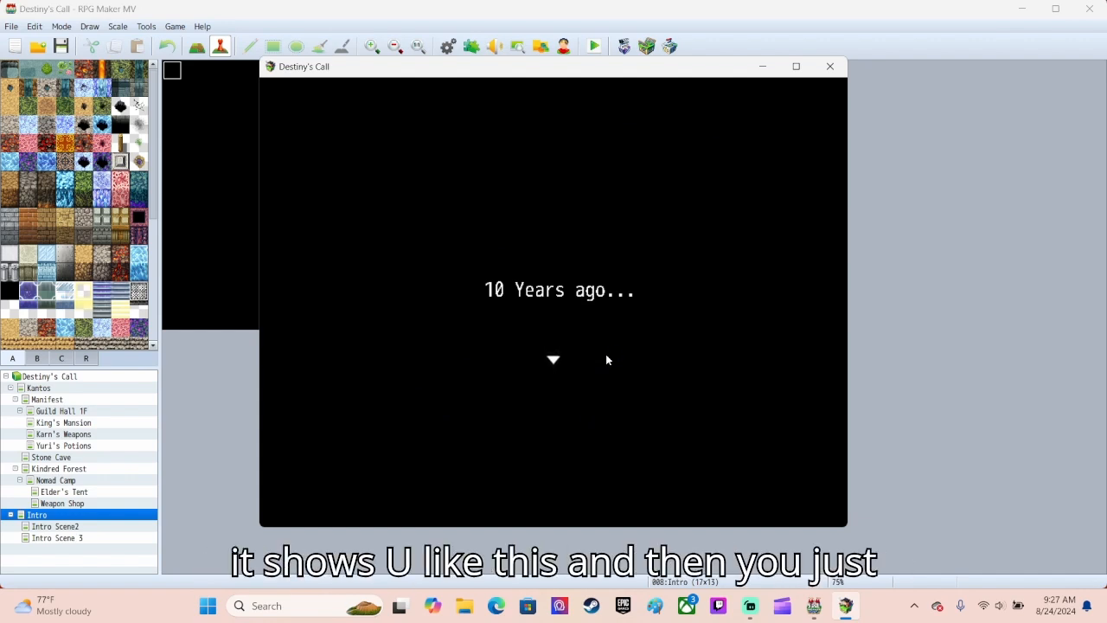
Play through the test game's "10 Years ago..." opening and the whole throne room conversation between the king, knight and princess.
key("Return")
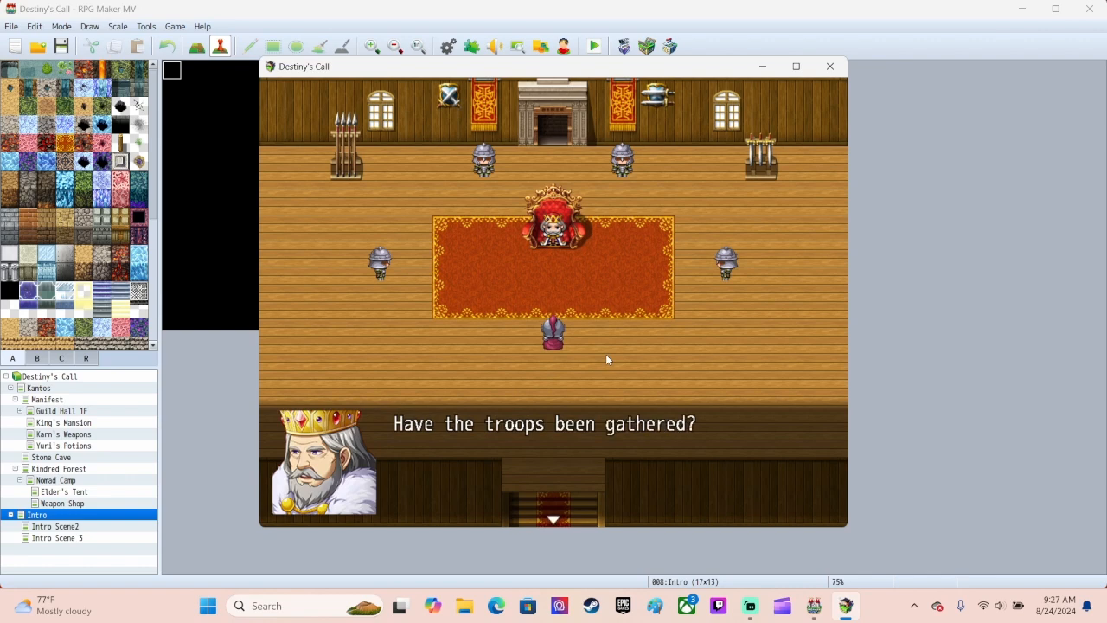
key("Return")
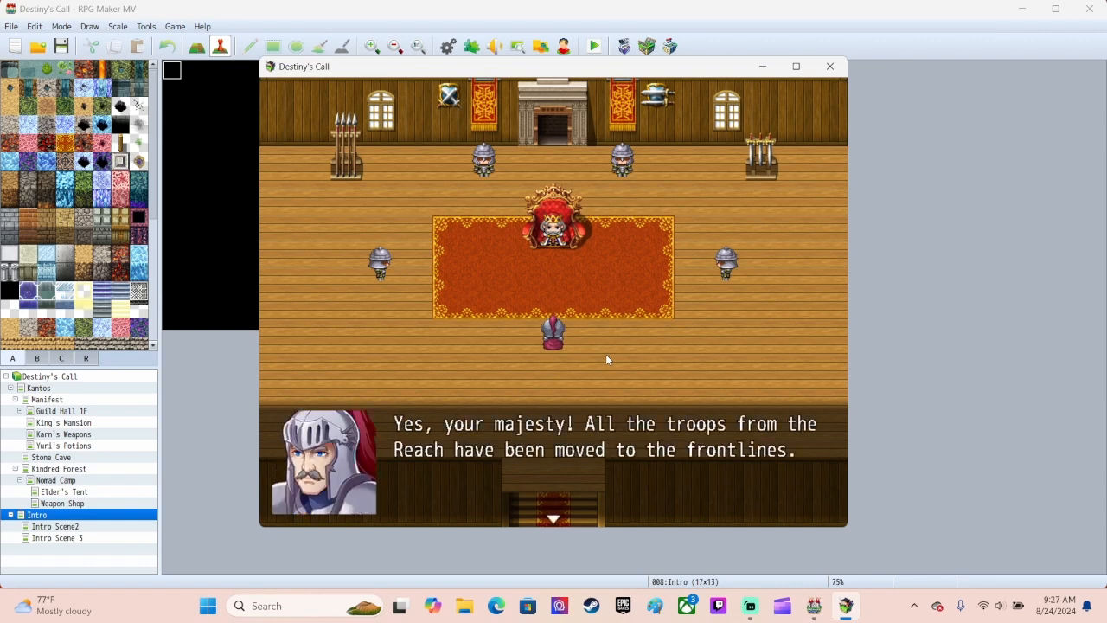
key("Return")
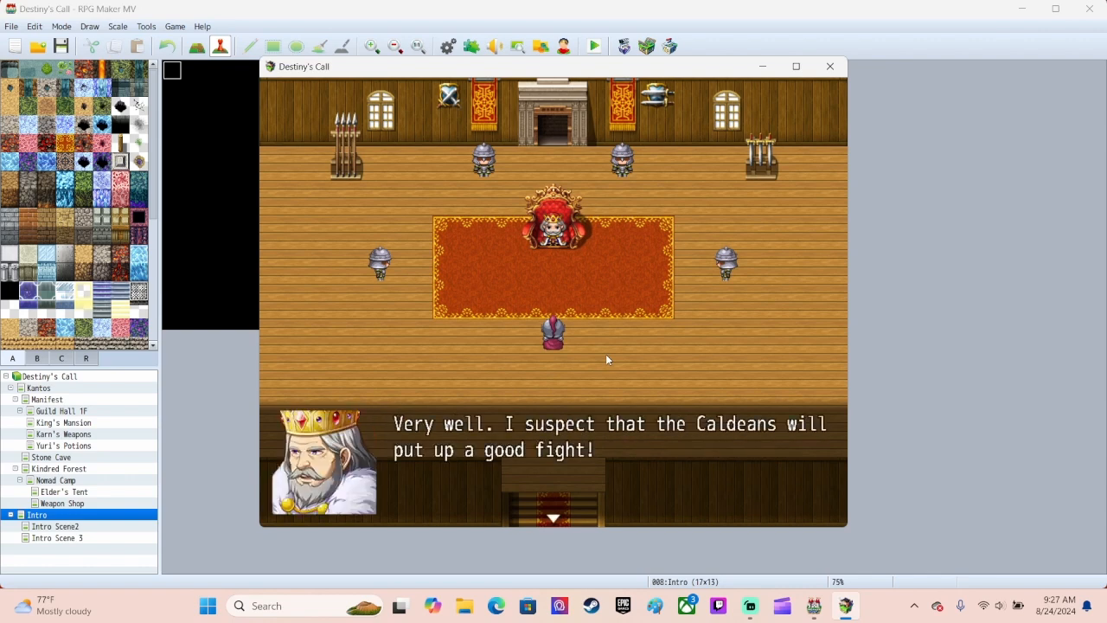
key("Return")
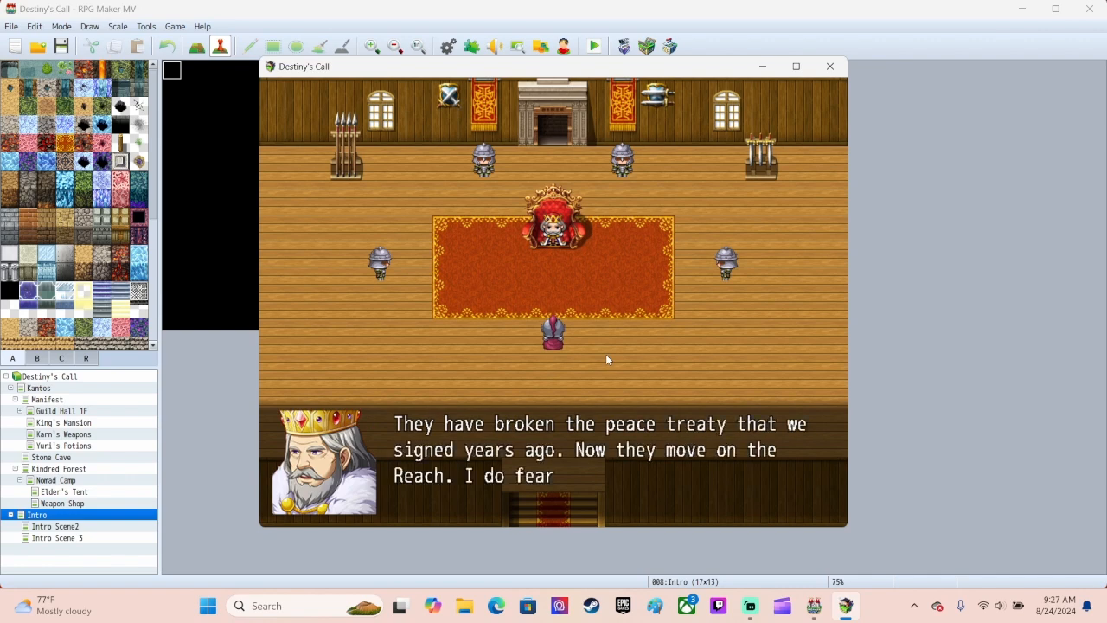
key("Return")
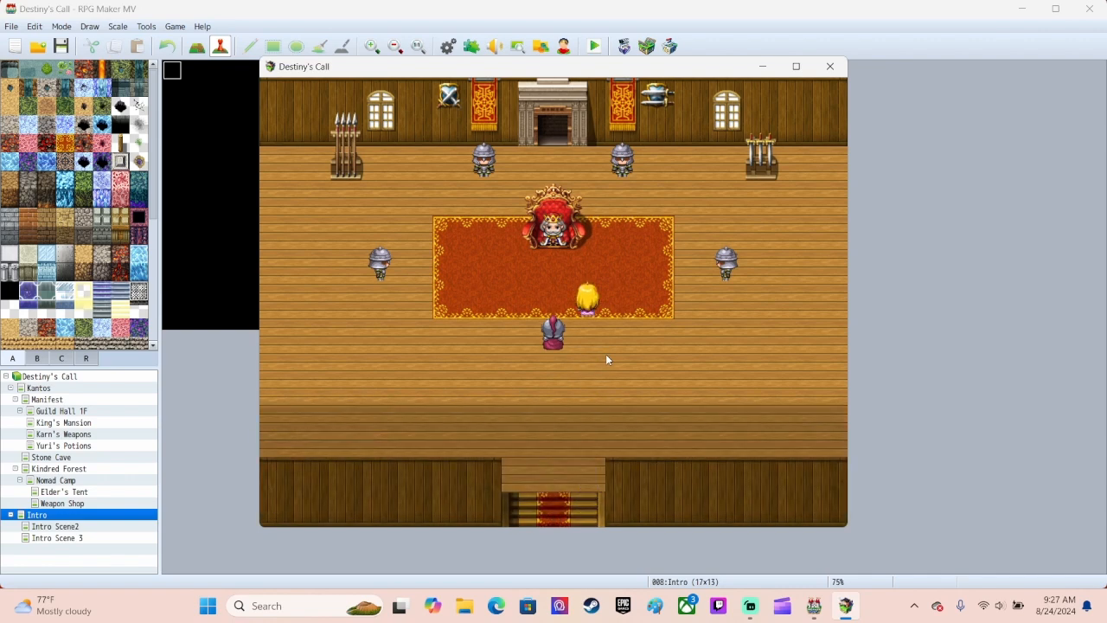
key("Return")
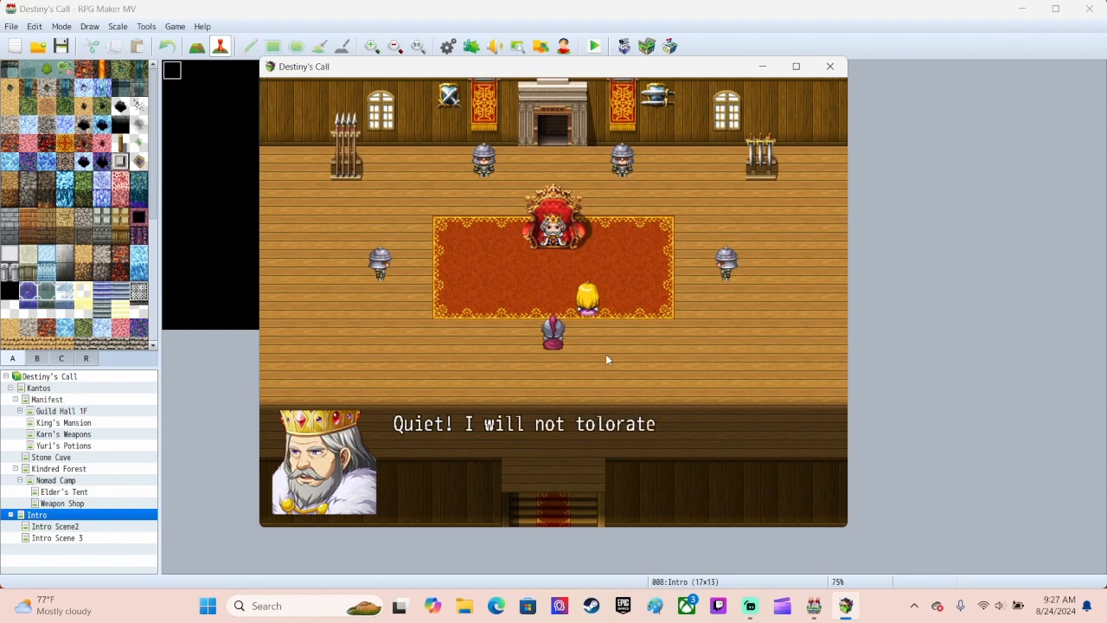
key("Return")
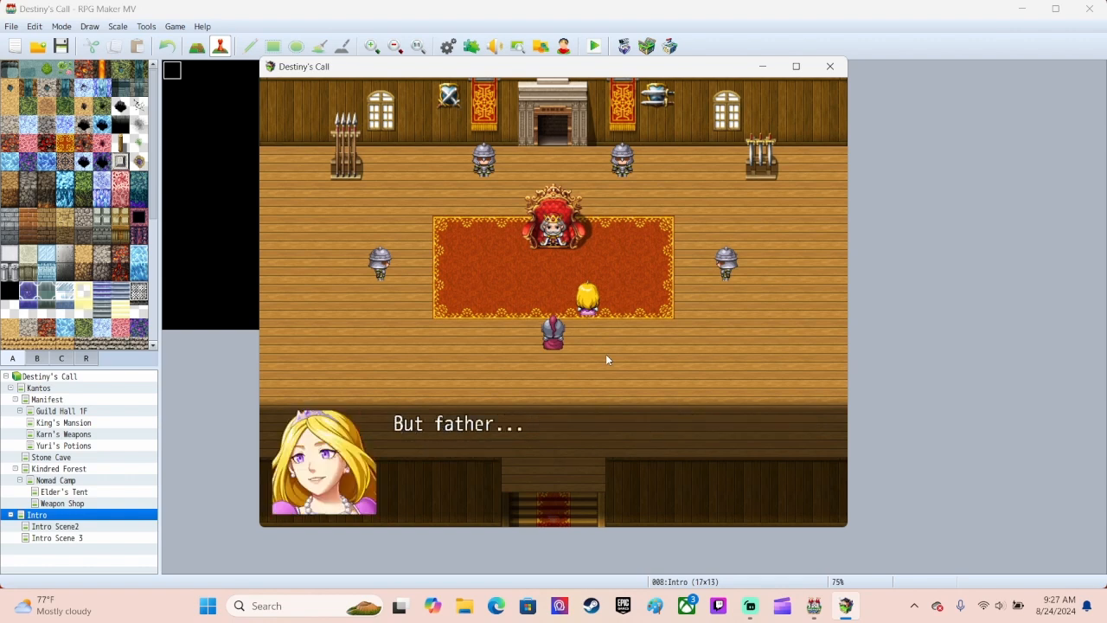
key("Return")
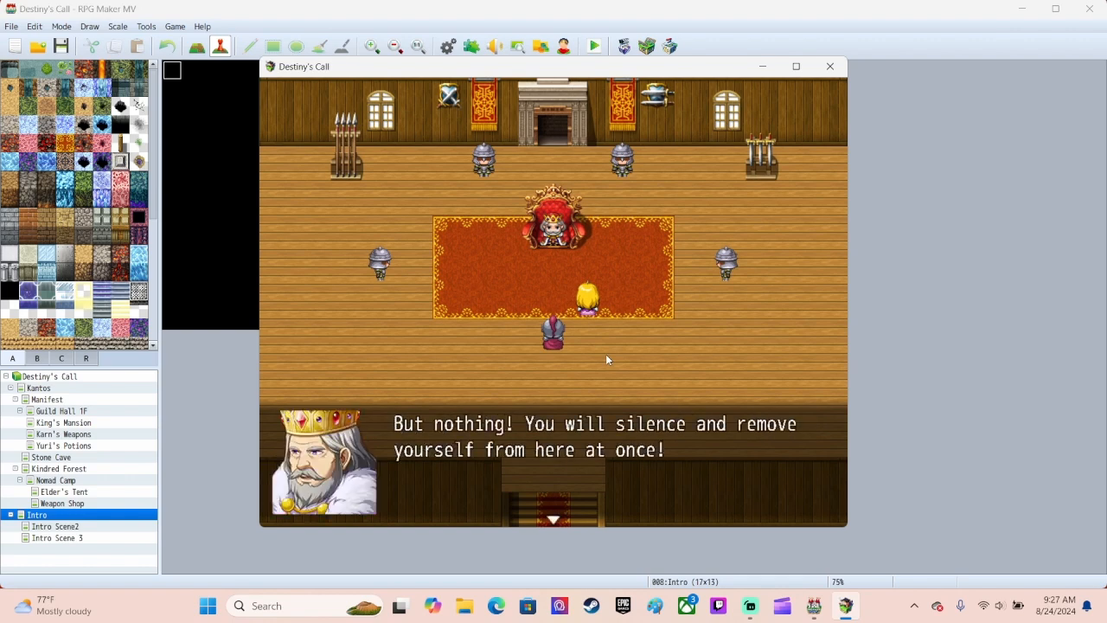
key("Return")
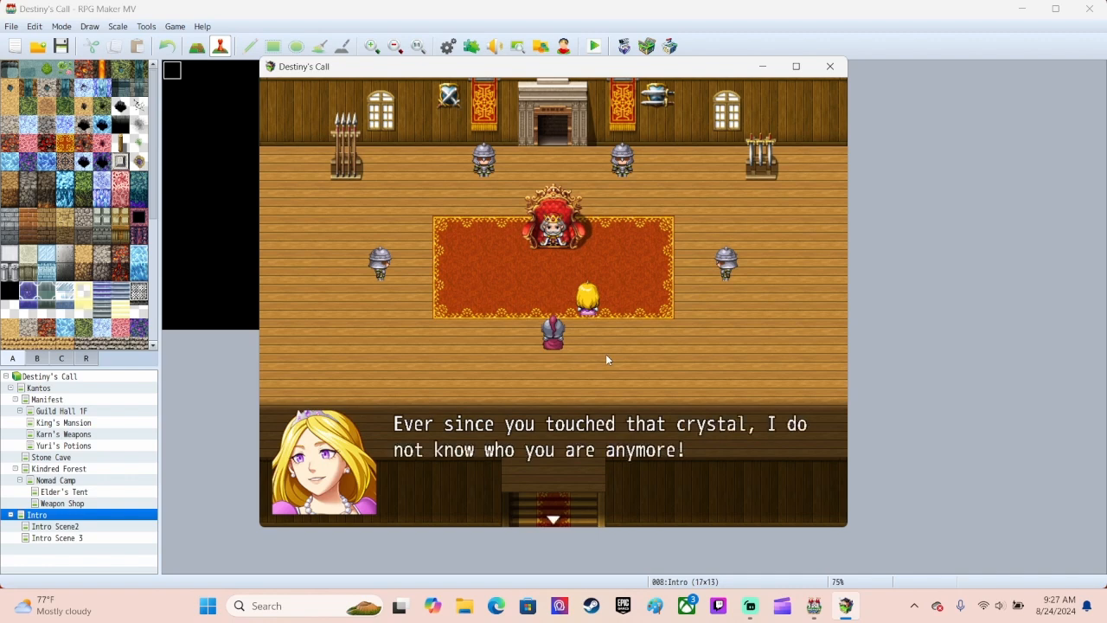
key("Return")
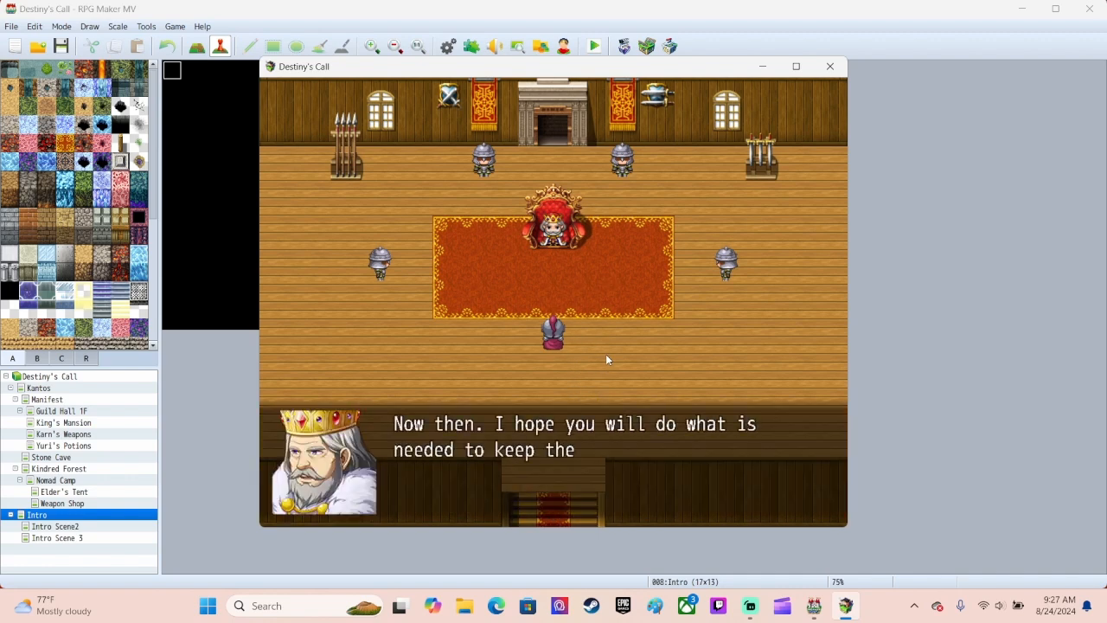
key("Return")
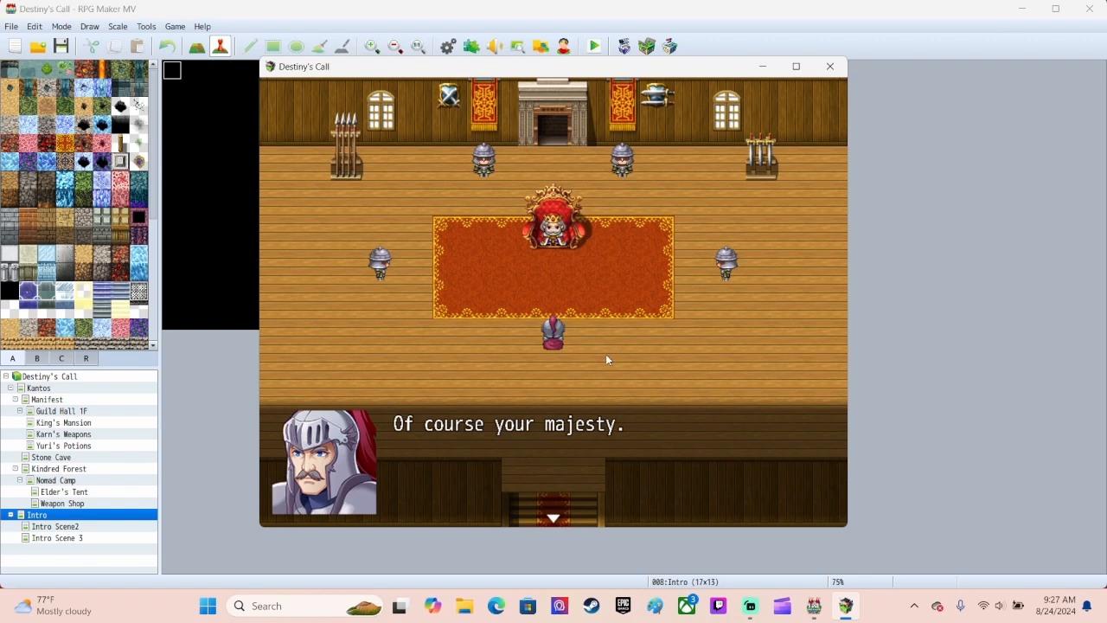
key("Return")
key("Return")
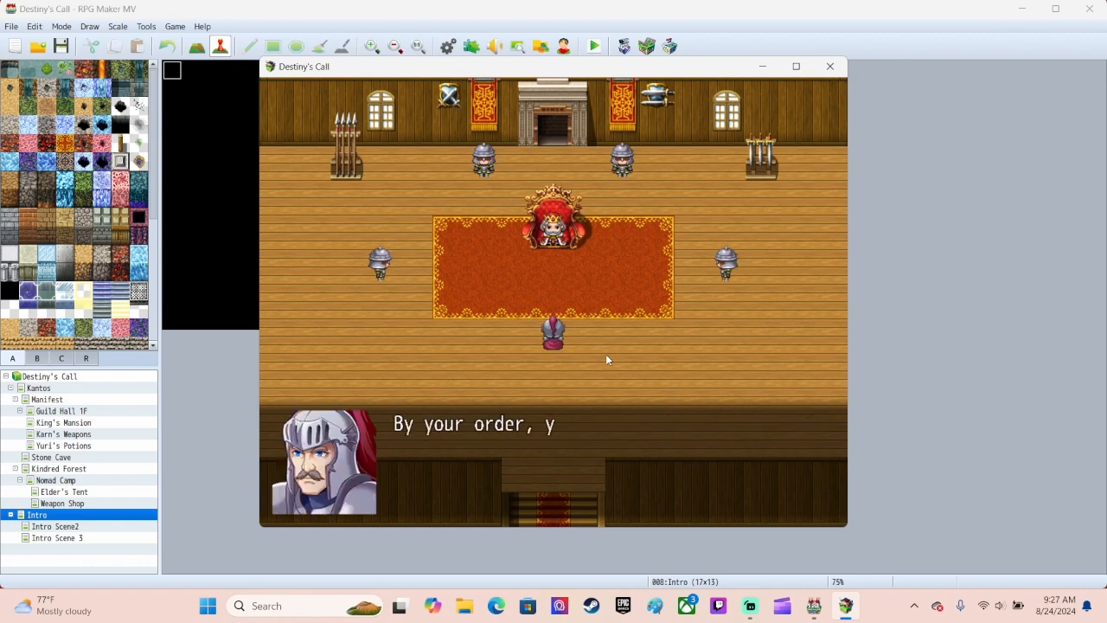
key("Return")
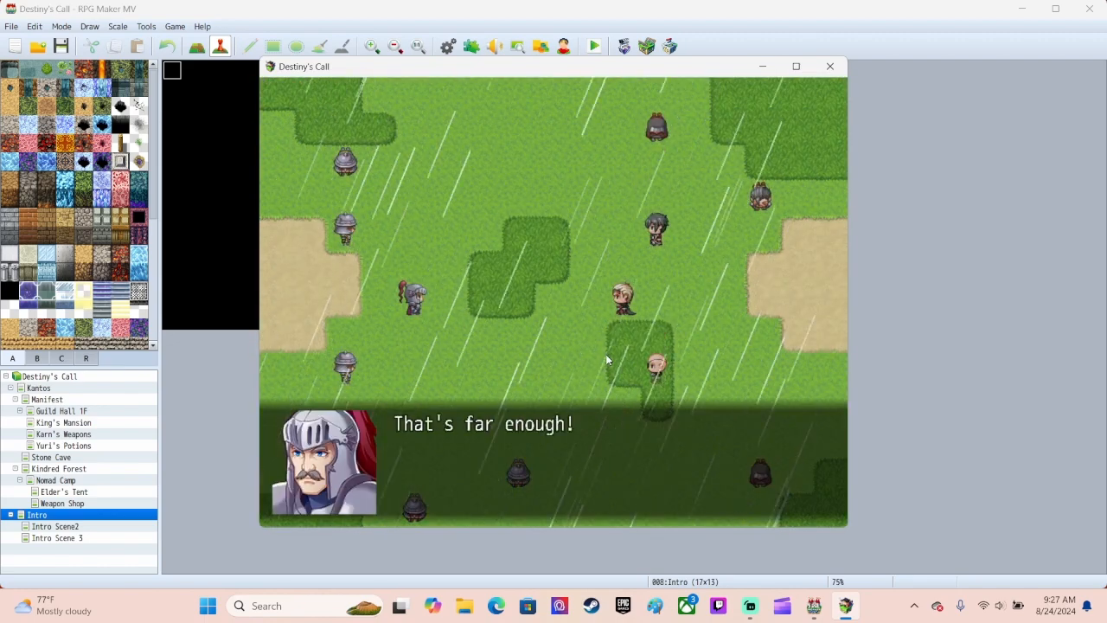
Advance the rainy battlefield dialogue between the knight and the opposing leader through to its end.
key("Return")
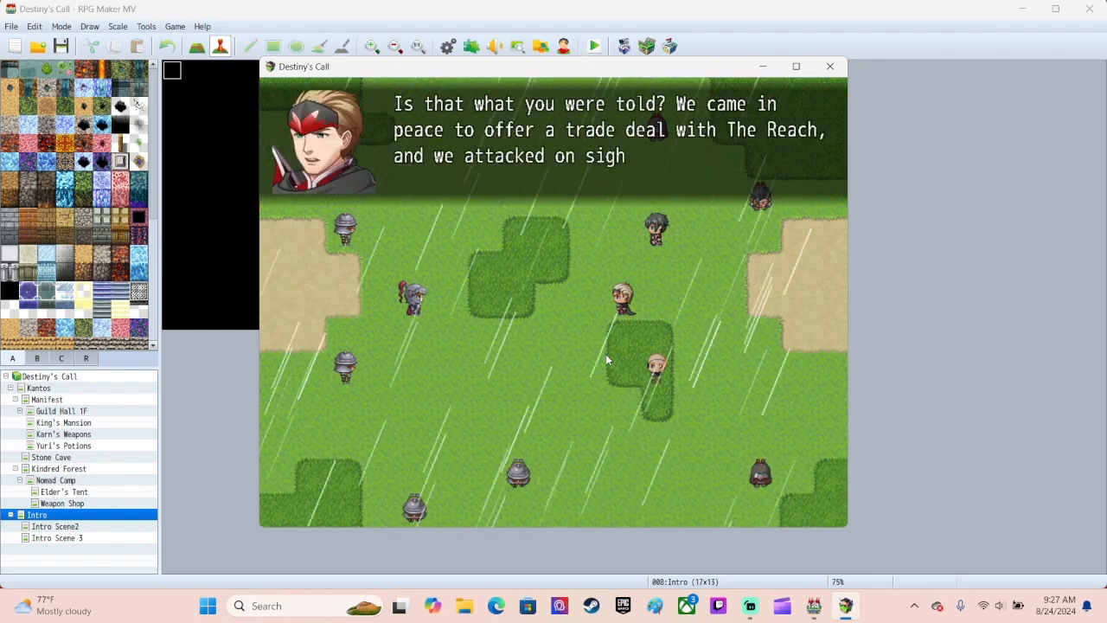
key("Return")
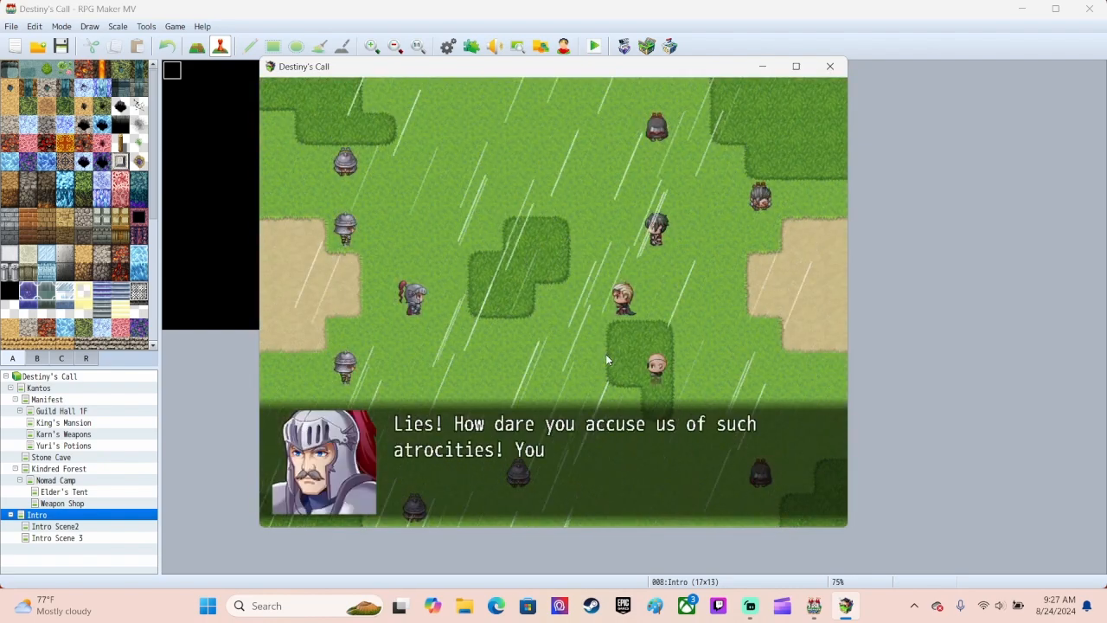
key("Return")
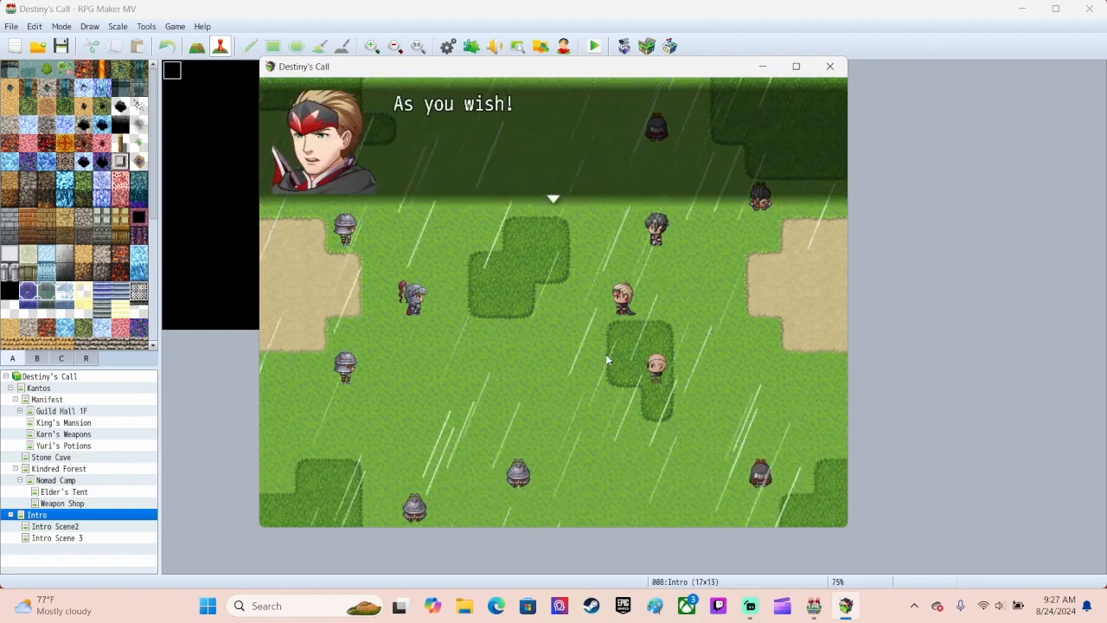
key("Return")
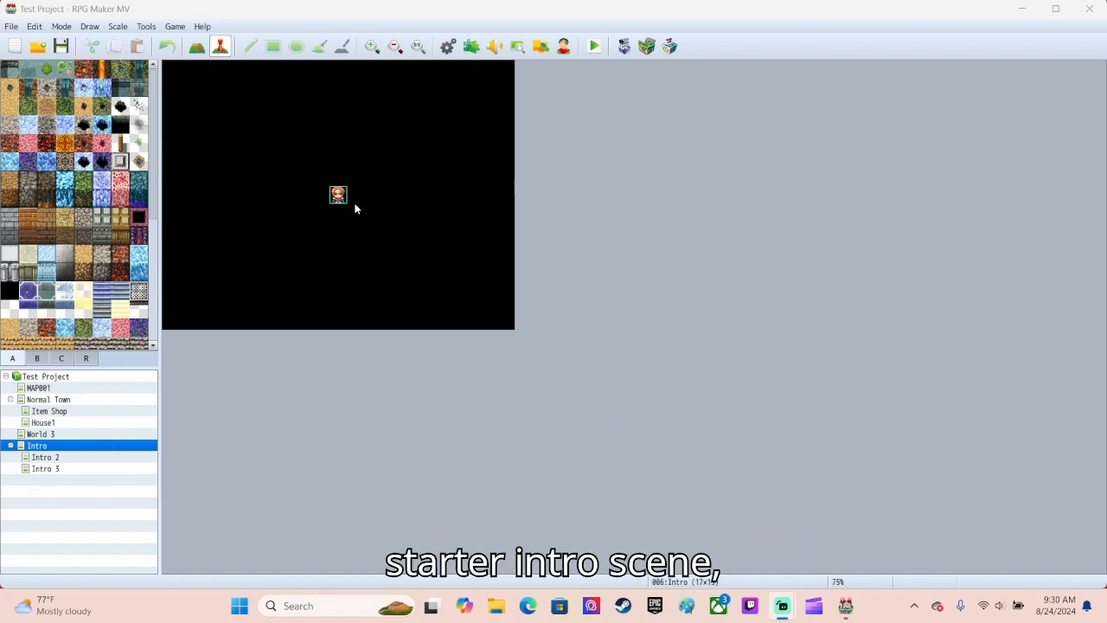
Look over the Intro 2 and Intro 3 maps of Test Project, finishing on the Intro map.
left_click(56, 456)
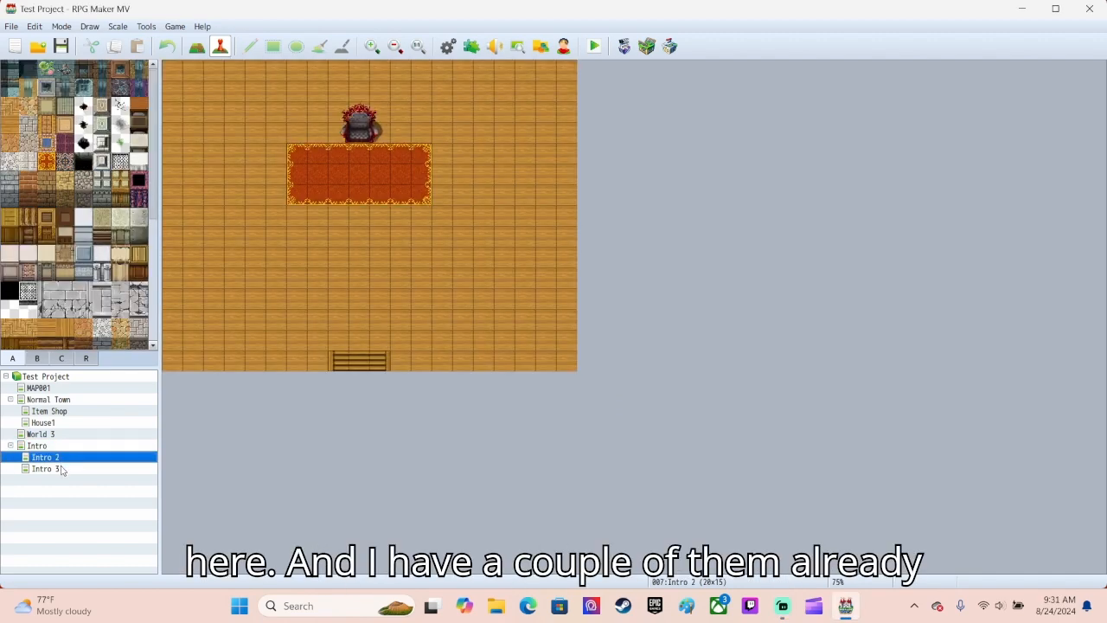
left_click(61, 468)
left_click(59, 457)
left_click(57, 448)
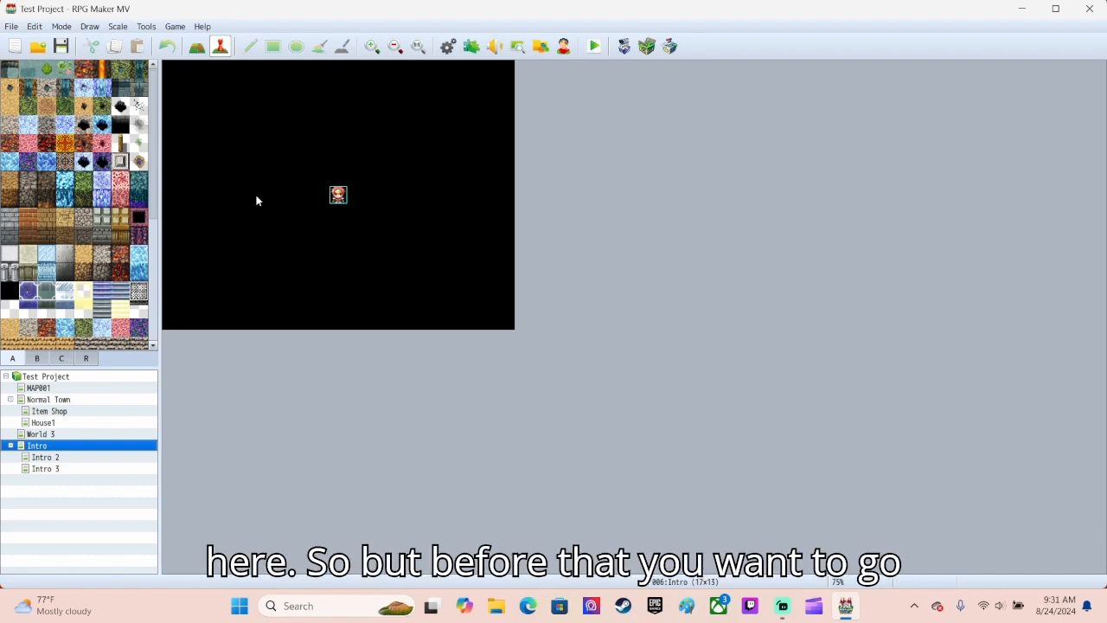
Check in the database's System settings that the Start Transparent option is enabled, leaving the settings as they are.
left_click(447, 47)
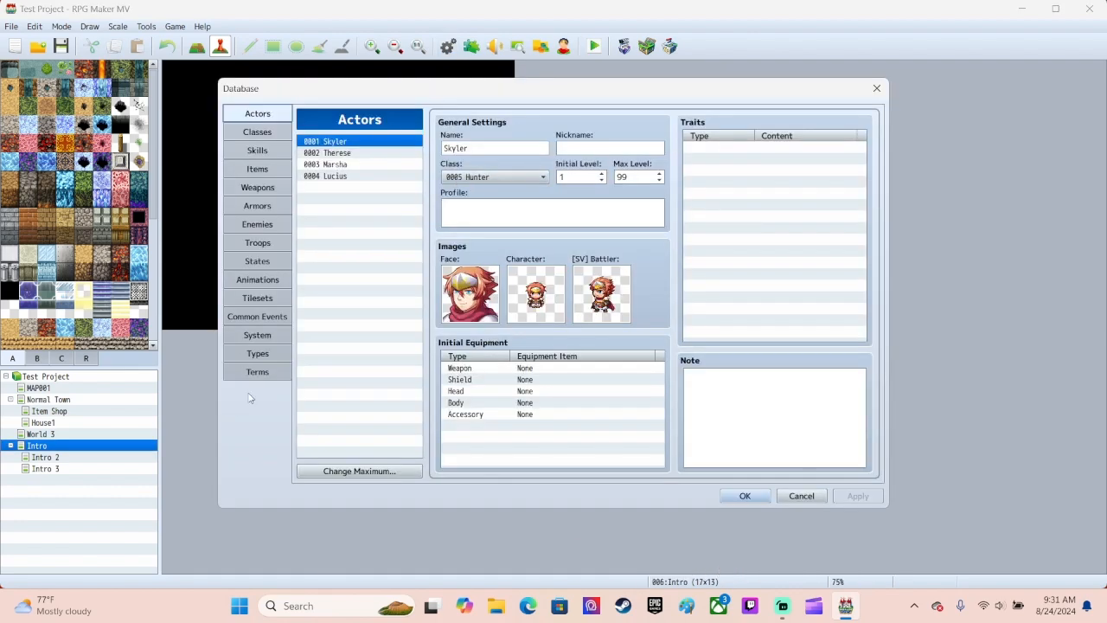
left_click(257, 335)
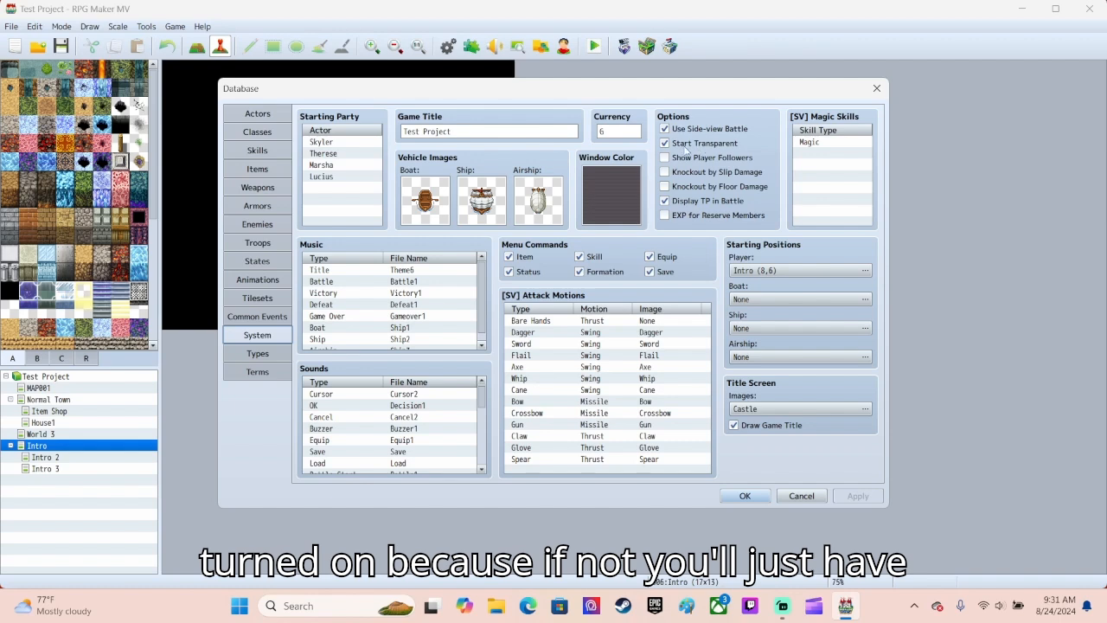
left_click(800, 494)
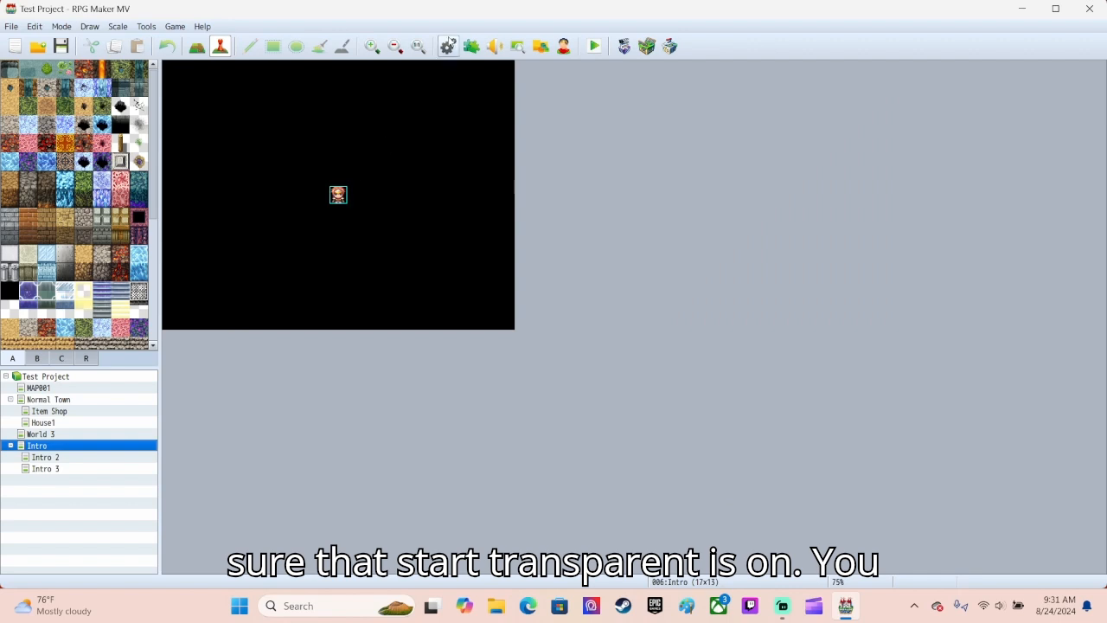
left_click(448, 47)
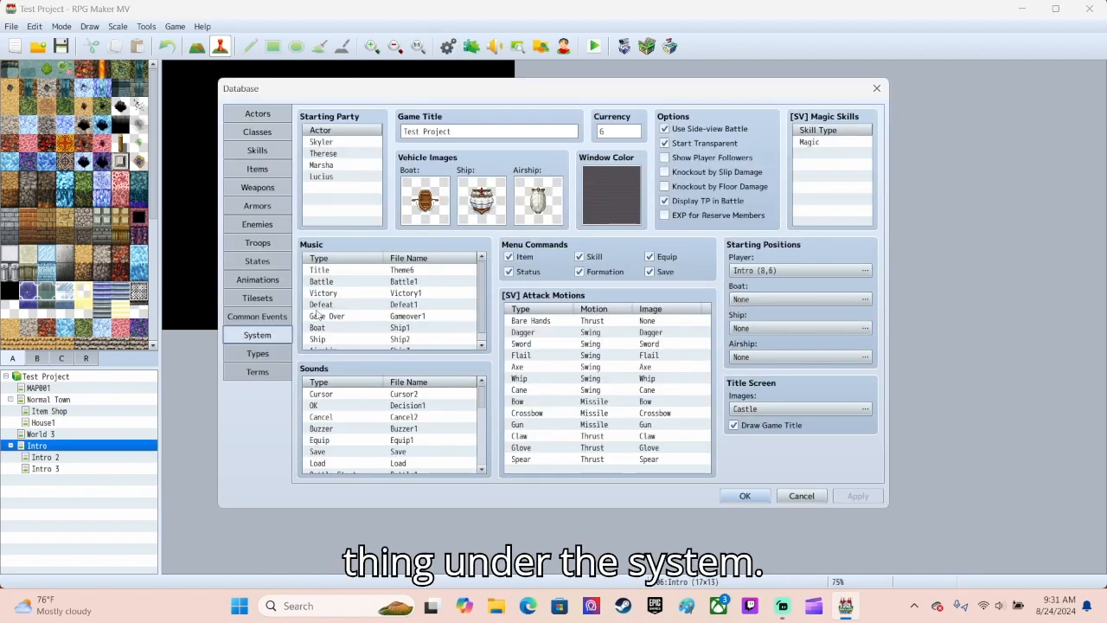
left_click(801, 495)
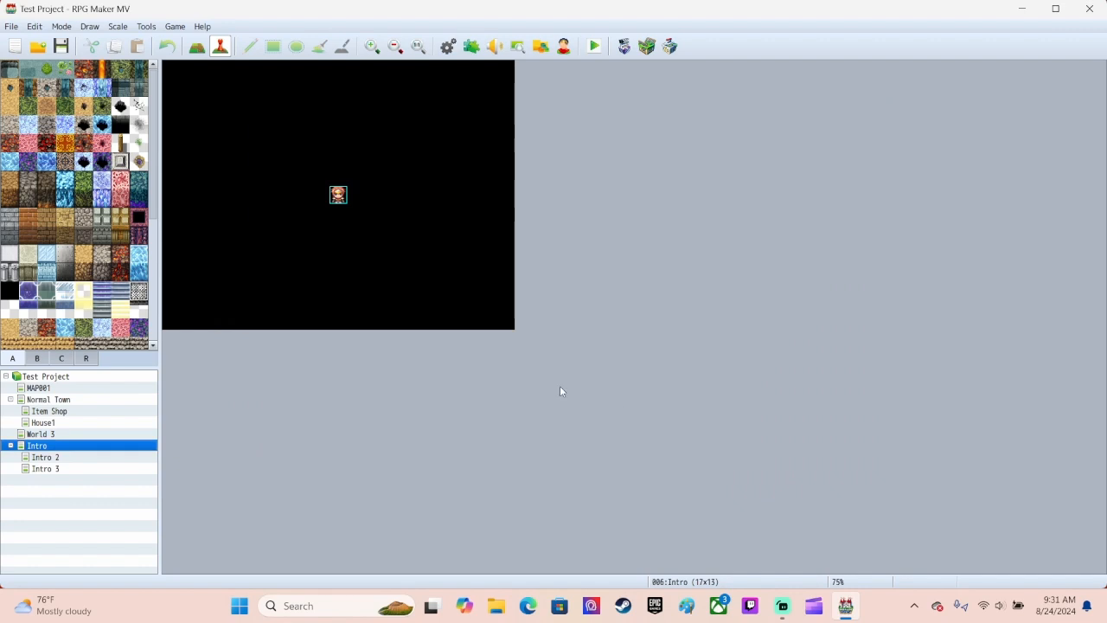
Create an event named "Intro scene" on tile 0,0 of the Intro map, with its trigger set to Autorun, and apply it.
double_click(172, 69)
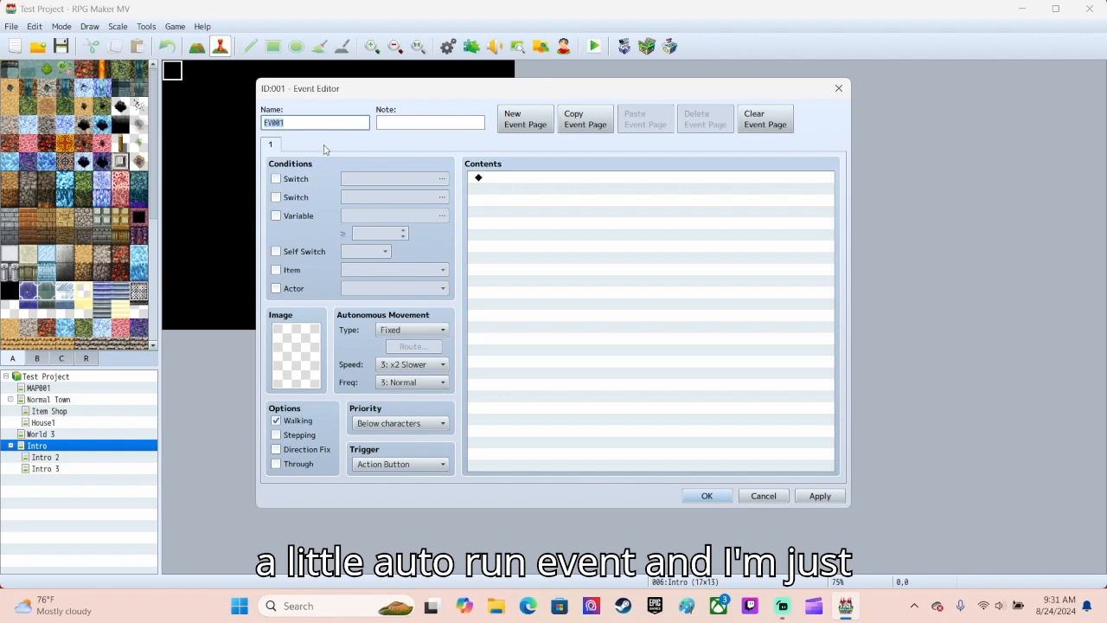
type("Intro scene")
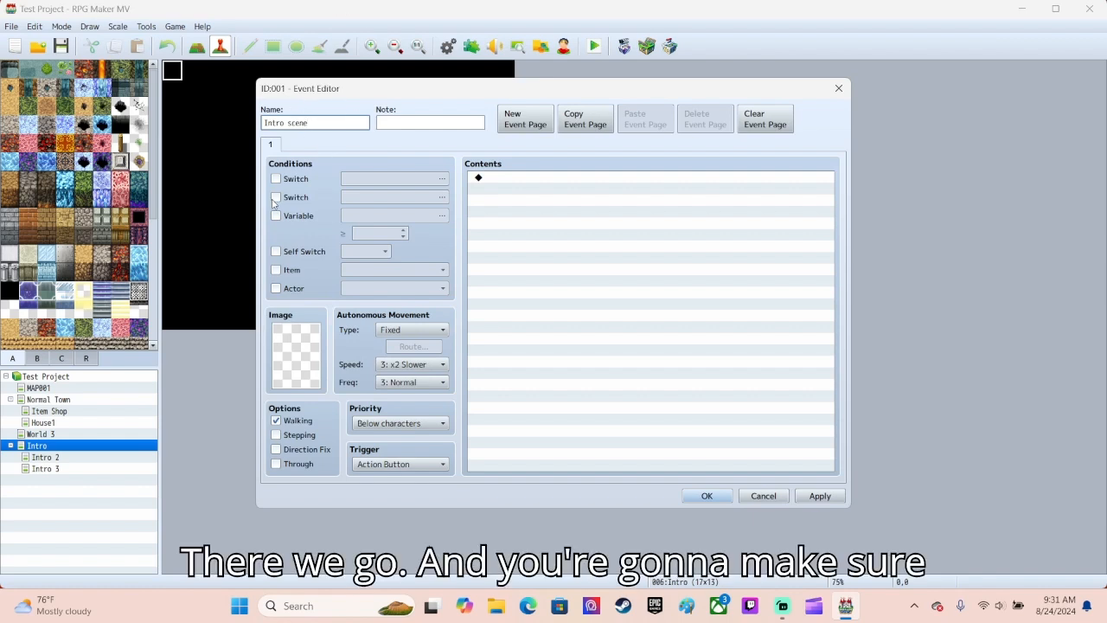
left_click(399, 465)
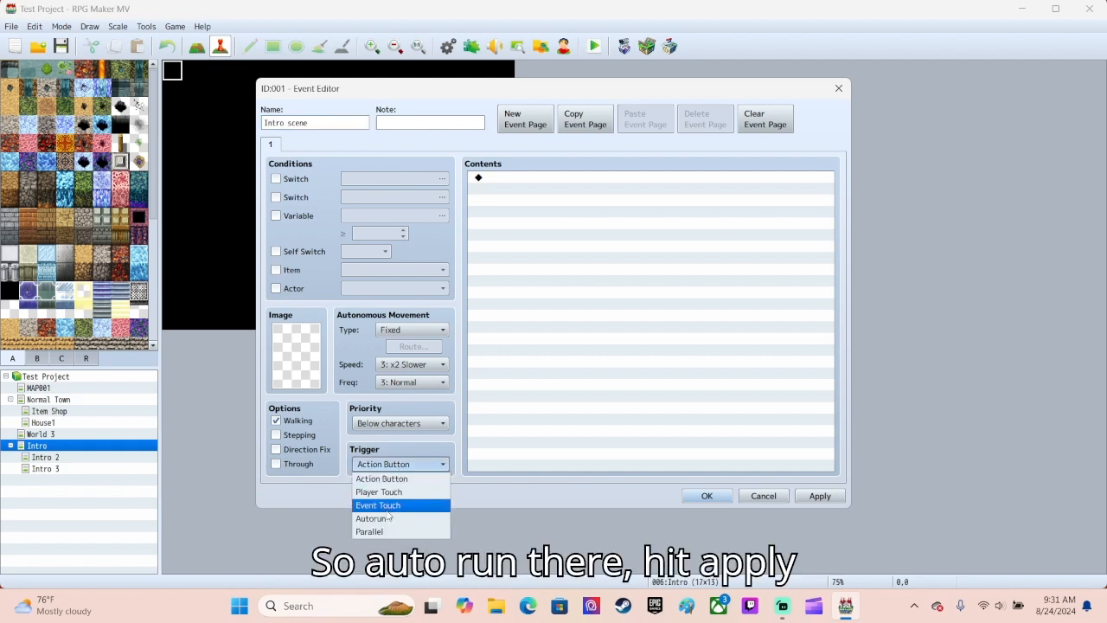
left_click(388, 518)
left_click(818, 496)
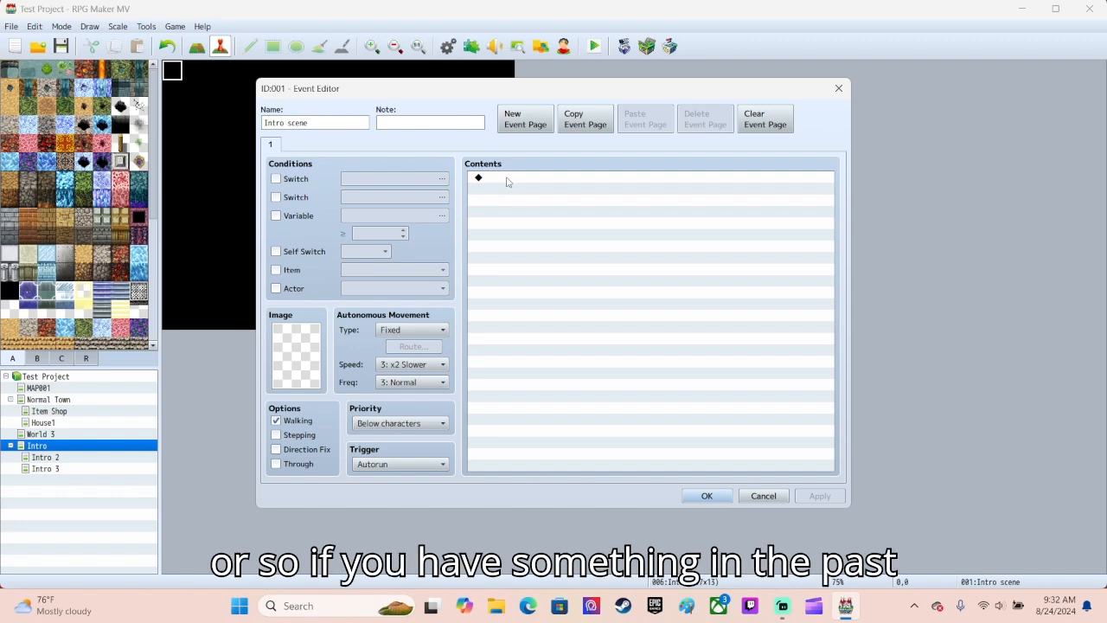
Add a Show Text command to the Intro scene event with the text "A long time ago...".
left_click(508, 179)
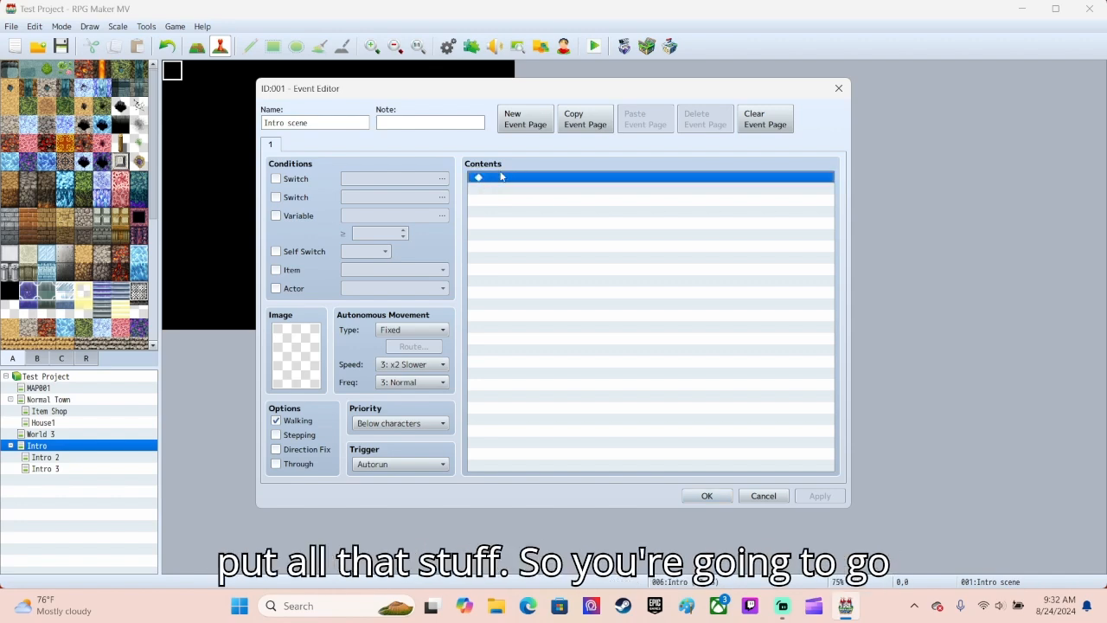
double_click(519, 179)
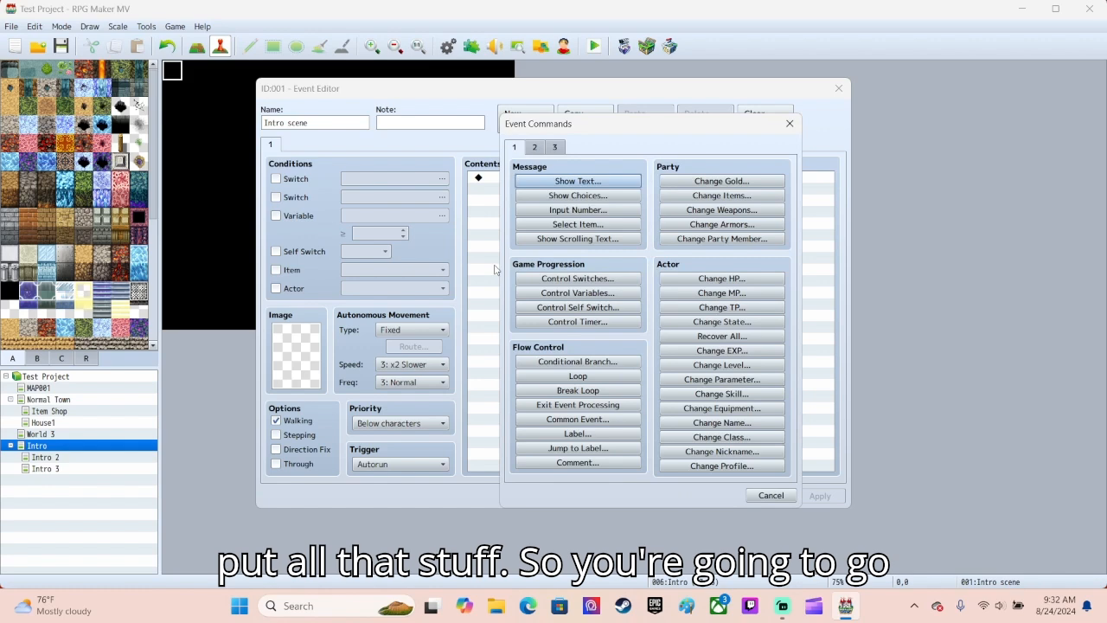
left_click(568, 185)
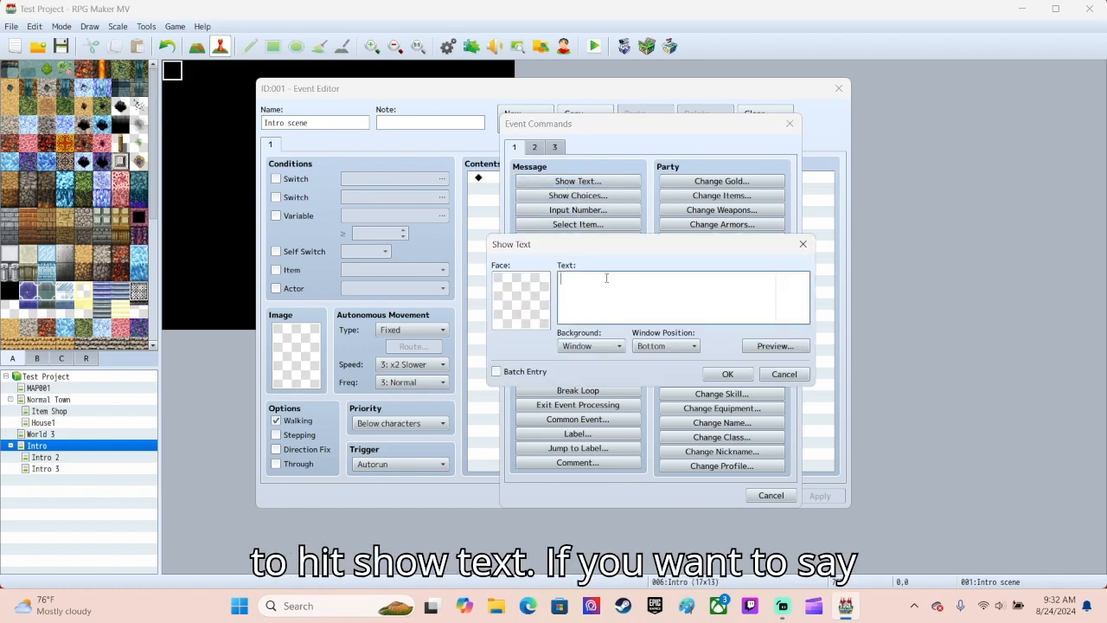
type("A")
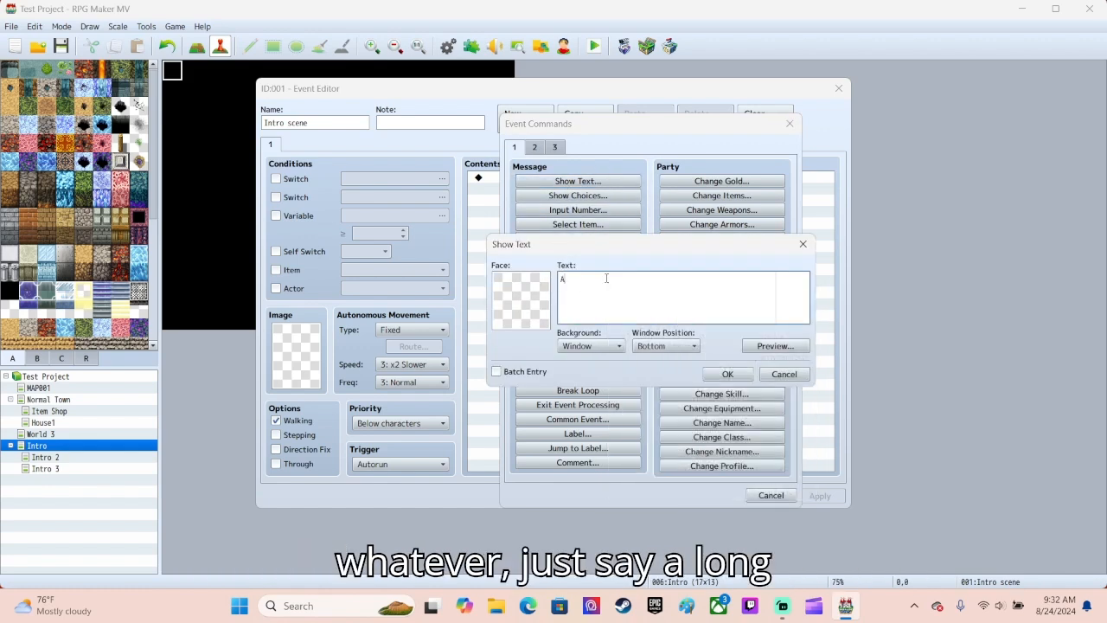
type(" long time ago...")
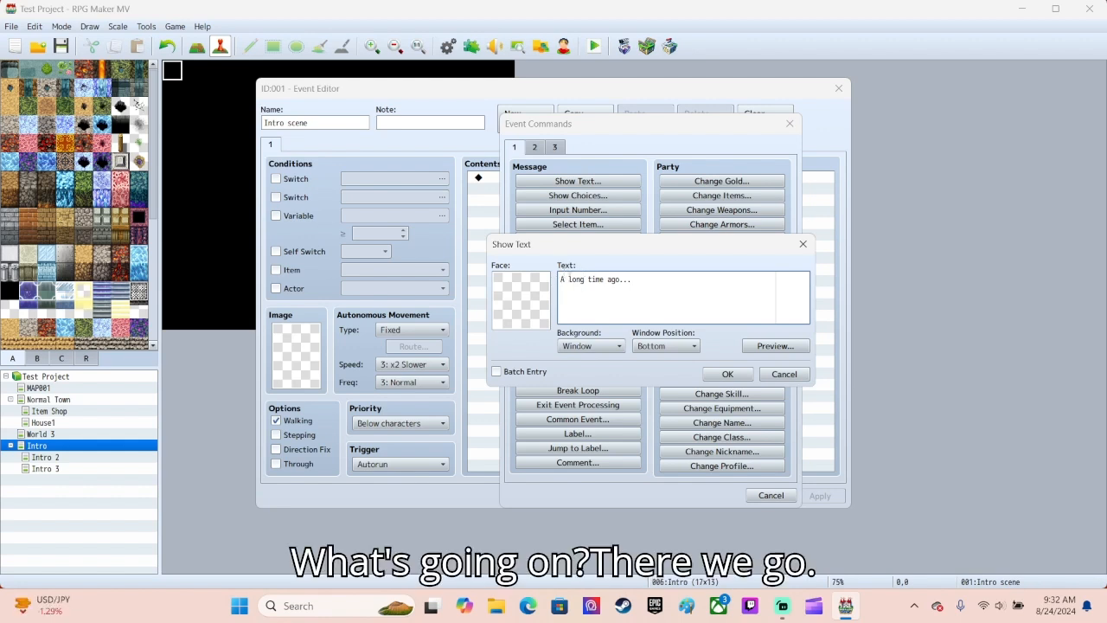
Centre the message by moving it down one line and indenting it with spaces, previewing it to fine-tune the spacing.
key("Return")
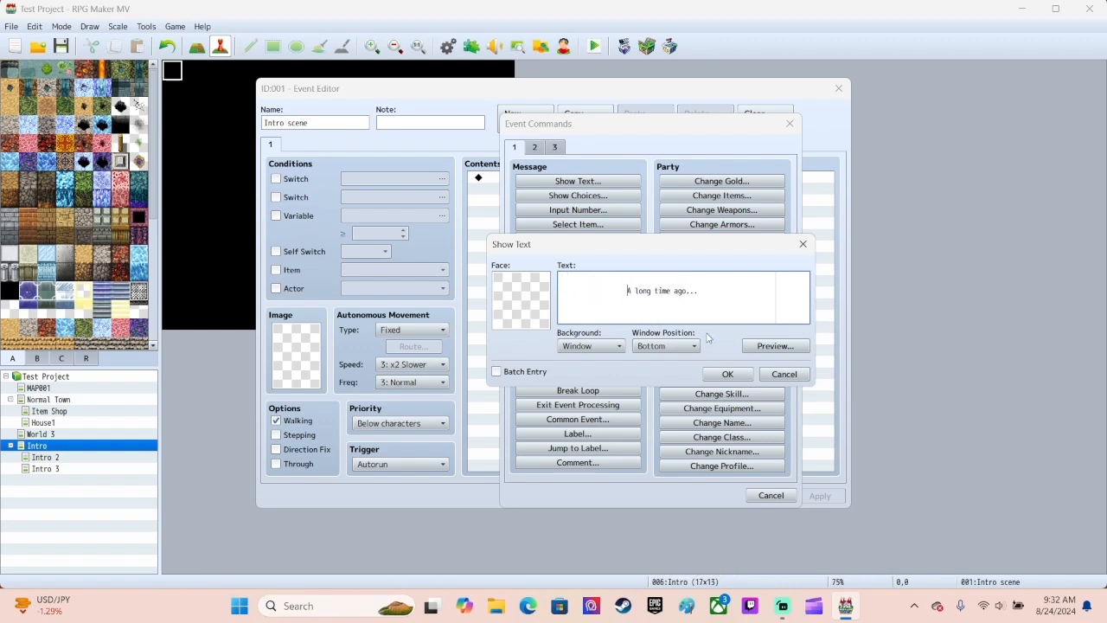
left_click(781, 345)
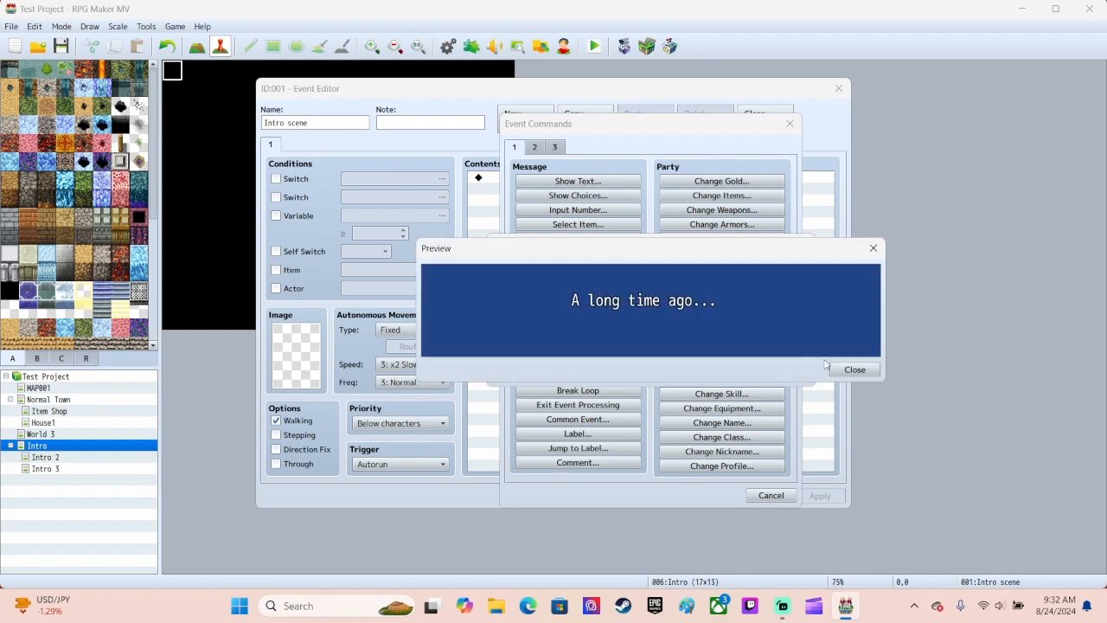
left_click(853, 370)
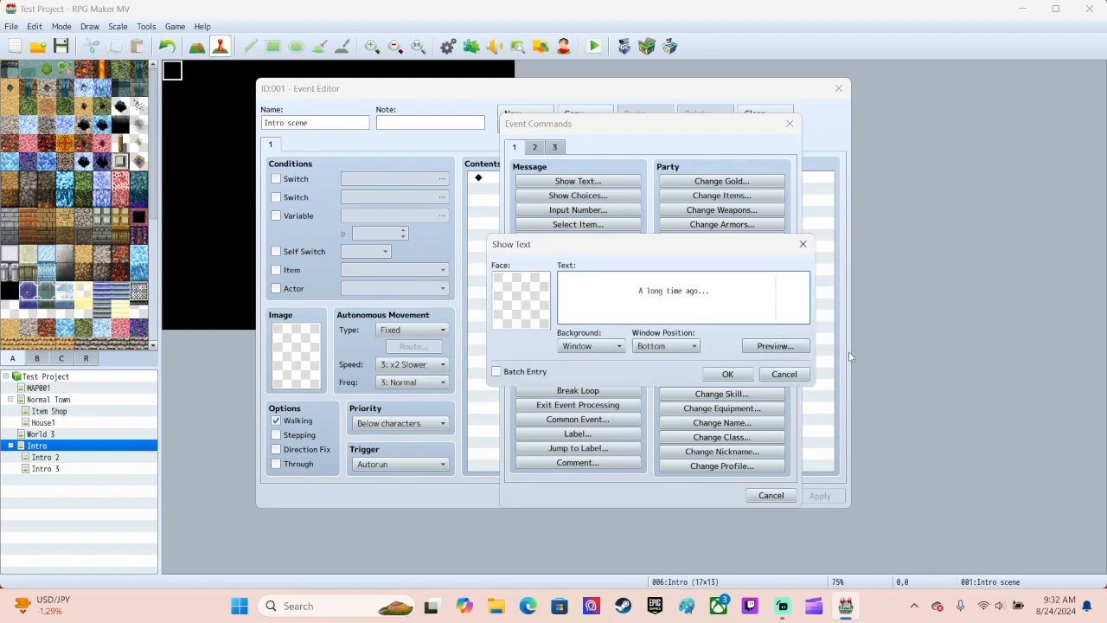
key("BackSpace")
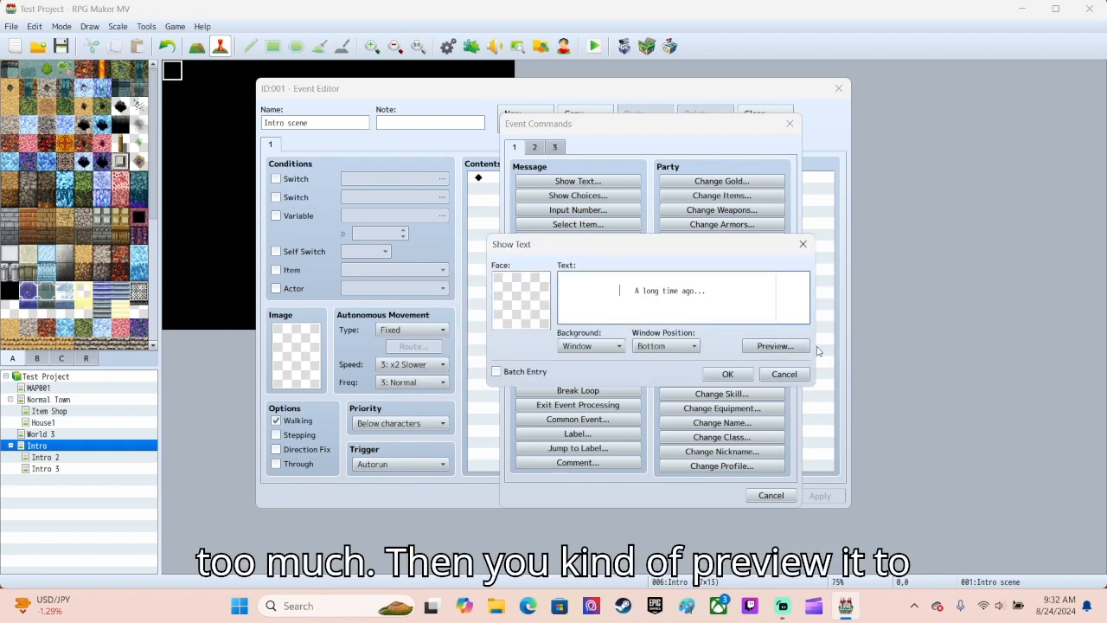
left_click(772, 346)
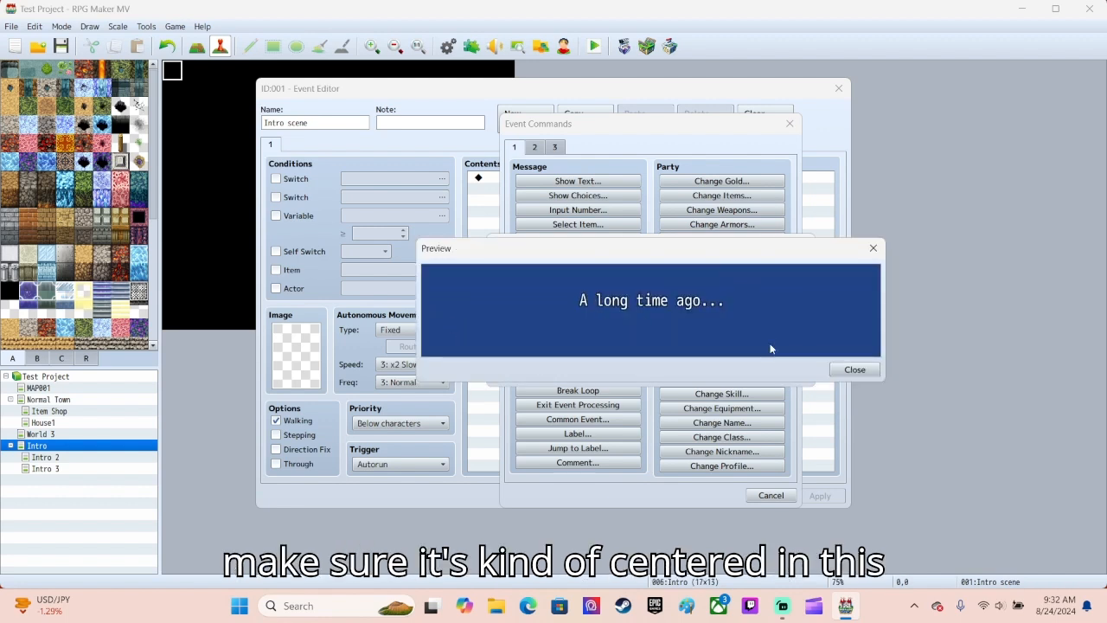
left_click(854, 371)
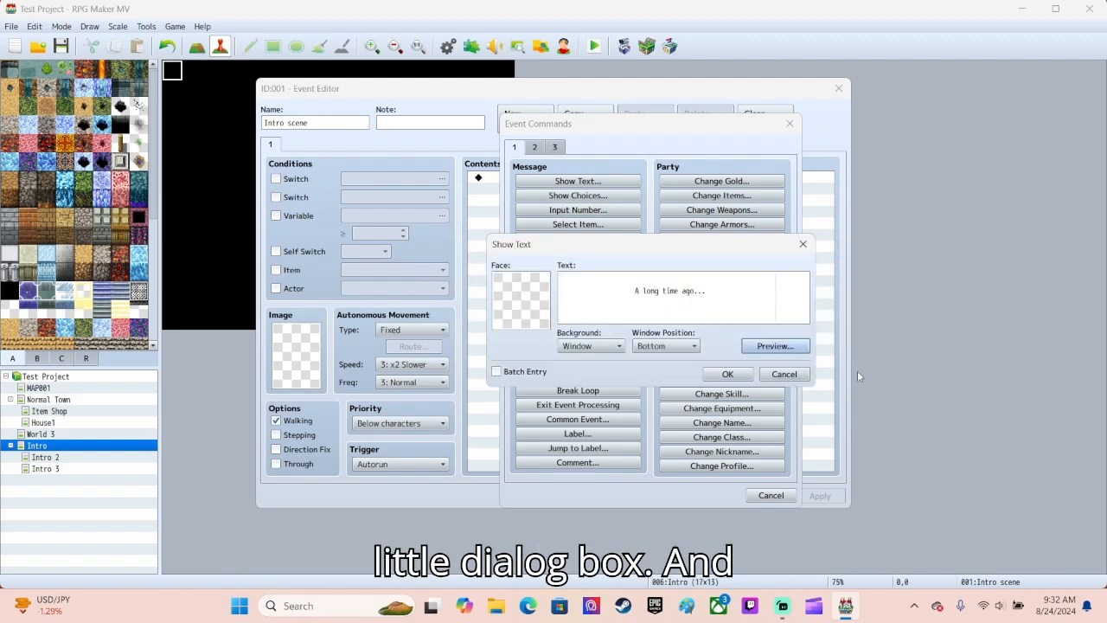
Set the message's background to Dim and its window position to Middle, and confirm the Show Text command.
left_click(578, 346)
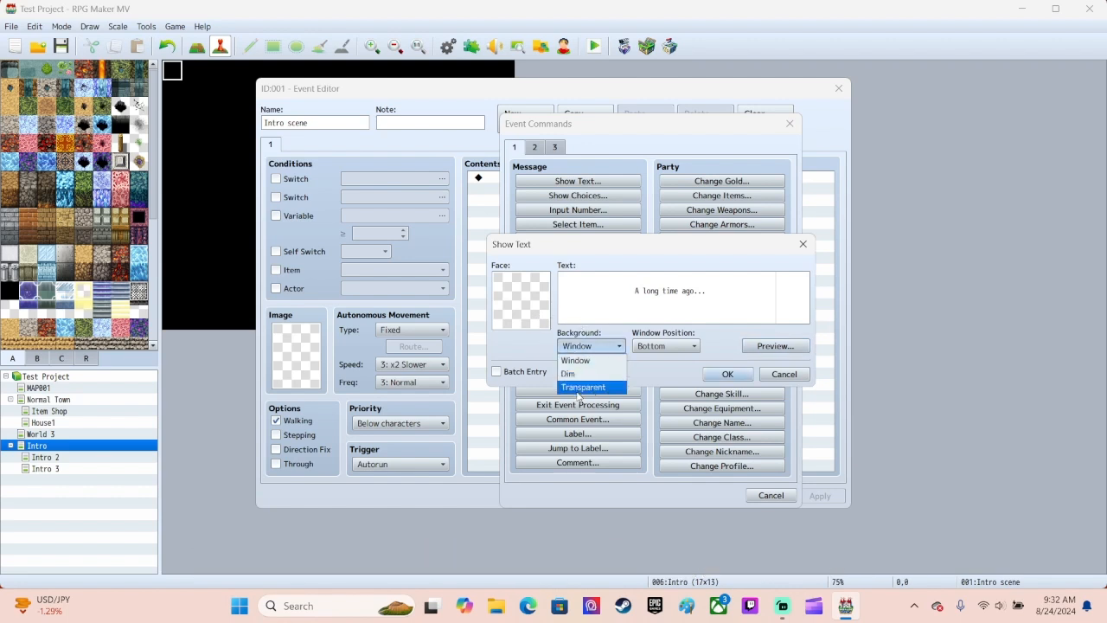
left_click(579, 374)
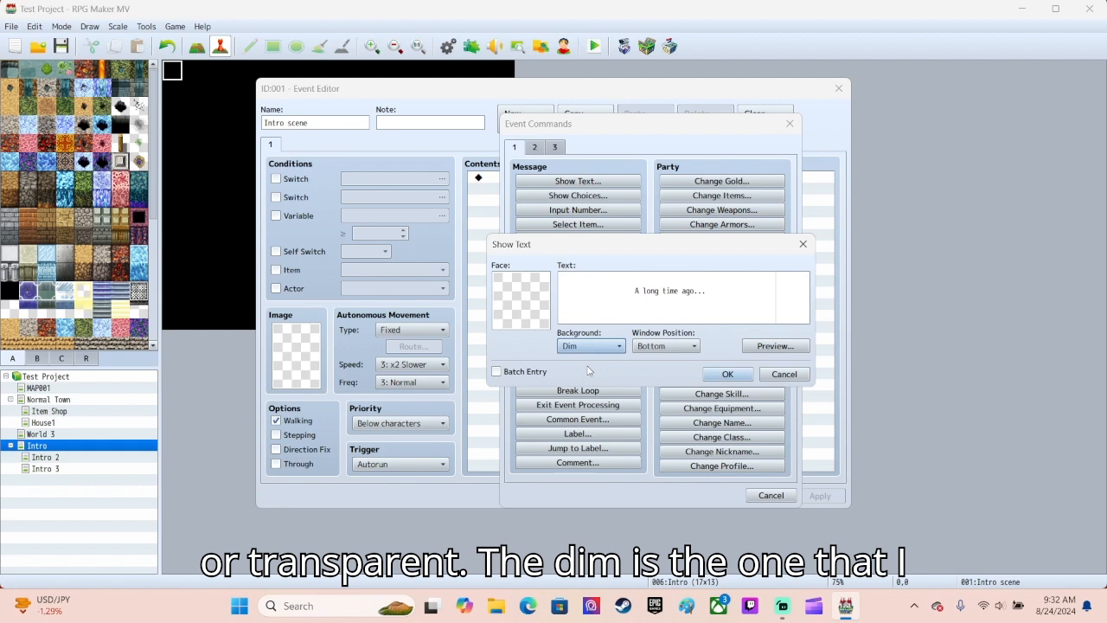
left_click(677, 353)
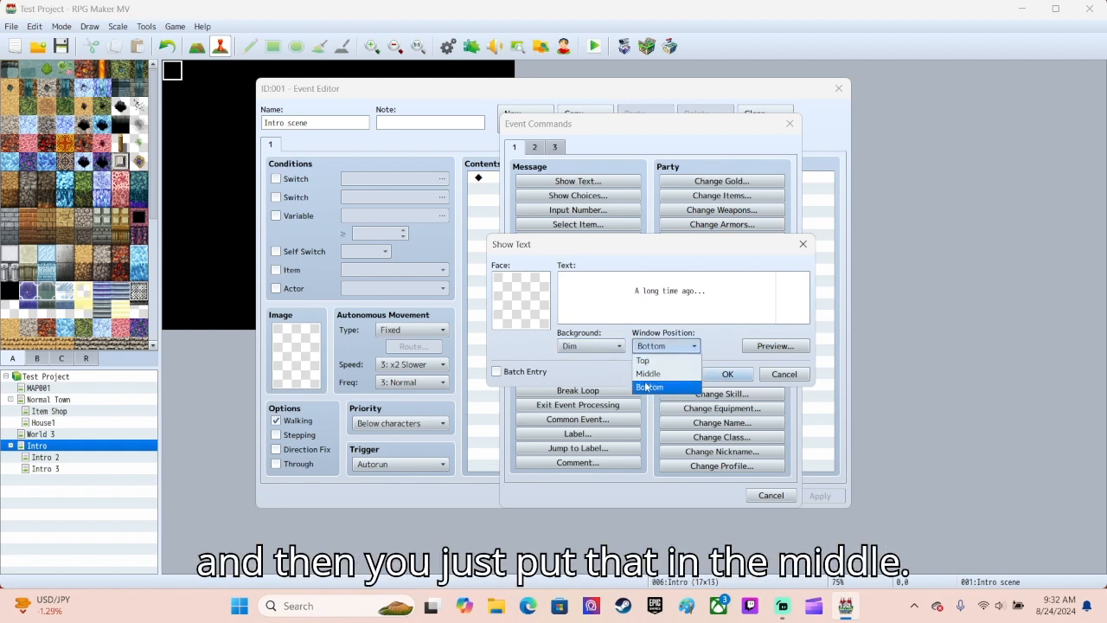
left_click(649, 373)
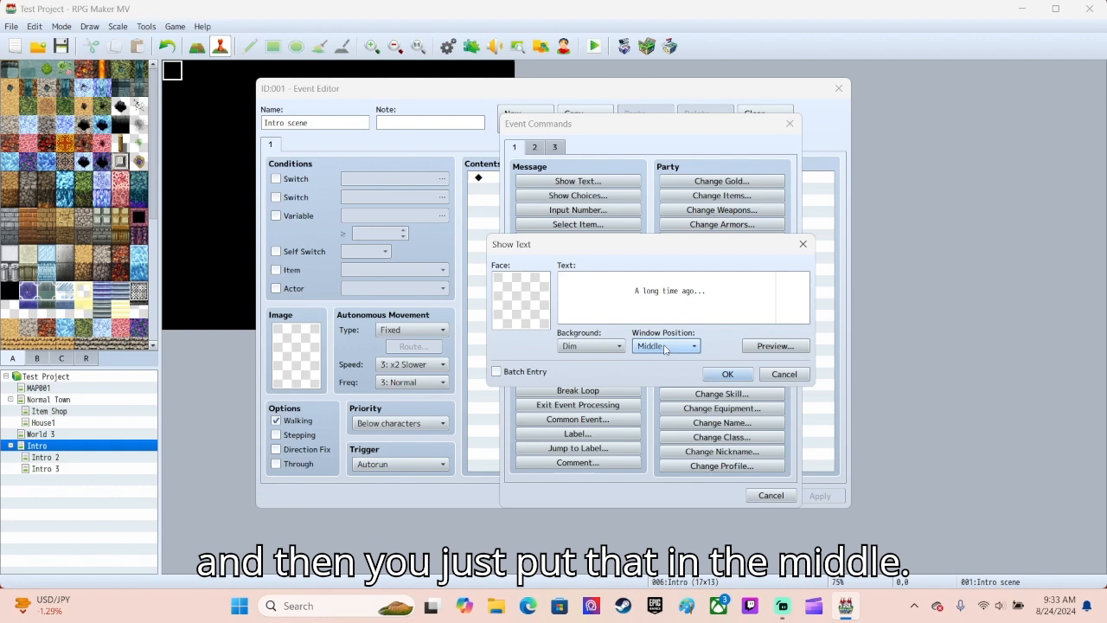
left_click(725, 373)
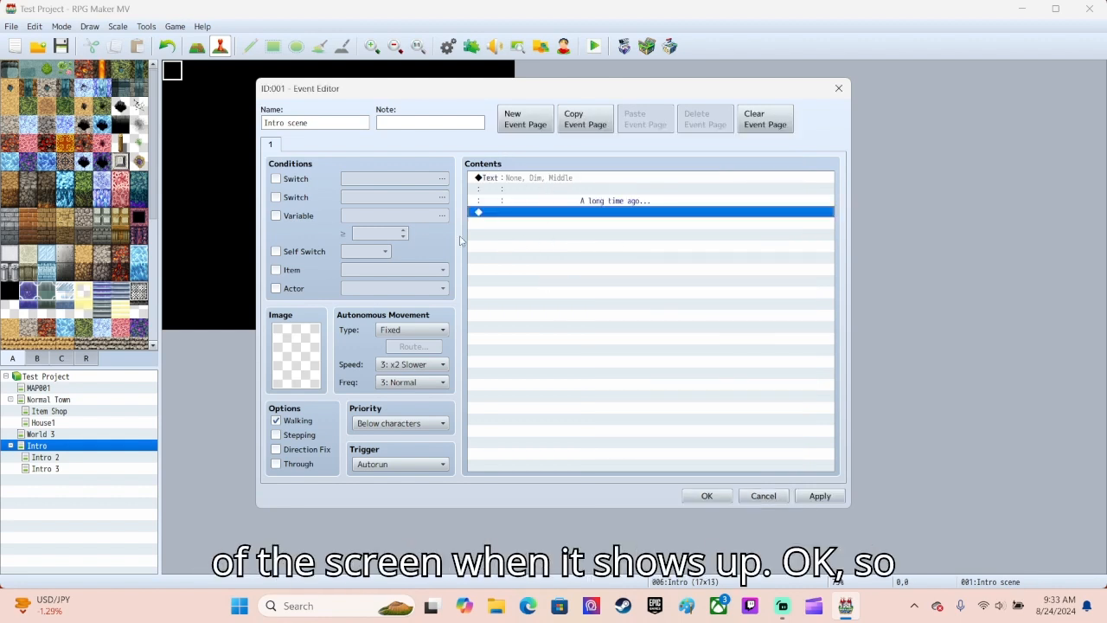
Add a Fadeout Screen command after the "A long time ago..." message.
right_click(543, 211)
left_click(558, 218)
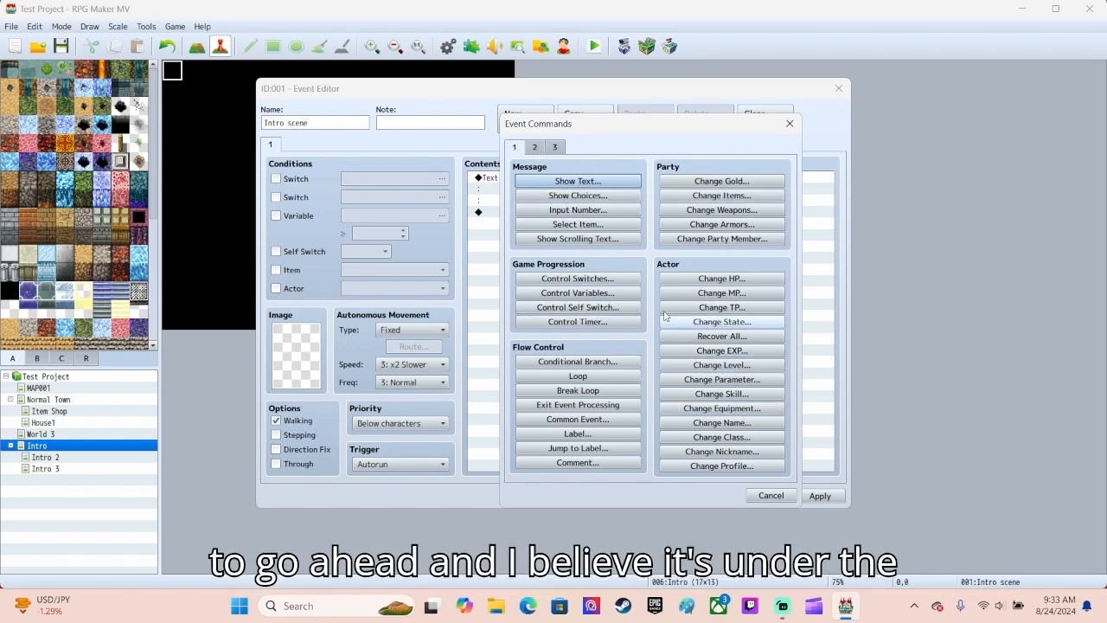
left_click(534, 148)
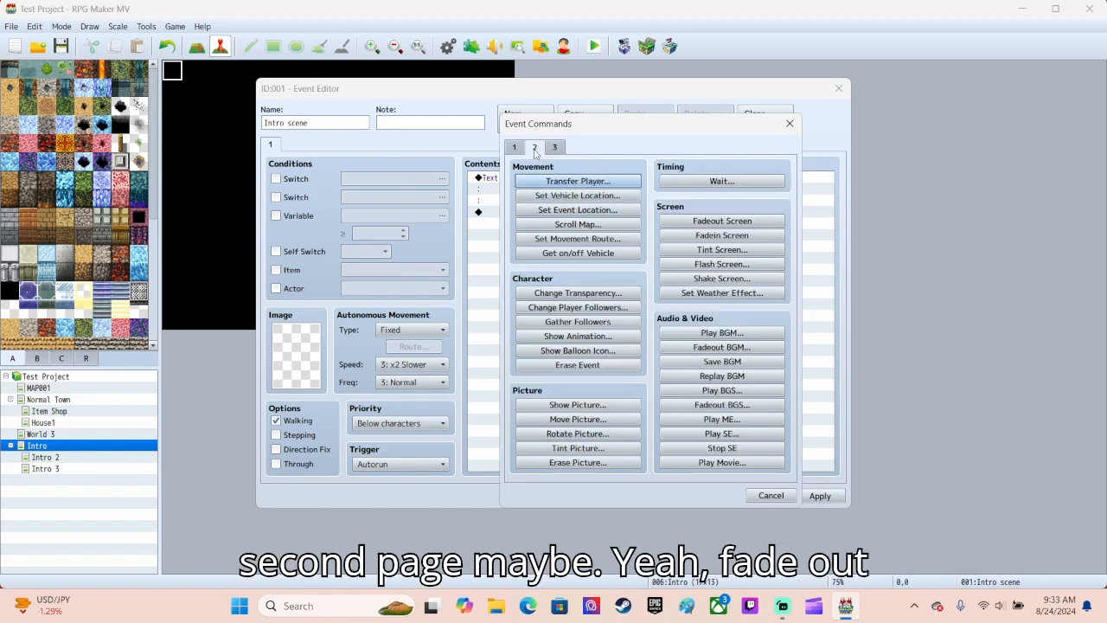
left_click(703, 226)
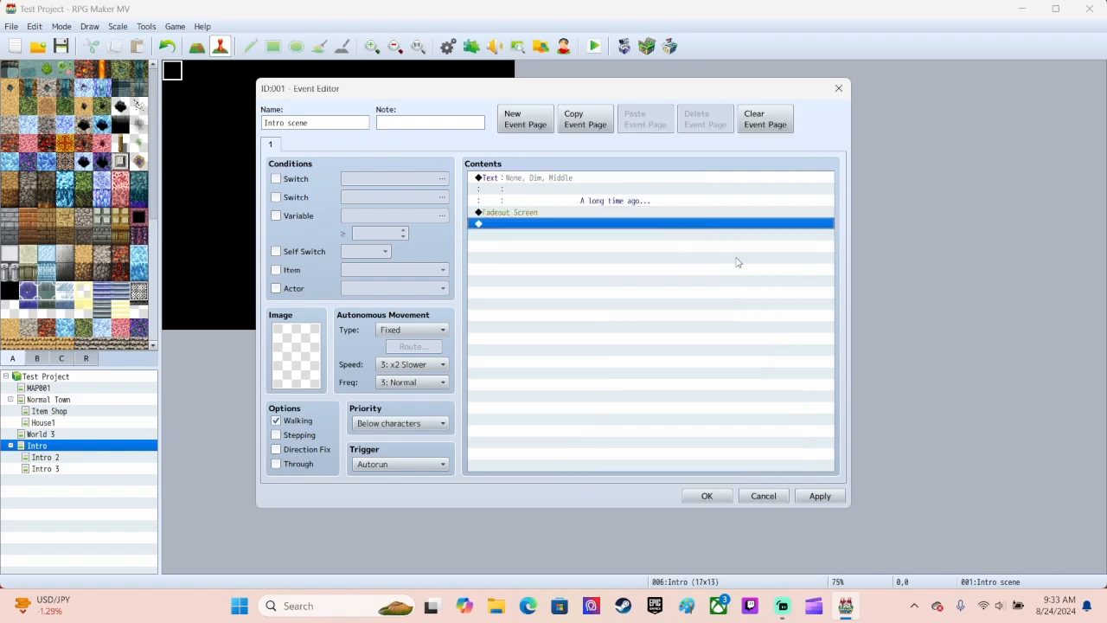
Begin inserting a command before Fadeout Screen and look over the available background music and music effect tracks.
right_click(521, 216)
left_click(539, 223)
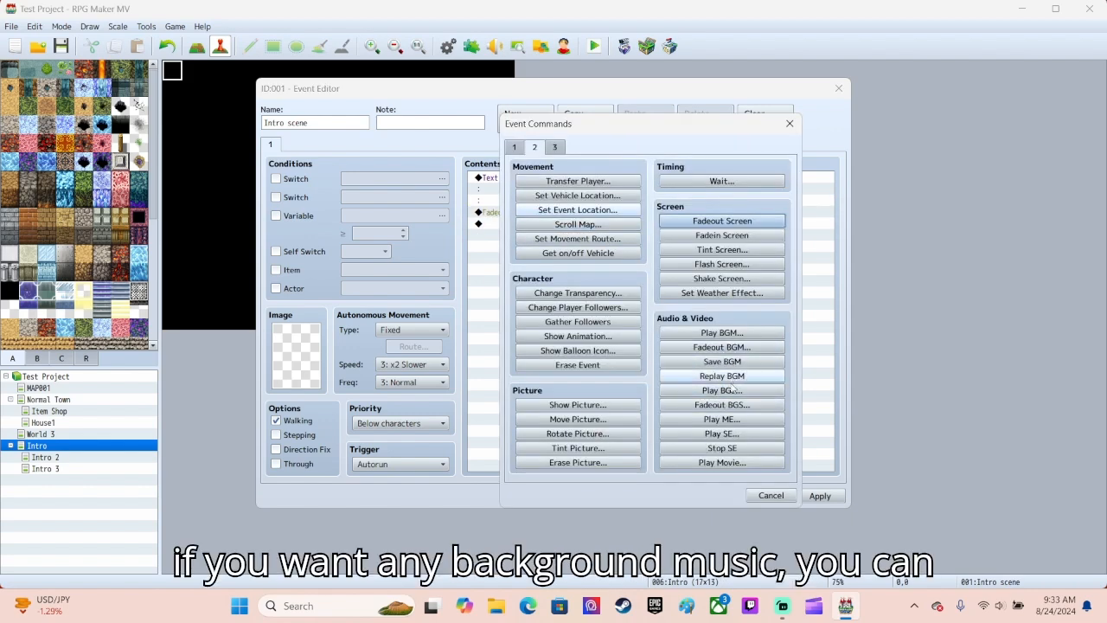
left_click(722, 333)
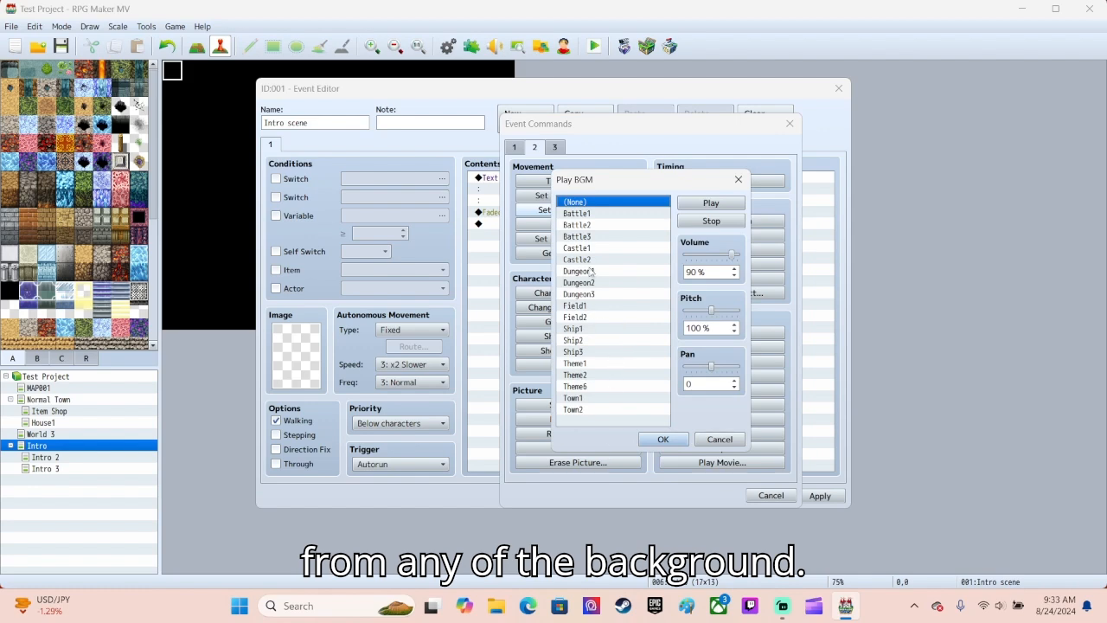
left_click(711, 439)
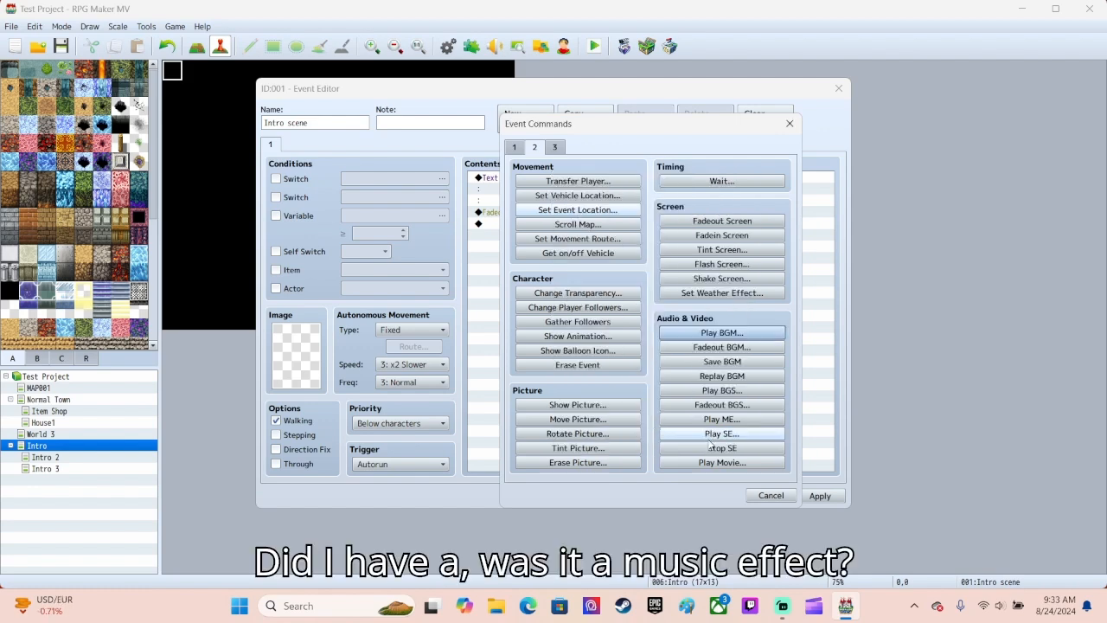
left_click(722, 419)
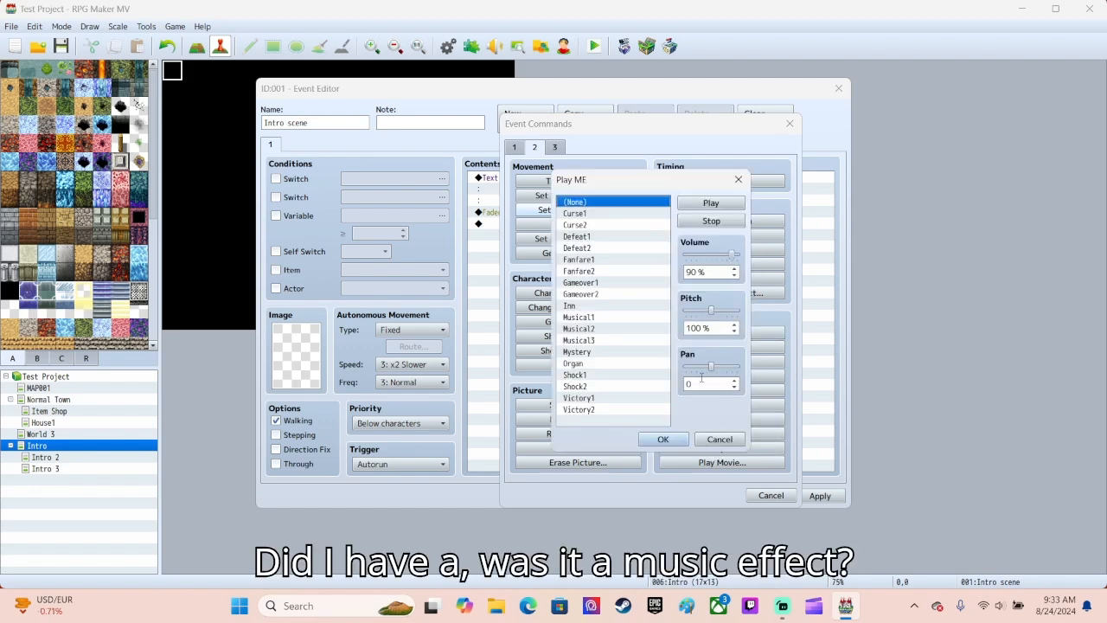
left_click(720, 440)
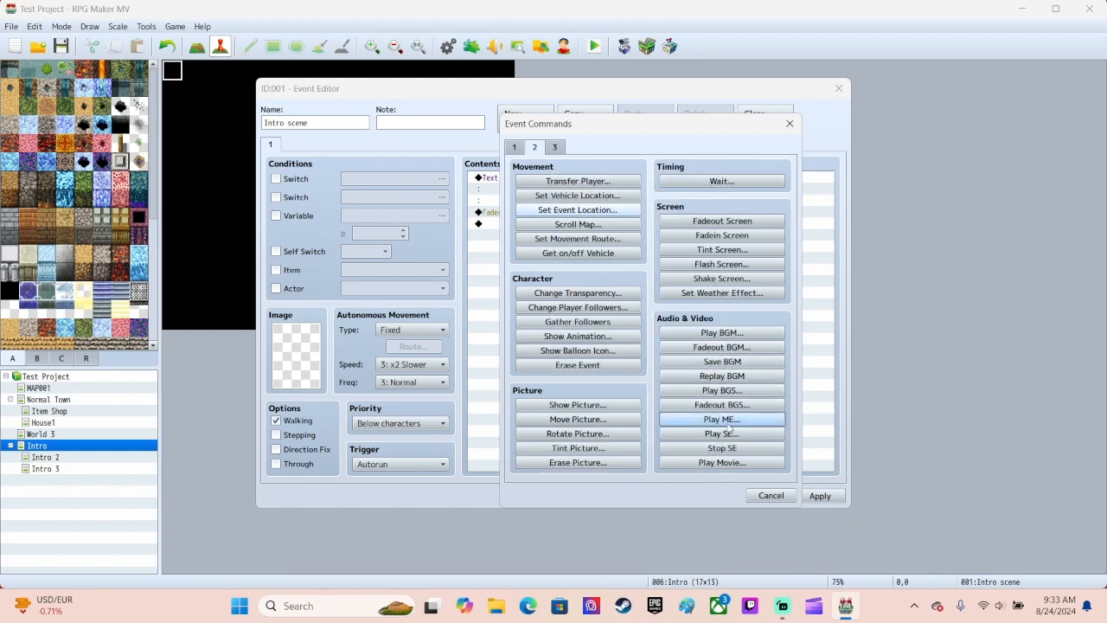
Sample the Battle1, Dungeon1 and Theme1 tracks, and insert a Play BGM command with Theme1 before Fadeout Screen.
left_click(723, 334)
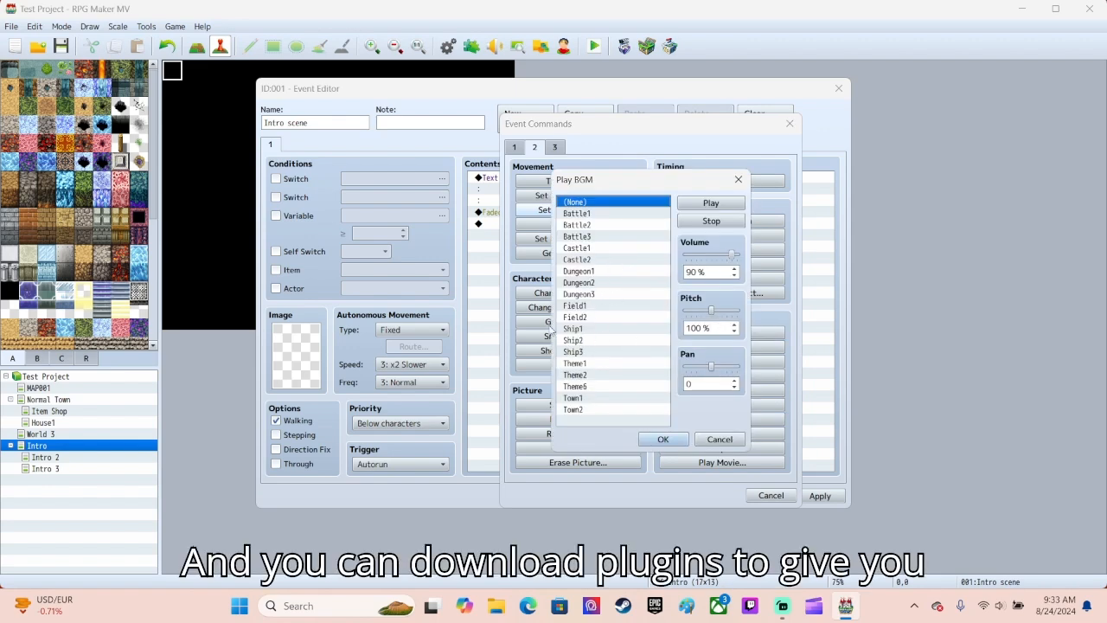
left_click(584, 212)
left_click(711, 204)
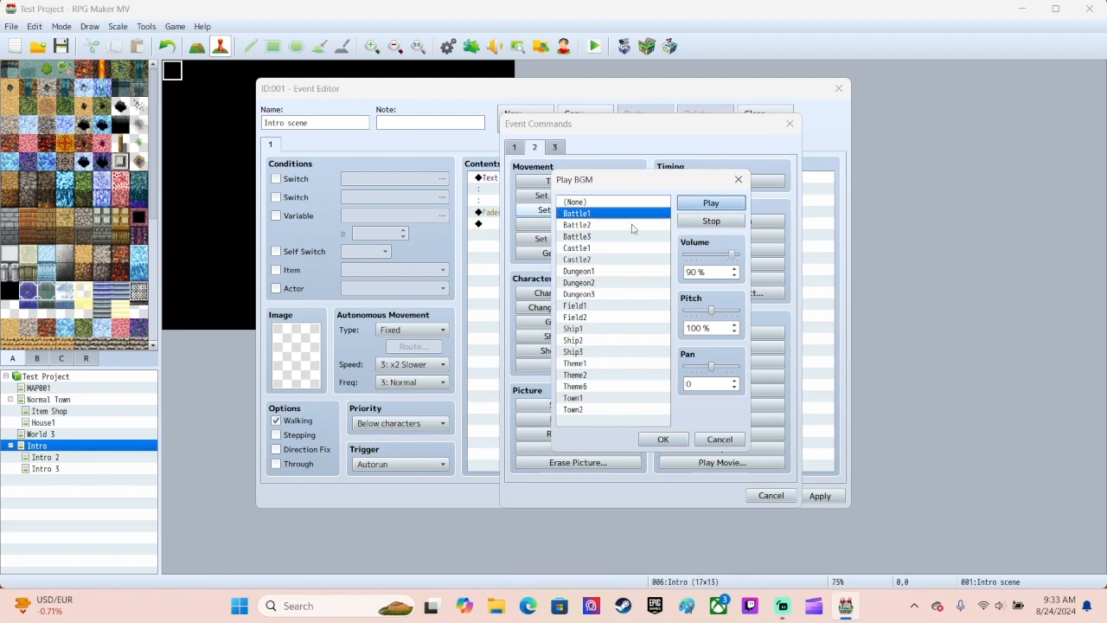
left_click(587, 273)
left_click(712, 204)
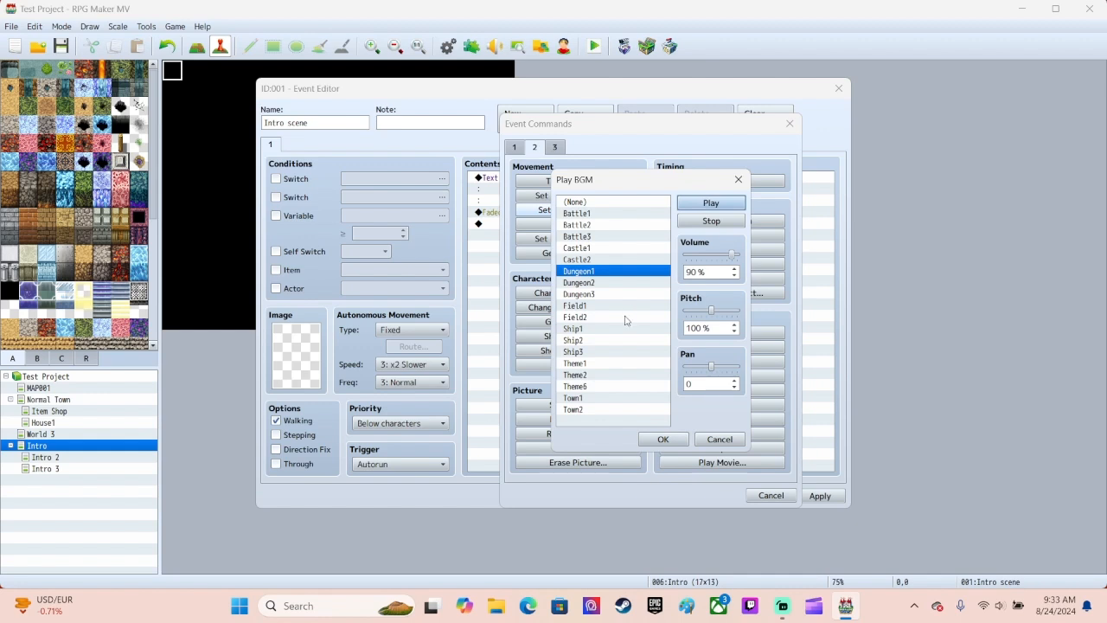
left_click(581, 364)
left_click(710, 204)
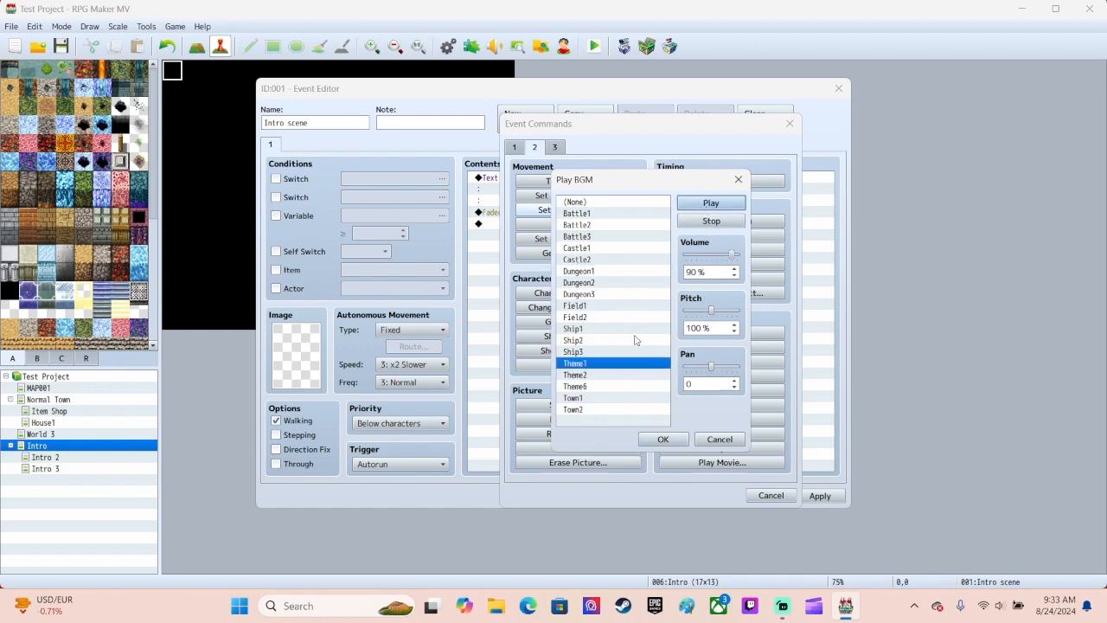
left_click(711, 223)
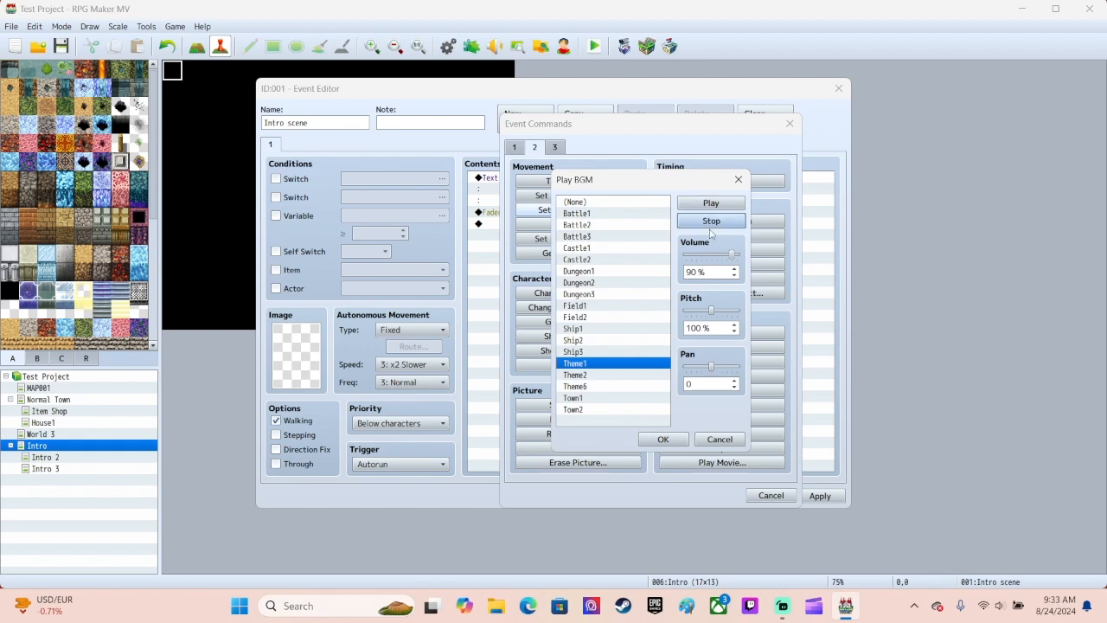
left_click(663, 439)
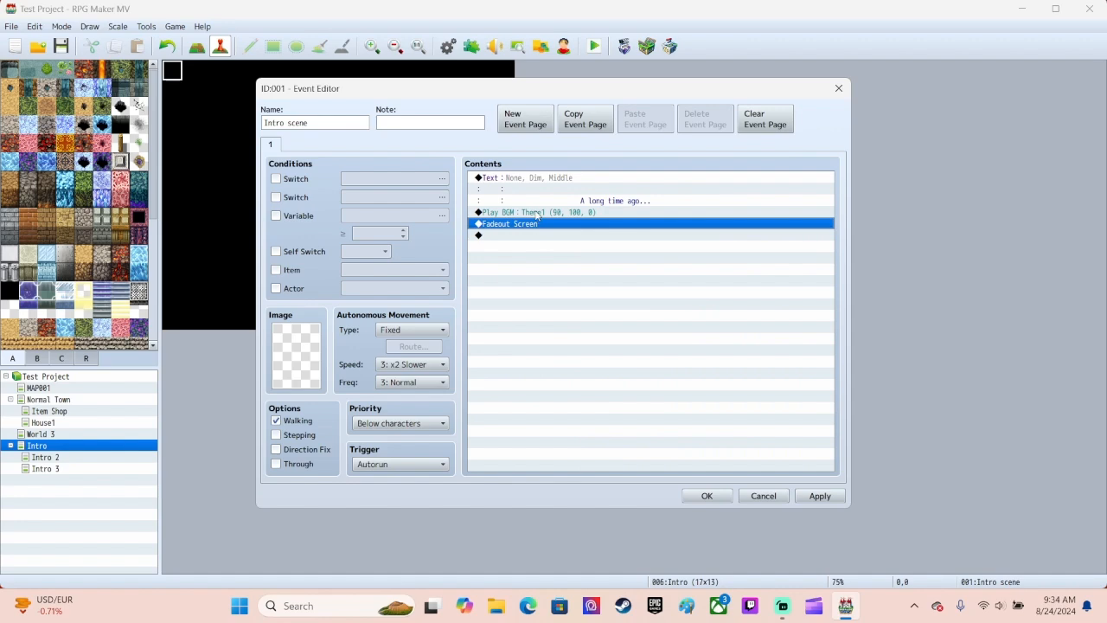
Add a Transfer Player command after Fadeout Screen, sending the player to tile (9,8) of Intro 2, below the red carpet.
right_click(517, 237)
left_click(536, 242)
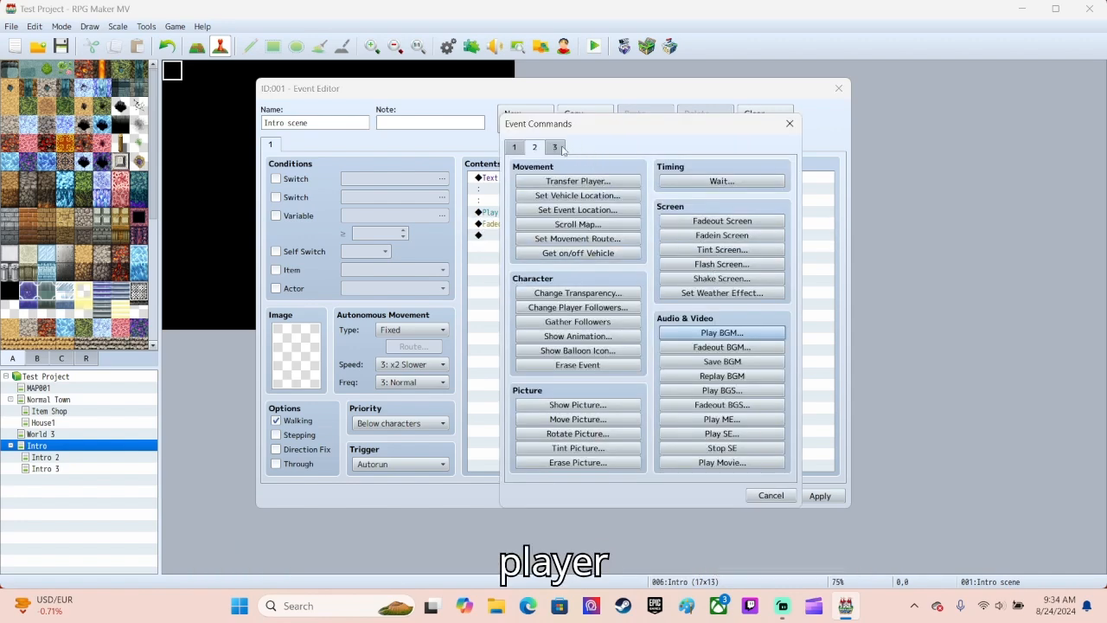
left_click(555, 147)
left_click(535, 147)
left_click(578, 181)
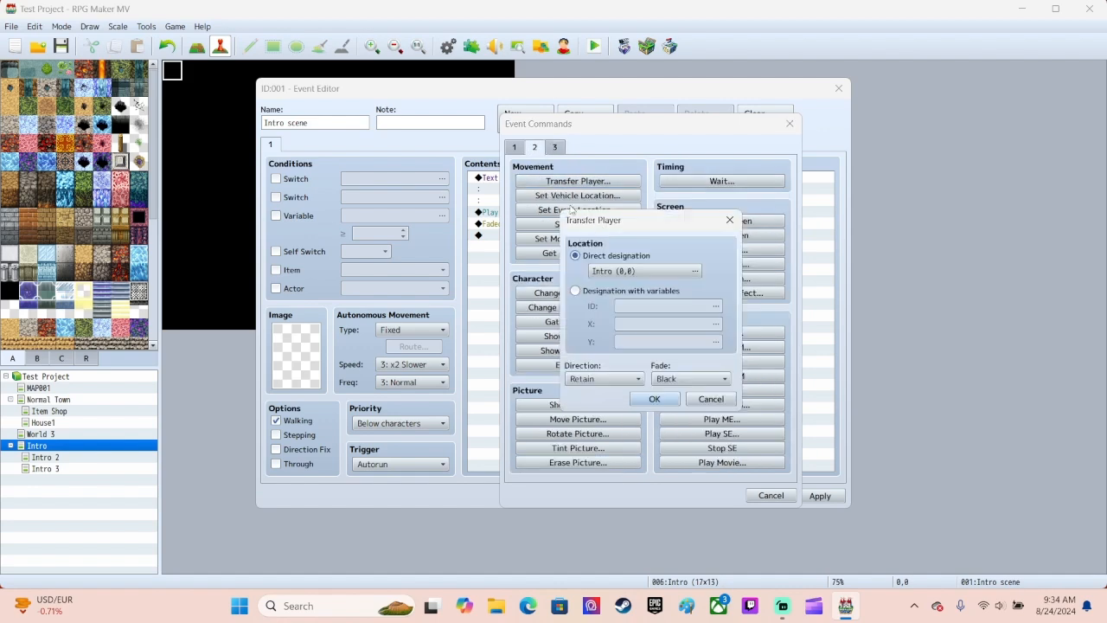
left_click(695, 271)
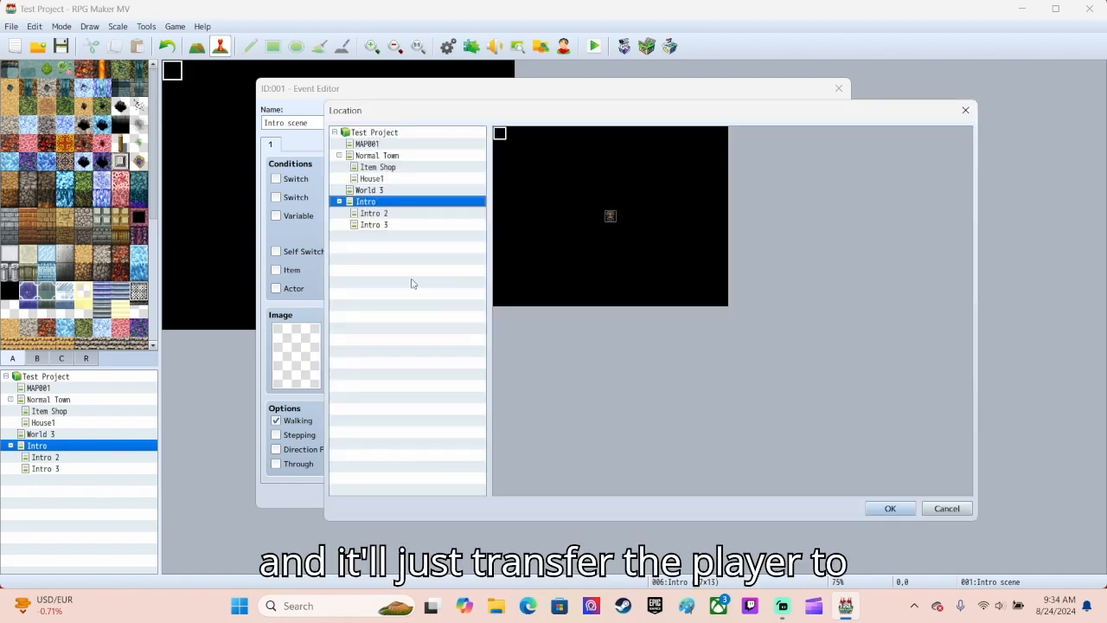
left_click(392, 214)
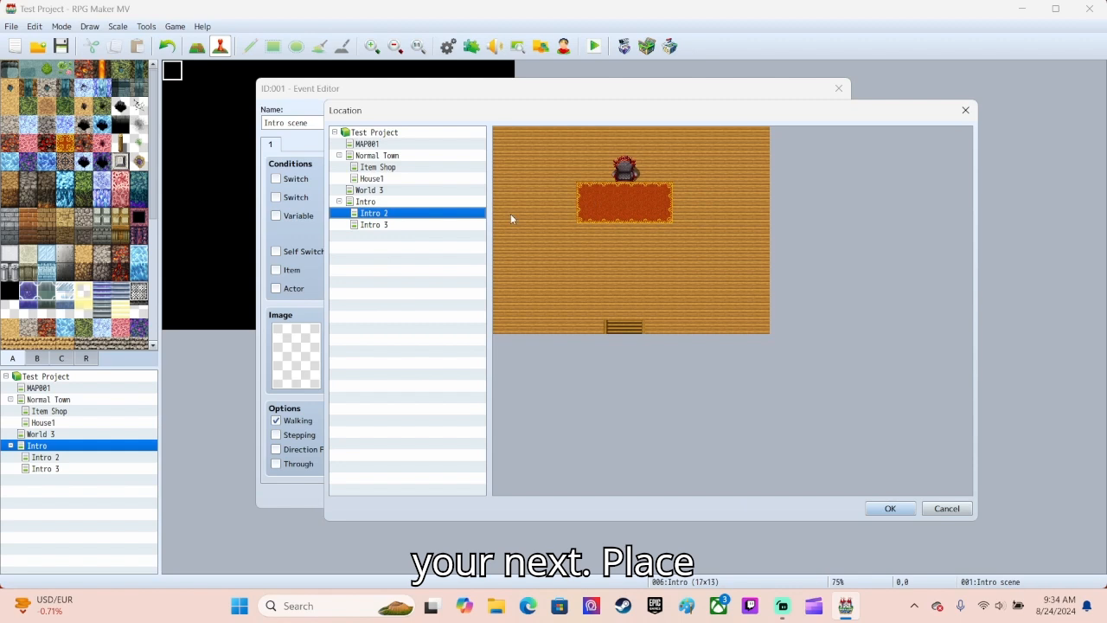
left_click(626, 248)
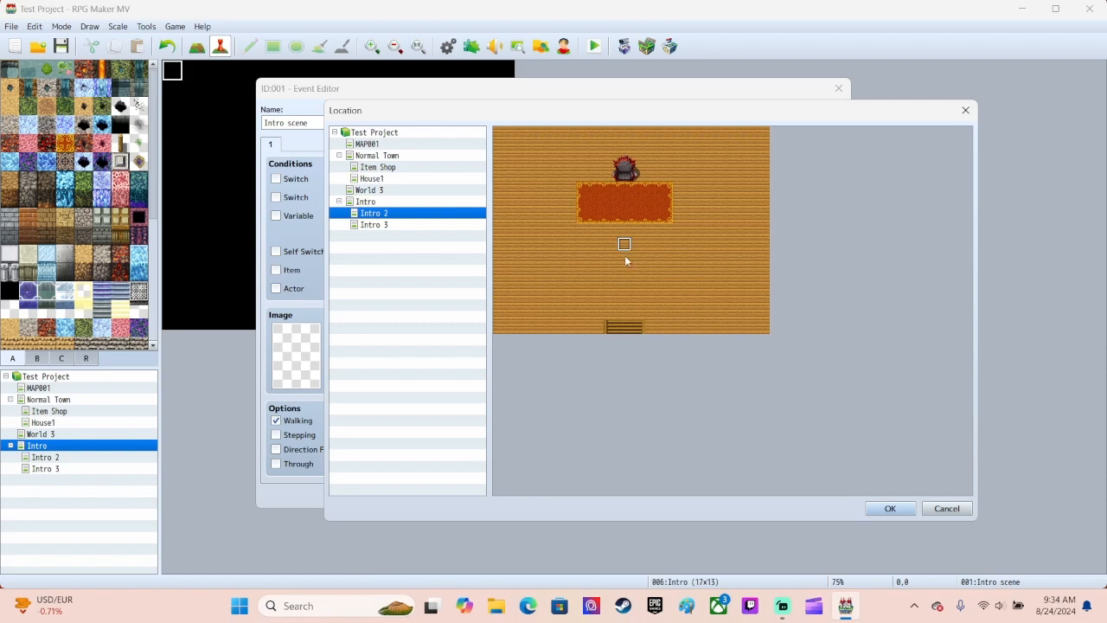
left_click(890, 509)
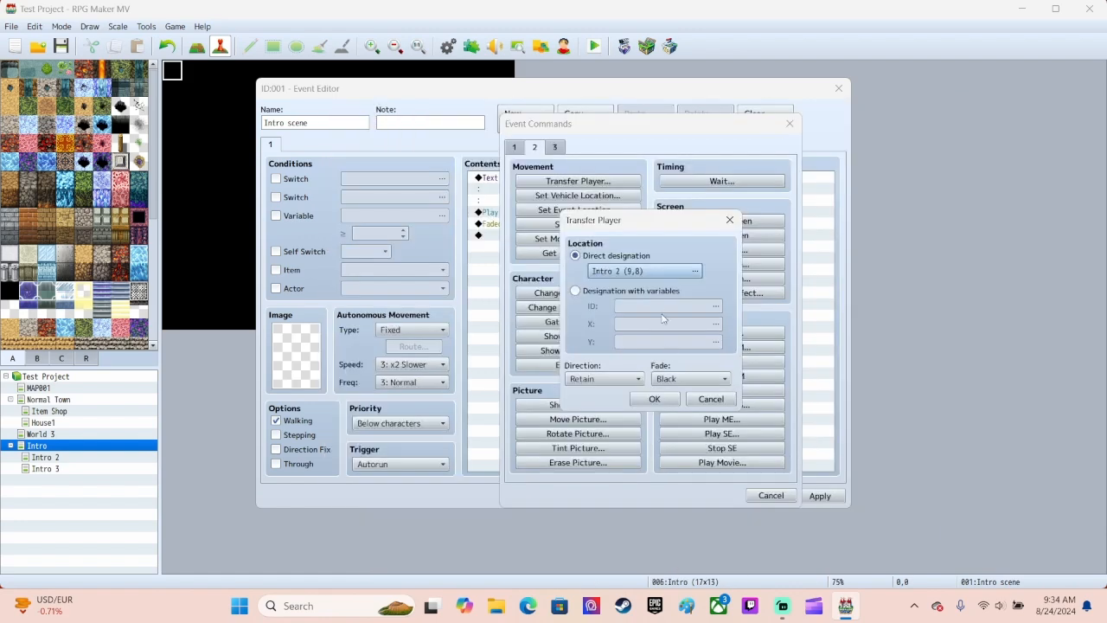
left_click(655, 399)
Add a Control Self Switch command after the player transfer, turning self switch A ON.
right_click(499, 248)
left_click(519, 250)
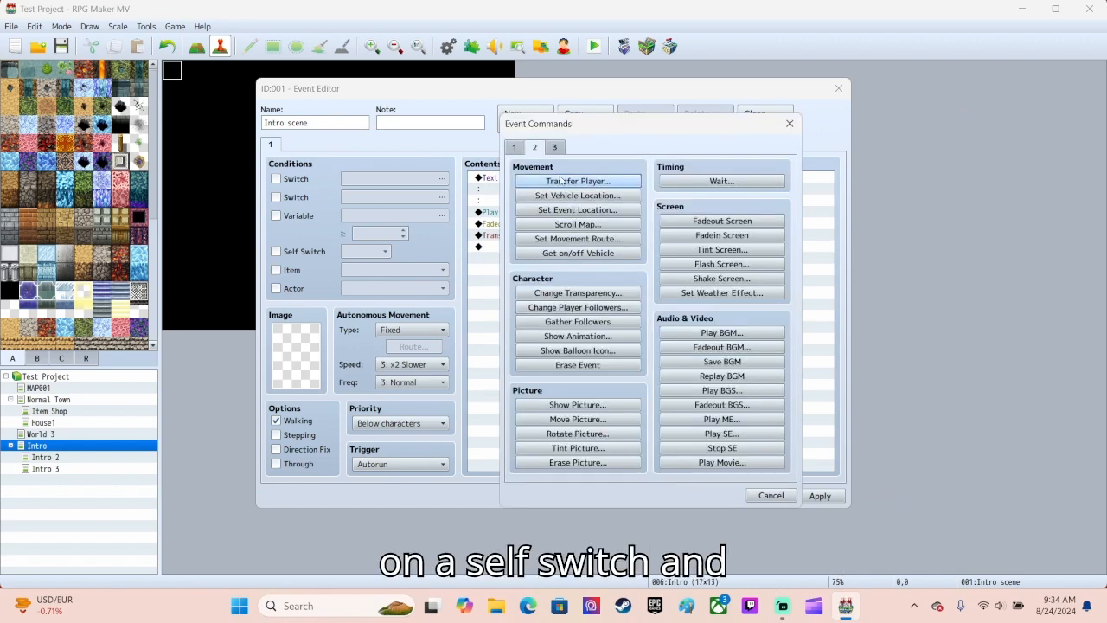
left_click(514, 147)
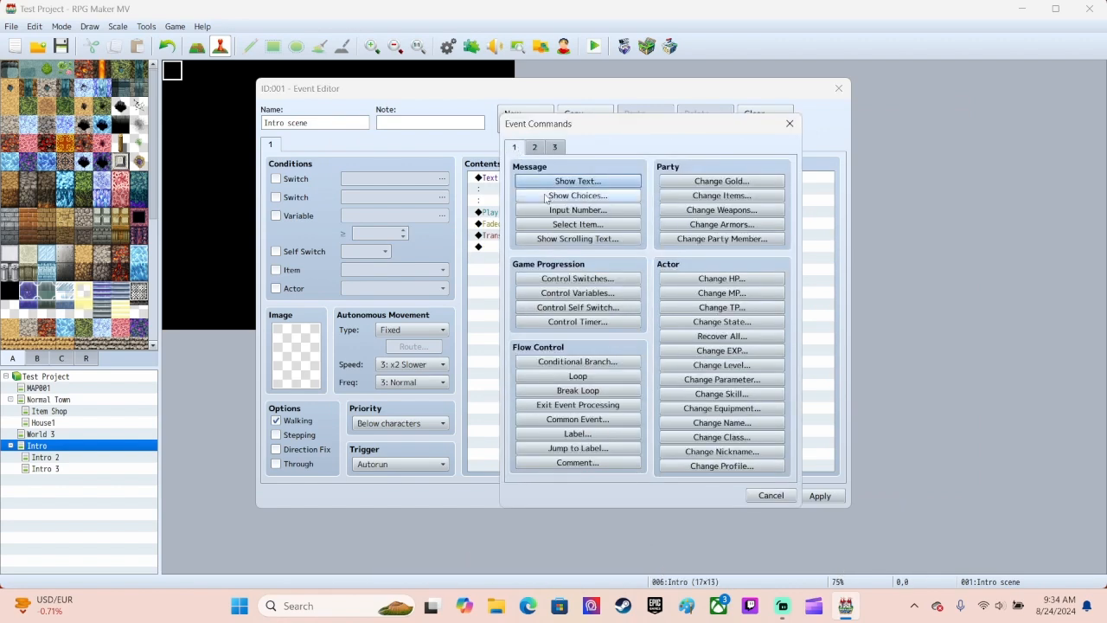
left_click(569, 309)
left_click(634, 359)
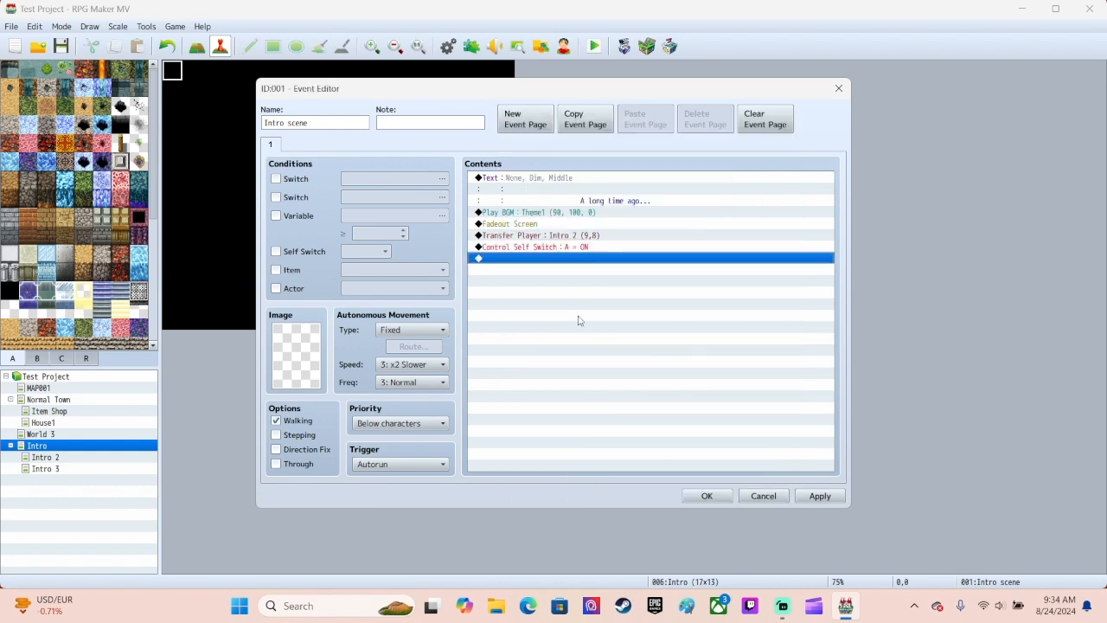
Add a second event page with the Self Switch condition enabled, check page 1, and confirm the Intro scene event.
left_click(525, 118)
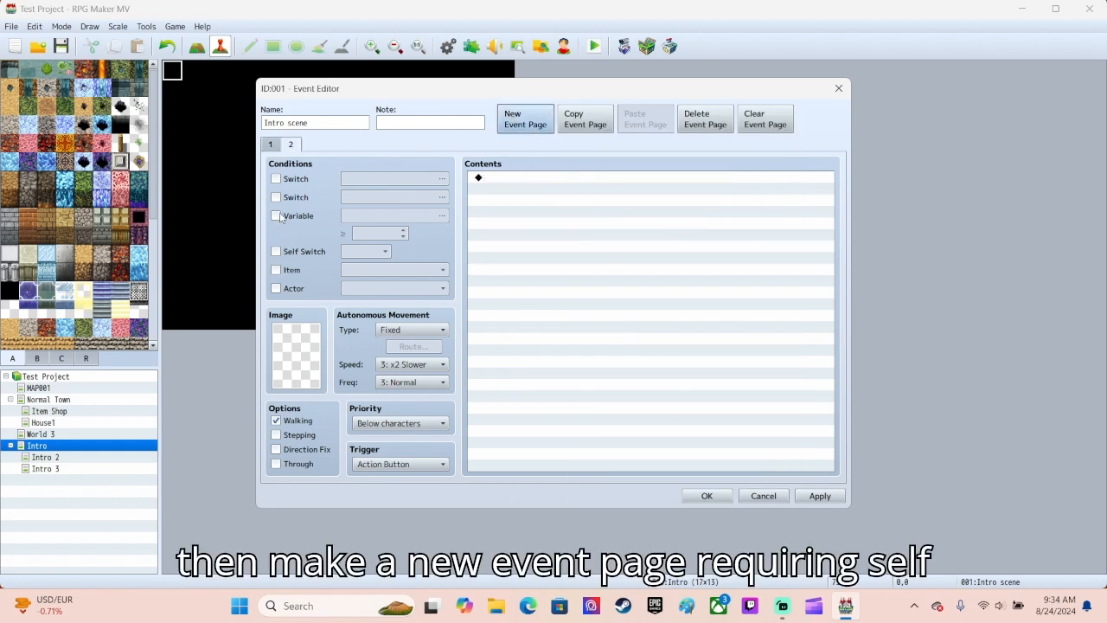
left_click(276, 252)
left_click(818, 497)
left_click(273, 146)
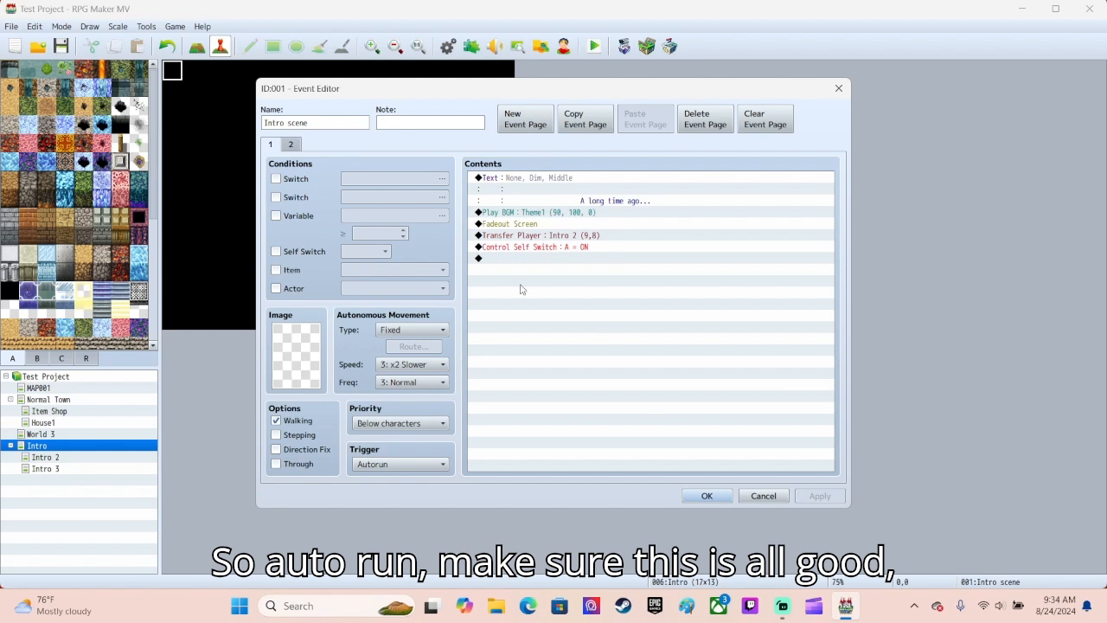
left_click(721, 498)
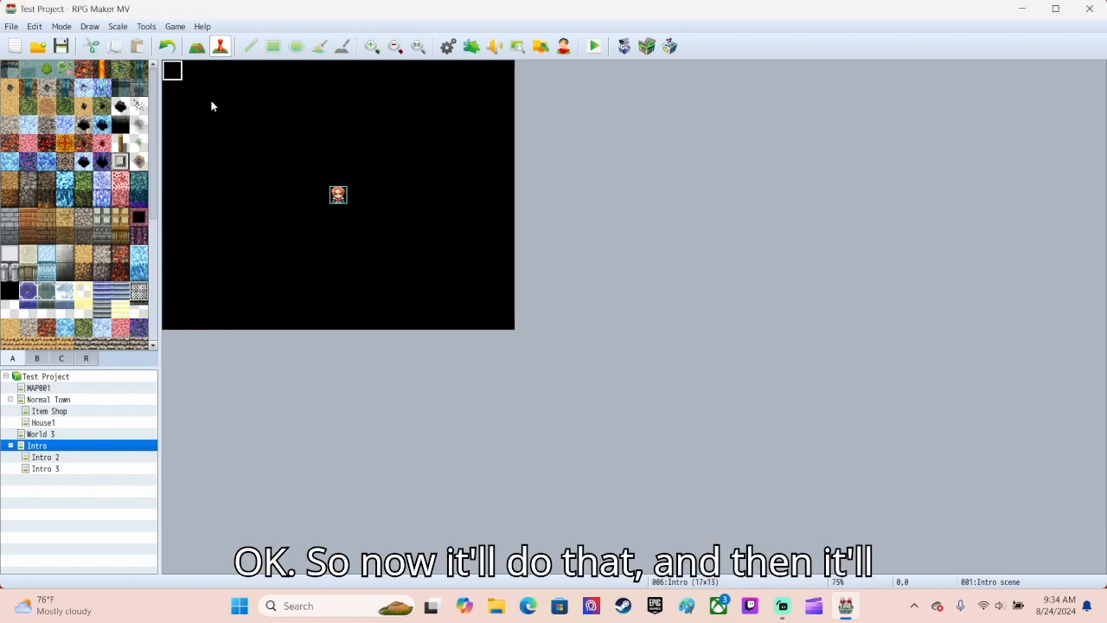
Playtest the project from a new game to check the intro scene, and close the game window.
left_click(594, 47)
left_click(519, 319)
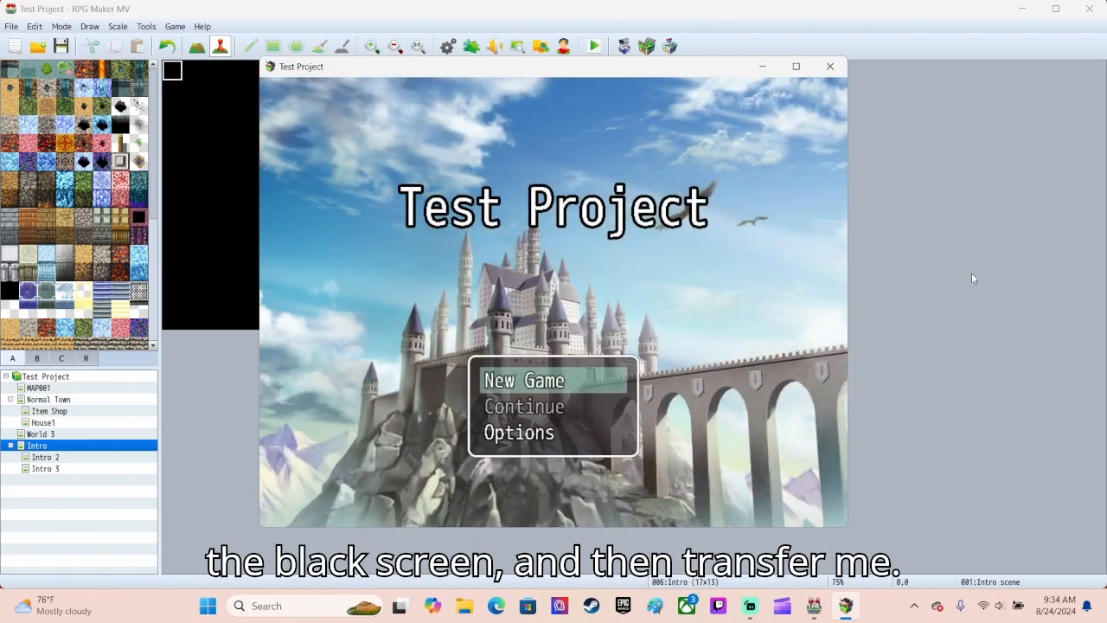
key("Return")
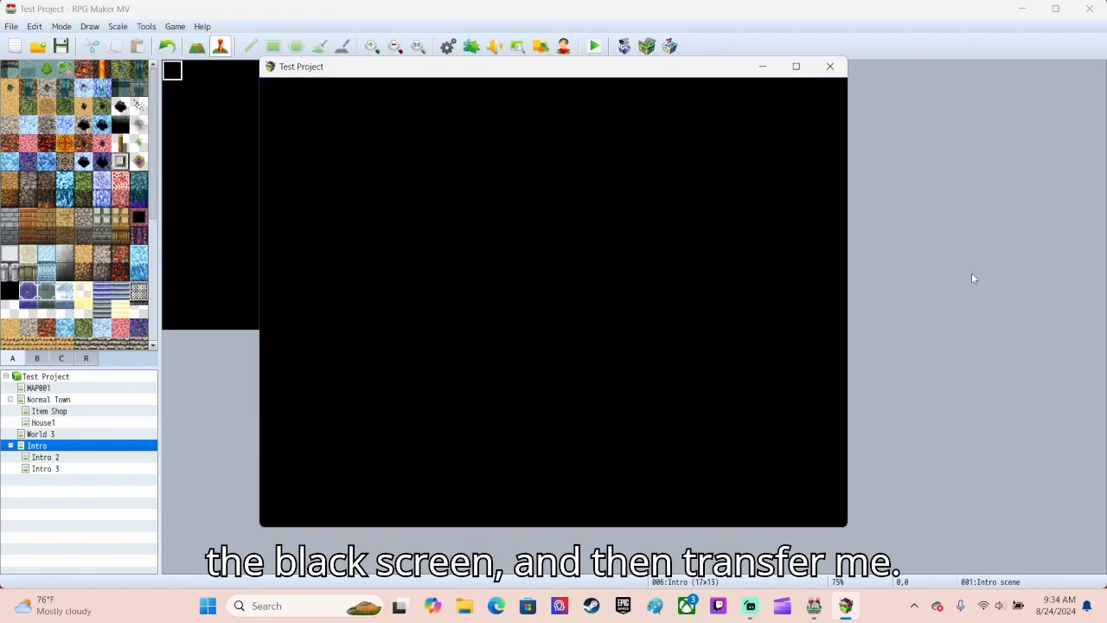
key("Return")
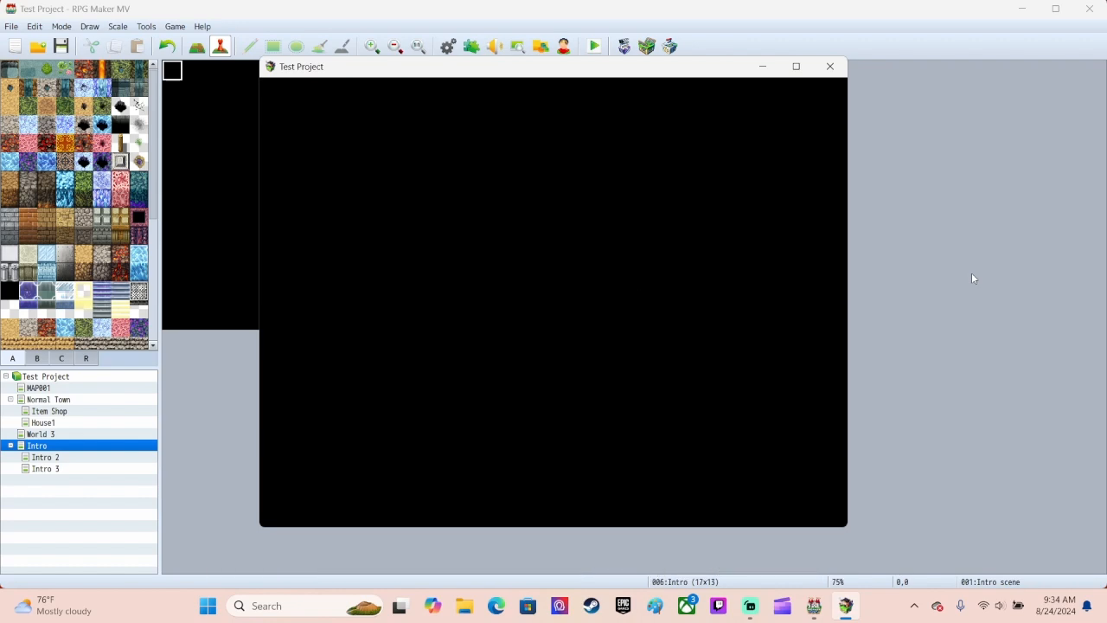
left_click(829, 66)
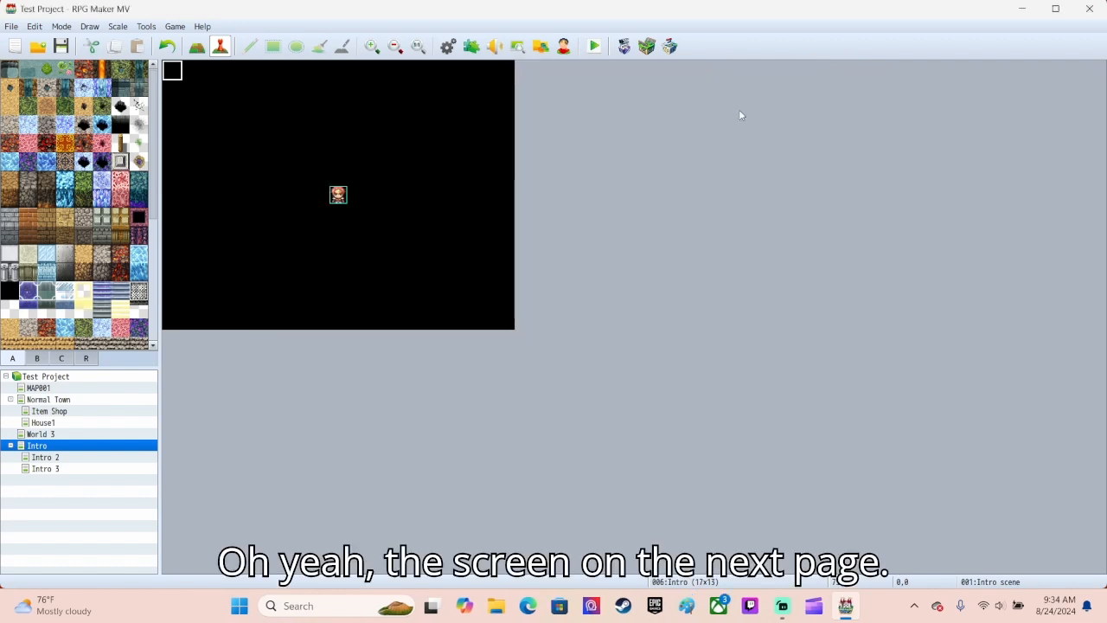
Look over the Intro 2 map and review the Intro scene event's commands on the Intro map without changing them.
left_click(42, 457)
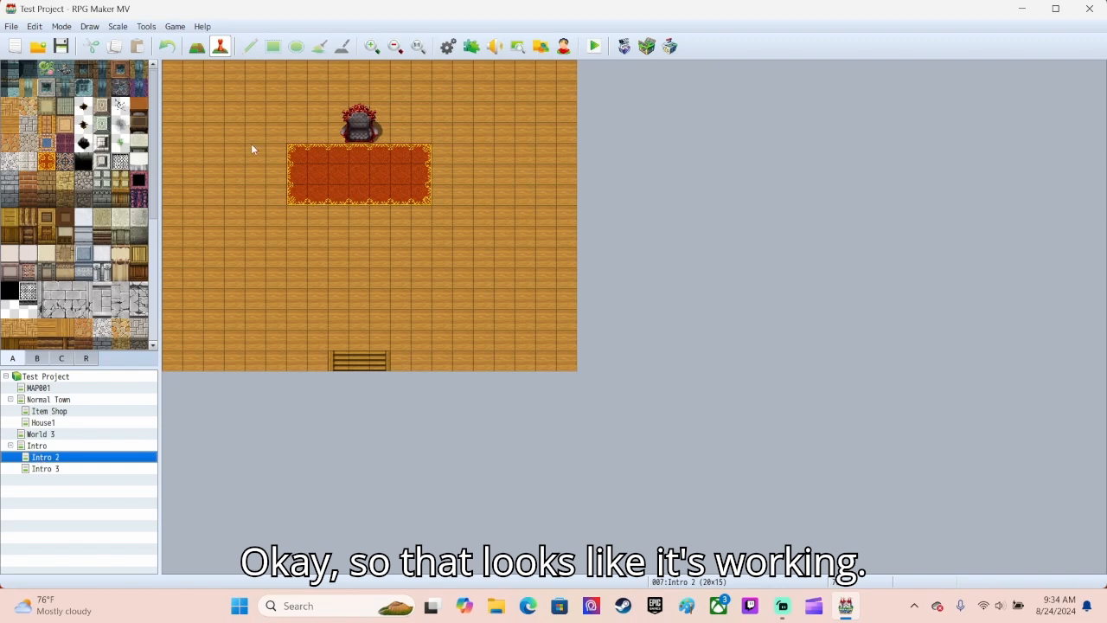
left_click(56, 447)
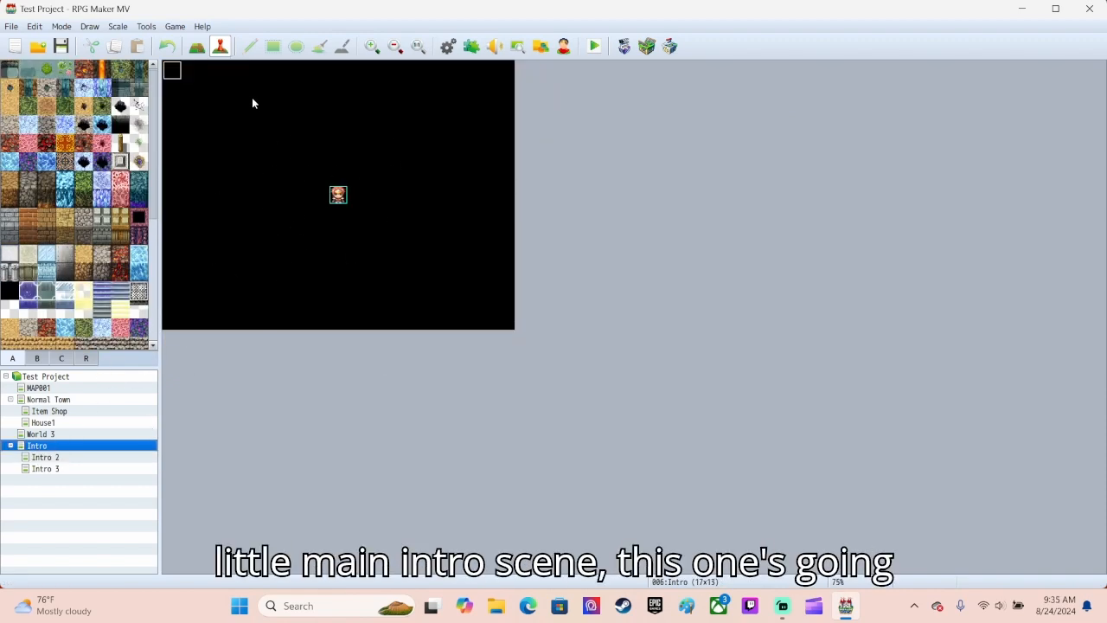
double_click(172, 78)
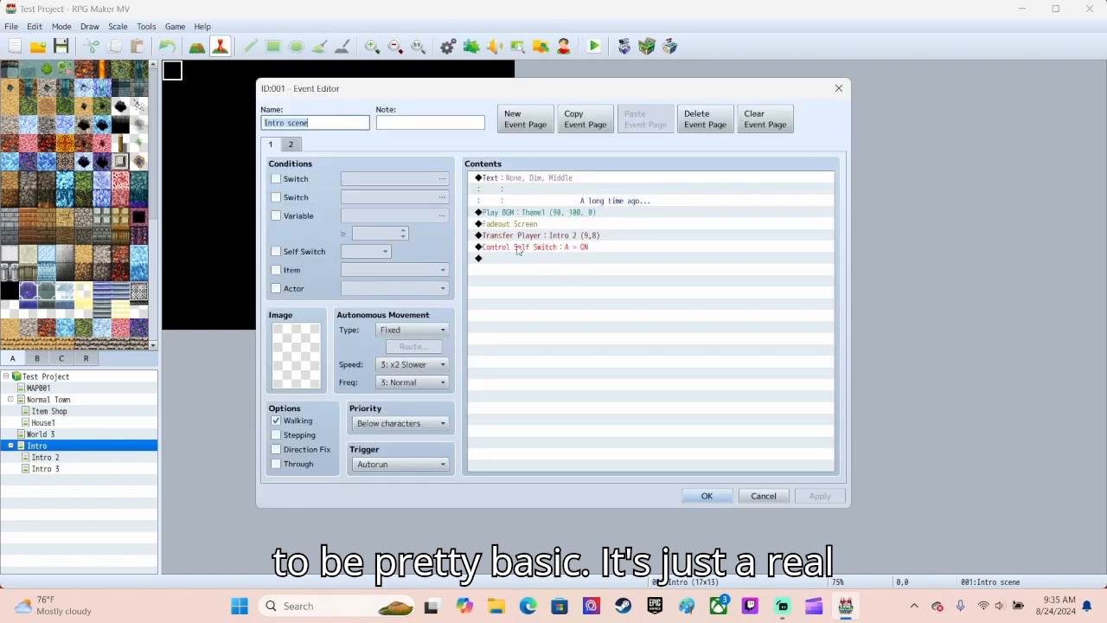
left_click(764, 497)
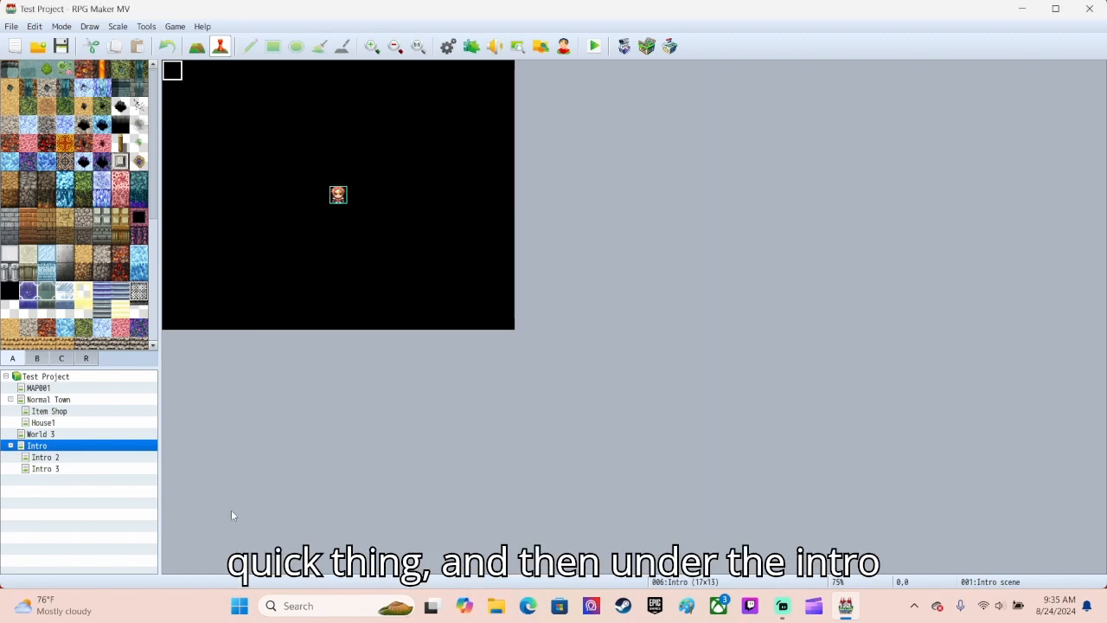
Create an event named "Intro scene 2" in the top-left corner tile of the Intro 2 map, with its trigger set to Autorun.
left_click(45, 459)
double_click(170, 66)
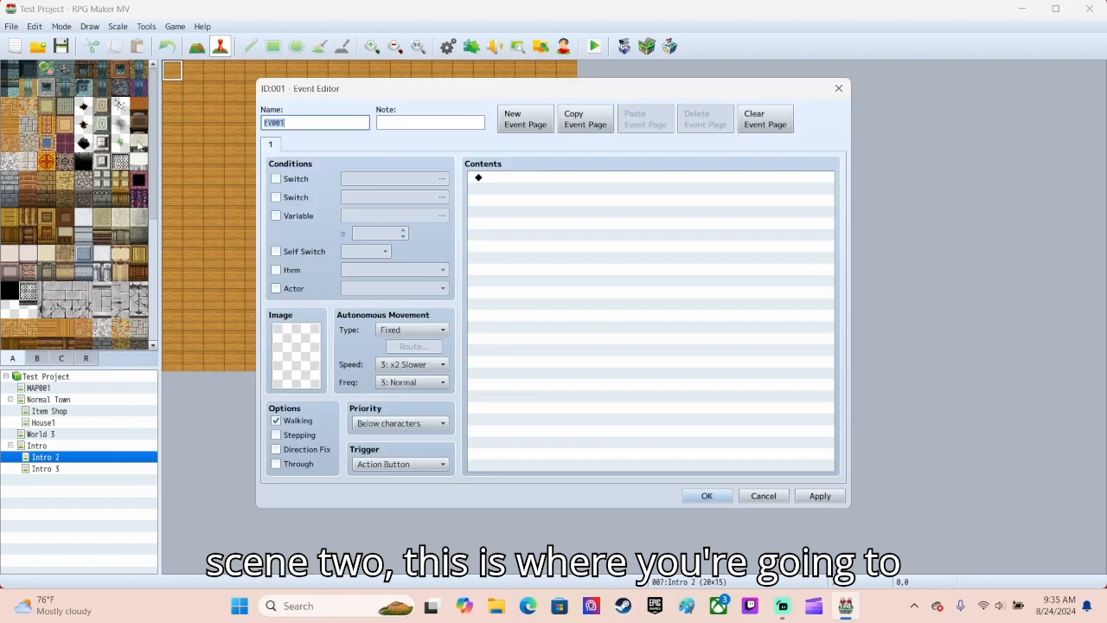
left_click(401, 463)
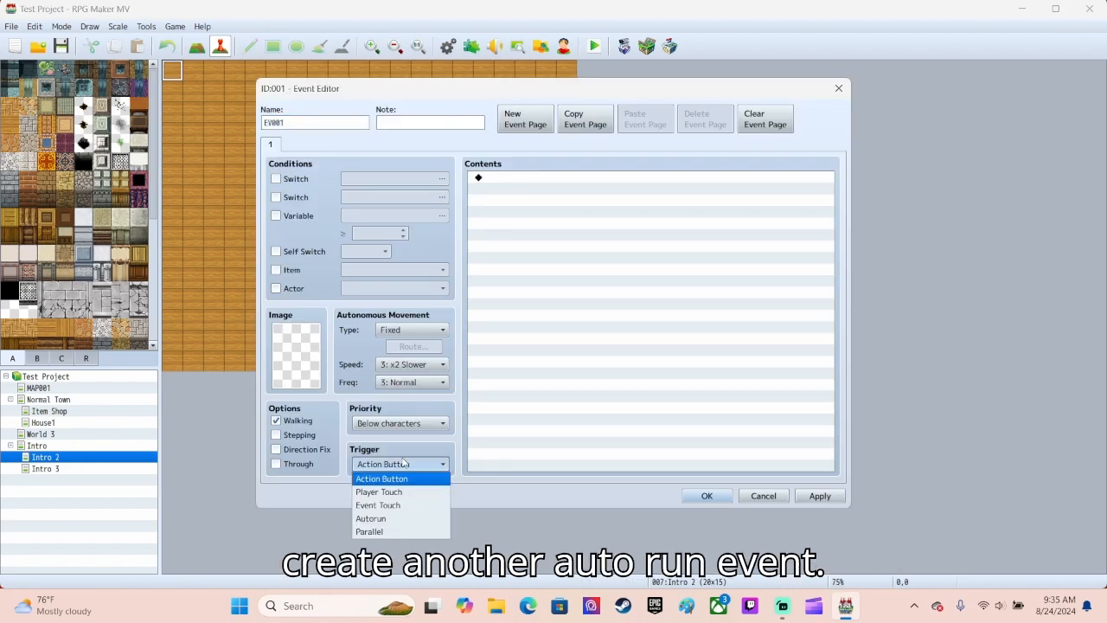
left_click(400, 519)
double_click(313, 122)
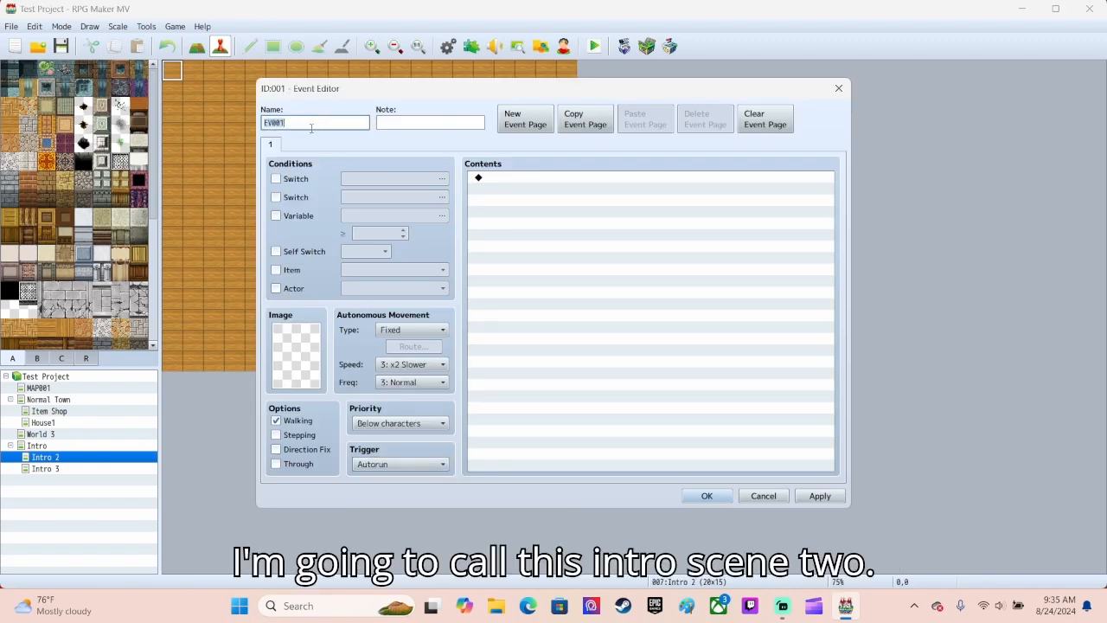
type("Intro scene 2")
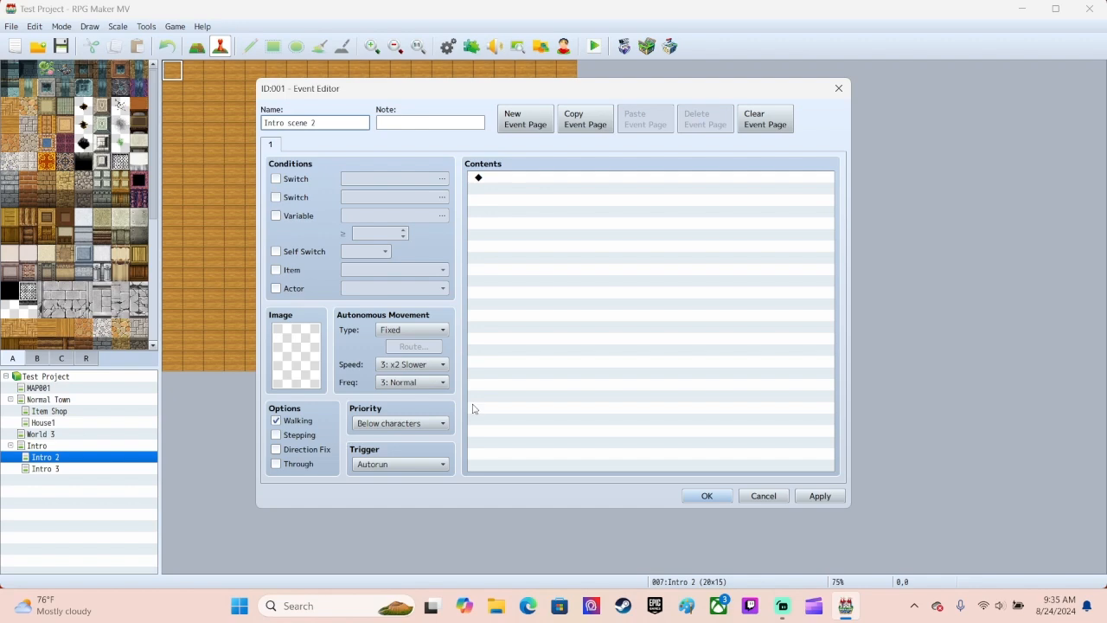
left_click(808, 497)
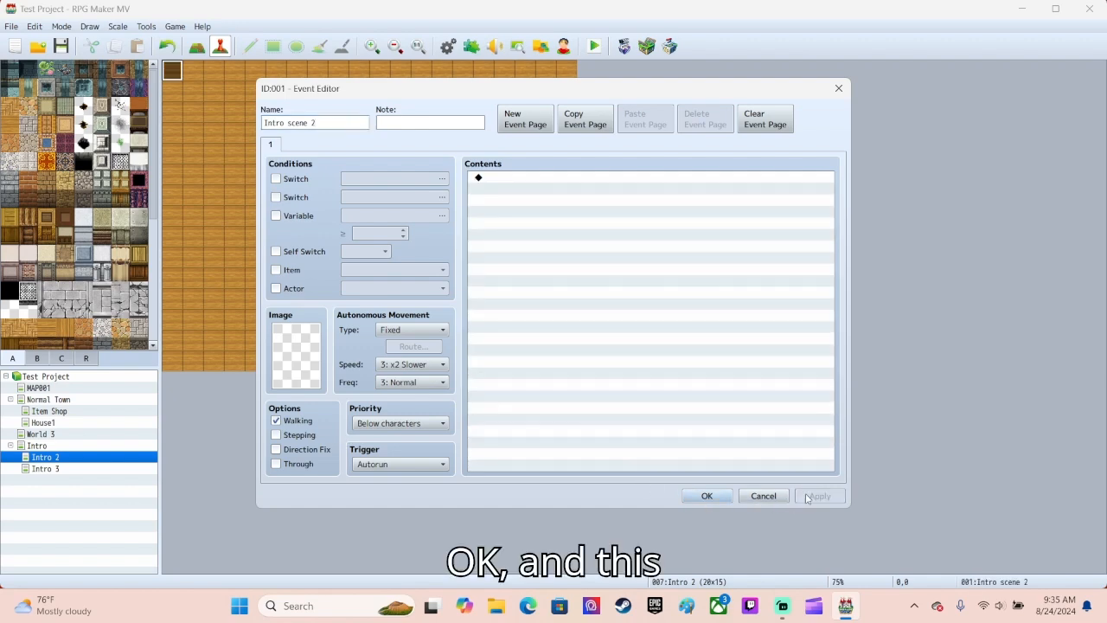
Add a Fadein Screen command to Intro scene 2 and confirm the event.
double_click(504, 180)
left_click(534, 149)
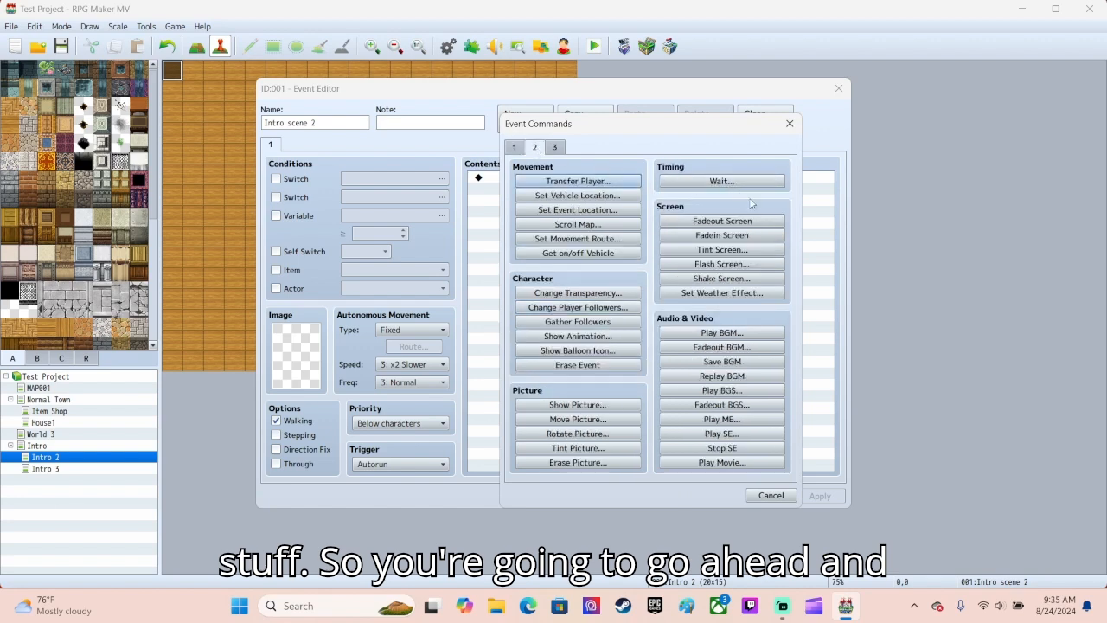
left_click(746, 236)
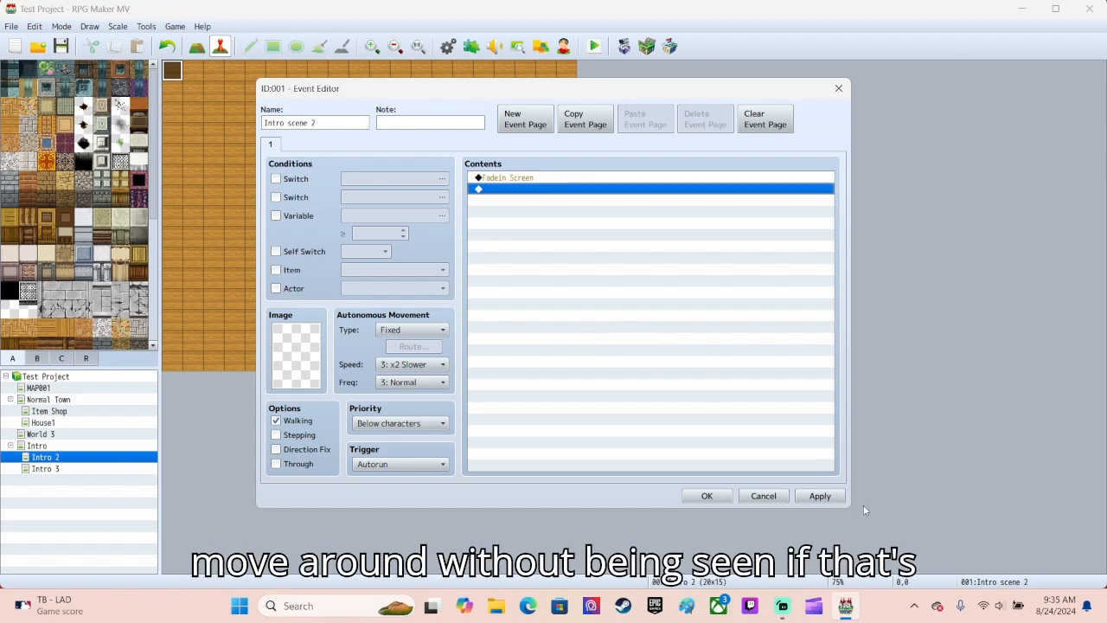
left_click(509, 179)
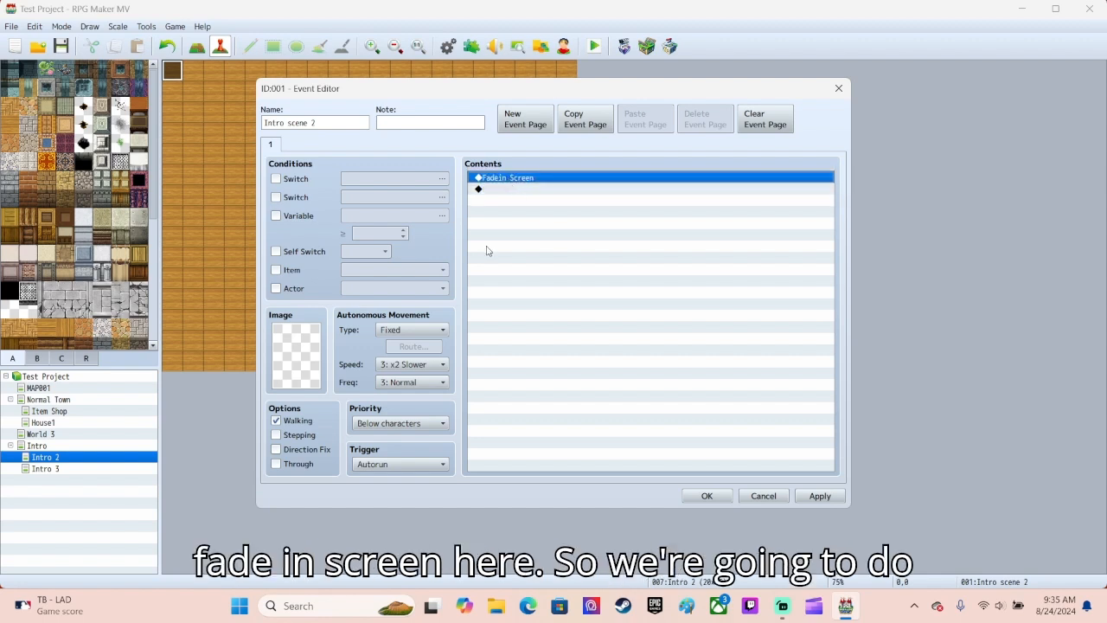
left_click(817, 498)
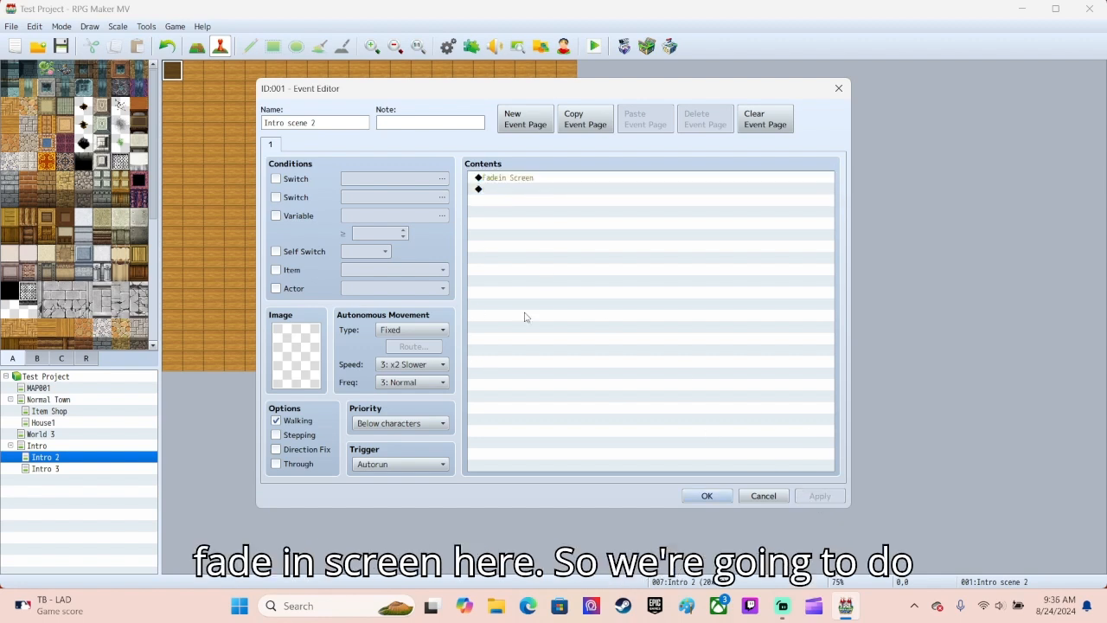
left_click(706, 498)
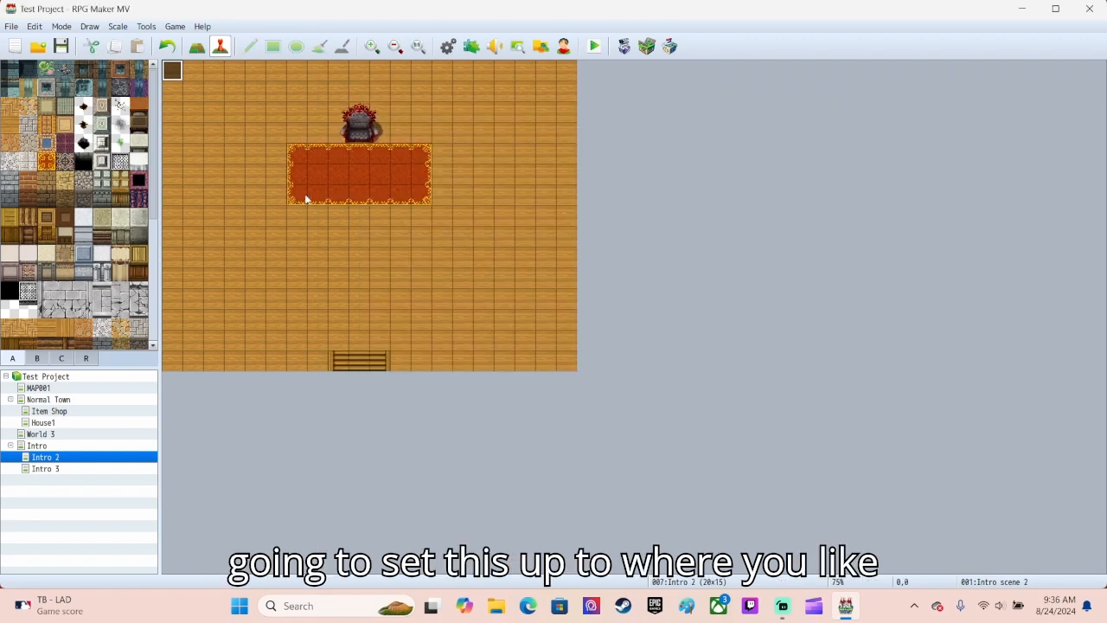
Create an event on the throne's seat in Intro 2, using the front-facing king from the People3 sheet as its image.
double_click(363, 138)
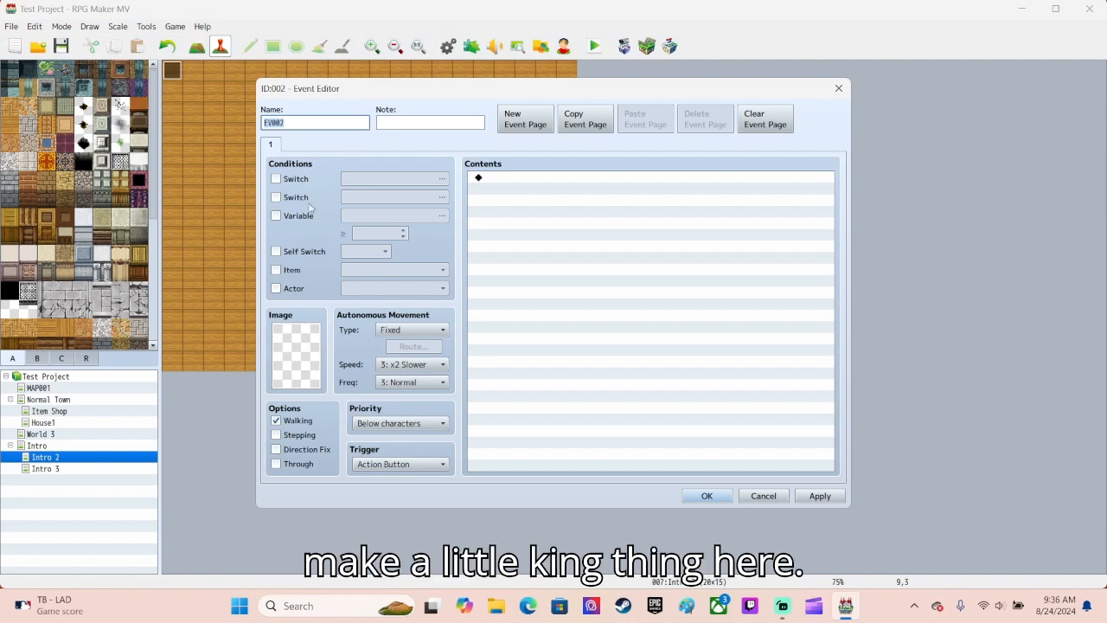
double_click(301, 367)
scroll(388, 324, "down", 2)
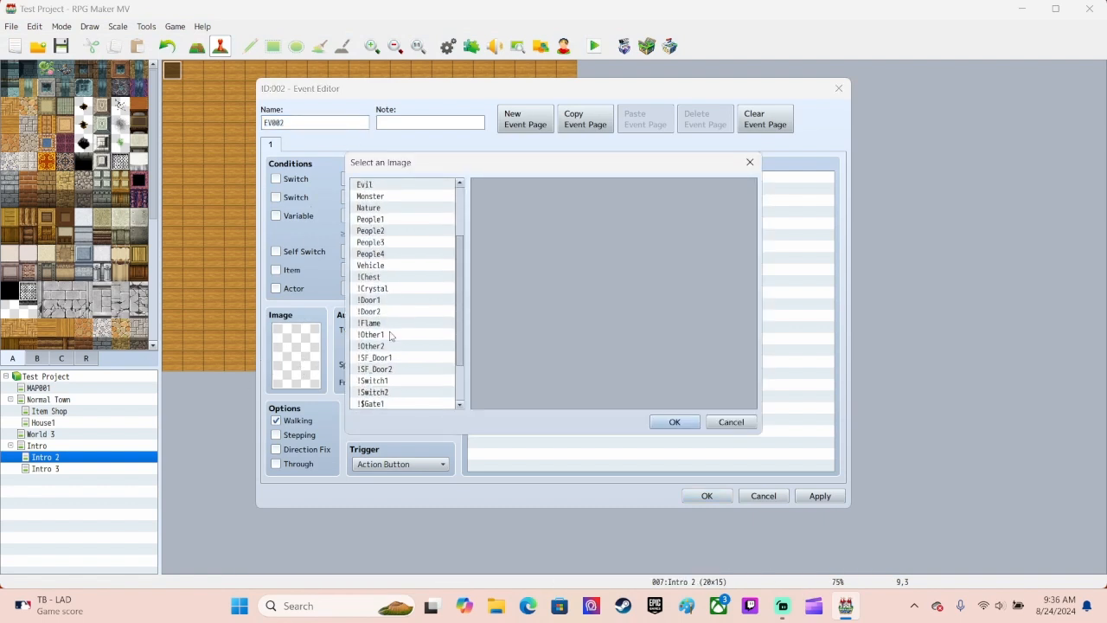
left_click(386, 231)
left_click(392, 243)
left_click(503, 191)
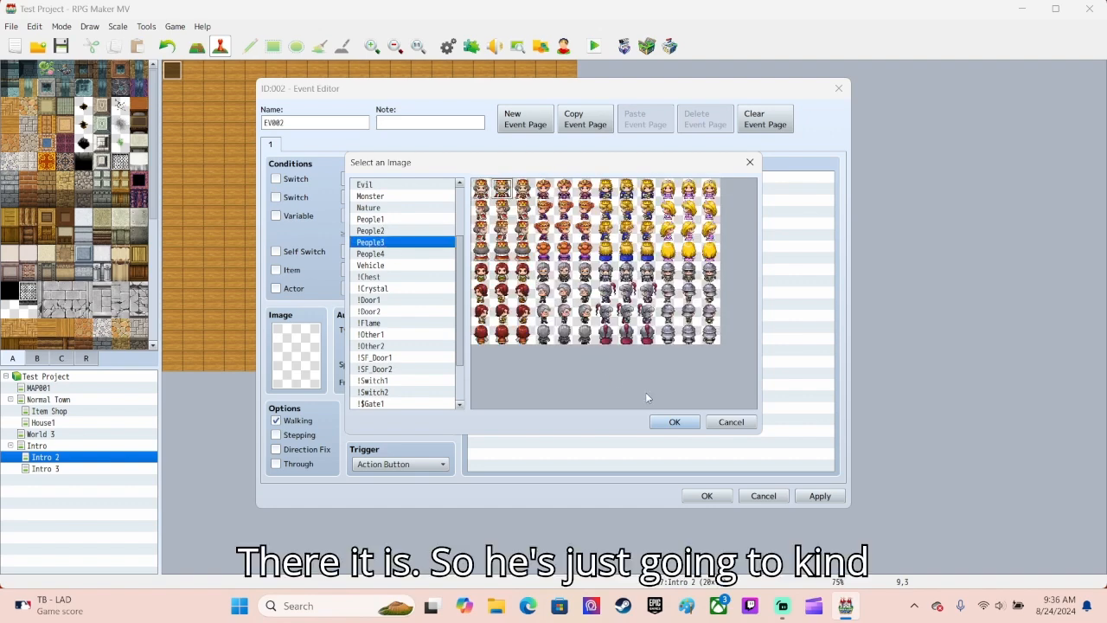
left_click(674, 422)
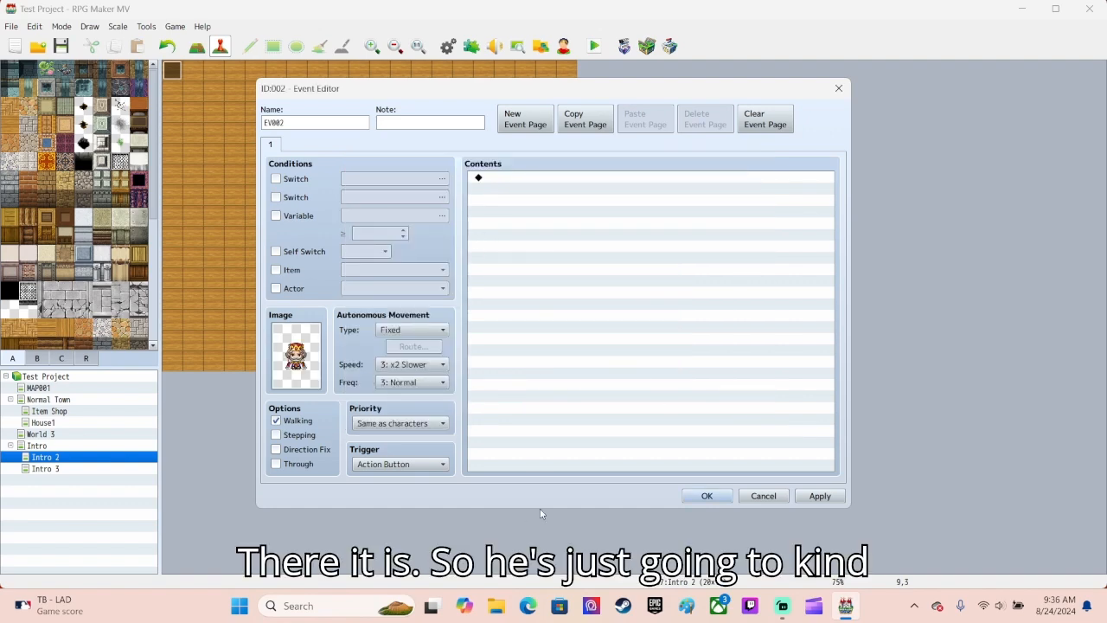
left_click(707, 496)
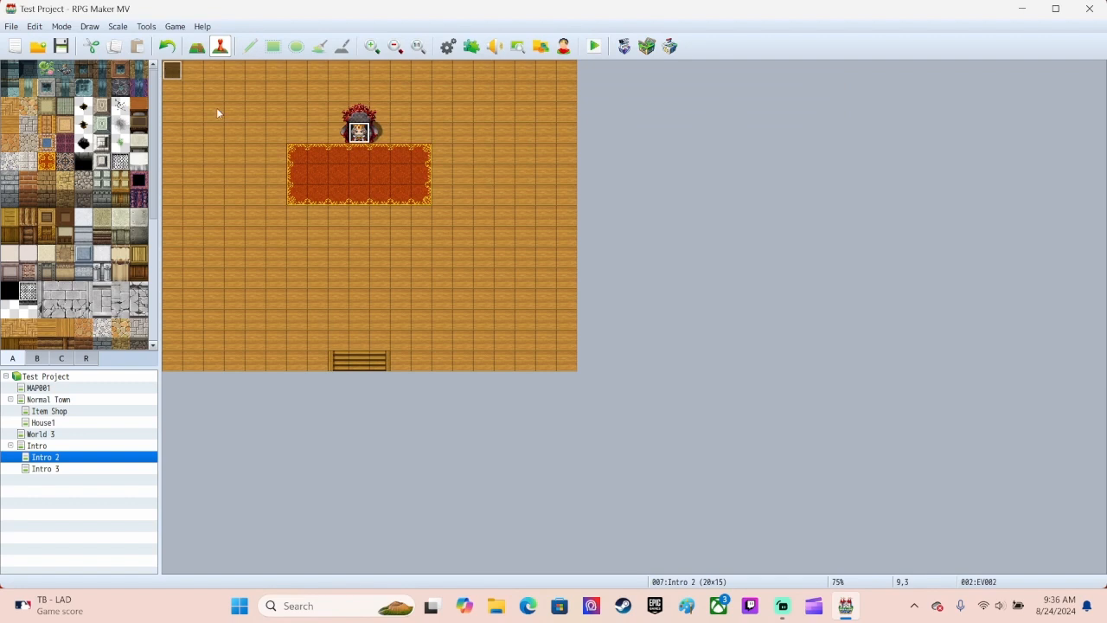
Start a Show Text command after Fadein Screen in the Intro scene 2 event, using the king's face from People3.
double_click(173, 71)
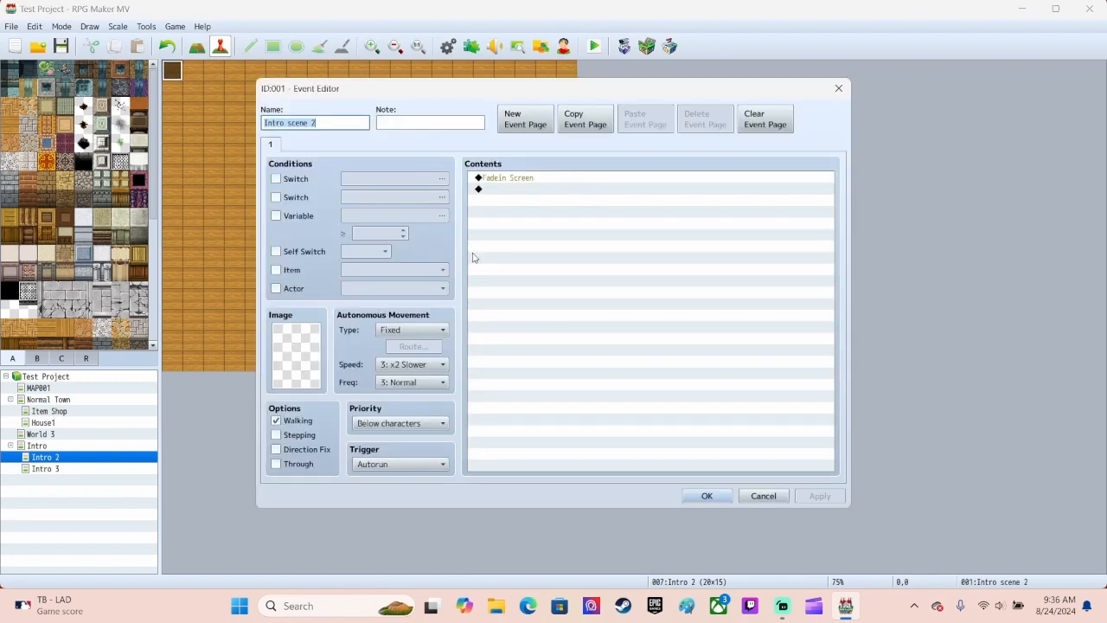
double_click(503, 190)
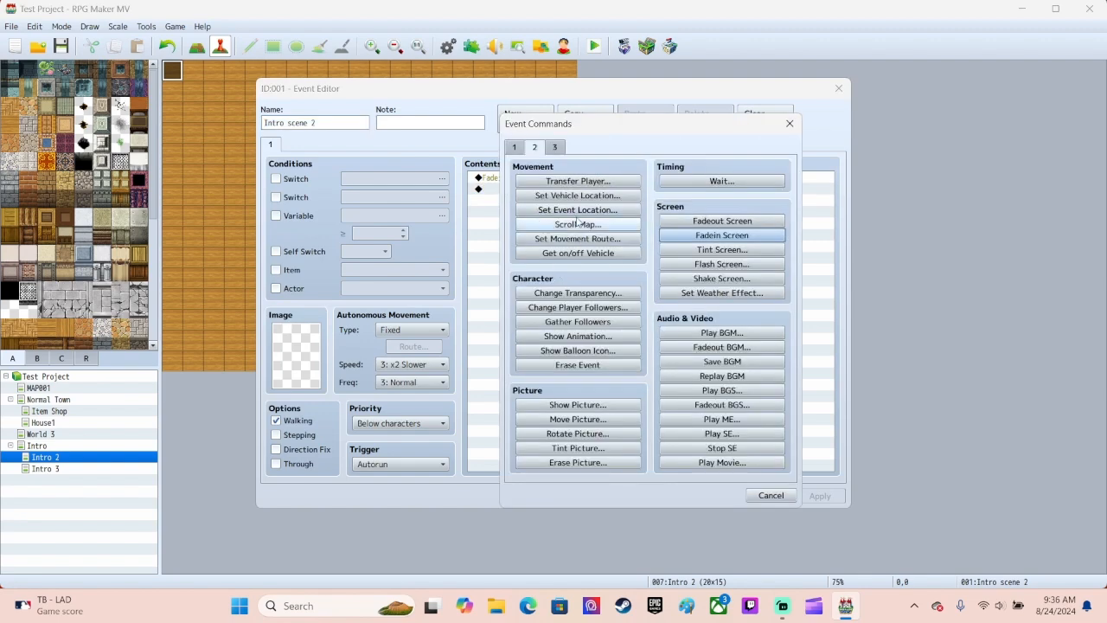
left_click(517, 147)
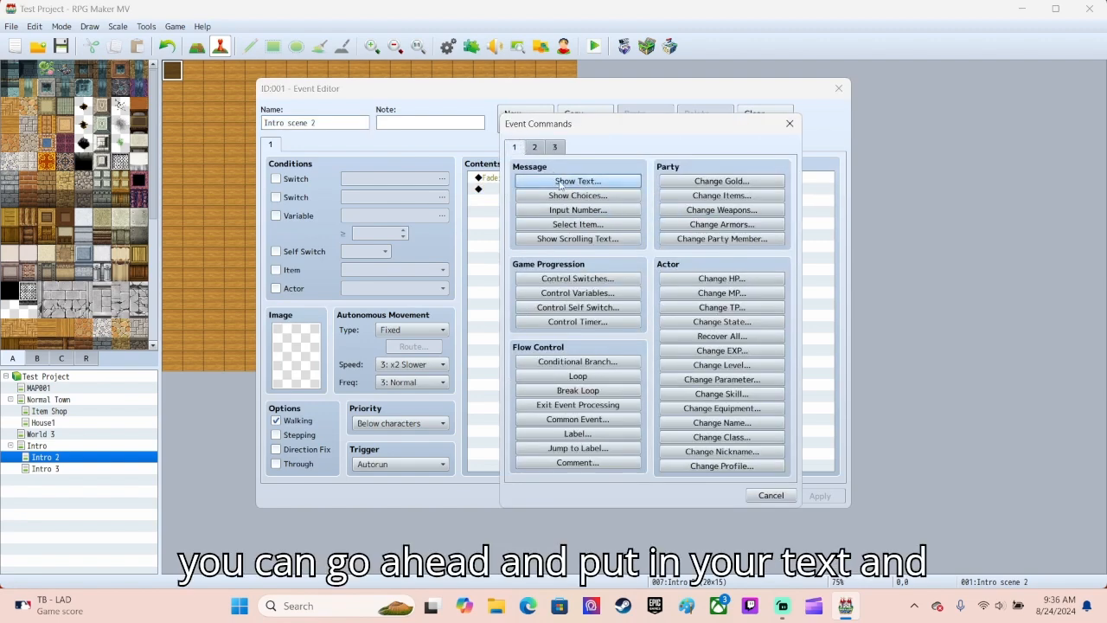
left_click(562, 183)
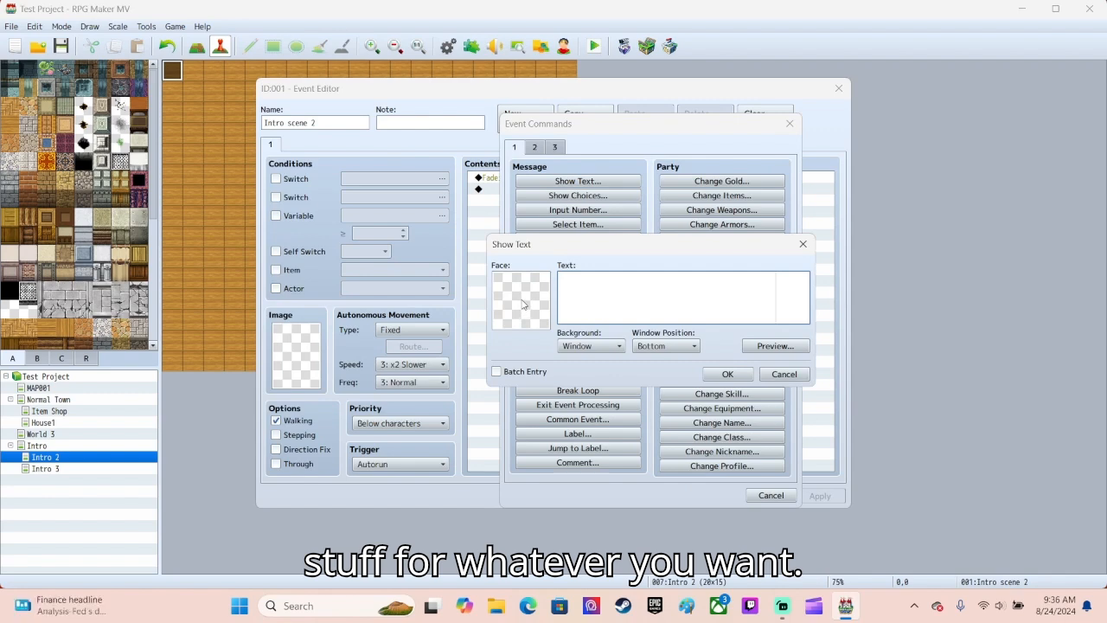
double_click(535, 299)
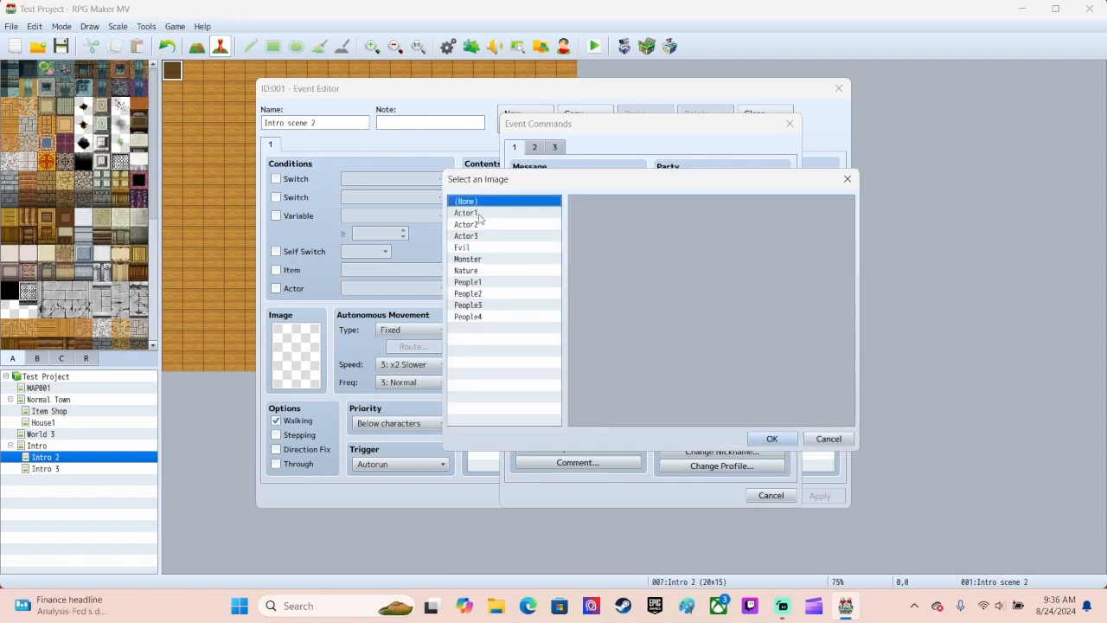
left_click(486, 294)
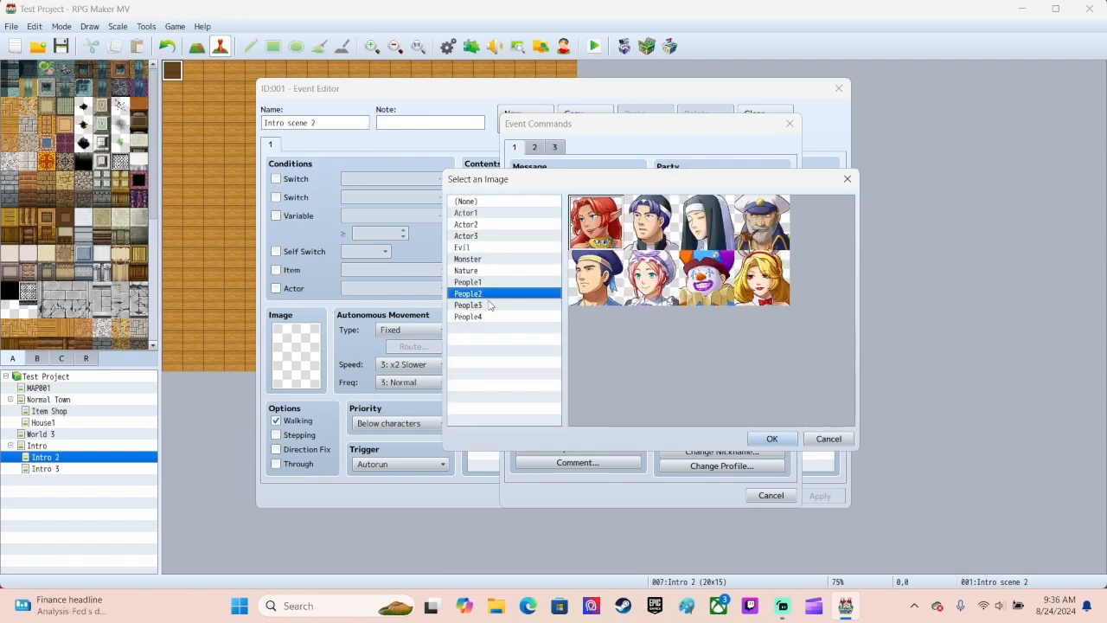
left_click(489, 306)
left_click(770, 439)
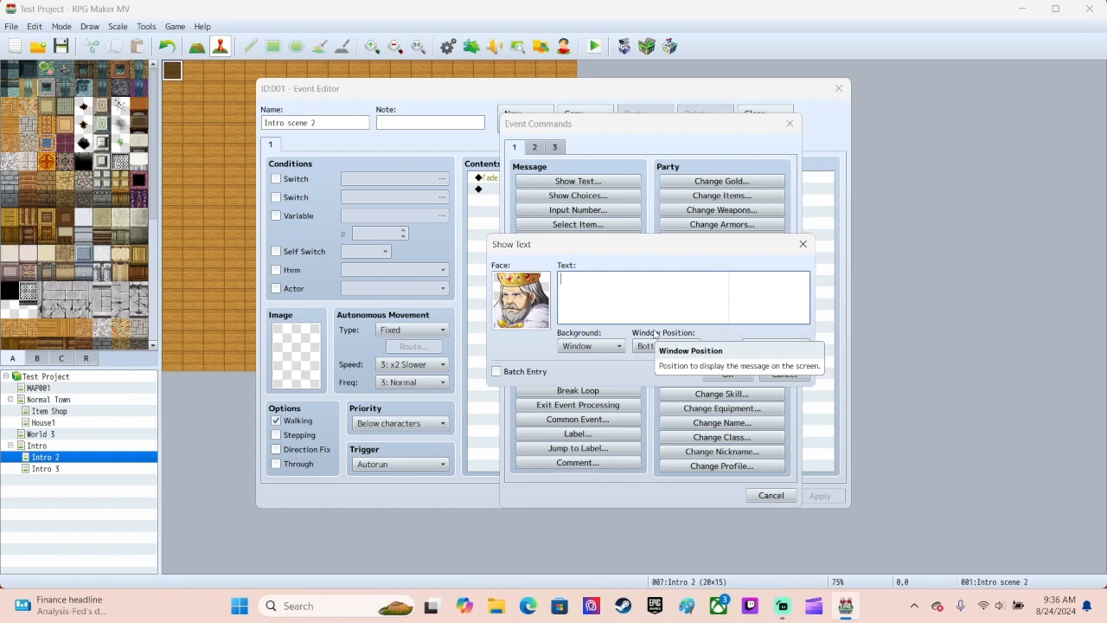
Enter the message "Is everyone here?", keeping the Window background and Bottom position, and confirm the text and the event.
type("Ha")
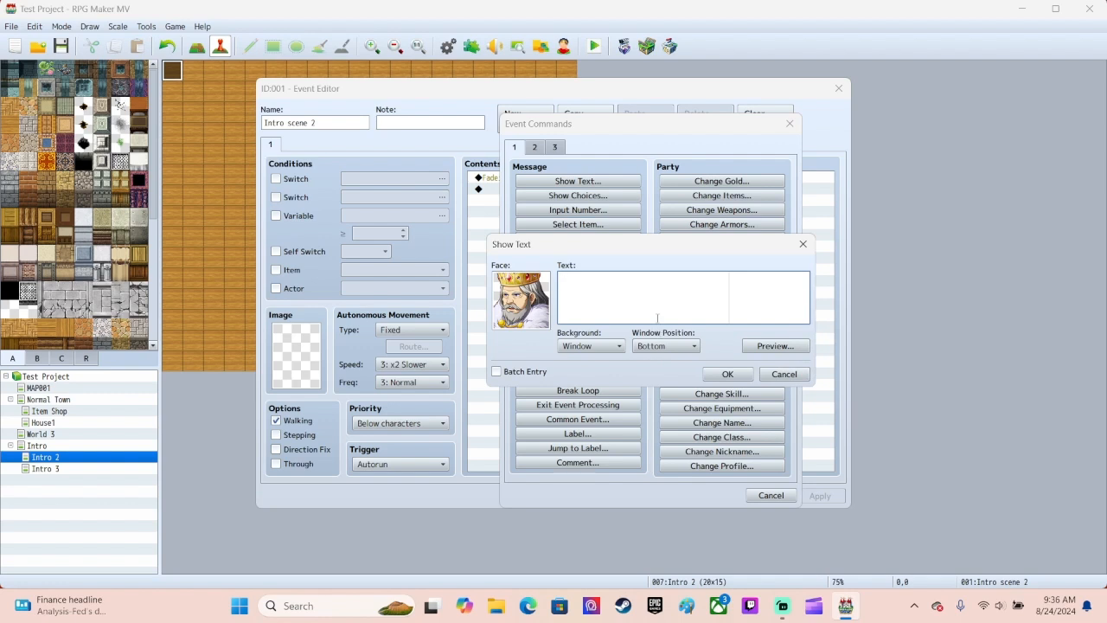
type("Is ever")
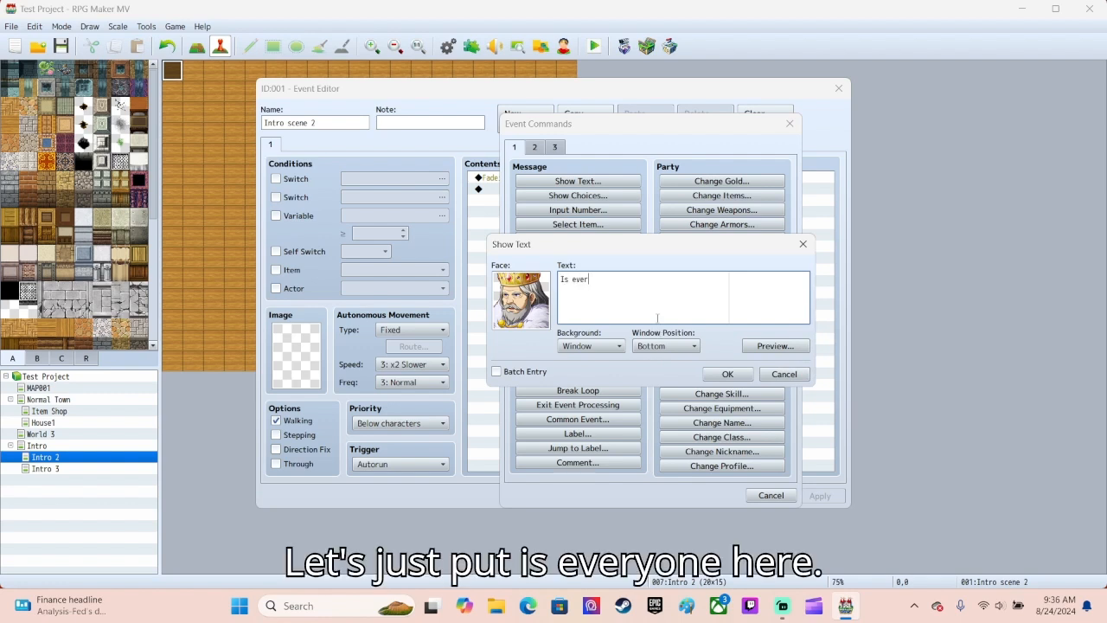
type("yone here?")
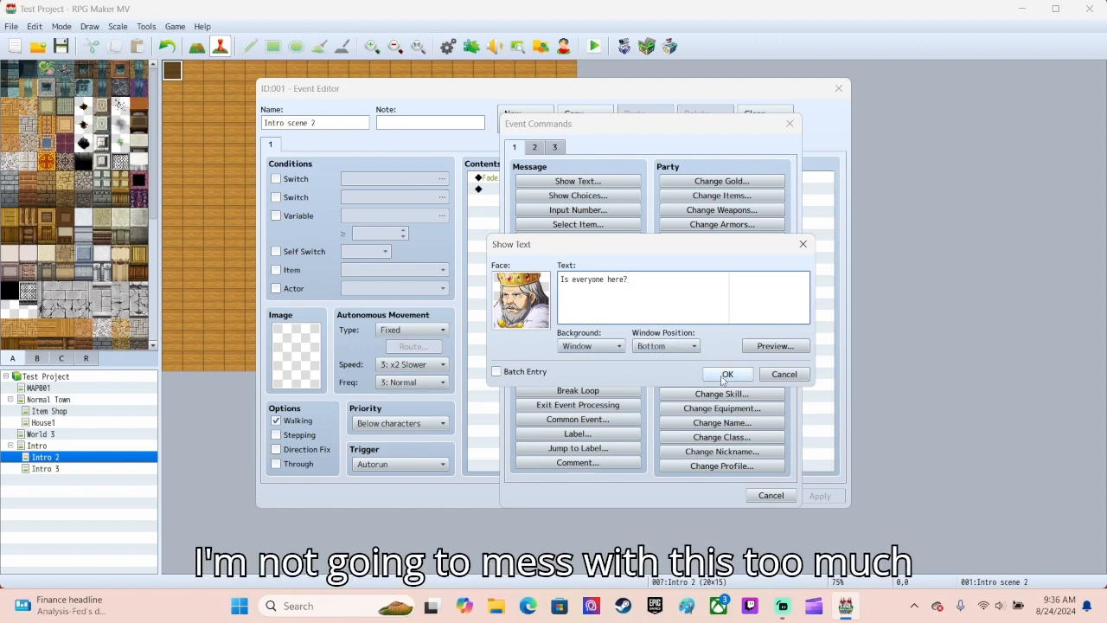
left_click(590, 345)
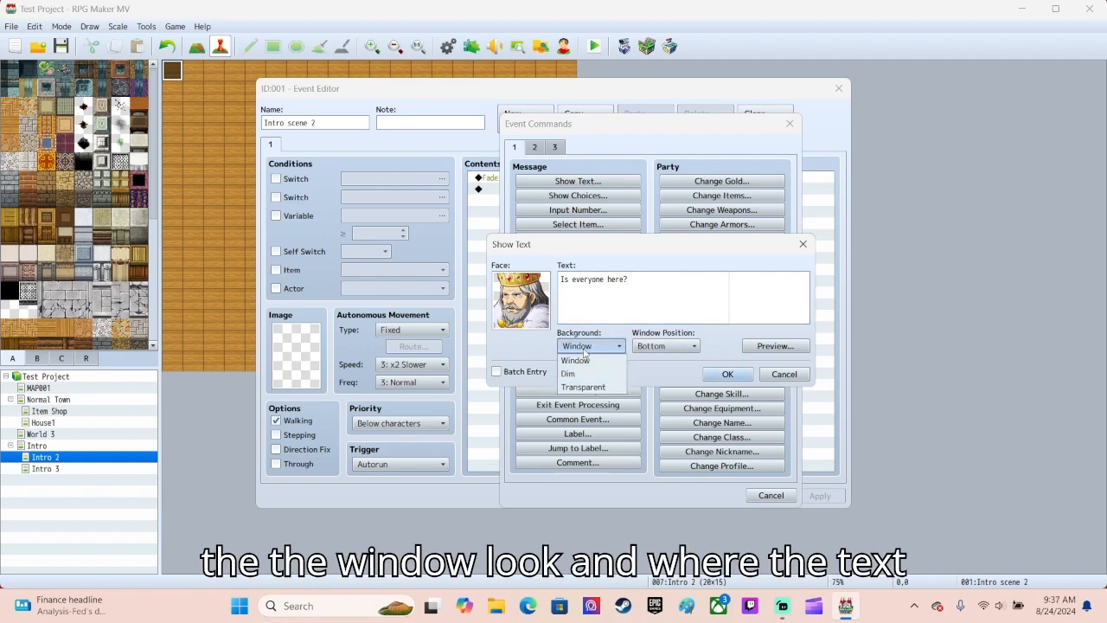
left_click(589, 355)
left_click(655, 345)
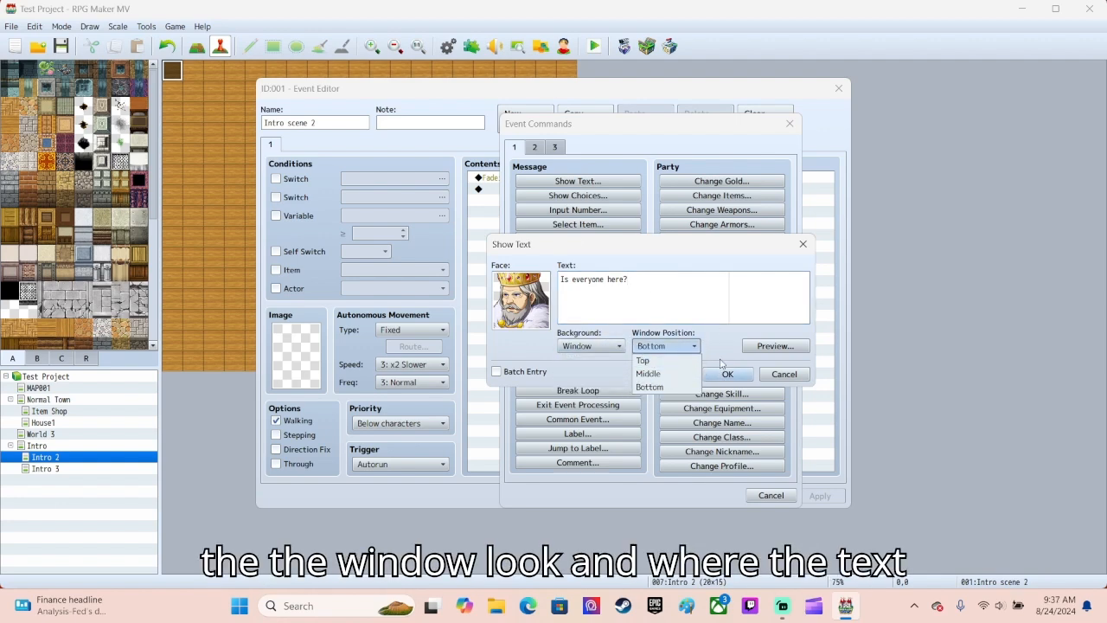
left_click(719, 356)
left_click(720, 378)
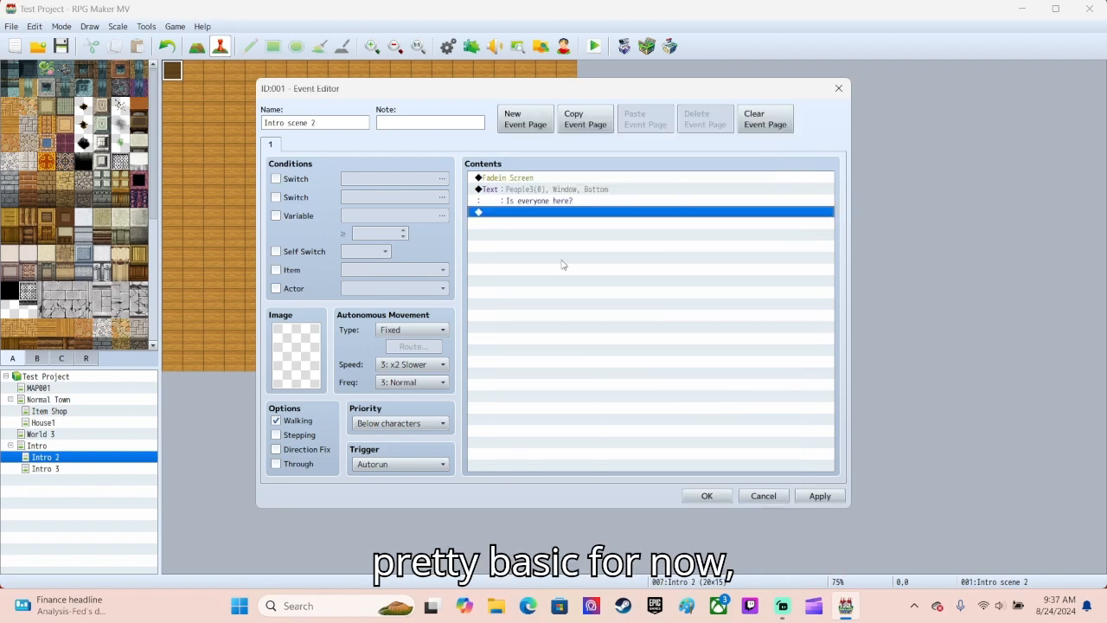
left_click(703, 496)
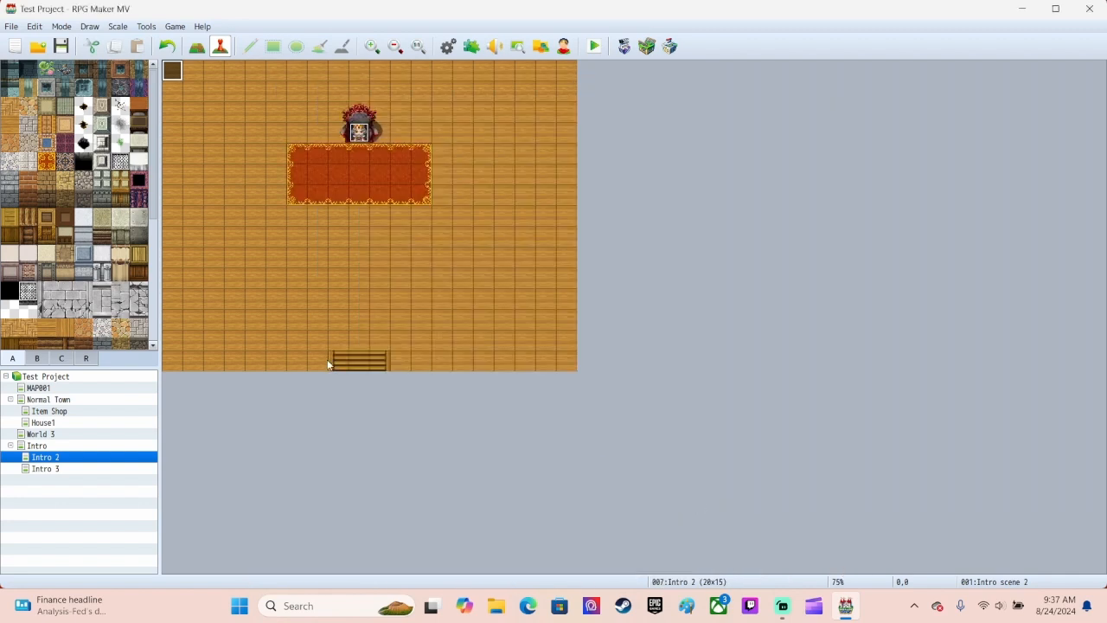
Create an event named "Guard" on the middle tile of the throne room's stairs and add a second event page.
double_click(360, 367)
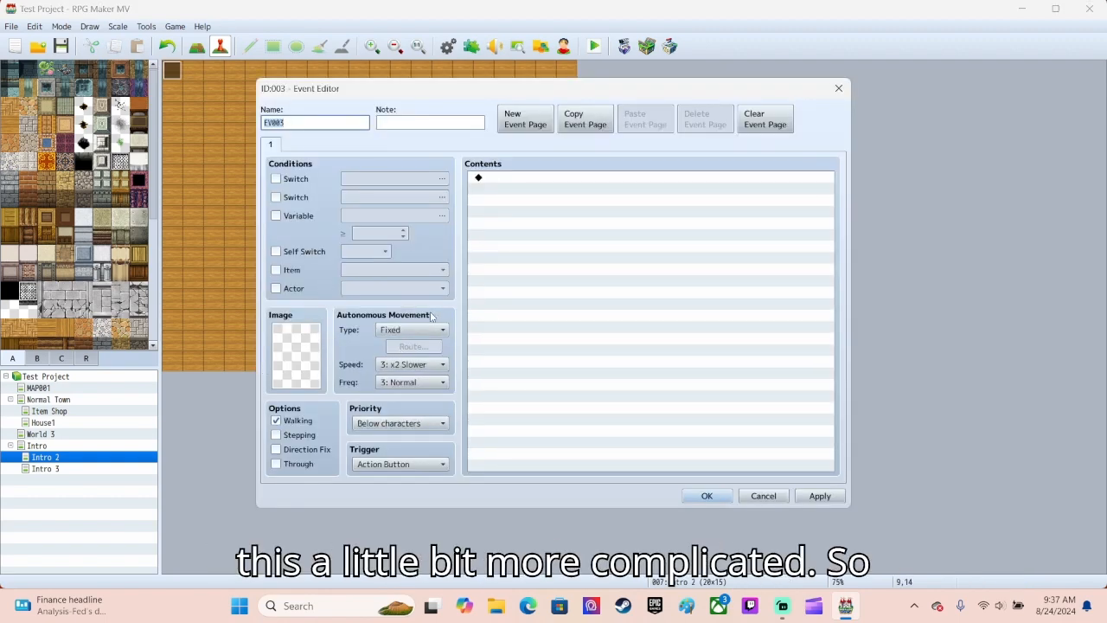
mouse_move(424, 336)
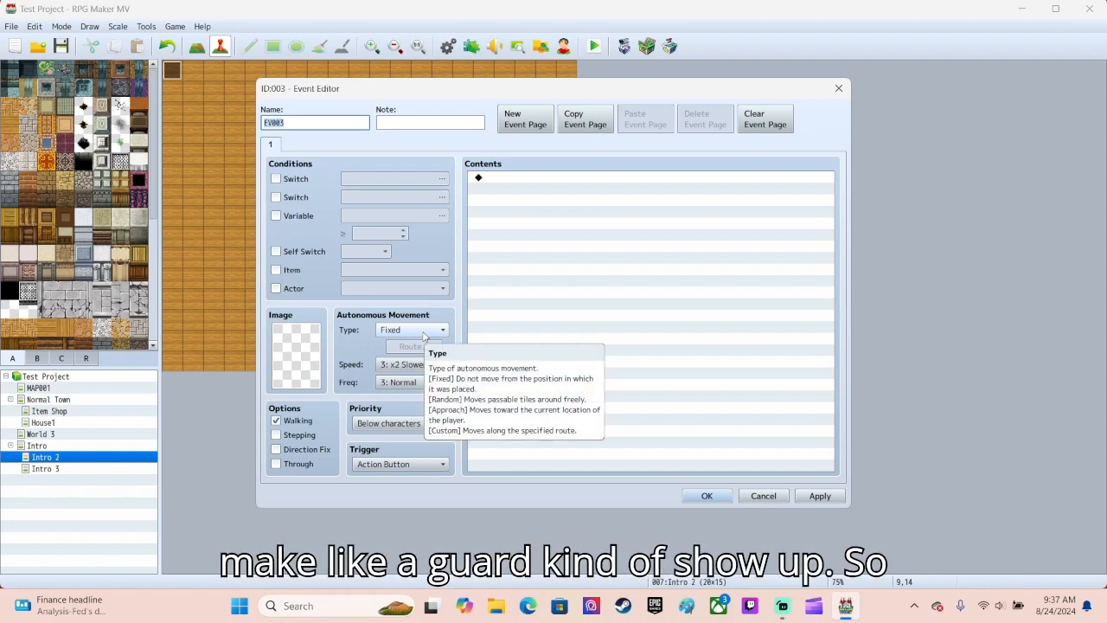
type("Guard")
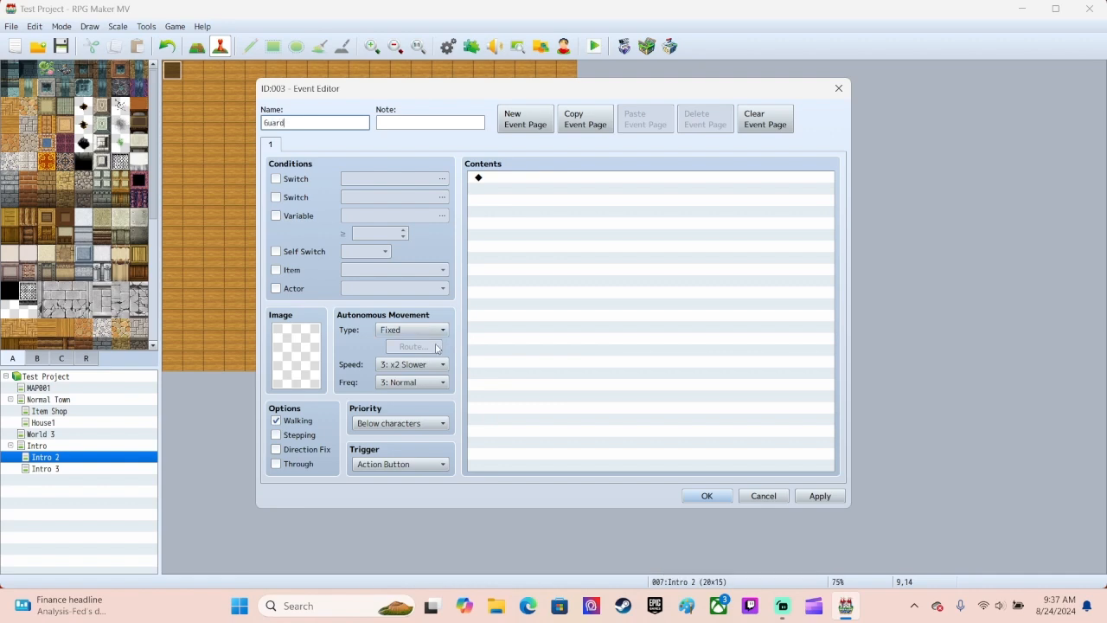
mouse_move(77, 604)
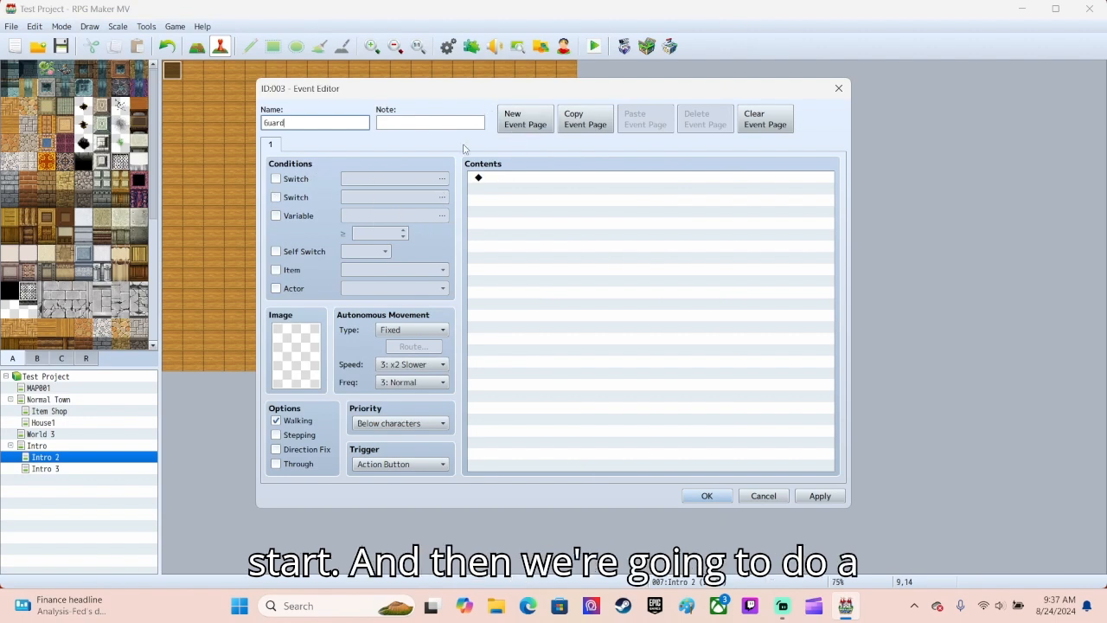
left_click(511, 129)
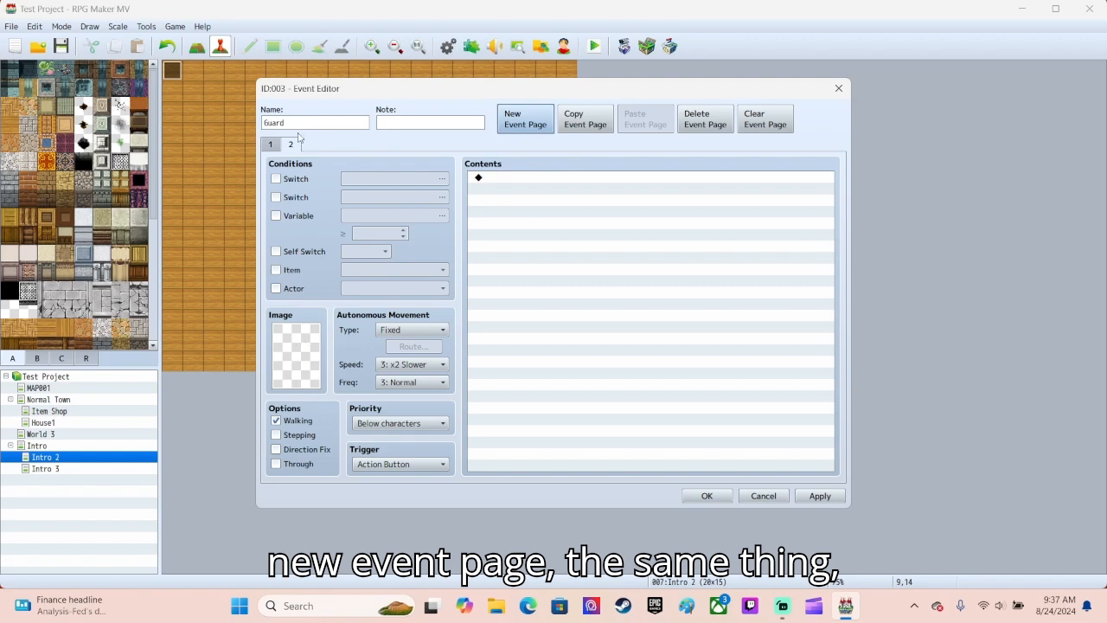
Give the Guard event's second page the back-facing, red-plumed armored guard from People3 as its image and confirm the event.
double_click(307, 366)
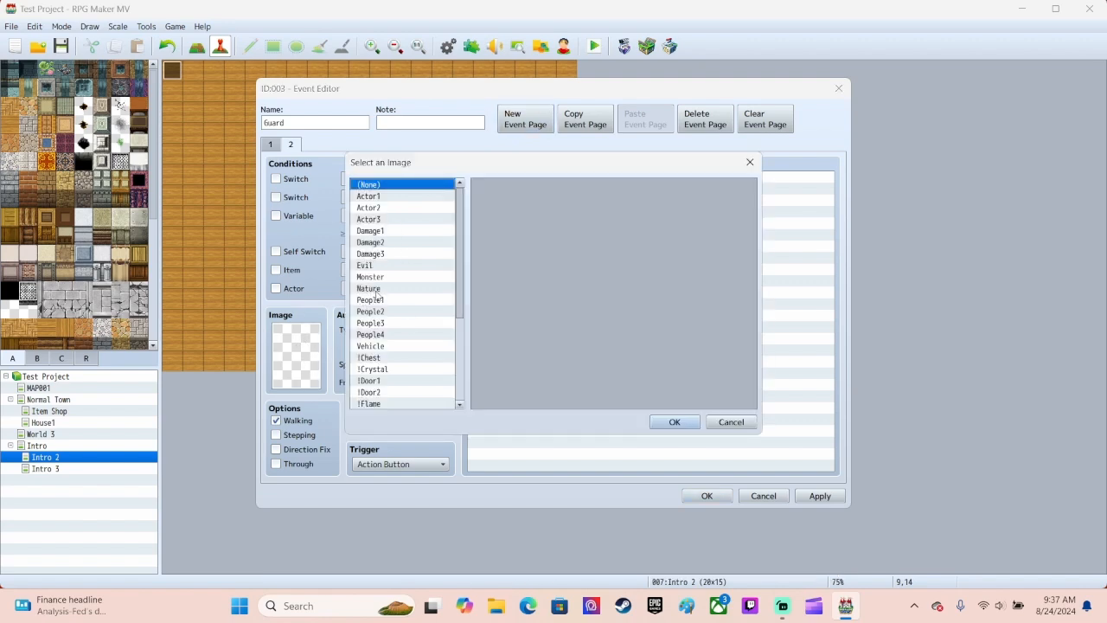
left_click(372, 323)
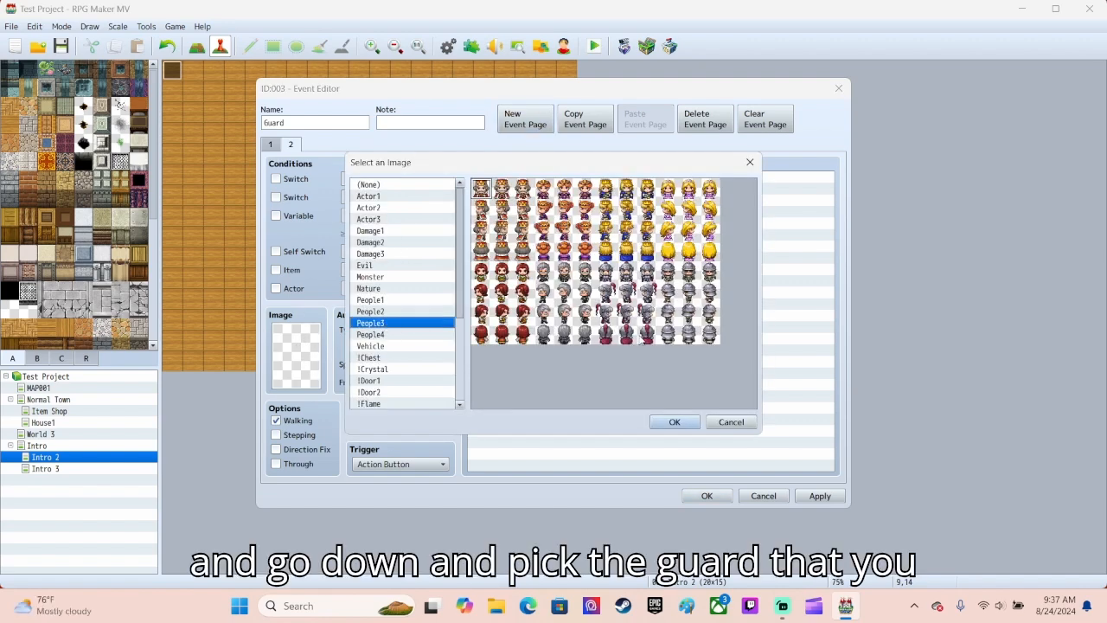
left_click(621, 337)
left_click(674, 421)
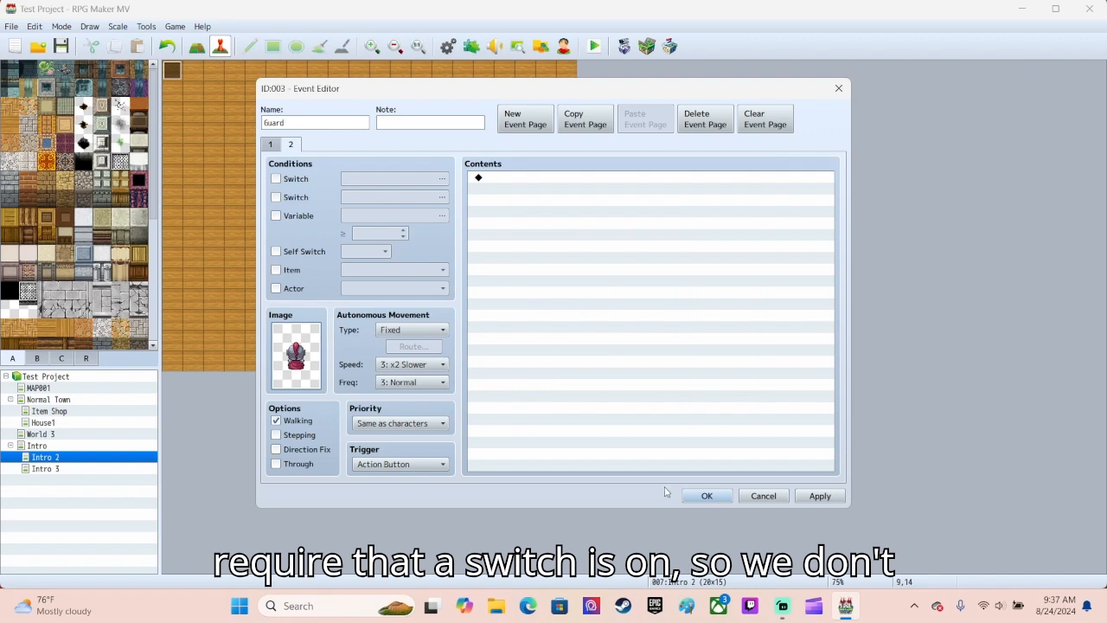
left_click(707, 496)
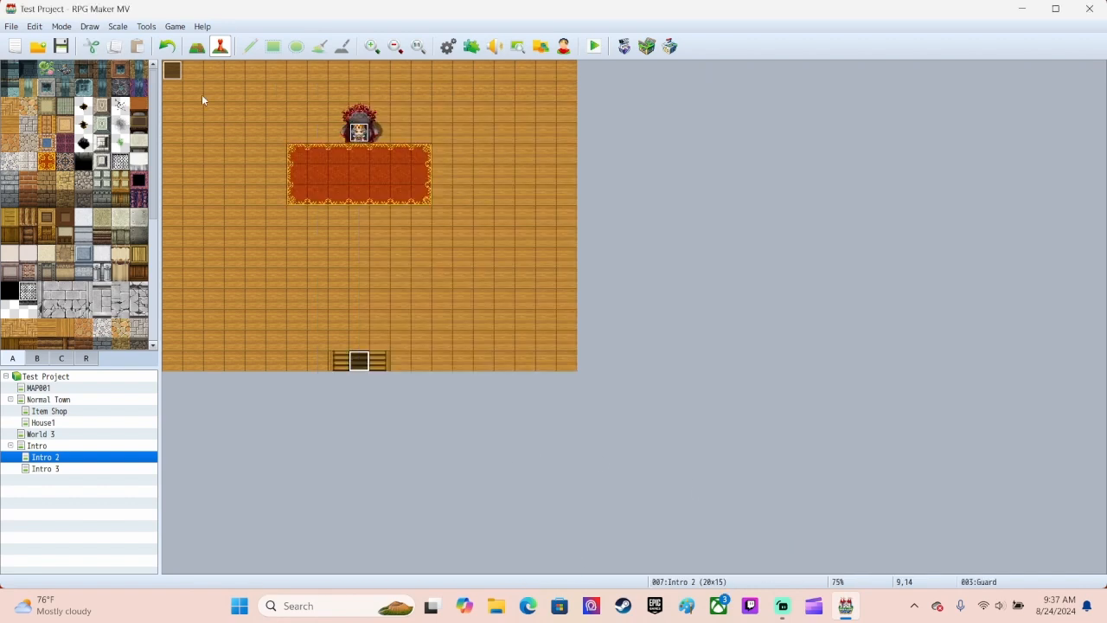
Cut the king's "Is everyone here?" text command from the Intro scene 2 event.
double_click(173, 71)
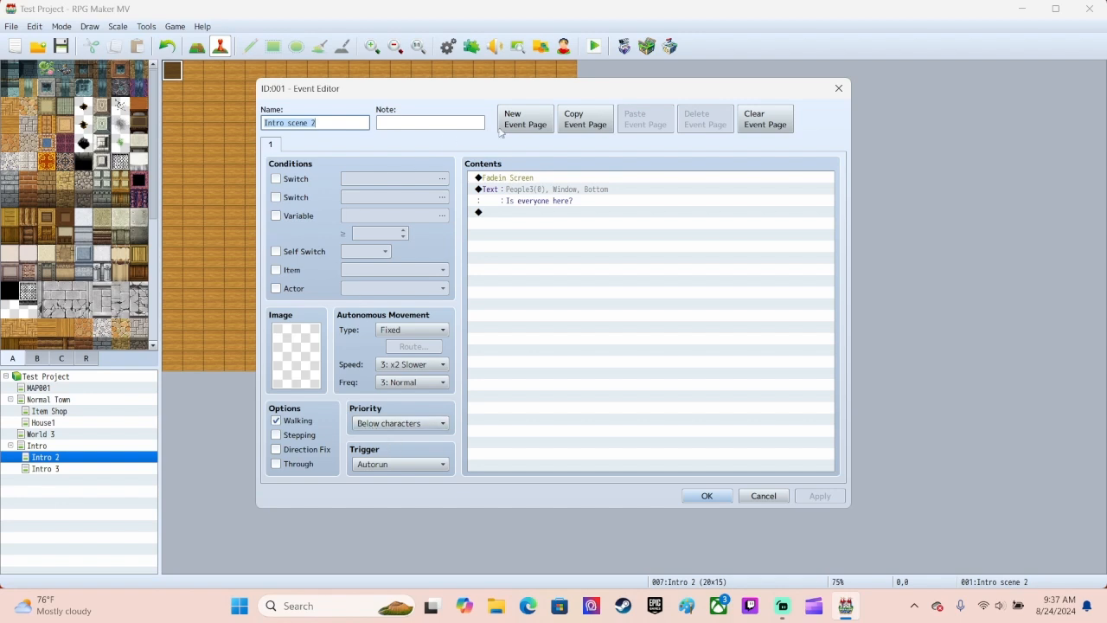
left_click(511, 193)
right_click(510, 192)
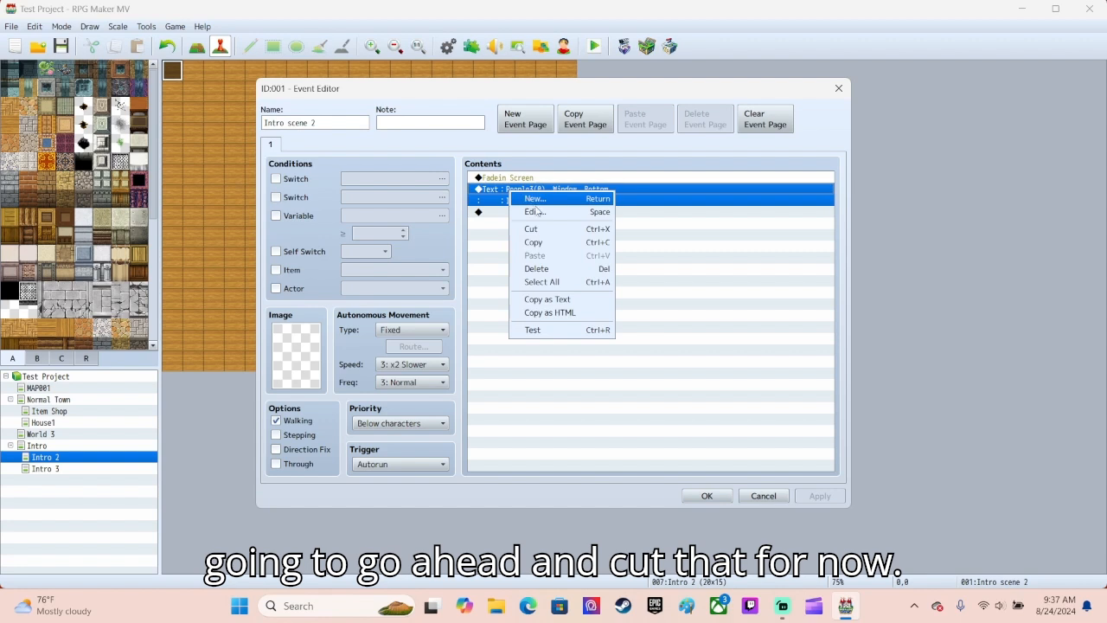
left_click(530, 229)
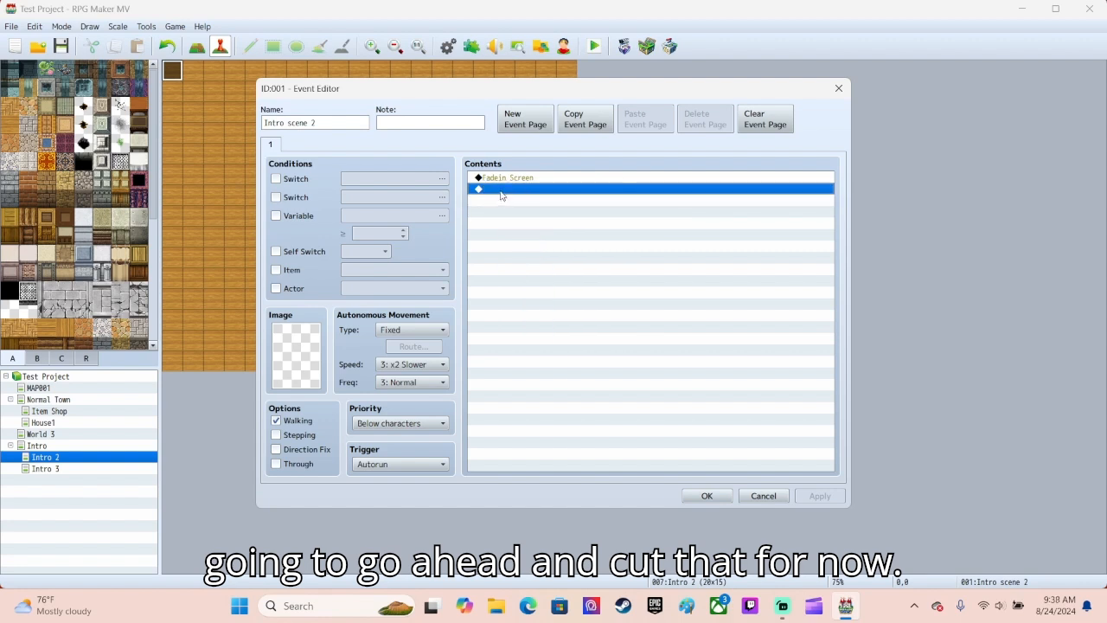
Add a Control Switches command after Fadein Screen in Intro scene 2 that turns switch 0021 Intro 1 ON.
right_click(502, 193)
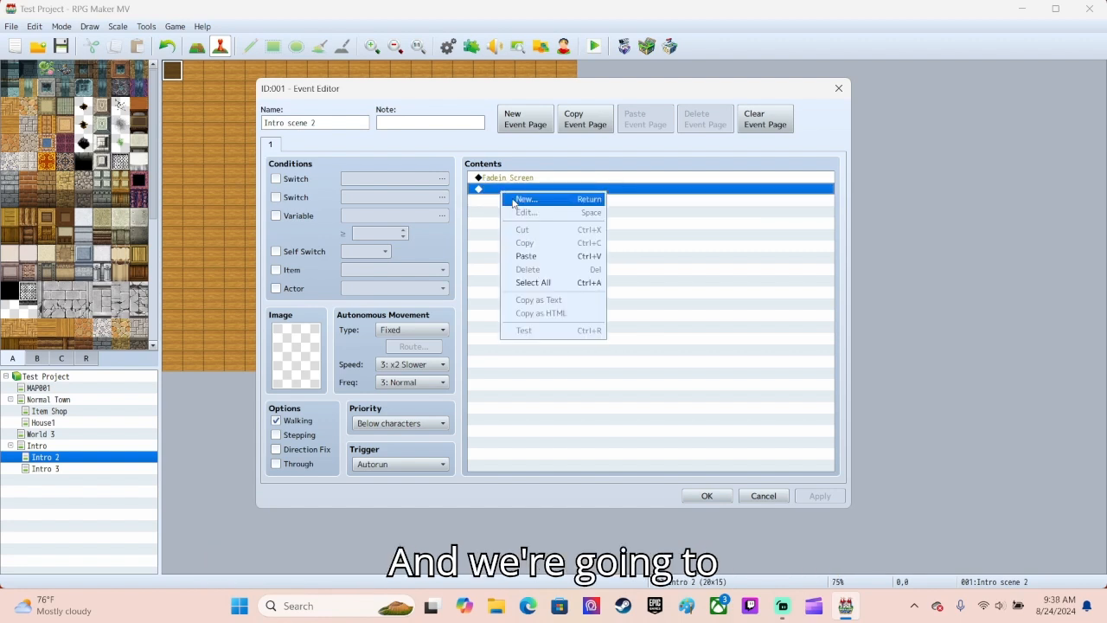
left_click(524, 199)
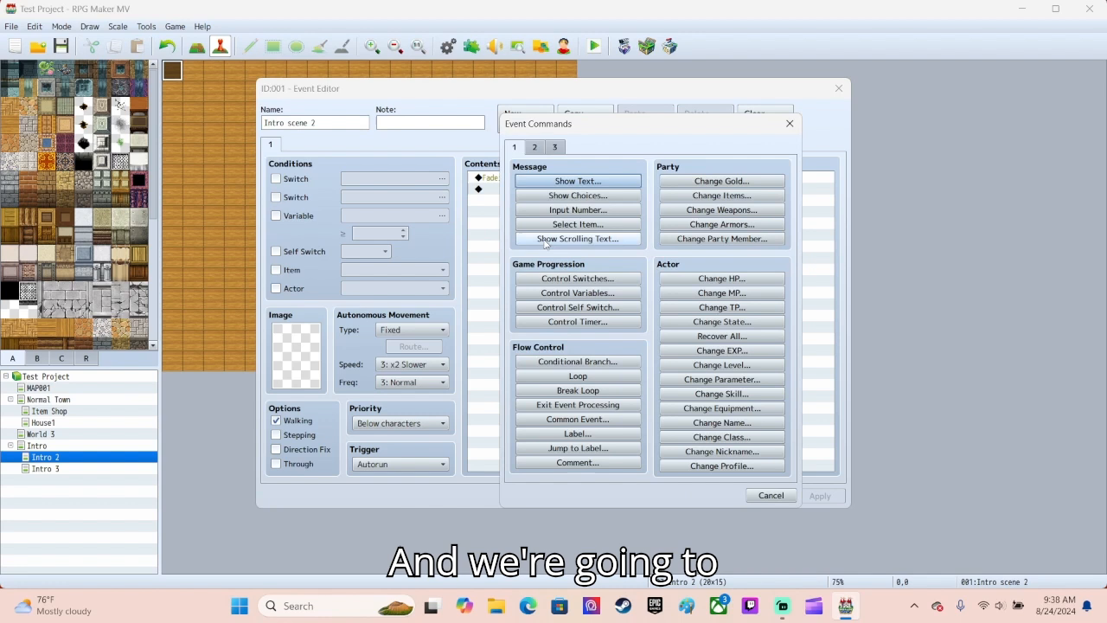
left_click(578, 278)
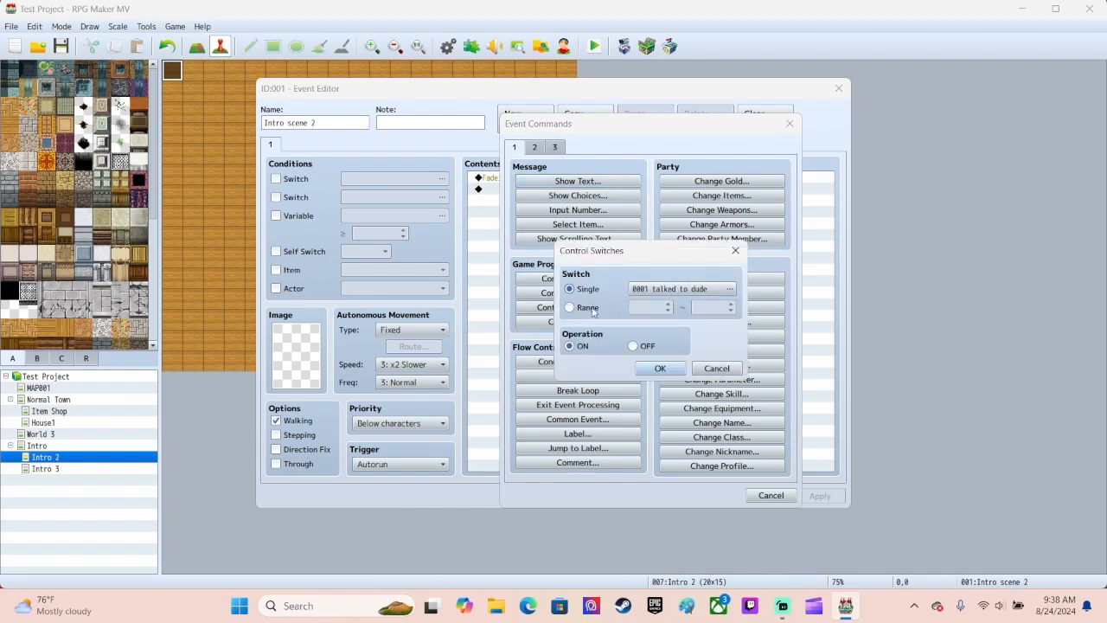
left_click(679, 289)
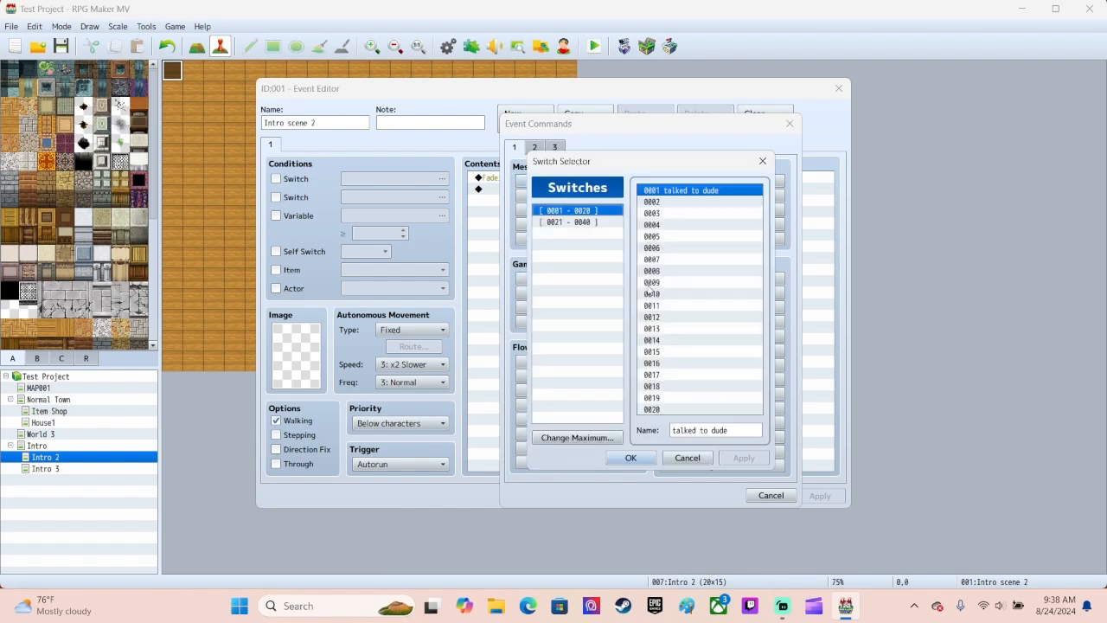
left_click(577, 223)
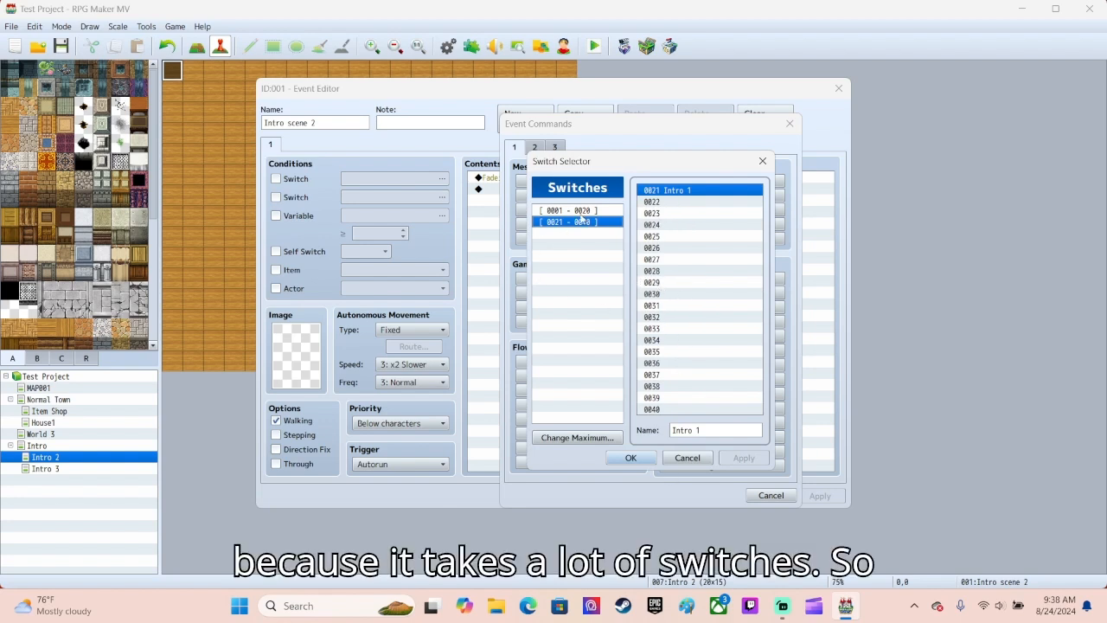
left_click(576, 437)
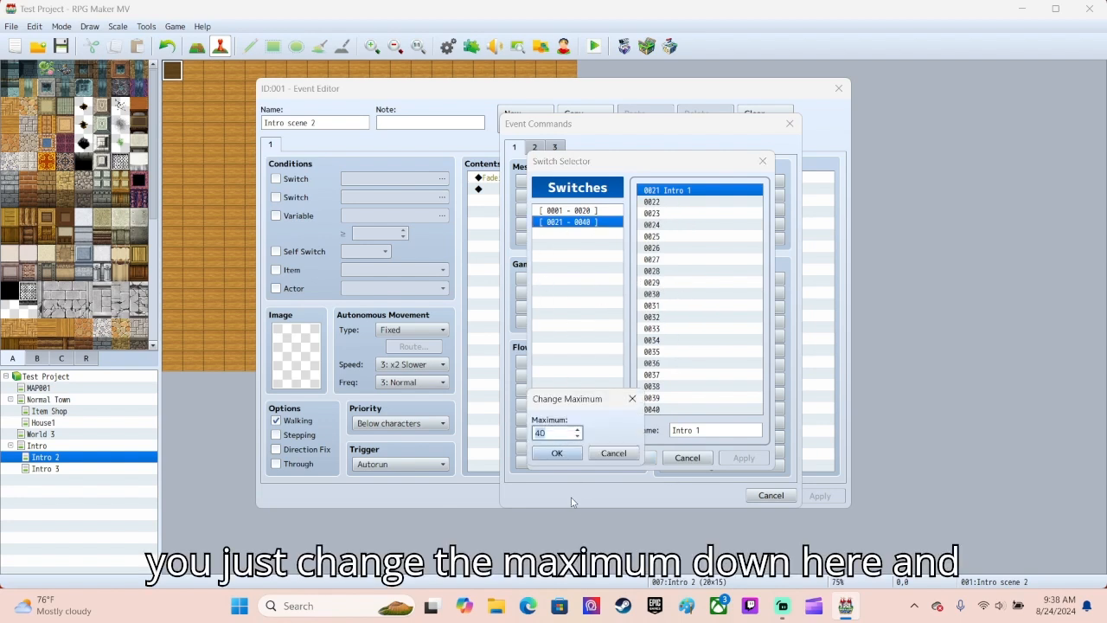
left_click(614, 453)
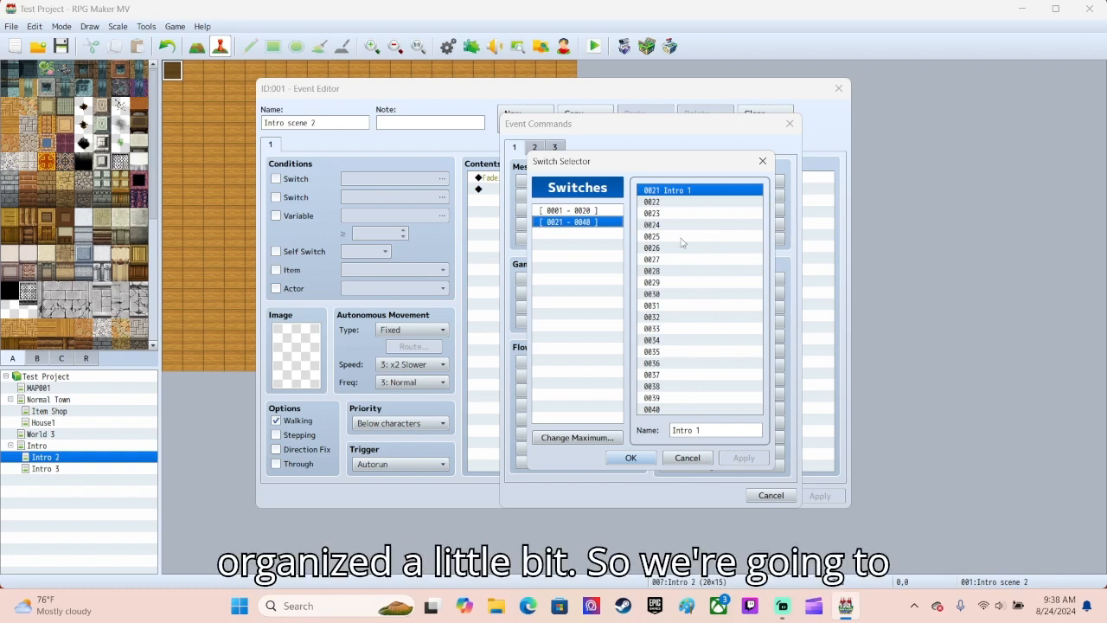
left_click(631, 458)
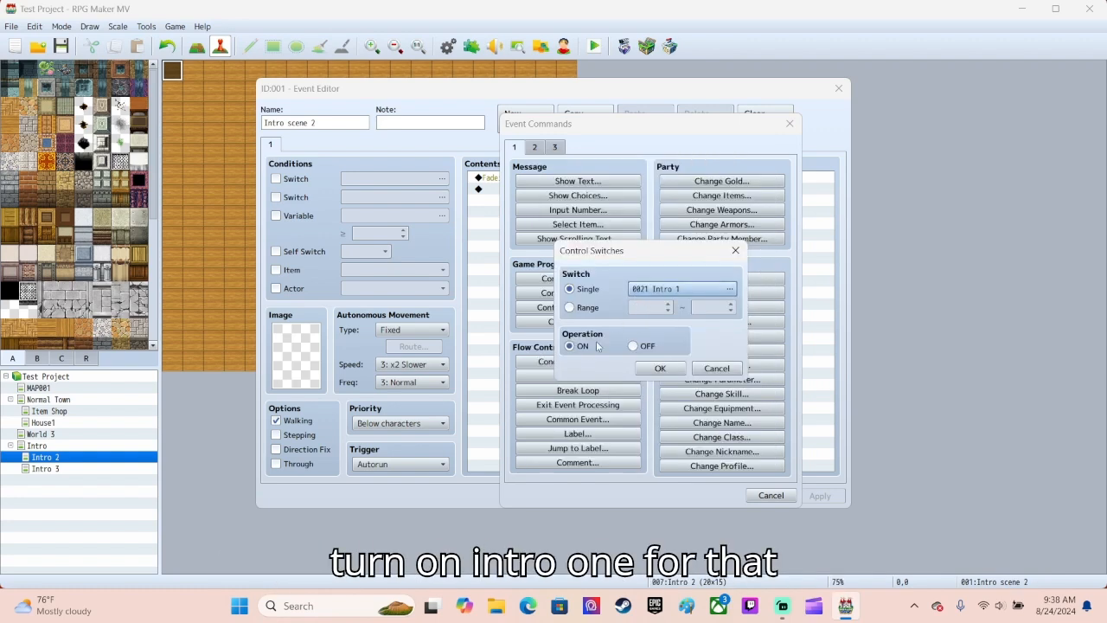
left_click(660, 367)
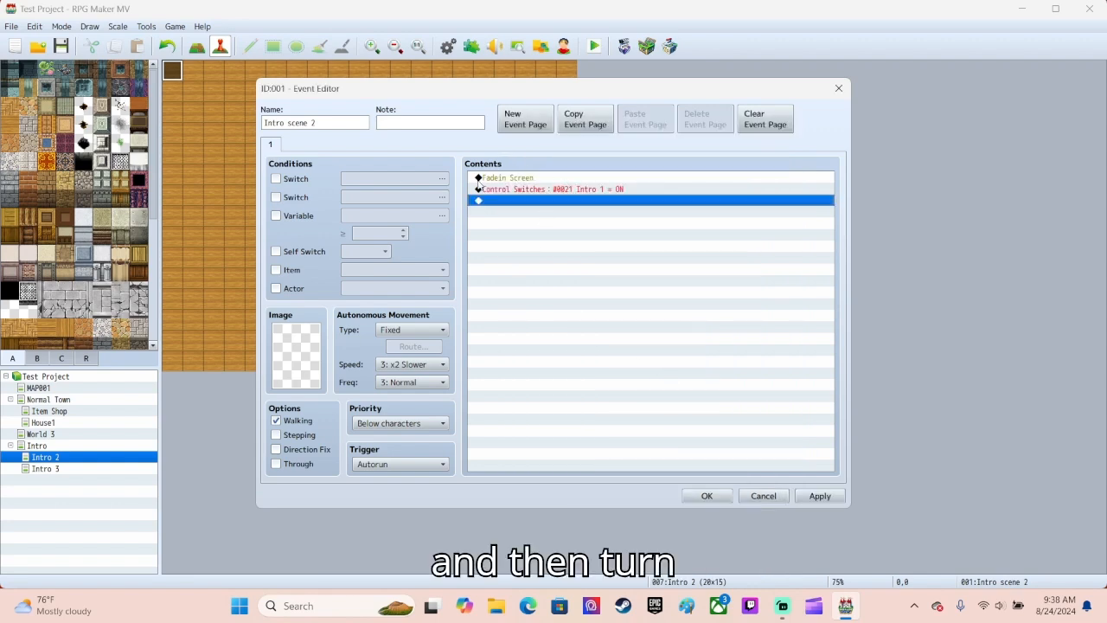
Add a Control Self Switch command that turns A ON after the Control Switches command in Intro scene 2.
right_click(533, 205)
left_click(541, 213)
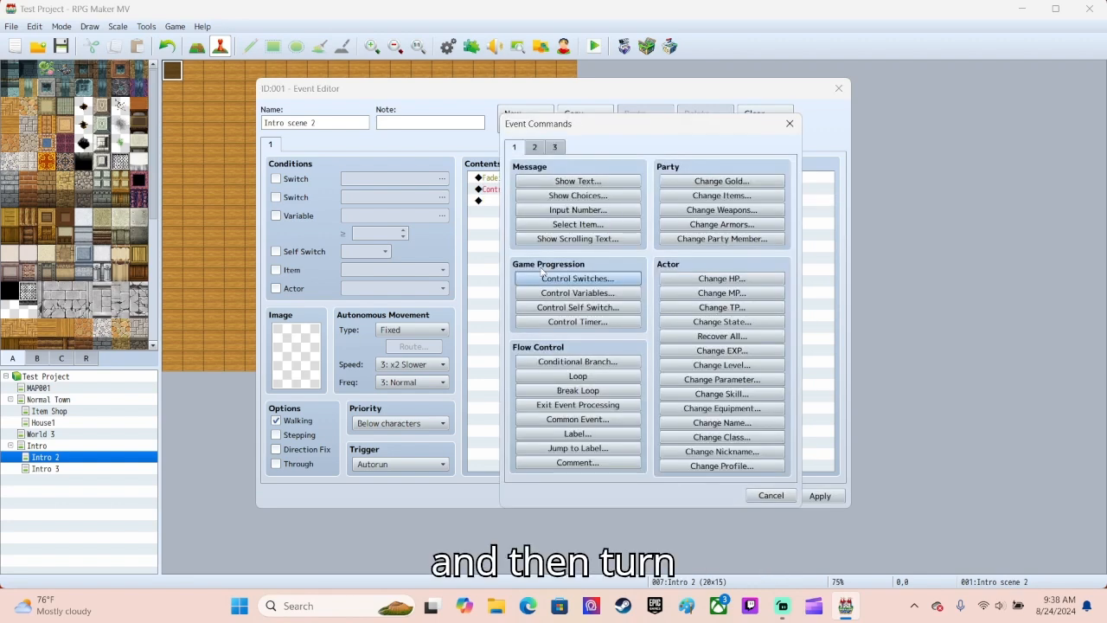
left_click(576, 307)
left_click(630, 360)
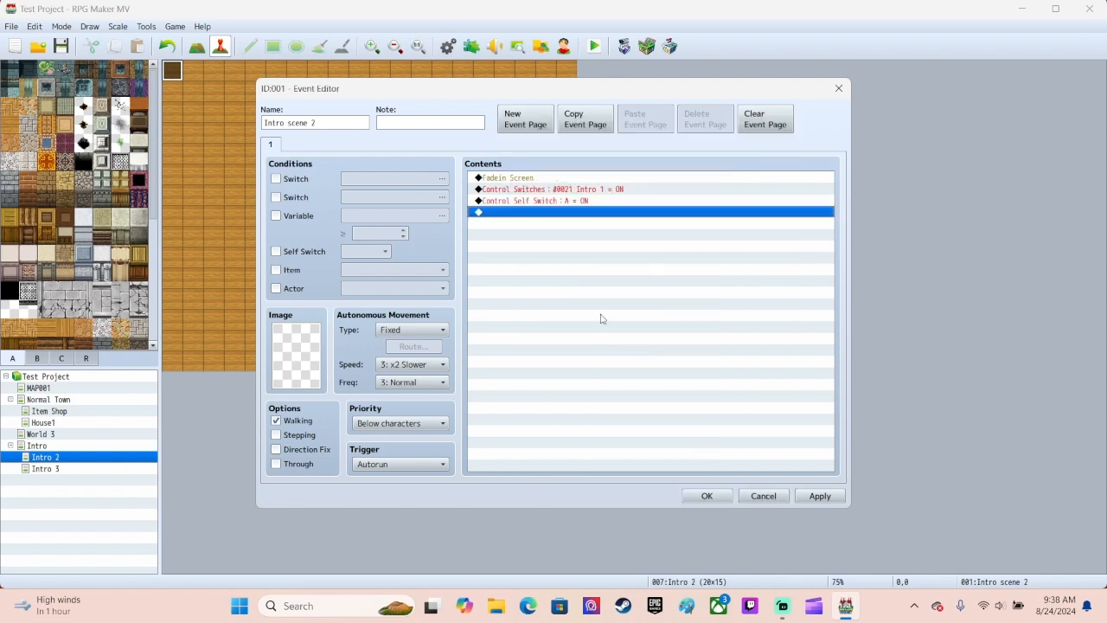
right_click(552, 218)
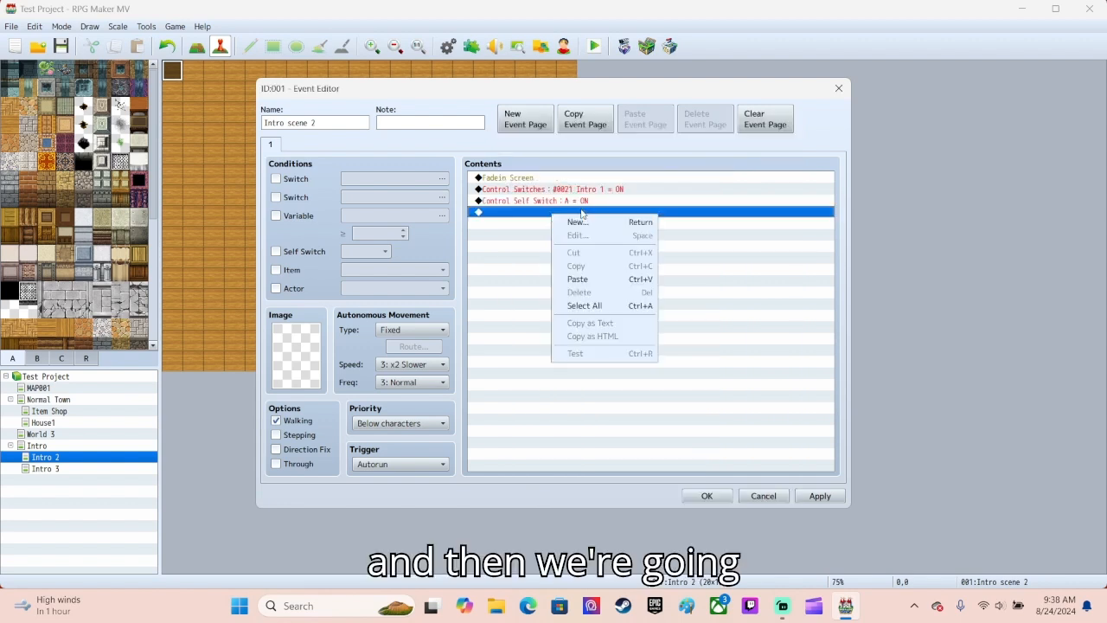
left_click(510, 222)
Add a second event page to Intro scene 2 that requires Self Switch A and confirm the event.
left_click(531, 124)
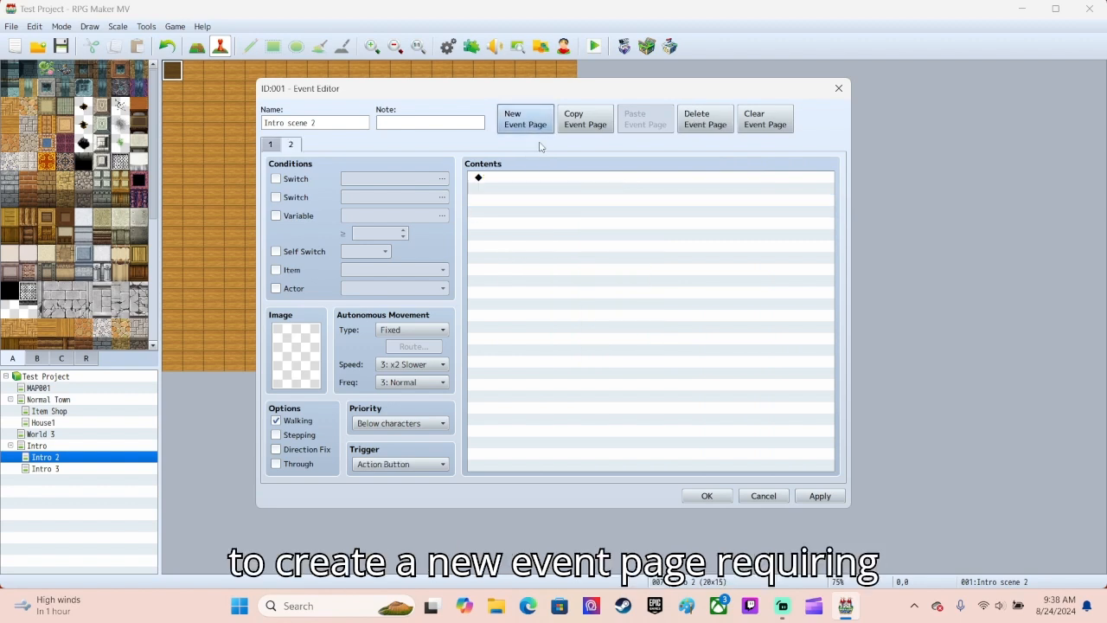
left_click(277, 251)
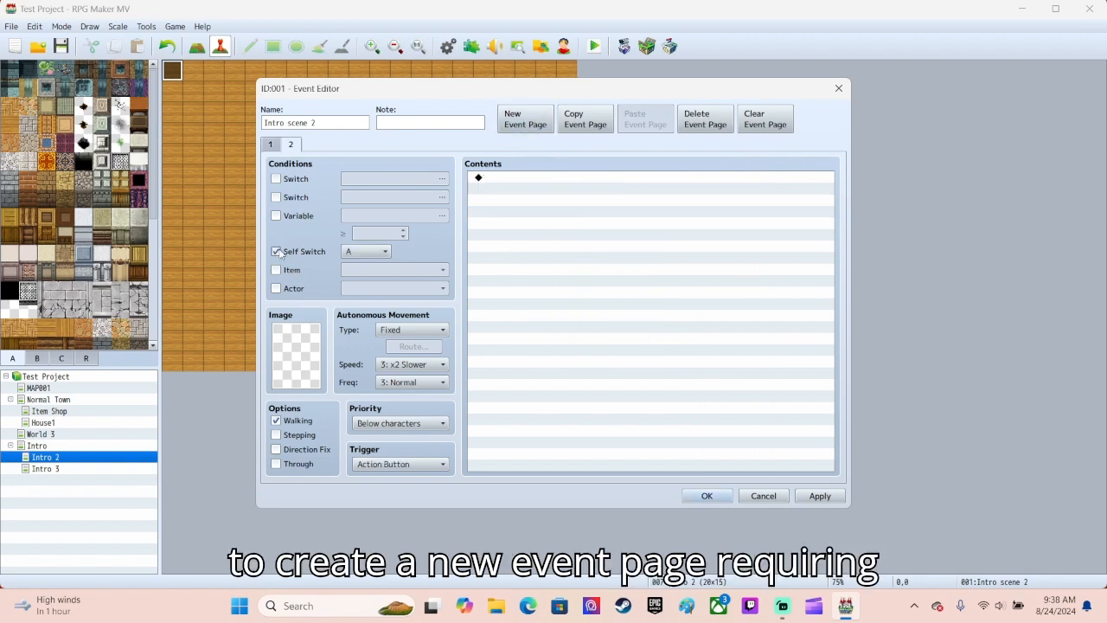
left_click(362, 251)
left_click(356, 268)
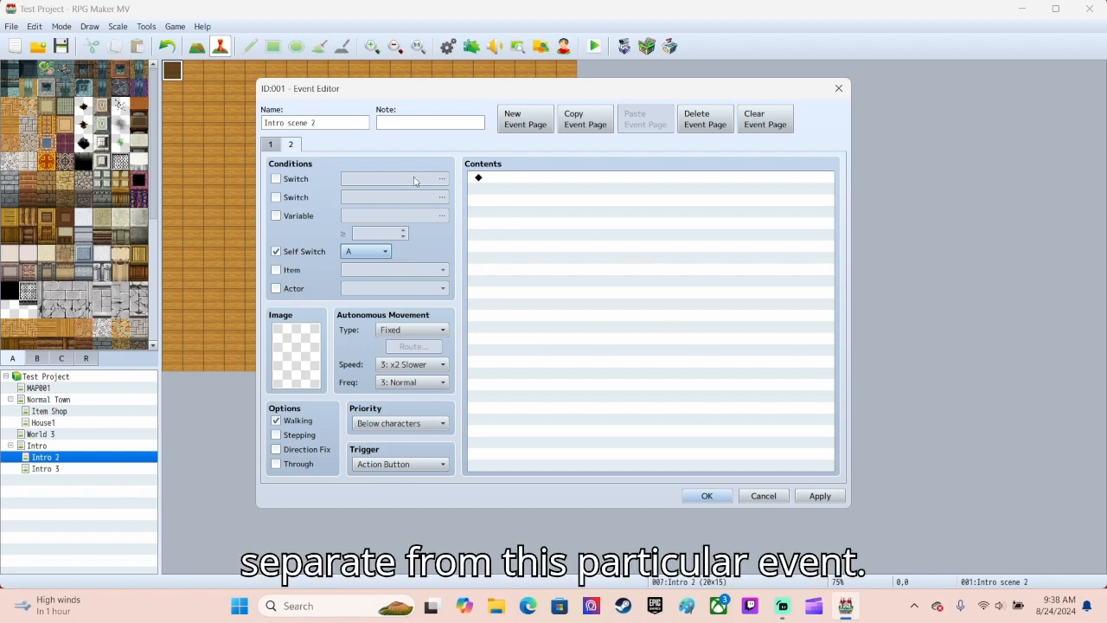
left_click(705, 495)
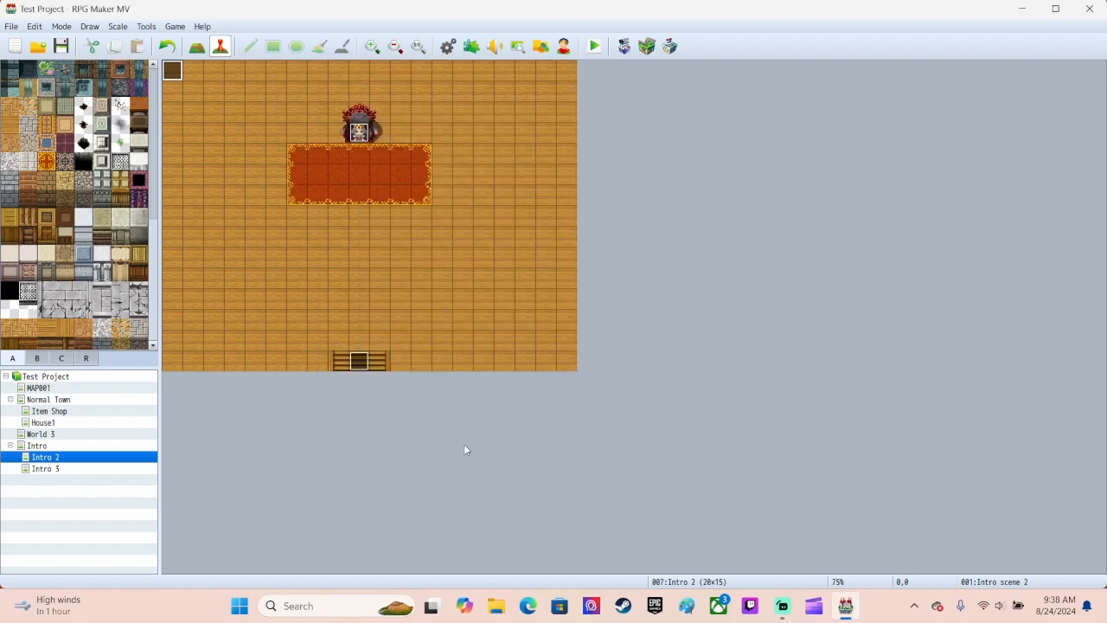
Make the Guard event's second page require switch 0021 Intro 1 and confirm the event.
double_click(360, 362)
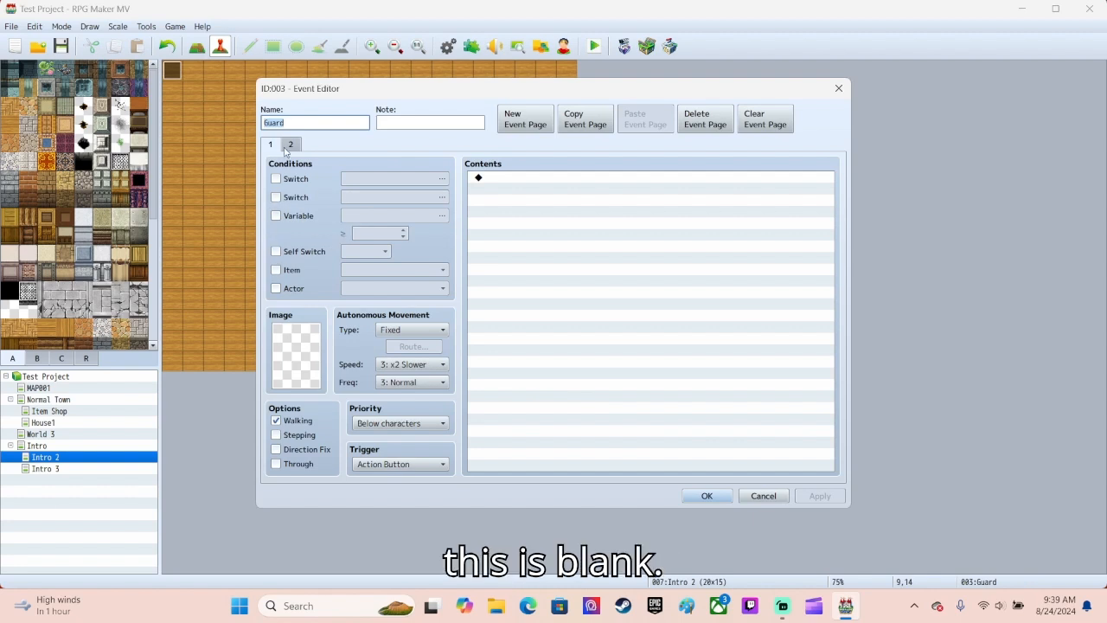
left_click(293, 144)
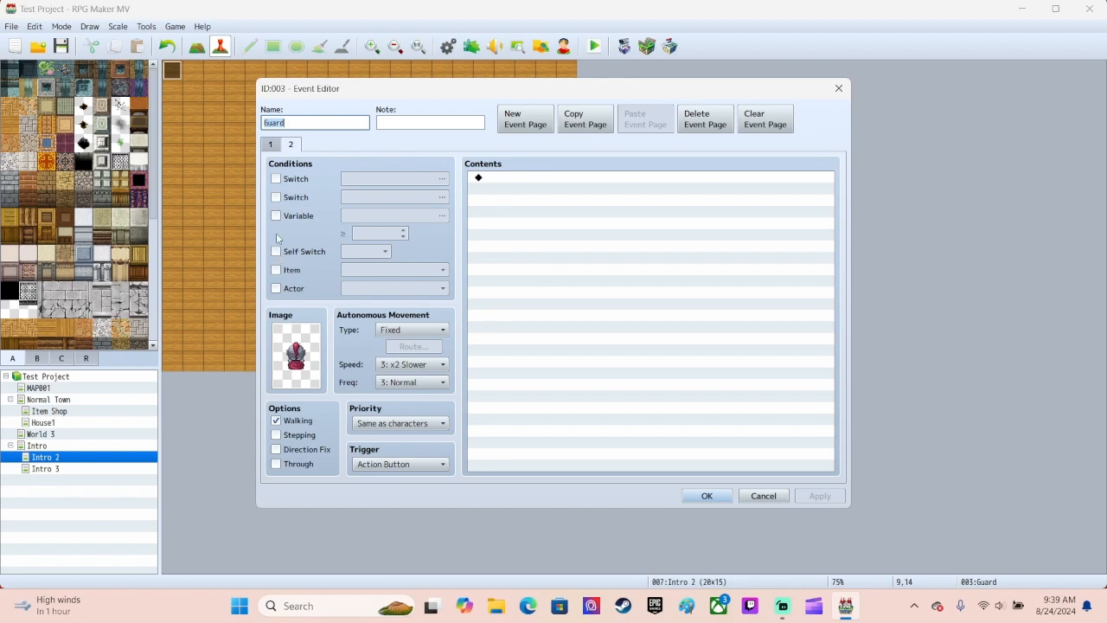
left_click(276, 179)
left_click(369, 179)
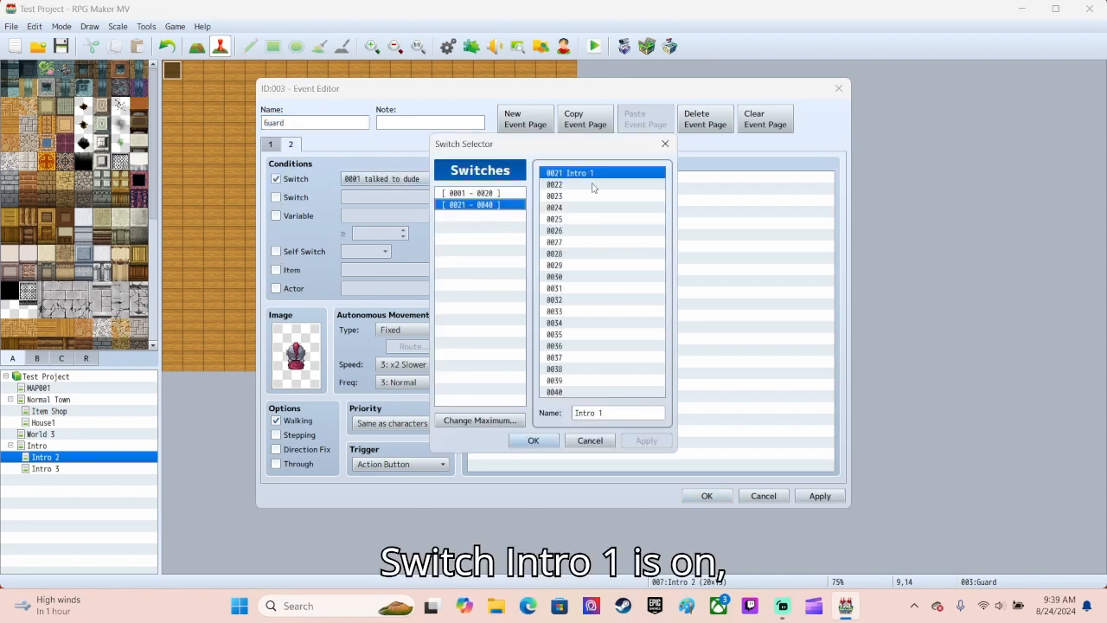
left_click(533, 441)
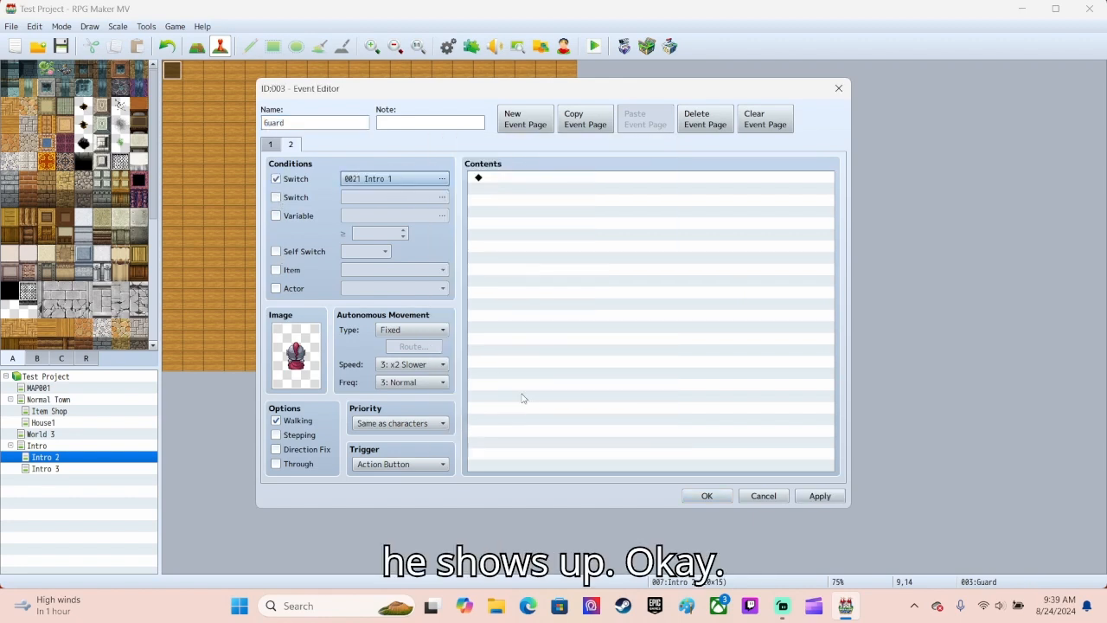
left_click(720, 497)
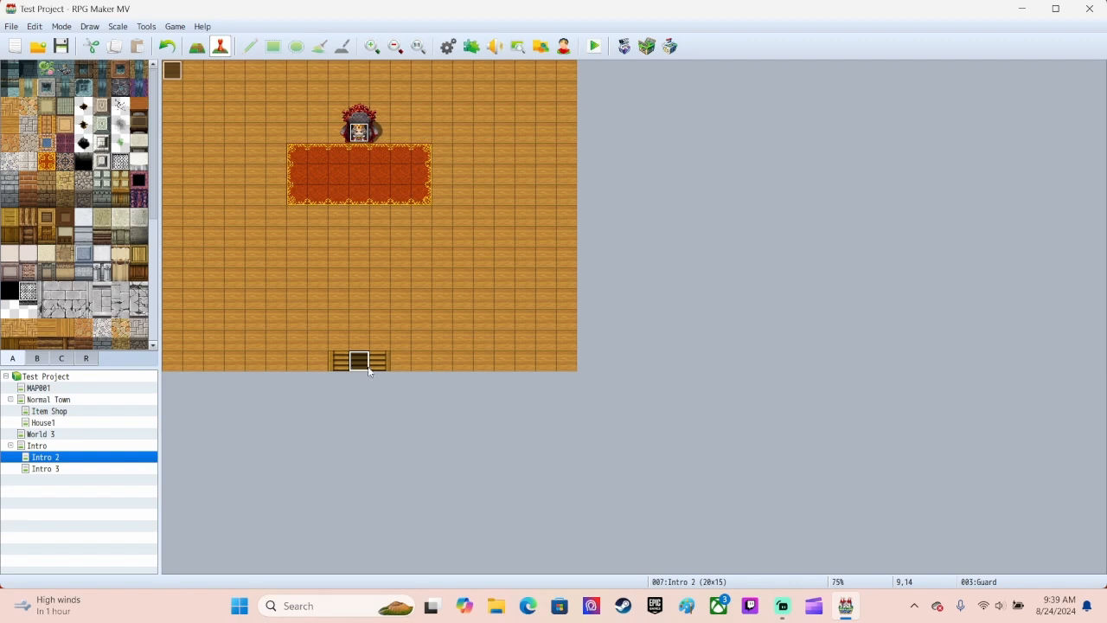
Review both pages of the Intro scene 2 and Guard events, checking their conditions, commands and images.
left_click(173, 76)
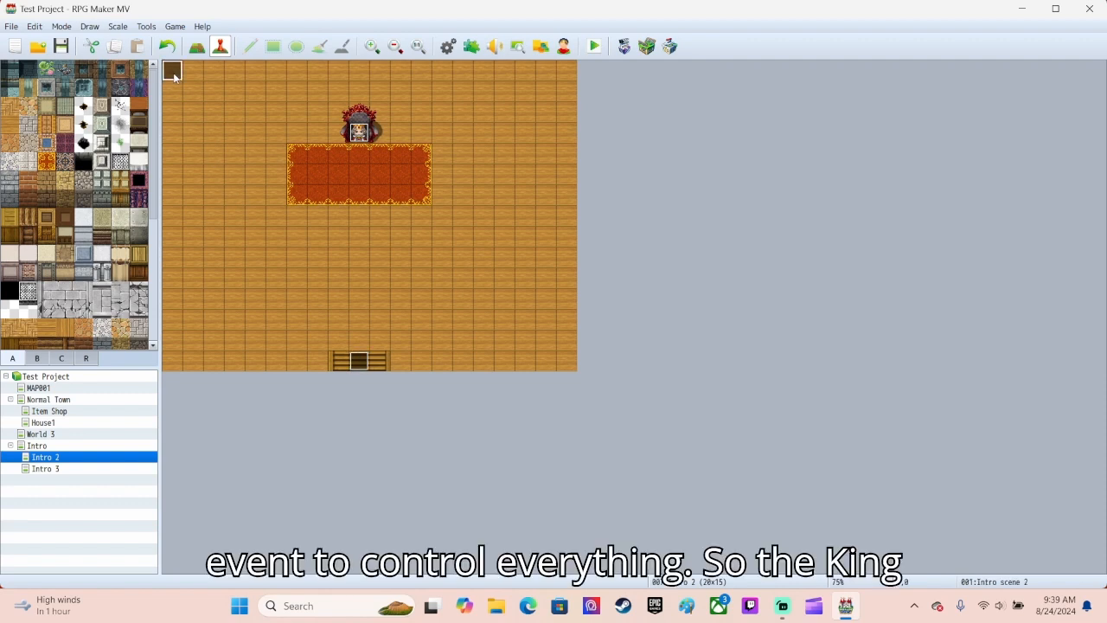
left_click(362, 136)
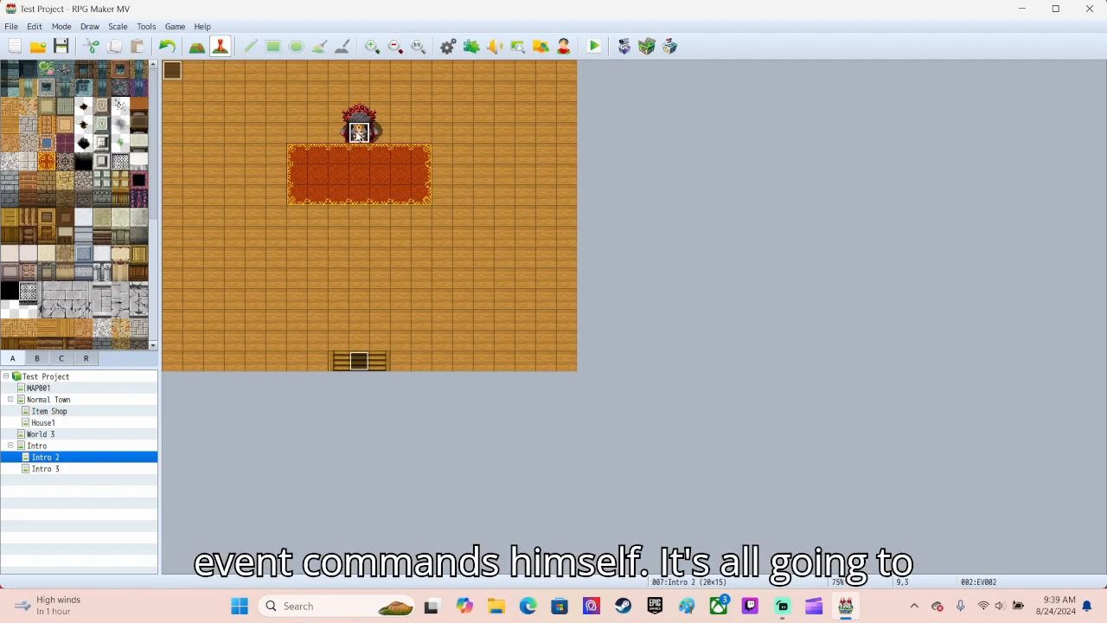
double_click(177, 72)
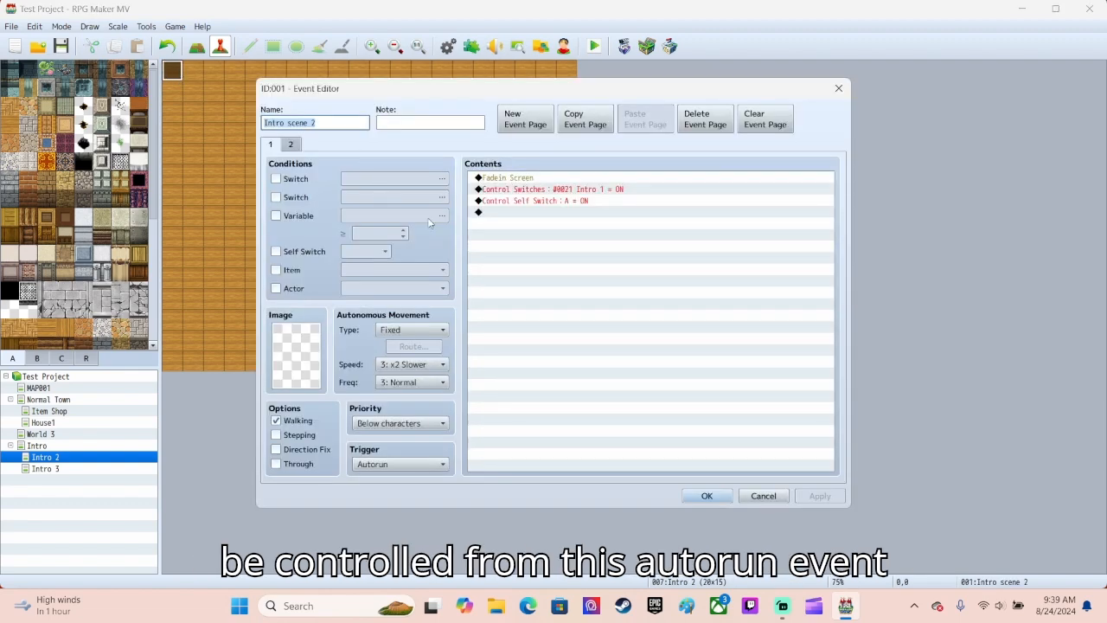
left_click(290, 144)
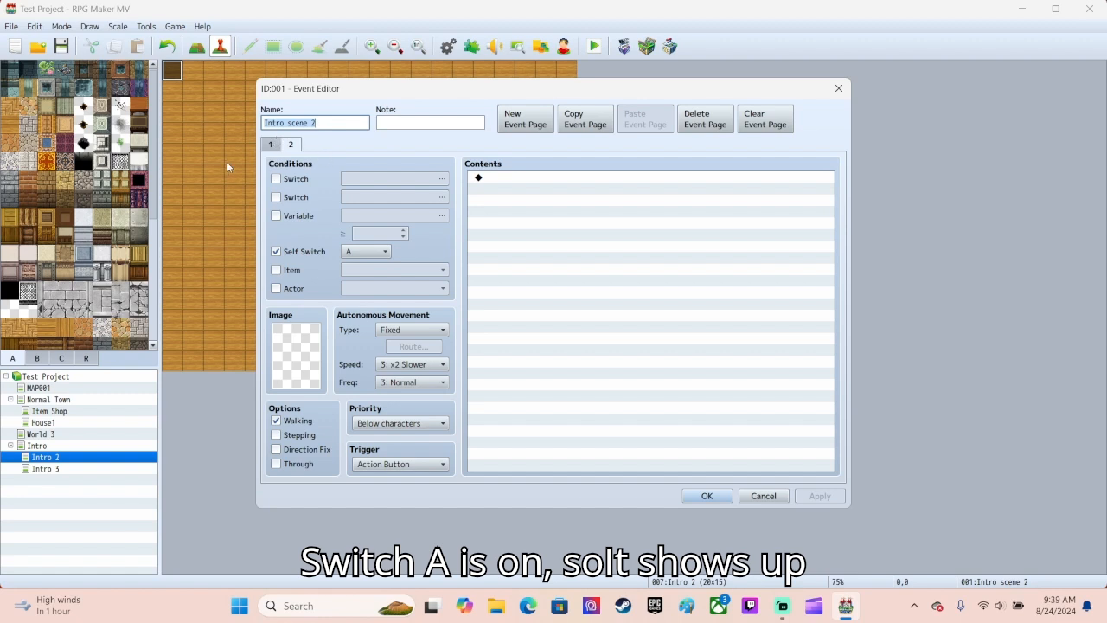
left_click(270, 144)
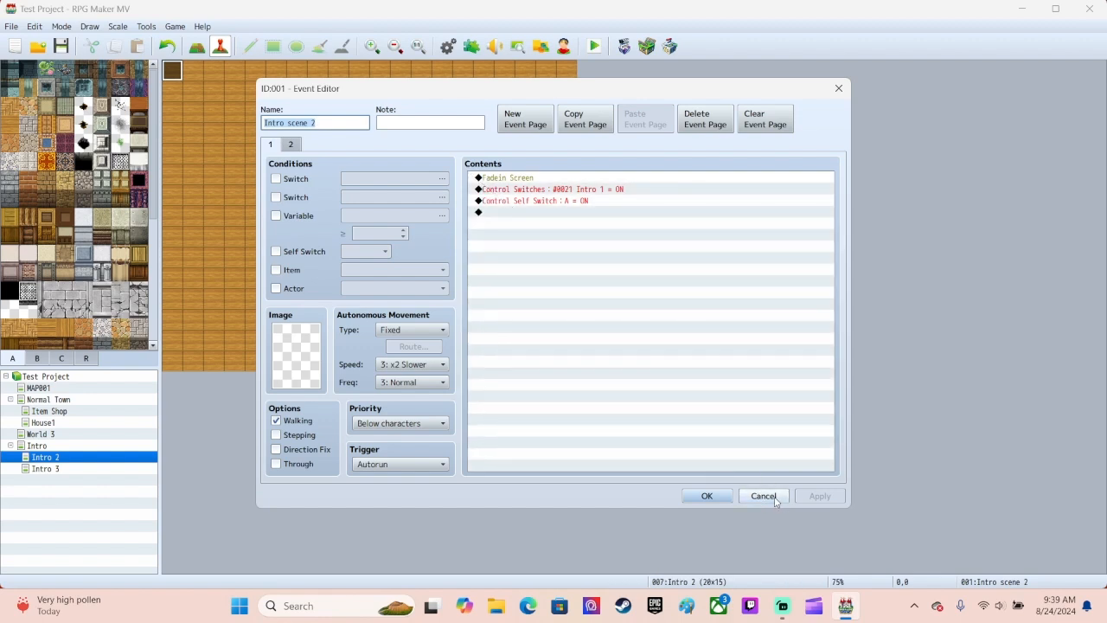
left_click(561, 203)
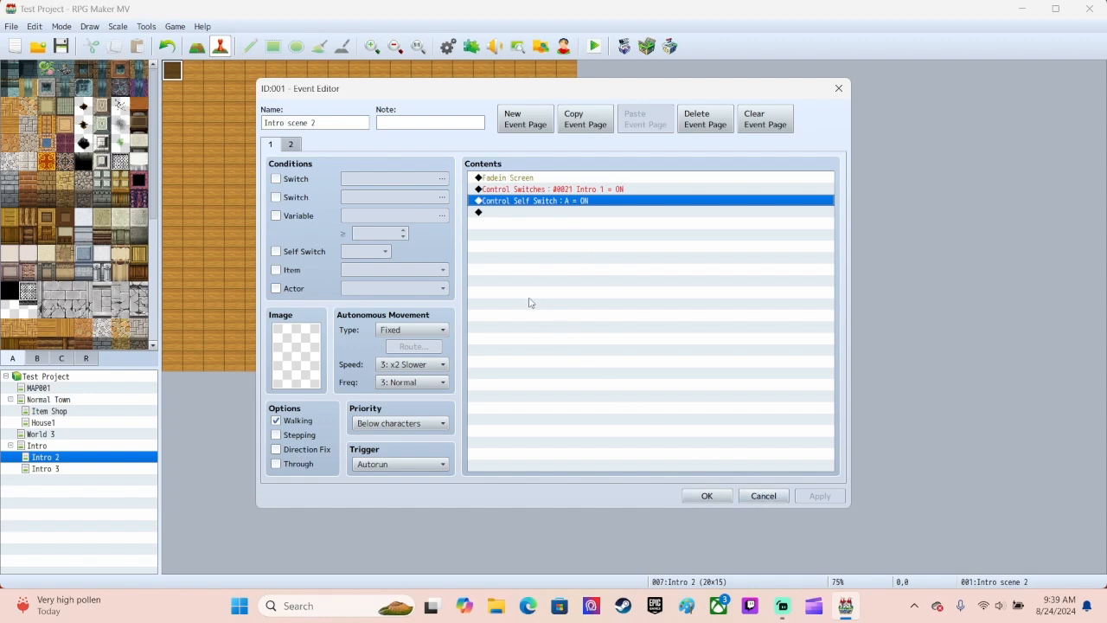
left_click(755, 496)
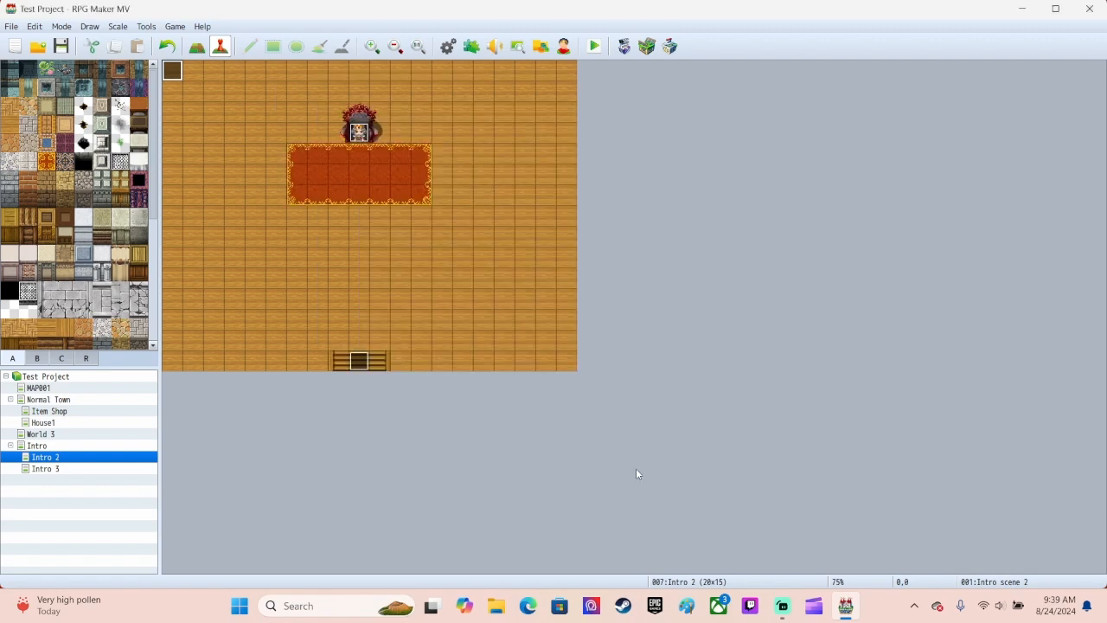
double_click(358, 361)
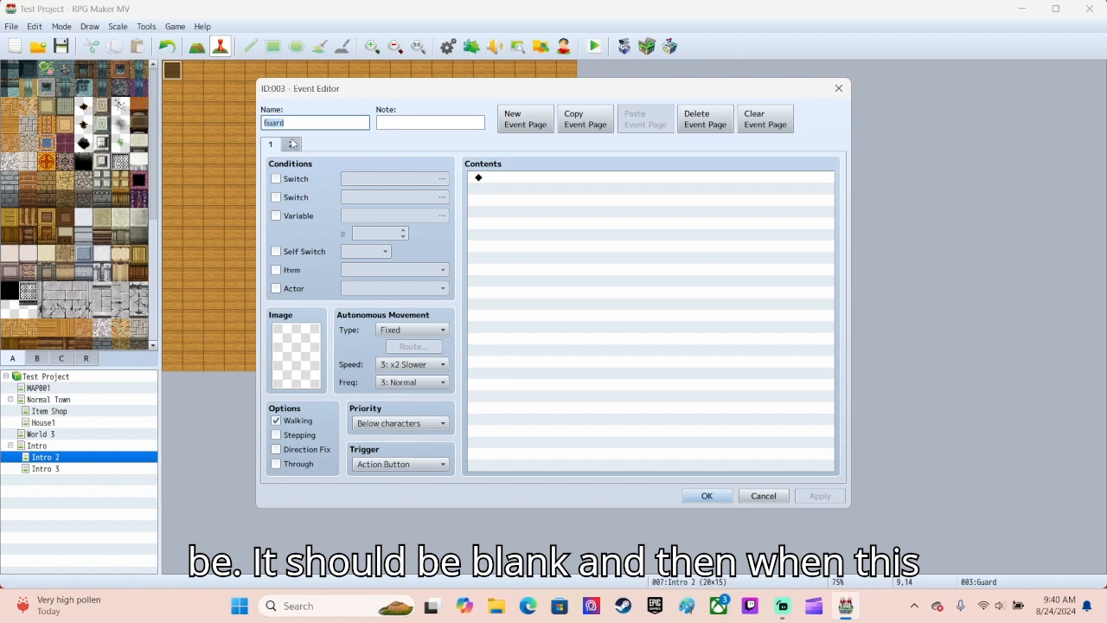
left_click(292, 144)
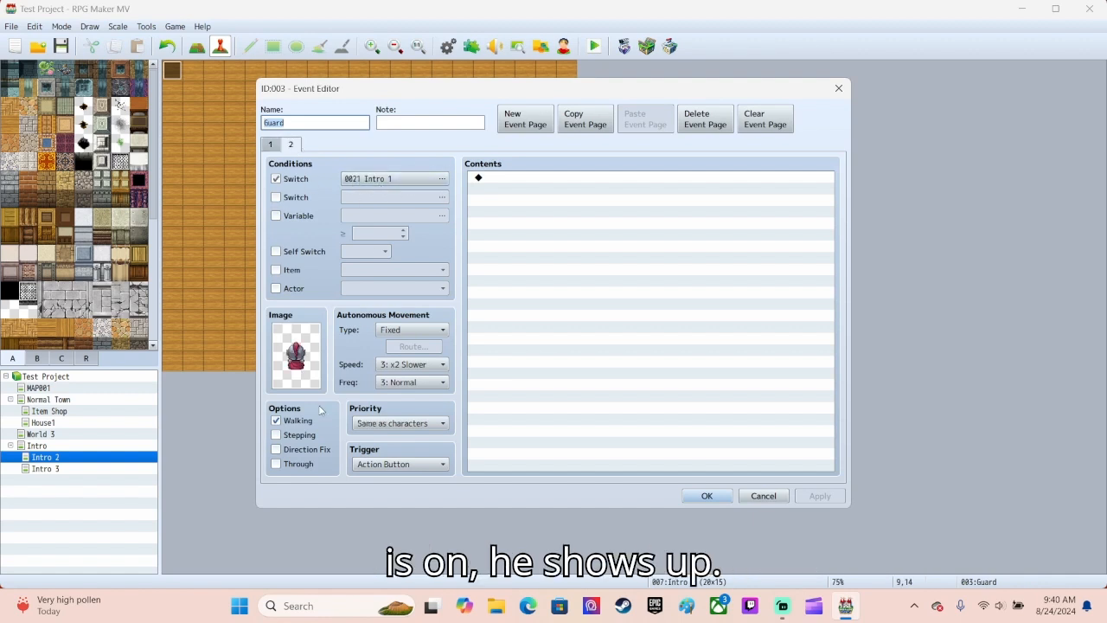
left_click(707, 496)
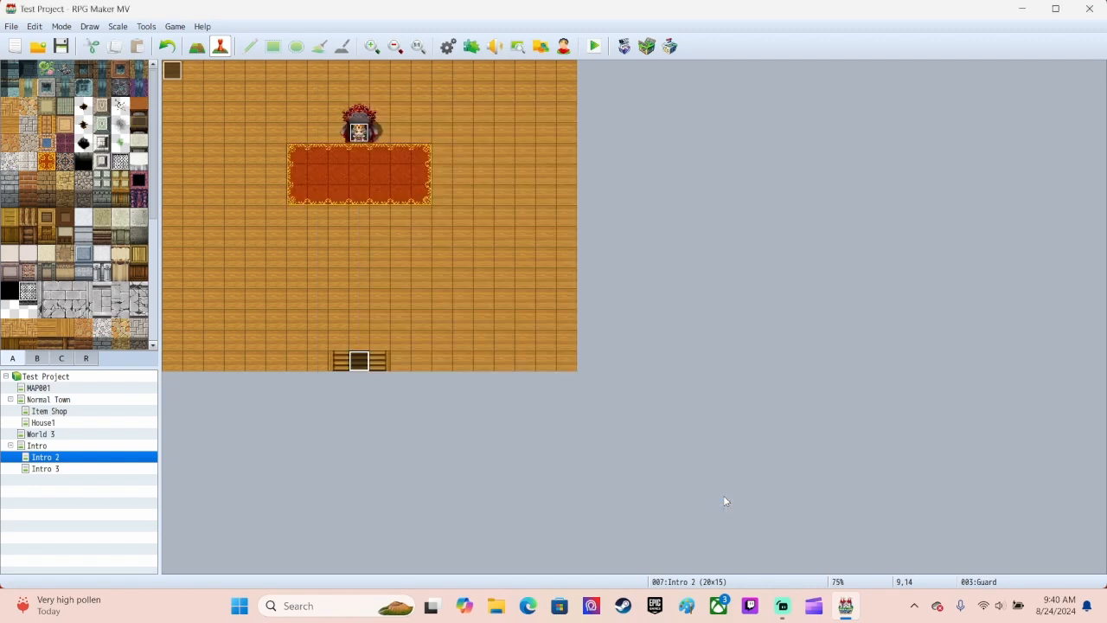
Delete the Control Self Switch command from the first page of the Intro scene 2 event.
double_click(173, 69)
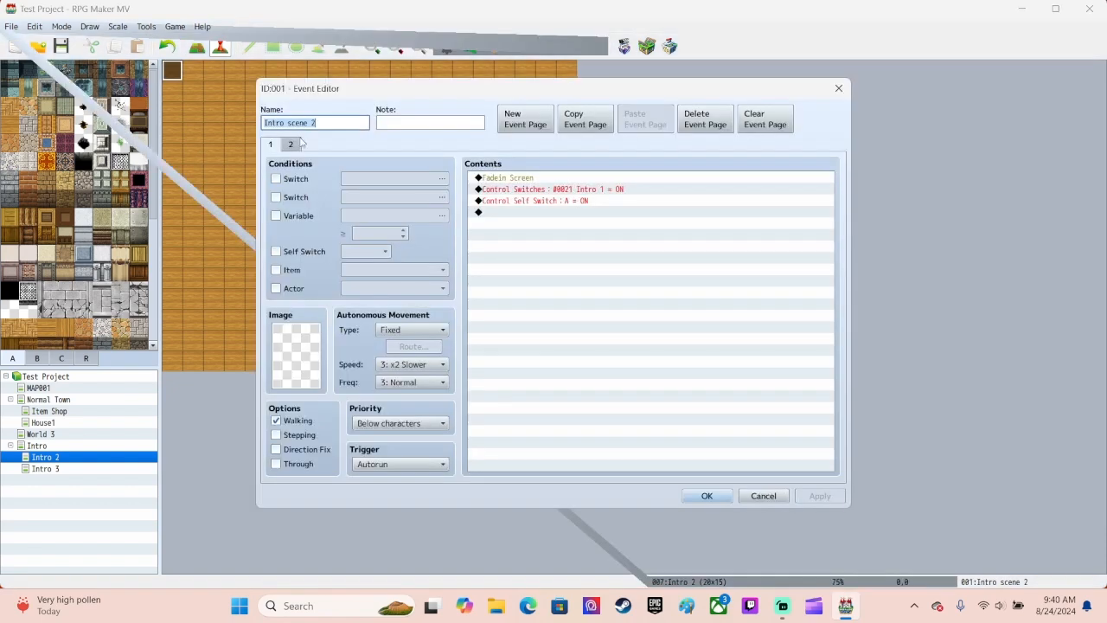
left_click(531, 202)
key("Delete")
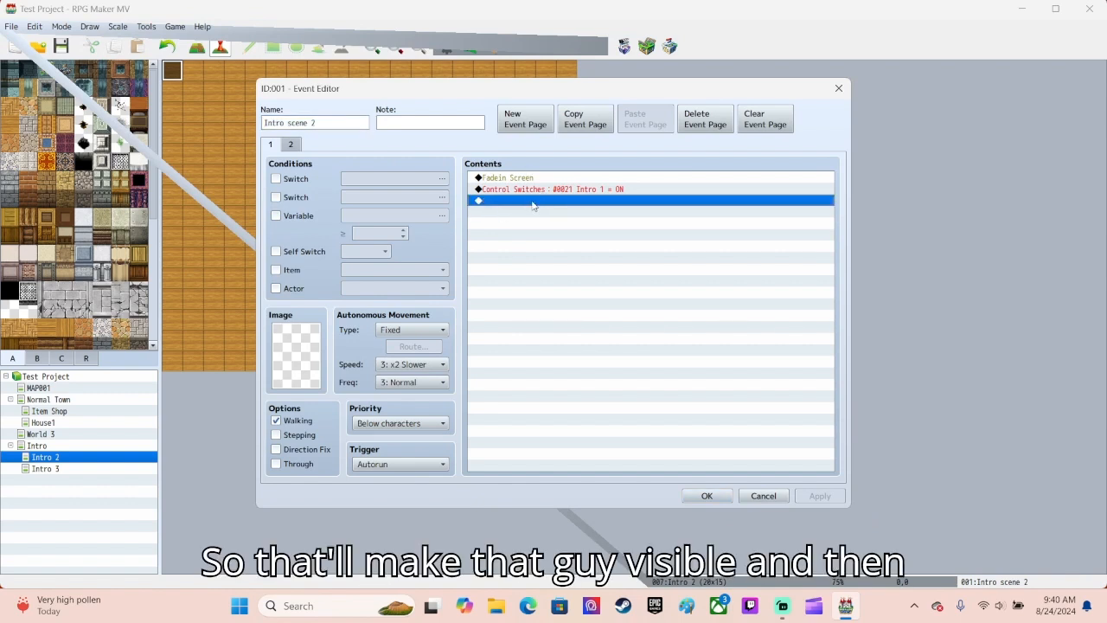
Insert a Play SE command with the Close1 sound before Control Switches in Intro scene 2, preview the sound, and confirm the event.
right_click(530, 194)
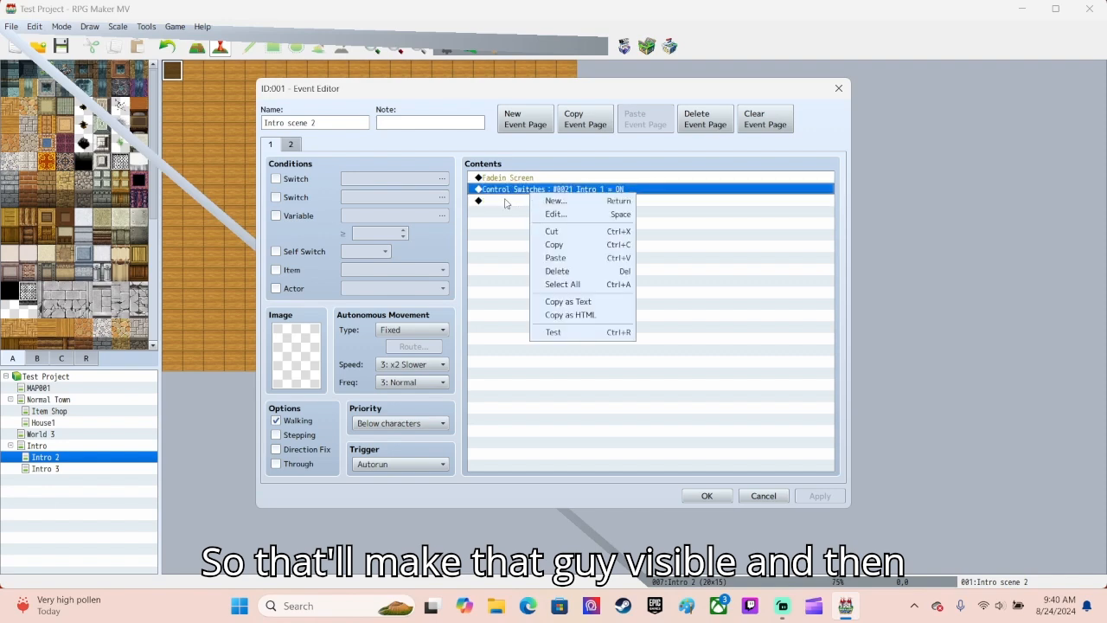
left_click(555, 199)
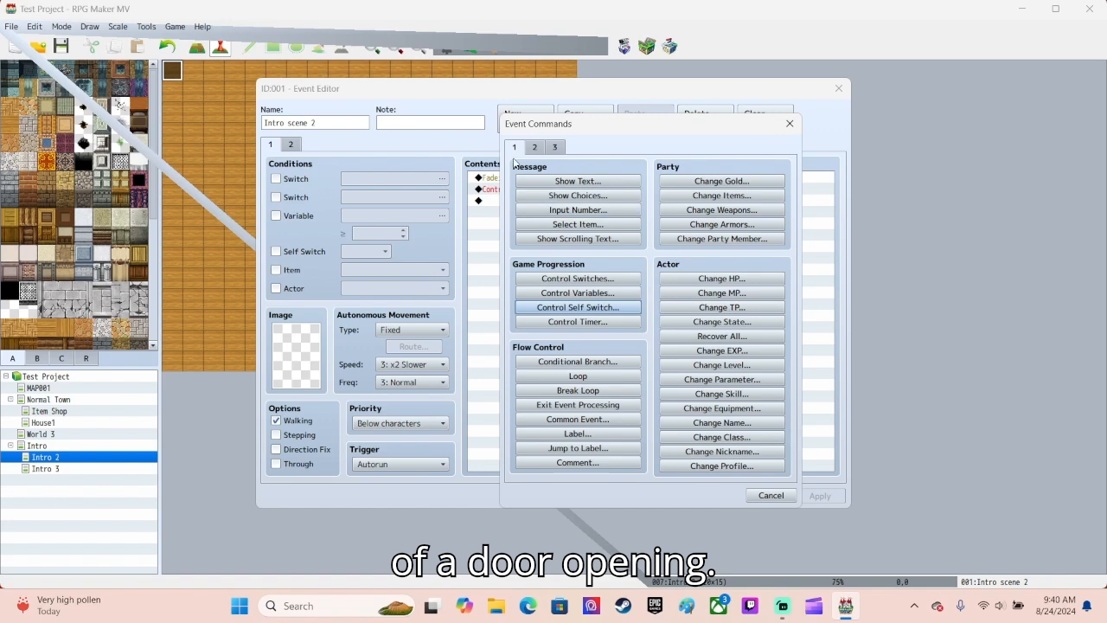
left_click(534, 148)
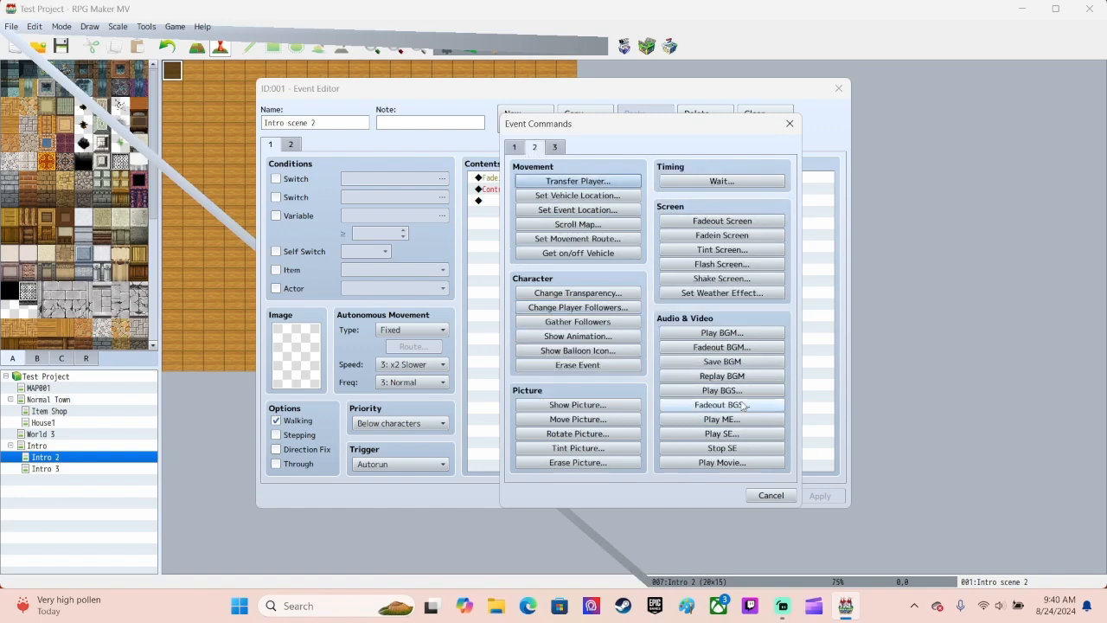
left_click(723, 434)
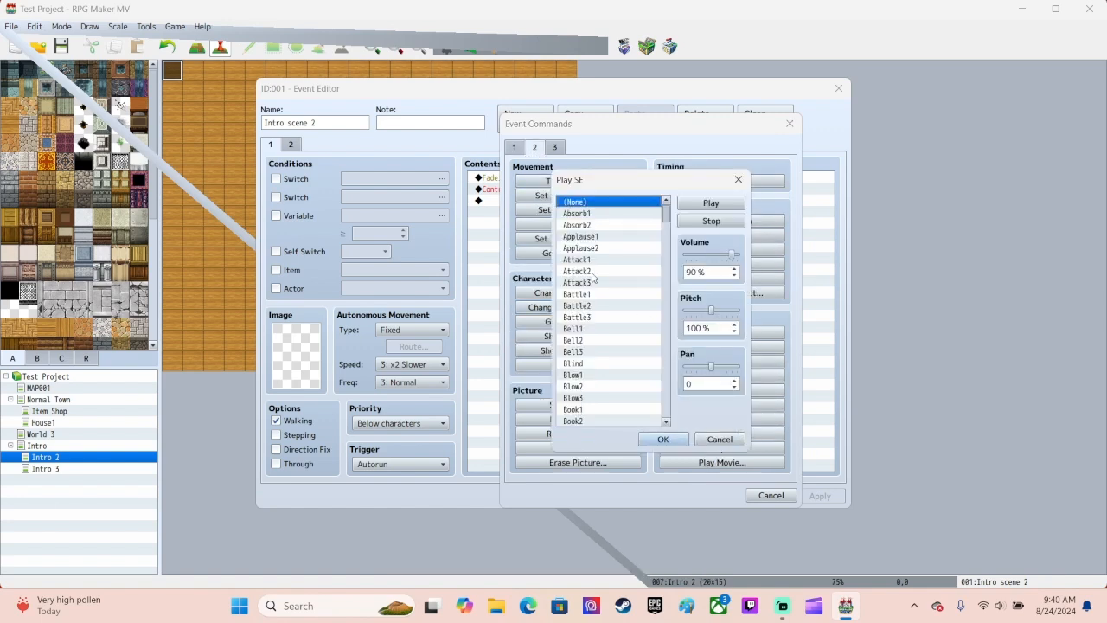
scroll(575, 355, "down", 4)
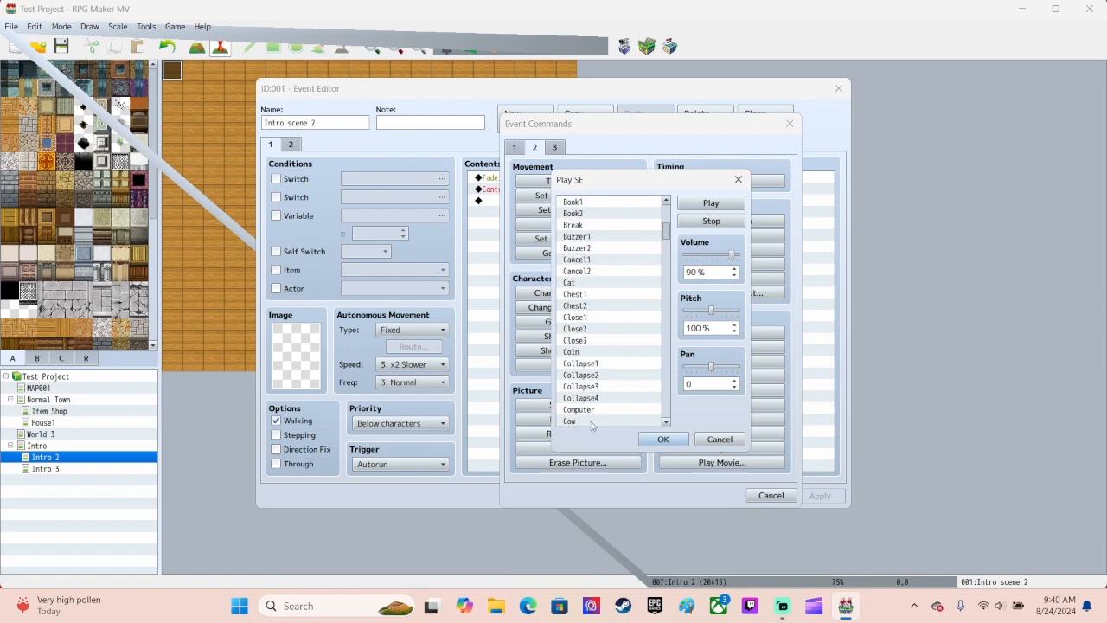
scroll(592, 414, "down", 3)
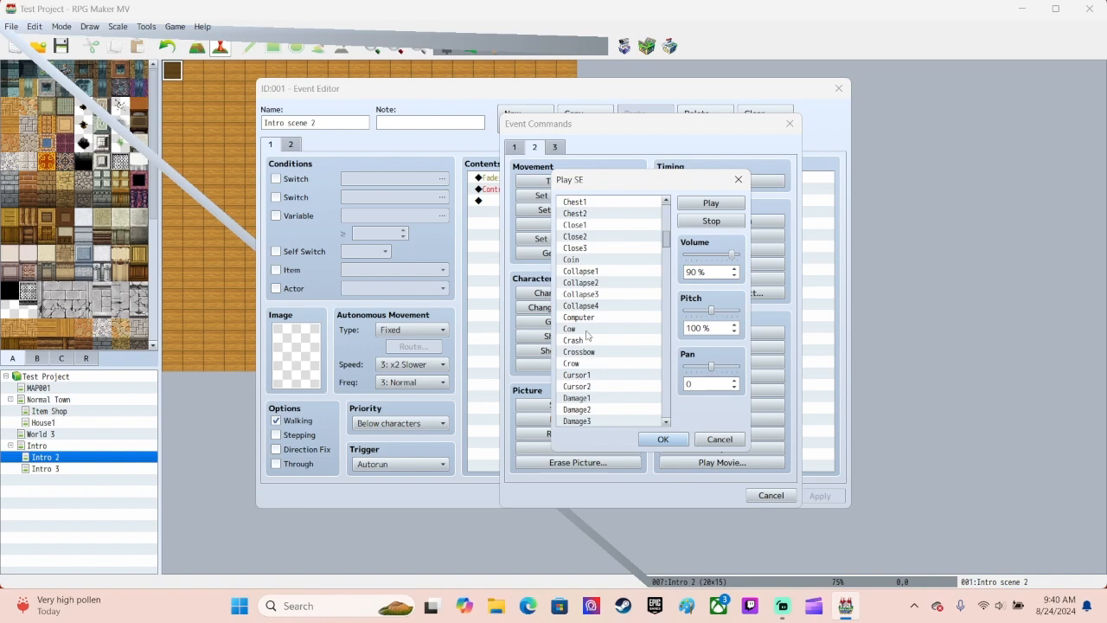
left_click(589, 227)
left_click(719, 203)
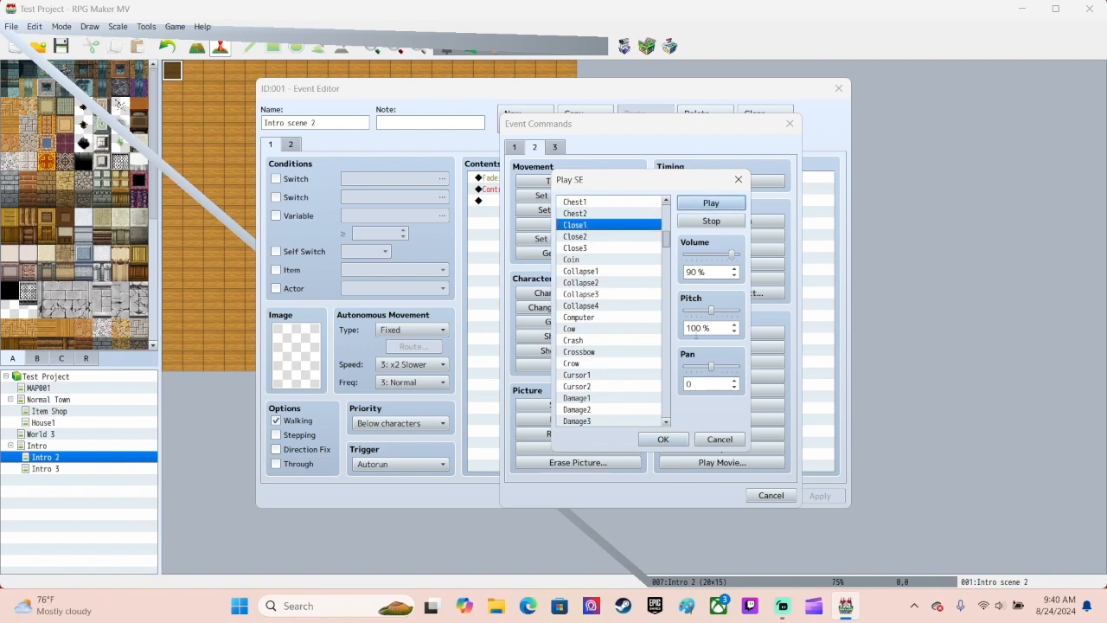
left_click(663, 439)
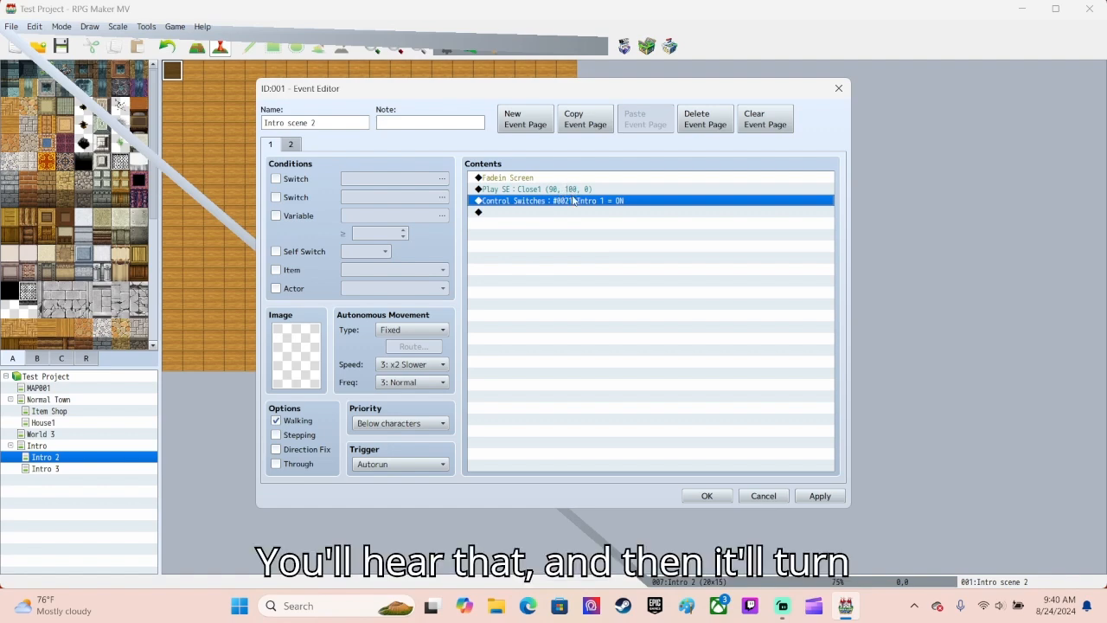
left_click(705, 495)
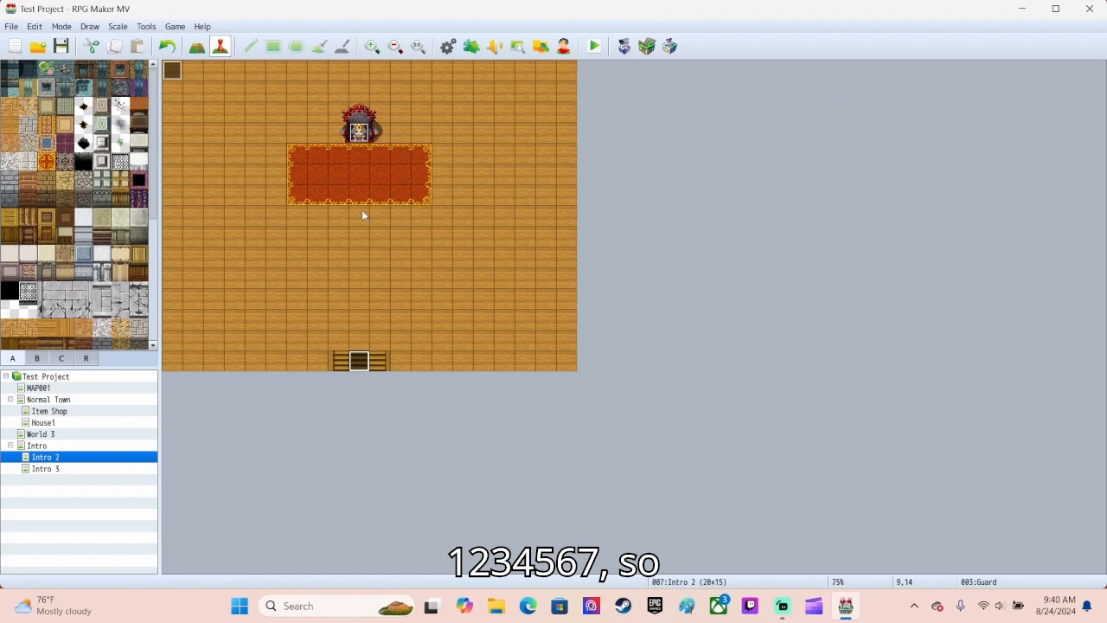
Add a Set Movement Route command for the Guard with seven Move Up steps at the end of the Intro scene 2 event.
double_click(172, 72)
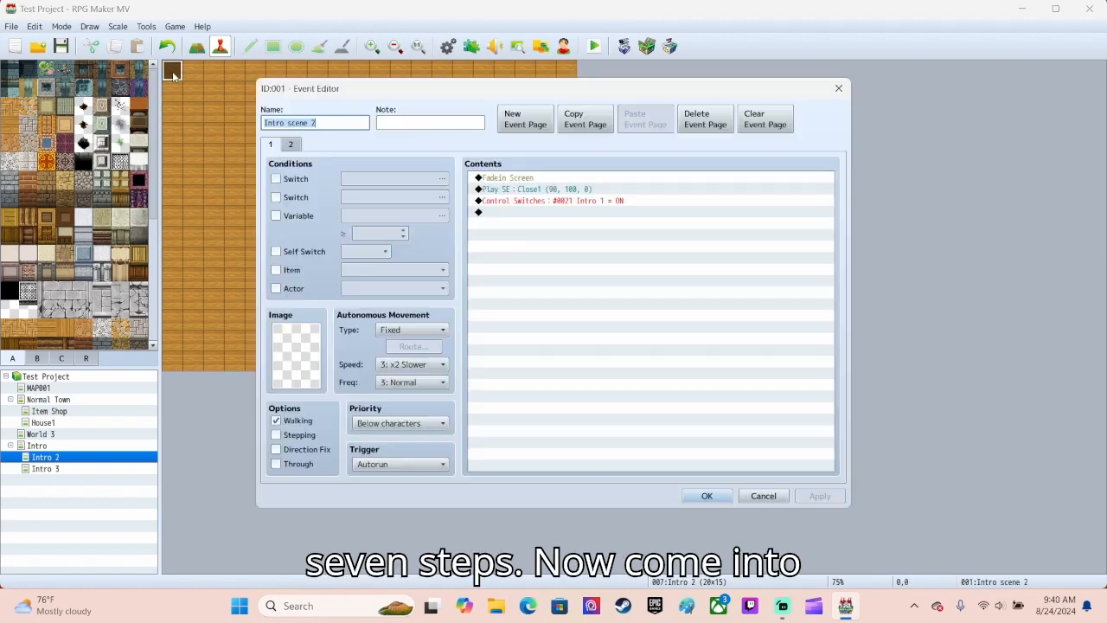
double_click(522, 217)
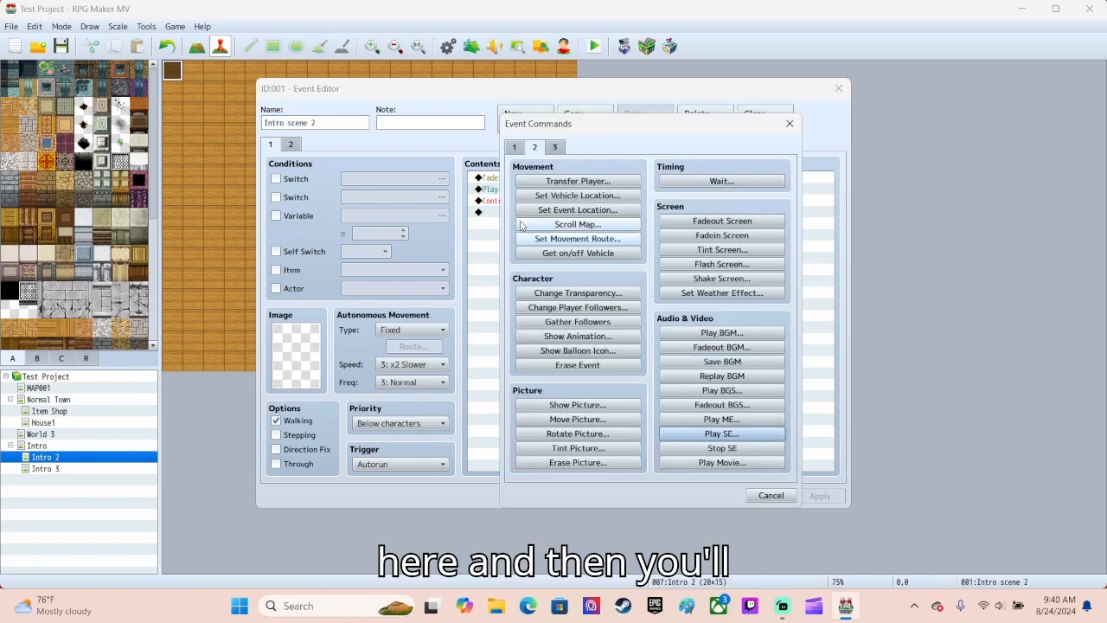
left_click(574, 238)
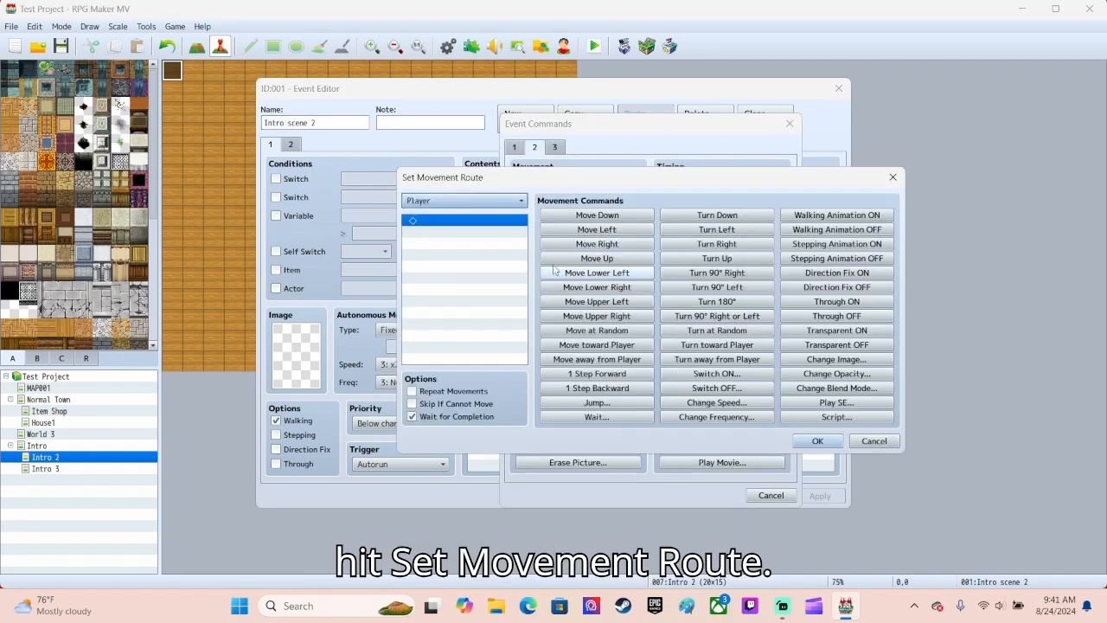
left_click(440, 205)
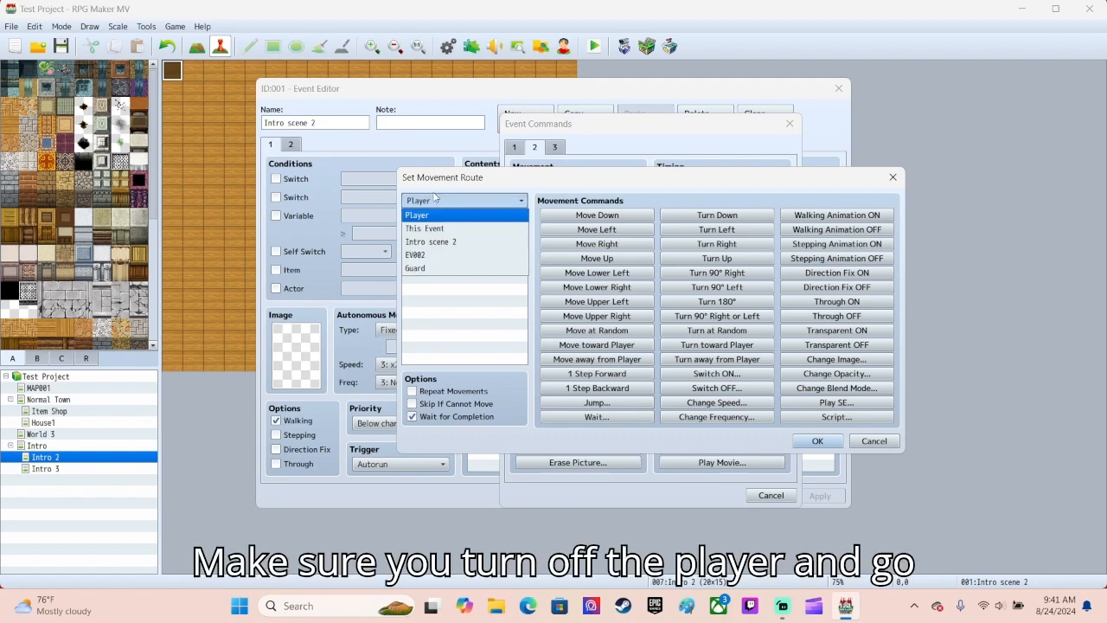
left_click(437, 270)
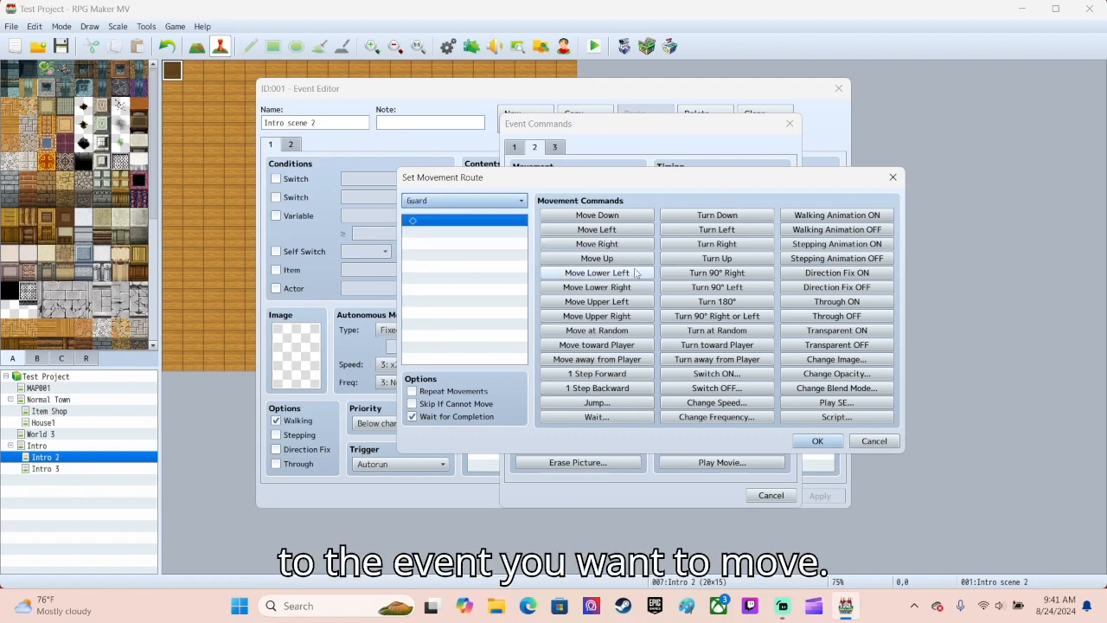
left_click(610, 258)
left_click(610, 257)
left_click(610, 258)
left_click(609, 258)
left_click(610, 258)
left_click(609, 258)
left_click(610, 257)
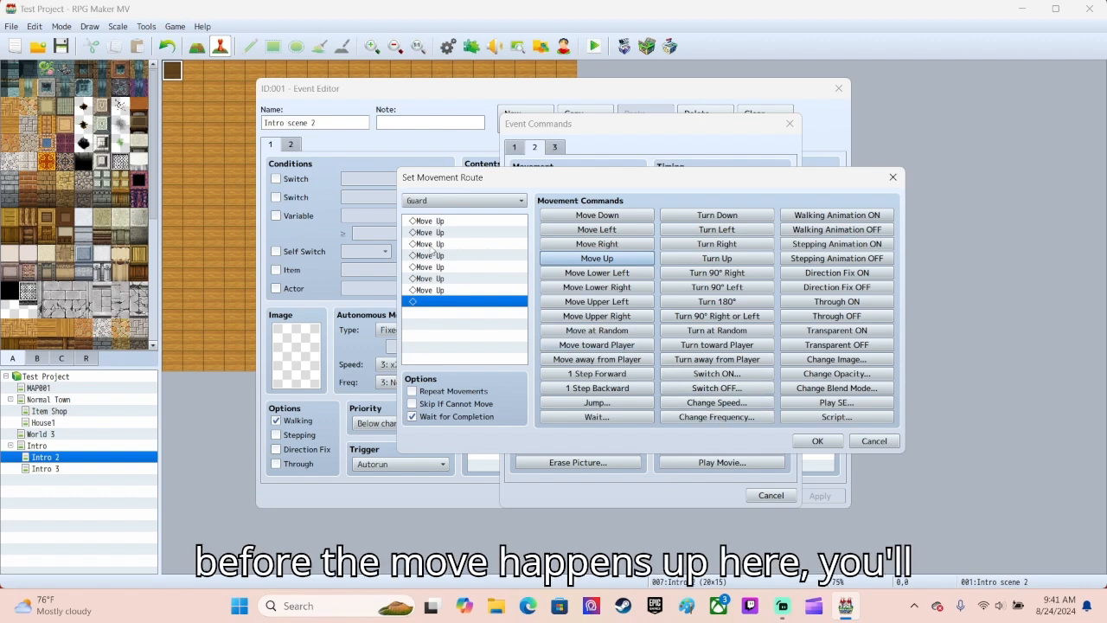
Insert a Change Speed command set to 4: Normal before the Guard's first Move Up, then confirm the route and the event.
left_click(429, 221)
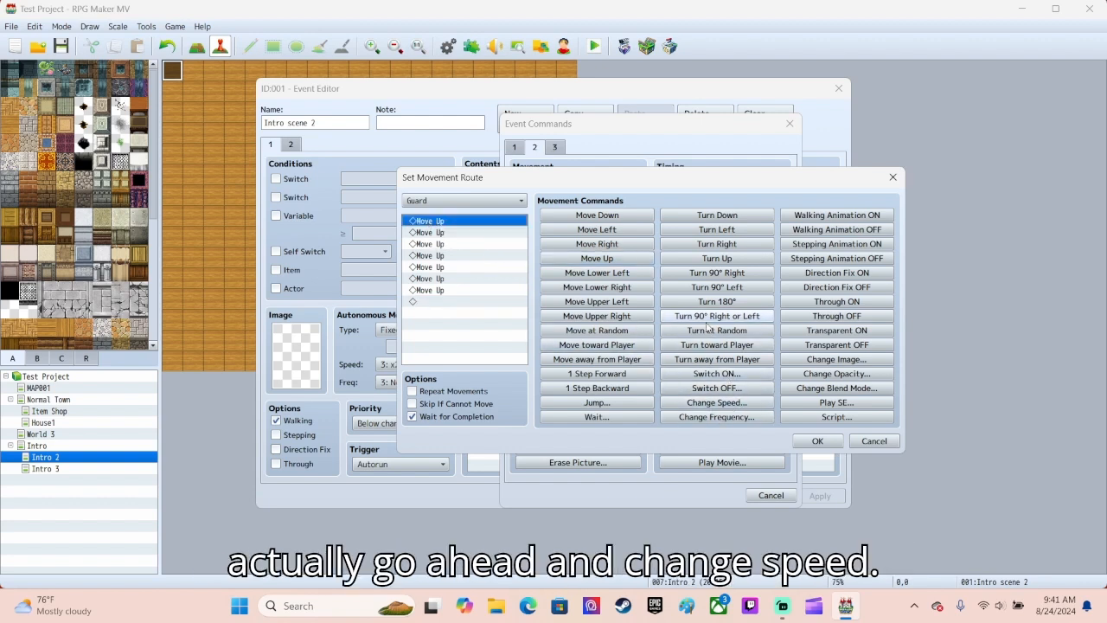
left_click(718, 402)
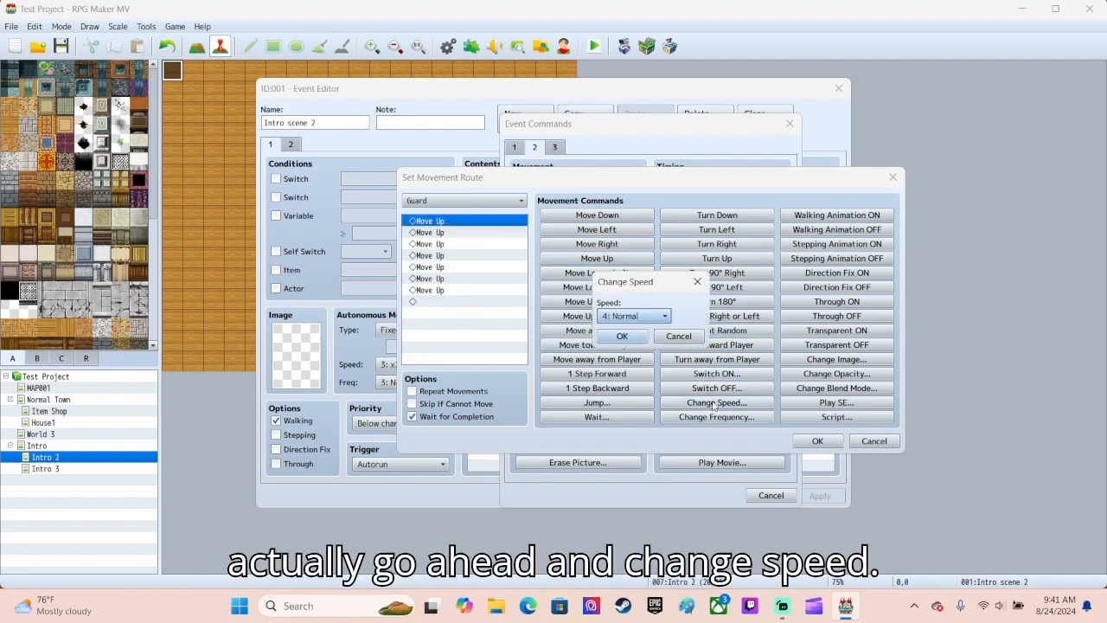
left_click(629, 321)
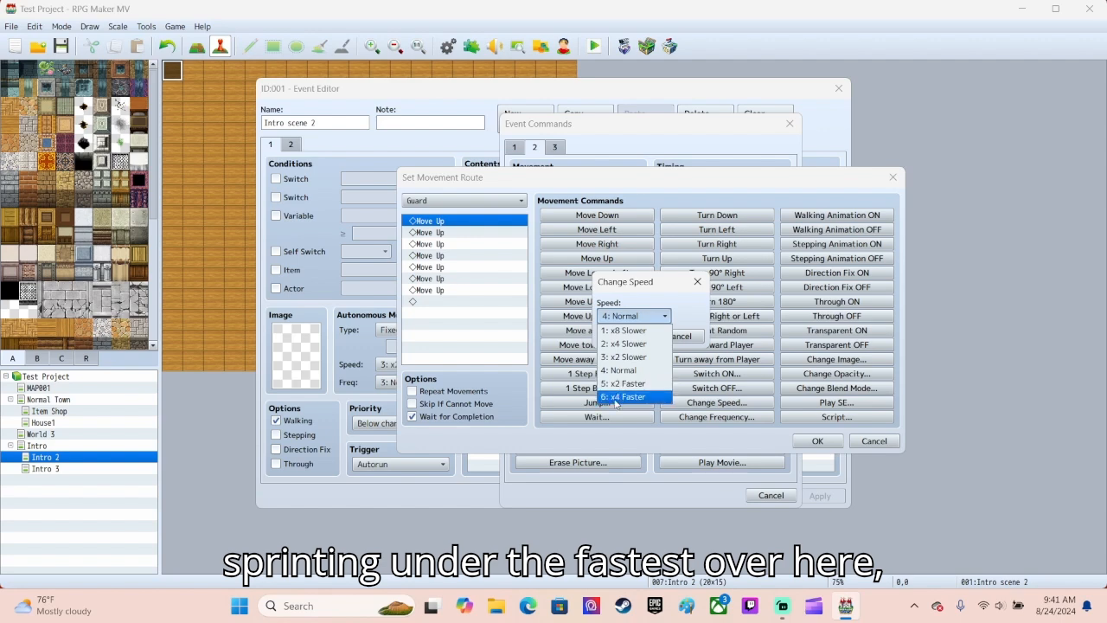
left_click(649, 373)
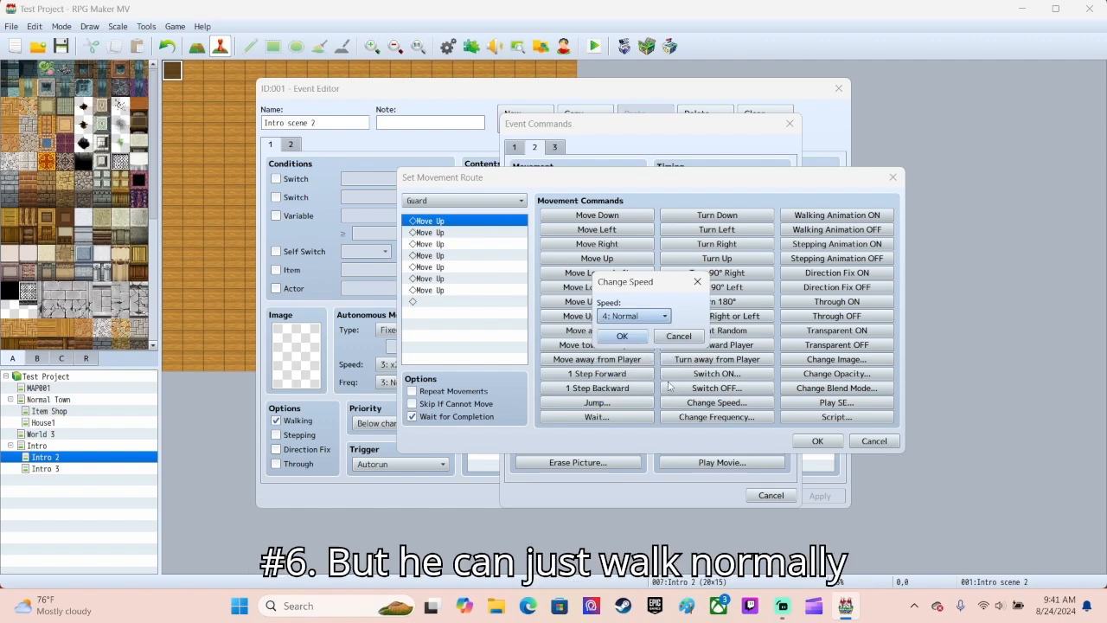
left_click(622, 336)
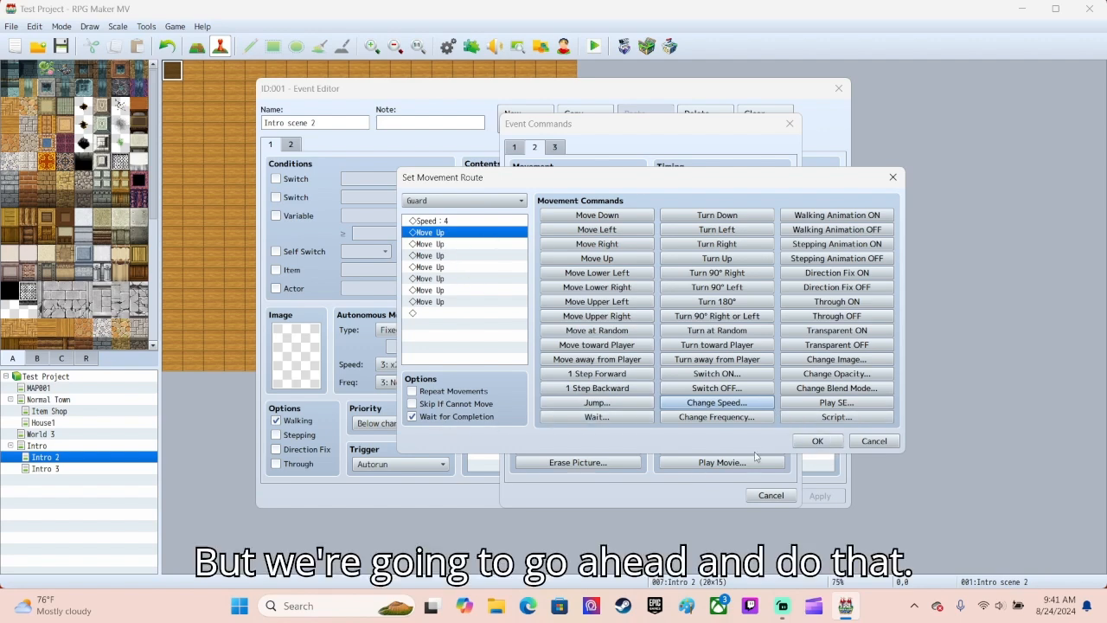
left_click(831, 445)
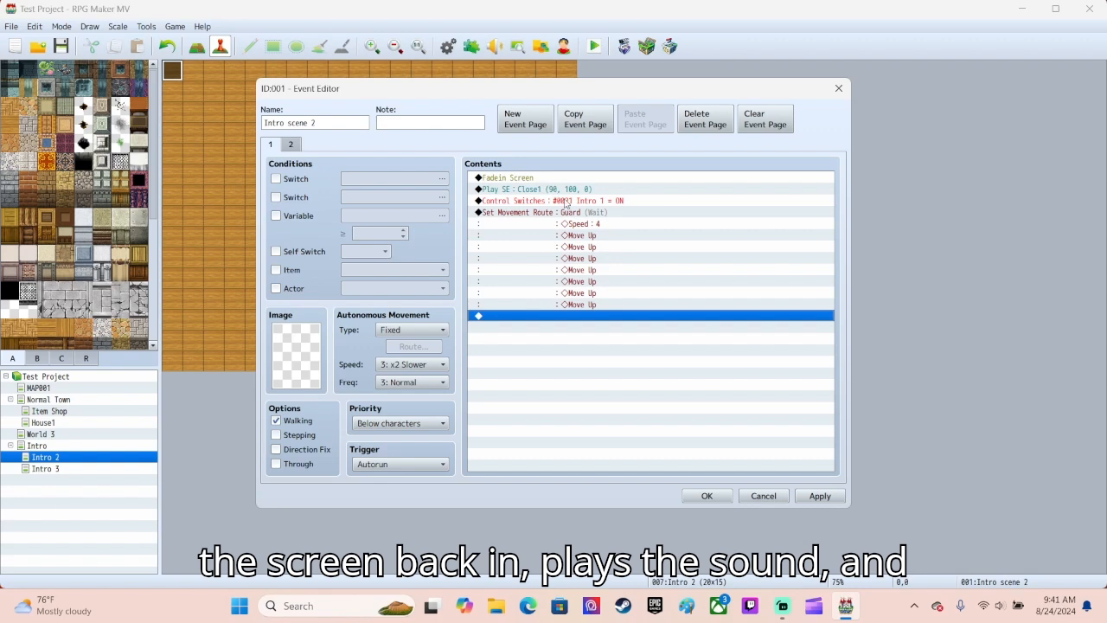
left_click(709, 500)
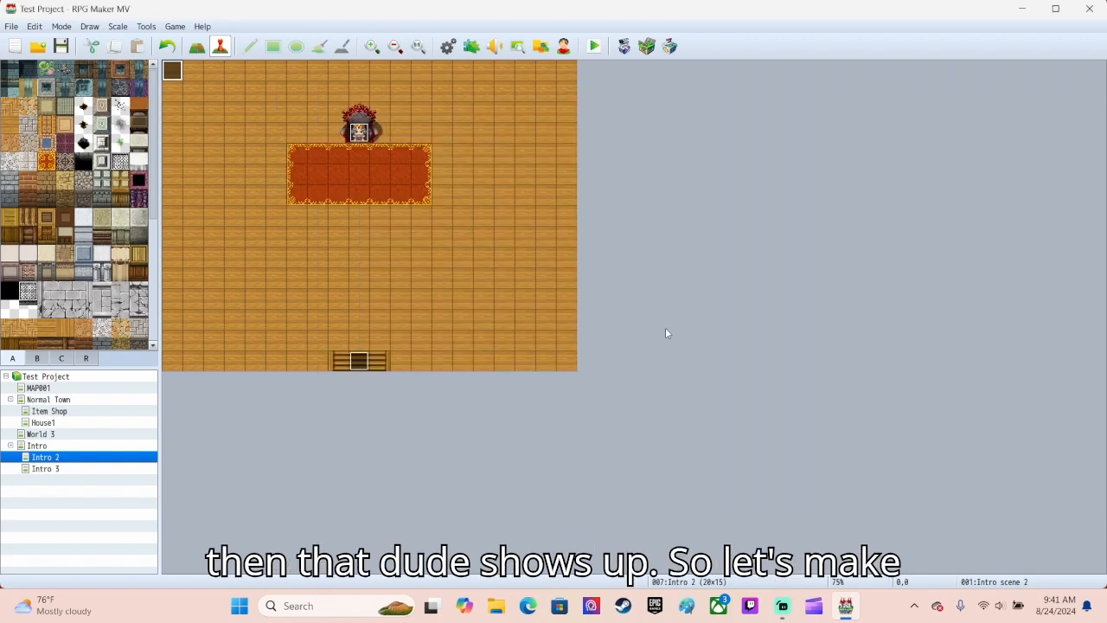
Save the changes, playtest a new game to watch the guard's walk toward the king, and close the playtest.
left_click(595, 46)
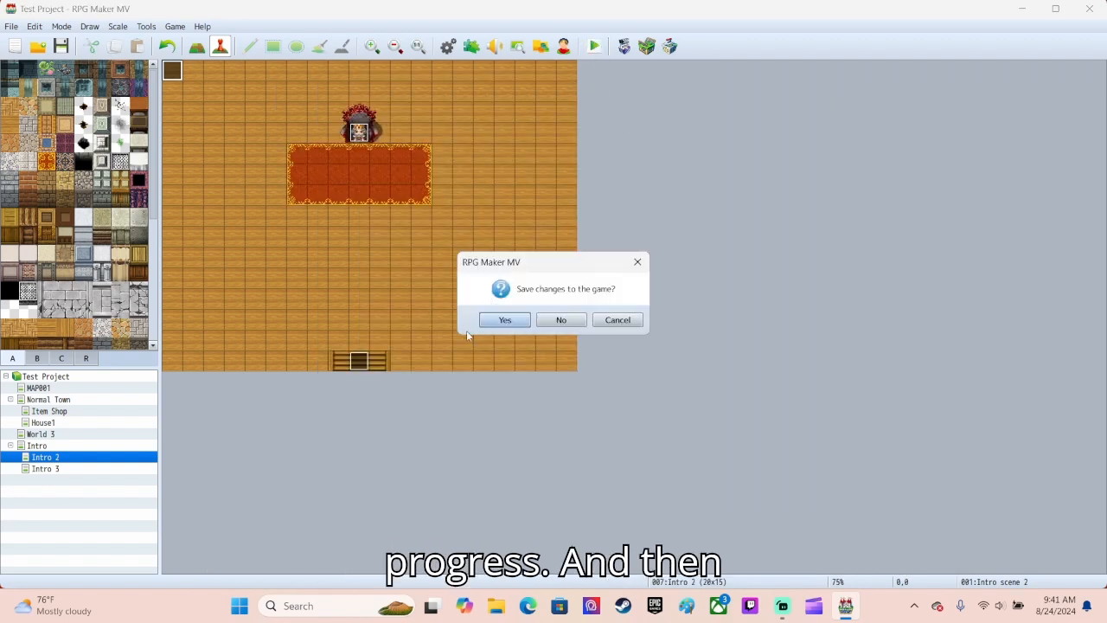
left_click(503, 321)
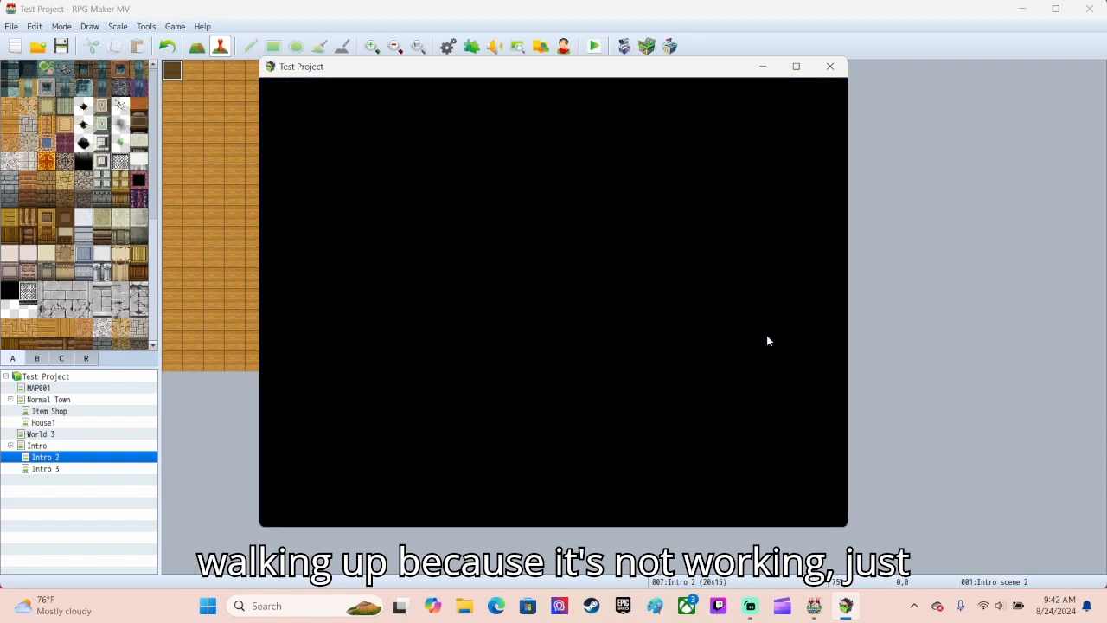
key("Return")
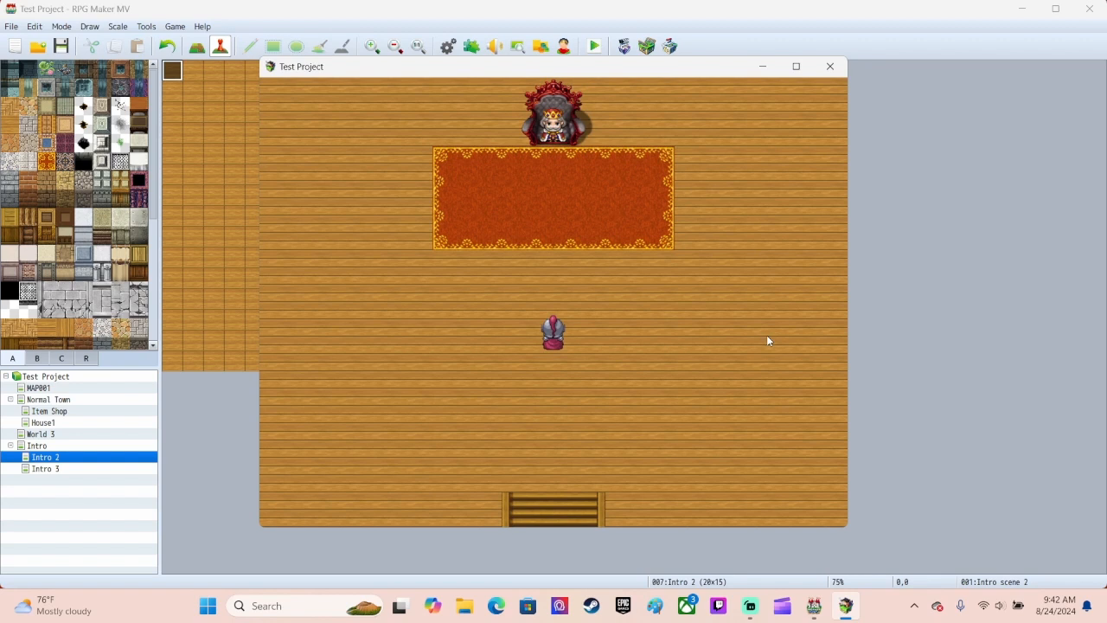
left_click(830, 66)
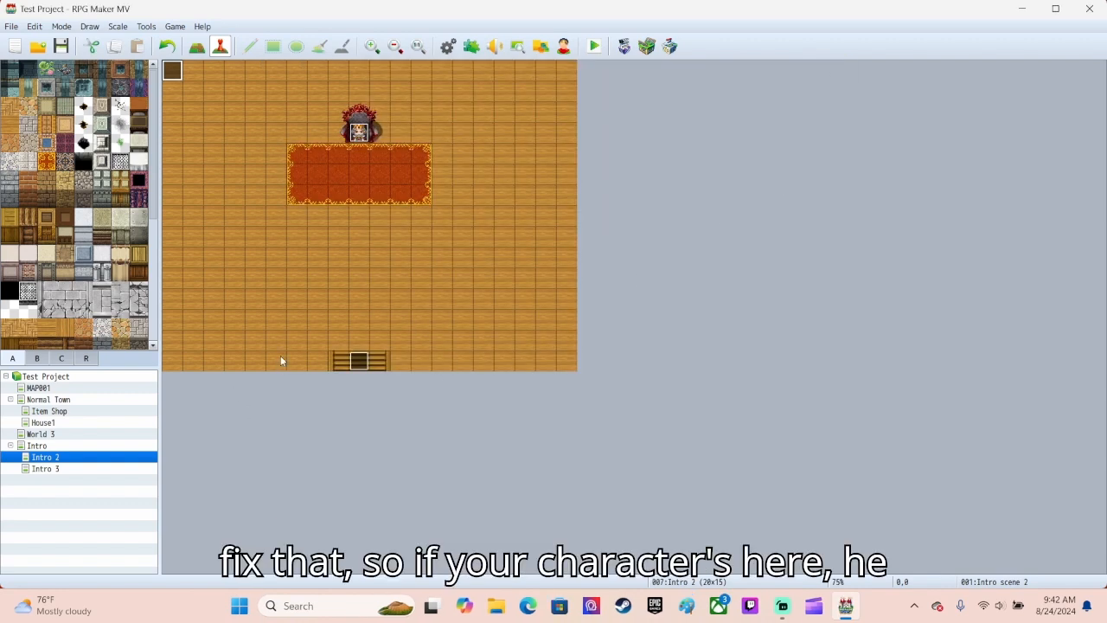
Reopen the Guard's movement route in the Intro scene 2 event and delete its speed command.
left_click(359, 255)
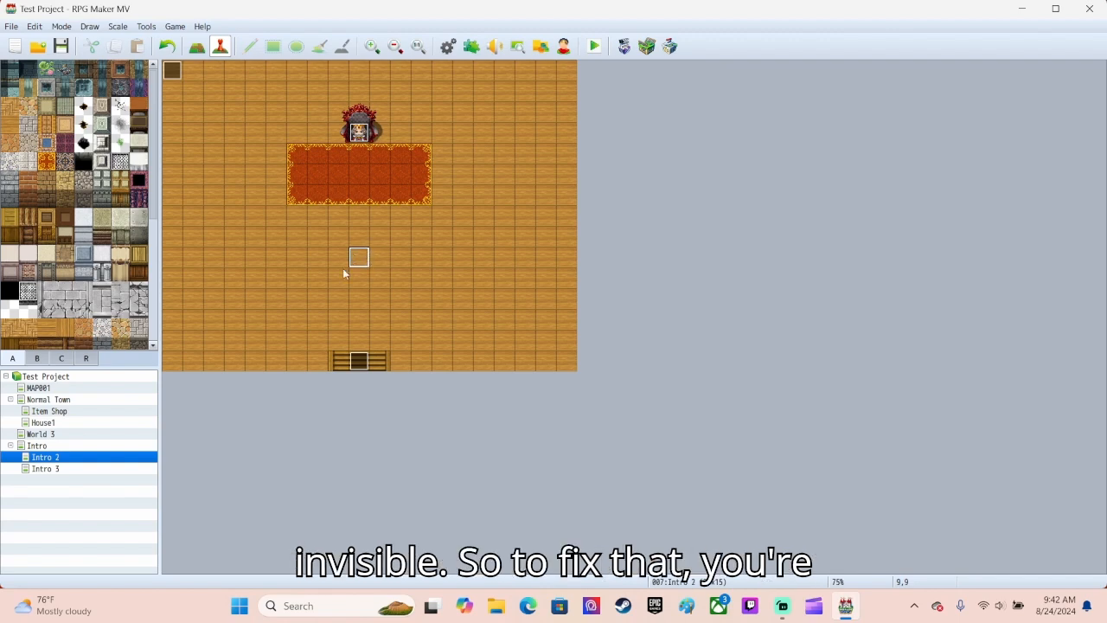
double_click(174, 70)
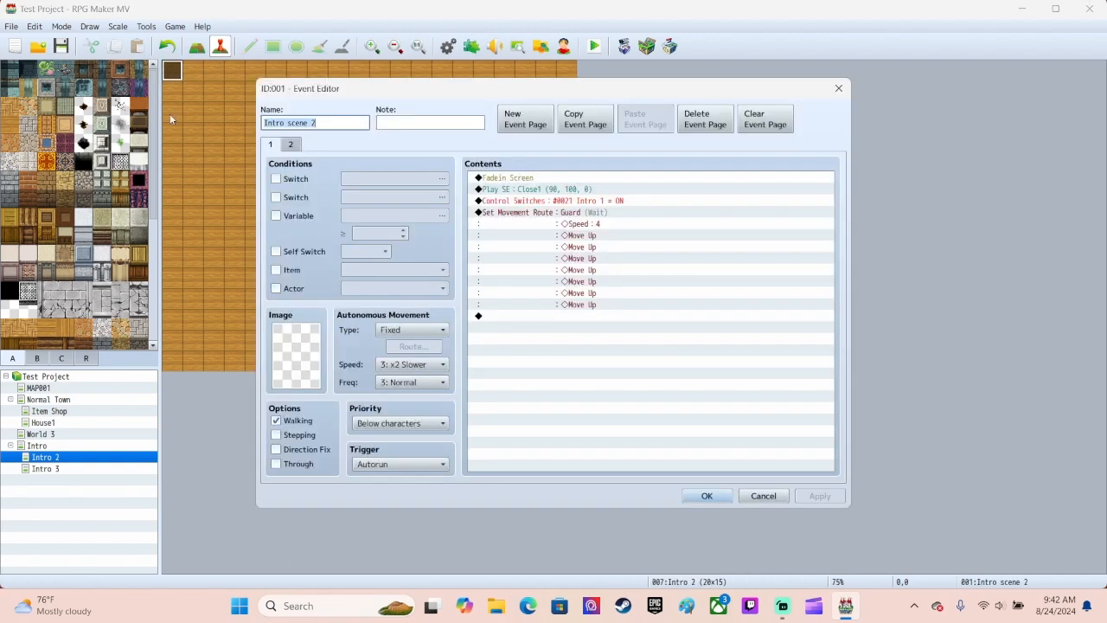
left_click(569, 216)
right_click(569, 215)
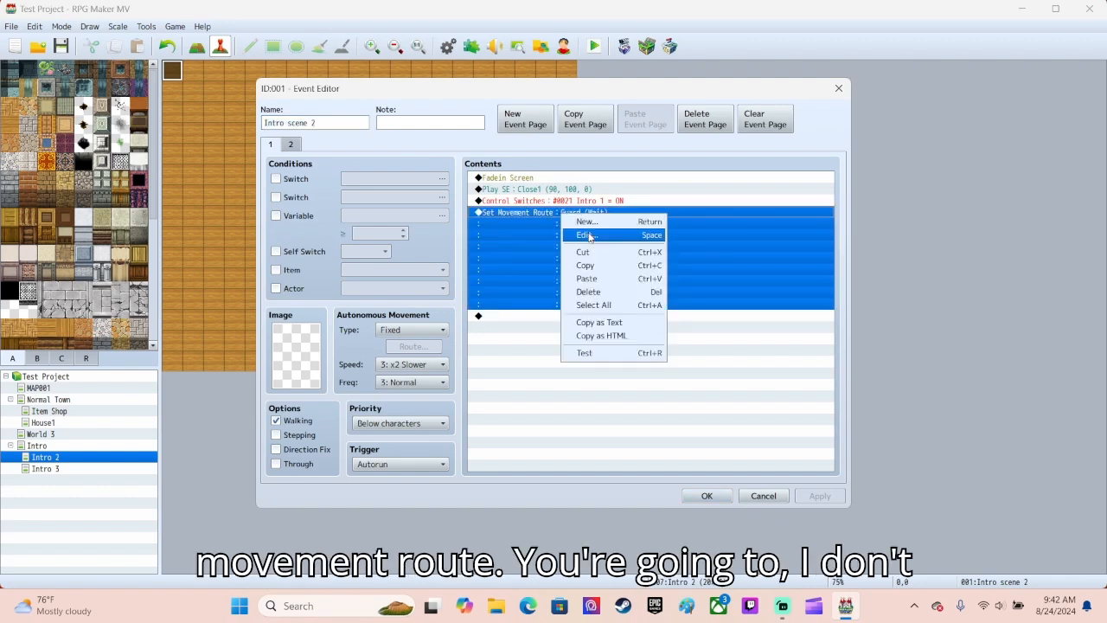
left_click(589, 223)
left_click(376, 223)
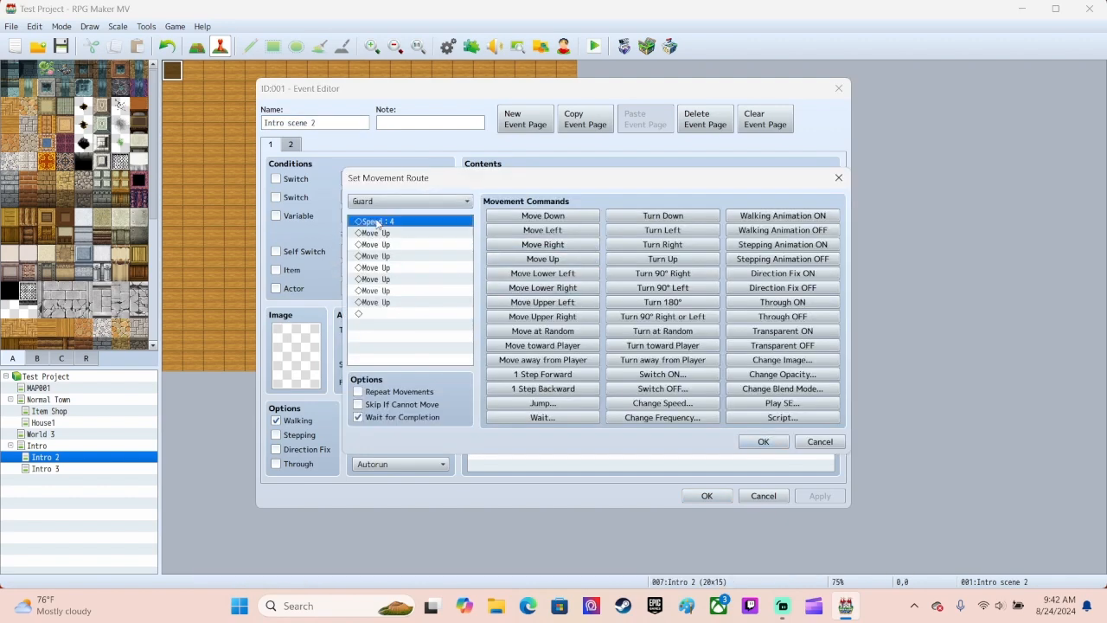
key("Delete")
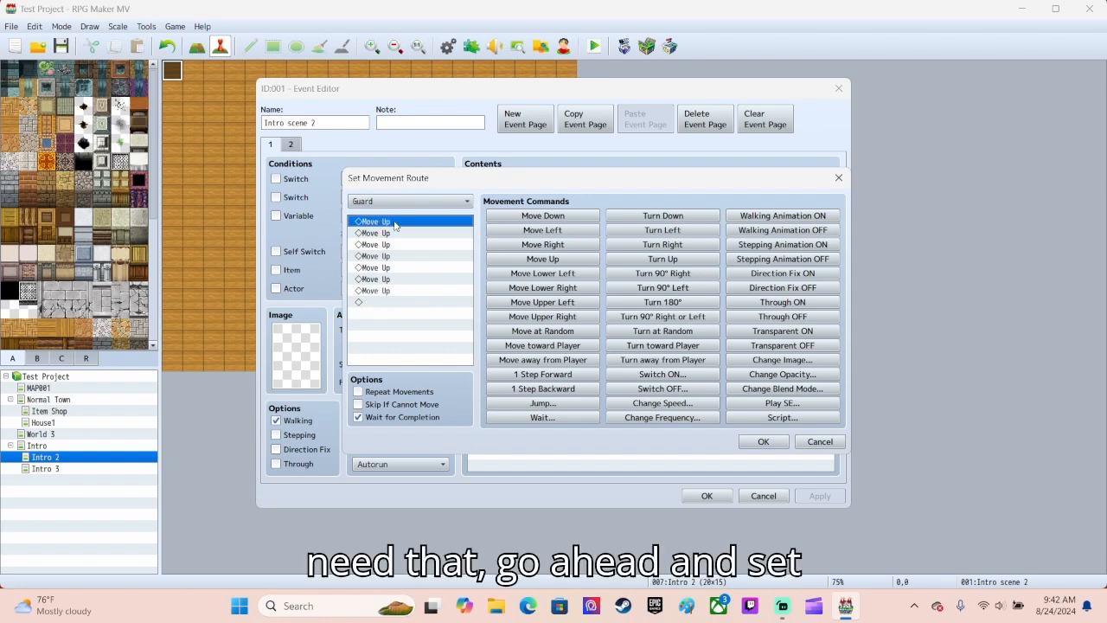
Insert Through ON before the Guard's Move Up steps and Through OFF after them, then confirm the route and the event.
left_click(812, 305)
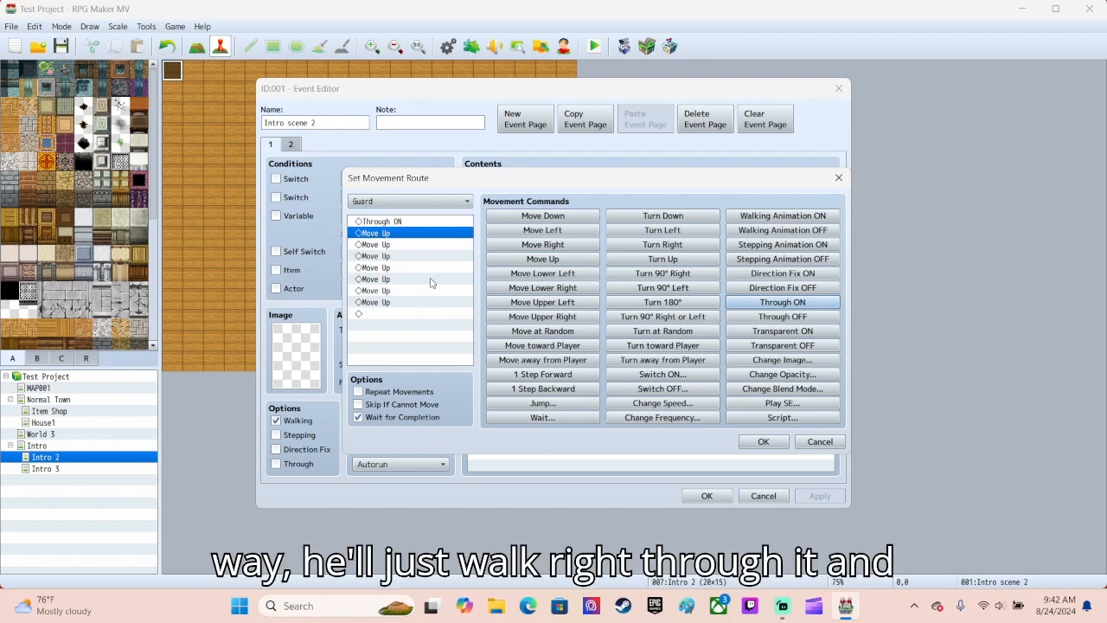
left_click(385, 314)
left_click(798, 317)
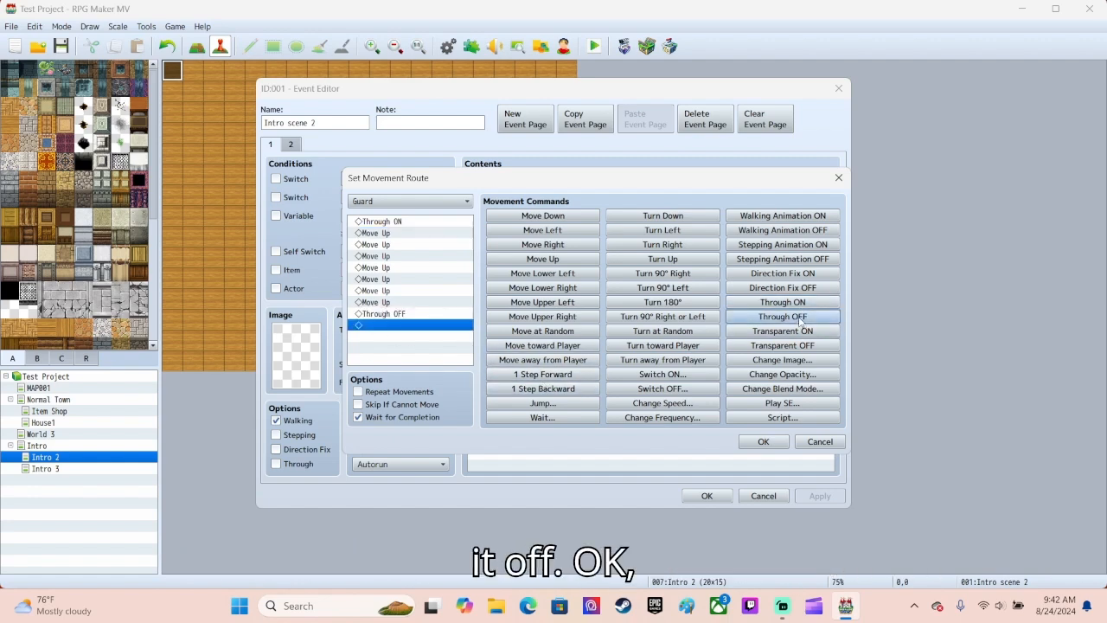
left_click(764, 441)
left_click(707, 496)
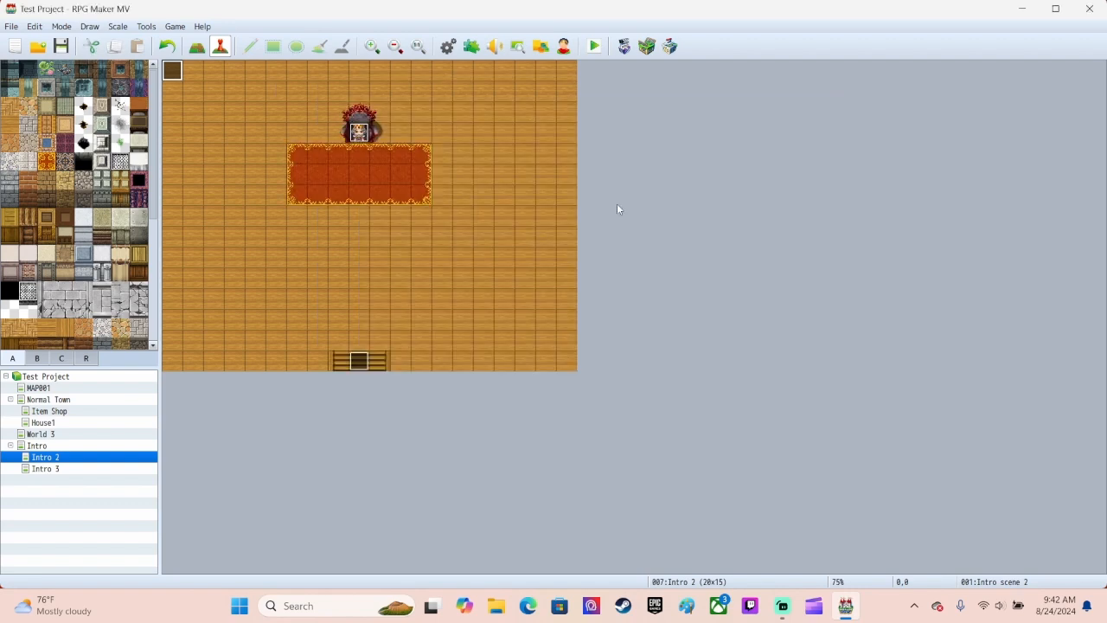
Save the changes, playtest the cutscene again with the guard's Through setting, and close the playtest.
left_click(597, 50)
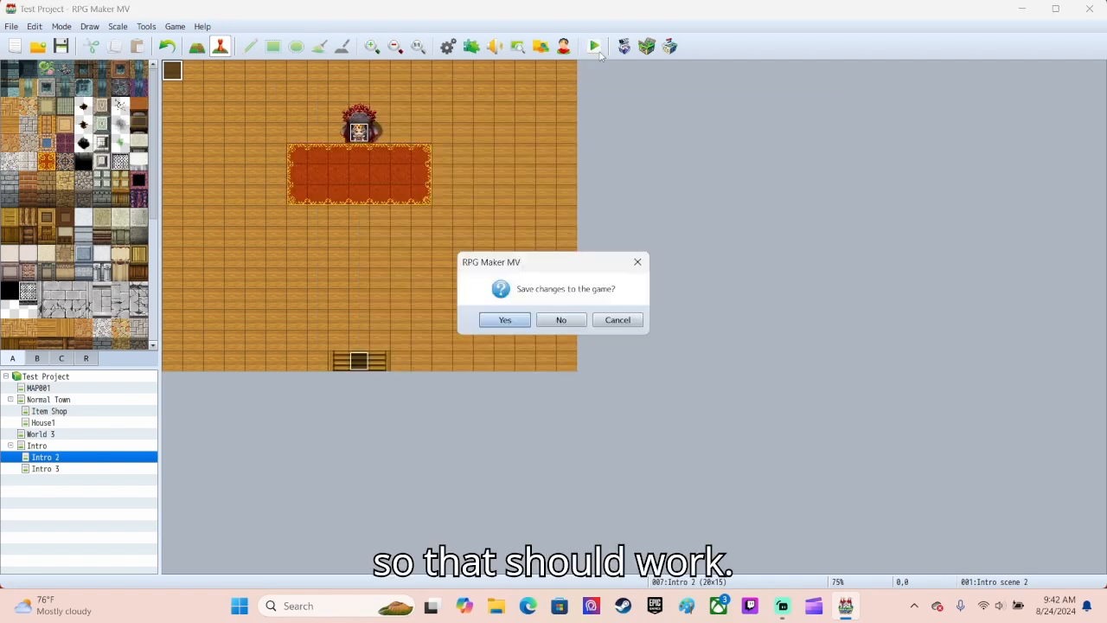
left_click(504, 320)
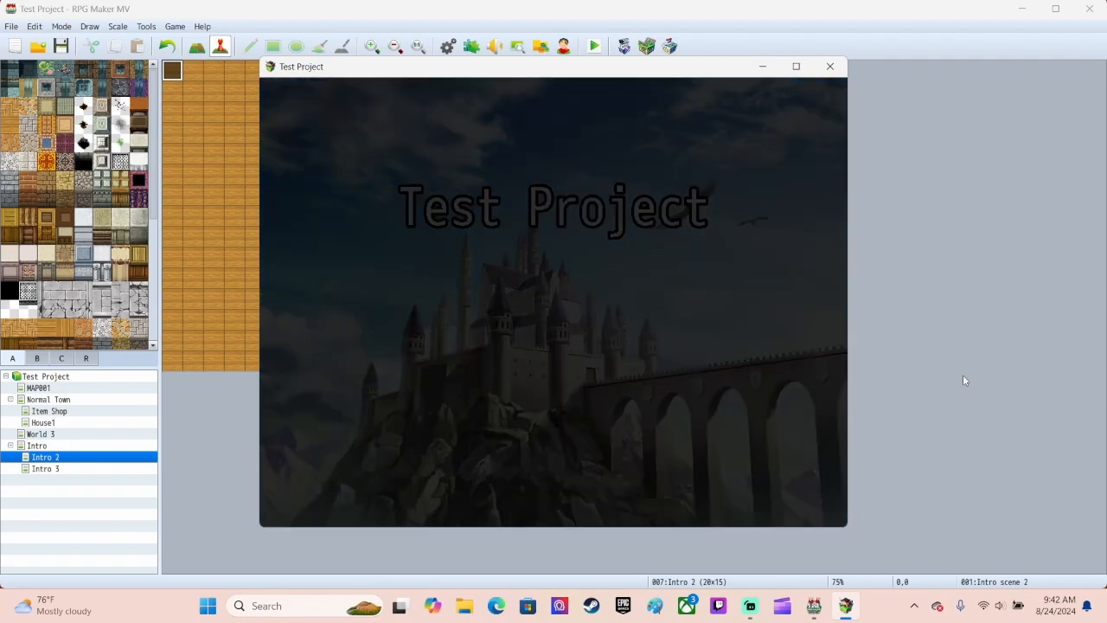
key("Return")
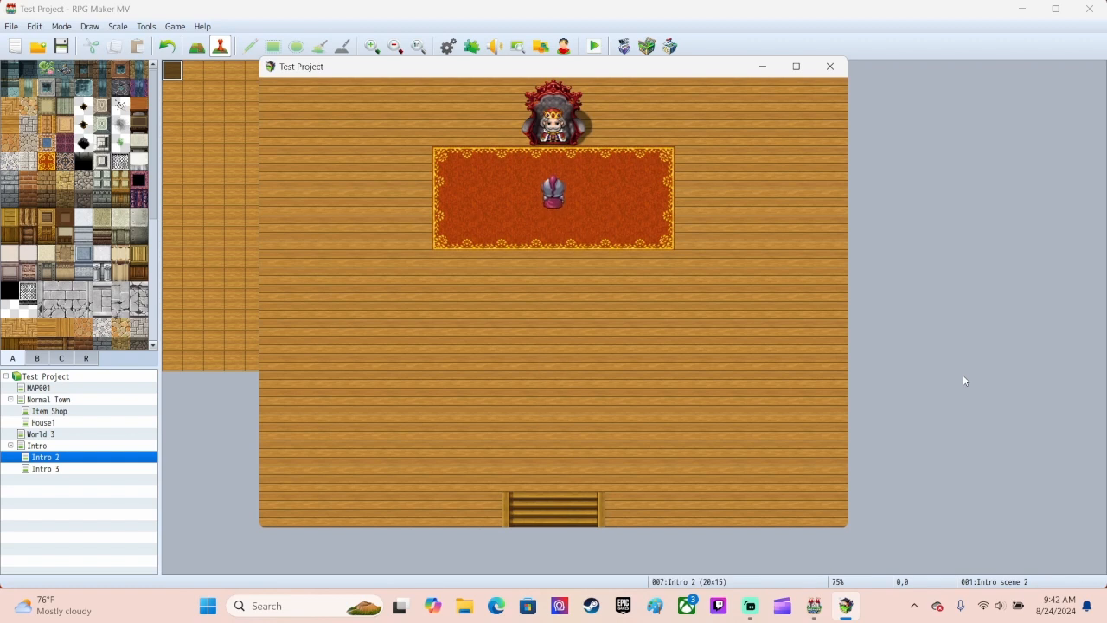
left_click(829, 68)
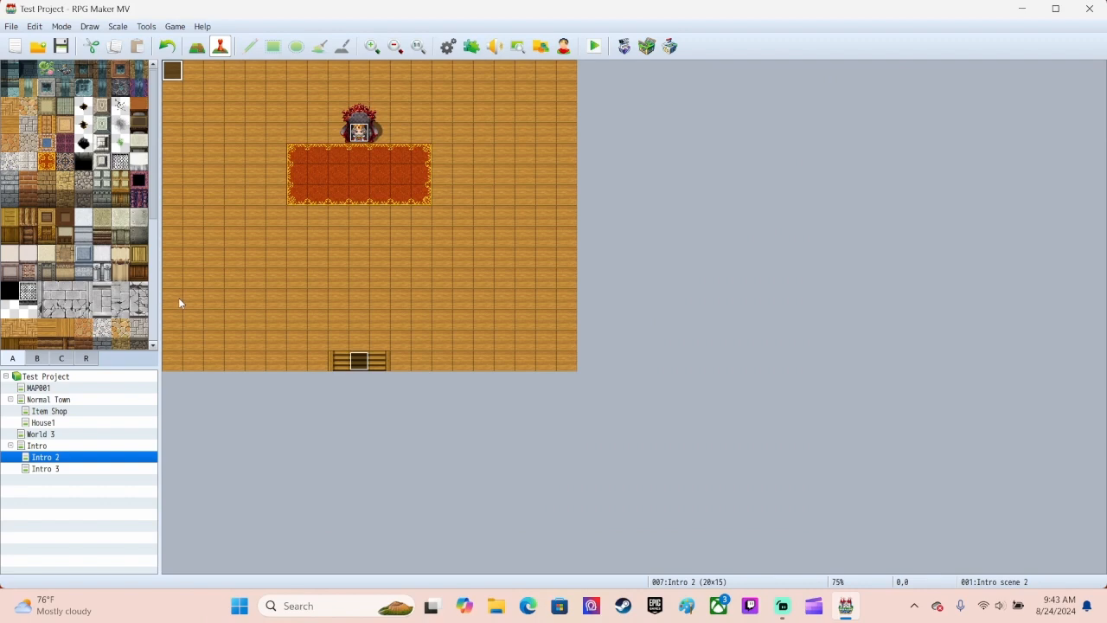
Add a Show Text command after the Guard's route reading "Is everyone here?...", centered with leading spaces, and preview the message.
double_click(173, 72)
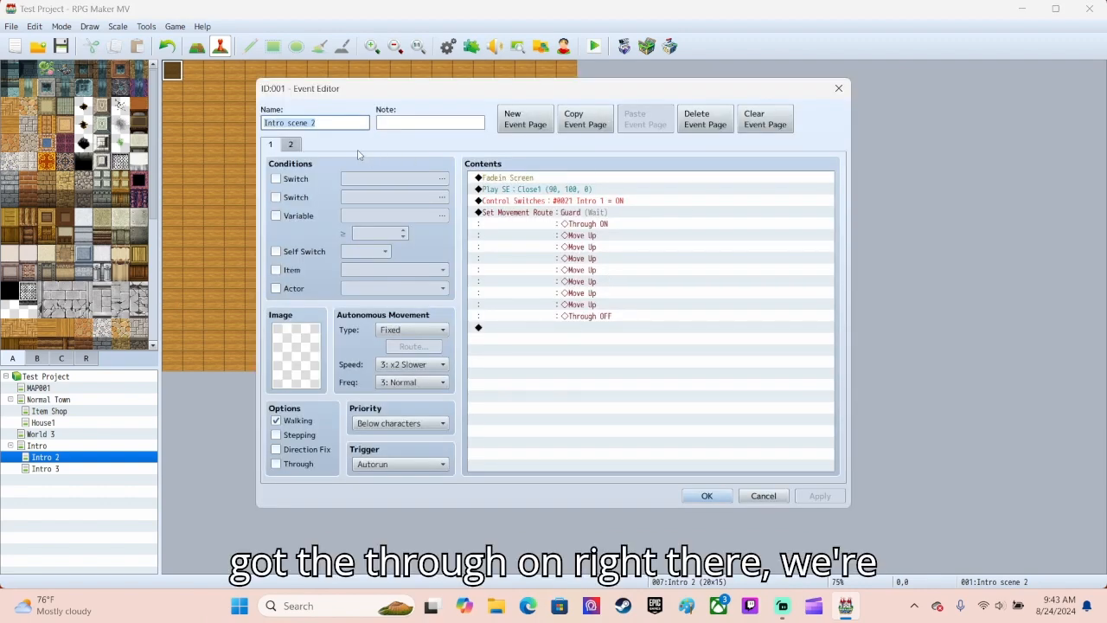
left_click(517, 330)
double_click(516, 330)
left_click(550, 180)
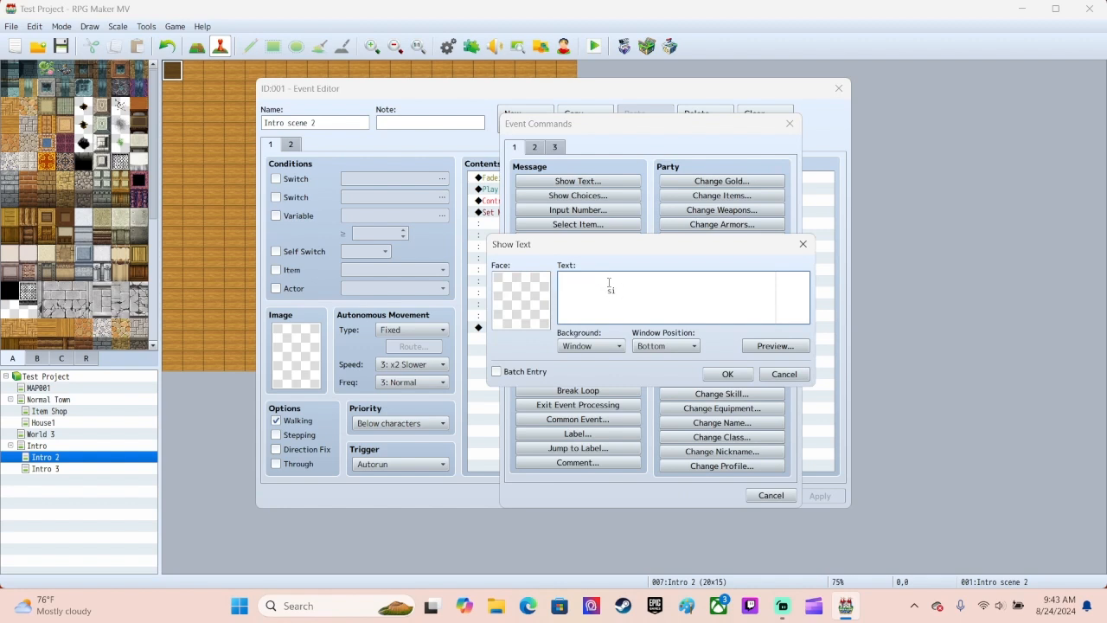
type("Is ")
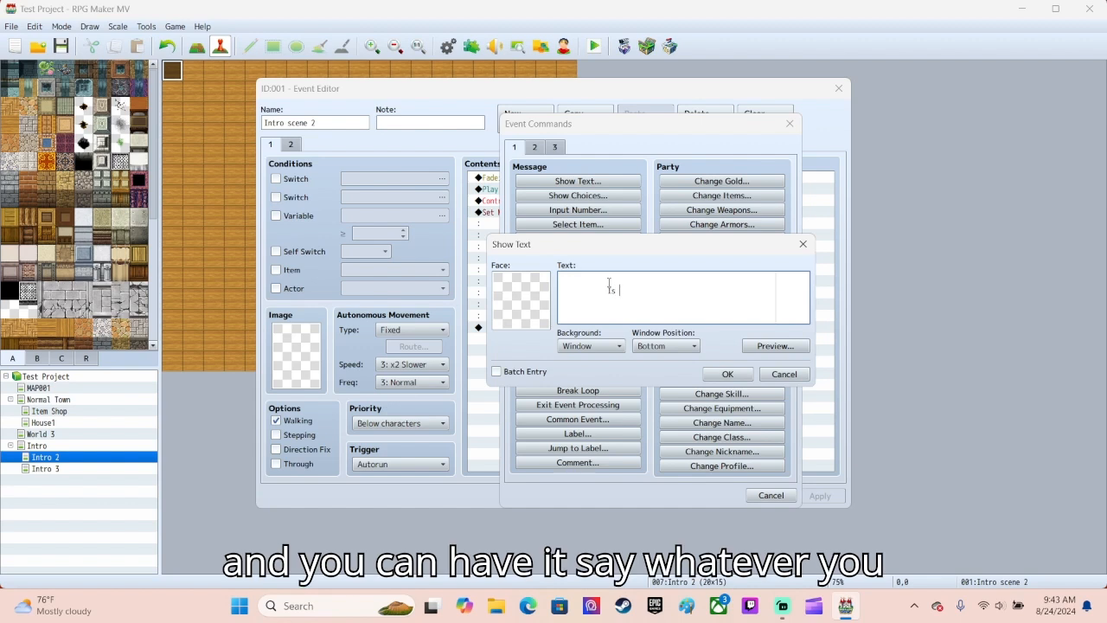
type("i")
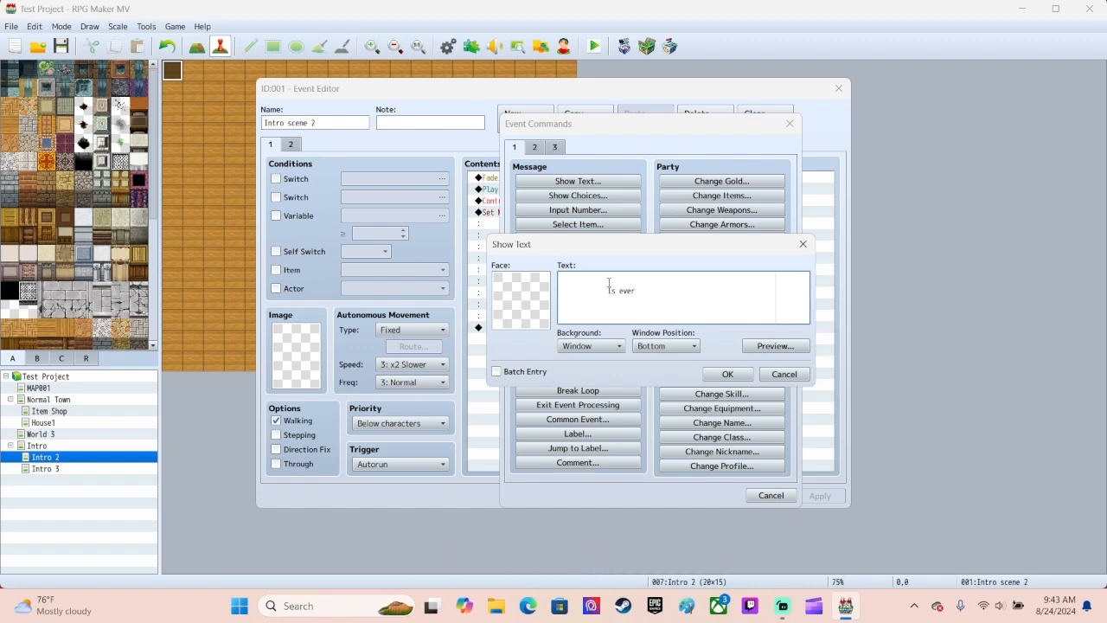
type("veryone here?...")
left_click(600, 292)
left_click(767, 350)
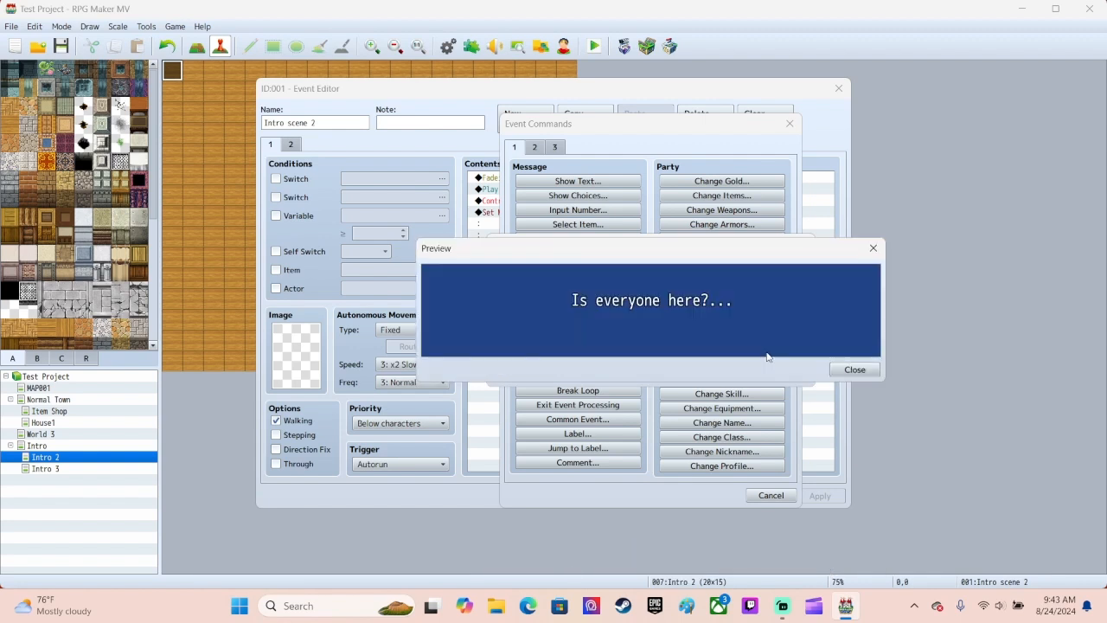
left_click(833, 370)
Set the "Is everyone here?..." message to the Middle window position with the Window background, and confirm the Show Text command.
left_click(672, 348)
left_click(660, 372)
left_click(613, 348)
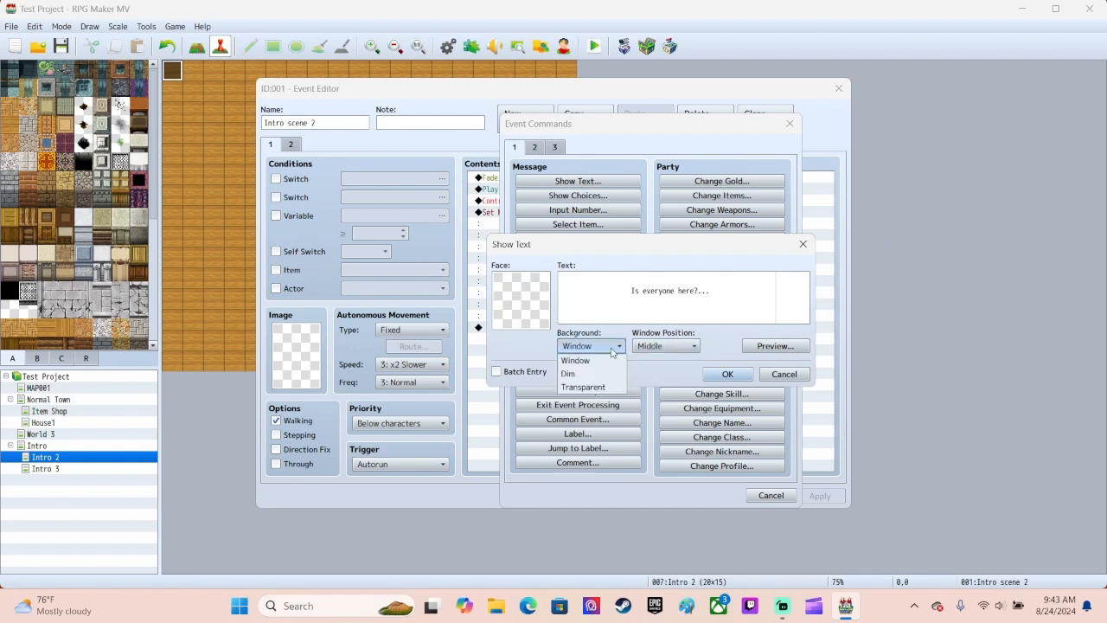
left_click(576, 360)
left_click(728, 373)
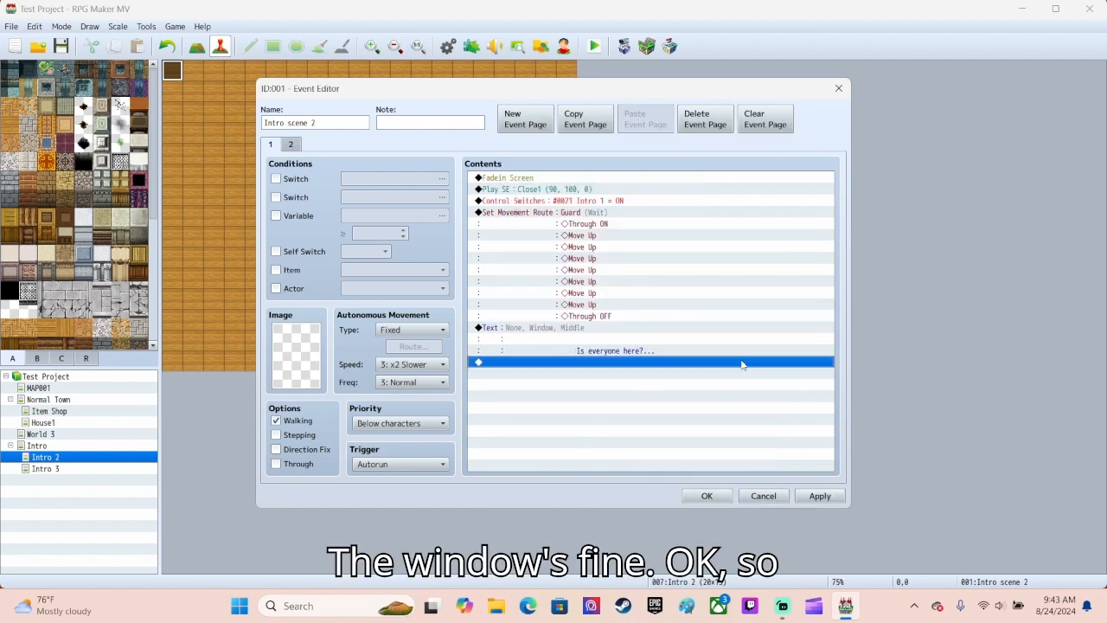
Edit the "Is everyone here?..." message to show the bearded king's face from People3.
double_click(552, 330)
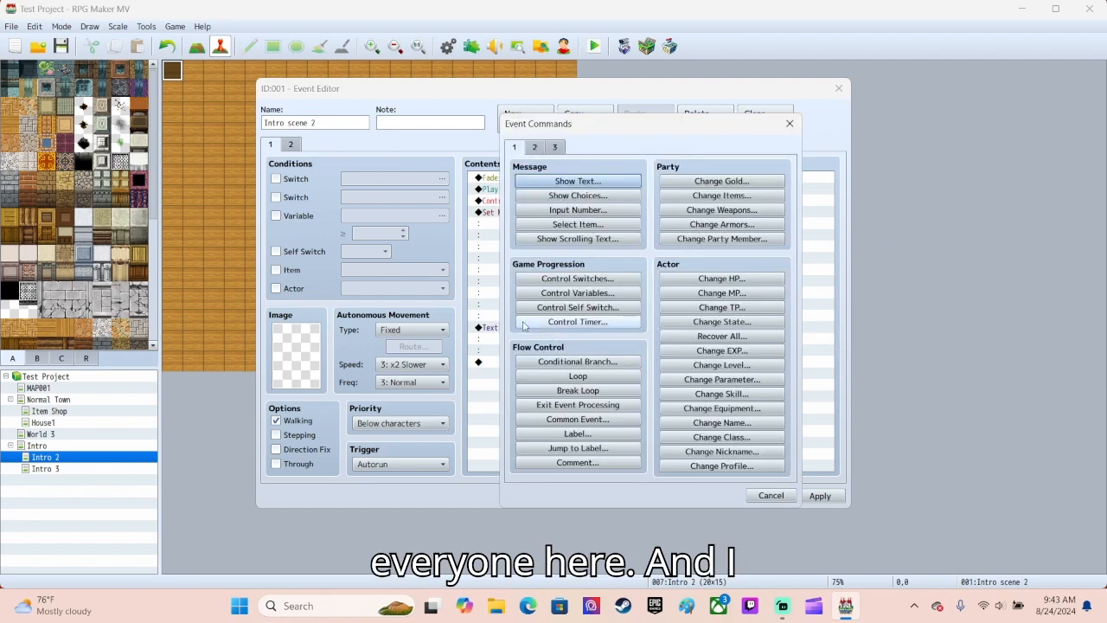
left_click(791, 123)
right_click(589, 332)
left_click(610, 337)
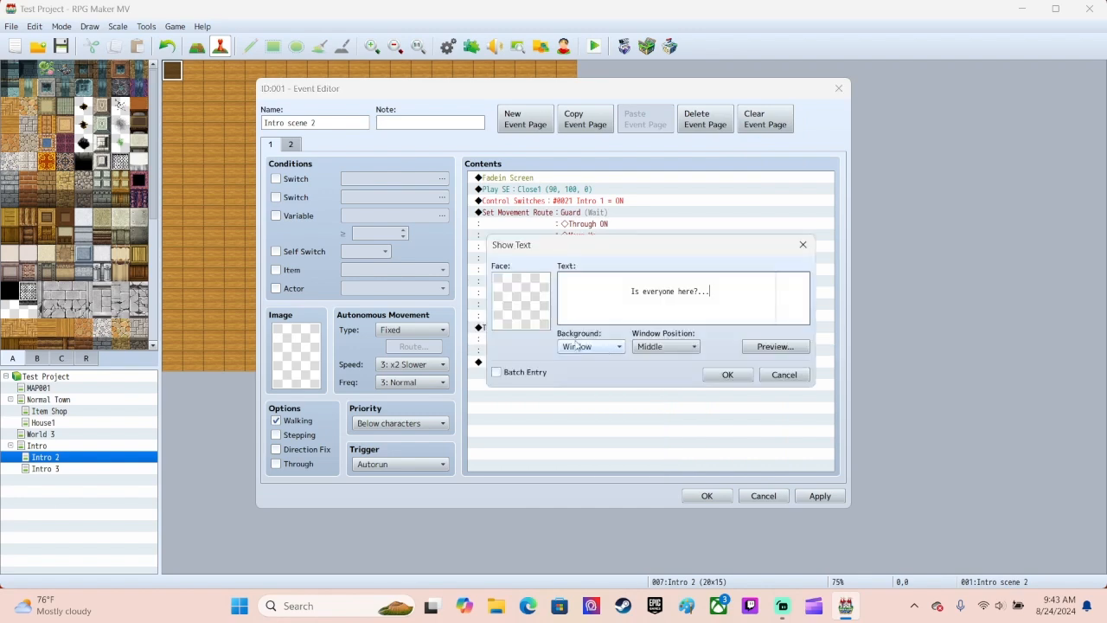
double_click(511, 314)
left_click(475, 306)
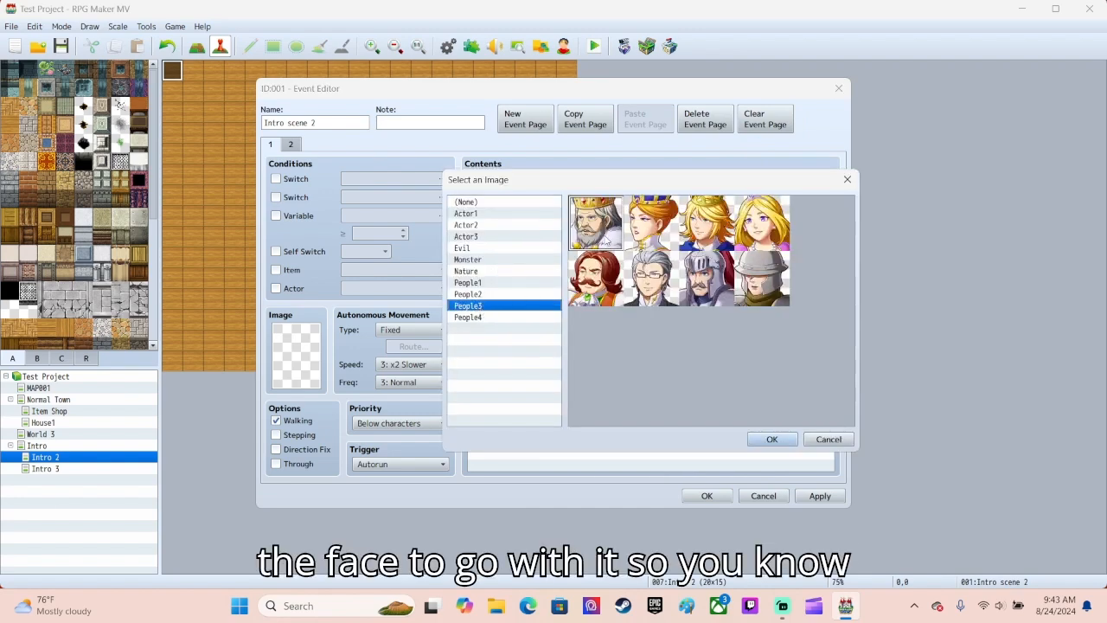
left_click(762, 439)
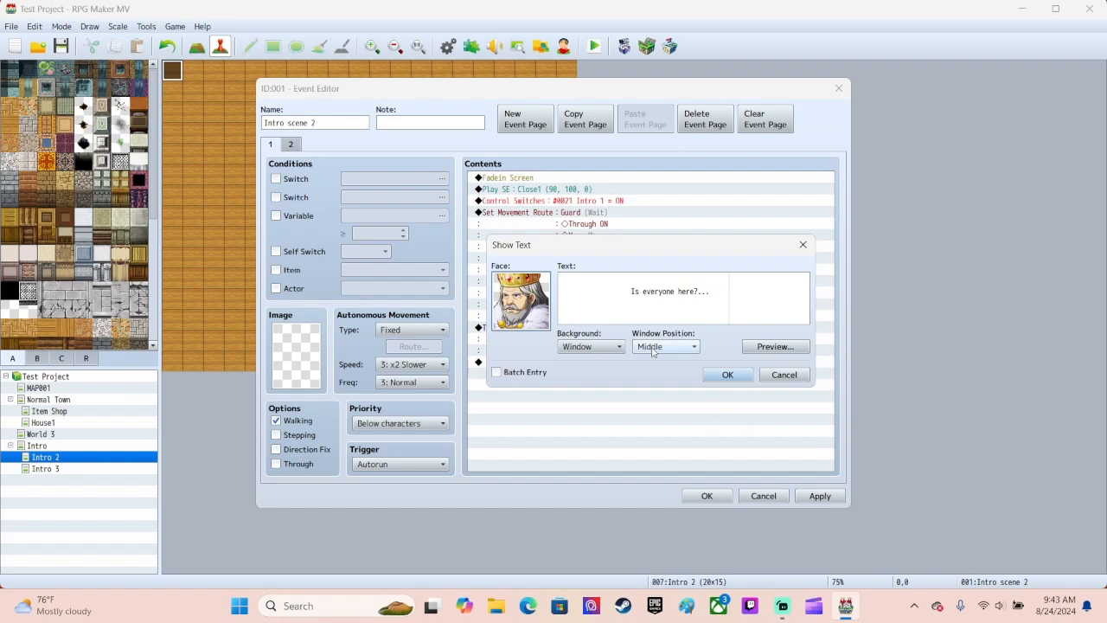
left_click(725, 375)
Add a Show Text command after the king's message reading "Yes sir." with the plumed-helmet knight's face from People3.
left_click(529, 365)
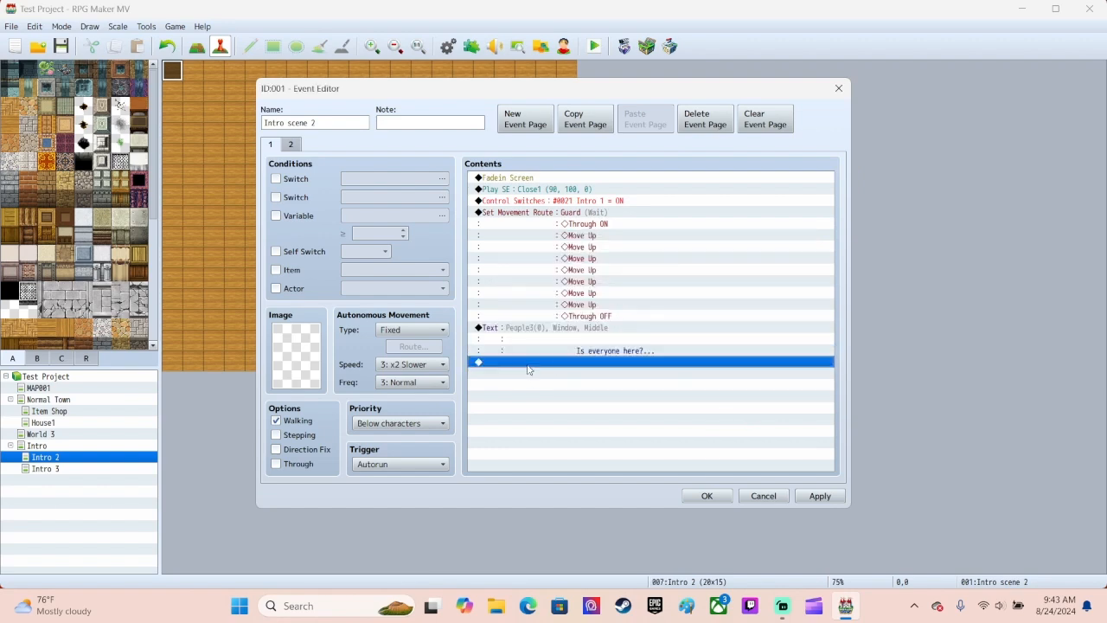
double_click(528, 364)
left_click(562, 179)
double_click(526, 293)
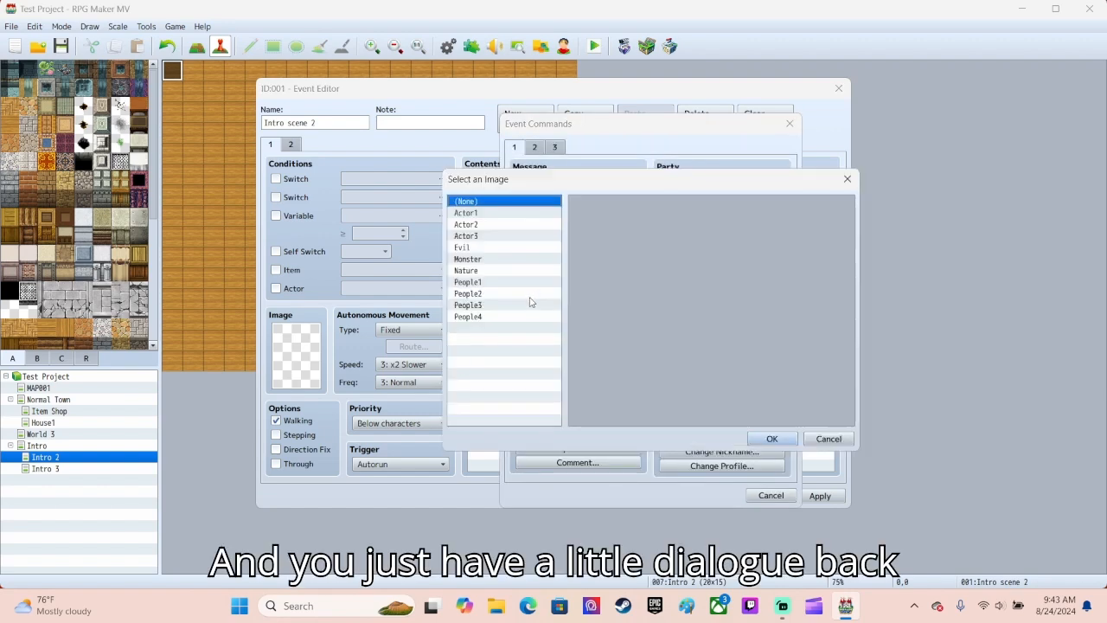
left_click(485, 308)
left_click(729, 281)
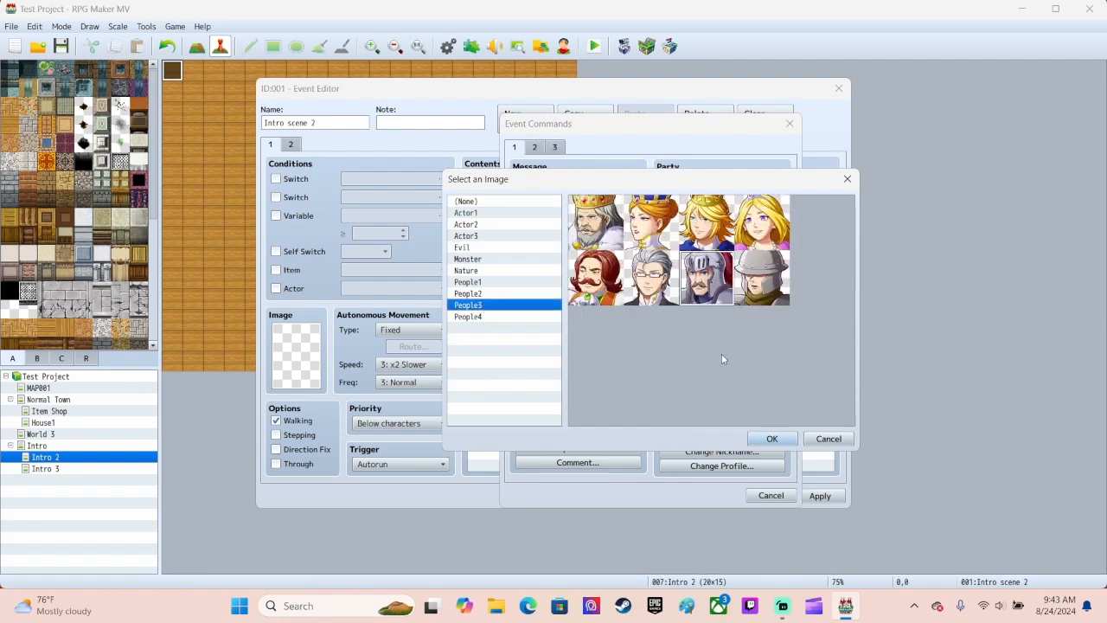
left_click(758, 437)
left_click(645, 288)
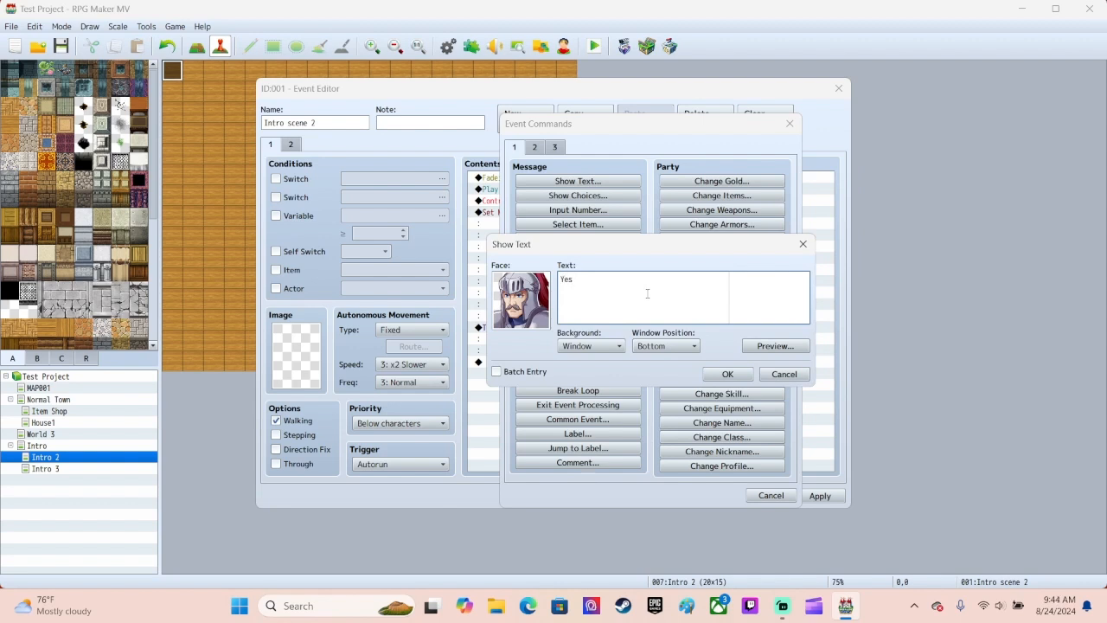
type("Yes sir")
left_click(726, 373)
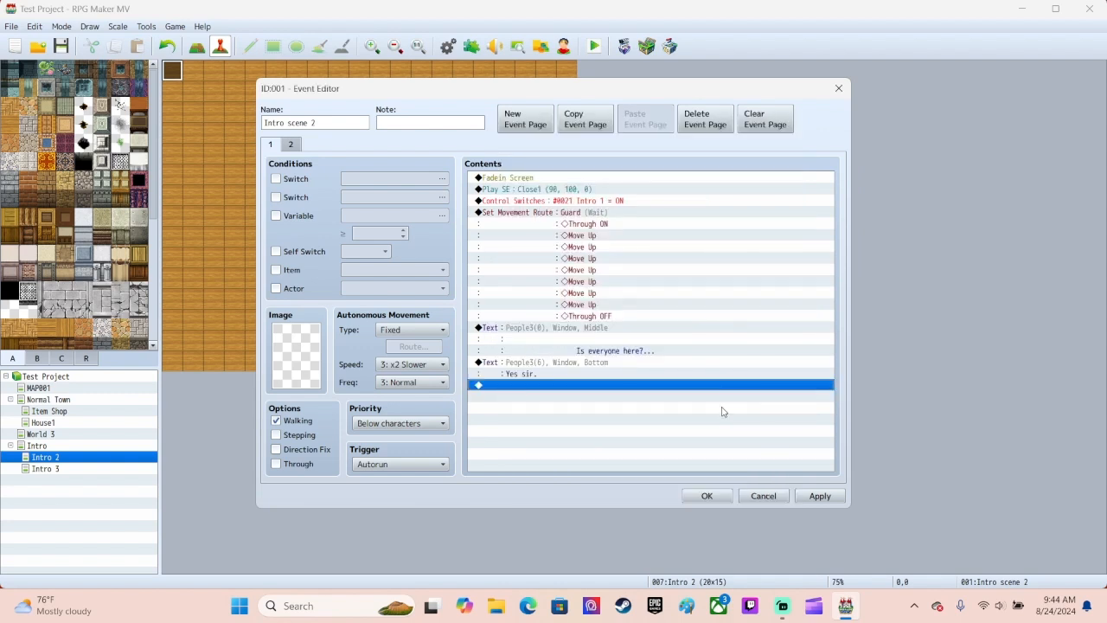
Change the window position of the king's "Is everyone here?..." message to Bottom.
right_click(594, 338)
left_click(616, 352)
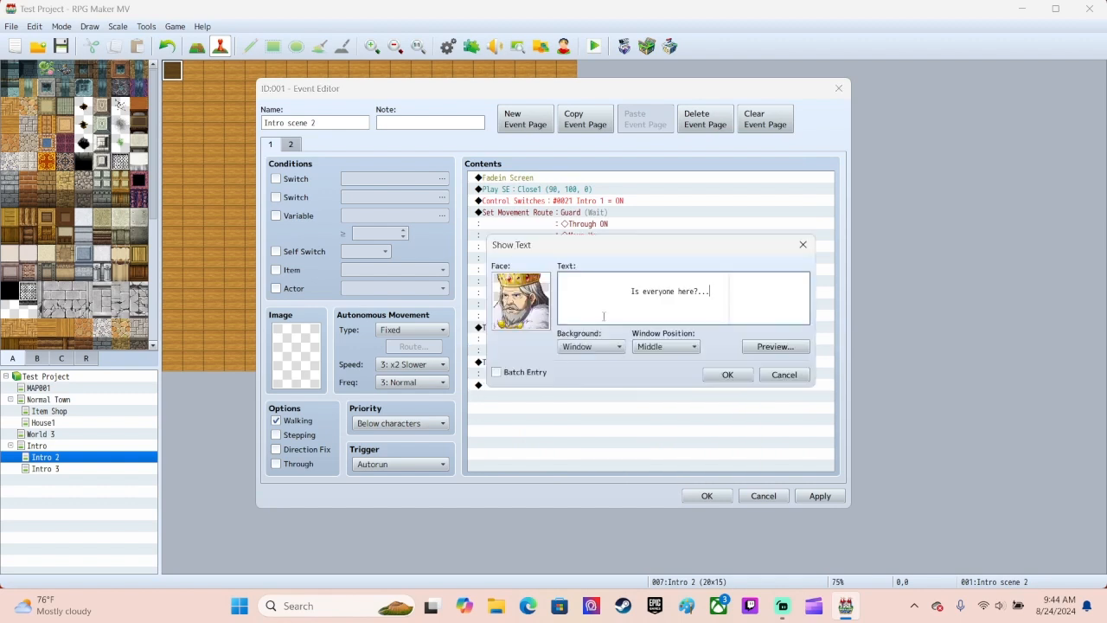
left_click(662, 346)
left_click(656, 388)
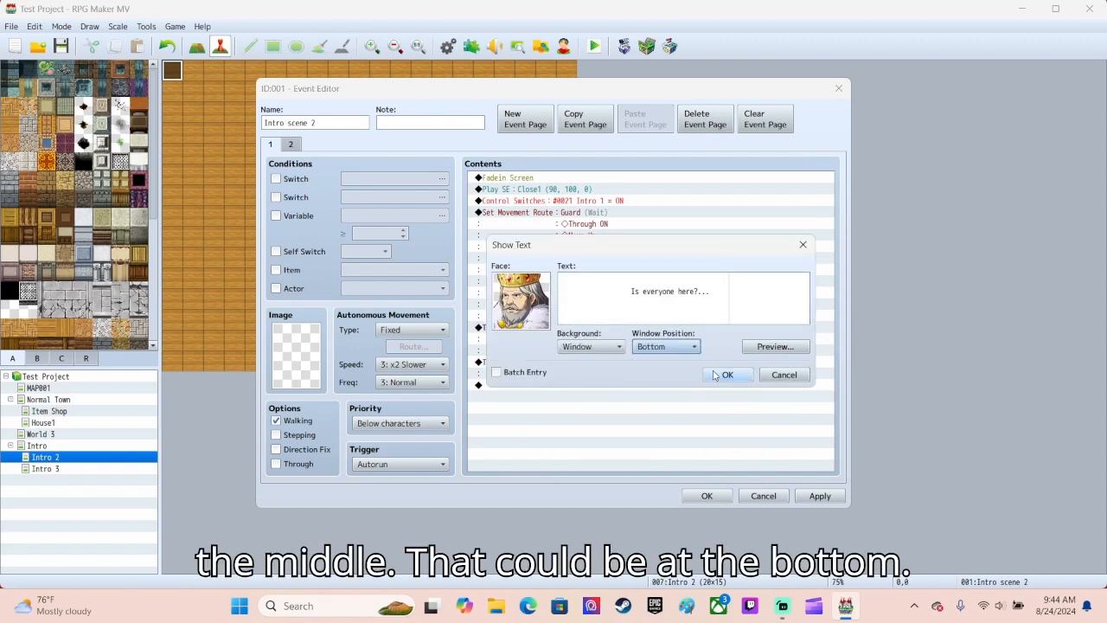
left_click(713, 374)
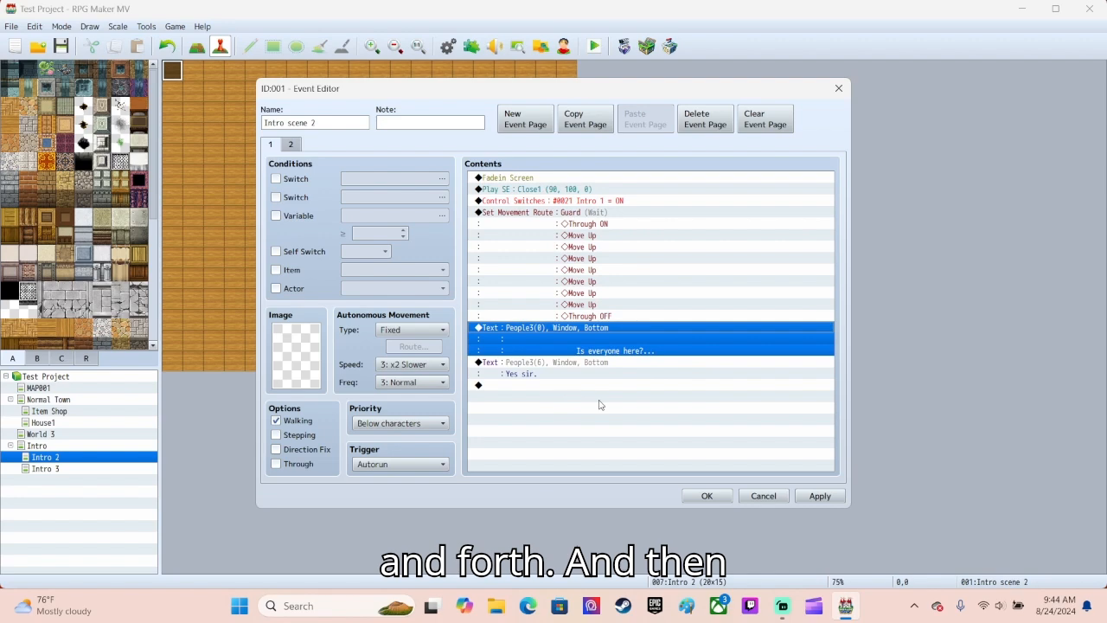
Add a Control Switches command after "Yes sir." that turns ON switch 0040, named Intro 2, and confirm the event.
double_click(529, 385)
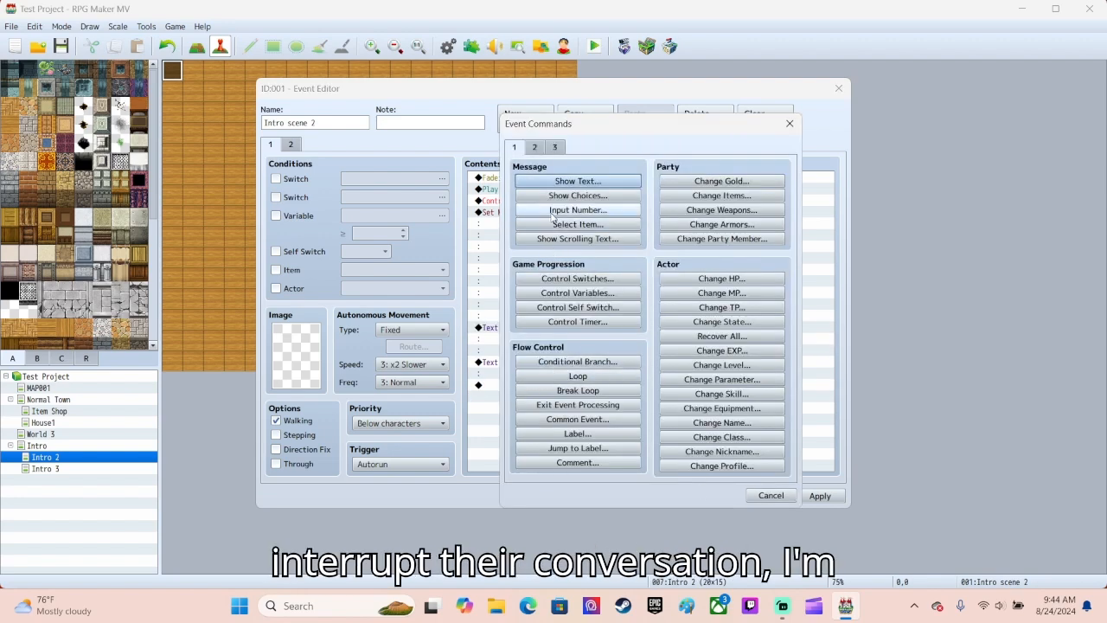
left_click(535, 148)
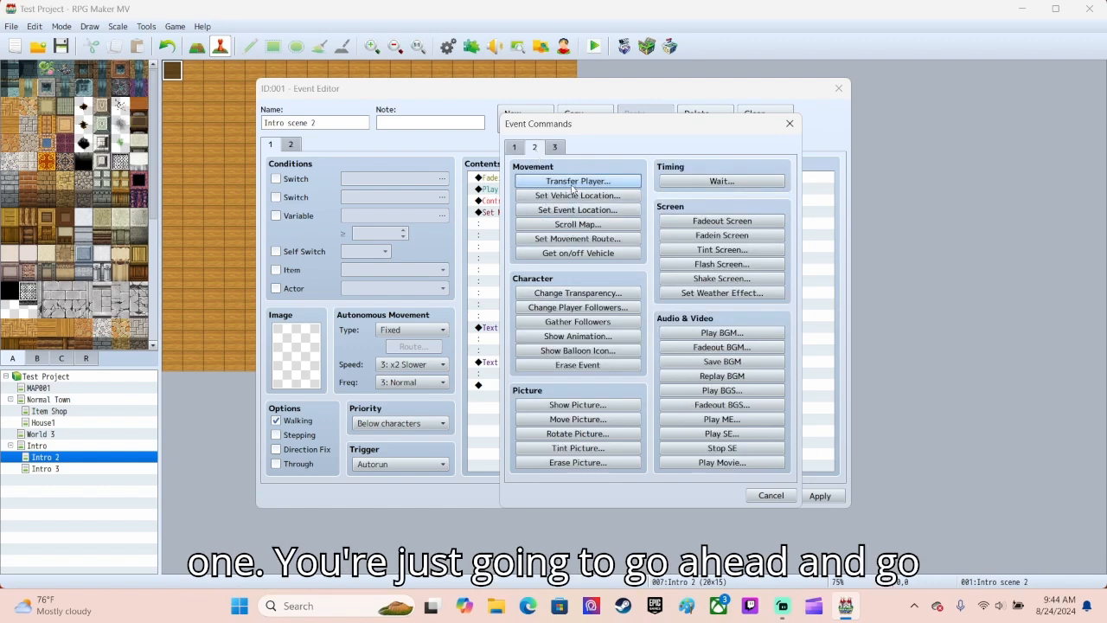
left_click(515, 148)
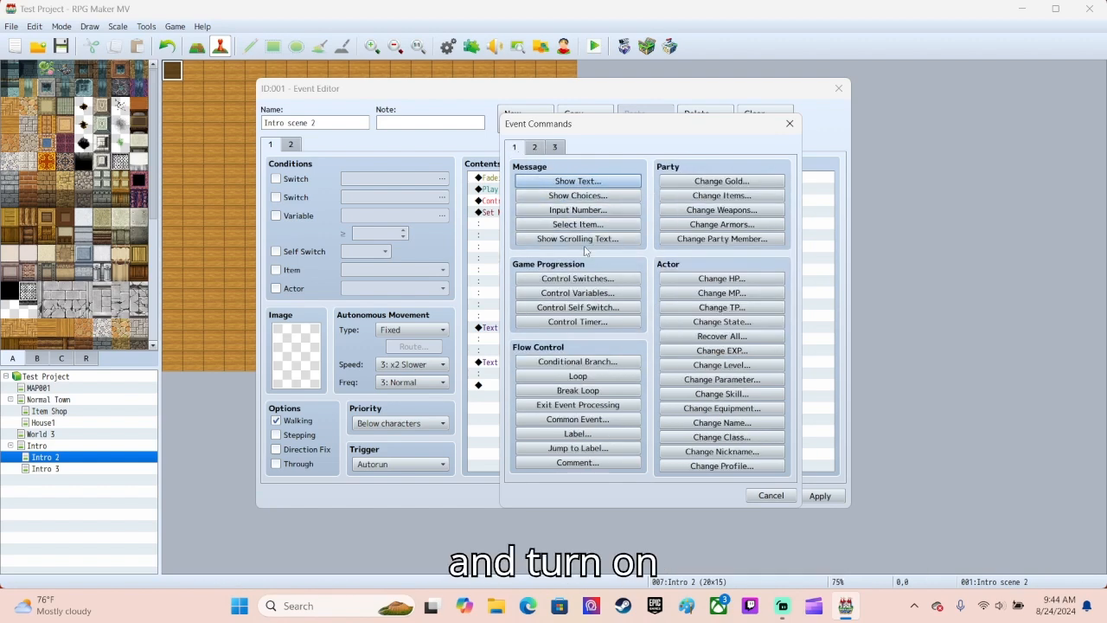
left_click(580, 279)
left_click(675, 289)
left_click(656, 205)
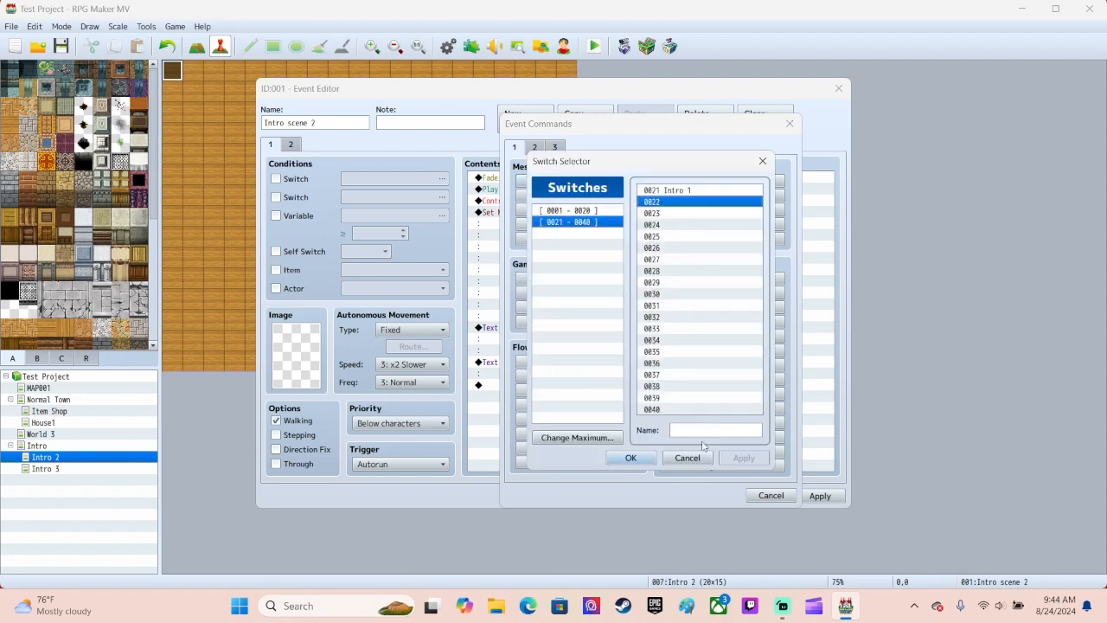
left_click(701, 410)
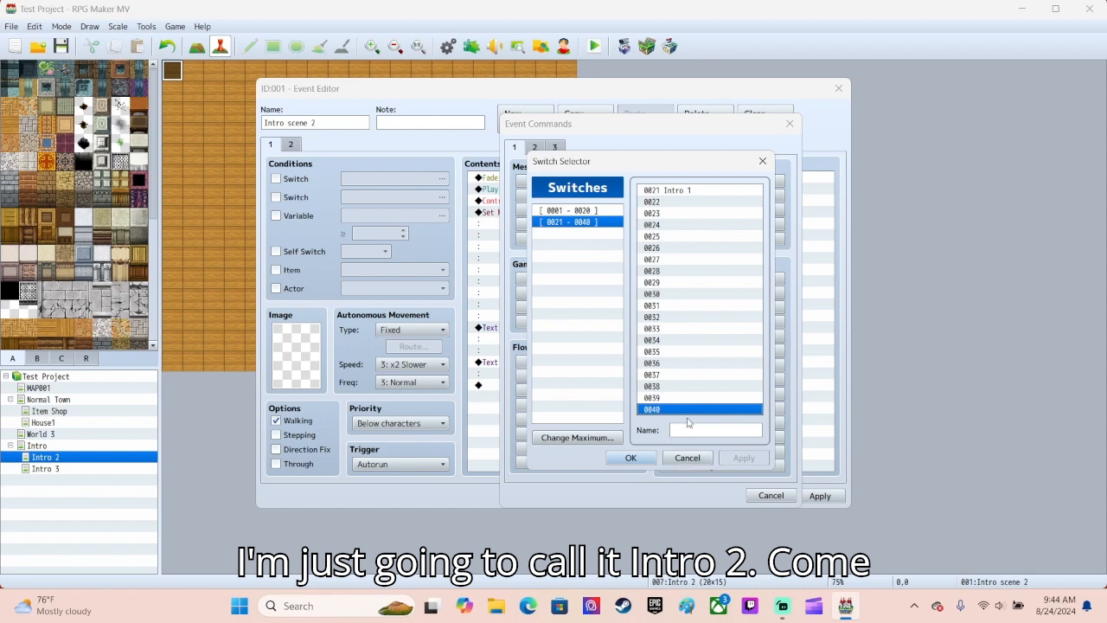
left_click(691, 429)
type("Intro 2")
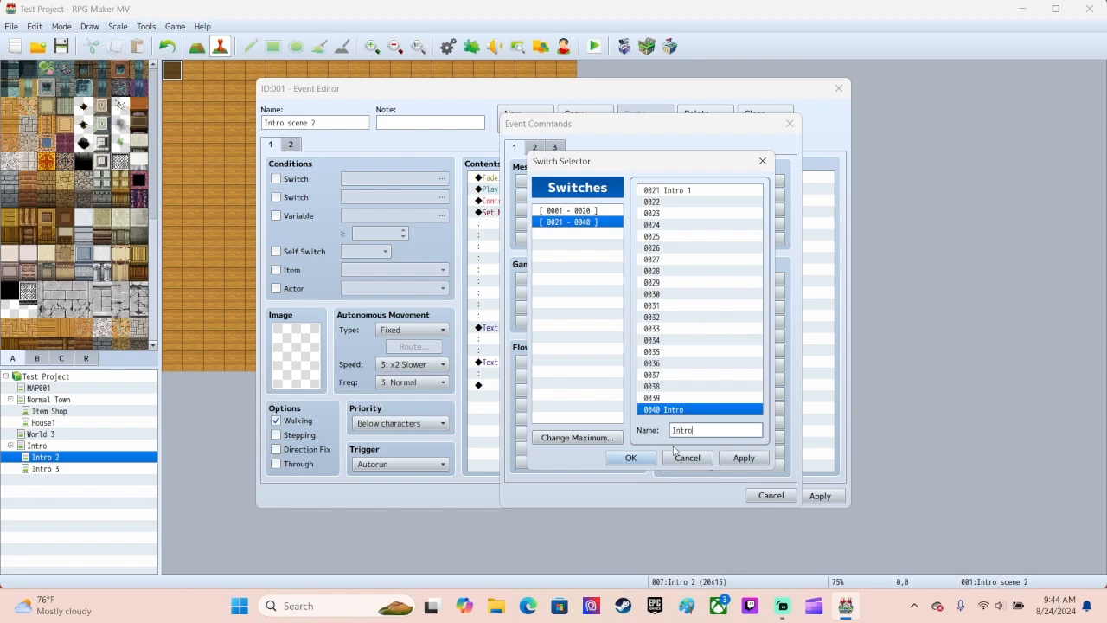
left_click(631, 457)
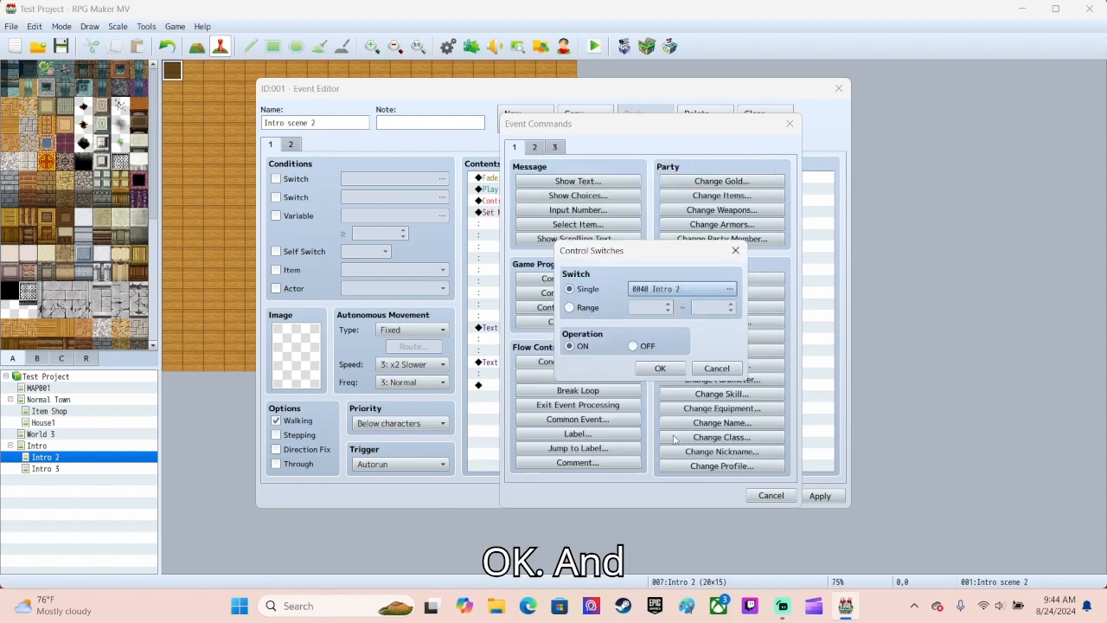
left_click(660, 369)
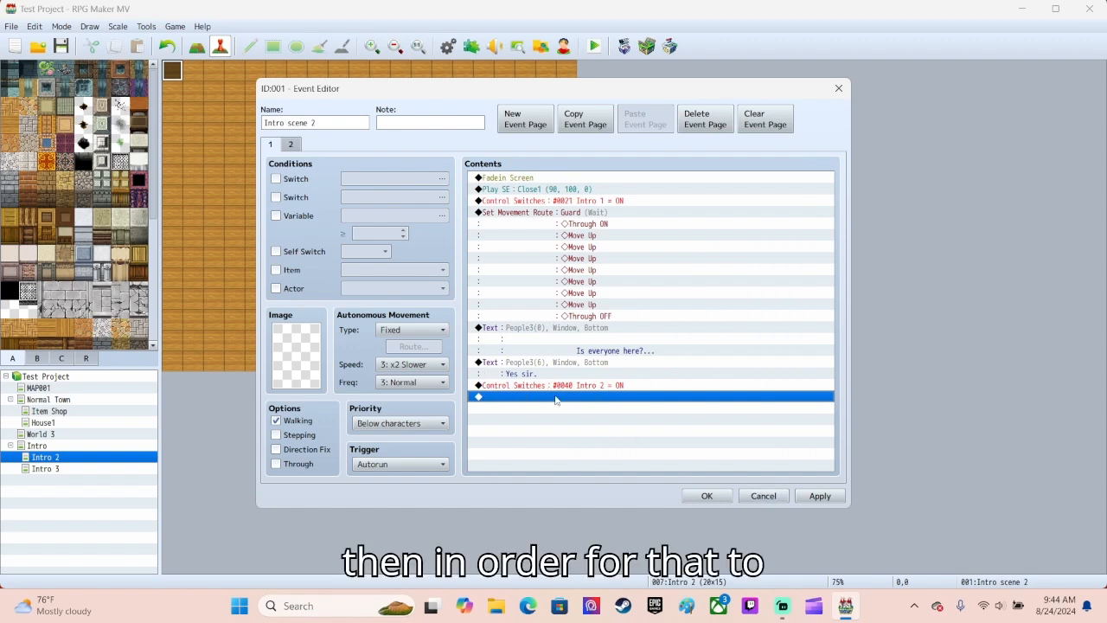
left_click(715, 498)
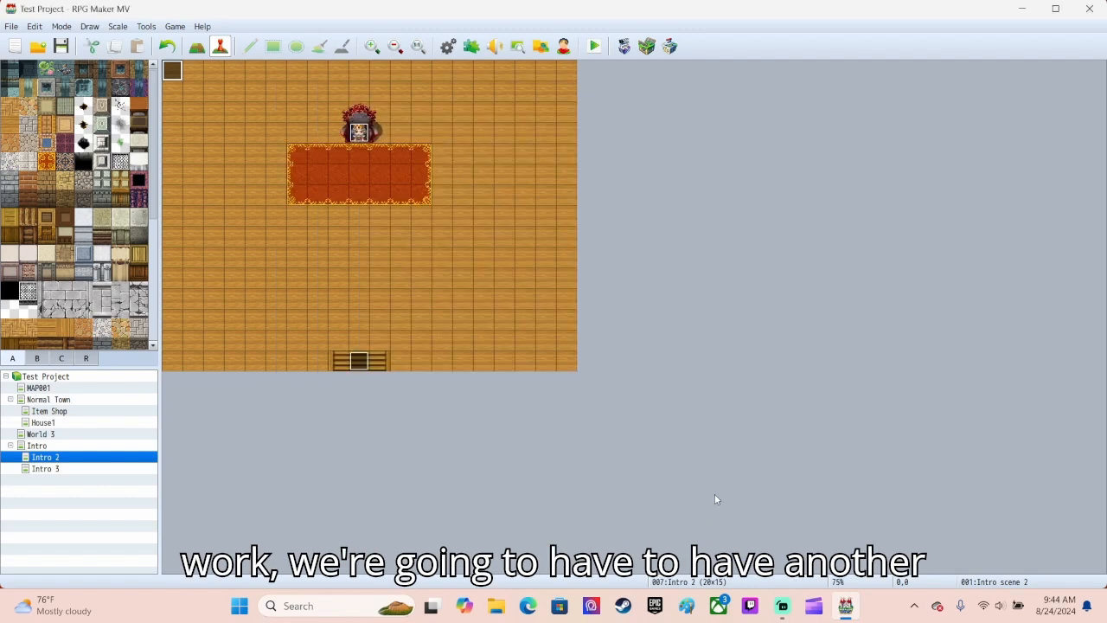
Create an event named "guard 2" beside the entrance stairs, with a second page using the back-facing grey-helmeted guard from People3.
double_click(381, 367)
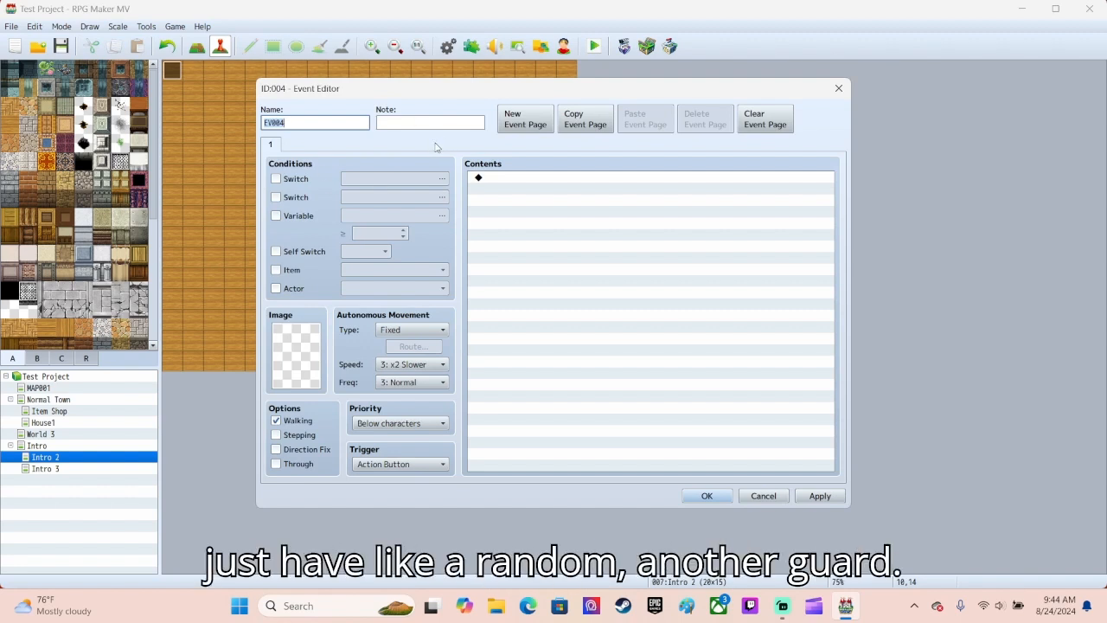
type("gu")
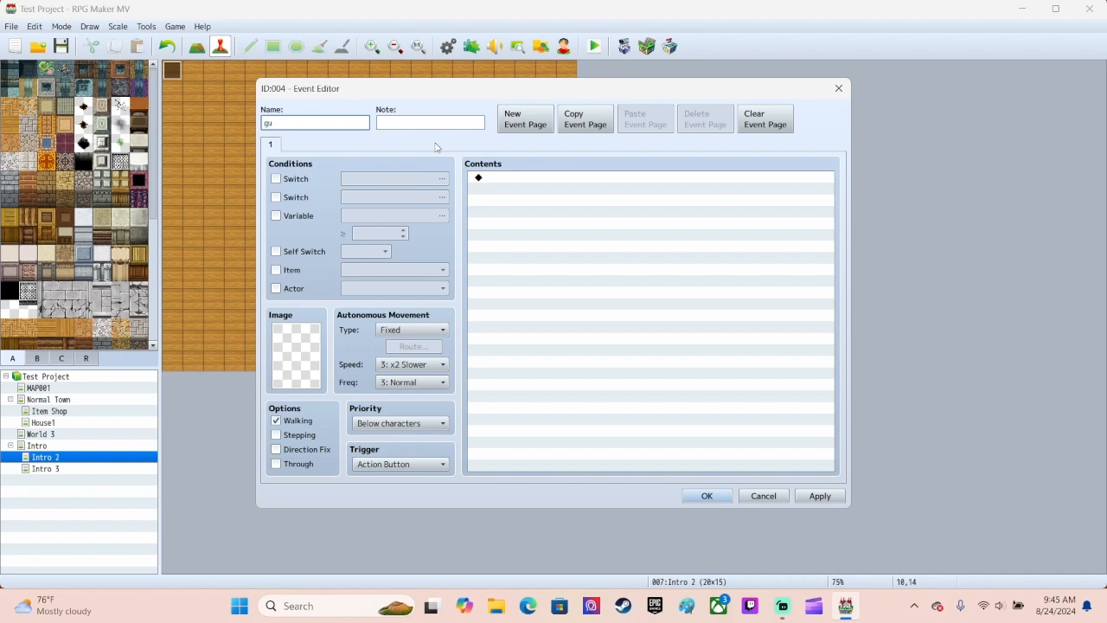
type("ard 2")
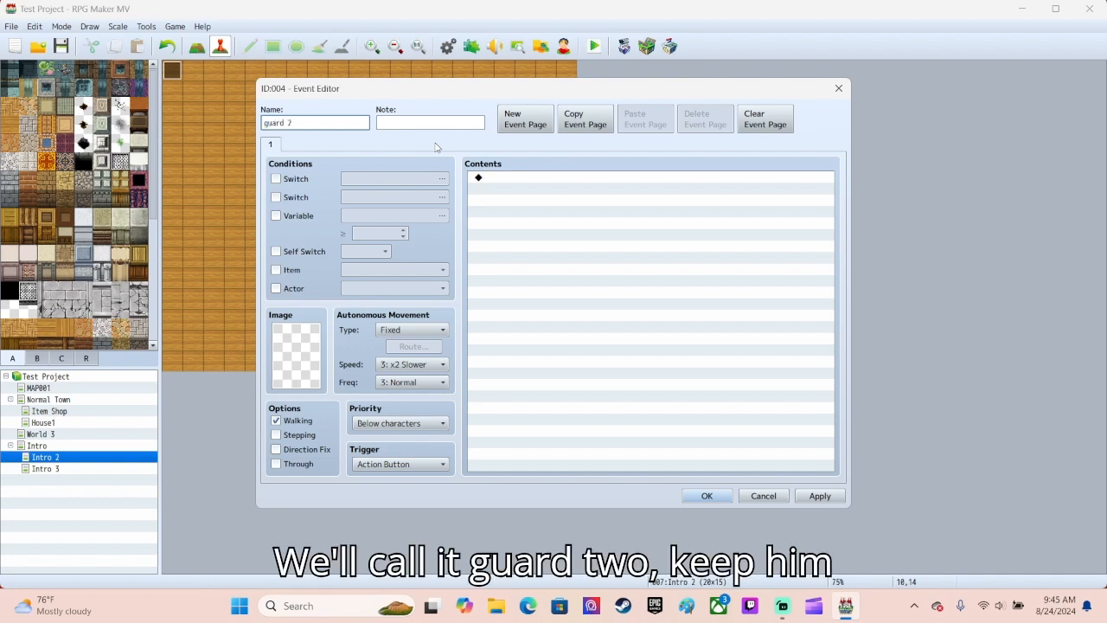
left_click(520, 113)
double_click(298, 364)
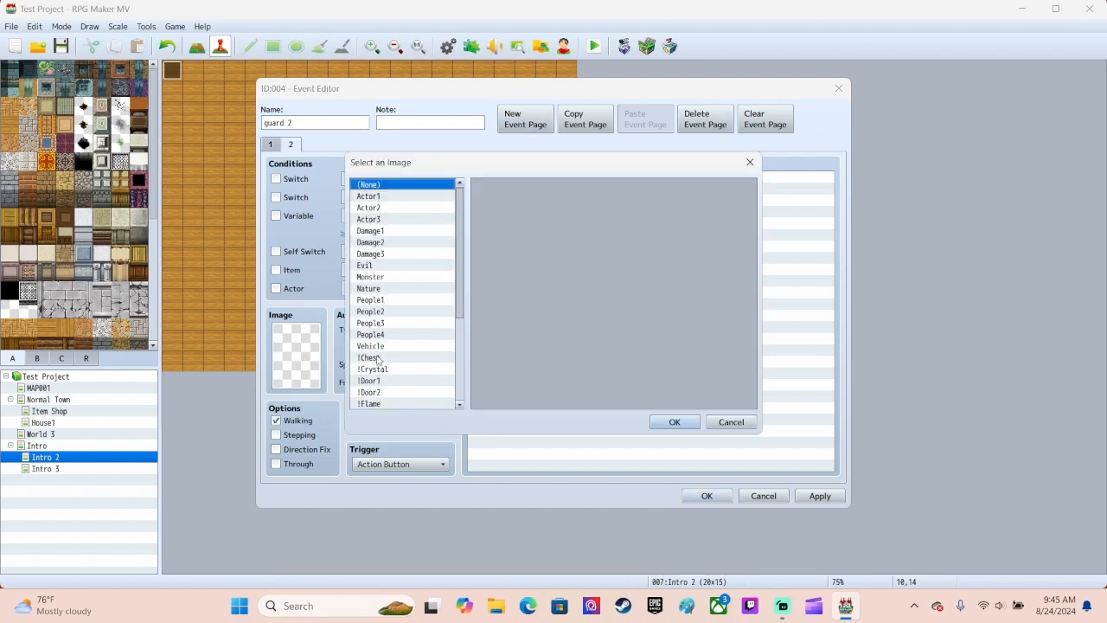
left_click(381, 323)
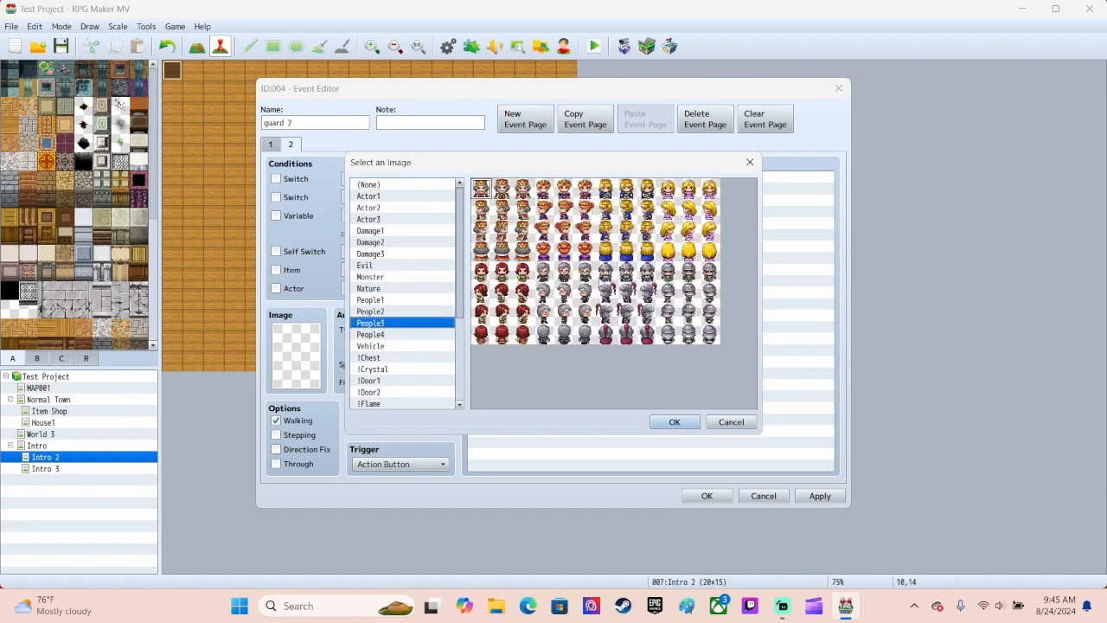
left_click(689, 334)
left_click(676, 421)
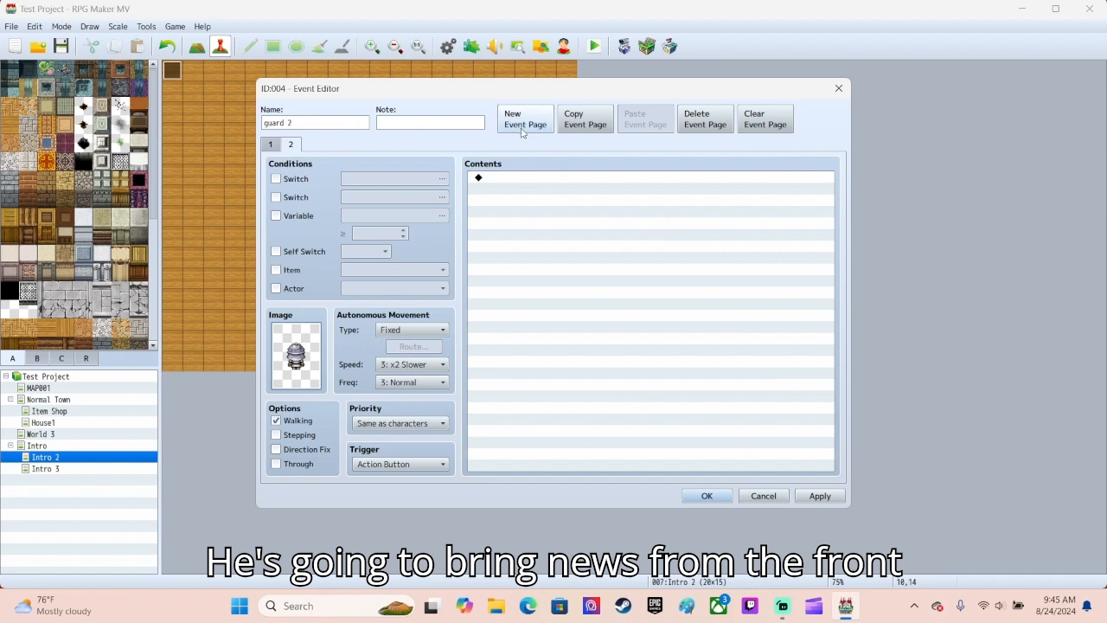
Enable a switch condition on guard 2's second page, name switch 0022 "Intro 2", and clear the name of switch 0040.
left_click(276, 178)
left_click(369, 180)
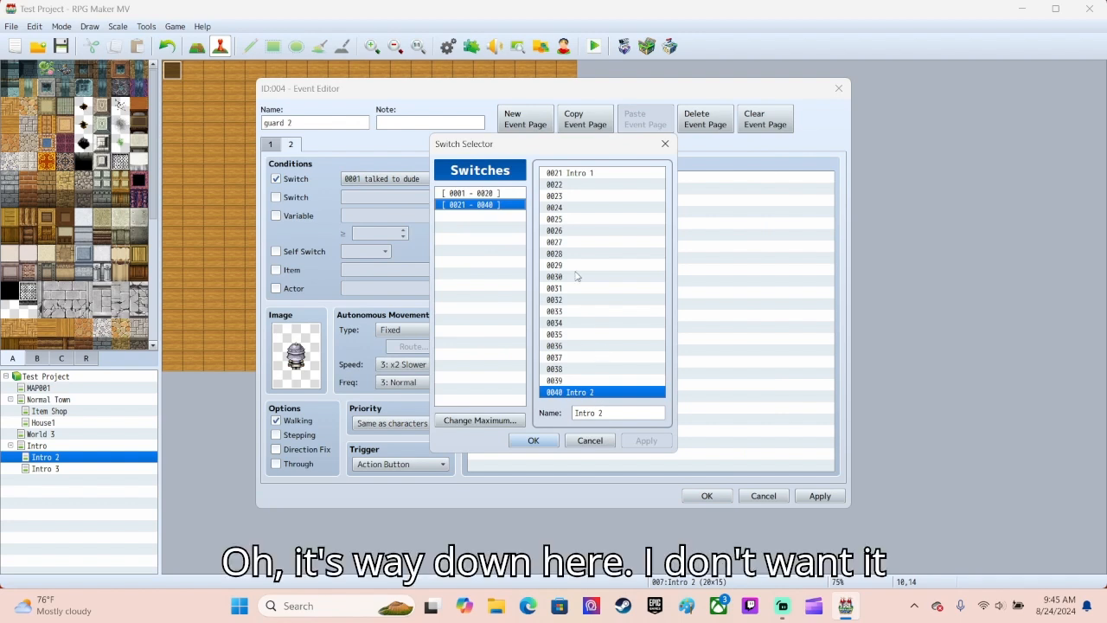
left_click(571, 185)
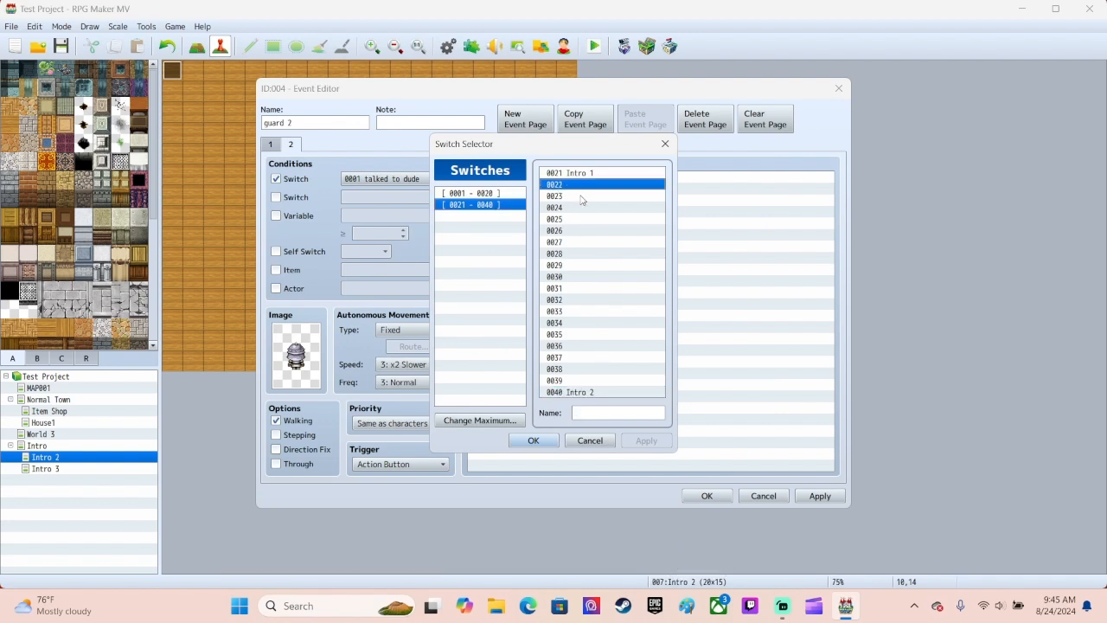
left_click(593, 412)
type("Intro 2")
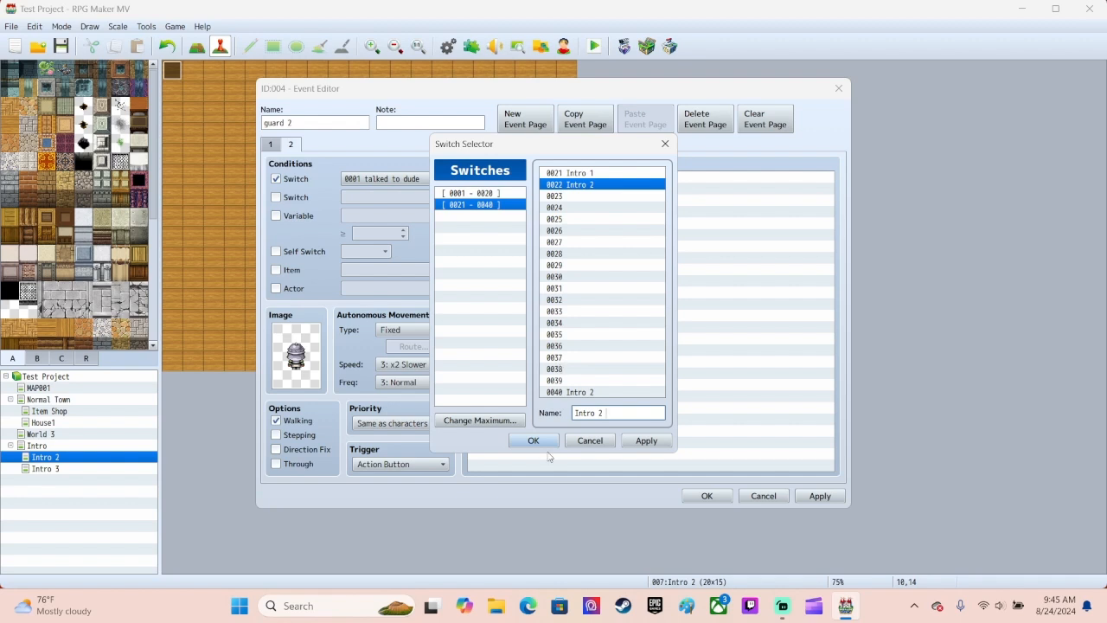
left_click(599, 392)
triple_click(603, 414)
key("BackSpace")
Assign switch 0022 Intro 2 as the condition of guard 2's second page and confirm the event.
left_click(586, 185)
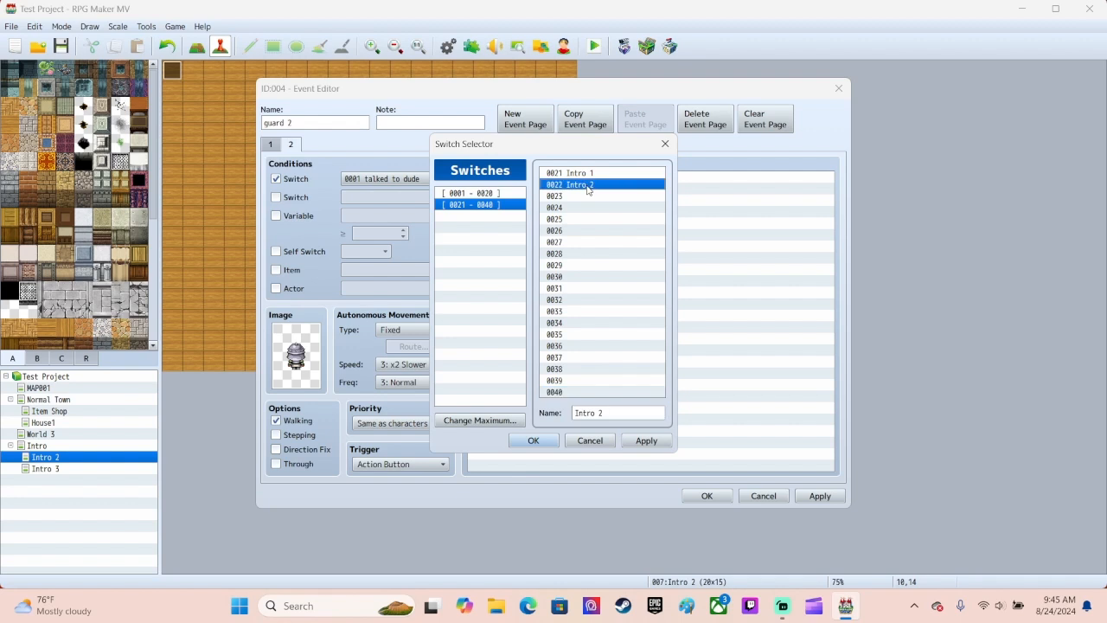
left_click(540, 443)
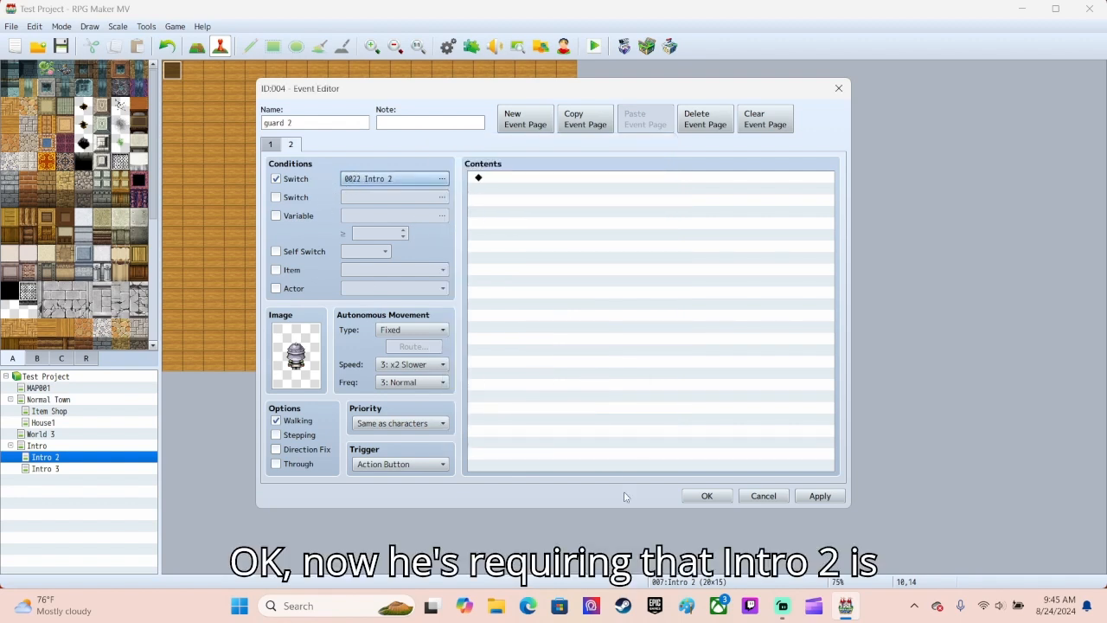
left_click(706, 495)
Add a Play SE command with the Close1 sound at the end of Intro scene 2's first page.
double_click(178, 73)
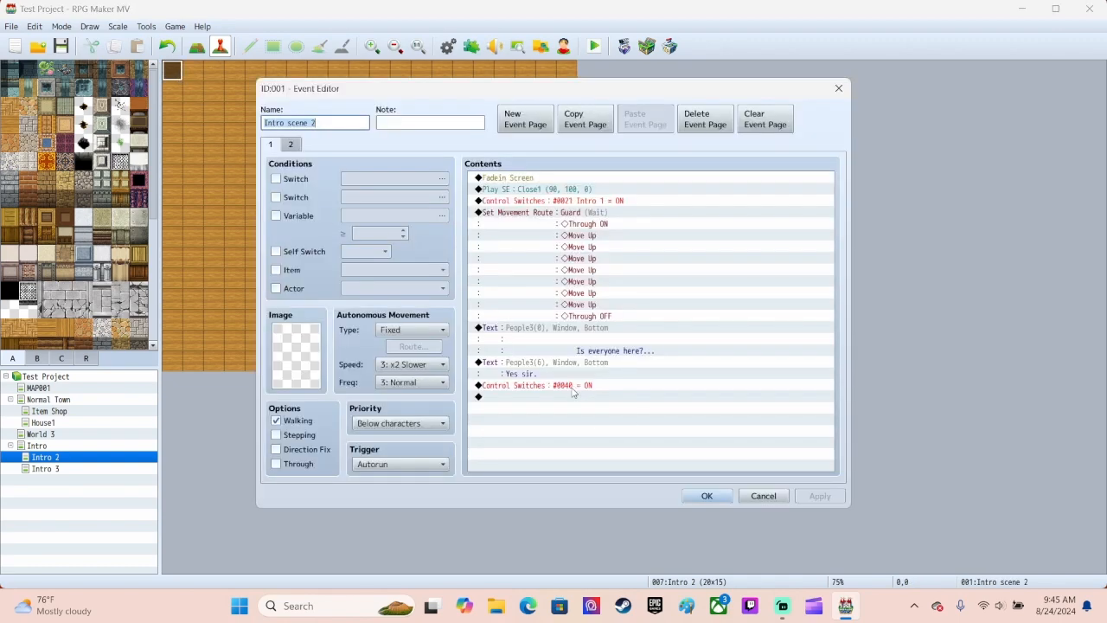
left_click(571, 396)
right_click(571, 396)
left_click(588, 402)
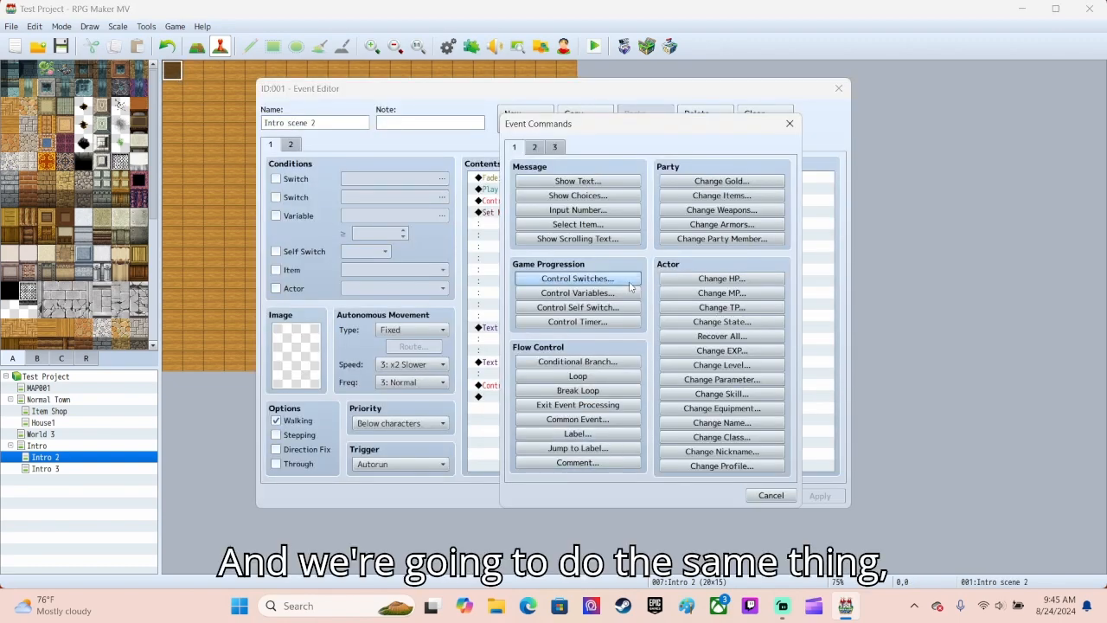
left_click(535, 147)
left_click(702, 434)
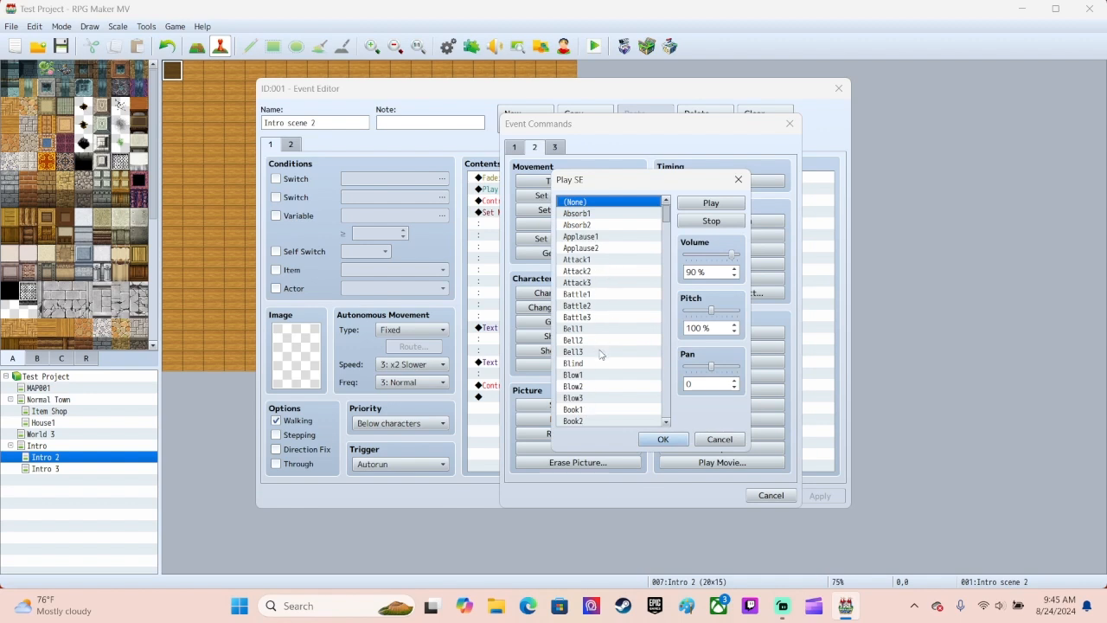
scroll(597, 355, "down", 5)
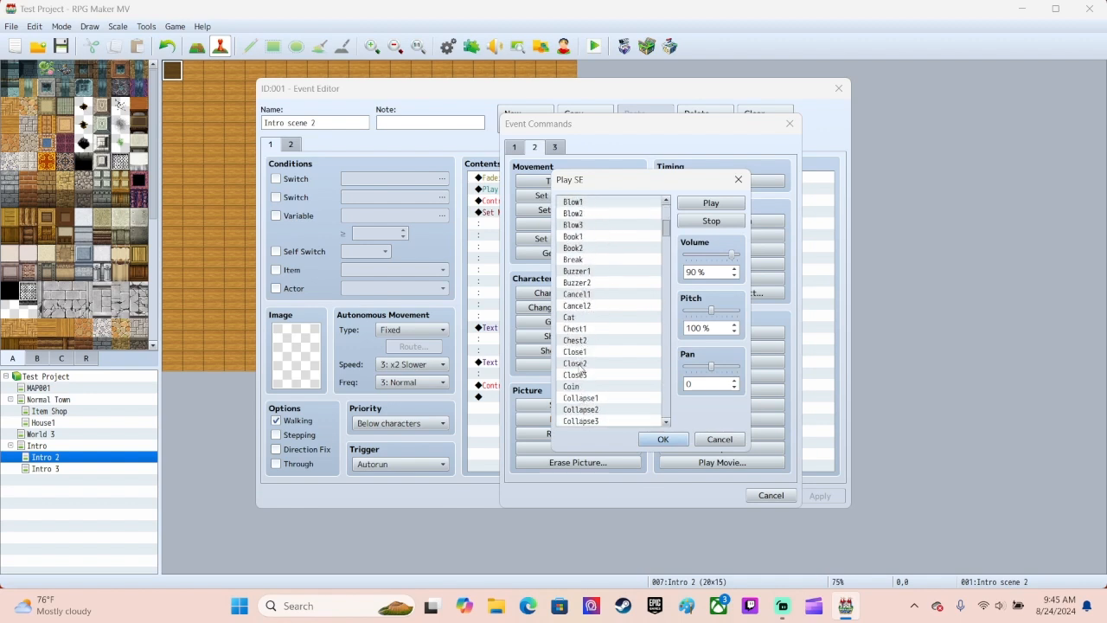
left_click(577, 351)
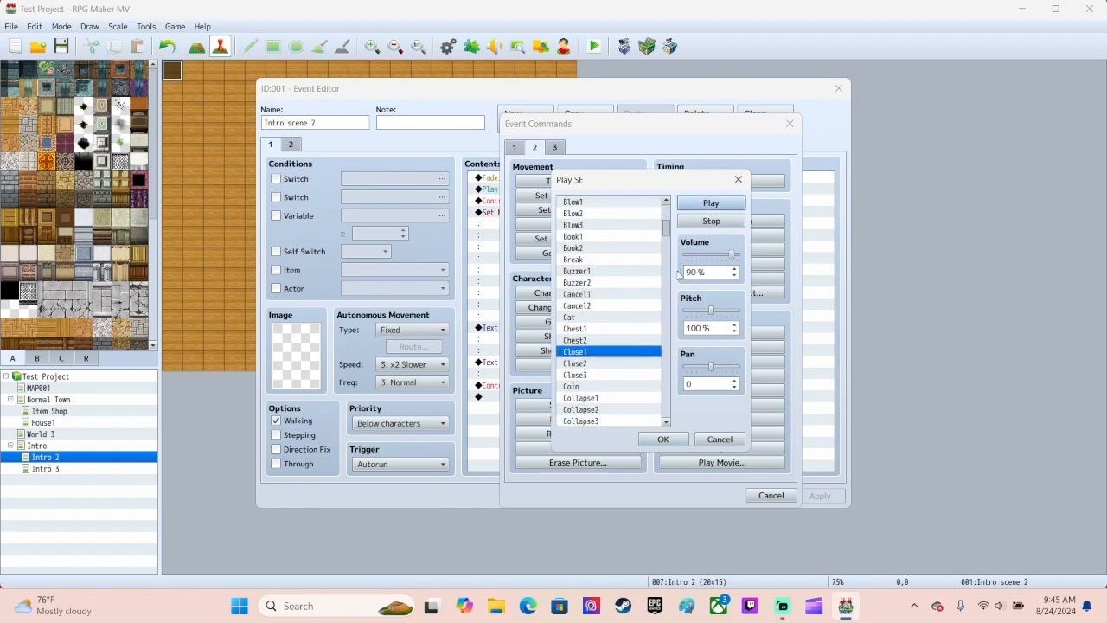
left_click(662, 439)
Start a Set Movement Route command after the sound effect, target guard 2, and change its speed to 5.
right_click(520, 409)
left_click(553, 413)
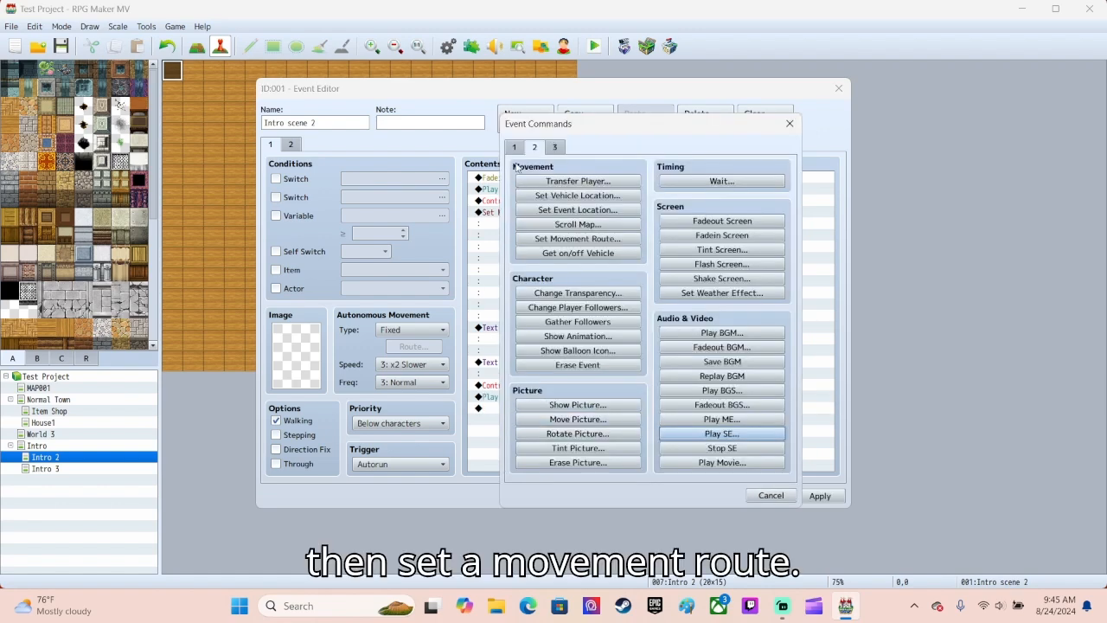
left_click(578, 239)
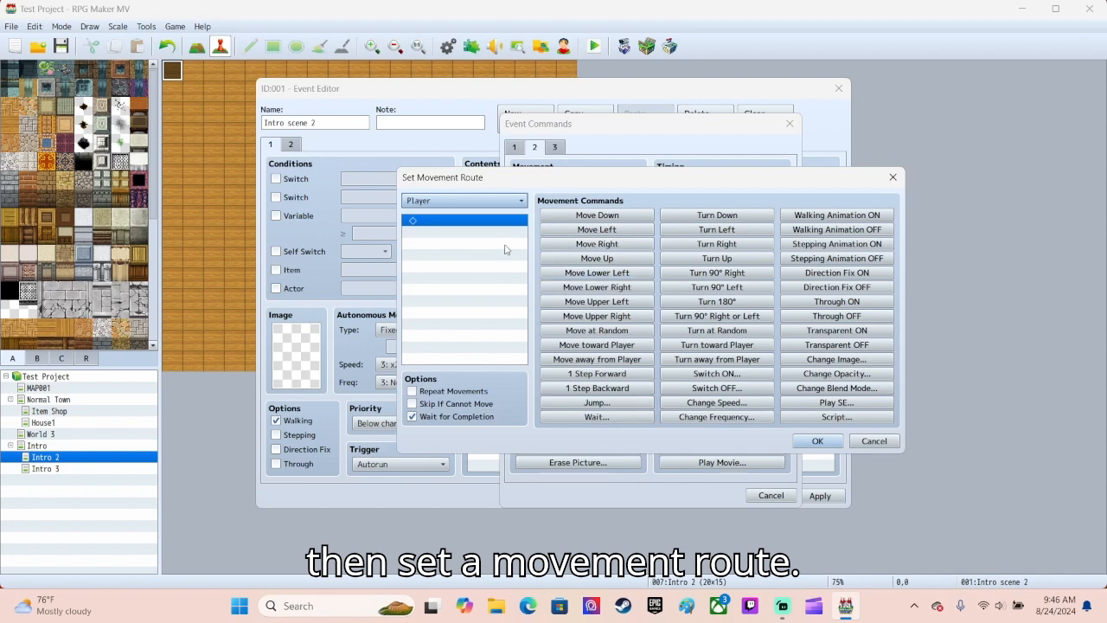
left_click(454, 201)
left_click(449, 284)
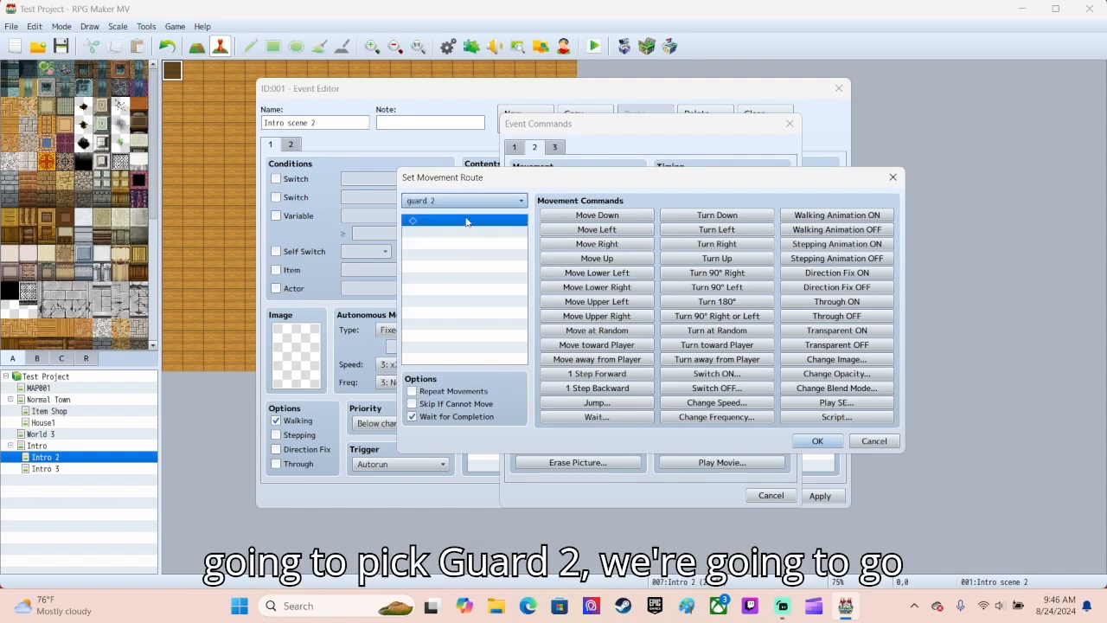
left_click(750, 404)
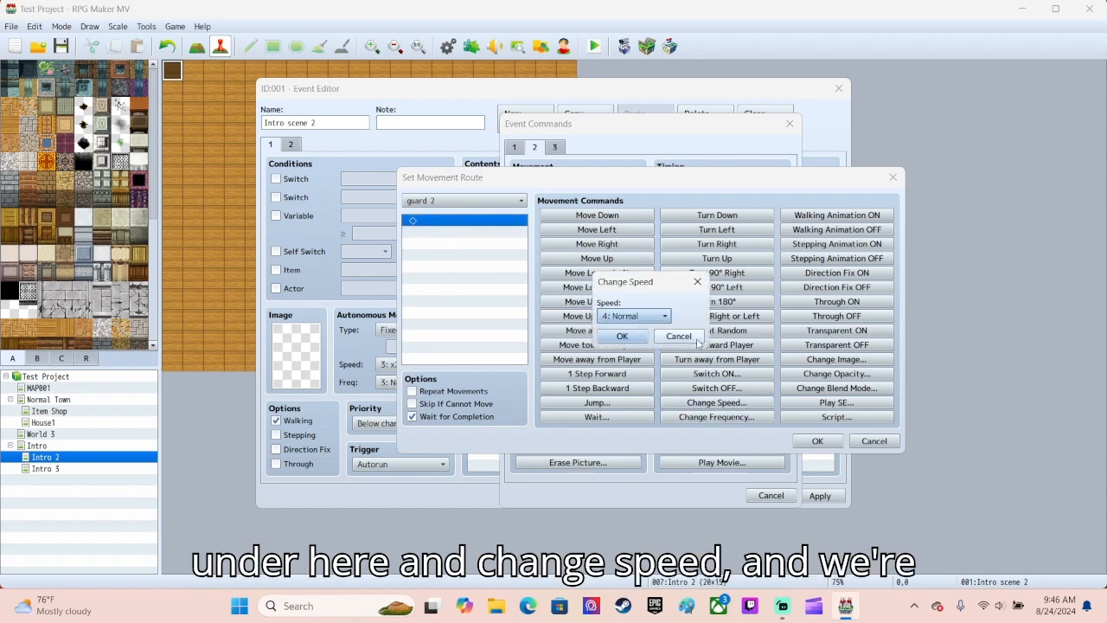
left_click(651, 319)
left_click(630, 383)
left_click(627, 337)
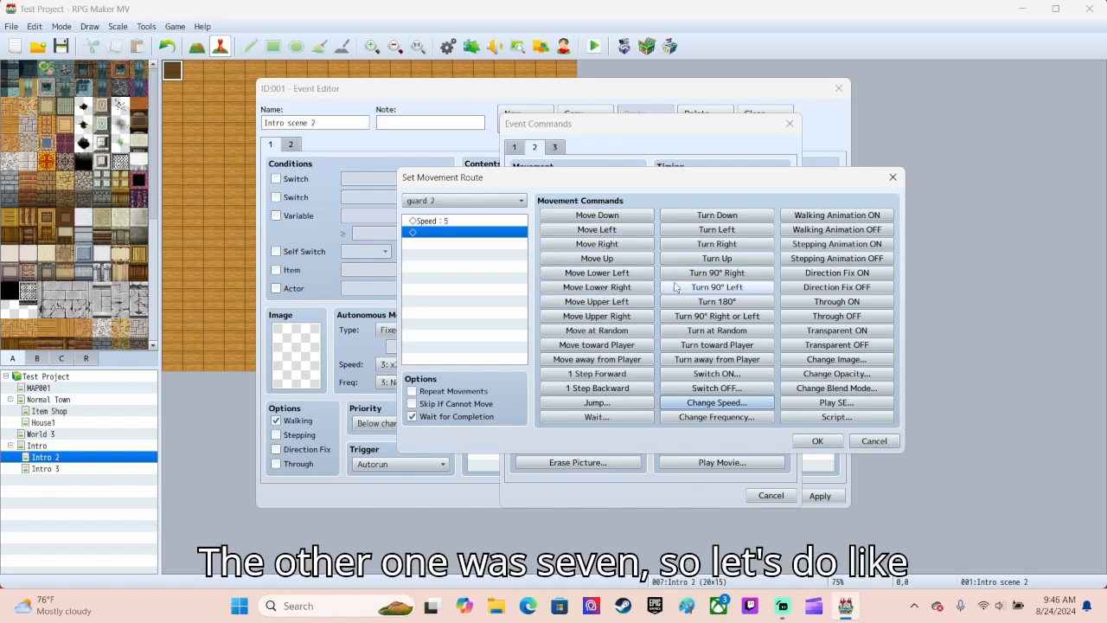
Add eight Move Up commands to guard 2's route after the speed change.
left_click(602, 260)
left_click(601, 259)
left_click(602, 260)
left_click(601, 260)
left_click(600, 259)
left_click(600, 258)
left_click(599, 259)
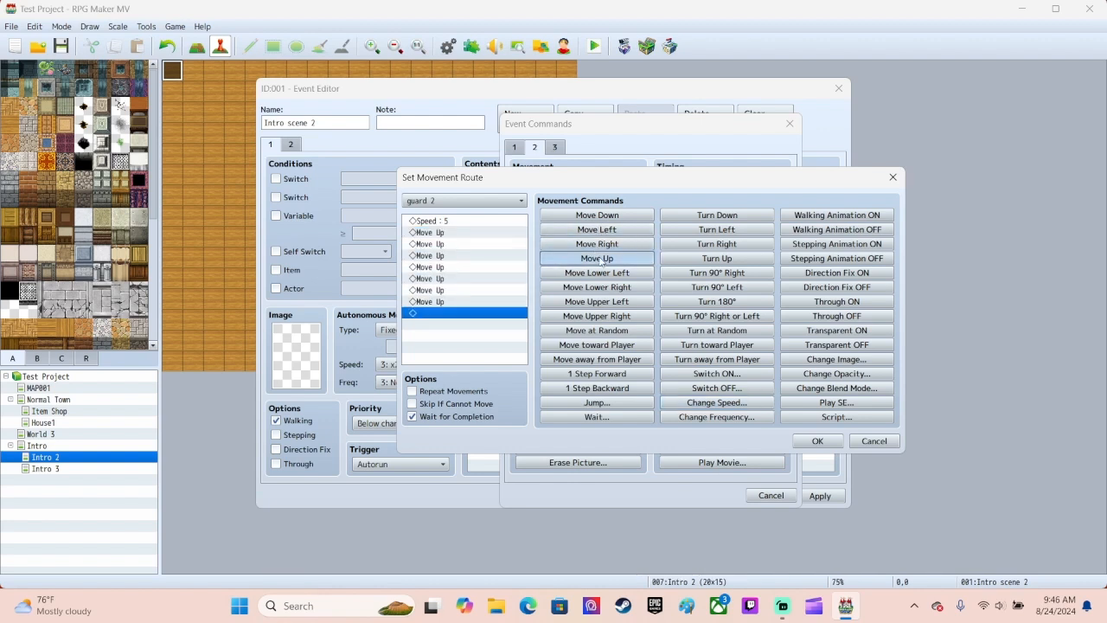
left_click(600, 259)
Insert Through ON before guard 2's first Move Up and Through OFF after the last, then confirm the route and event.
left_click(467, 232)
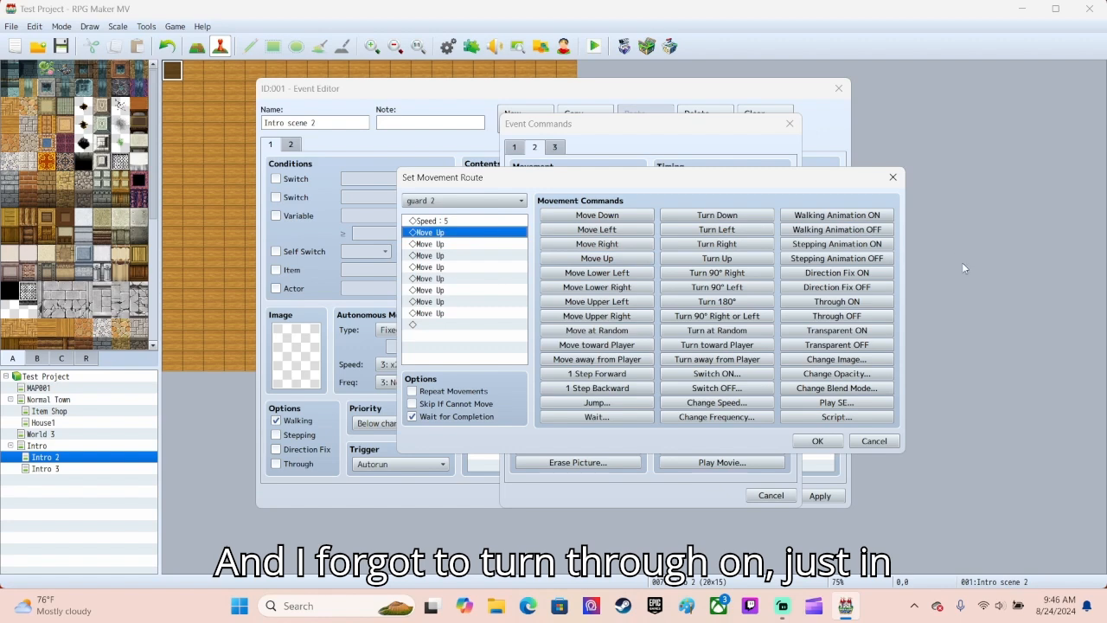
left_click(836, 301)
left_click(437, 336)
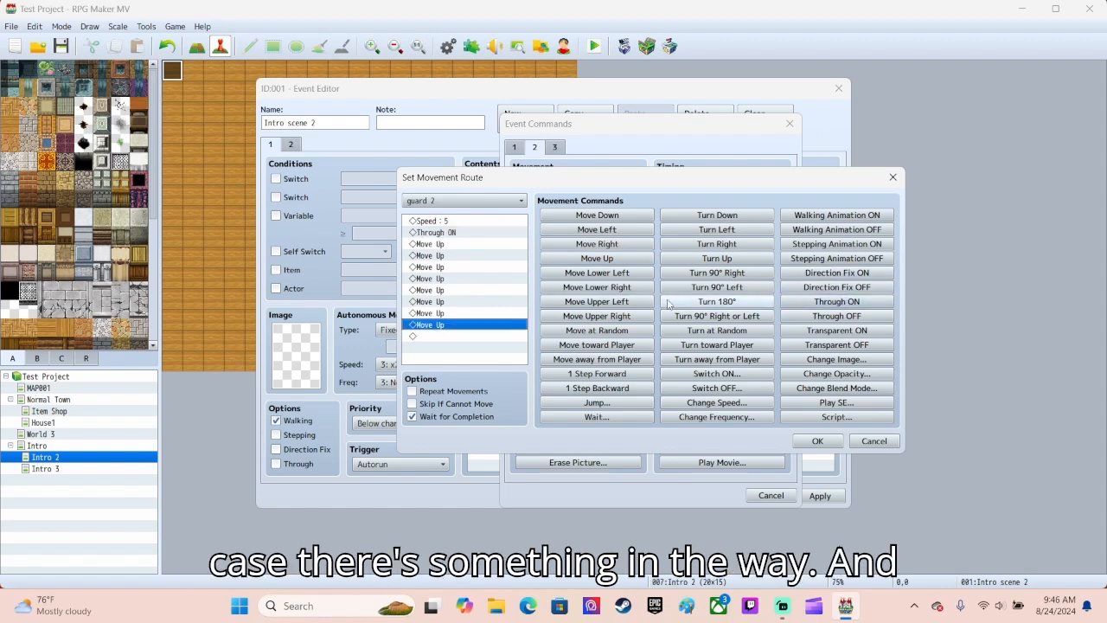
left_click(853, 317)
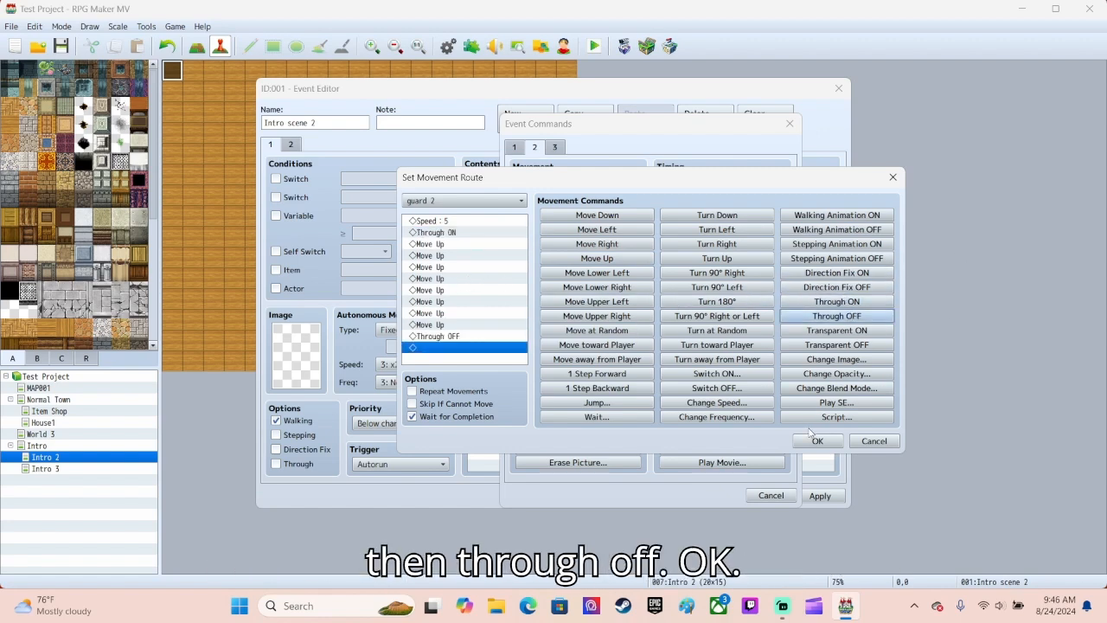
left_click(818, 441)
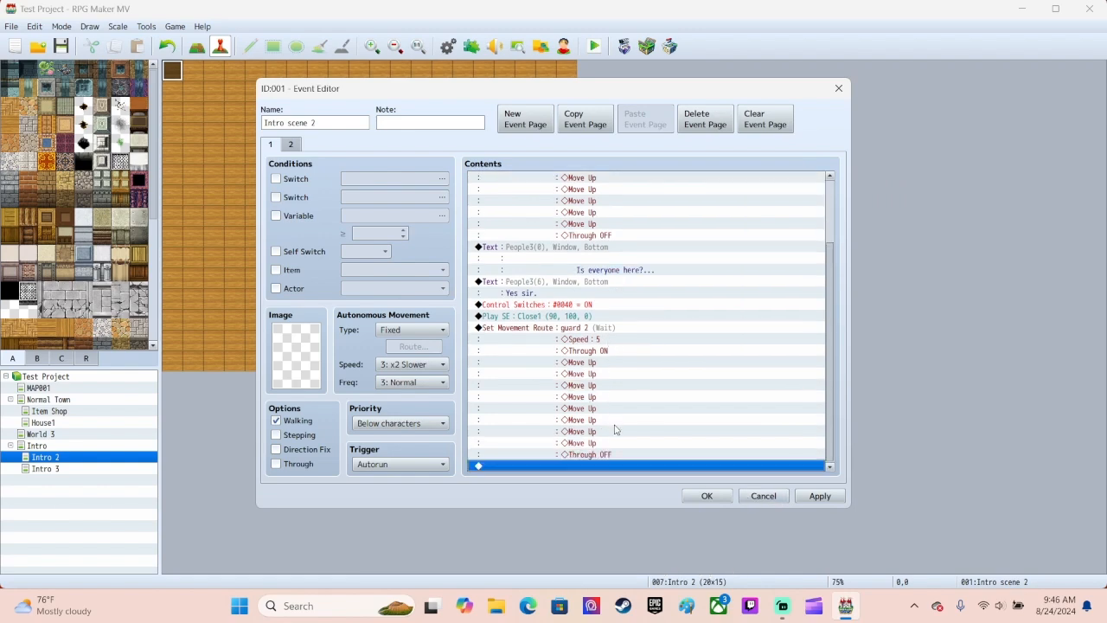
left_click(706, 496)
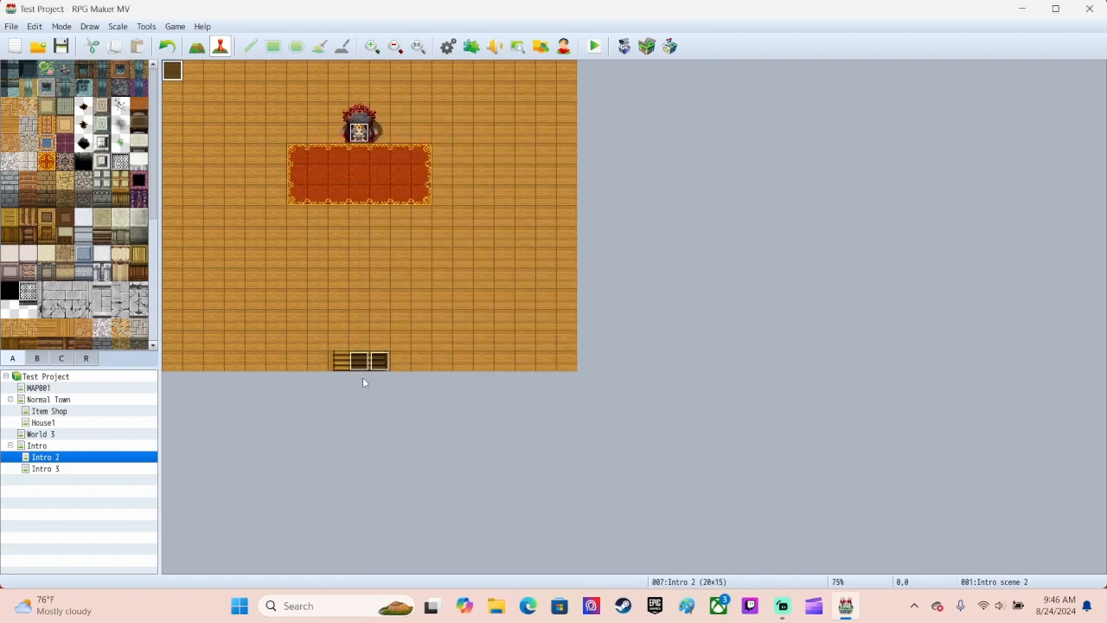
Playtest a new game through the king's and guard's dialogue to check guard 2's entrance, then close the game.
left_click(594, 47)
left_click(506, 324)
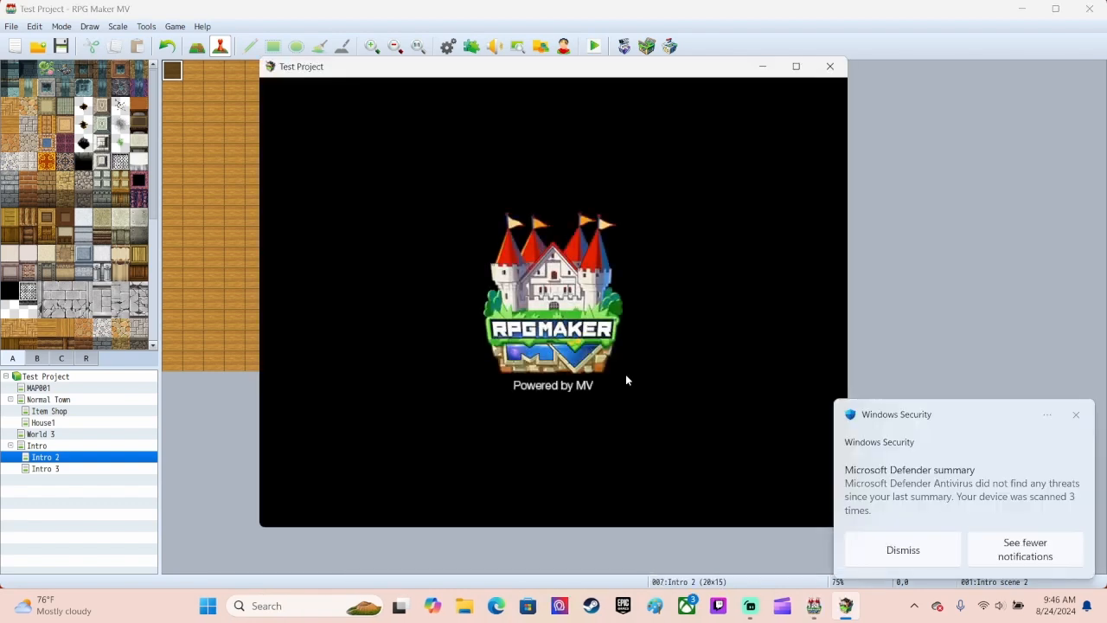
left_click(1017, 241)
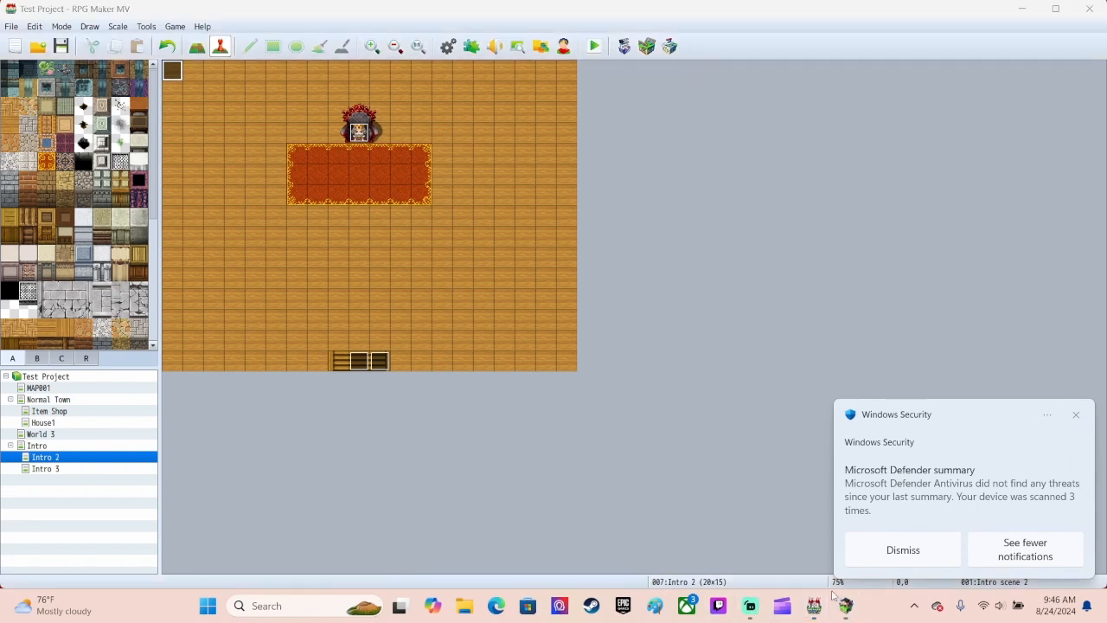
left_click(1076, 415)
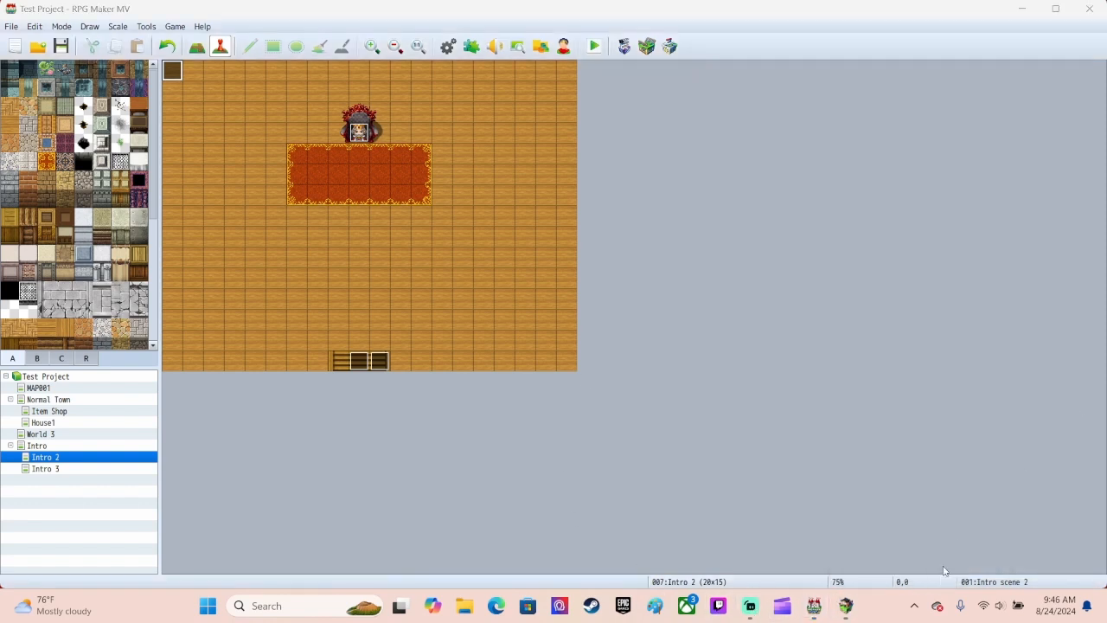
left_click(847, 606)
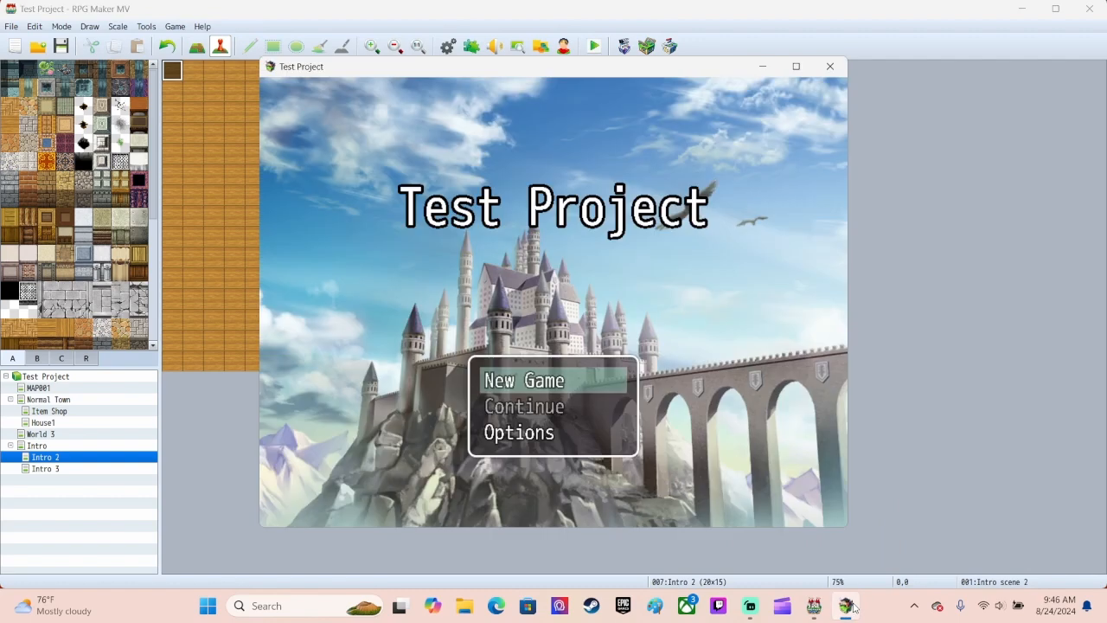
key("Return")
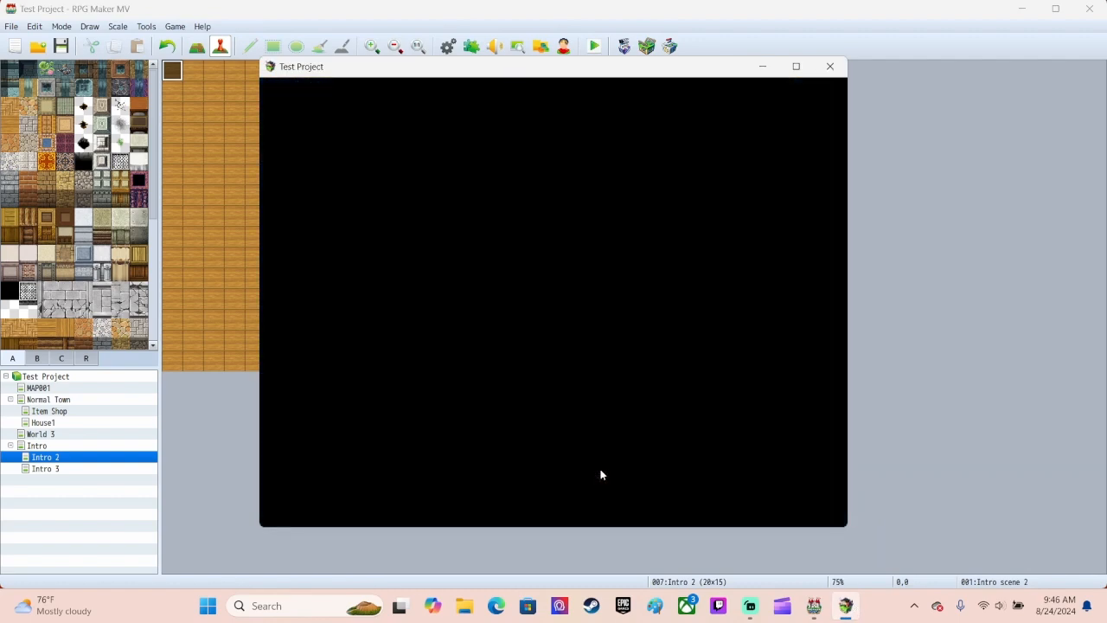
key("Return")
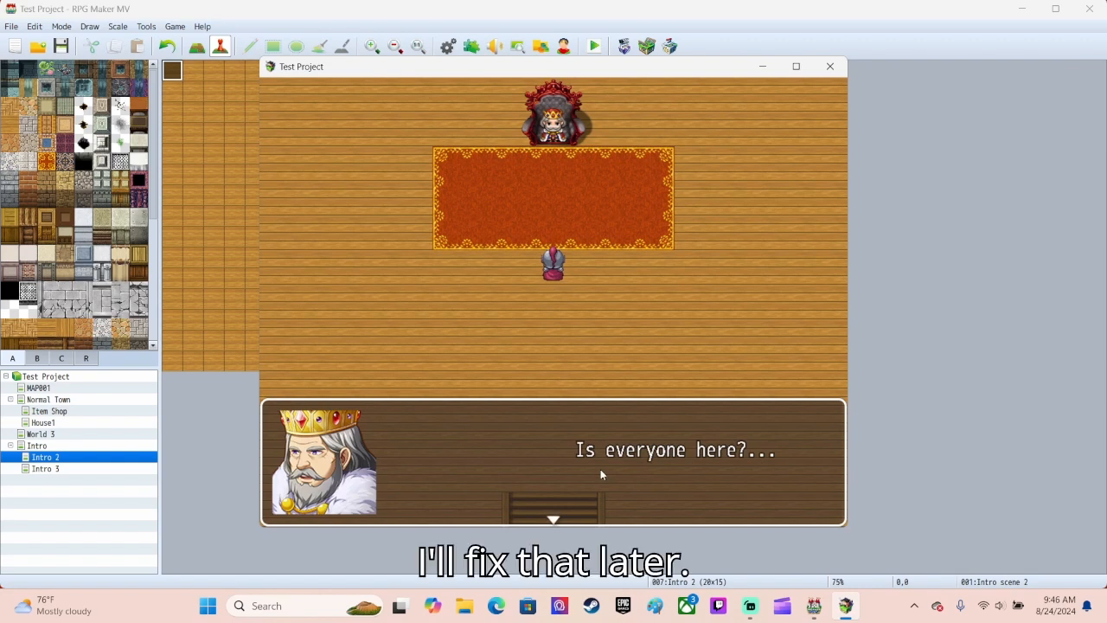
key("Return")
key("Return")
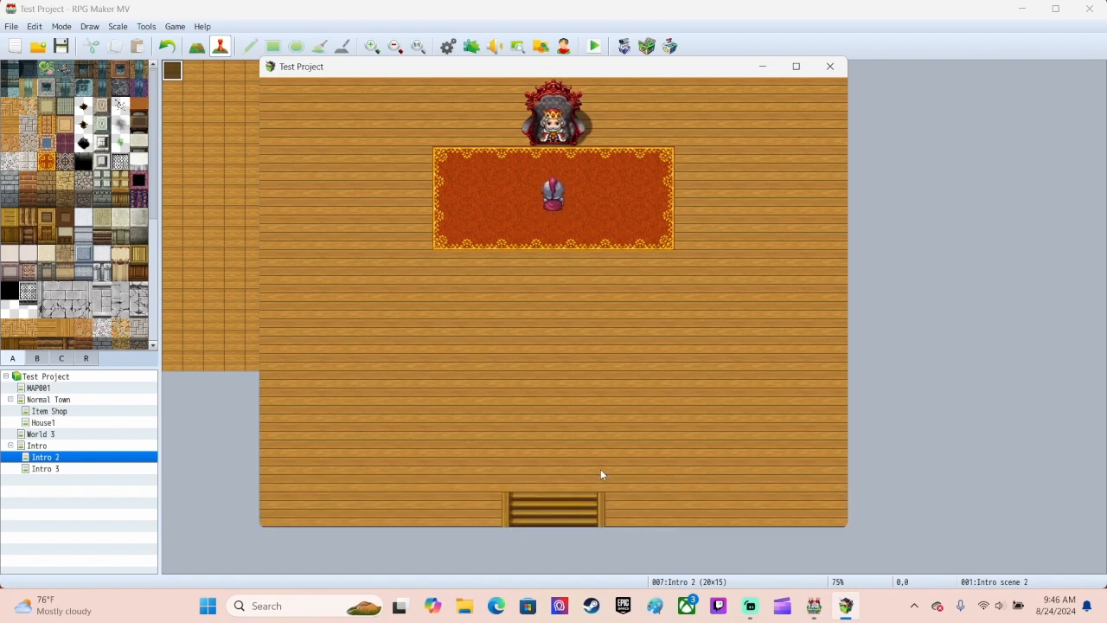
left_click(832, 66)
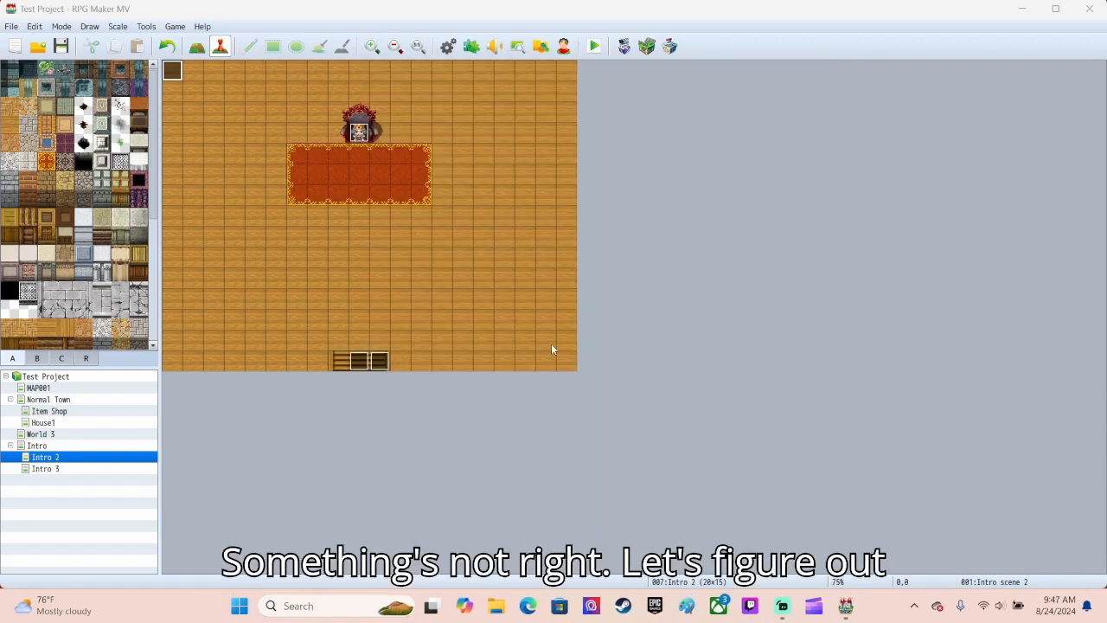
Check the switch condition on guard 2's second event page.
double_click(378, 361)
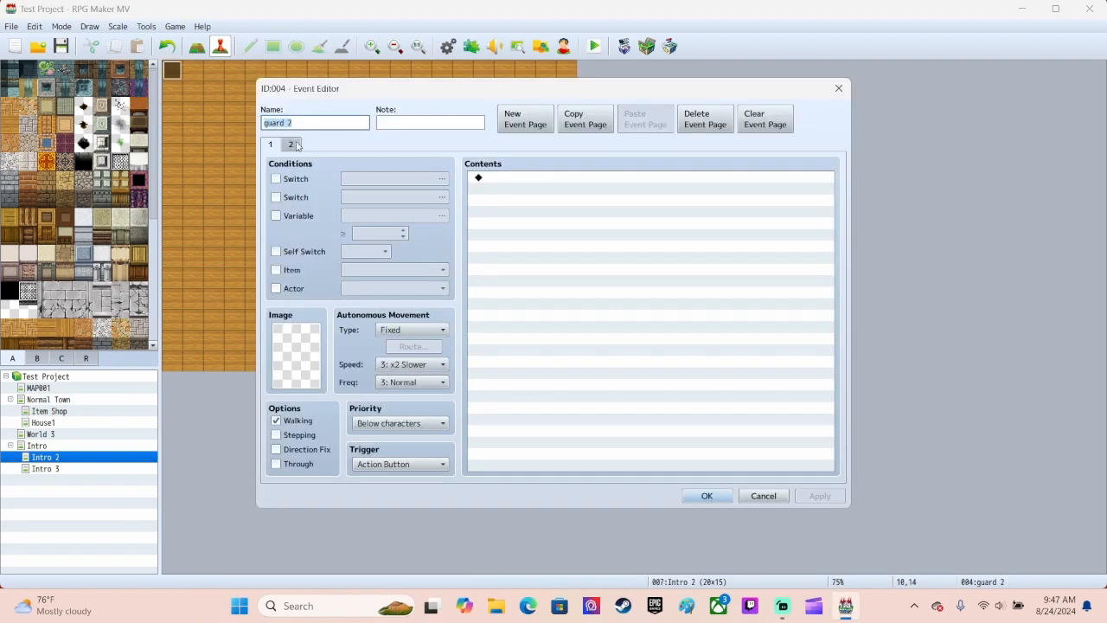
left_click(293, 145)
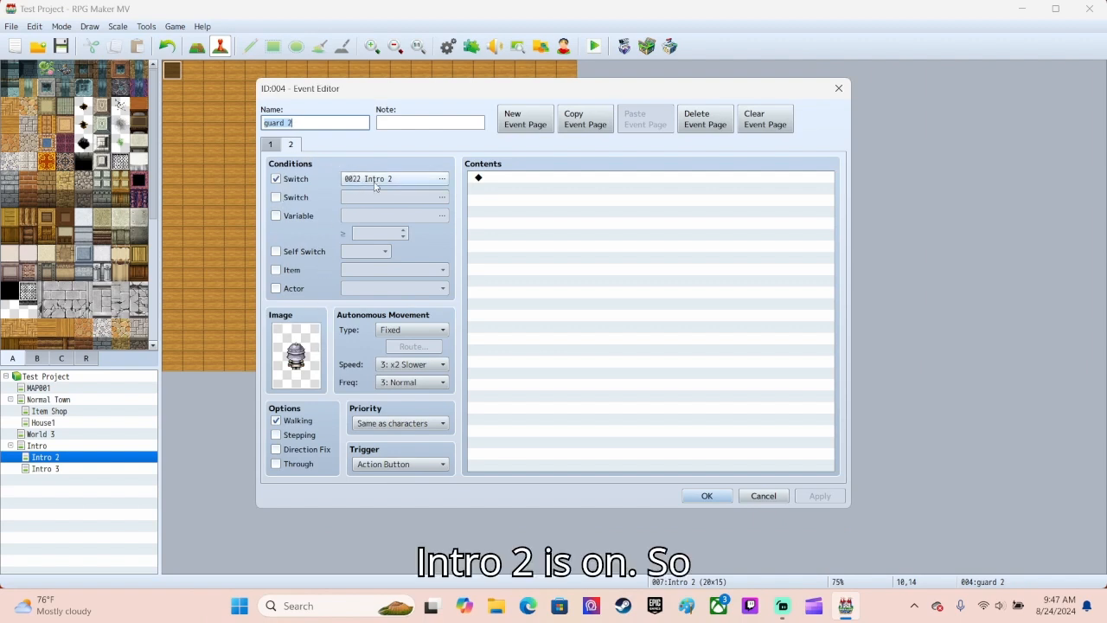
left_click(717, 500)
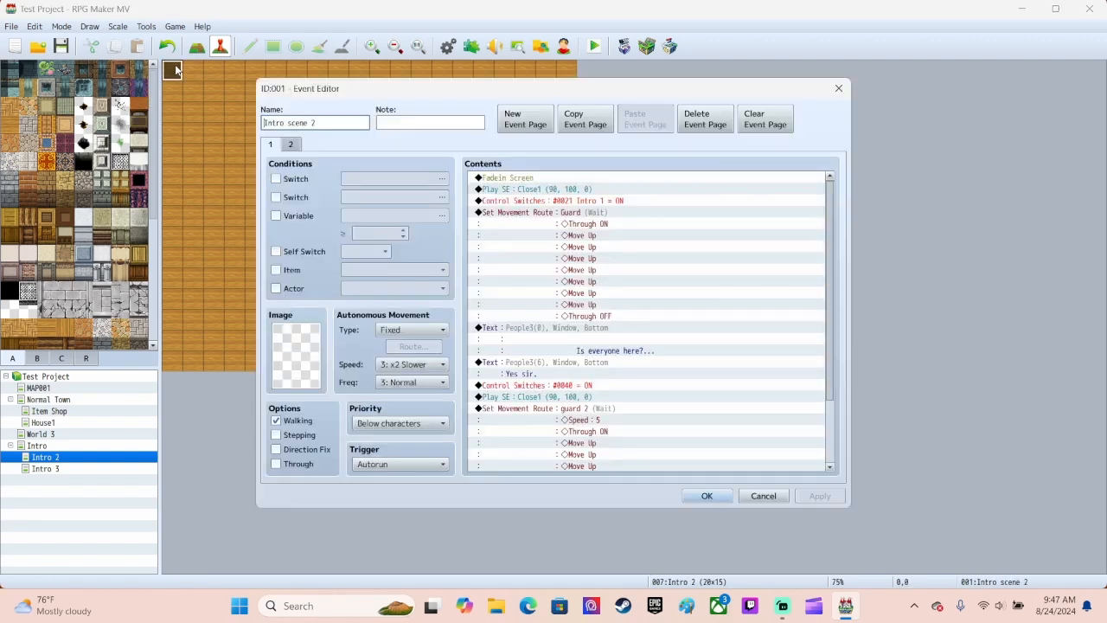
Change the Control Switches command after "Yes sir." in Intro scene 2 to turn ON switch 0022 Intro 2, and confirm the event.
double_click(171, 71)
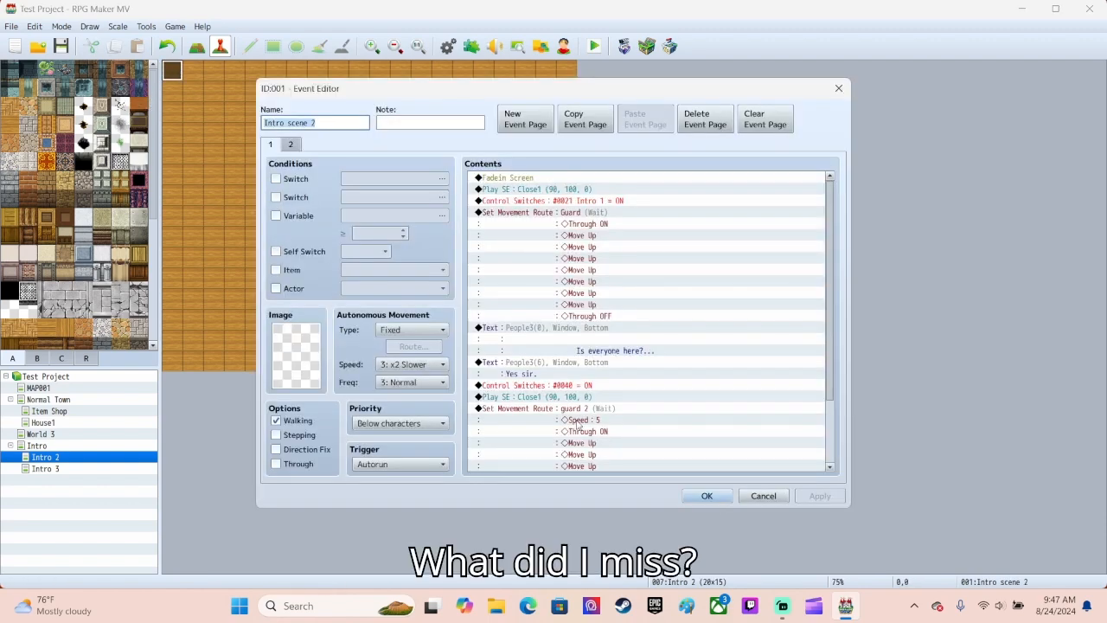
scroll(583, 423, "down", 1)
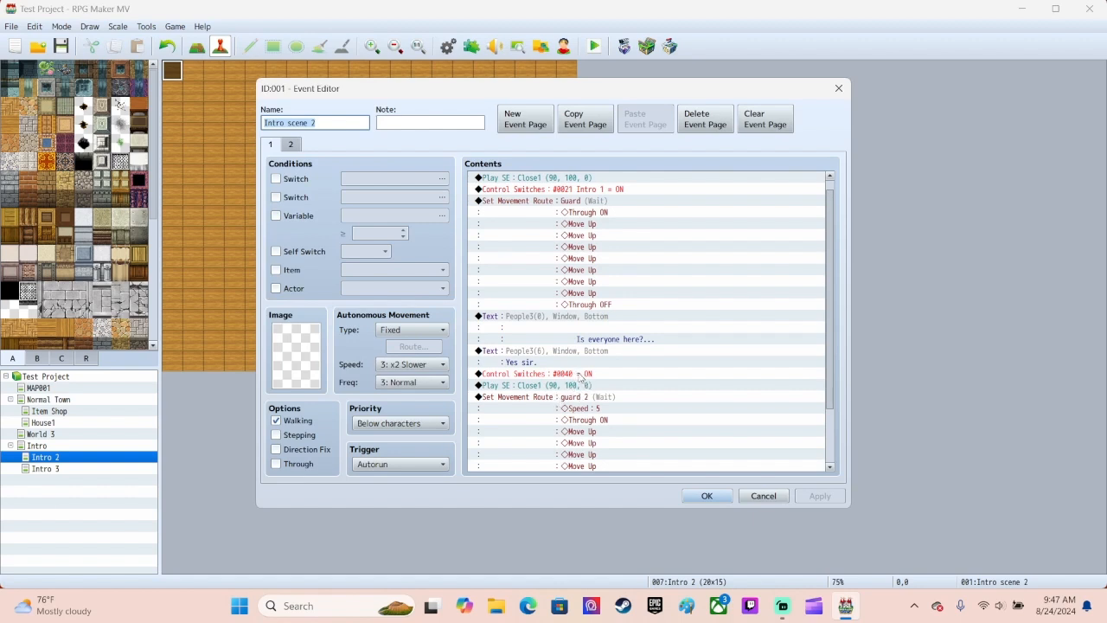
left_click(581, 376)
right_click(595, 378)
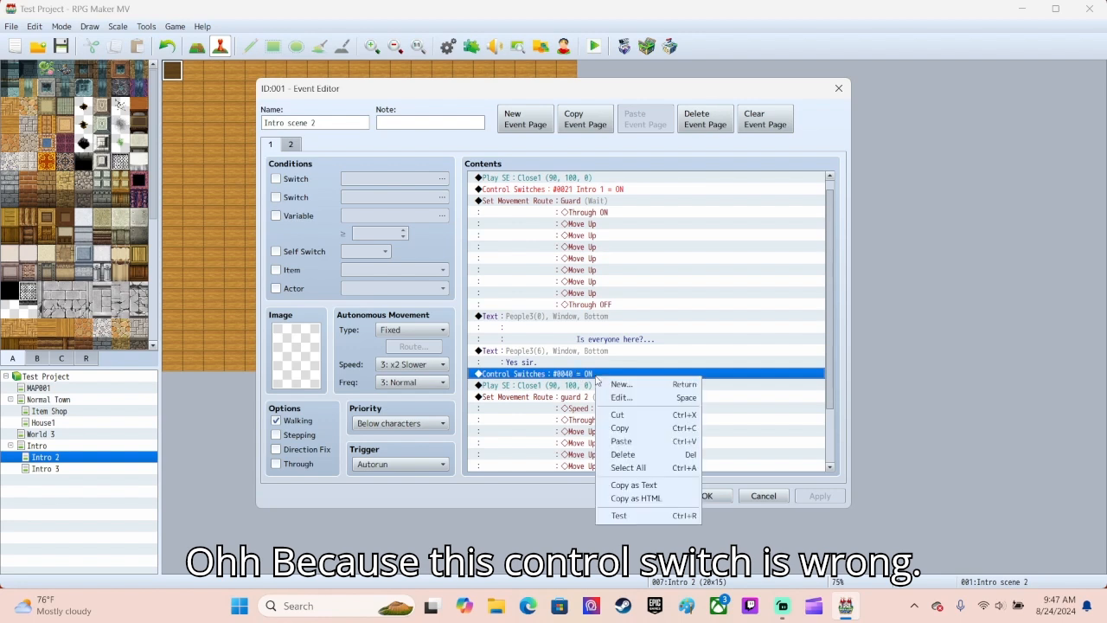
left_click(618, 398)
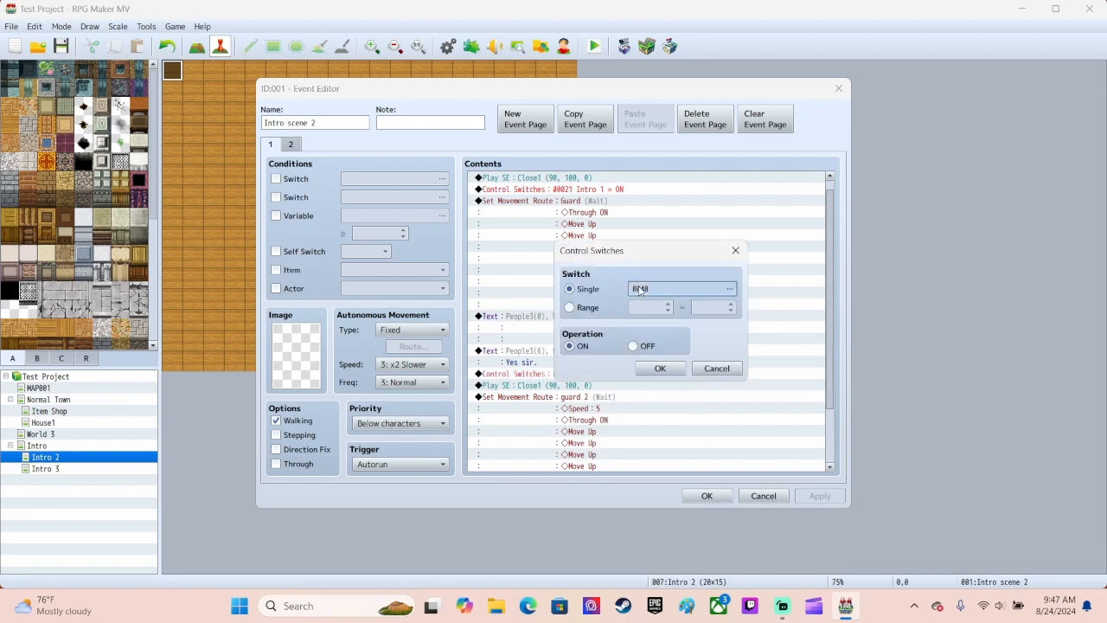
left_click(640, 290)
left_click(666, 214)
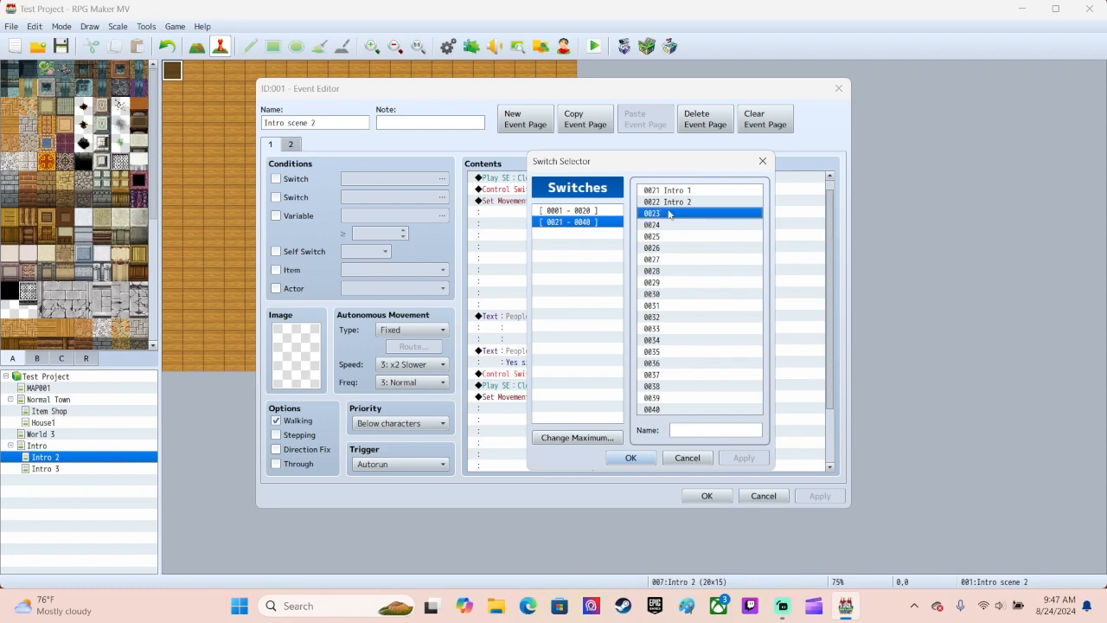
left_click(668, 202)
left_click(648, 458)
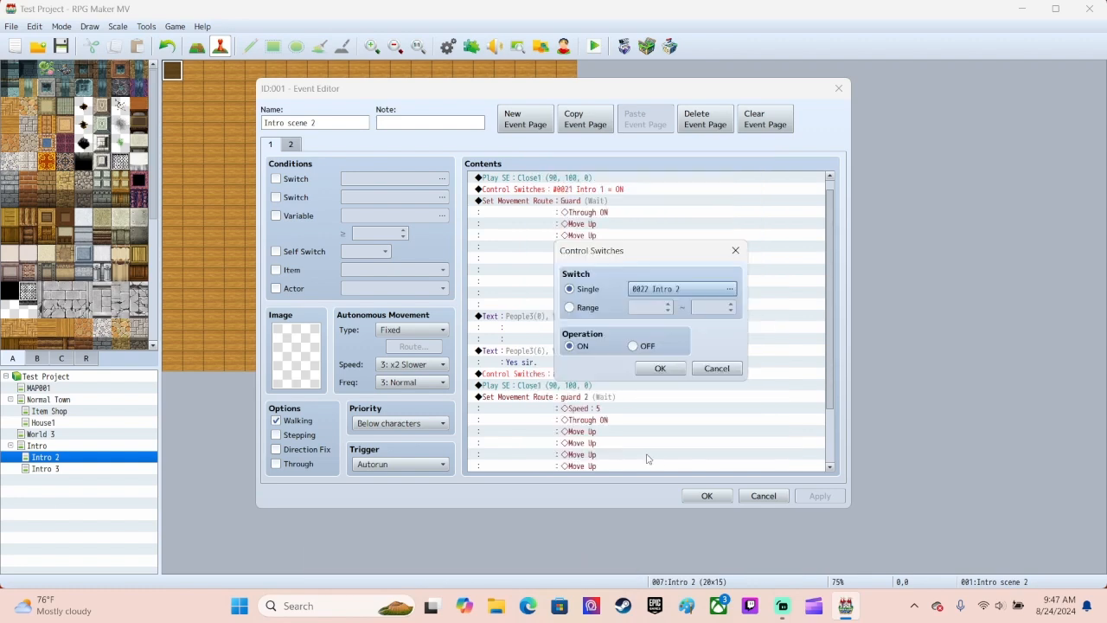
left_click(650, 370)
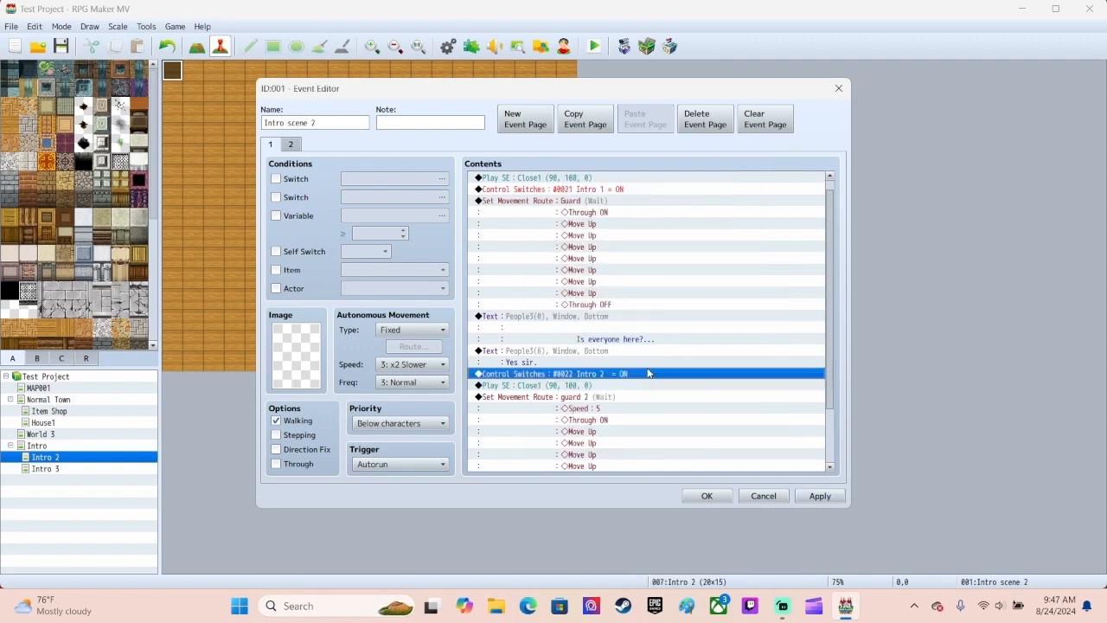
left_click(707, 495)
Save and playtest a new game through the king's and guard's dialogue to check guard 2's entrance, then close the game.
left_click(594, 46)
left_click(514, 320)
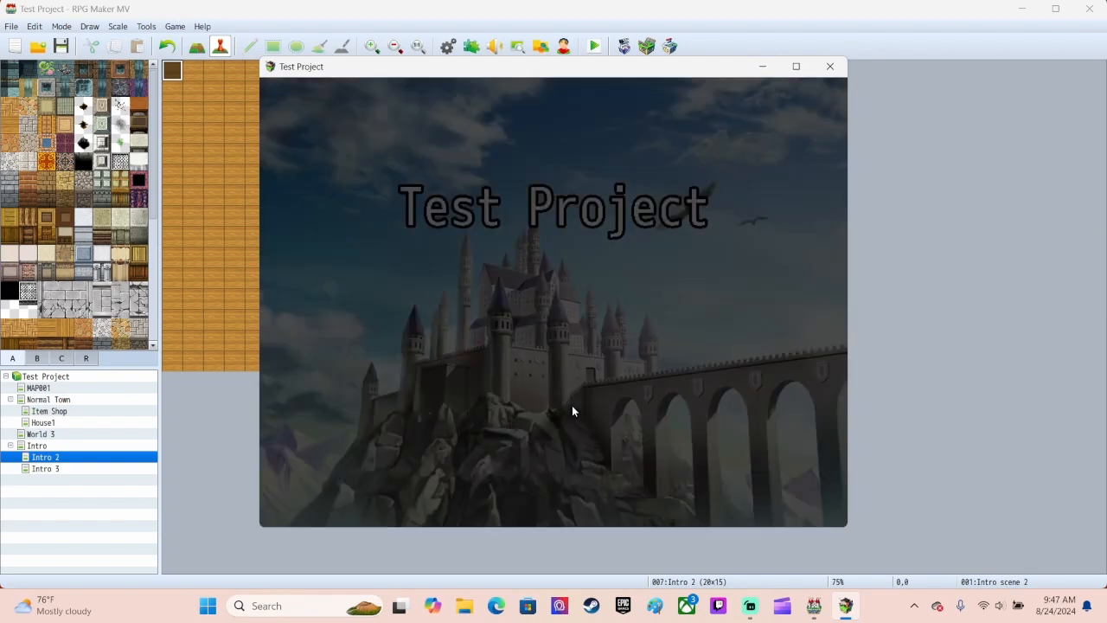
key("Return")
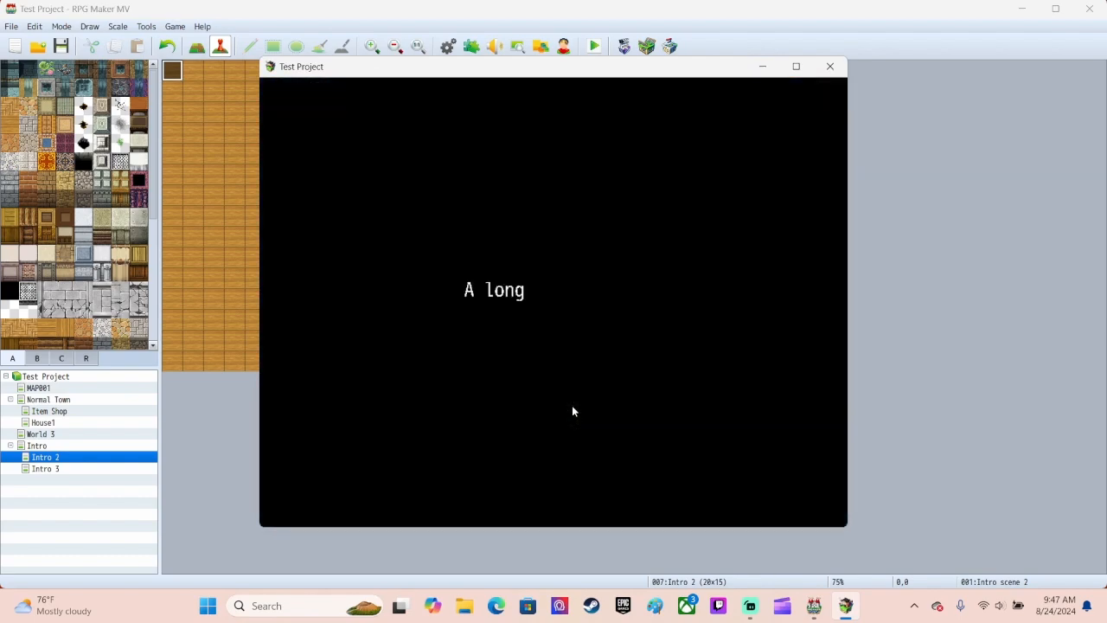
key("Return")
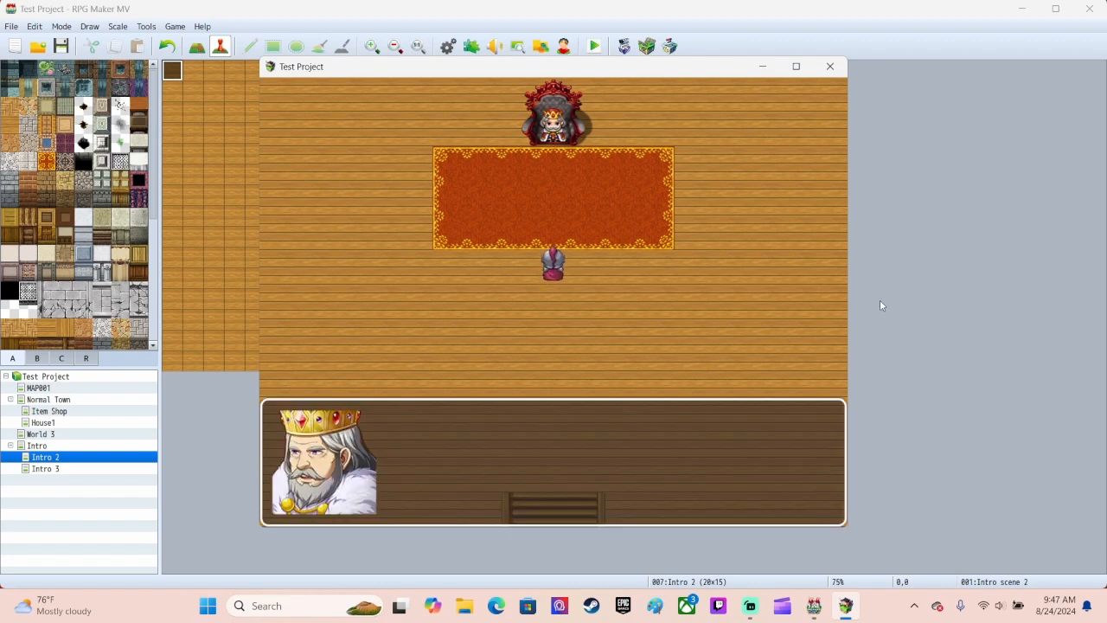
key("Return")
key("Return")
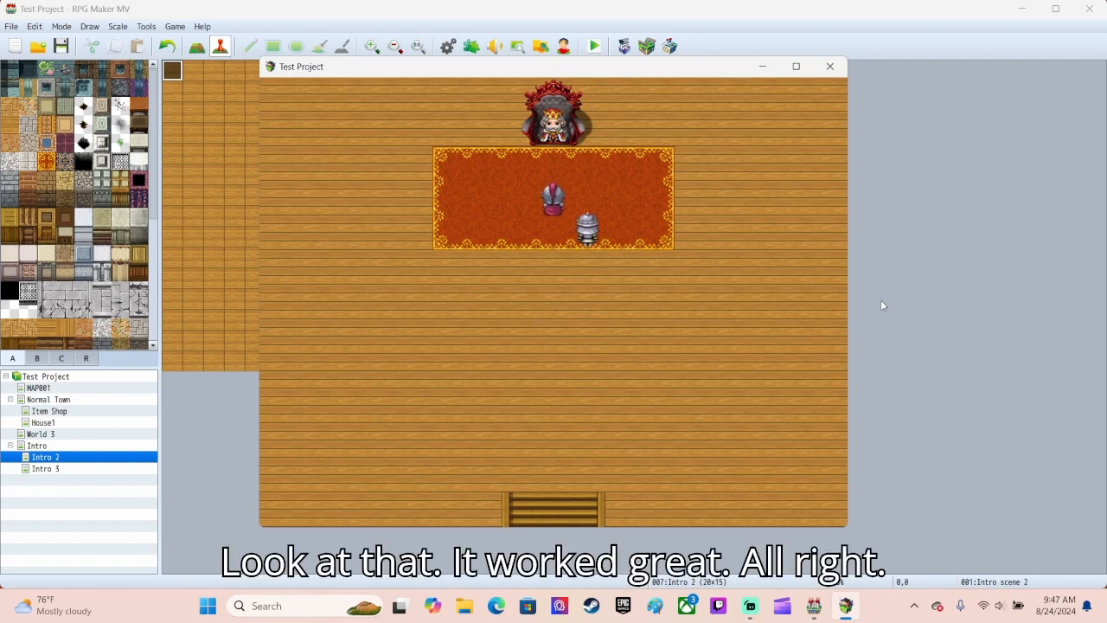
left_click(831, 68)
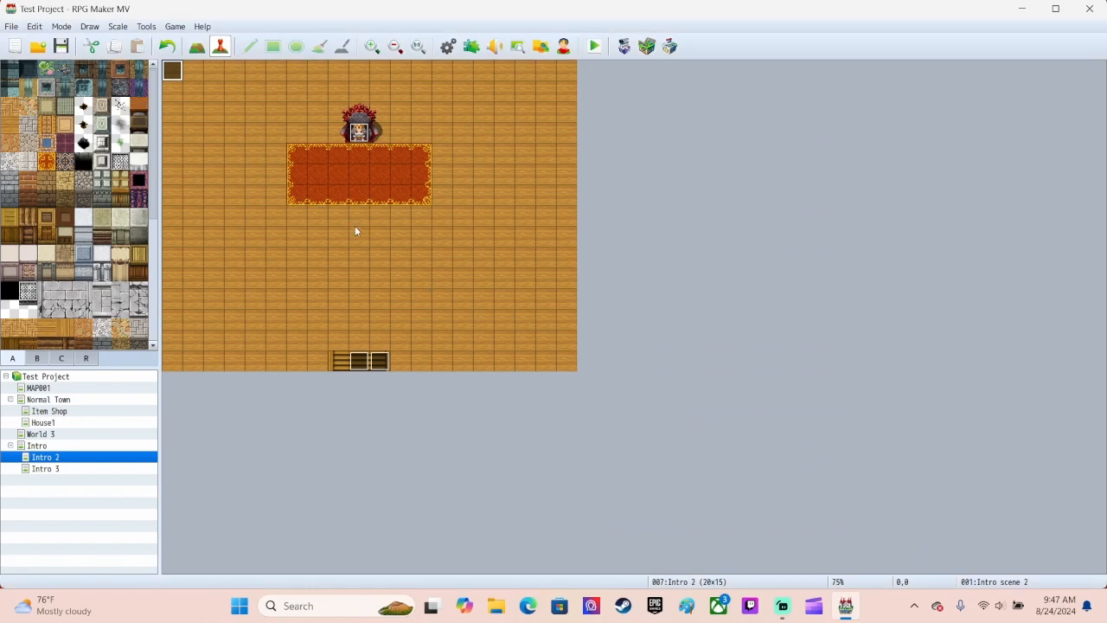
Remove the blank line and leading spaces before "Is everyone here?..." in the king's text in Intro scene 2, and apply the change.
double_click(172, 70)
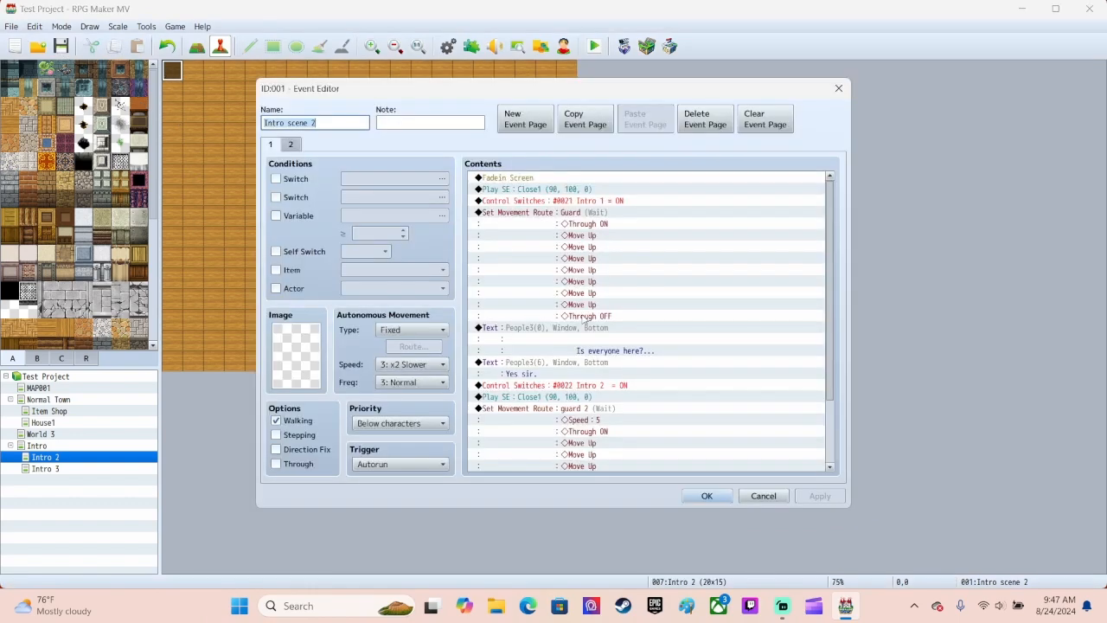
right_click(563, 328)
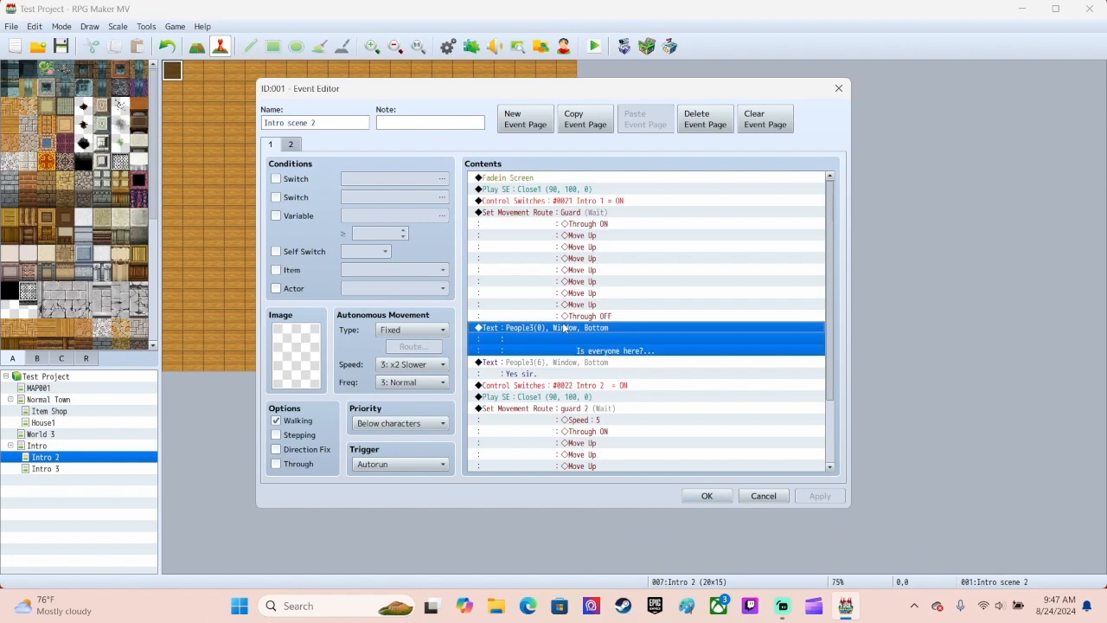
left_click(580, 344)
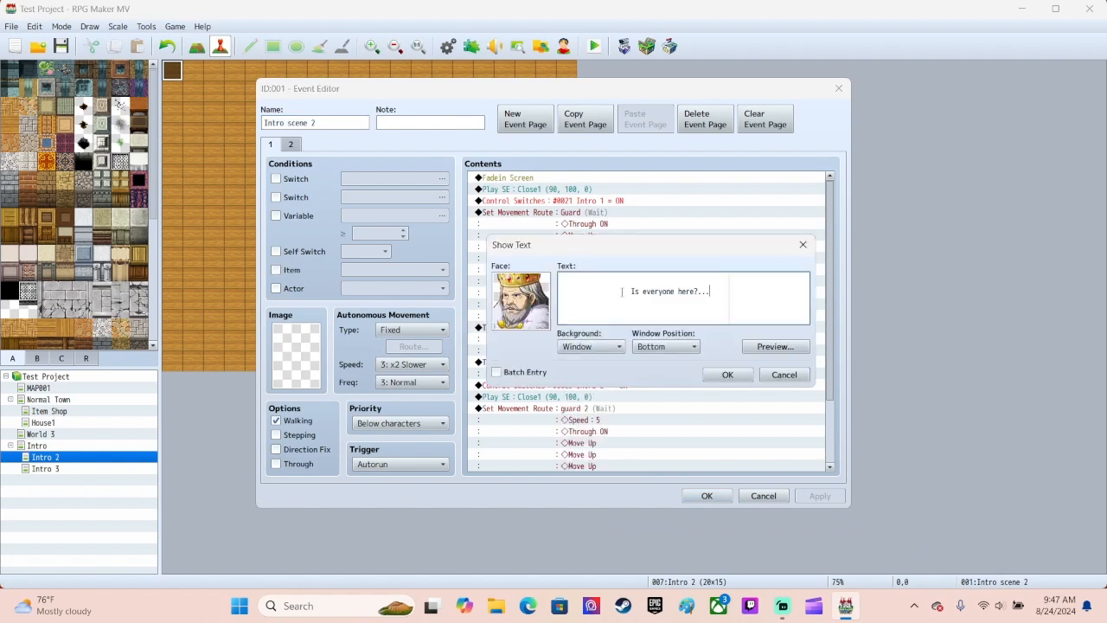
left_click_drag(622, 292, 580, 280)
key("BackSpace")
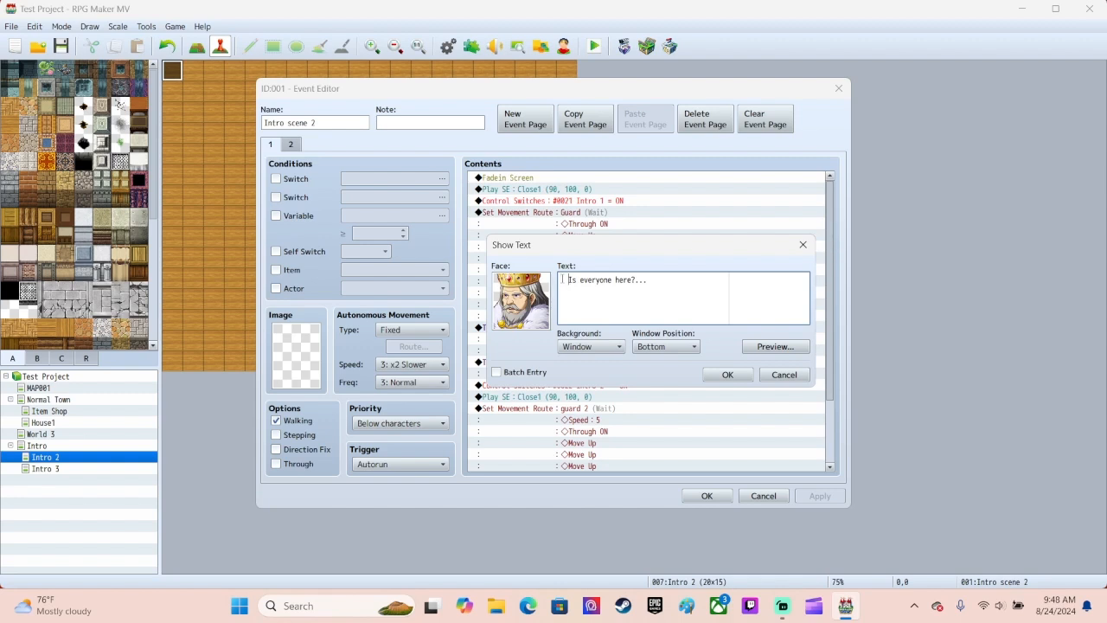
key("BackSpace")
key("BackSpace")
left_click(728, 375)
left_click(819, 495)
Add a Show Text command after guard 2's movement route, using guard 2's People3 face and the line "Sir I bring news from the frontlines!".
scroll(744, 368, "down", 2)
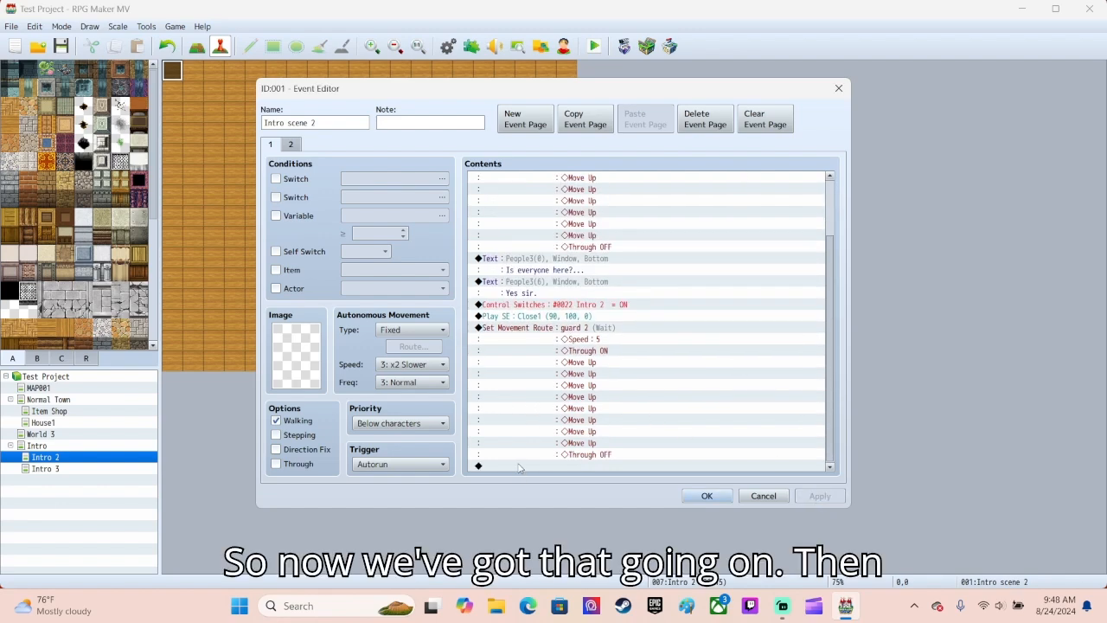
double_click(519, 468)
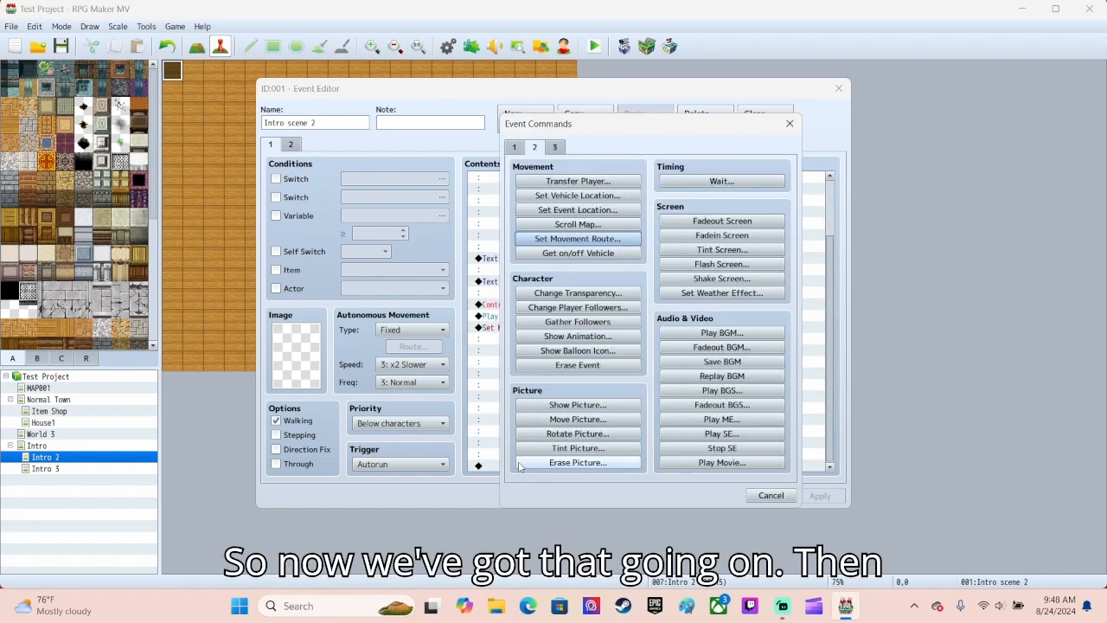
left_click(515, 147)
left_click(578, 181)
double_click(522, 300)
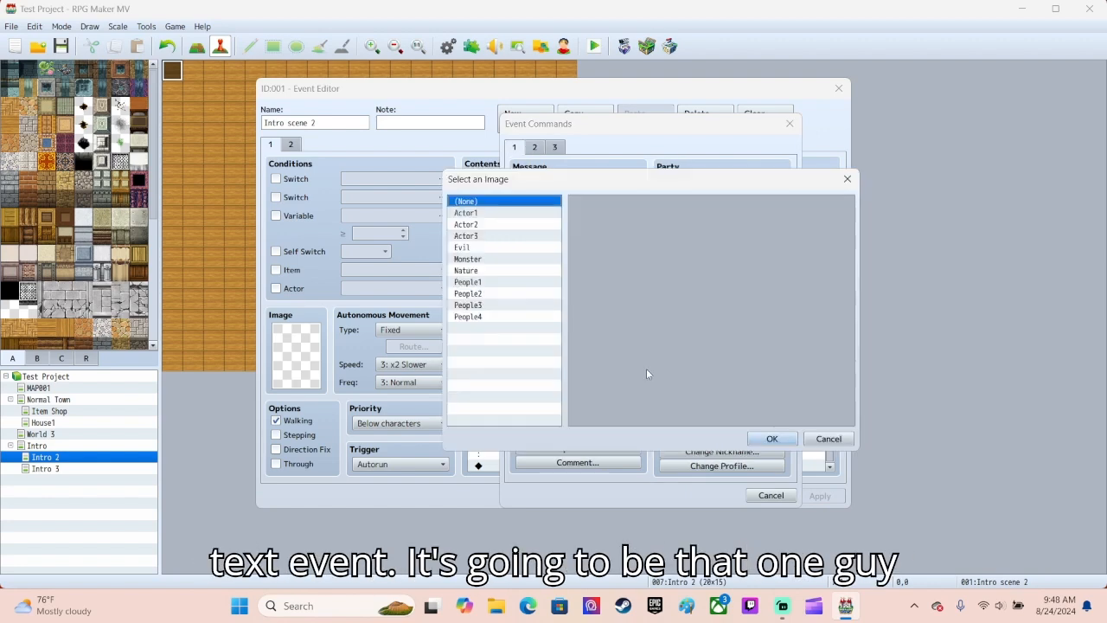
left_click(487, 304)
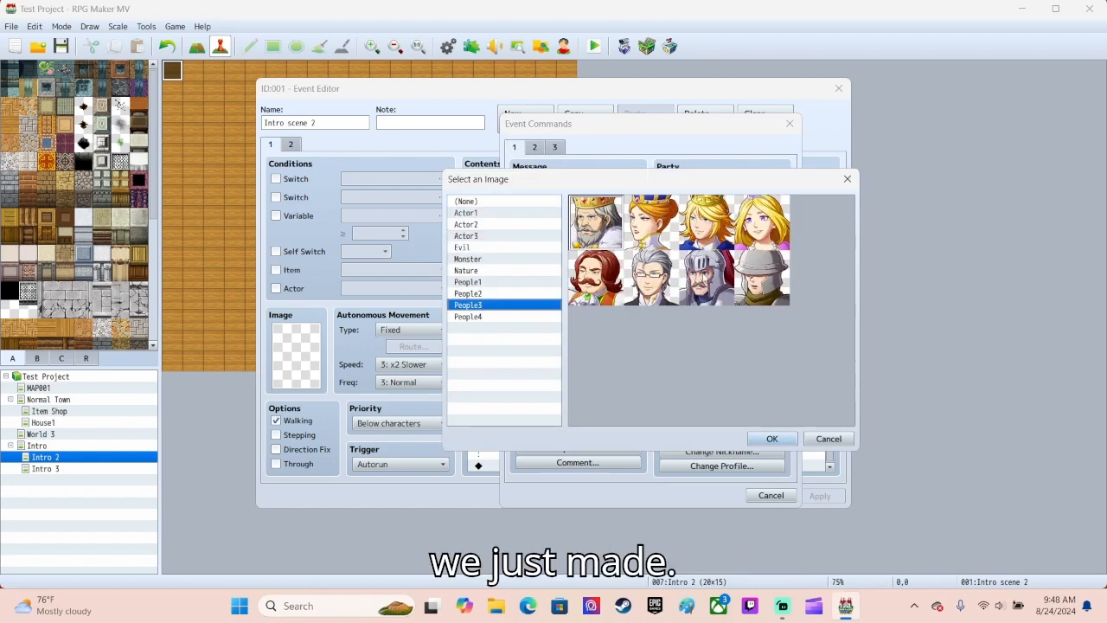
left_click(763, 278)
left_click(771, 439)
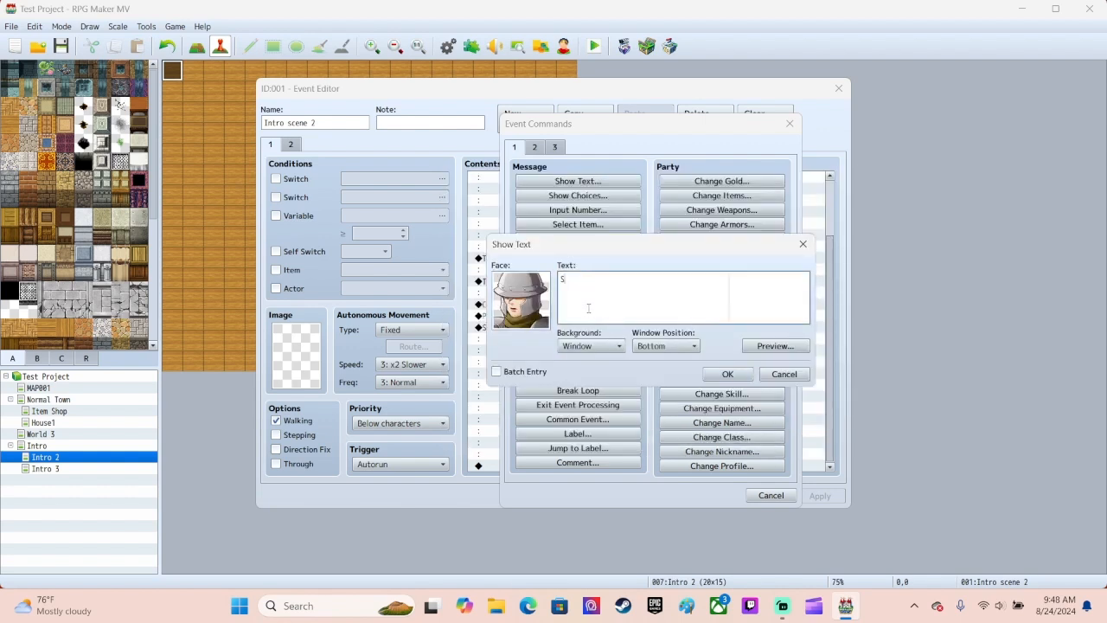
type("Sir I bring news from the frontlines!")
left_click(728, 374)
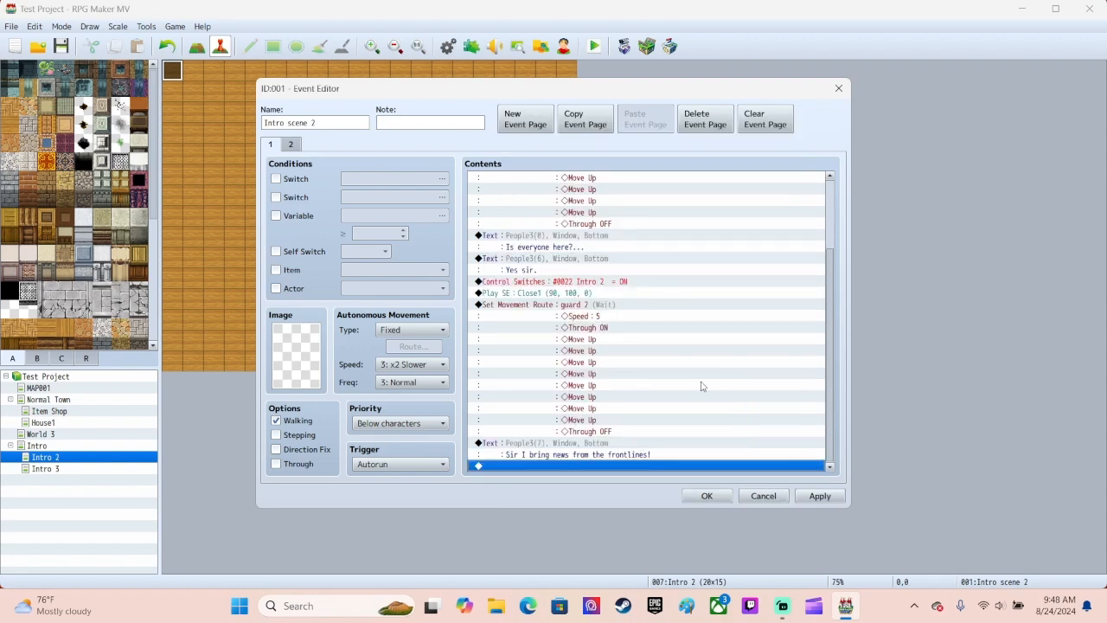
Add the king's reply as a Show Text command with the People3 king face and the line "What is it?".
double_click(571, 468)
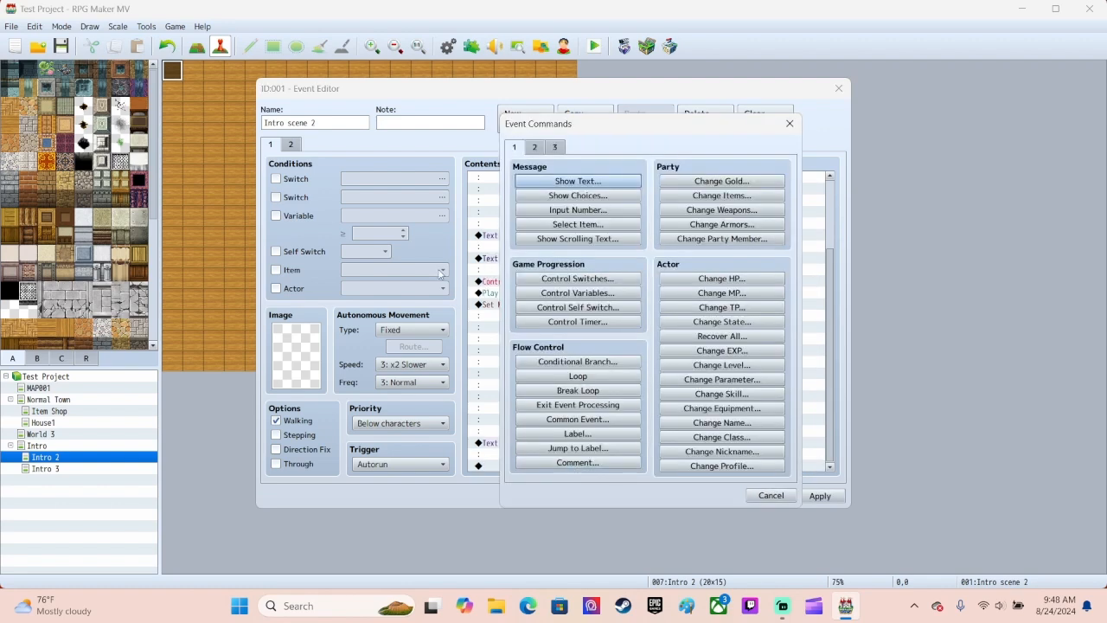
left_click(578, 181)
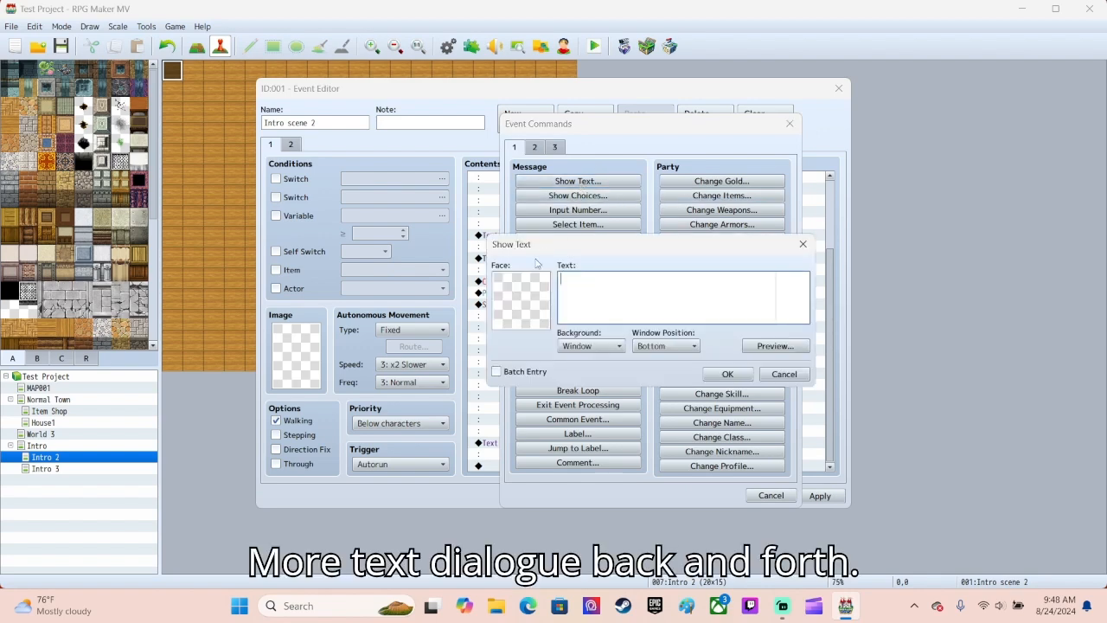
double_click(501, 299)
left_click(508, 294)
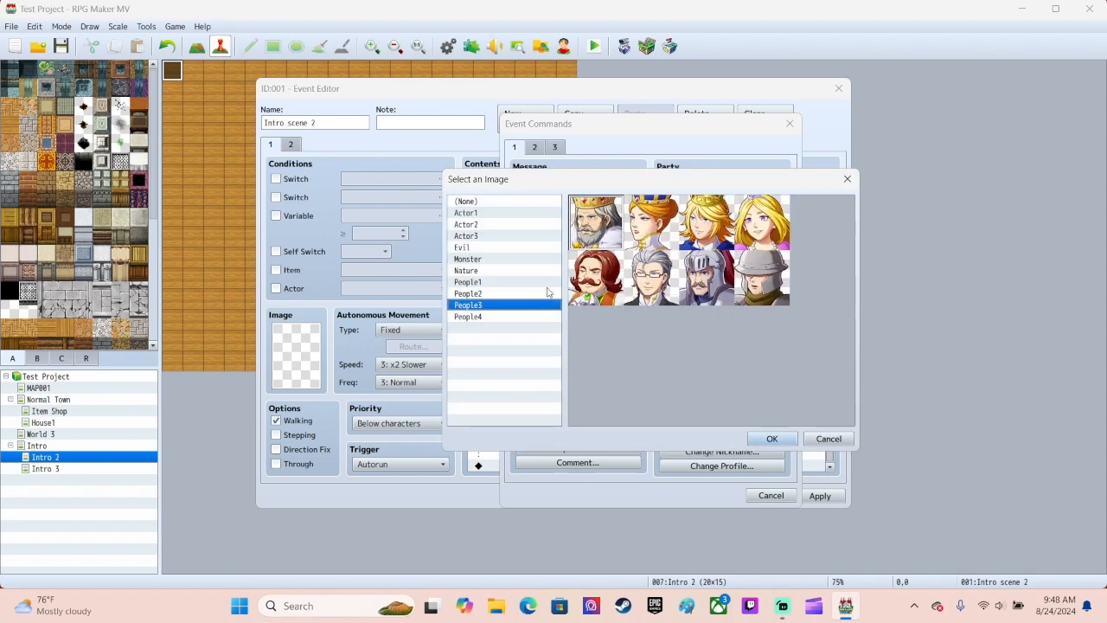
left_click(772, 439)
left_click(588, 296)
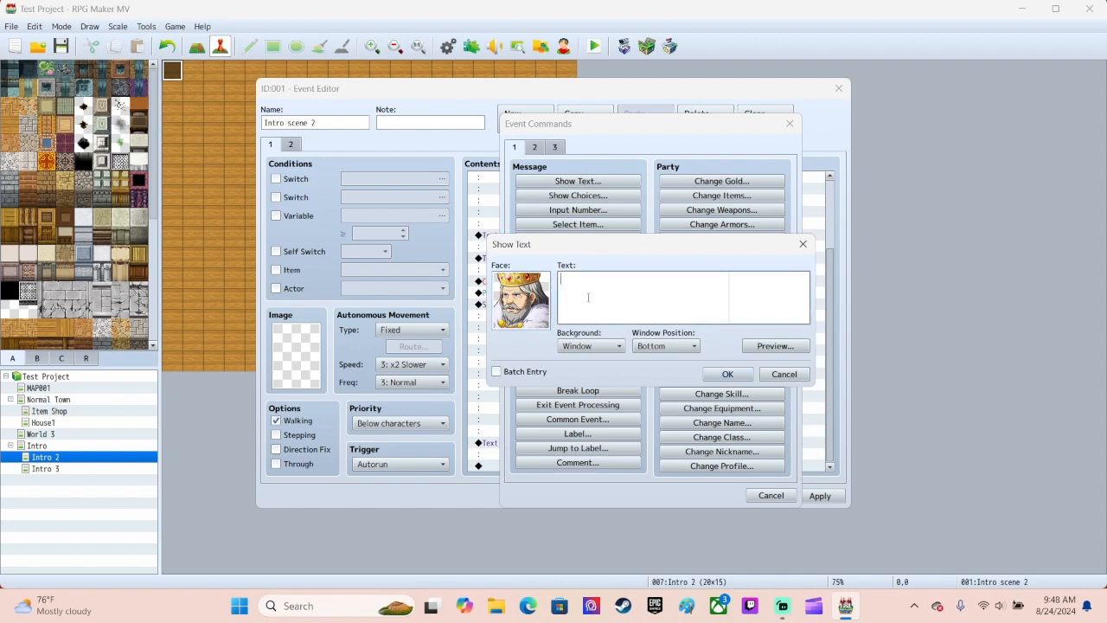
type("What is it?")
left_click(727, 374)
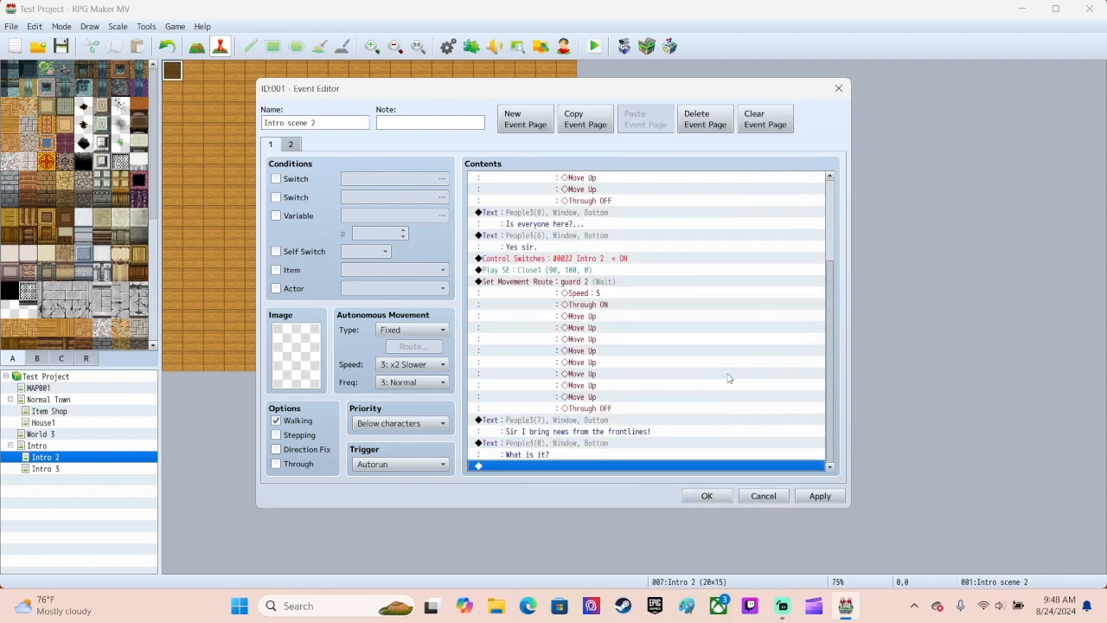
Create another Show Text command with guard 2's People3 face and the line "The troops are outnumbered by the enemy.".
double_click(528, 467)
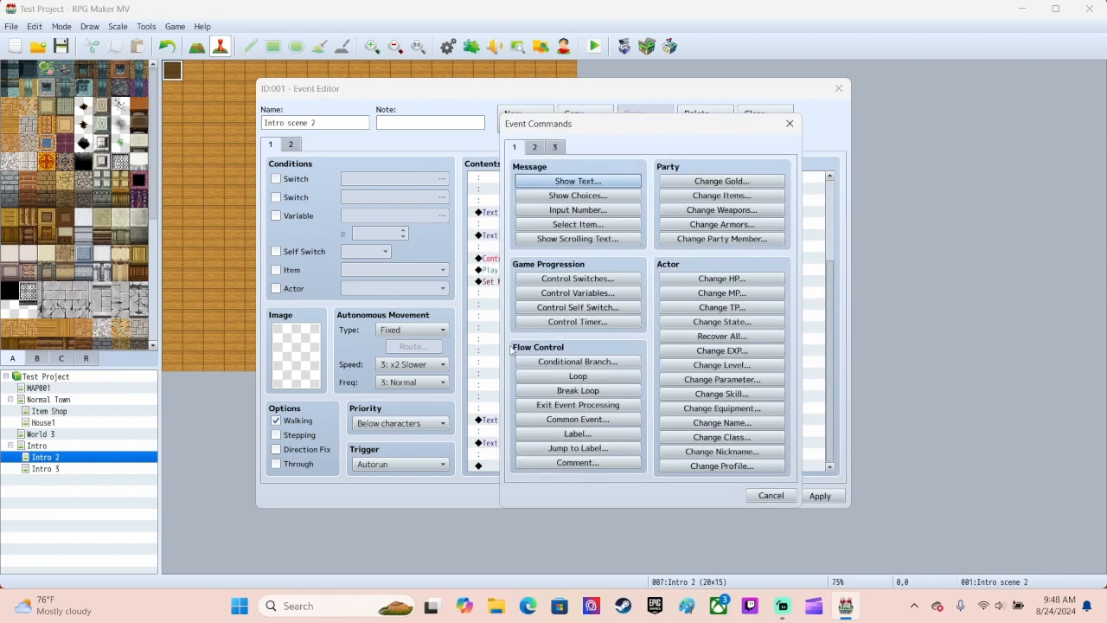
left_click(553, 183)
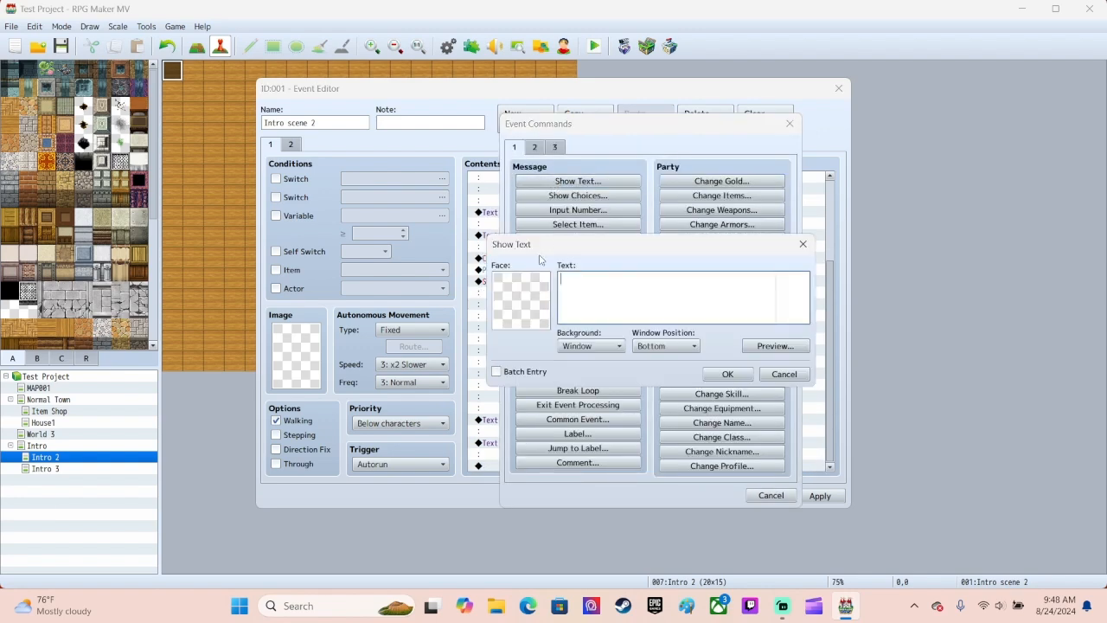
double_click(522, 302)
left_click(490, 305)
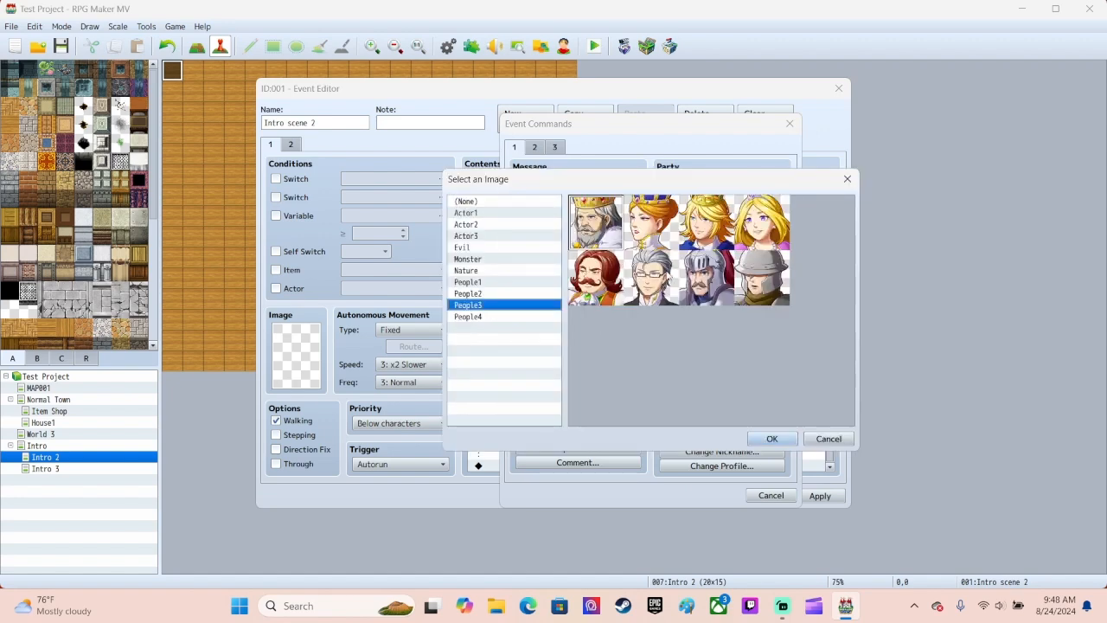
left_click(763, 278)
left_click(762, 436)
left_click(597, 288)
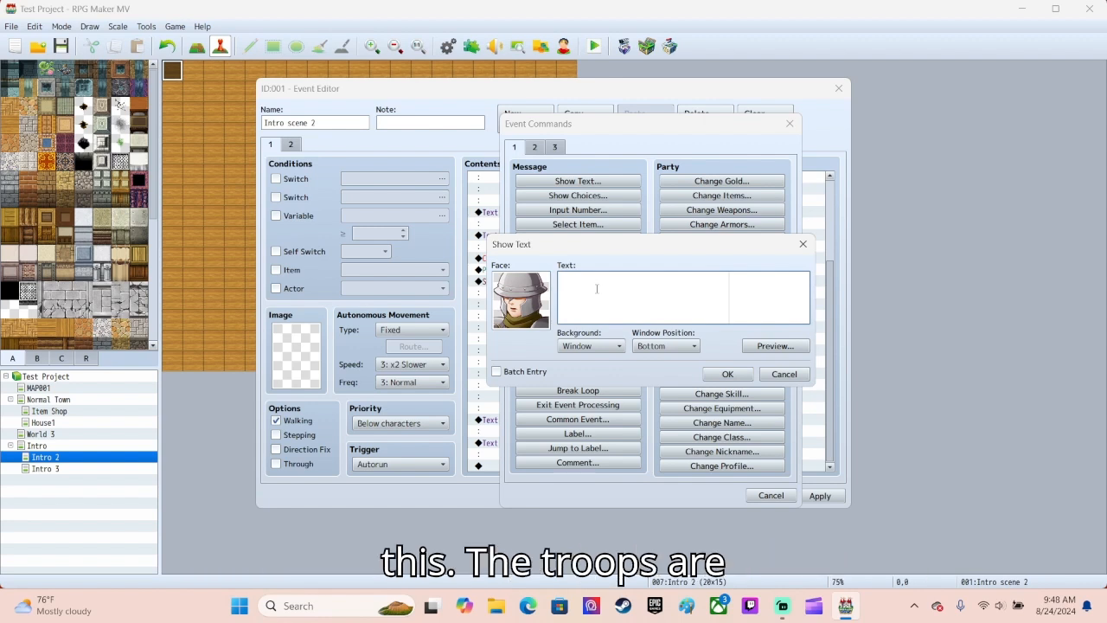
type("The troops are out")
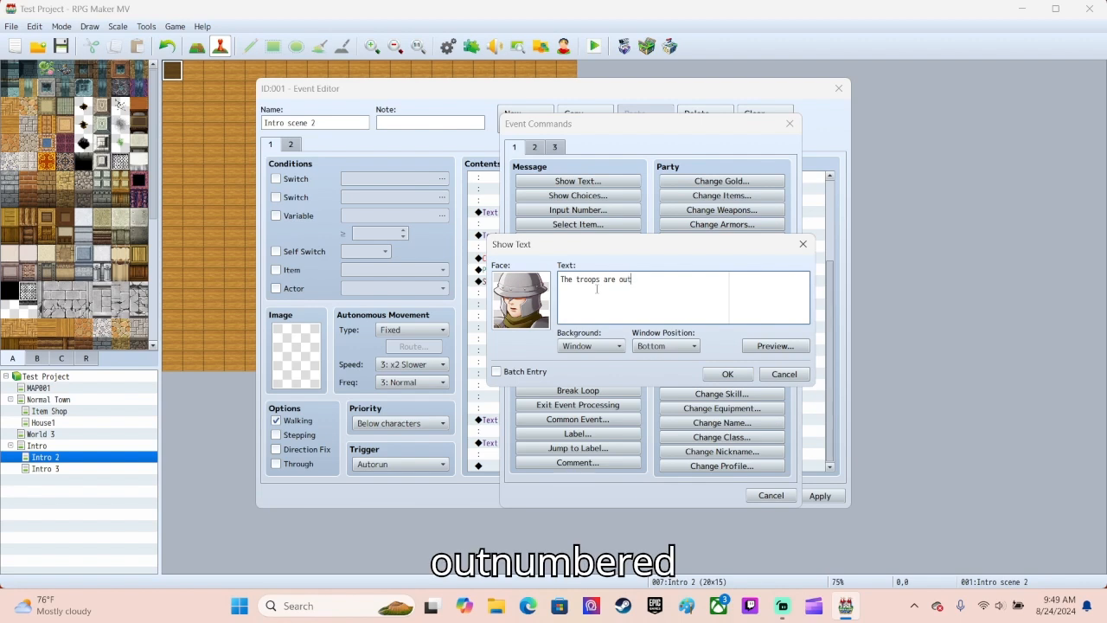
type("numbe")
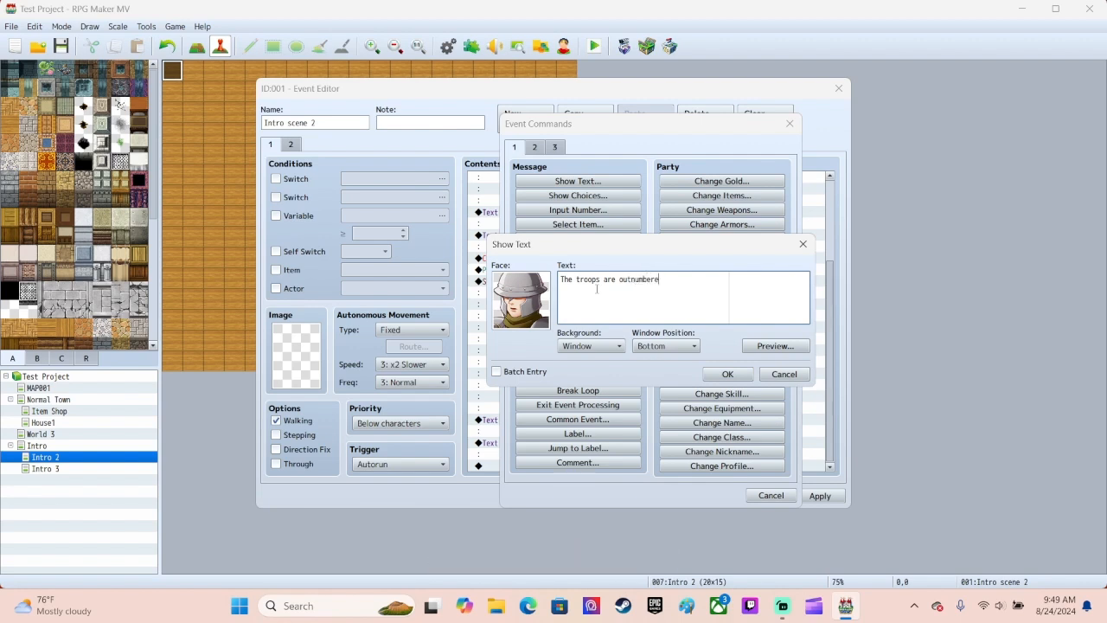
type("red by the enemy.")
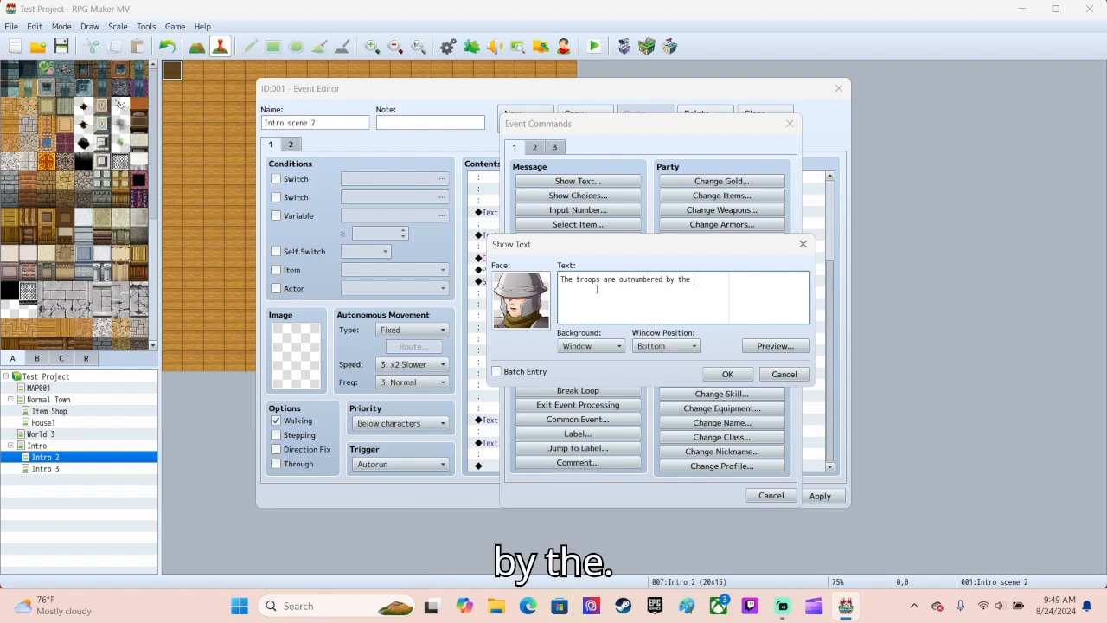
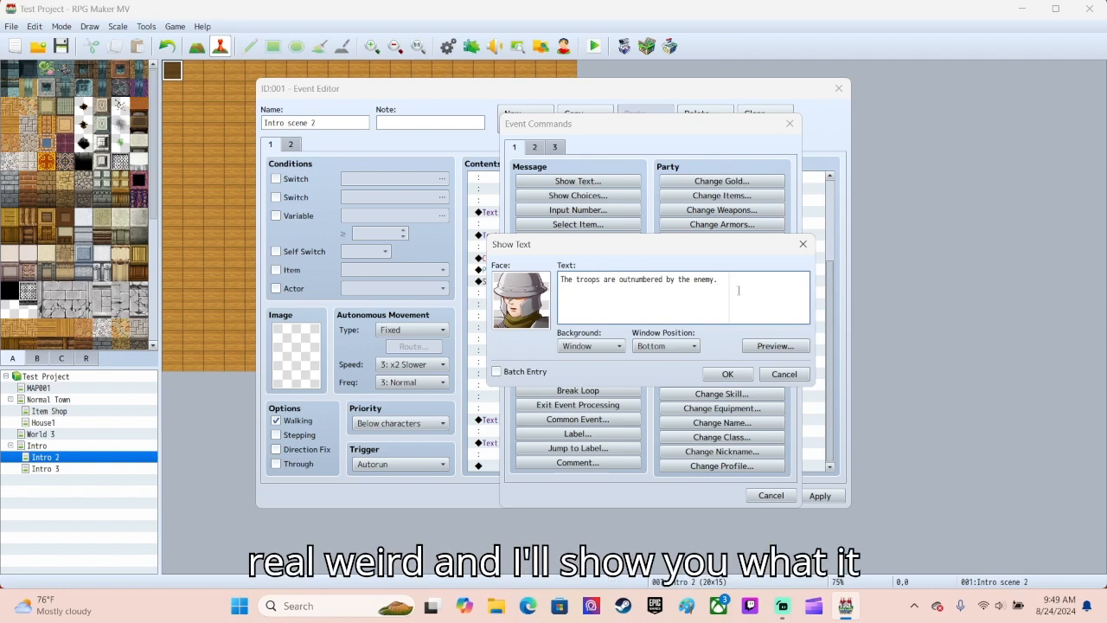
Extend guard 2's line past the text width guide with the filler "hsoigdhapshg", then confirm the text and the event.
type("hsoigdhapshg")
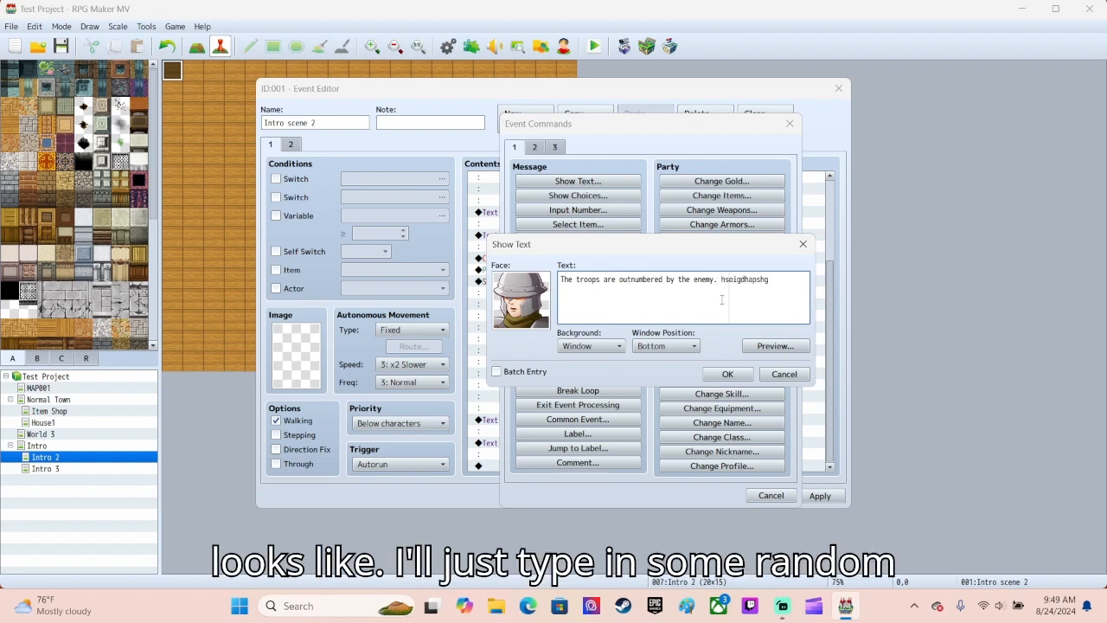
left_click(734, 374)
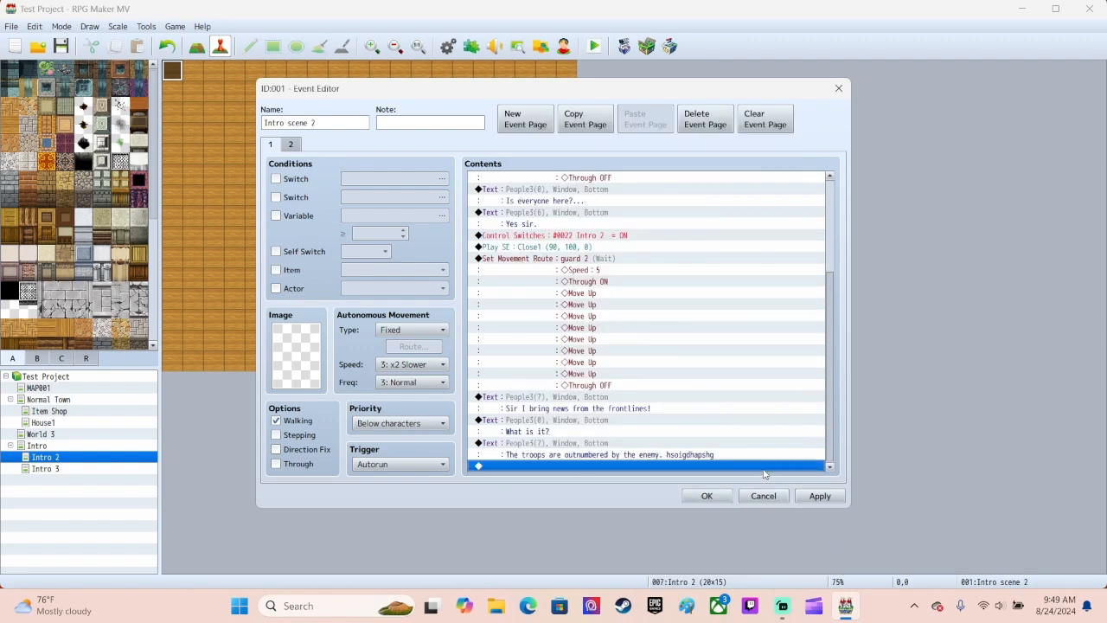
left_click(707, 496)
Save the changes and playtest the throne room cutscene through guard 2's overlong line, then close the test game.
left_click(594, 45)
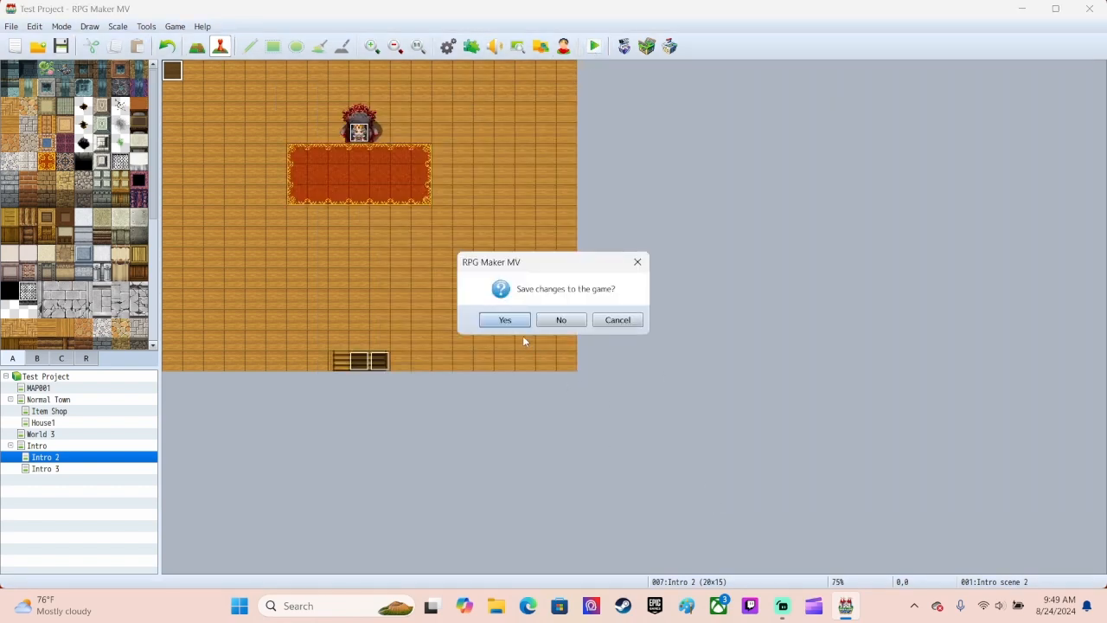
left_click(505, 320)
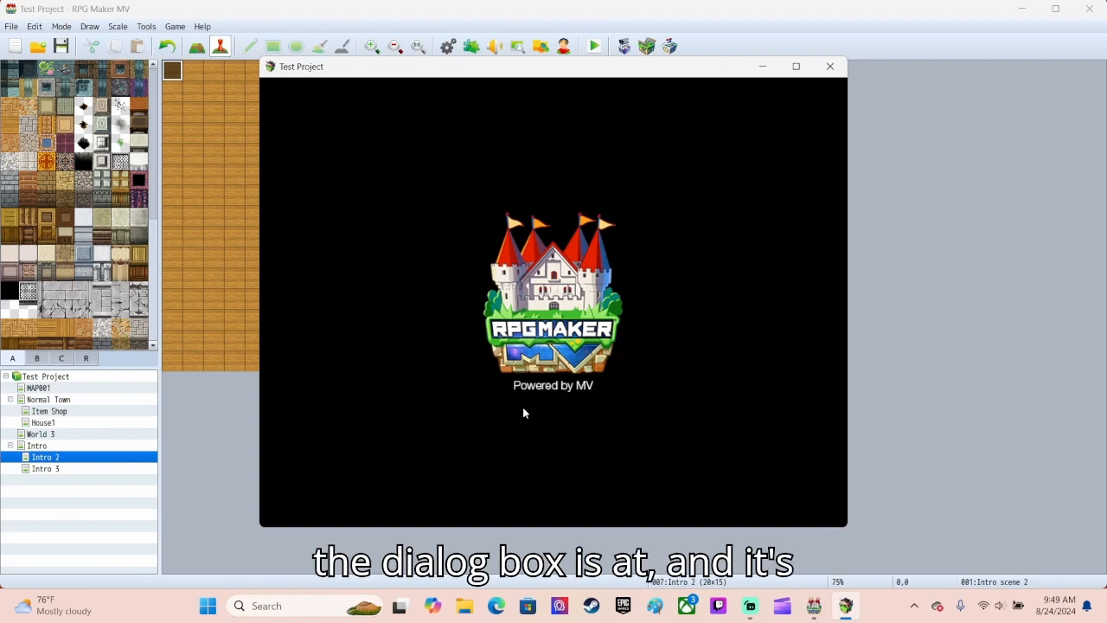
key("Return")
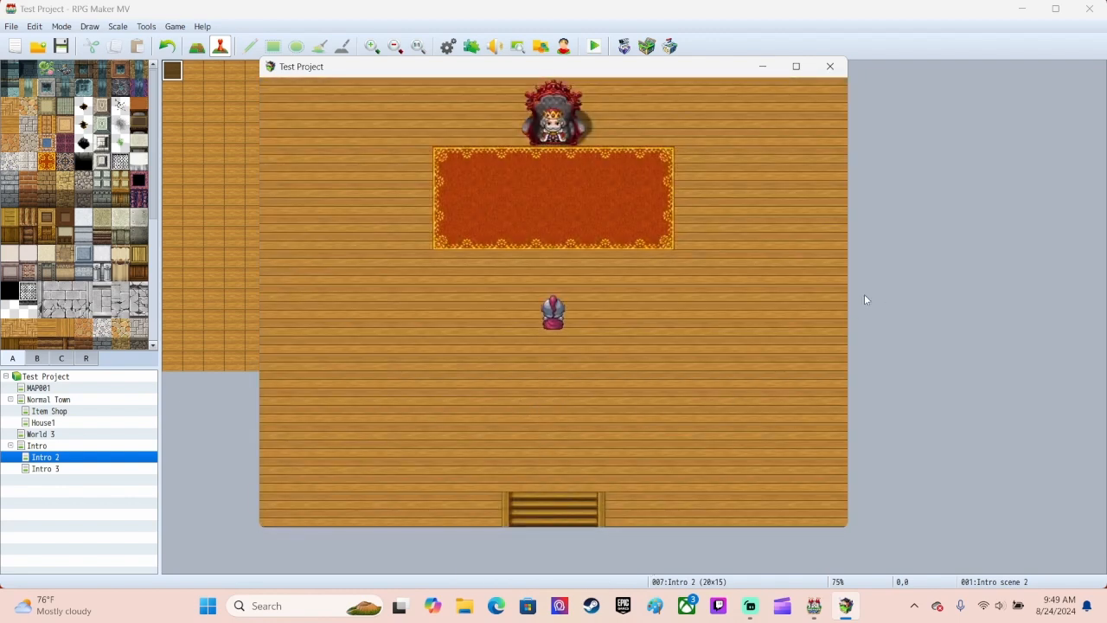
key("Return")
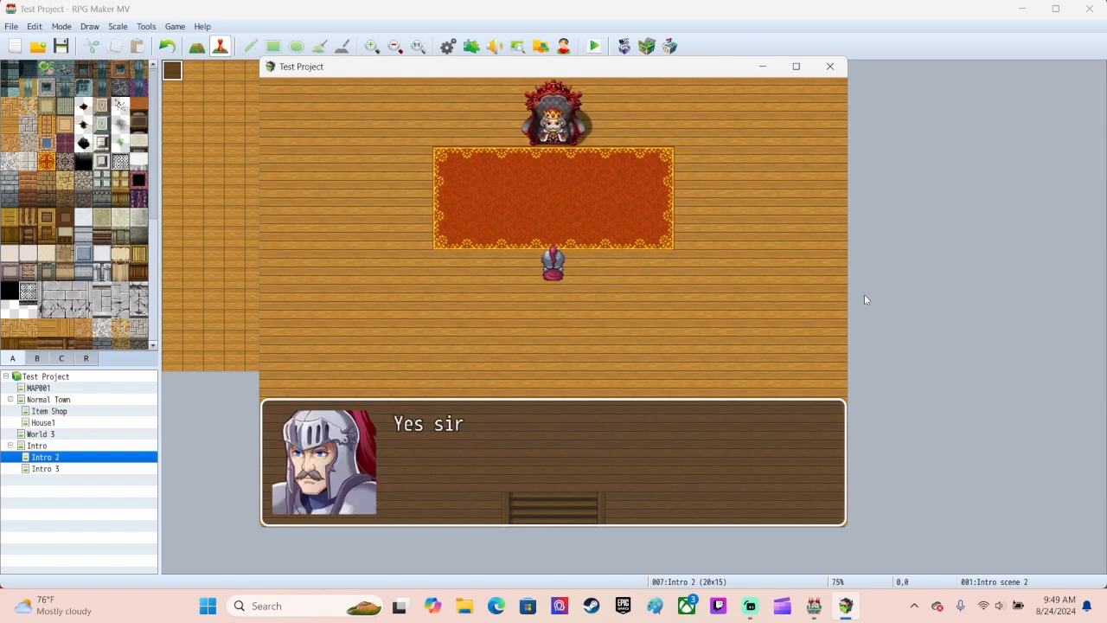
key("Return")
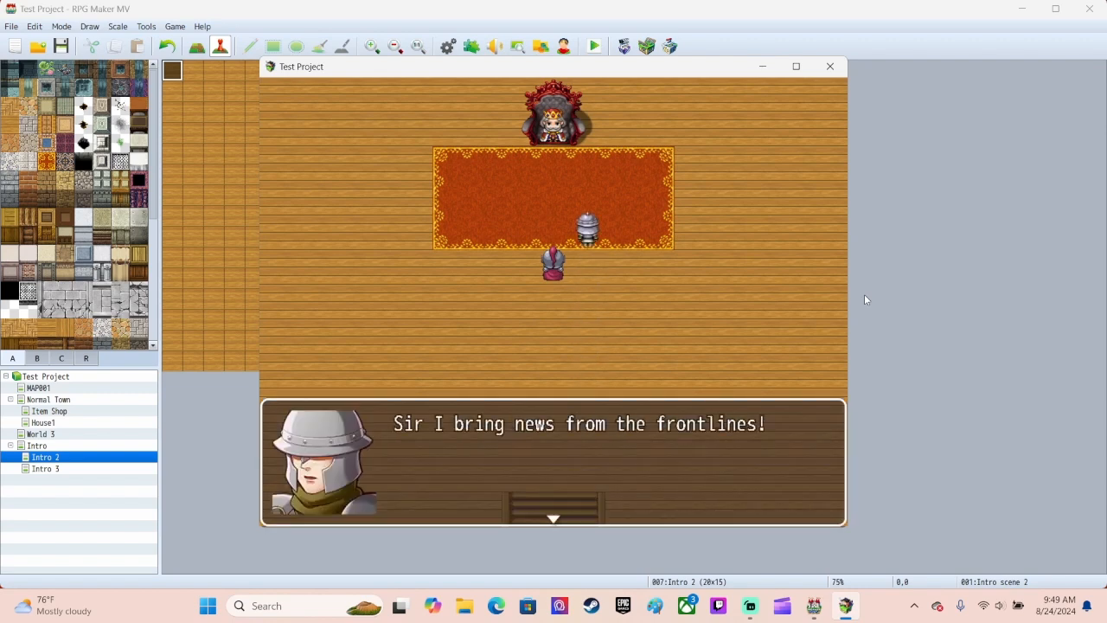
key("Return")
key("Return")
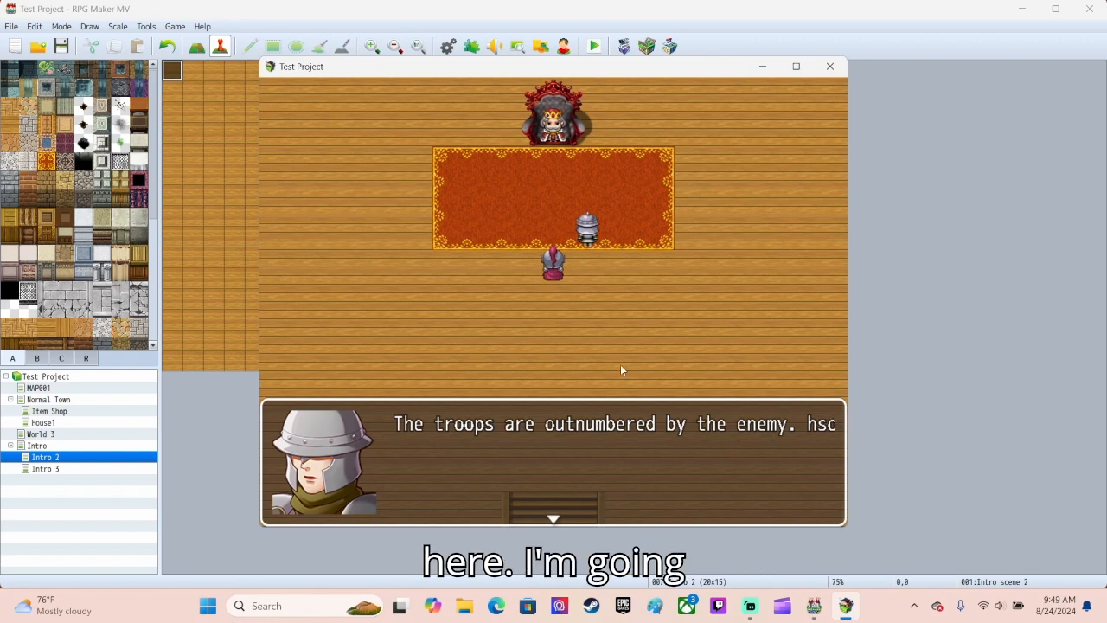
key("Return")
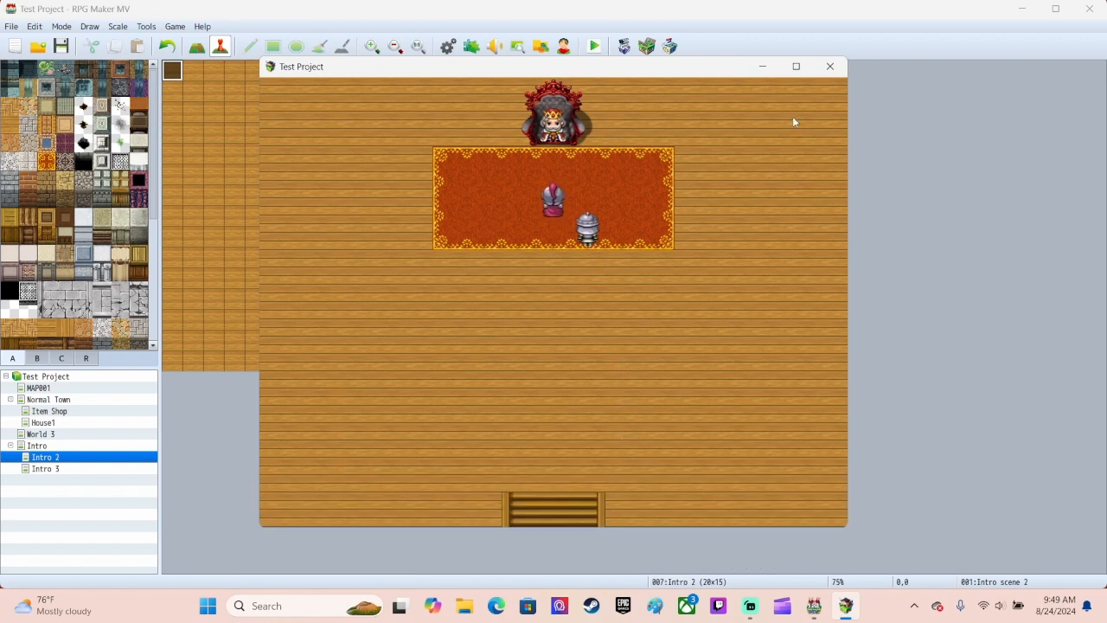
left_click(827, 69)
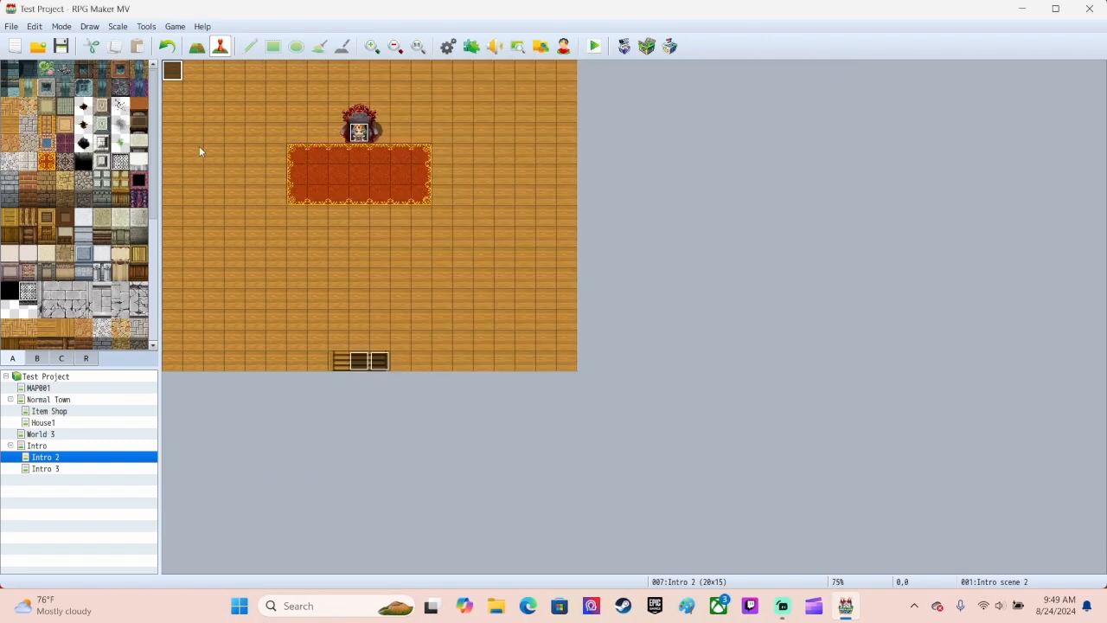
Reopen the Intro scene 2 event and open guard 2's last Show Text command, about the outnumbered troops, for editing.
double_click(172, 73)
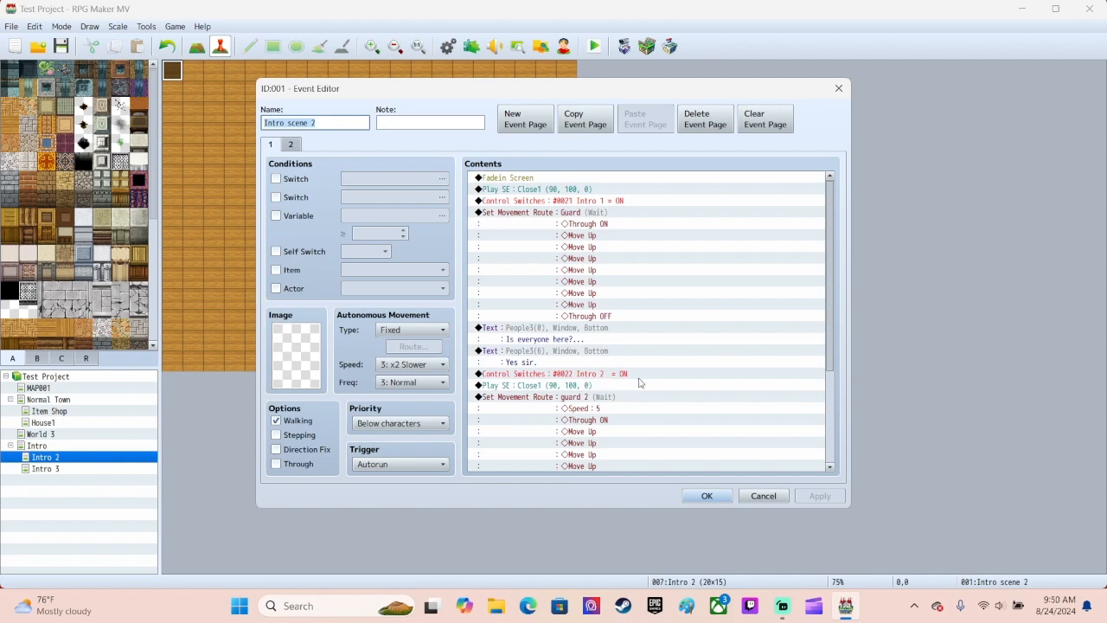
scroll(637, 398, "down", 4)
right_click(639, 457)
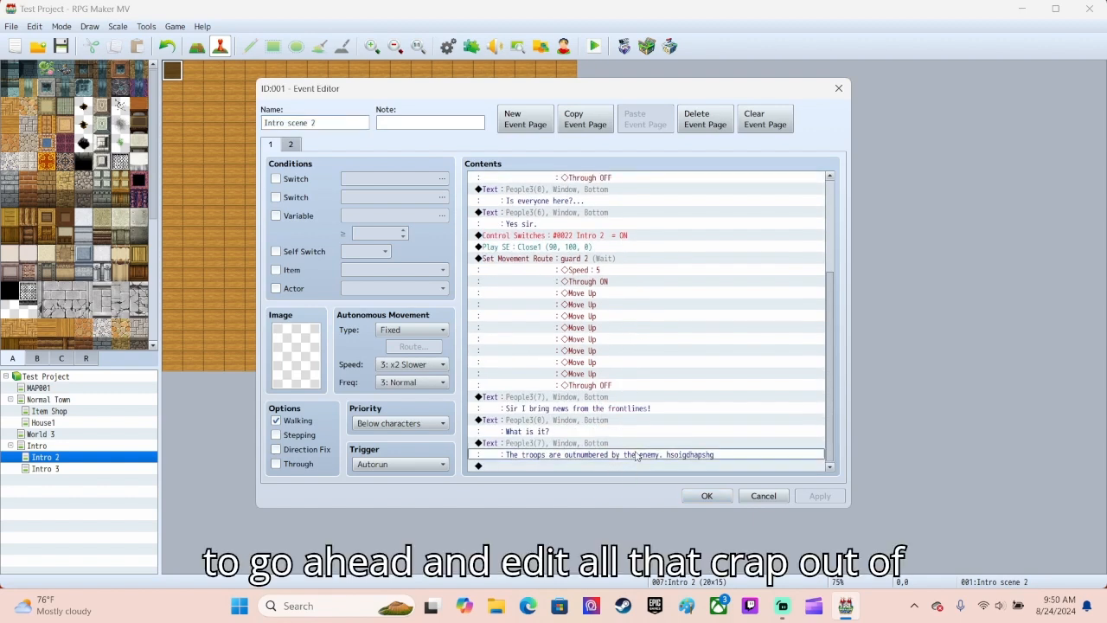
left_click(592, 445)
right_click(591, 446)
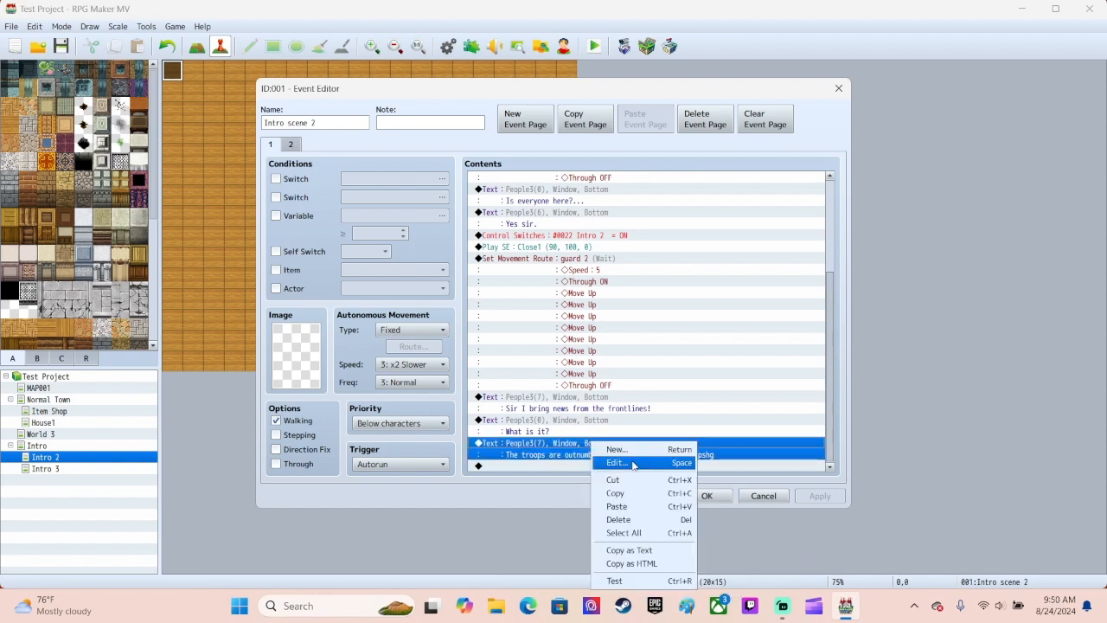
Correct the last dialogue message so it reads only "The troops are outnumbered by the enemy.".
left_click(618, 462)
left_click_drag(723, 281, 782, 279)
key("BackSpace")
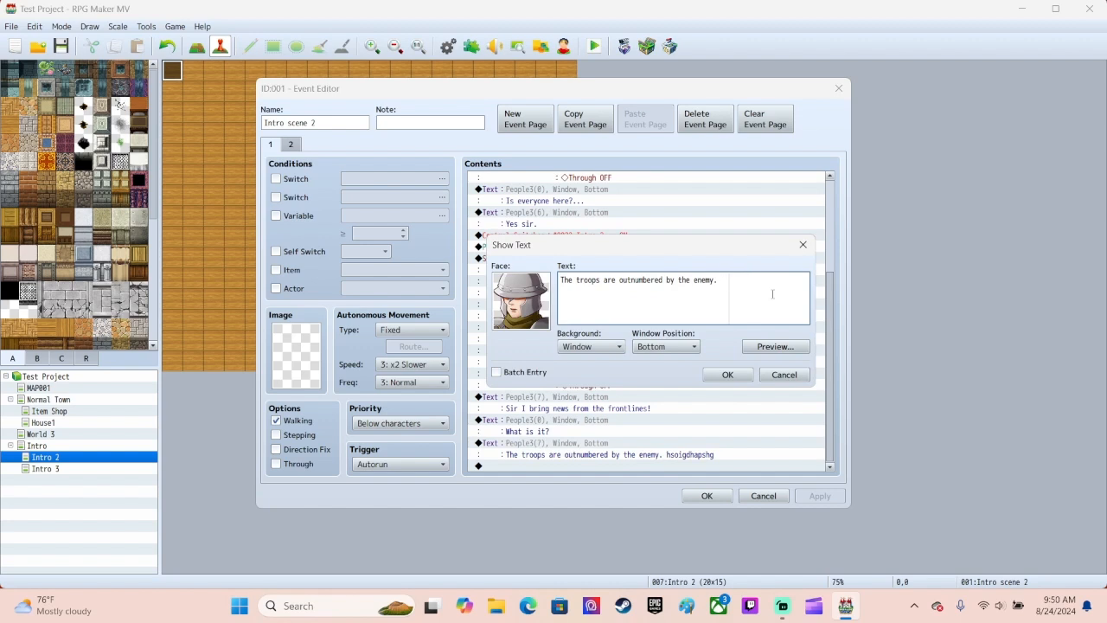
left_click(717, 381)
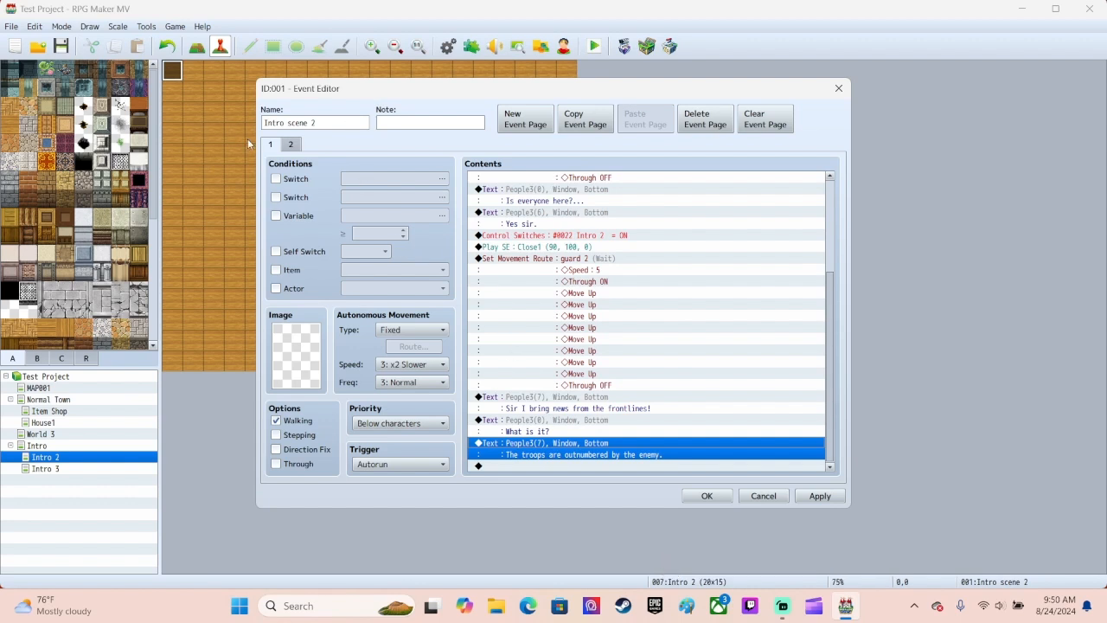
Append a Transfer Player command at the end of the event's first page, with Intro 3 (10,9) as the destination.
left_click(289, 145)
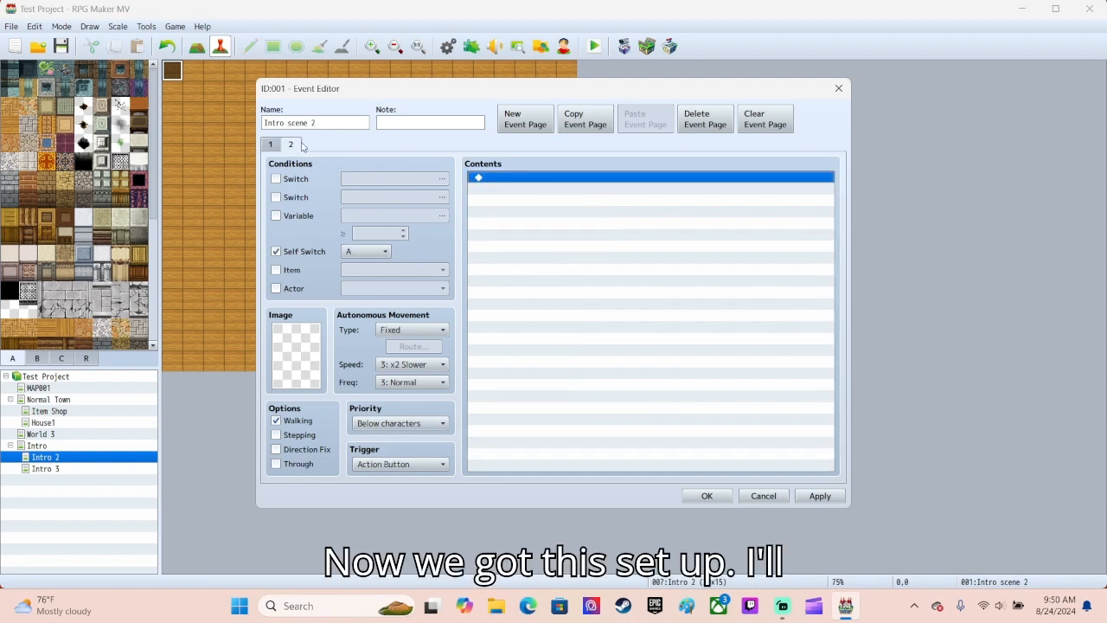
left_click(271, 145)
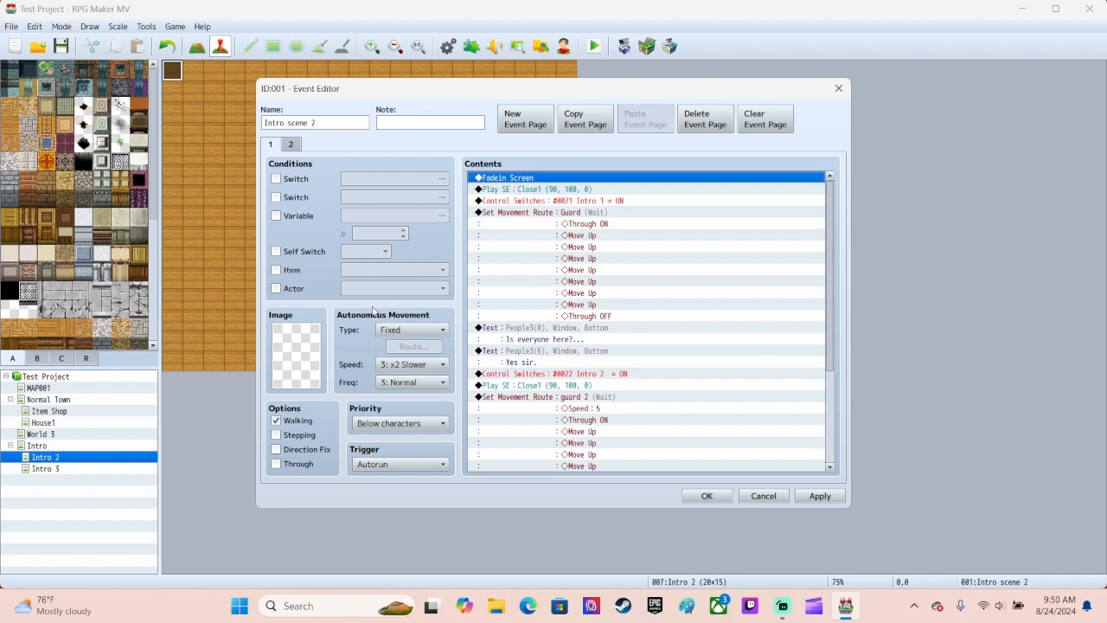
scroll(595, 411, "down", 4)
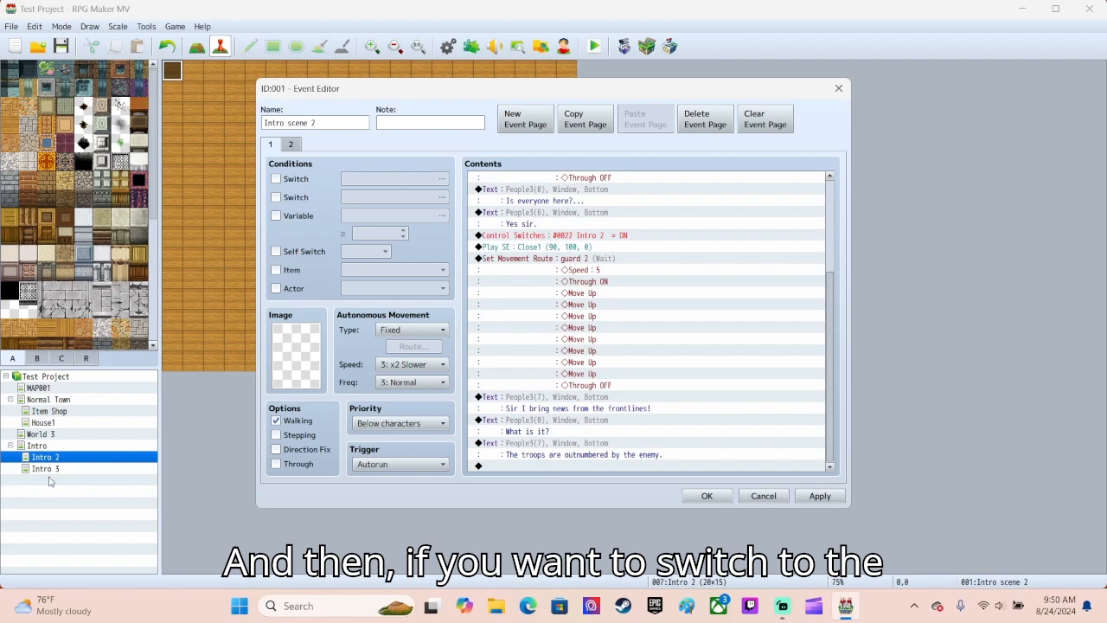
left_click(608, 467)
right_click(608, 467)
left_click(623, 484)
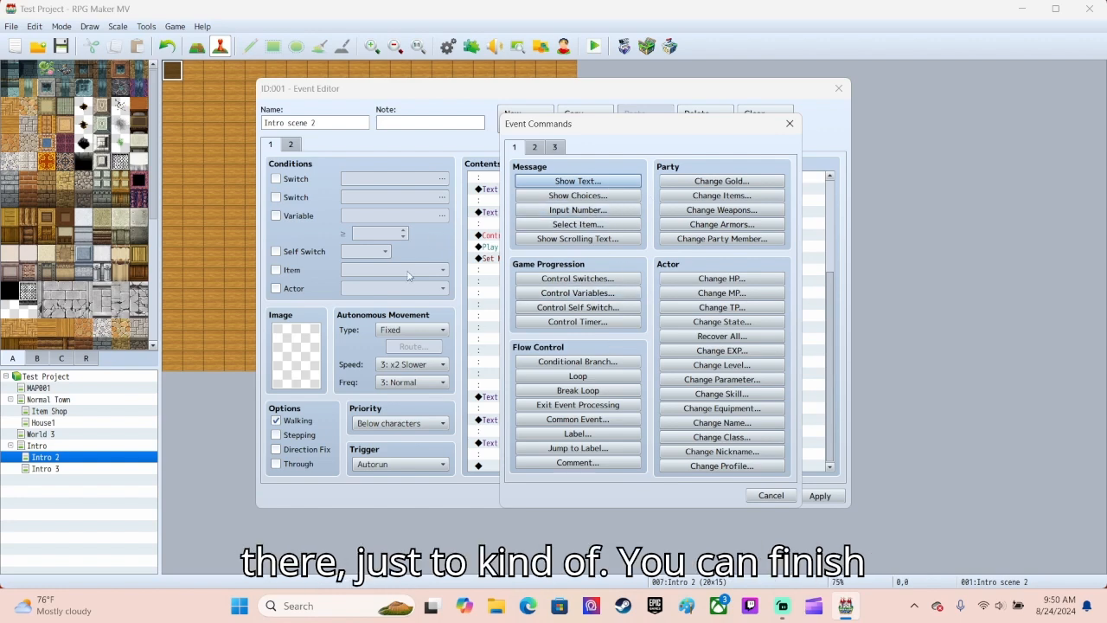
left_click(538, 147)
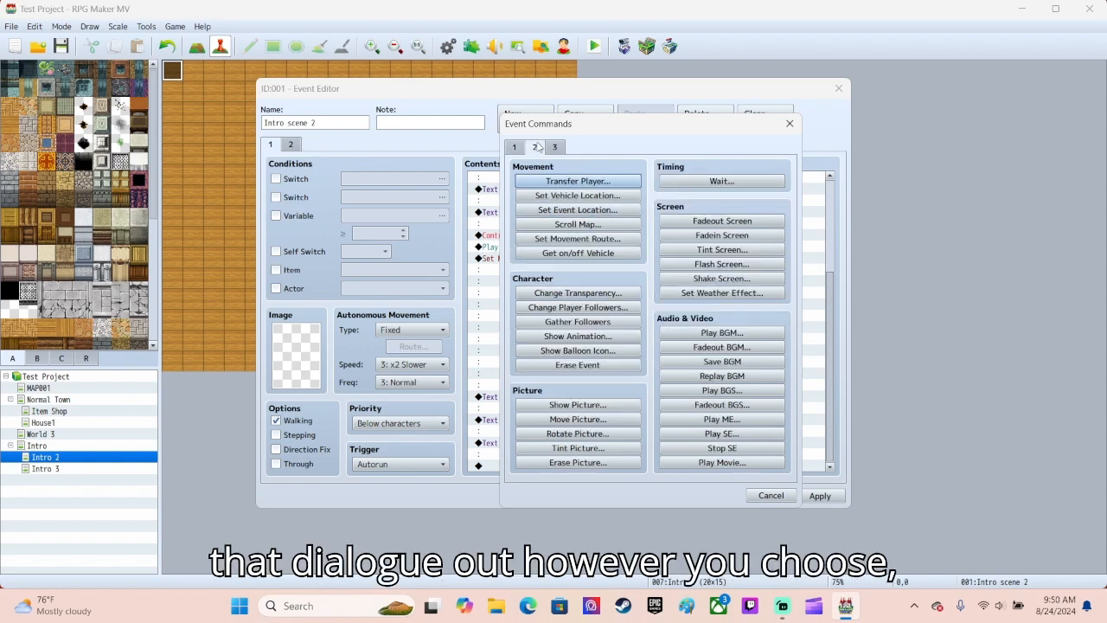
left_click(568, 182)
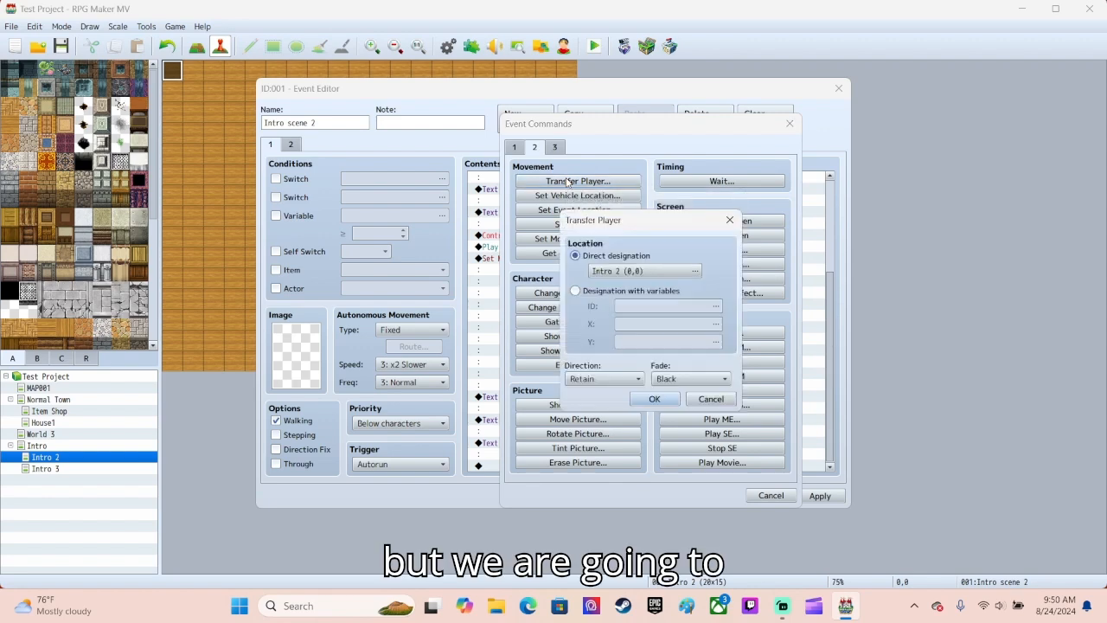
left_click(617, 271)
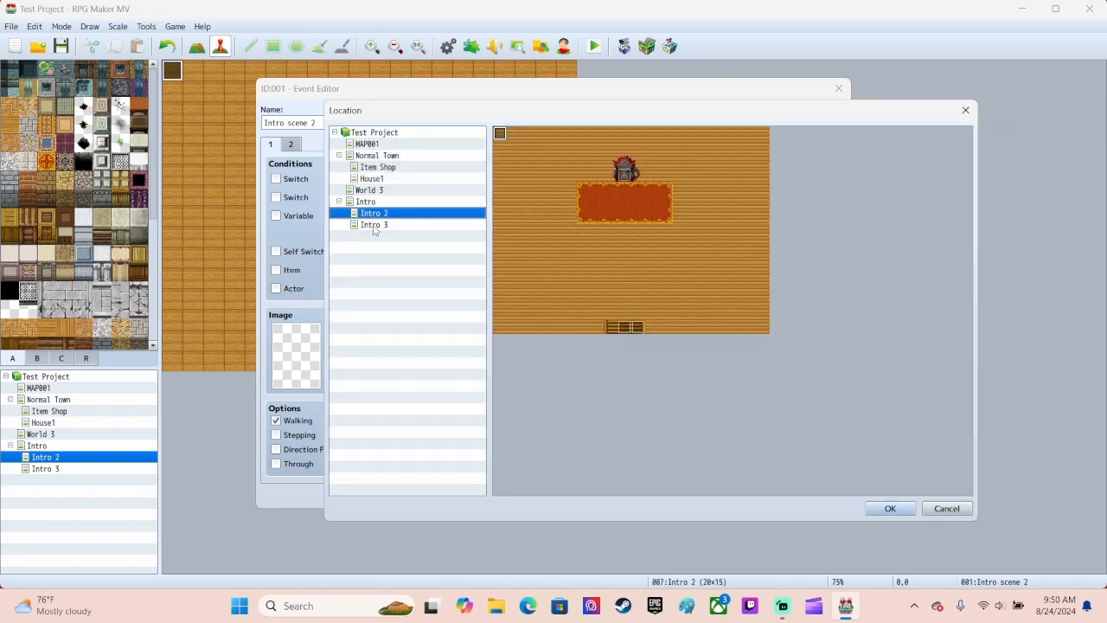
left_click(372, 226)
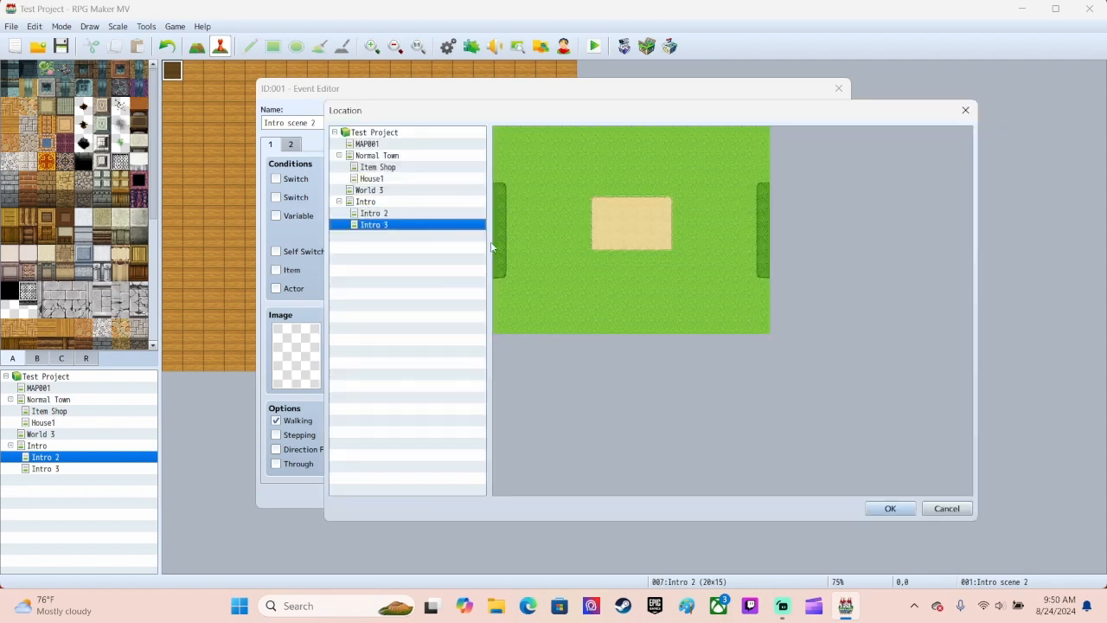
left_click(632, 259)
left_click(880, 509)
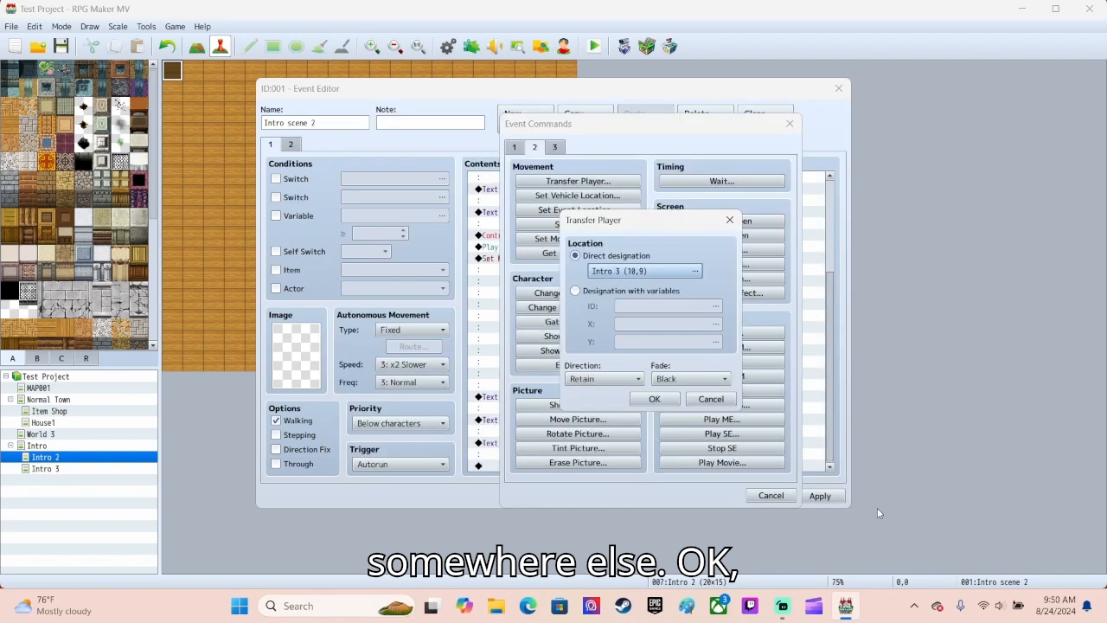
left_click(642, 401)
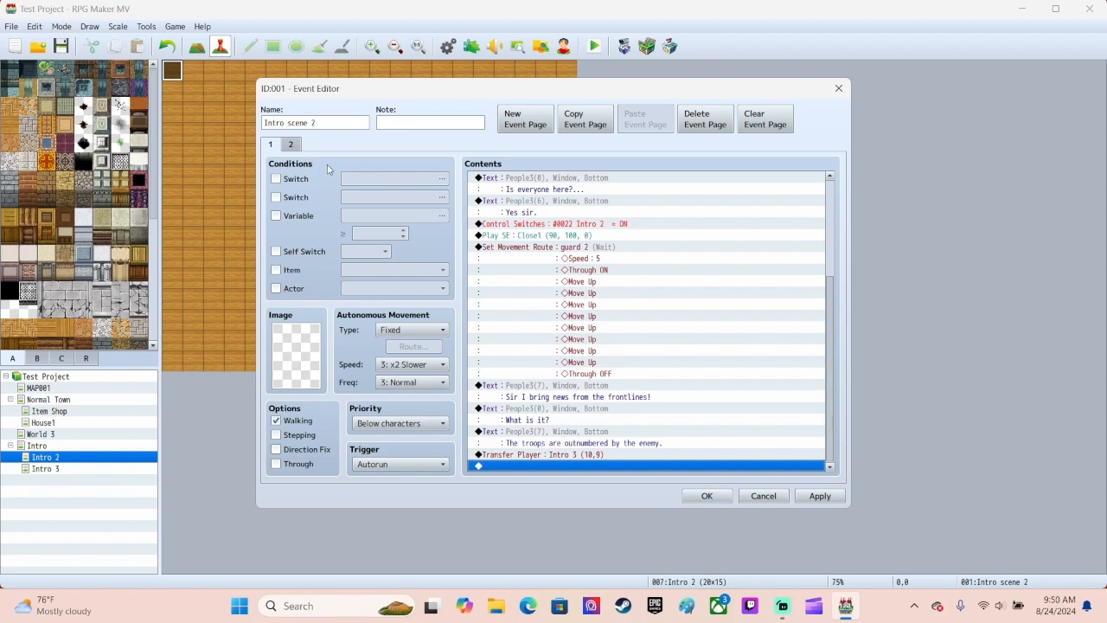
Append a Control Self Switch command that turns self switch A on after the transfer, and save the Intro scene 2 event.
right_click(528, 472)
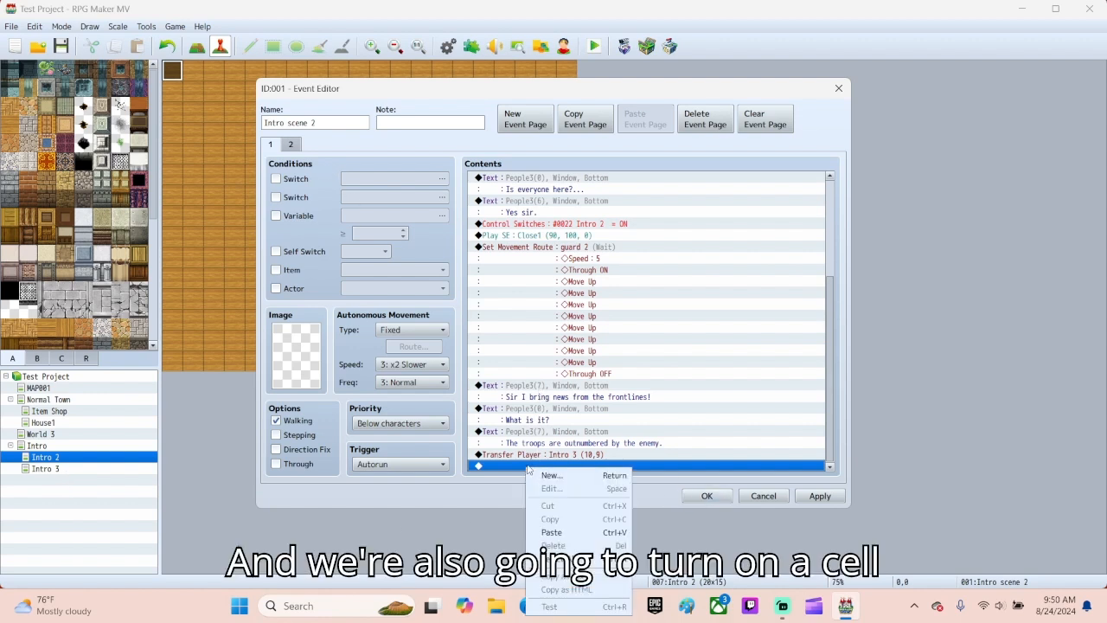
left_click(543, 475)
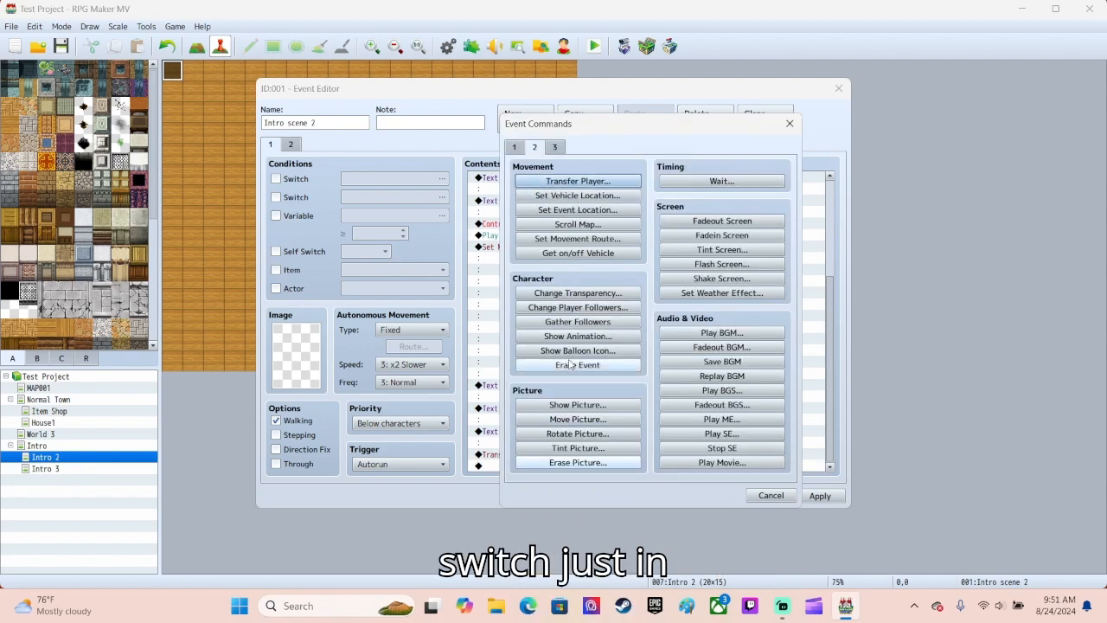
left_click(515, 148)
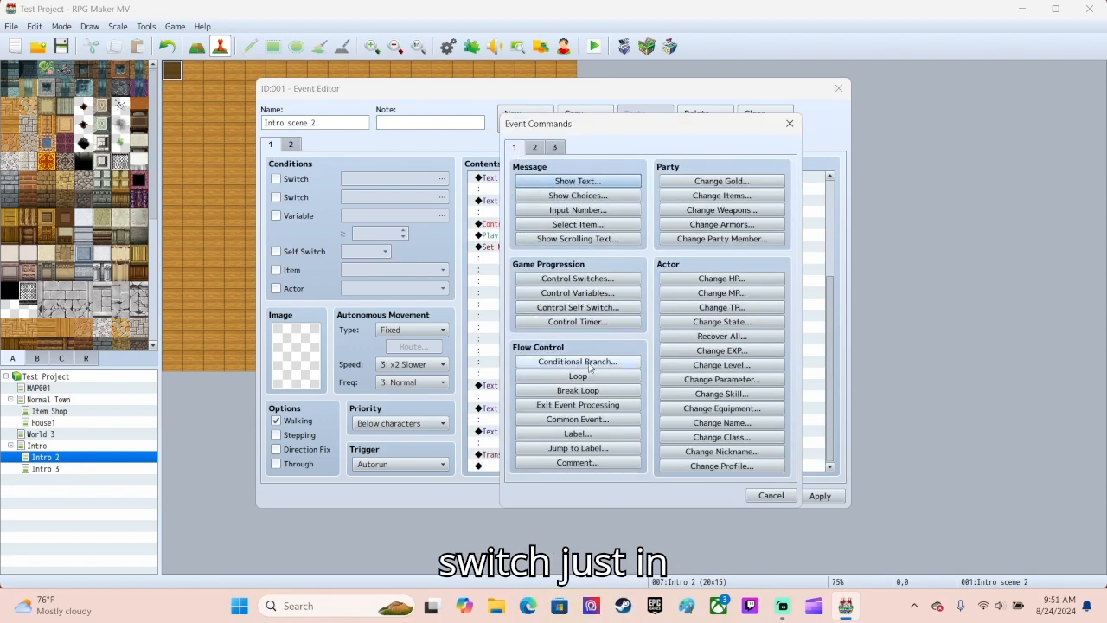
left_click(578, 307)
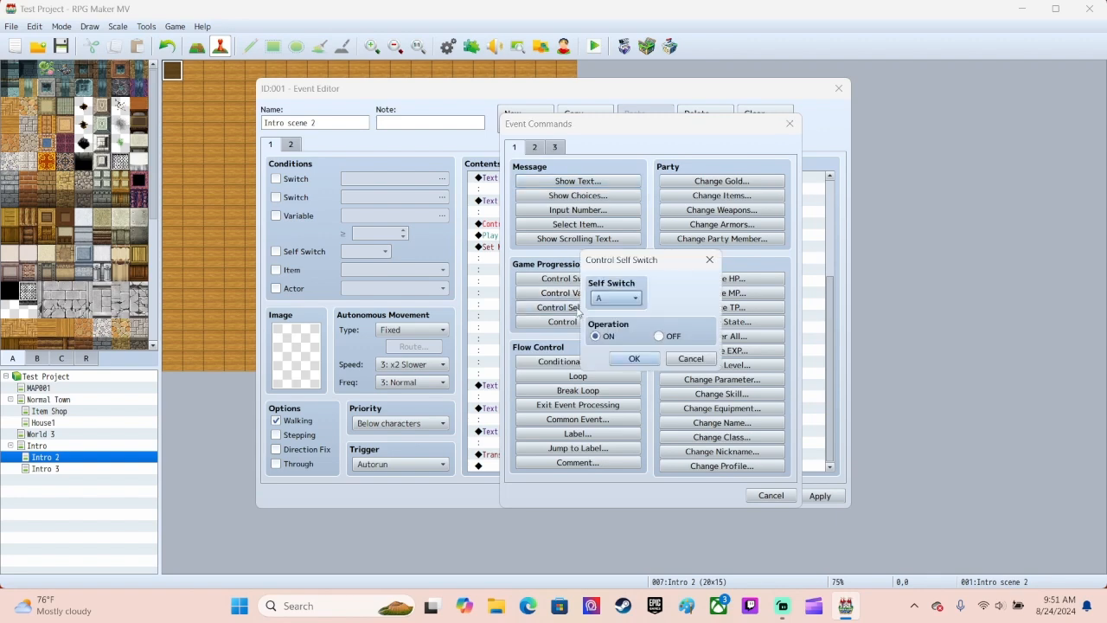
left_click(631, 359)
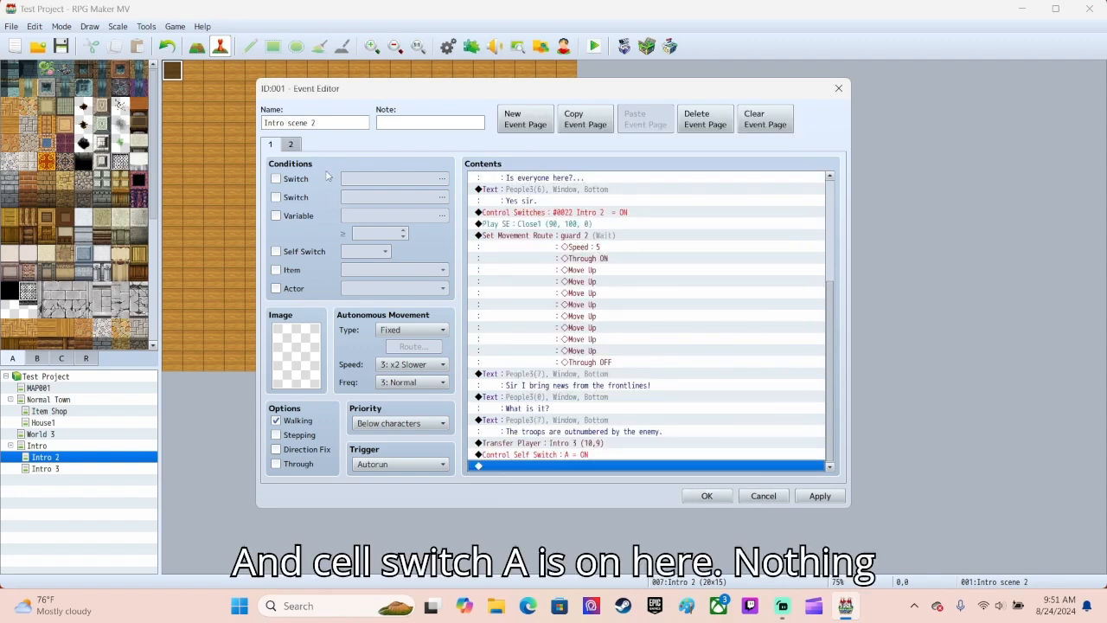
left_click(294, 145)
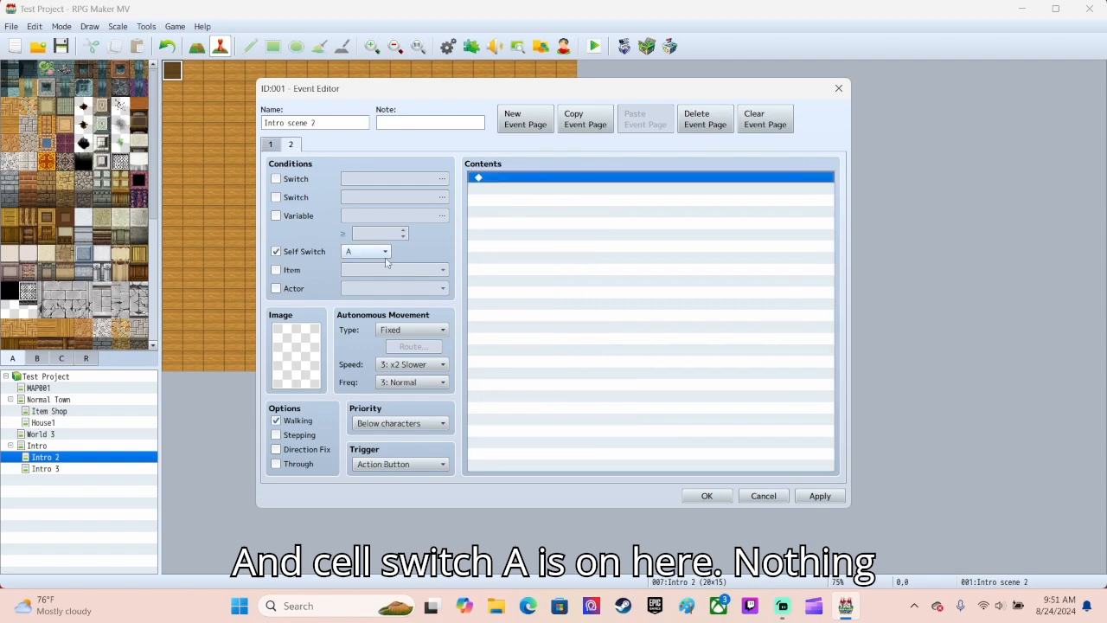
left_click(707, 495)
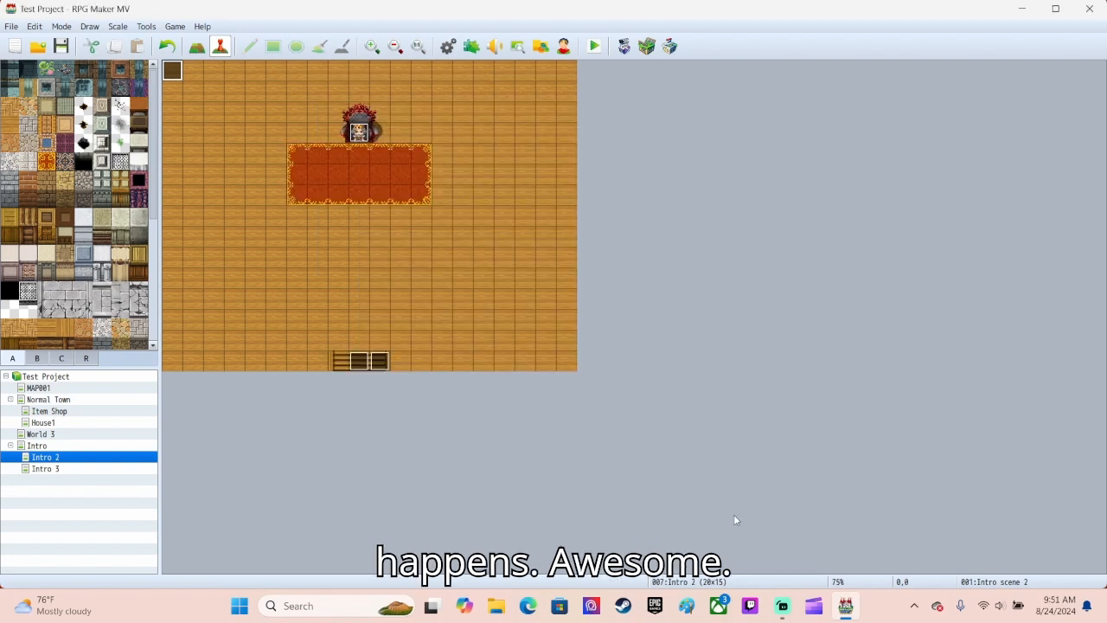
Create an event at tile (4,4) of the Intro 3 map using the right-facing helmeted soldier image from People3.
left_click(54, 468)
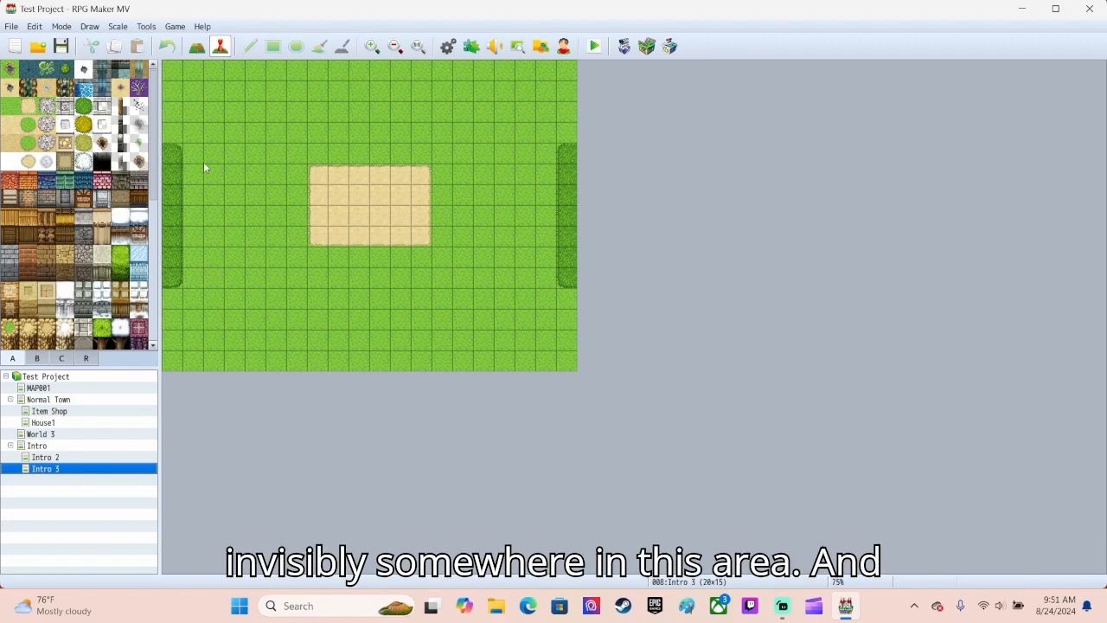
double_click(251, 158)
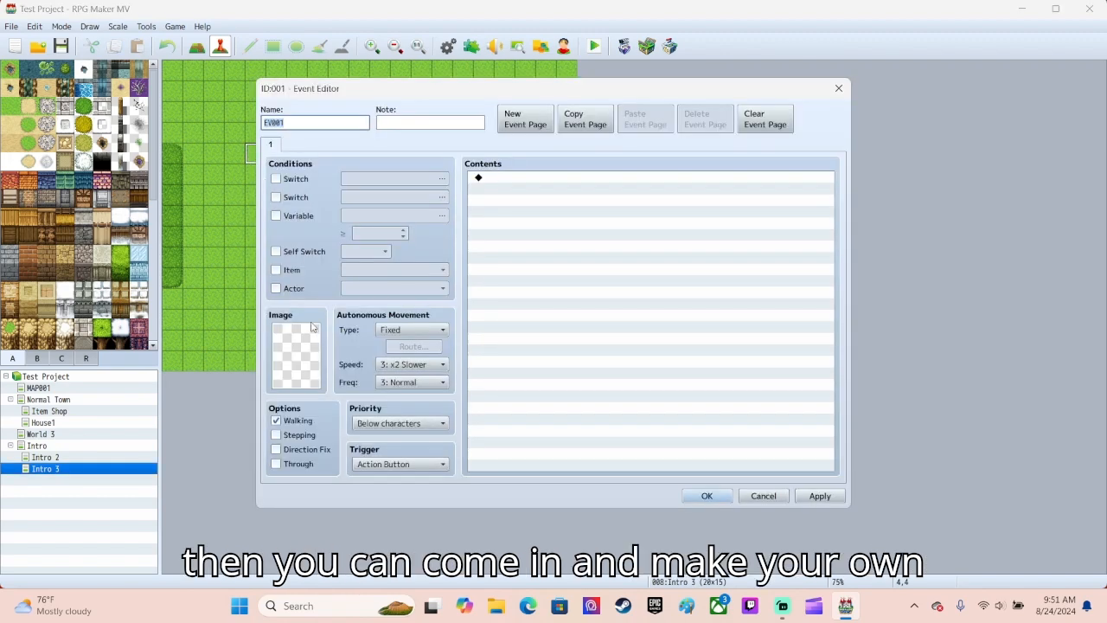
double_click(296, 355)
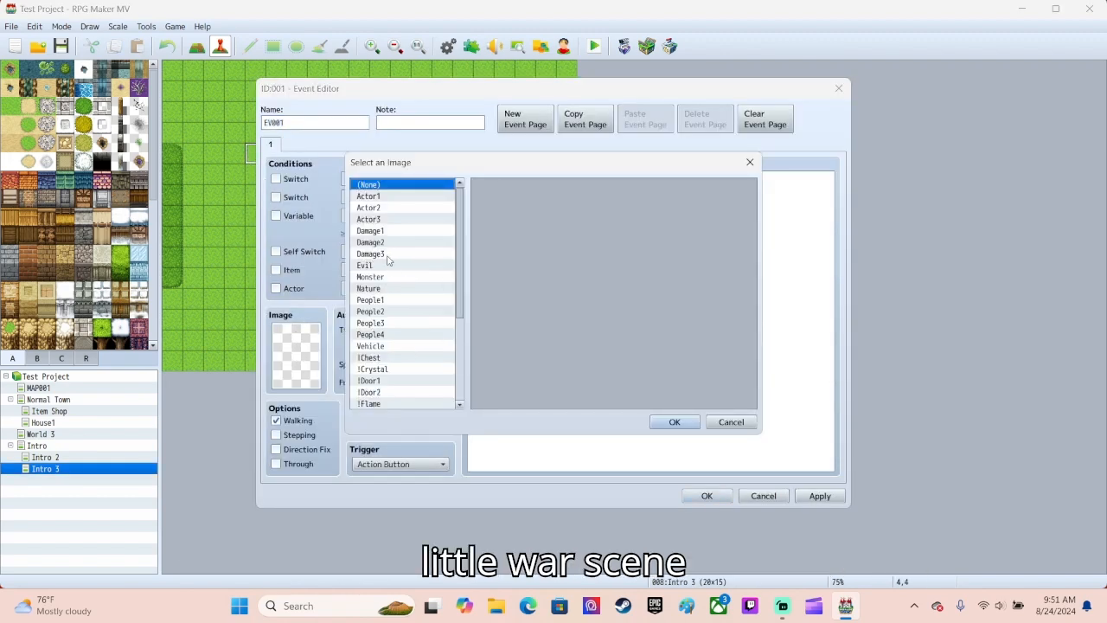
left_click(372, 323)
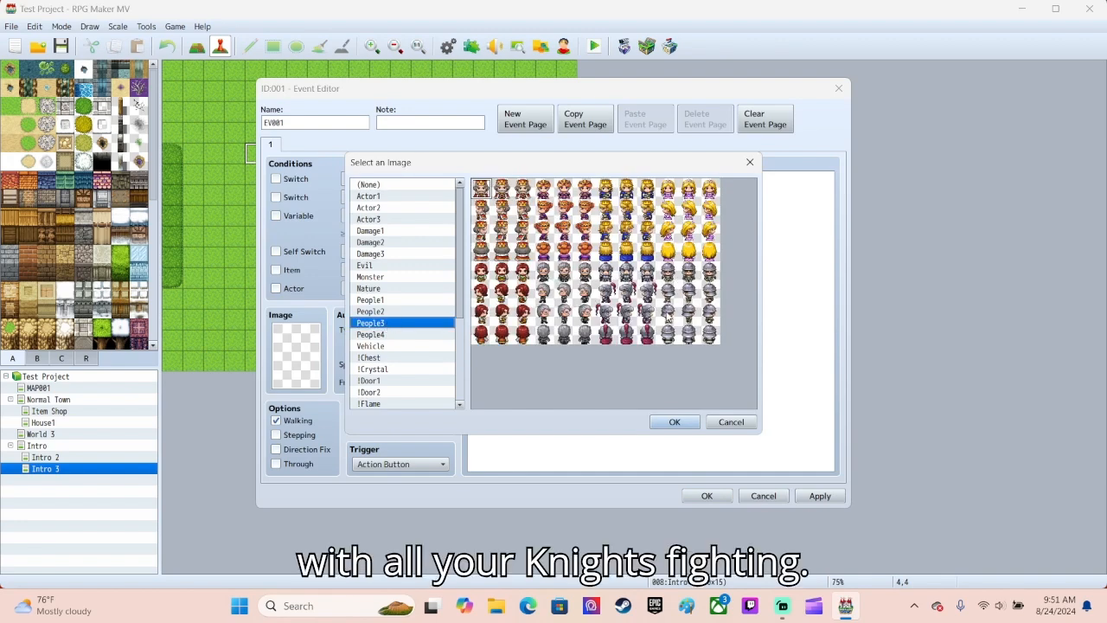
left_click(689, 314)
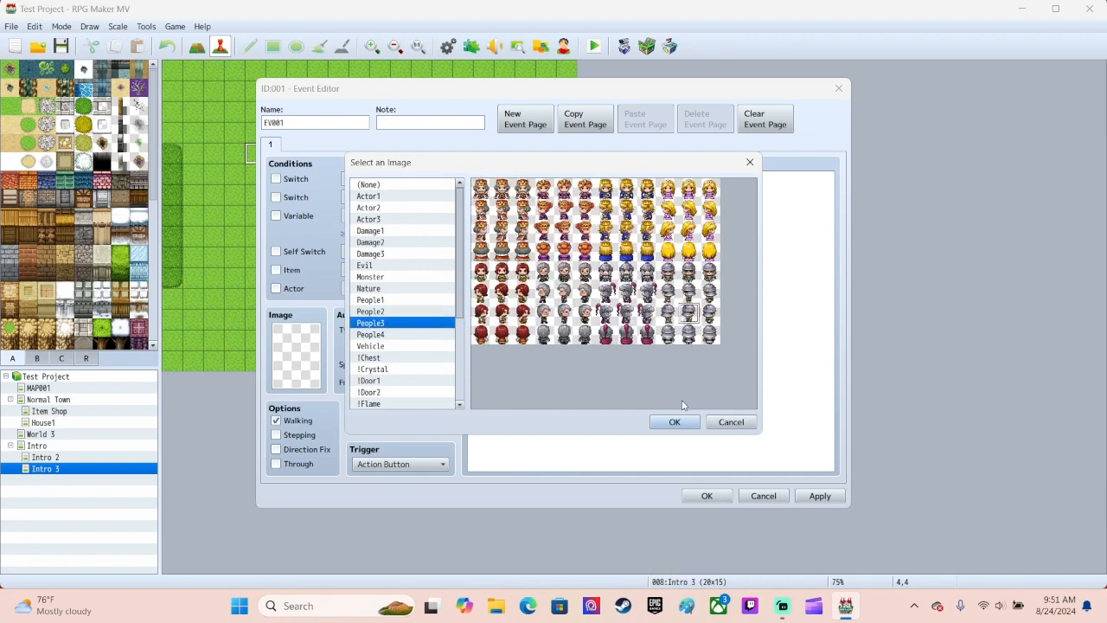
left_click(675, 421)
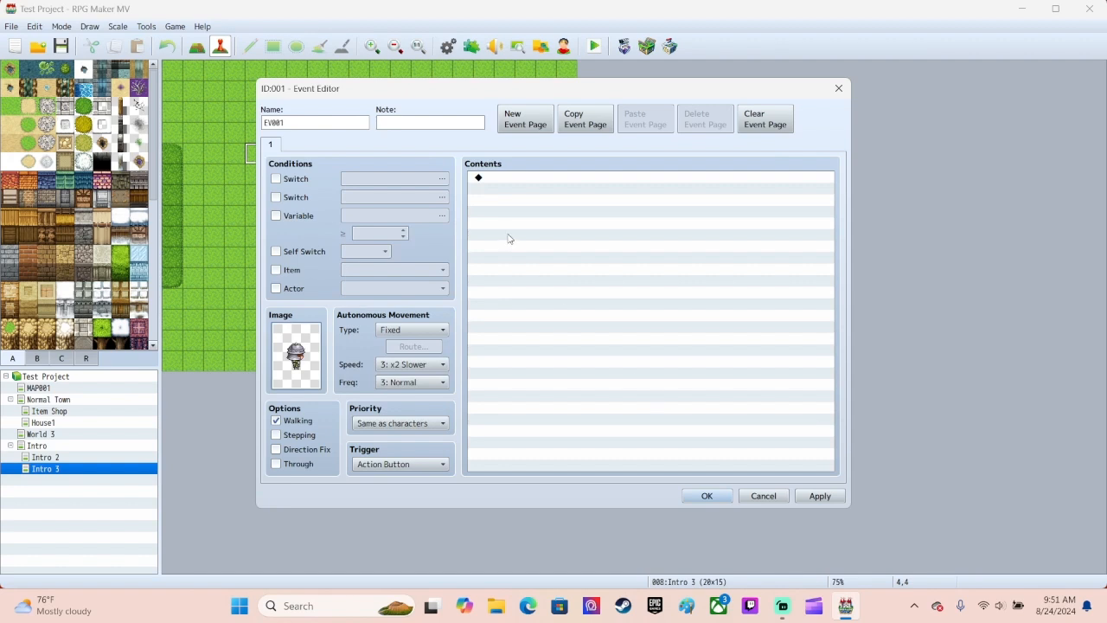
left_click(707, 496)
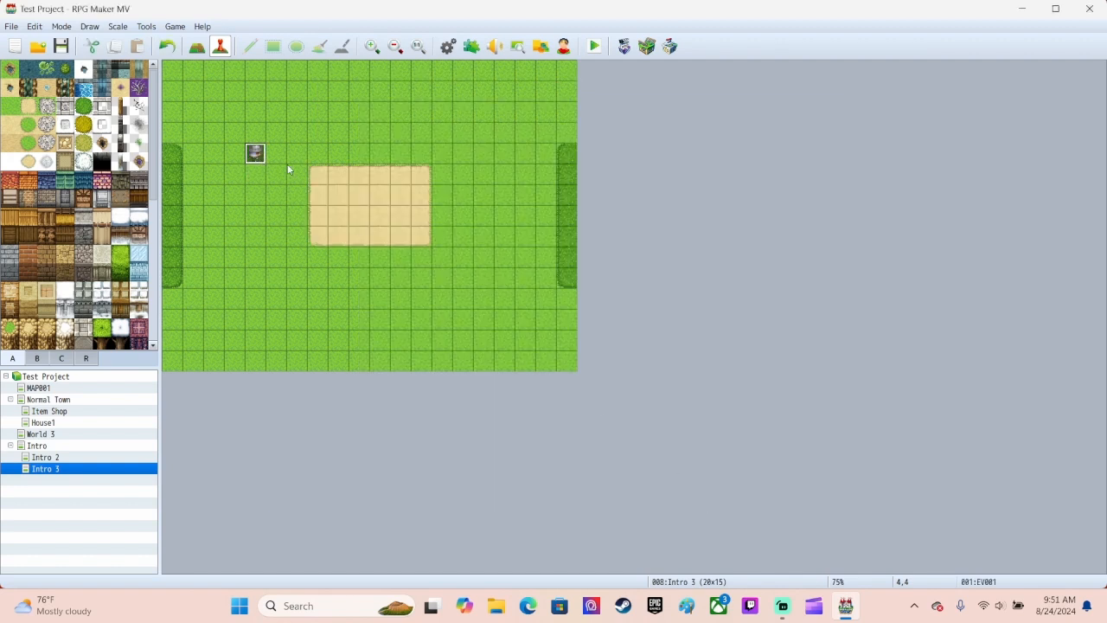
Copy the soldier event and paste the duplicate at tile (4,10).
right_click(258, 157)
left_click(289, 205)
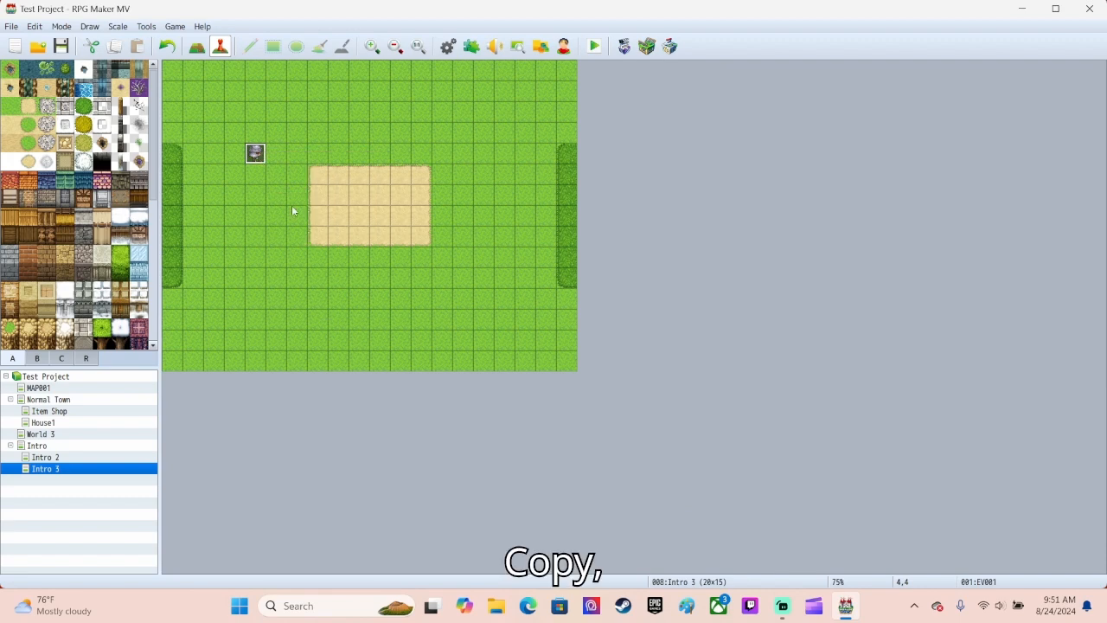
right_click(258, 281)
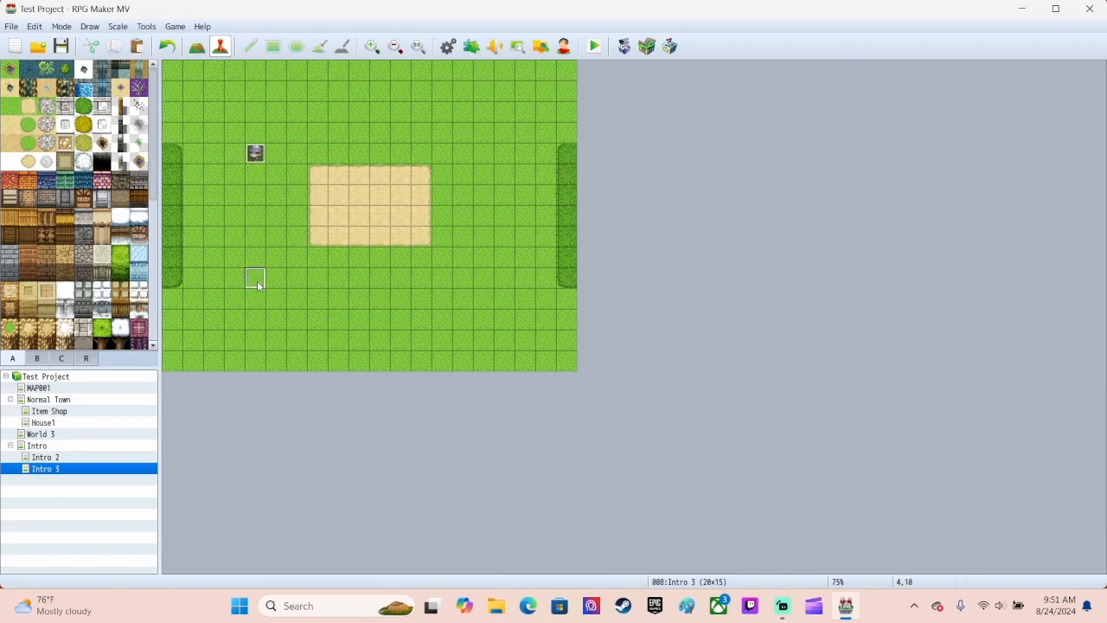
left_click(284, 346)
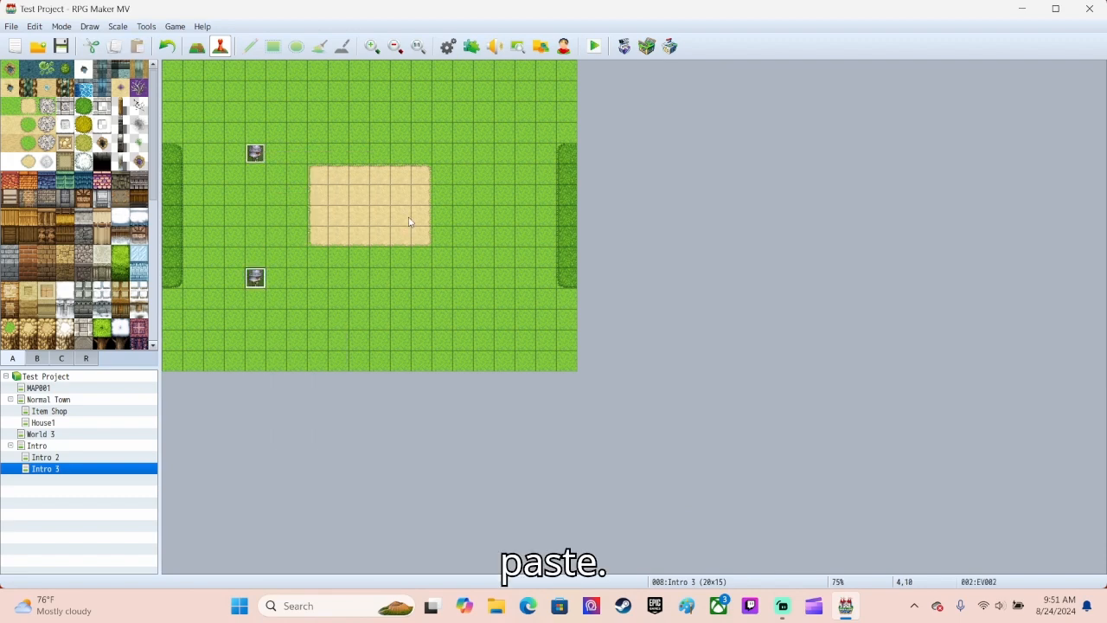
Create an event at tile (5,7) between the two soldiers, using the right-facing red-plumed knight image from People3.
double_click(279, 215)
double_click(301, 353)
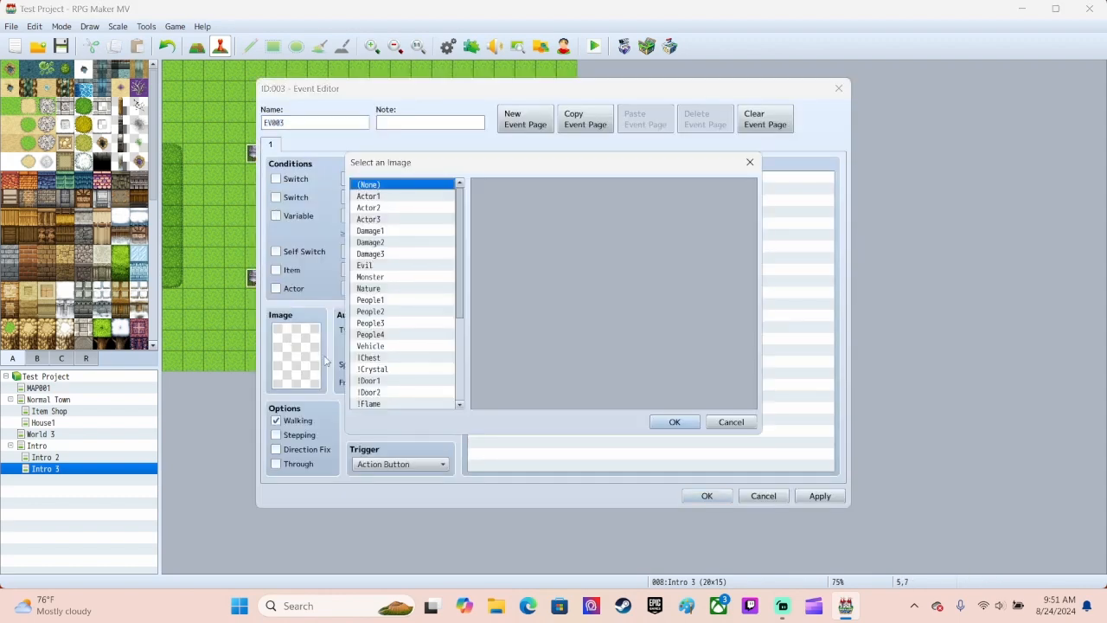
double_click(387, 321)
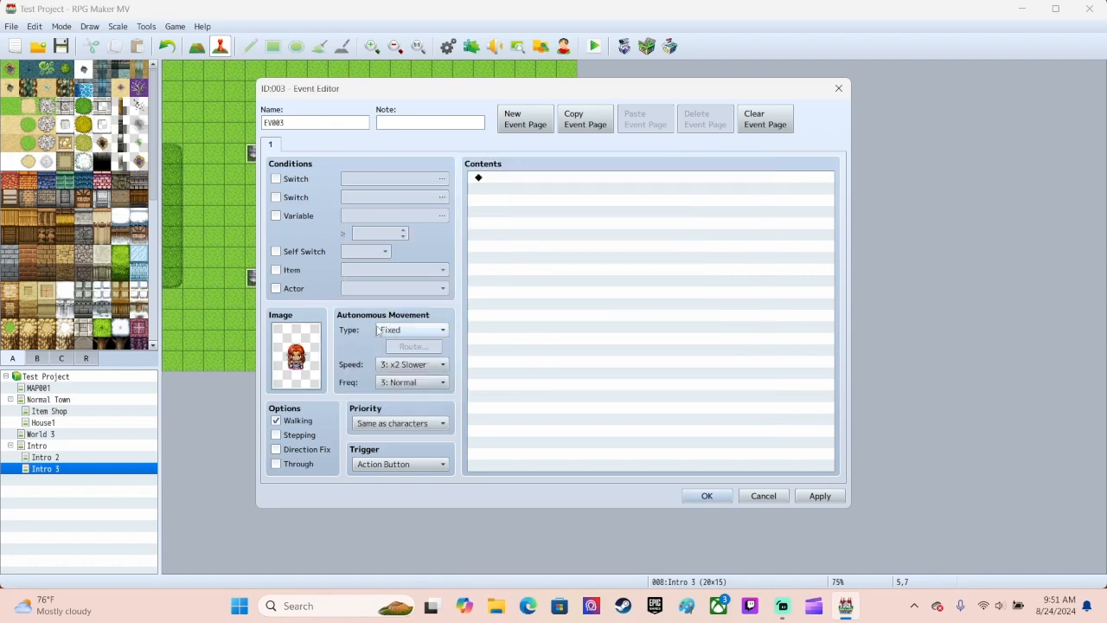
double_click(294, 354)
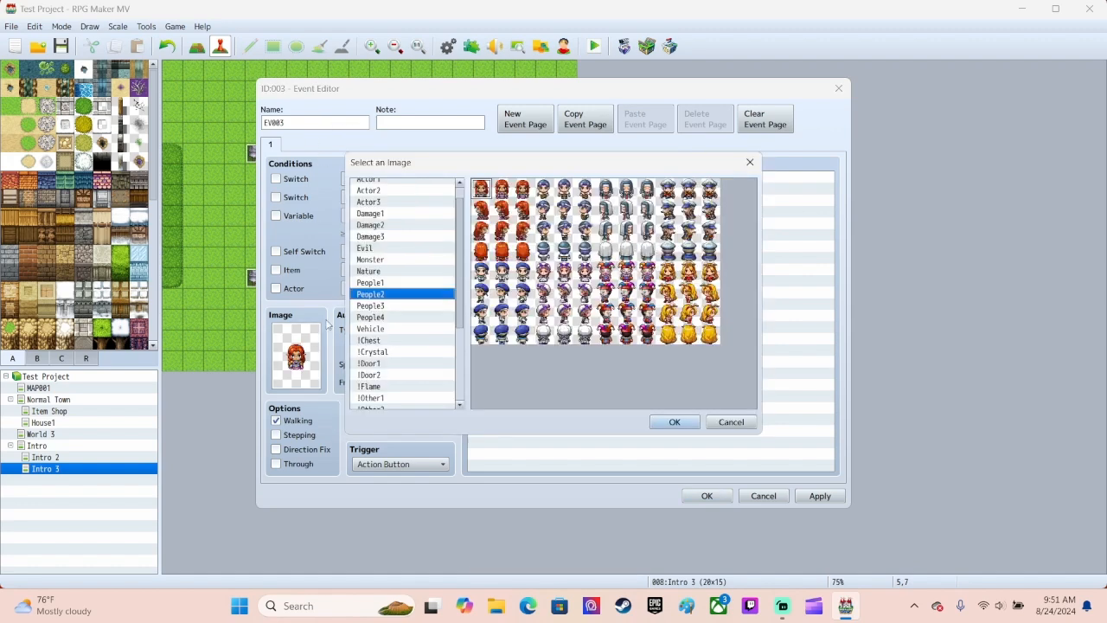
left_click(401, 306)
left_click(627, 311)
left_click(675, 422)
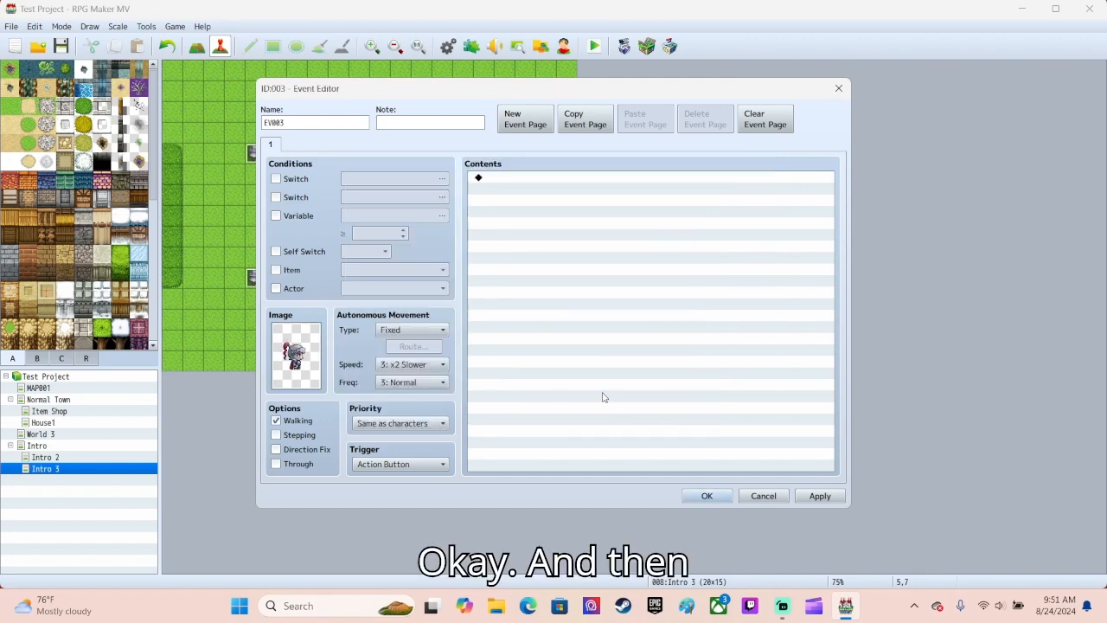
left_click(703, 495)
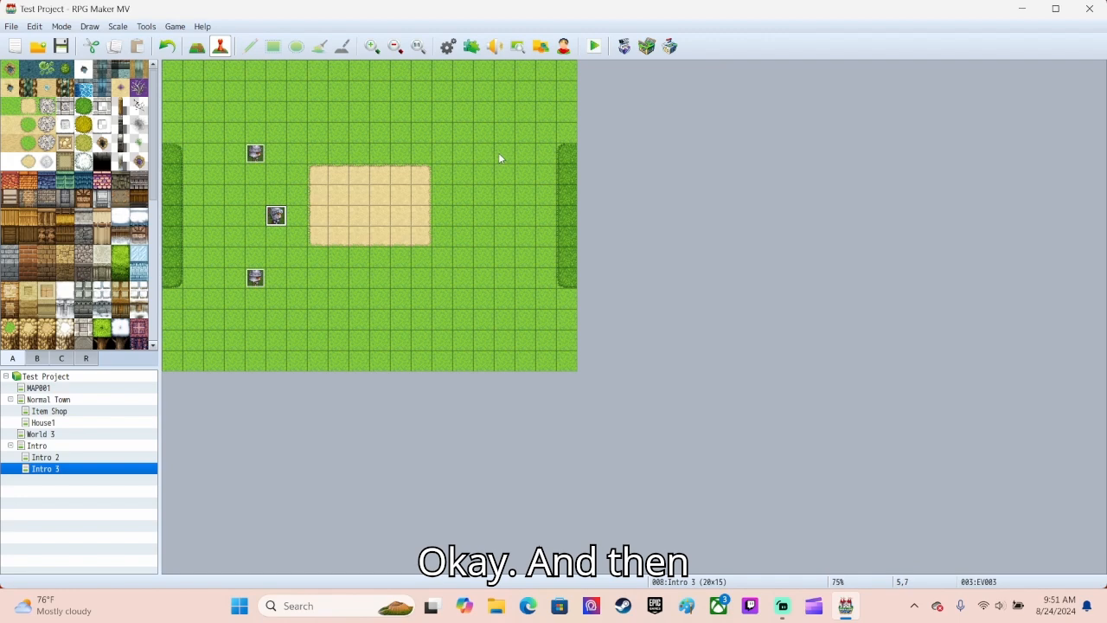
Create an event at tile (16,4) of the Intro 3 map using the left-facing helmeted soldier image from People3.
double_click(499, 159)
double_click(284, 362)
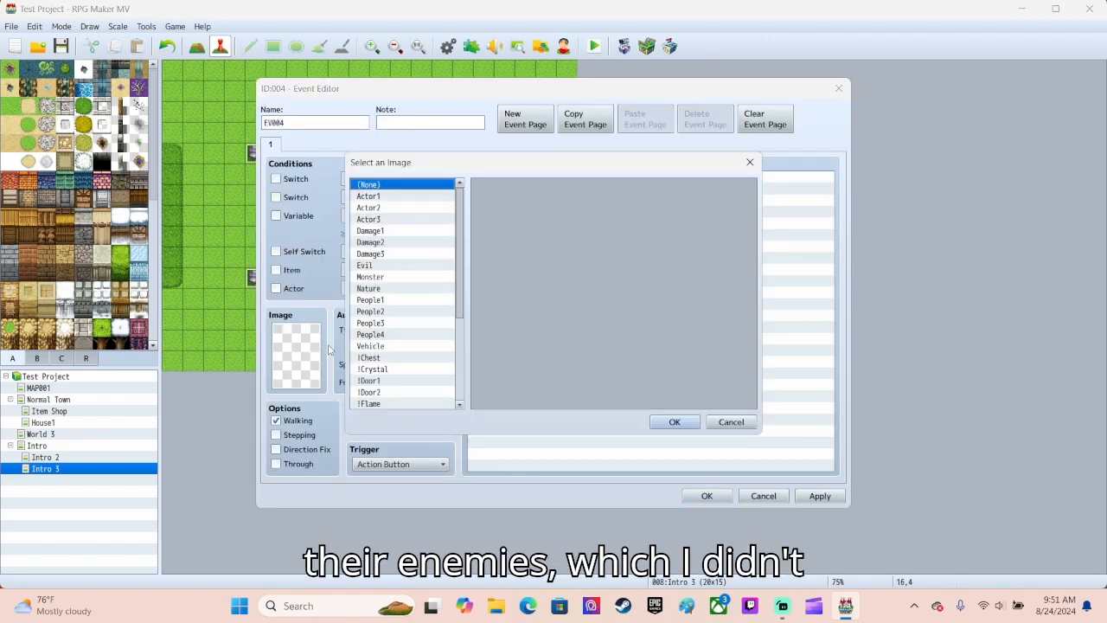
left_click(403, 325)
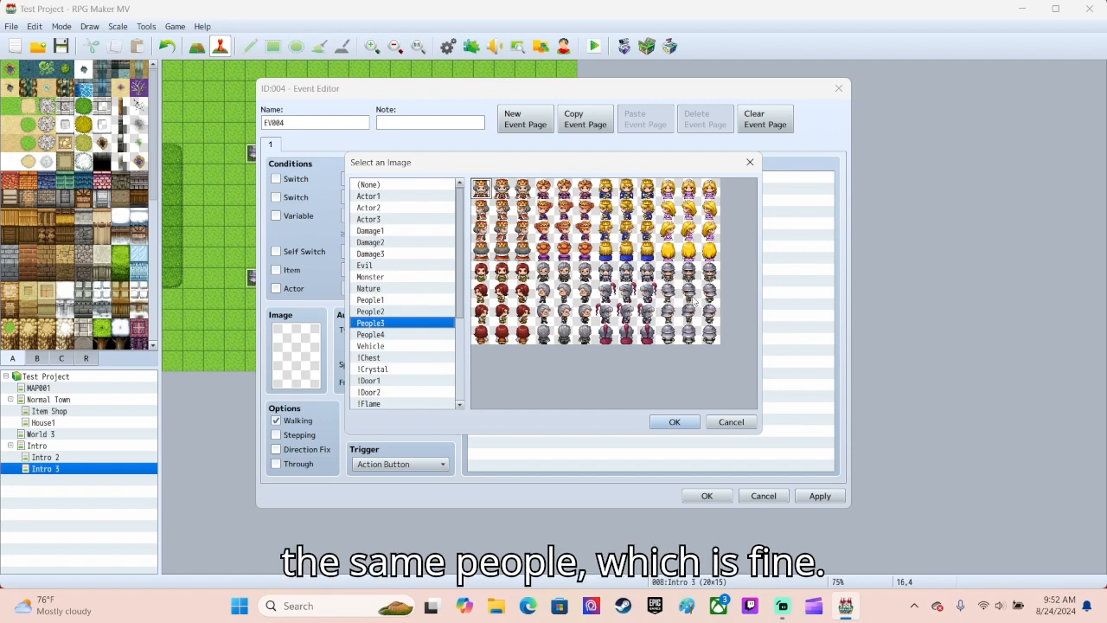
left_click(690, 293)
left_click(660, 424)
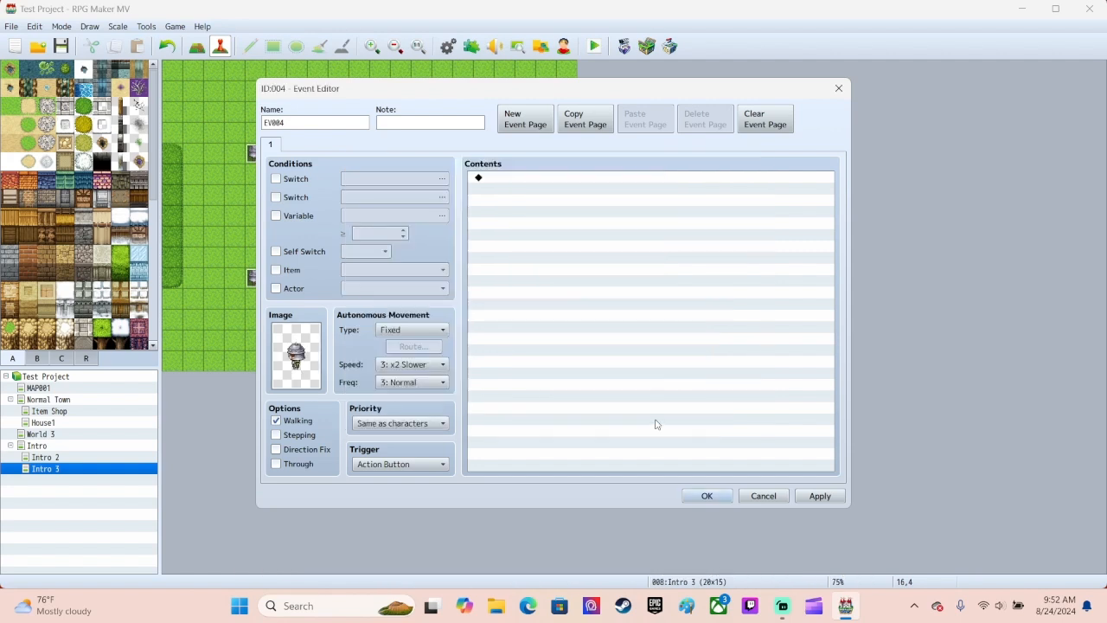
left_click(706, 496)
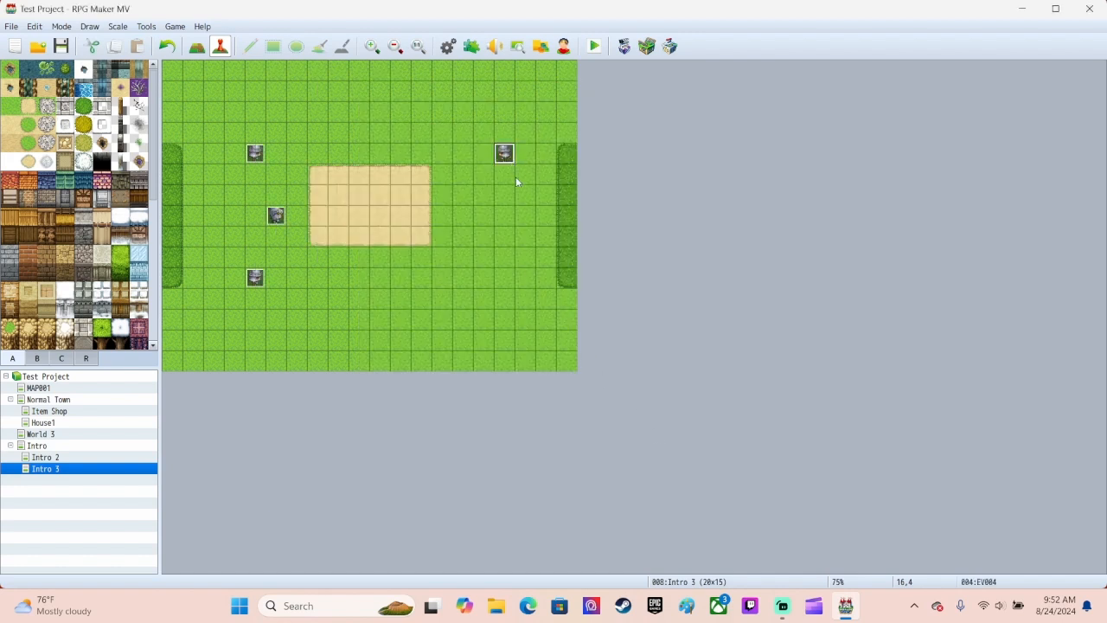
Copy the left-facing soldier event at tile (16,4) and paste the duplicate at tile (16,10).
right_click(505, 152)
left_click(526, 199)
right_click(505, 277)
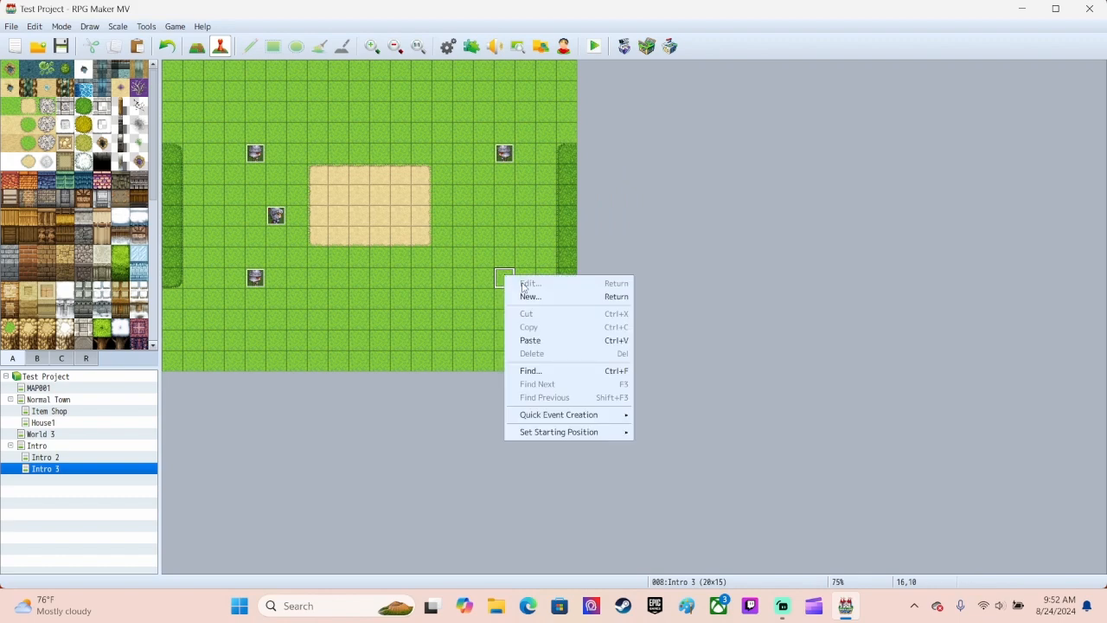
left_click(529, 341)
Create an event at tile (15,7) between the two enemy soldiers, using the left-facing purple horned knight image from Evil.
double_click(486, 216)
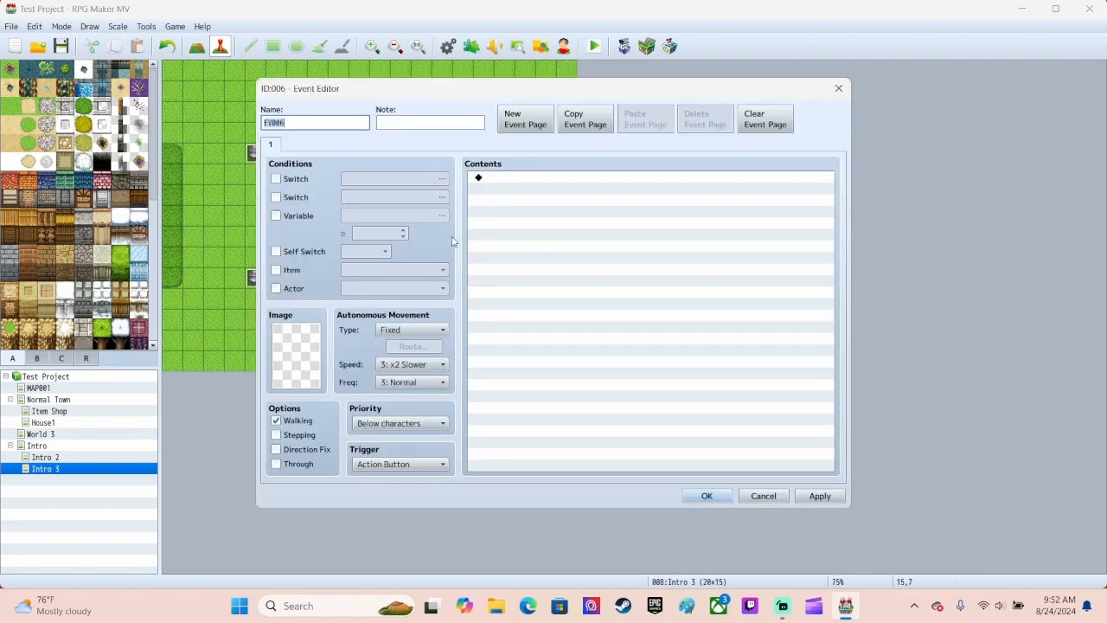
left_click(299, 361)
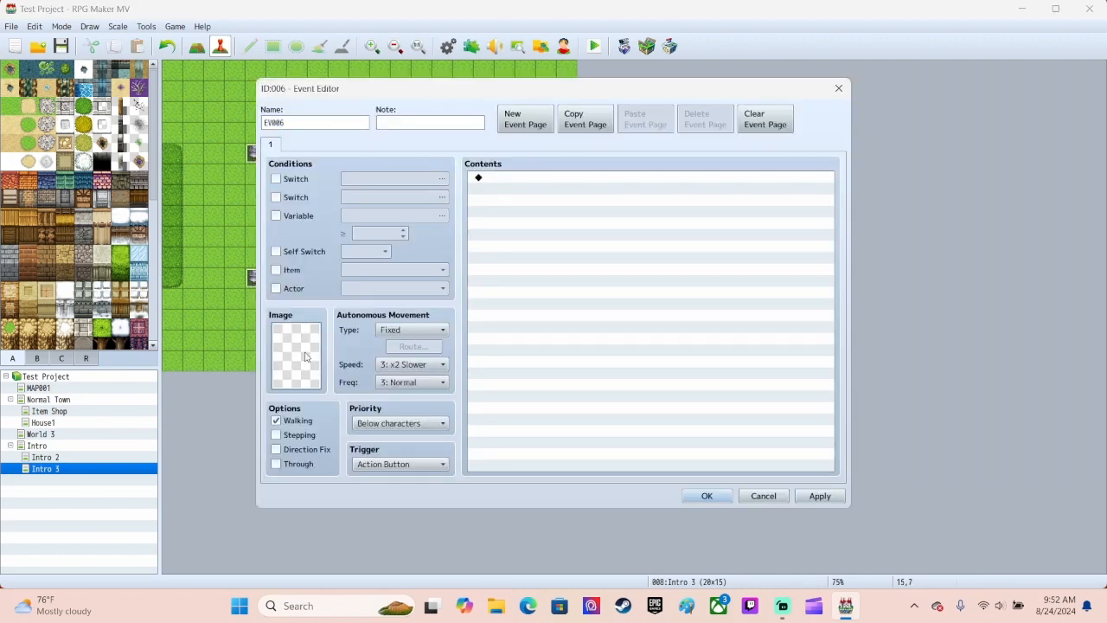
double_click(298, 355)
left_click(386, 335)
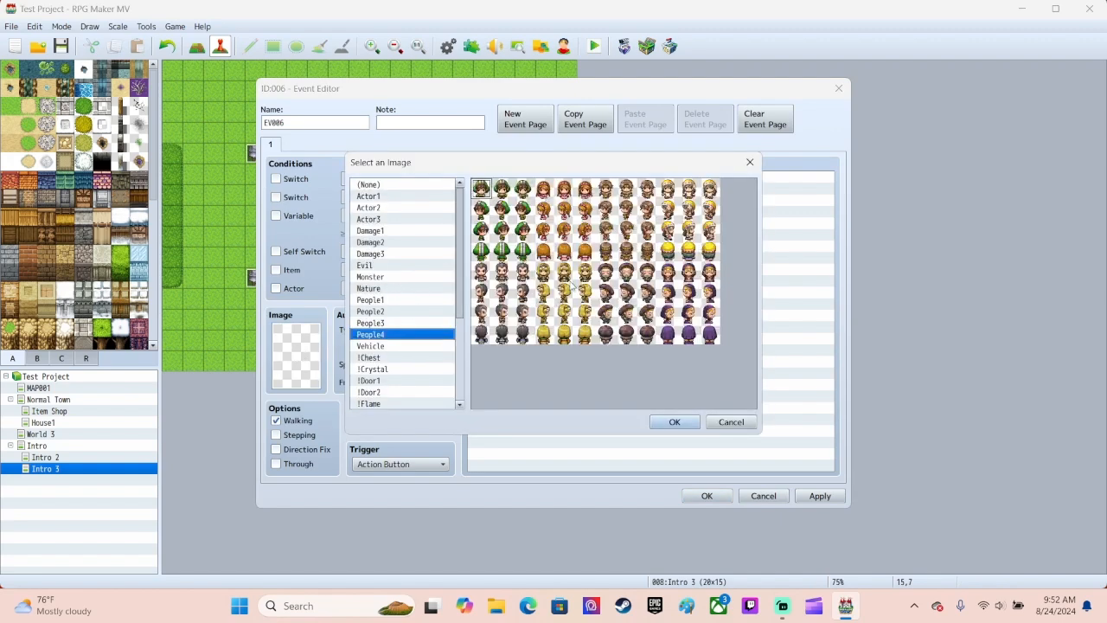
left_click(369, 323)
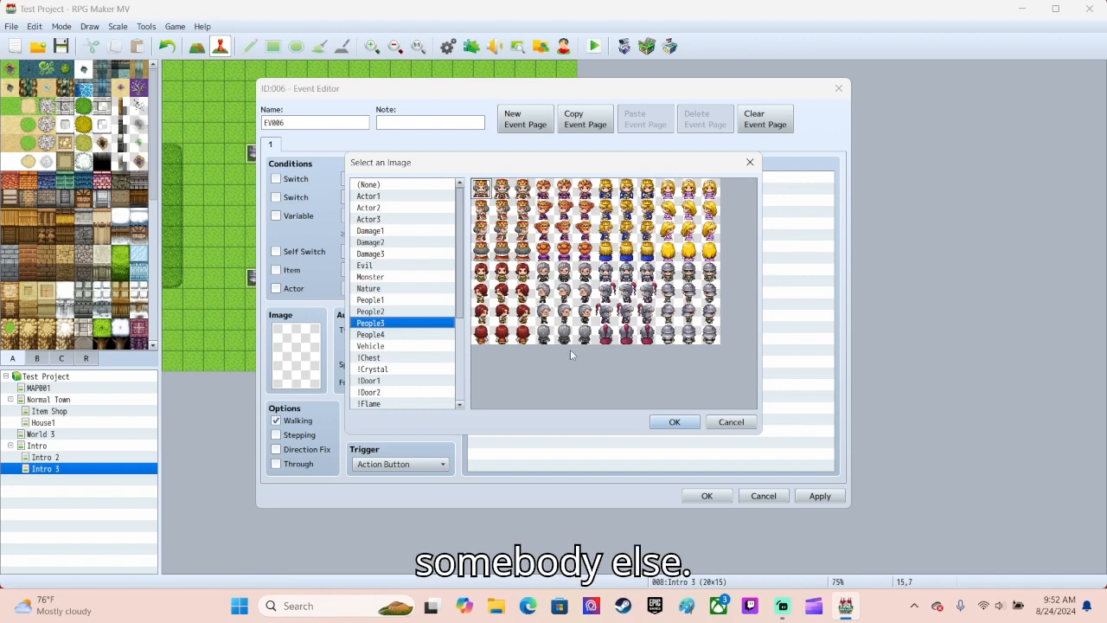
left_click(395, 335)
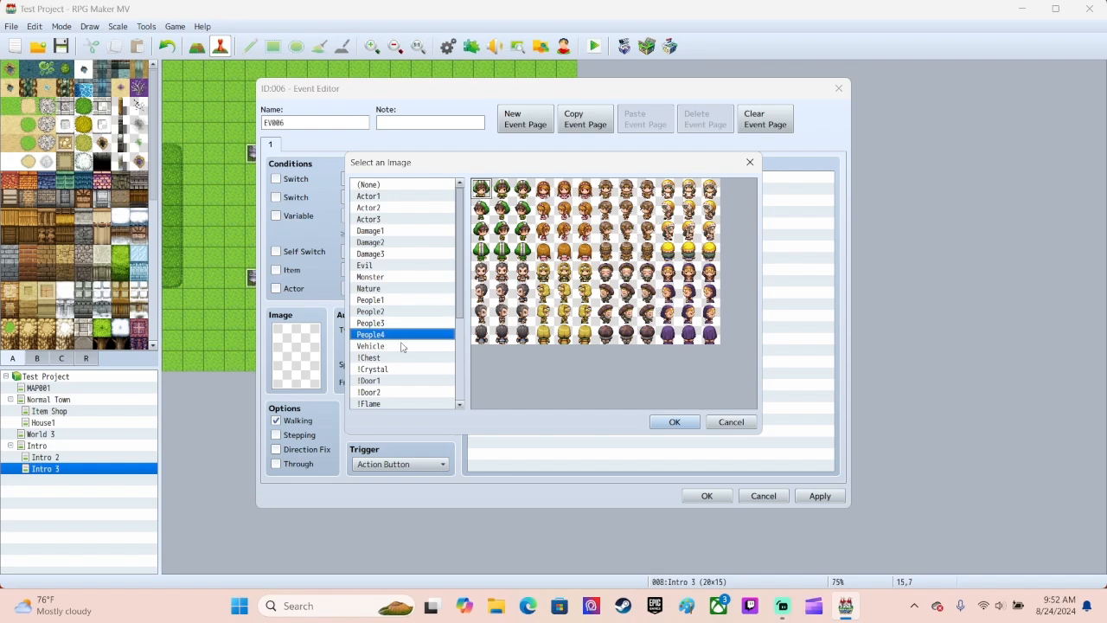
left_click(389, 266)
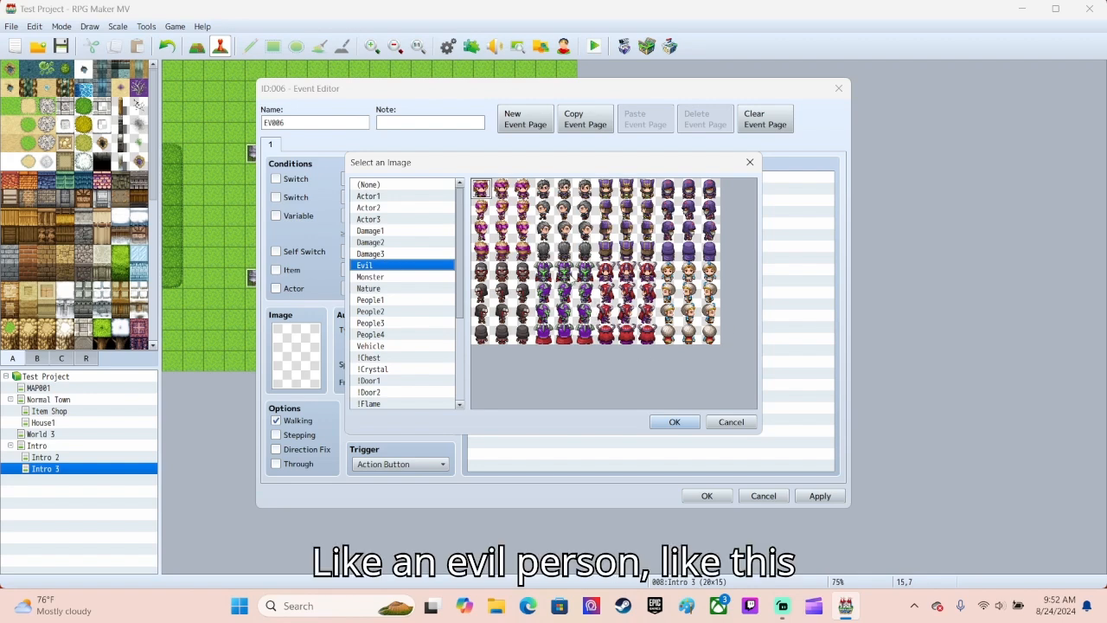
left_click(567, 296)
left_click(662, 422)
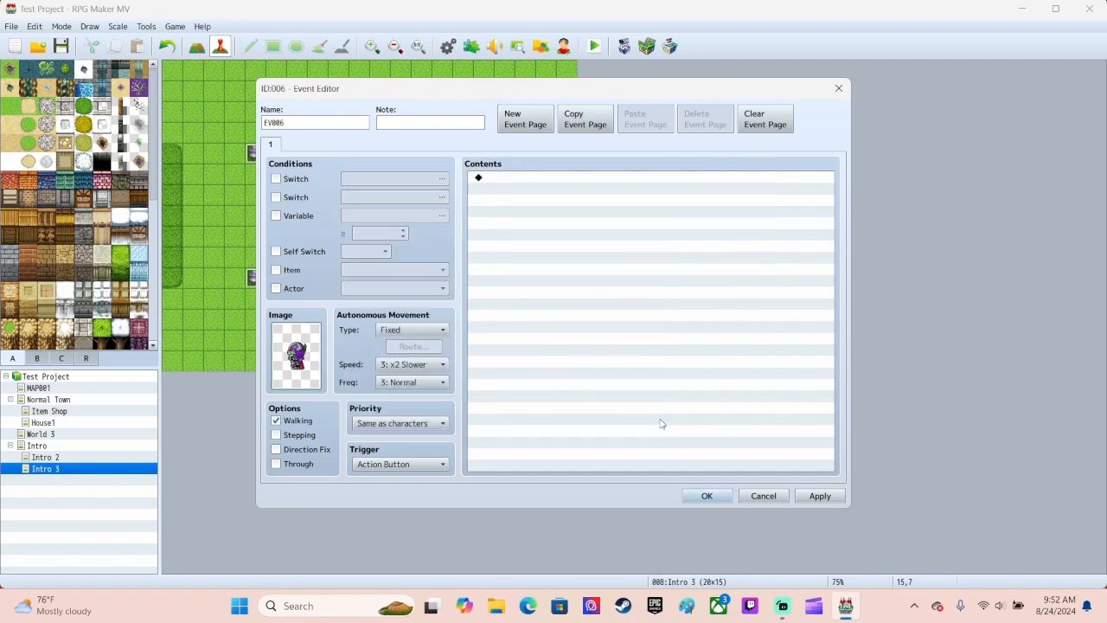
left_click(718, 496)
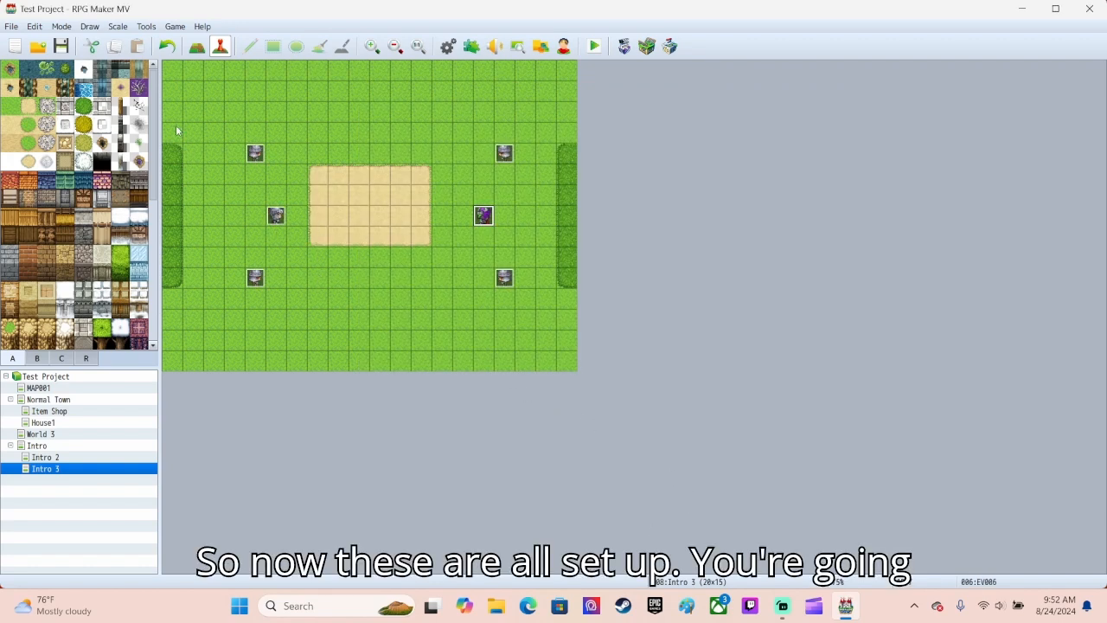
Create an event at tile (0,0) named "Intro 3" and set its trigger to Autorun.
double_click(181, 71)
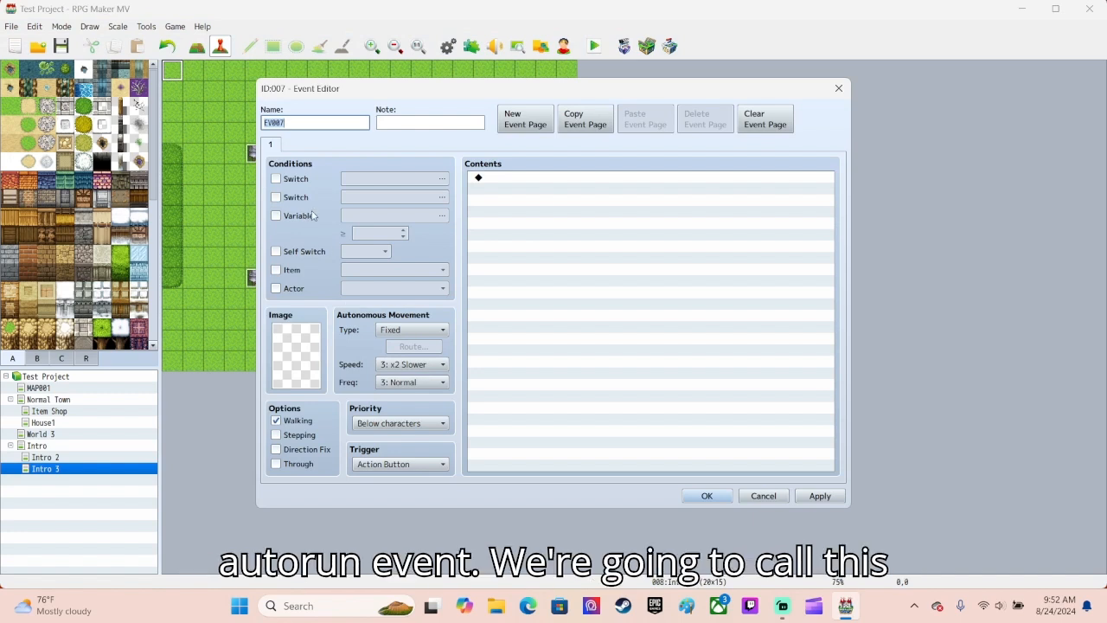
type("Intro 3")
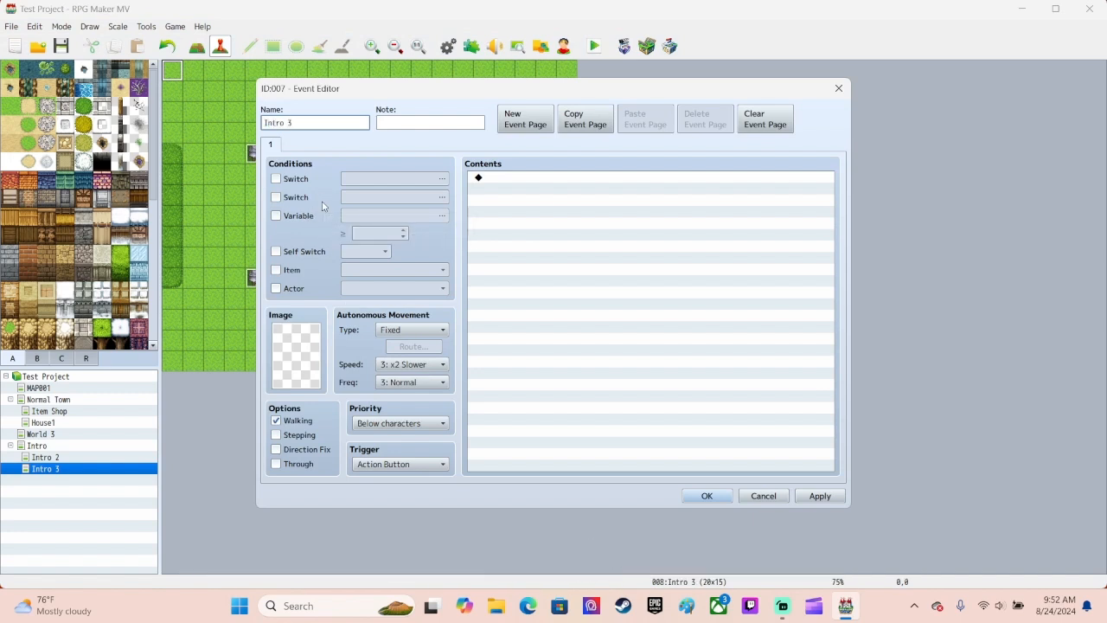
left_click(430, 465)
left_click(394, 519)
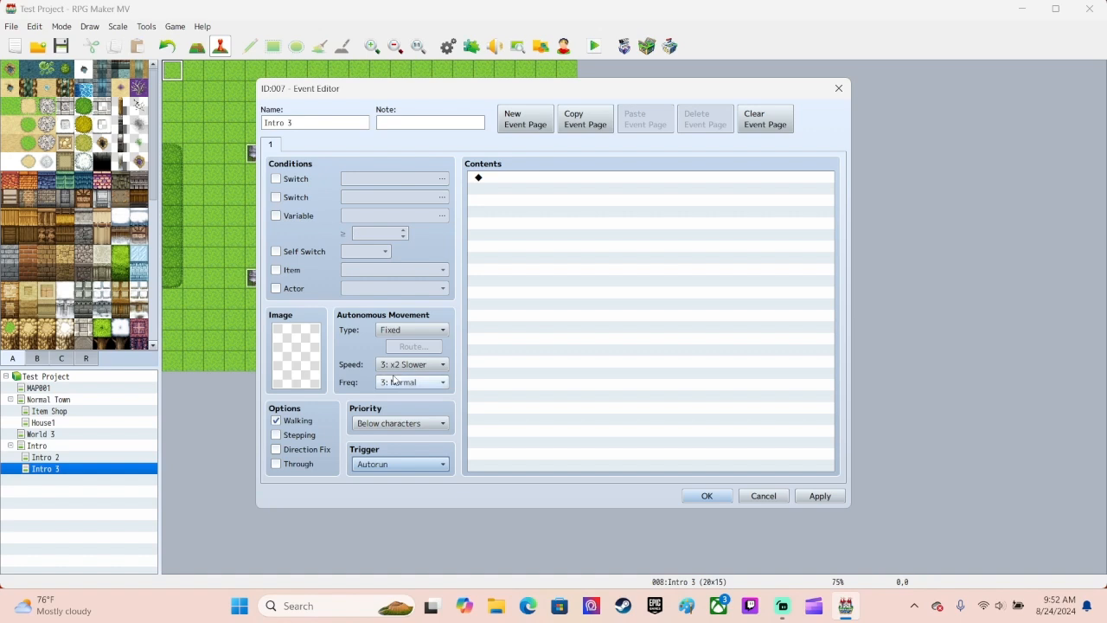
Add a Show Text command with the armoured knight face from People3 saying "Why are you here?".
double_click(524, 180)
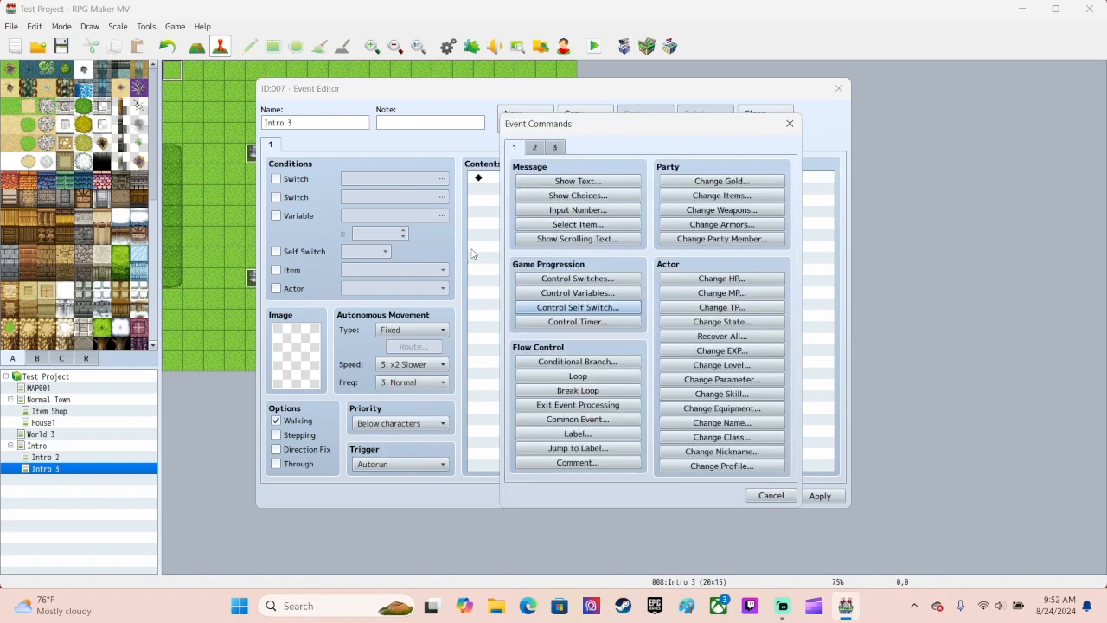
left_click(550, 182)
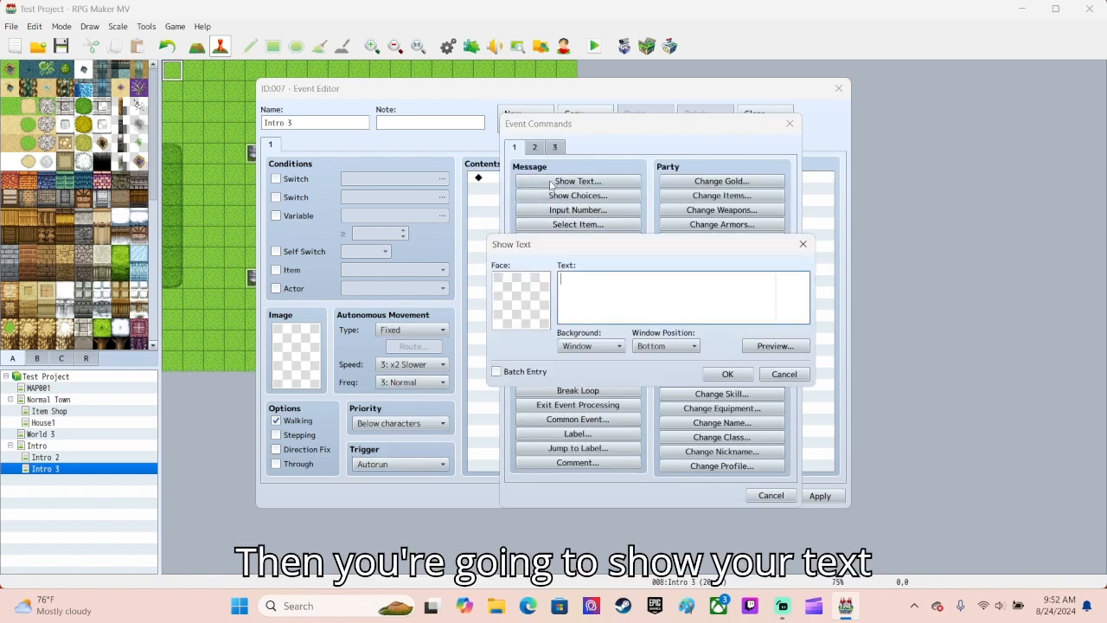
double_click(530, 304)
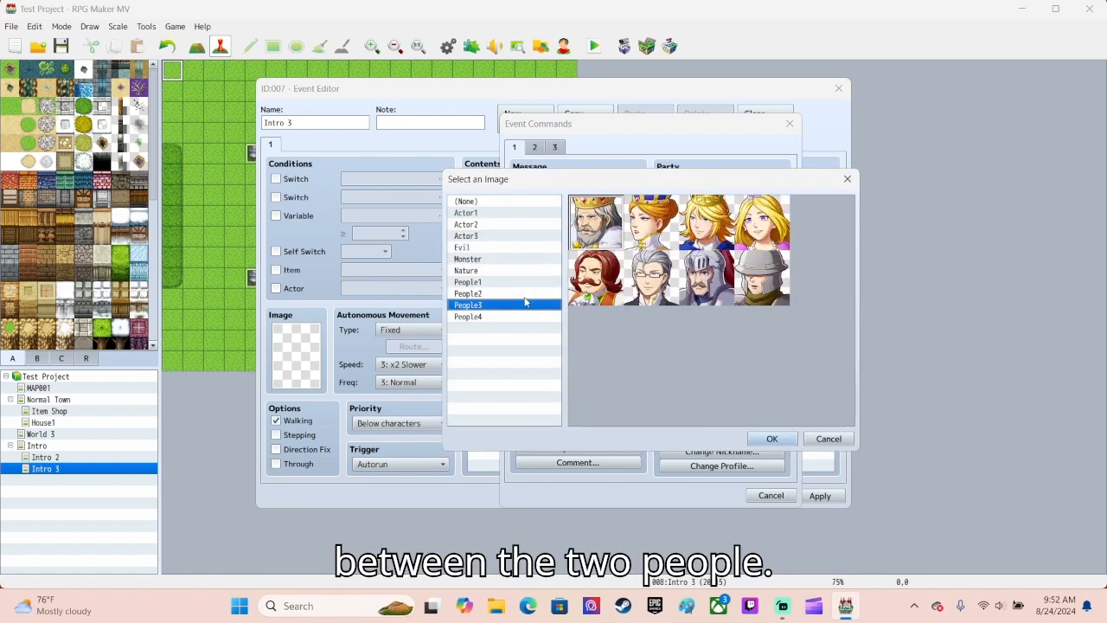
left_click(720, 294)
left_click(774, 439)
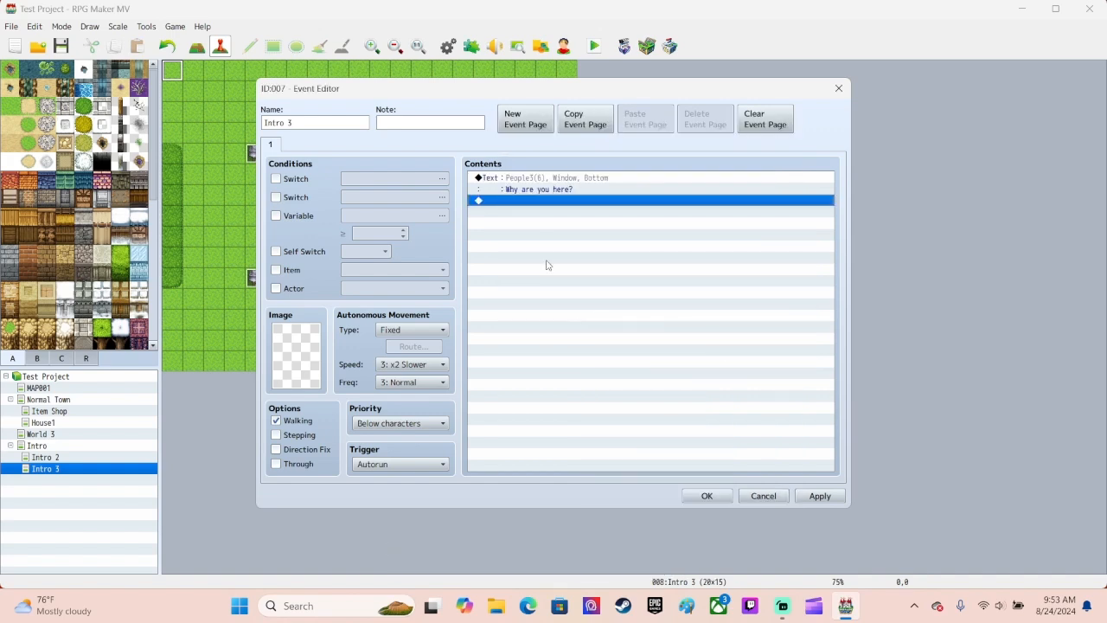
Append a Show Text command with the green-faced horned knight from Evil saying "I have come to take over your kingdom!".
double_click(508, 200)
left_click(560, 180)
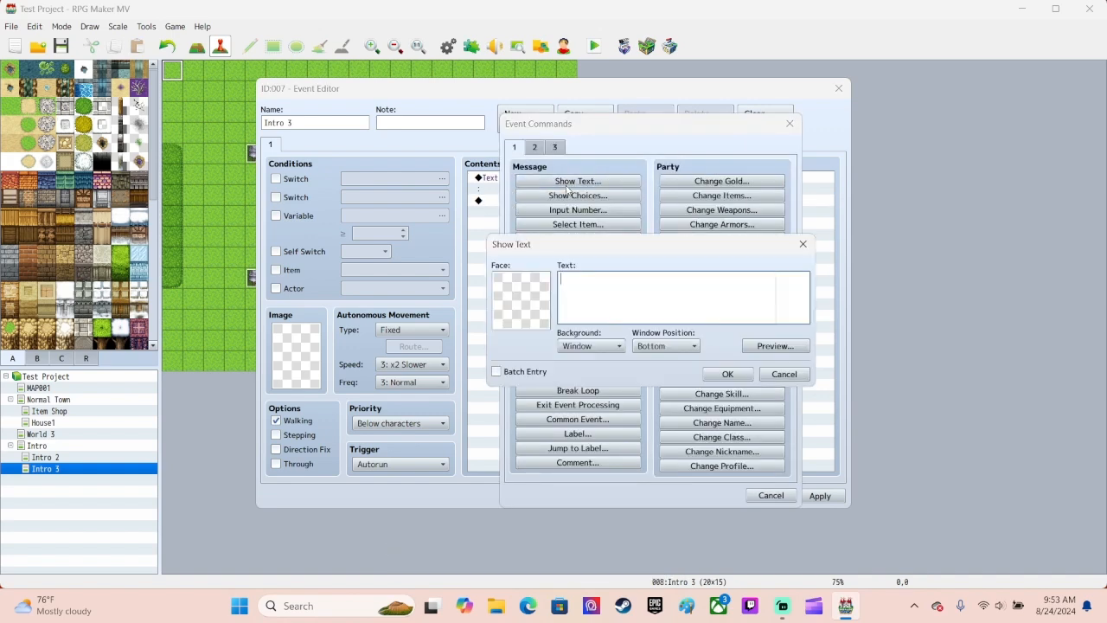
double_click(524, 308)
left_click(481, 248)
left_click(658, 282)
left_click(783, 436)
left_click(607, 295)
type("Ij h")
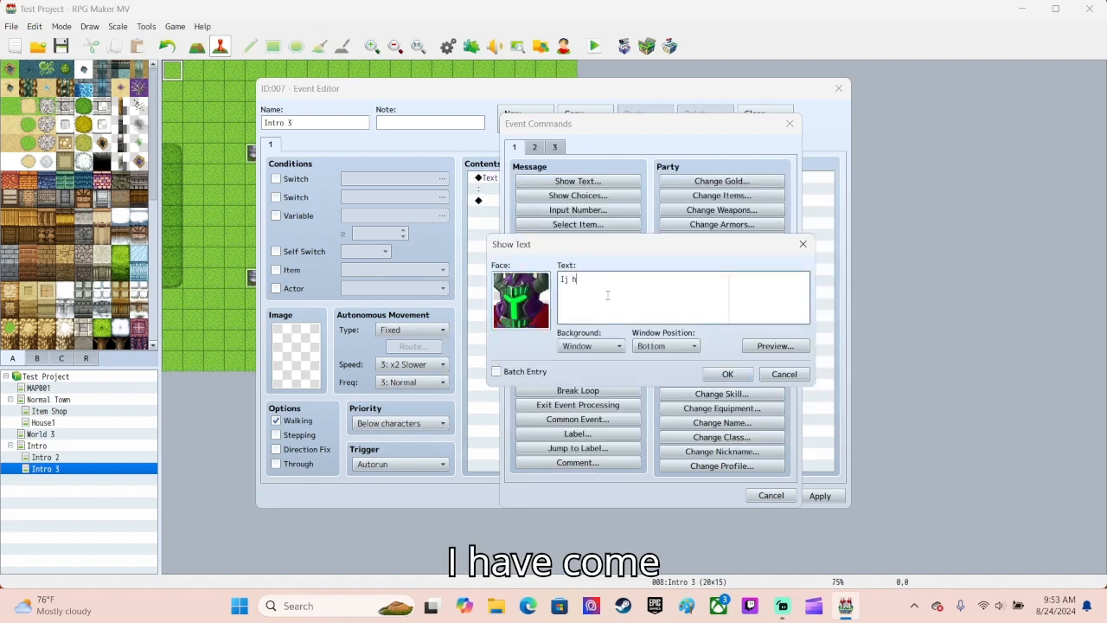
type("ave come to ta")
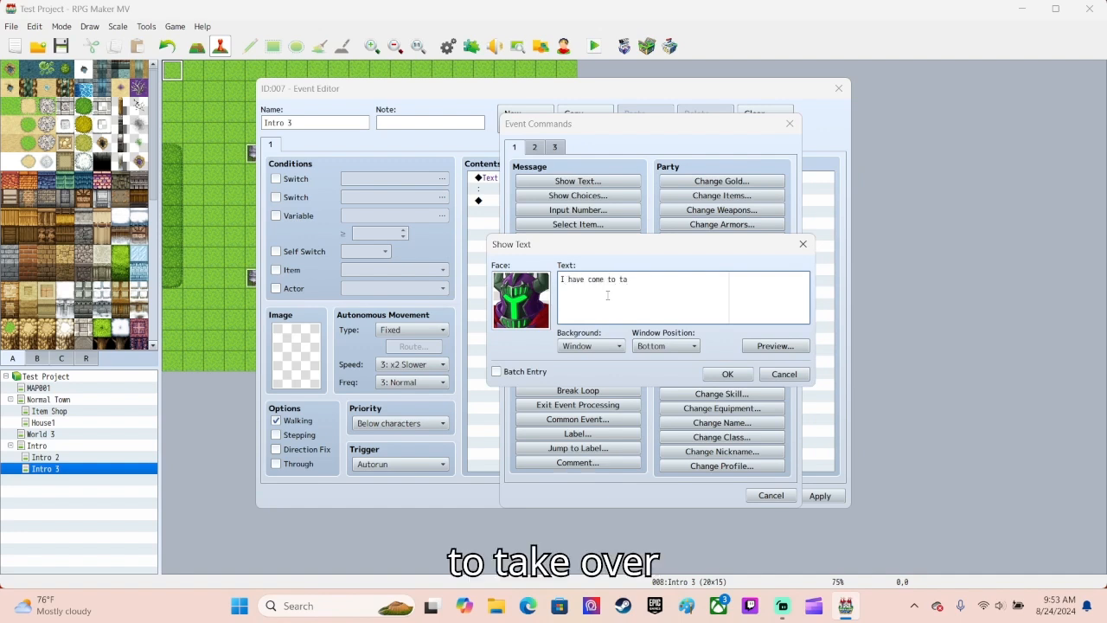
type("ke over your")
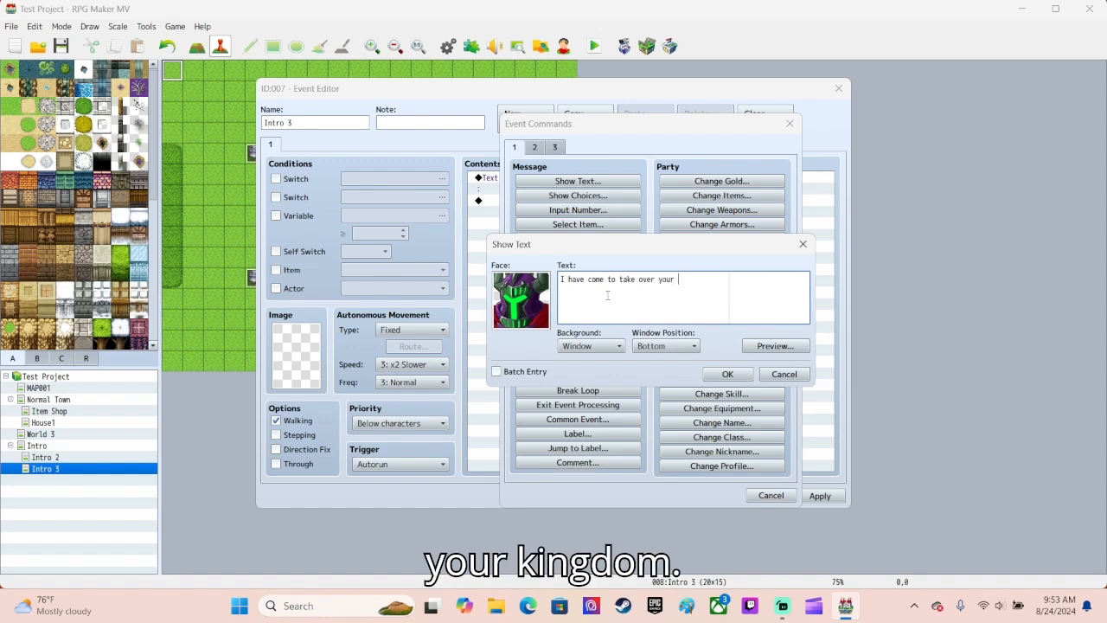
type(" kingdom!")
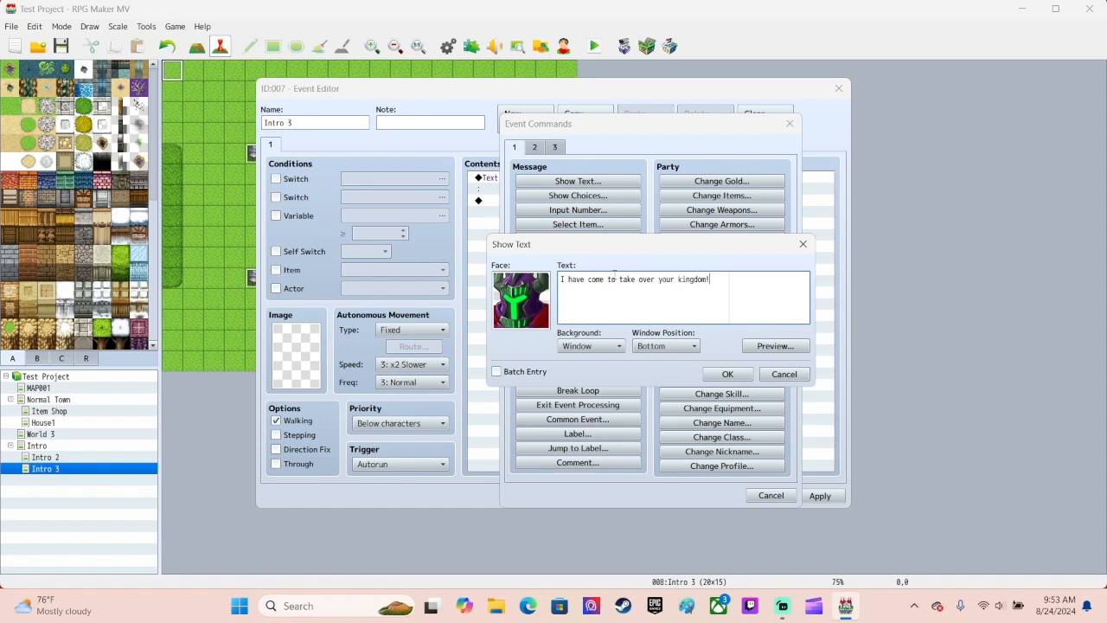
left_click(728, 373)
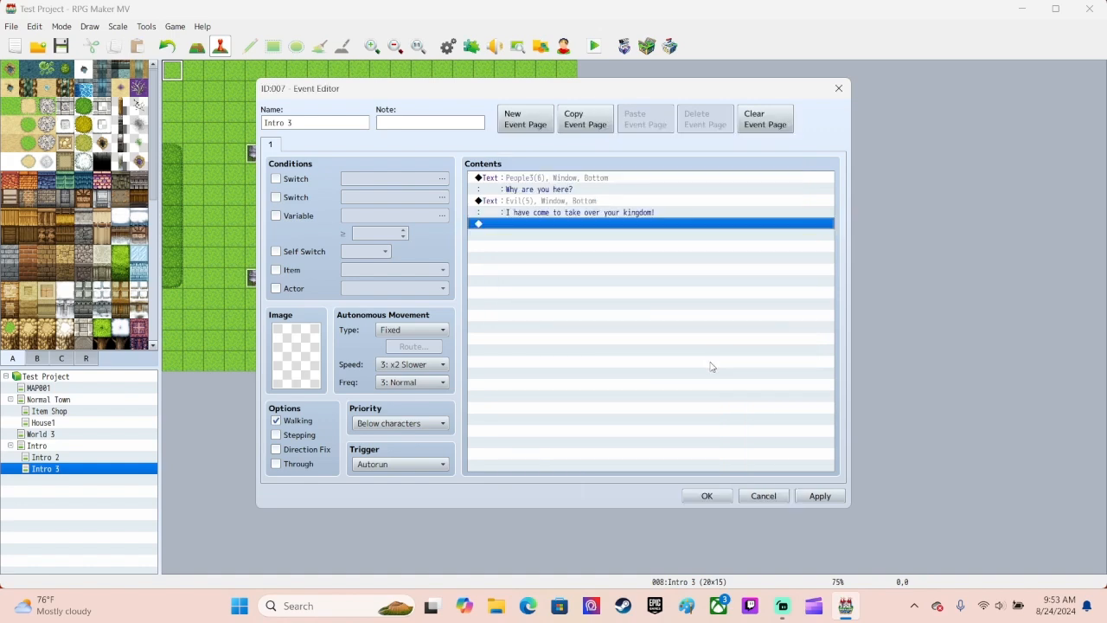
Append a Show Text command with the armoured knight face from People3 saying "I will never let that happen!".
double_click(549, 228)
left_click(571, 182)
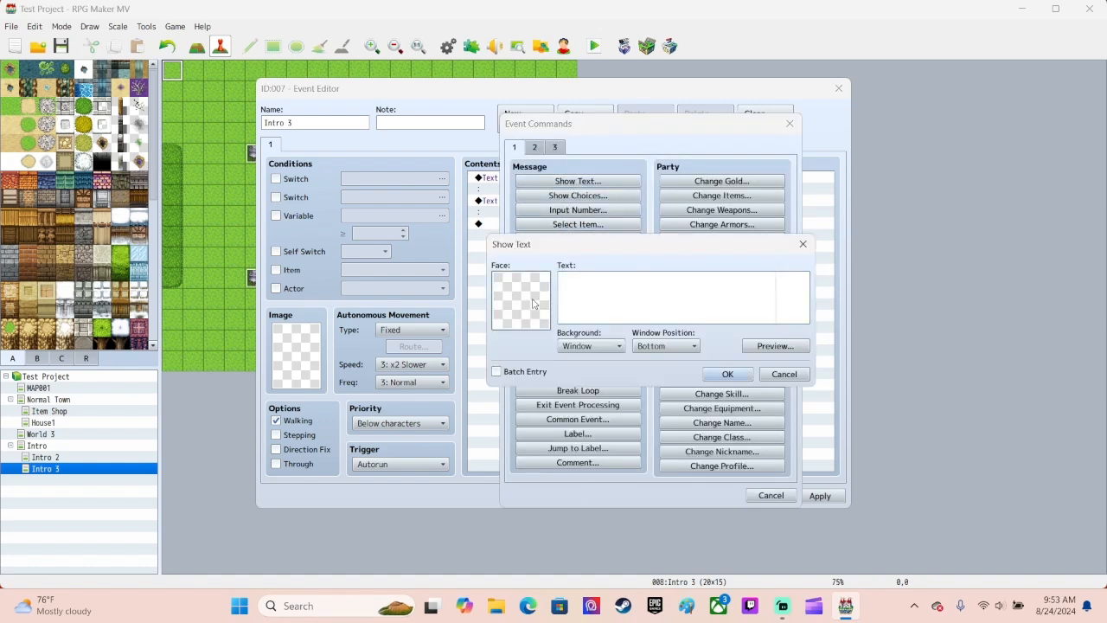
double_click(534, 305)
left_click(481, 310)
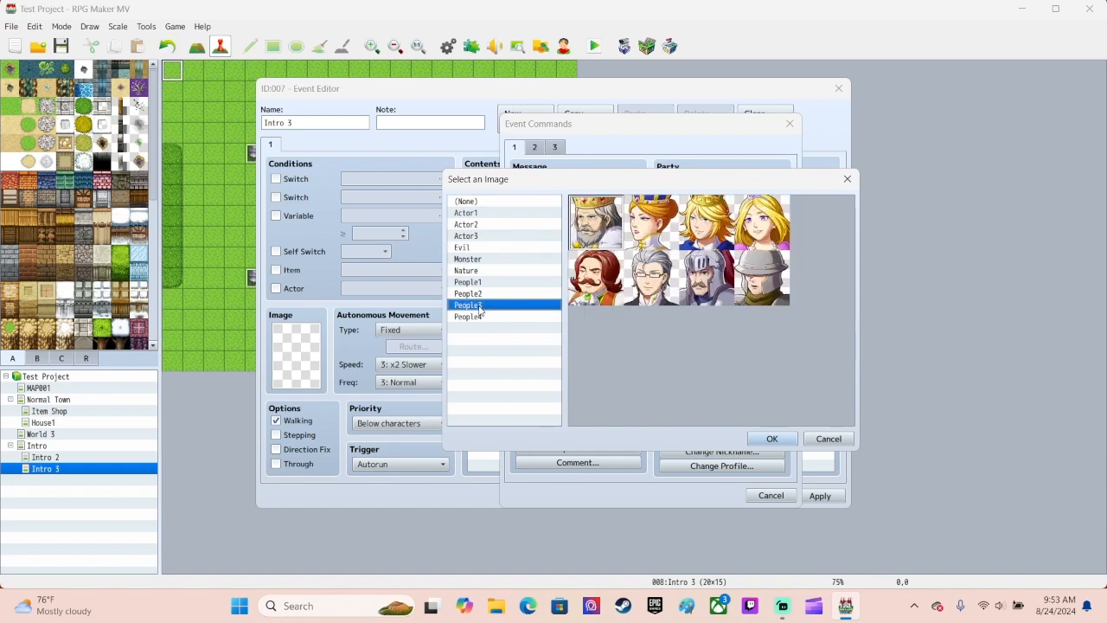
left_click(705, 277)
left_click(772, 439)
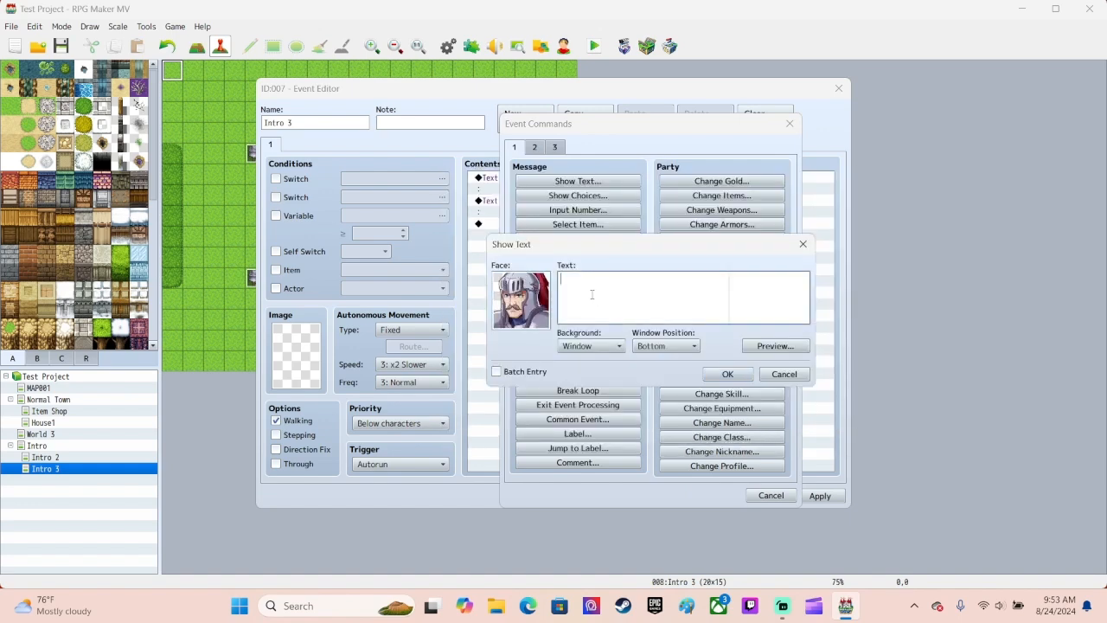
type("I wi")
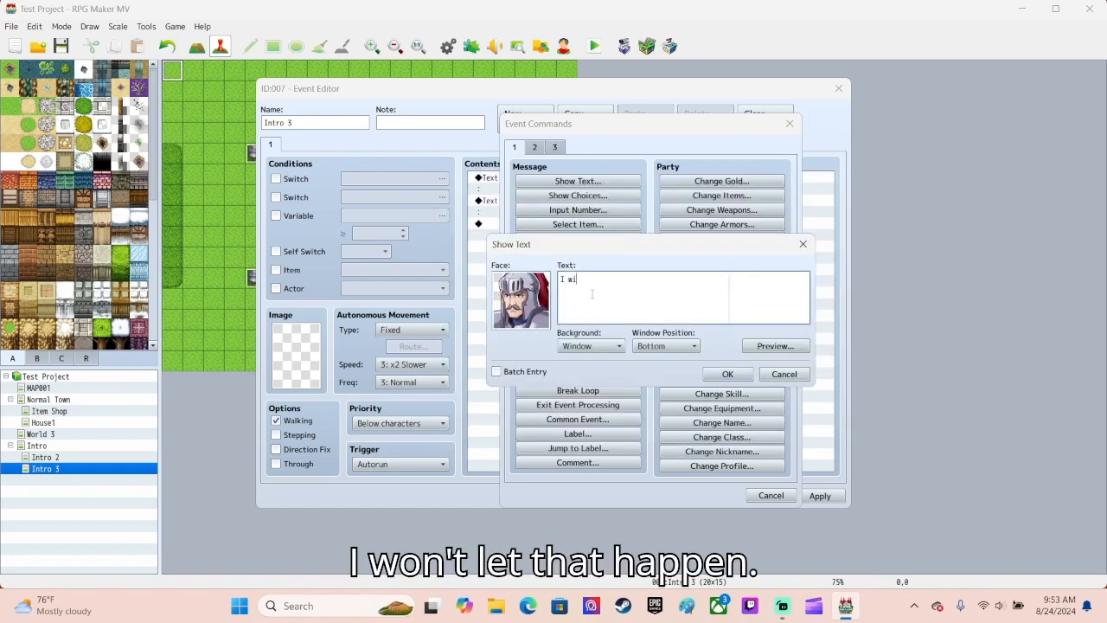
type("ll never let that happen!")
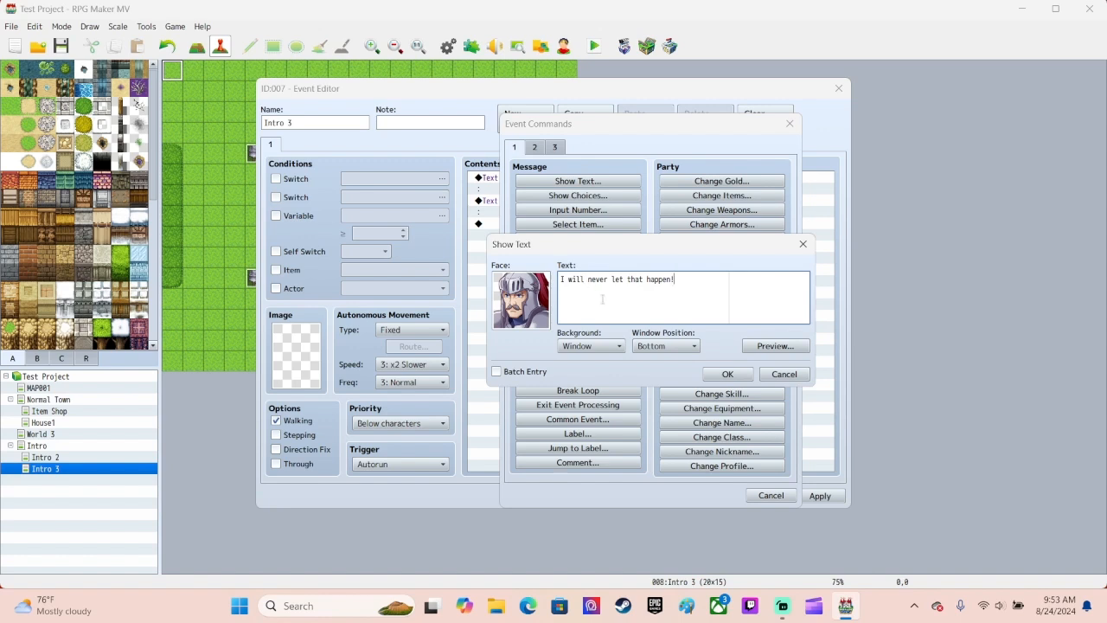
left_click(743, 374)
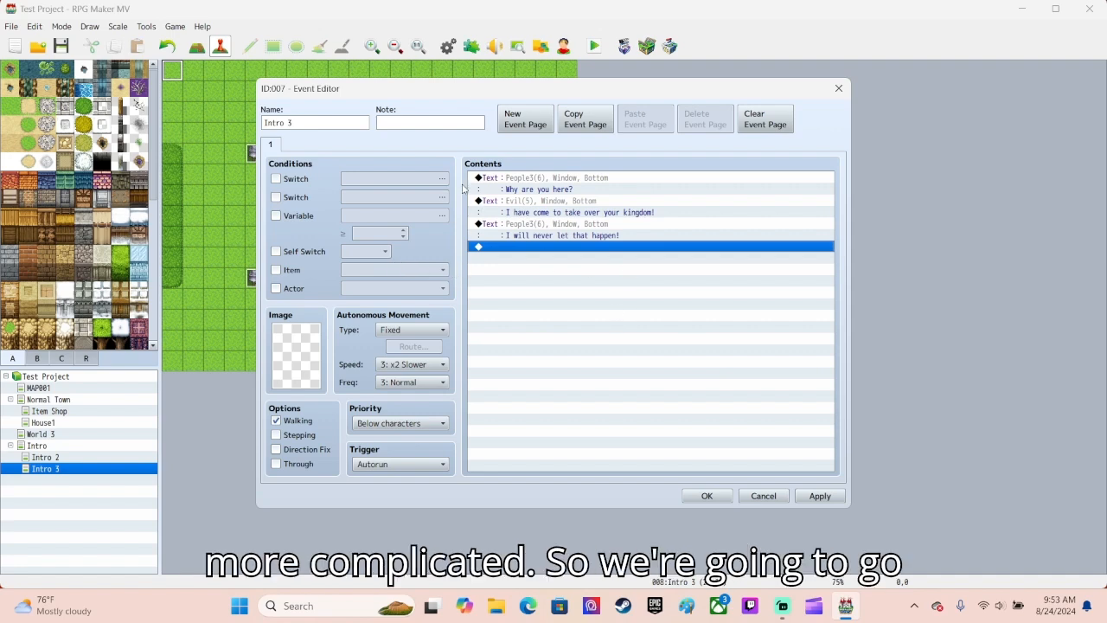
Append a Set Movement Route command for EV001 with an empty route to the Intro 3 event and save the event.
double_click(580, 249)
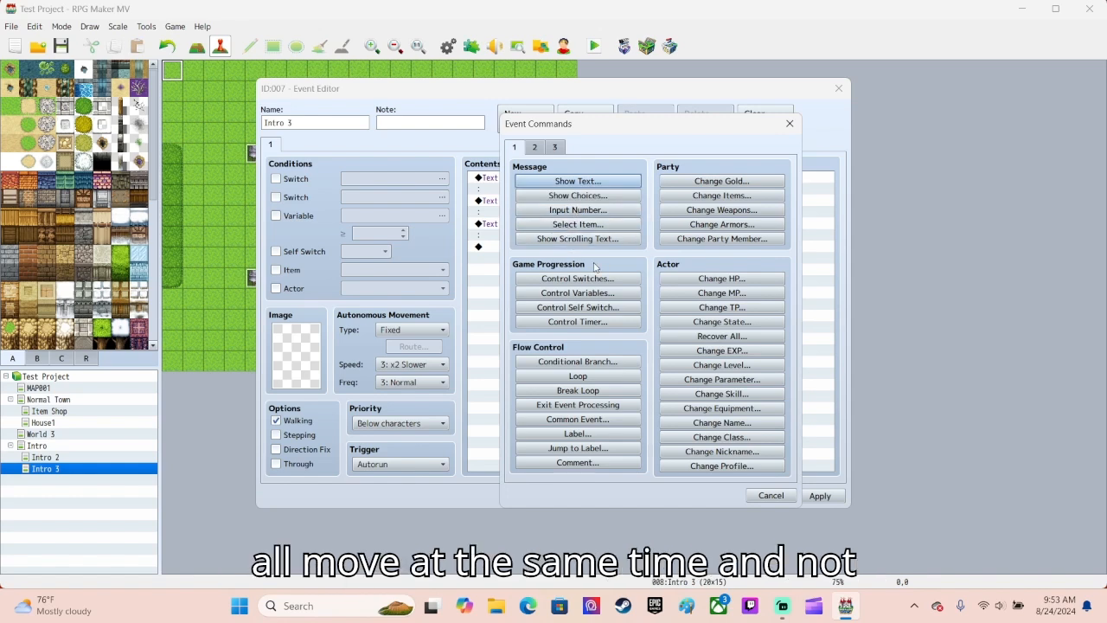
left_click(536, 148)
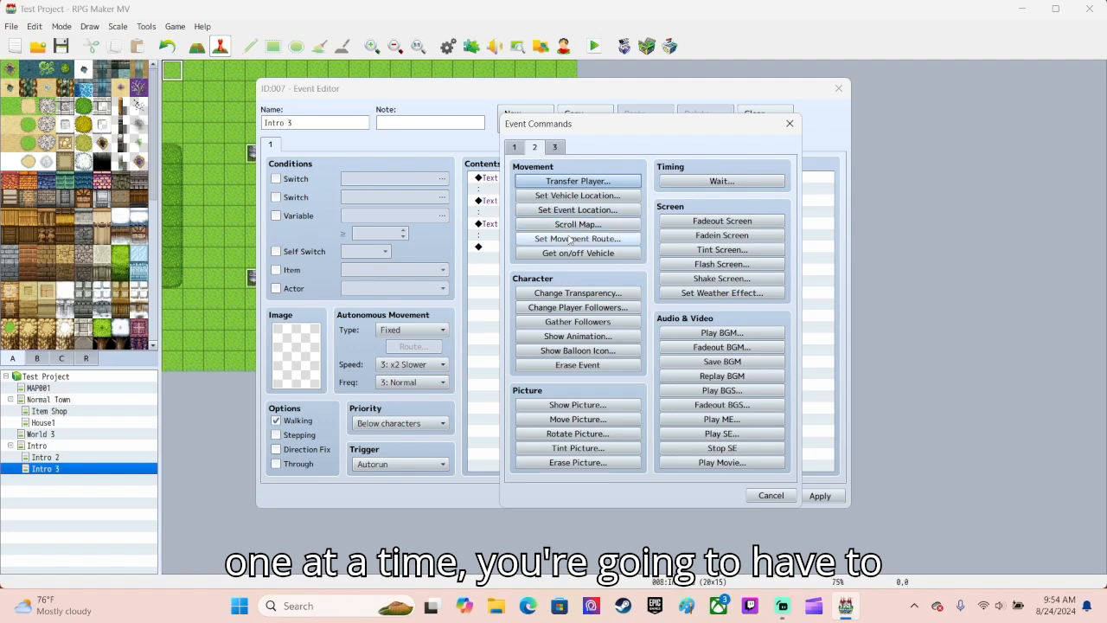
left_click(570, 239)
left_click(442, 201)
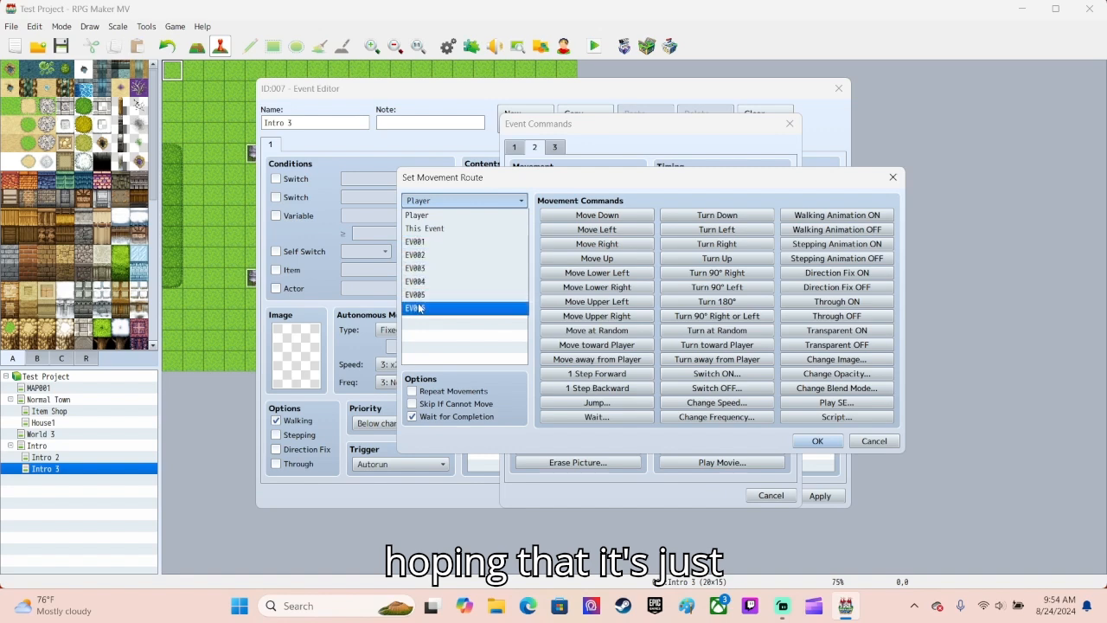
left_click(421, 242)
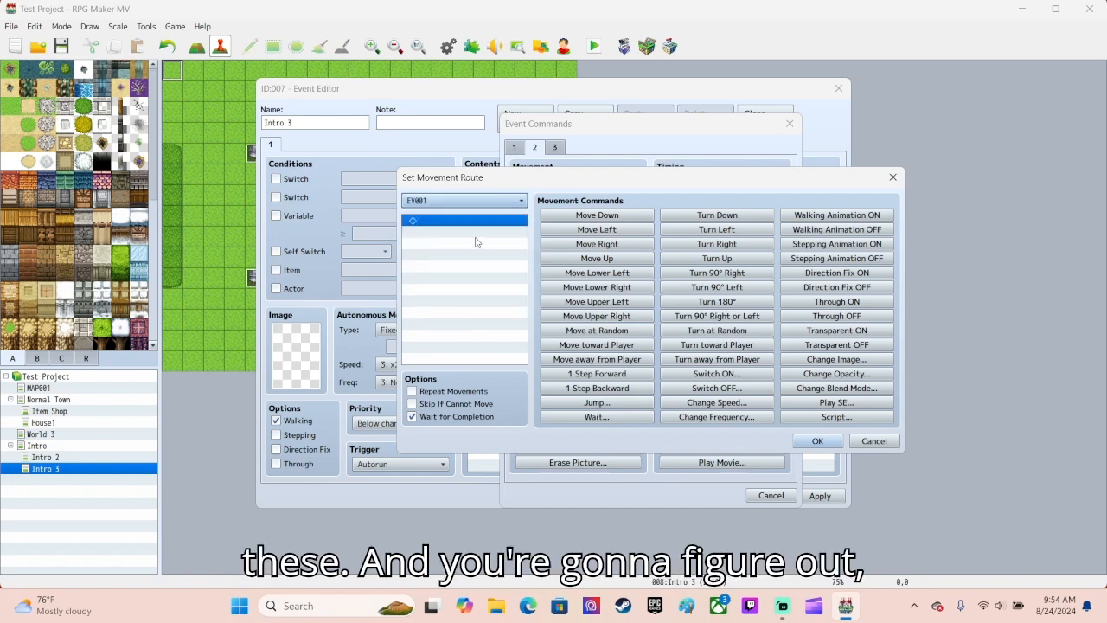
left_click(817, 441)
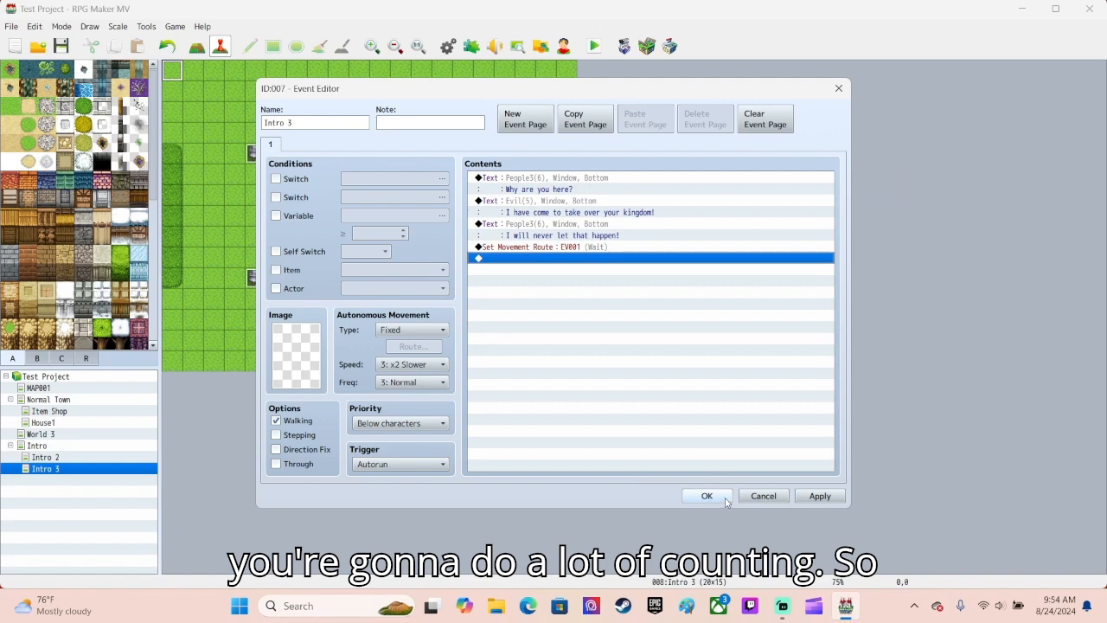
left_click(707, 495)
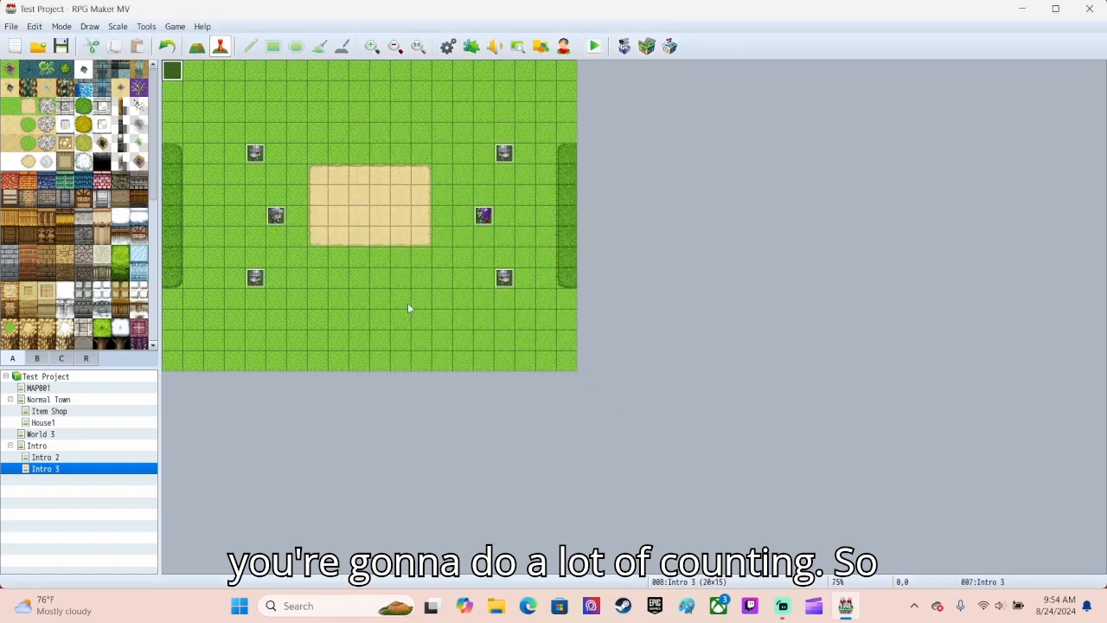
Rename the guard event at tile (4,4) "guard 1" and the guard event at tile (4,10) "guard 2".
double_click(256, 157)
type("guard 1")
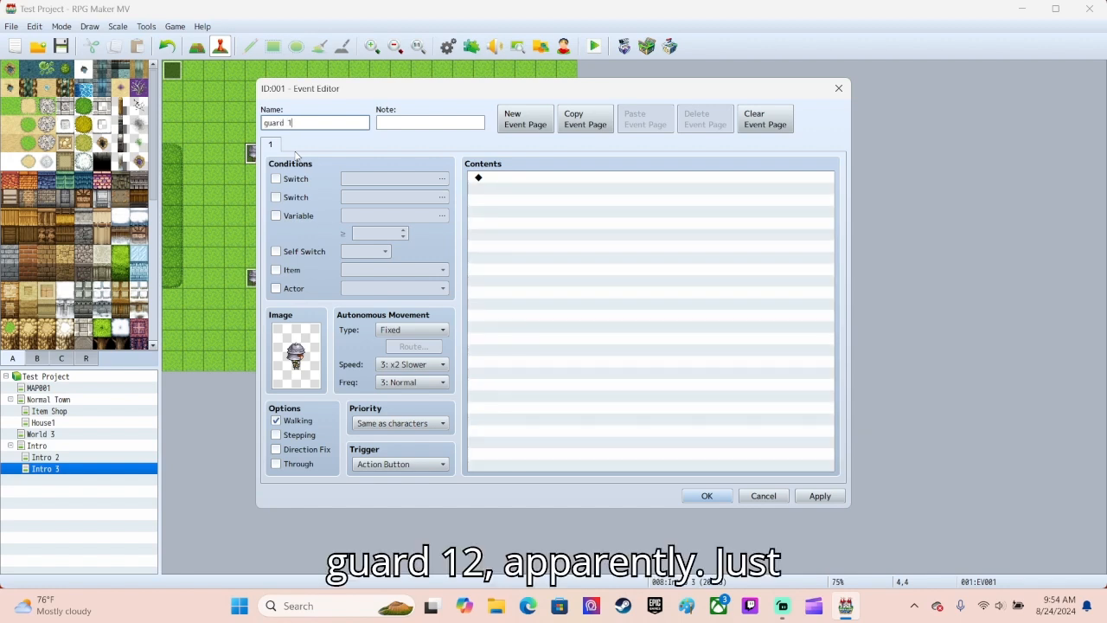
left_click(707, 495)
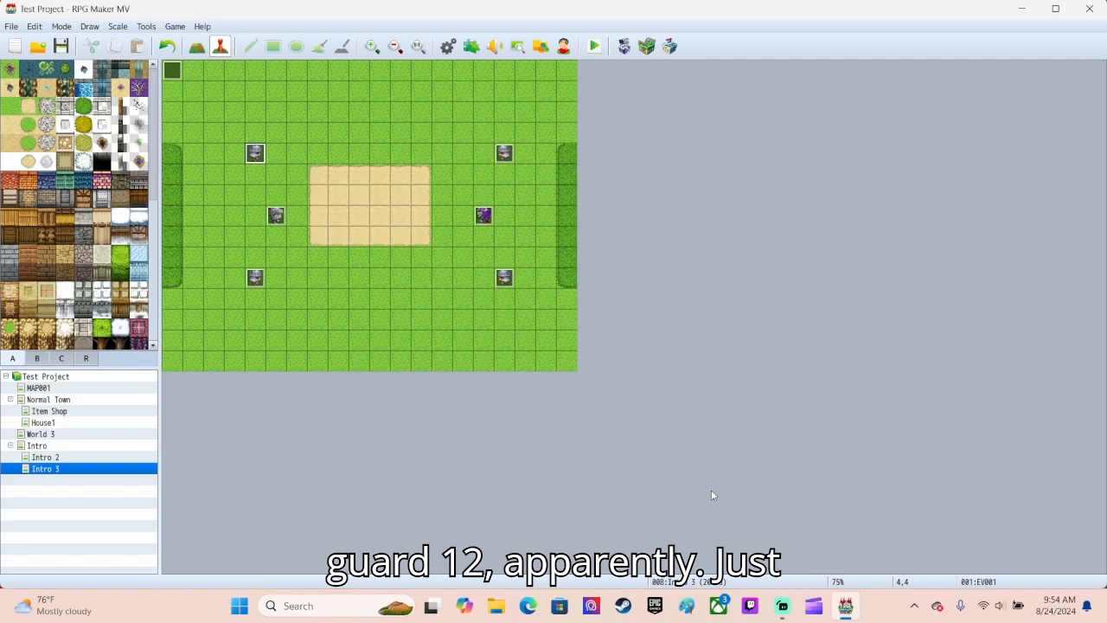
double_click(257, 279)
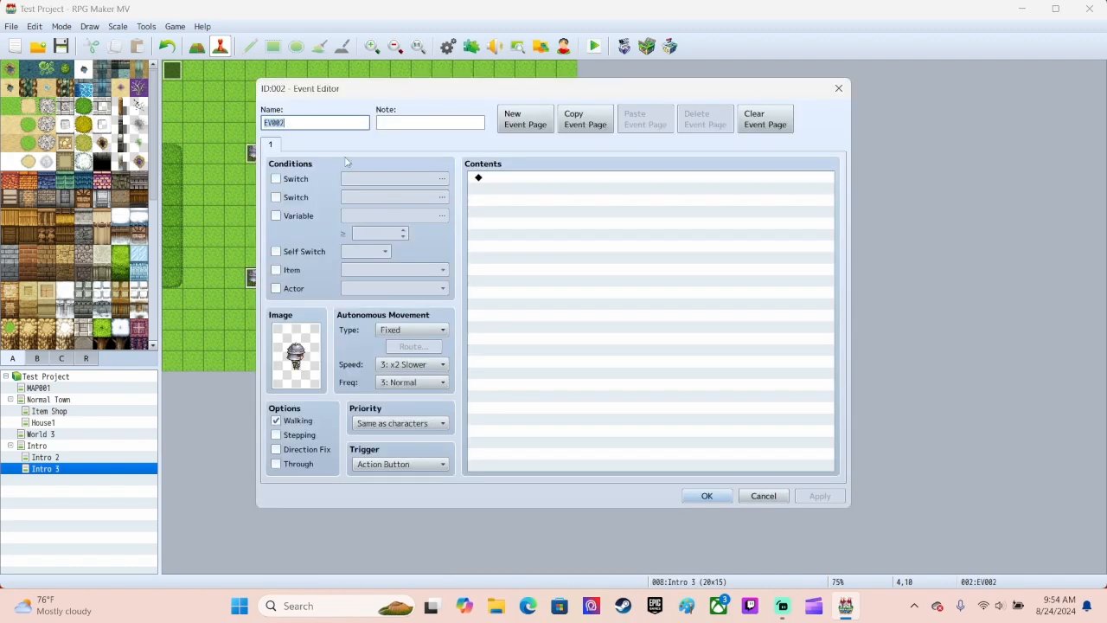
type("guard 2")
left_click(702, 495)
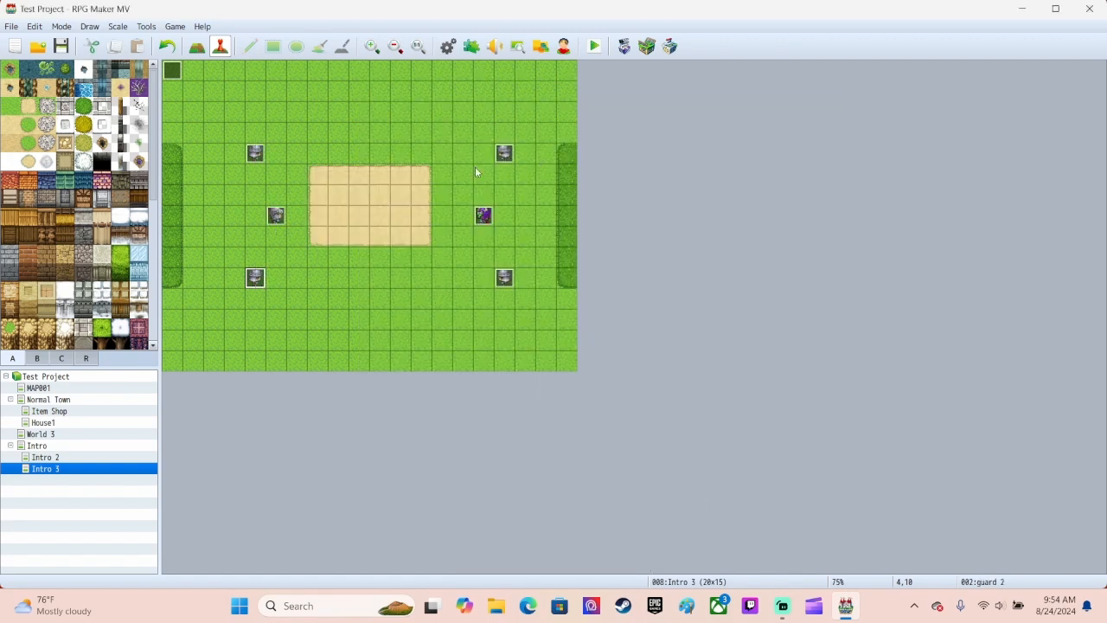
Rename the armoured knight event at tile (5,7) "commander".
double_click(276, 215)
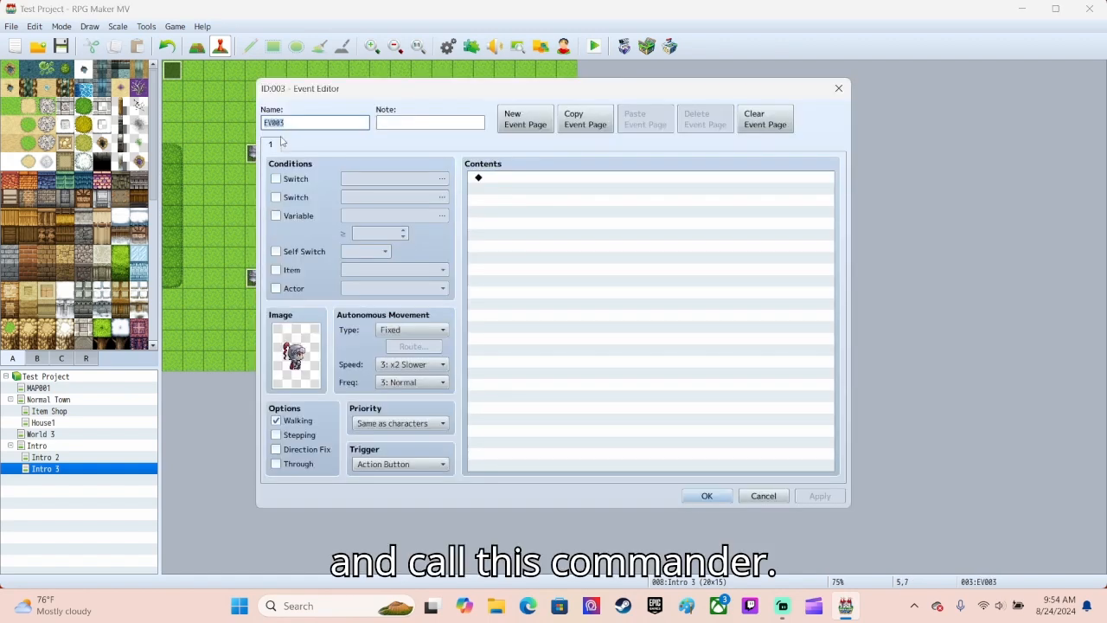
type("commander")
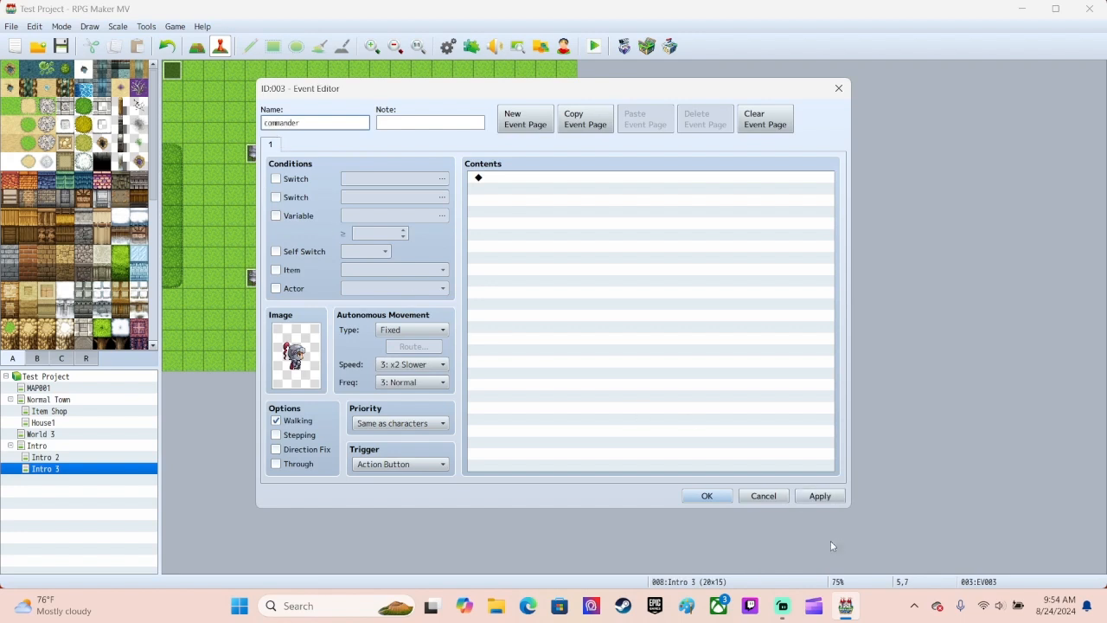
left_click(706, 496)
Rename the enemy soldier event at tile (16,4) "bad guy 1" and the one at tile (16,10) "bad guy 2".
double_click(507, 161)
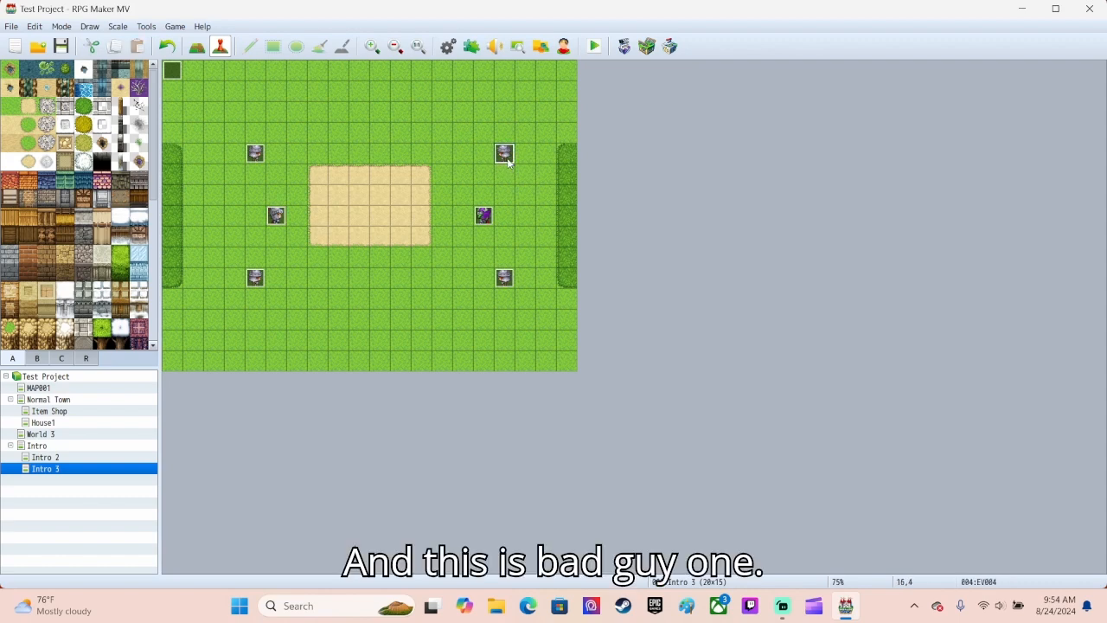
type("bad guy 1")
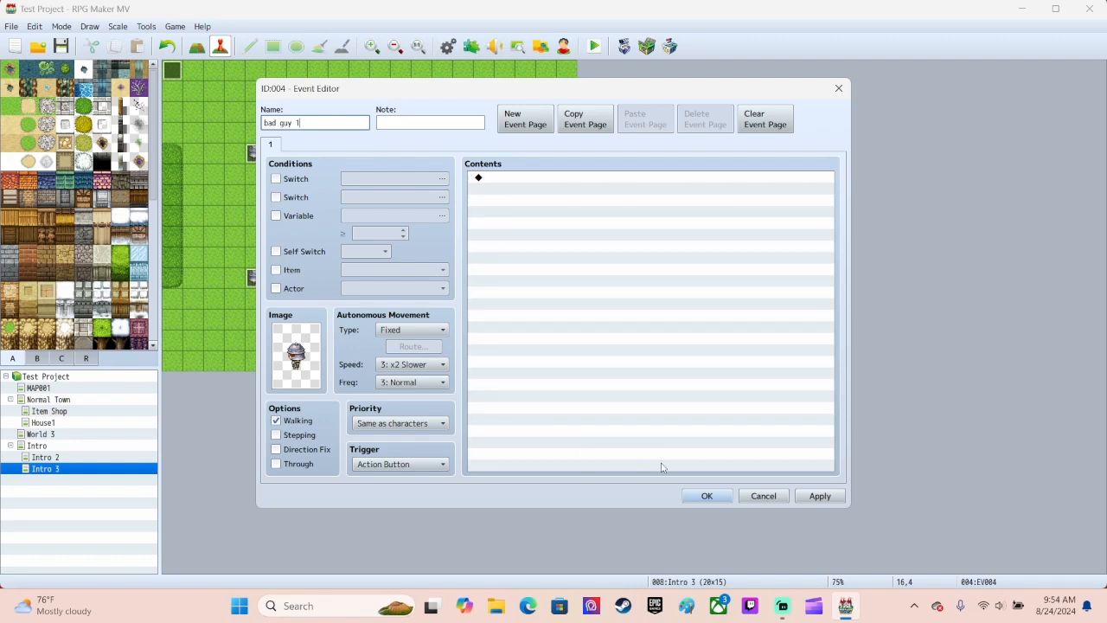
left_click(693, 494)
double_click(504, 278)
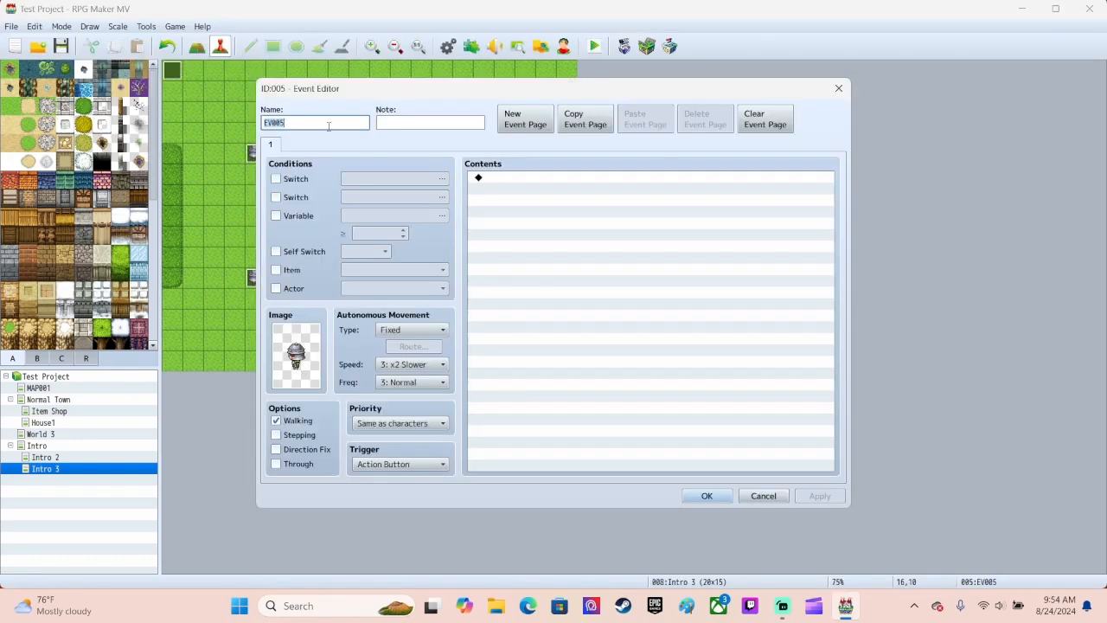
type("bad")
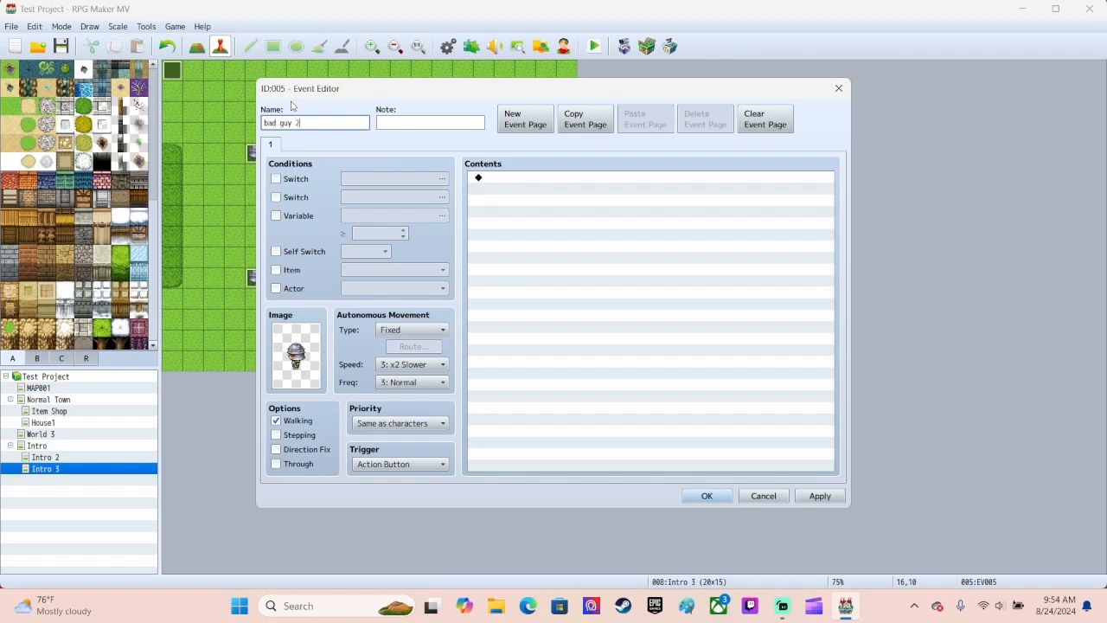
type(" guy 2")
left_click(705, 496)
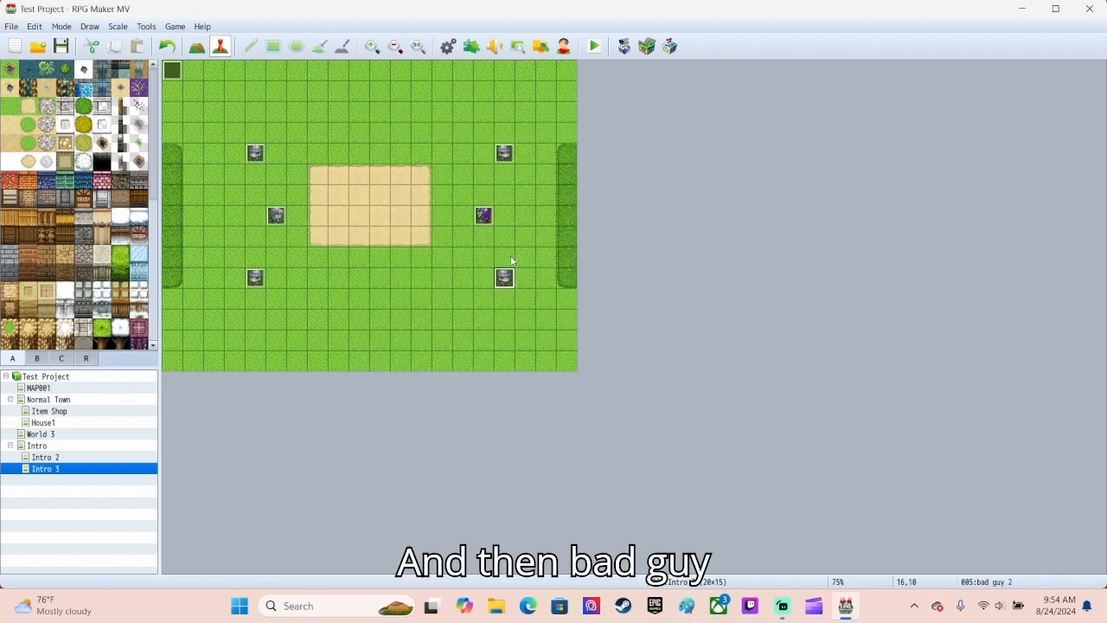
Rename the purple horned enemy event at tile (15,7) "very bad guy".
double_click(484, 216)
type("bad gu")
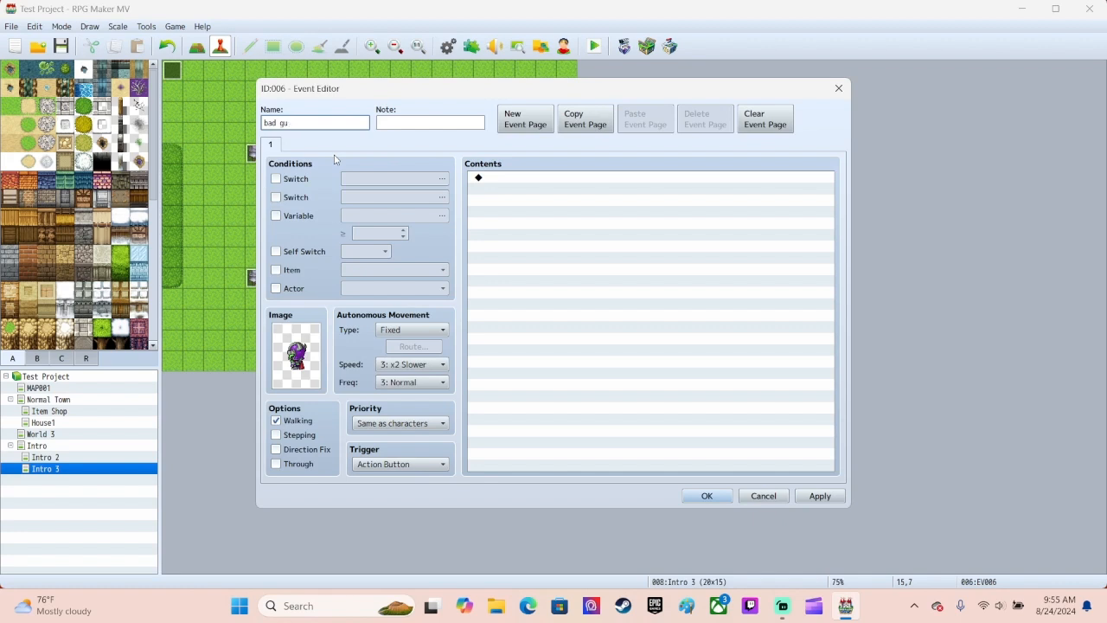
key("BackSpace")
key("BackSpace")
key("BackSpace")
key("BackSpace")
key("BackSpace")
key("BackSpace")
key("BackSpace")
type("very b")
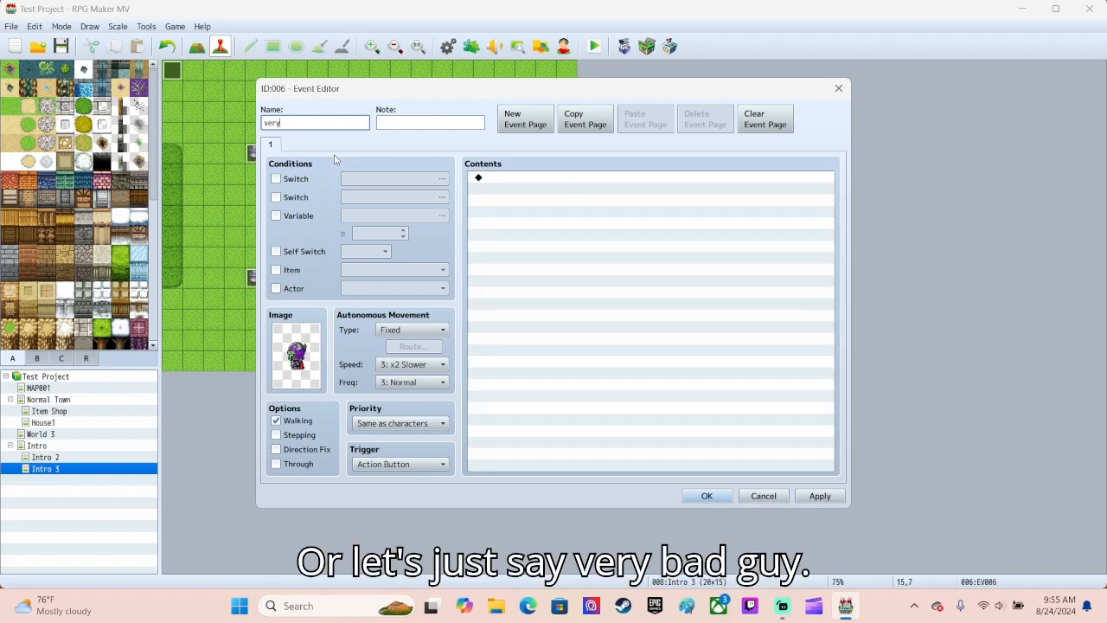
key("BackSpace")
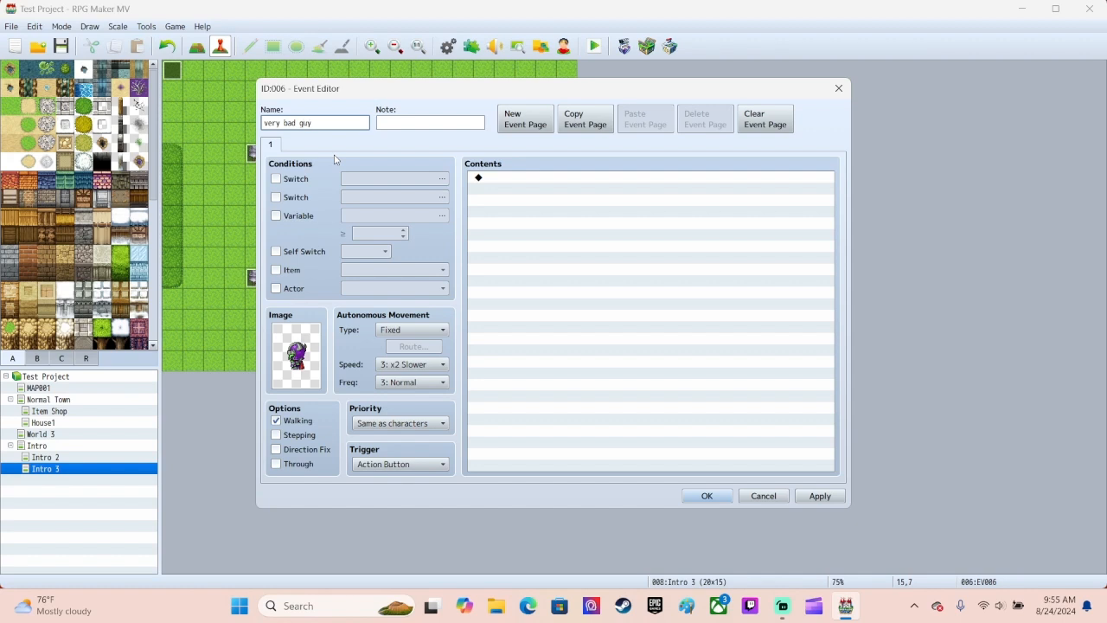
left_click(717, 497)
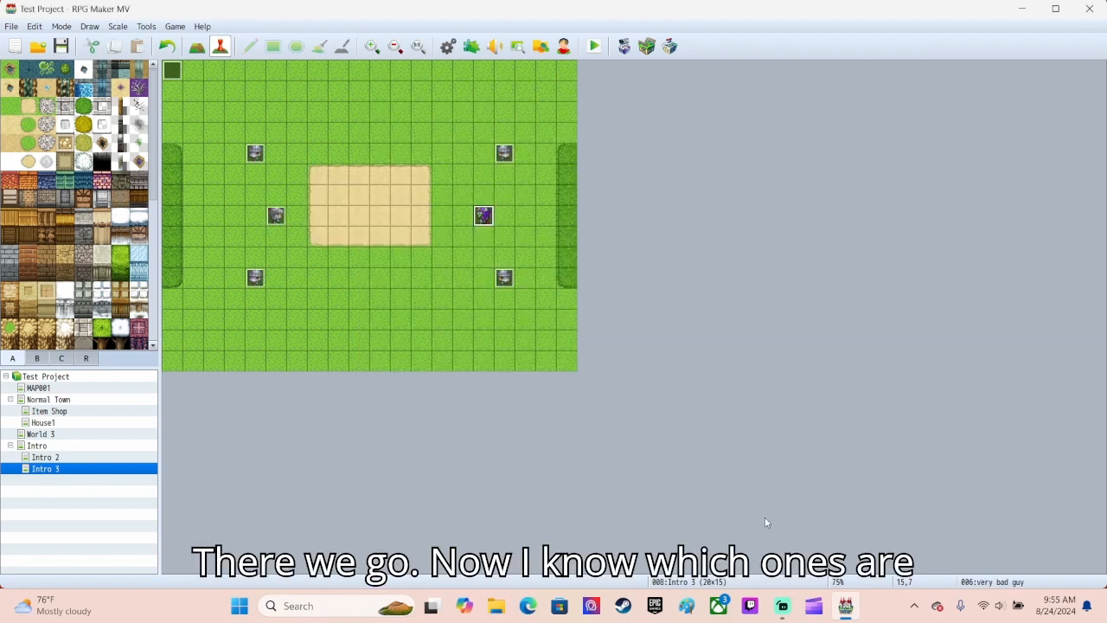
double_click(173, 73)
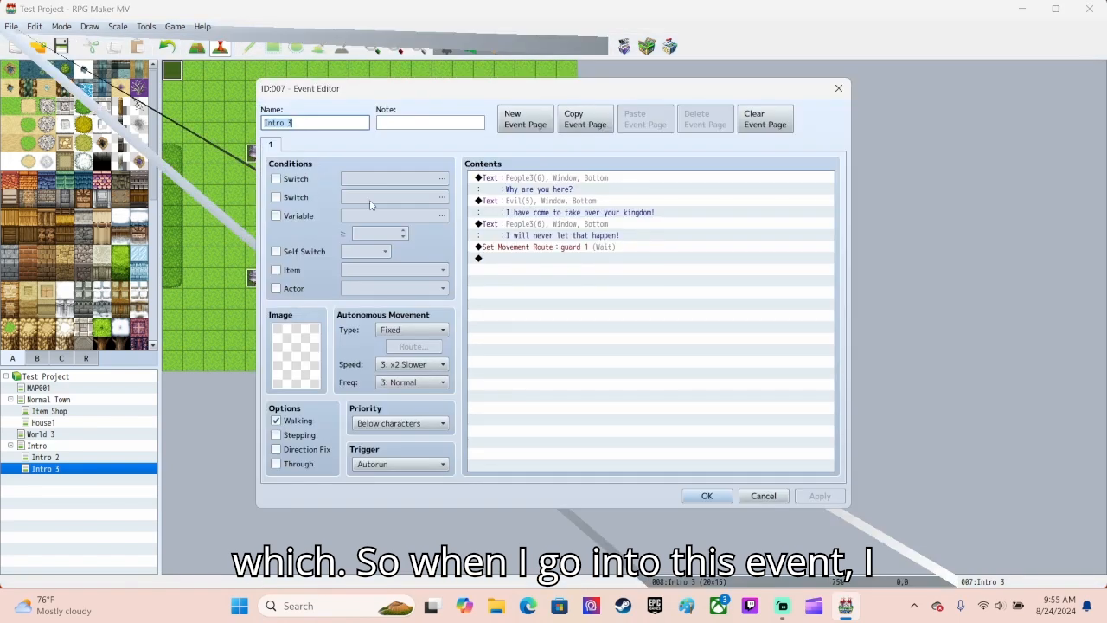
left_click(725, 491)
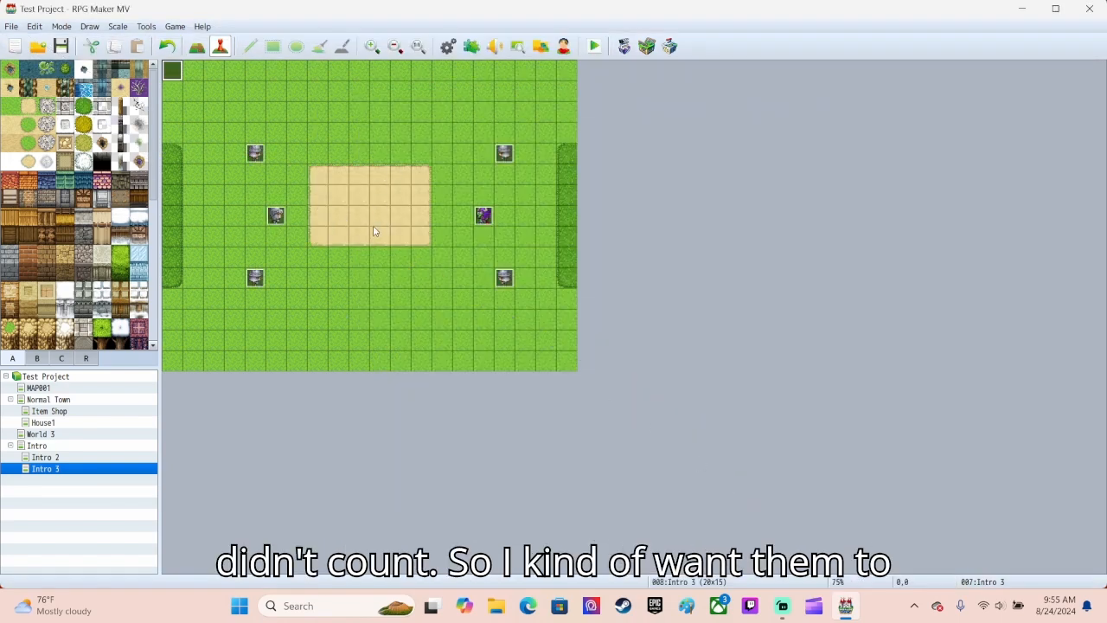
left_click(375, 148)
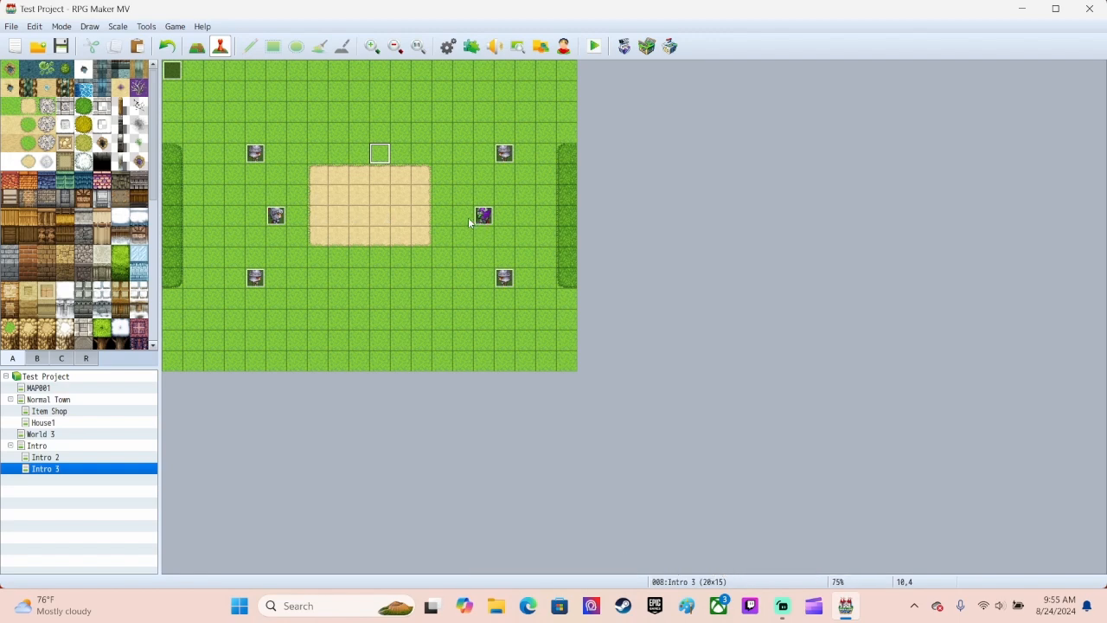
left_click(385, 222)
Edit guard 1's movement route in the Intro 3 event and add a Change Speed command set to 5: x2 Faster.
double_click(172, 72)
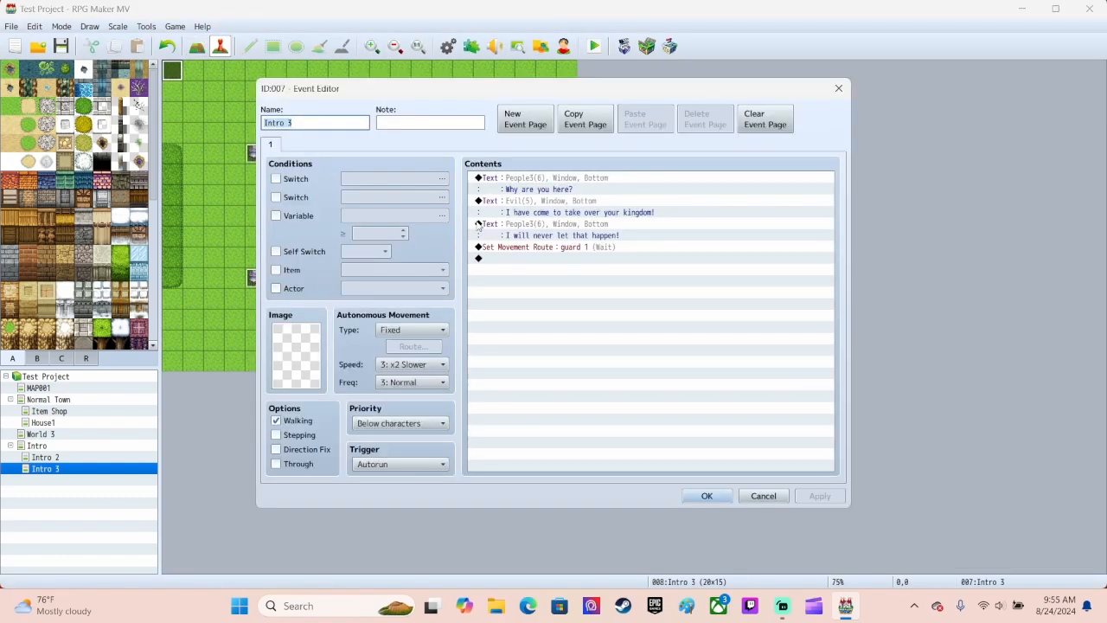
right_click(543, 251)
left_click(554, 258)
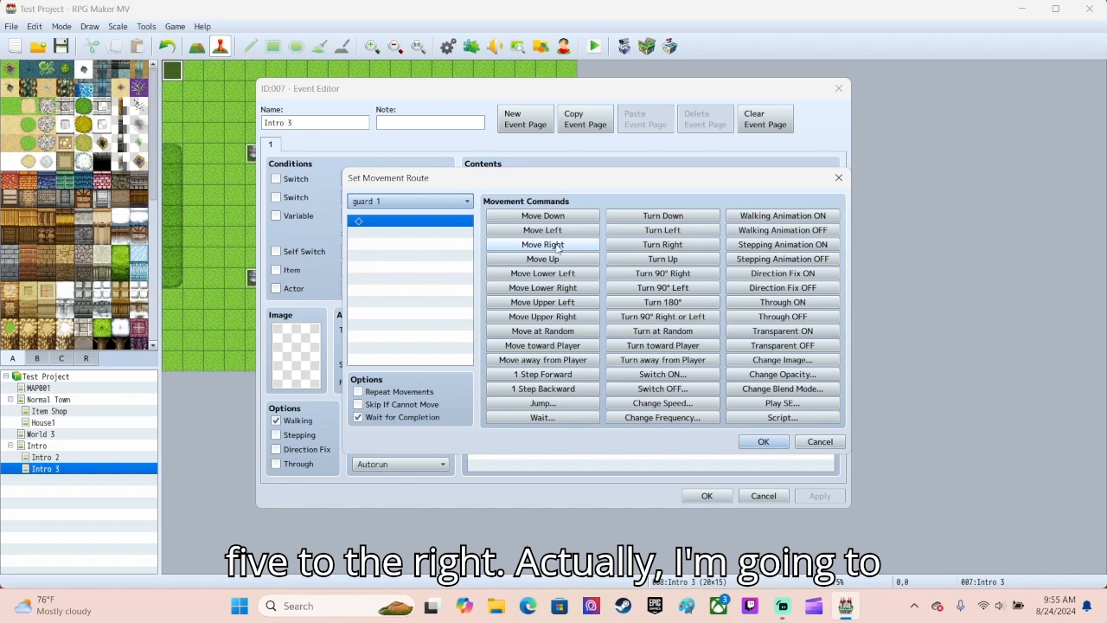
left_click(663, 403)
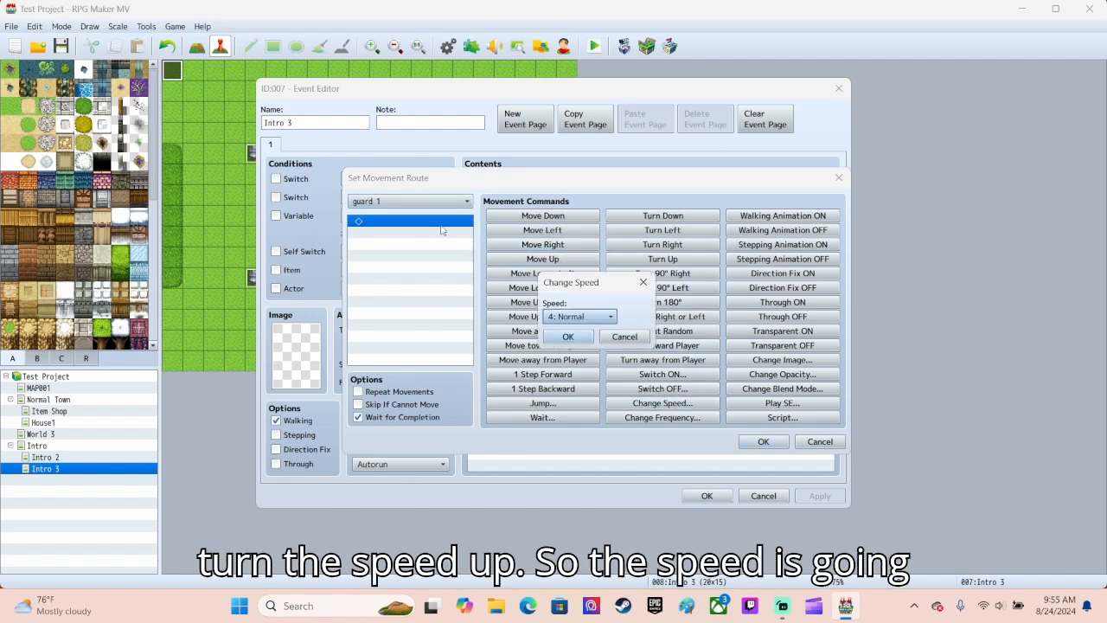
left_click(578, 317)
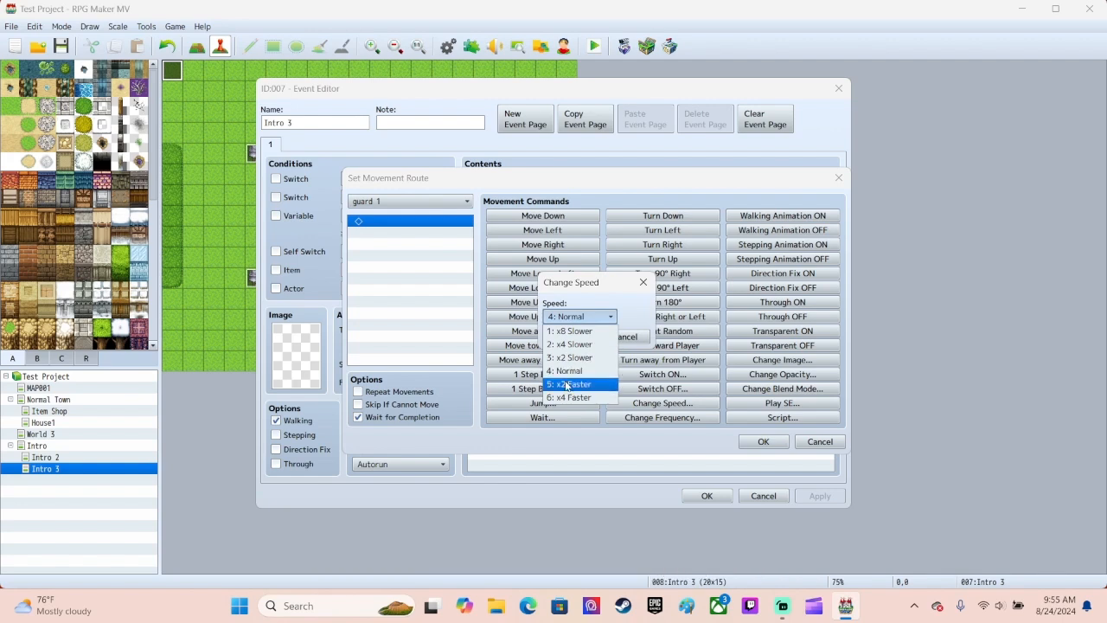
left_click(566, 386)
left_click(558, 336)
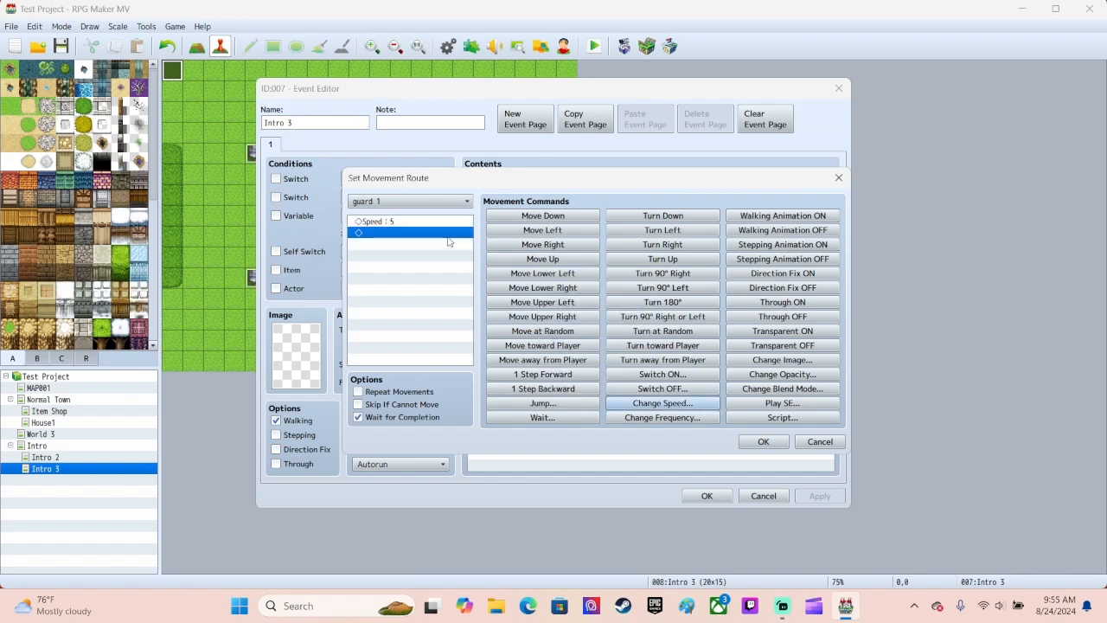
Add five Move Right commands to guard 1's route and turn off Wait for Completion.
left_click(558, 250)
left_click(558, 250)
left_click(558, 248)
left_click(558, 247)
left_click(558, 248)
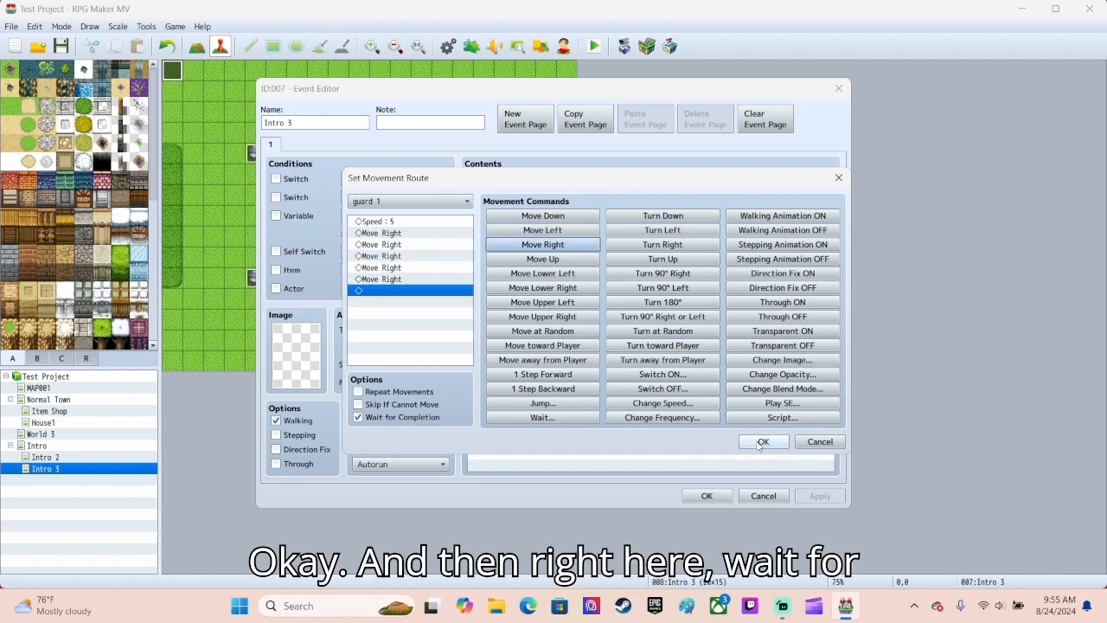
left_click(358, 417)
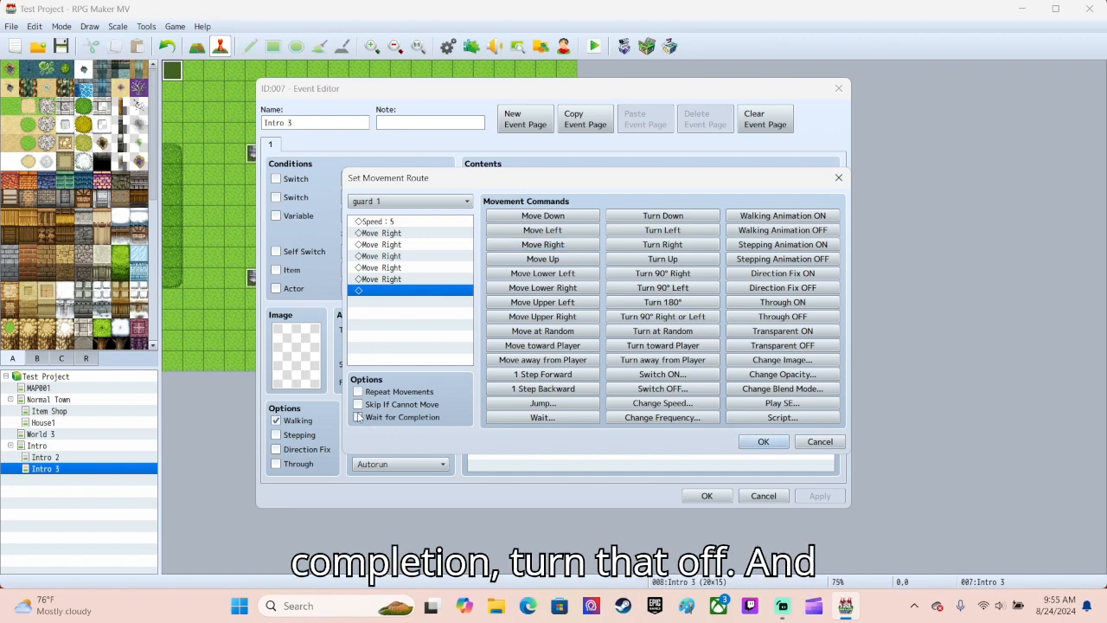
left_click(759, 442)
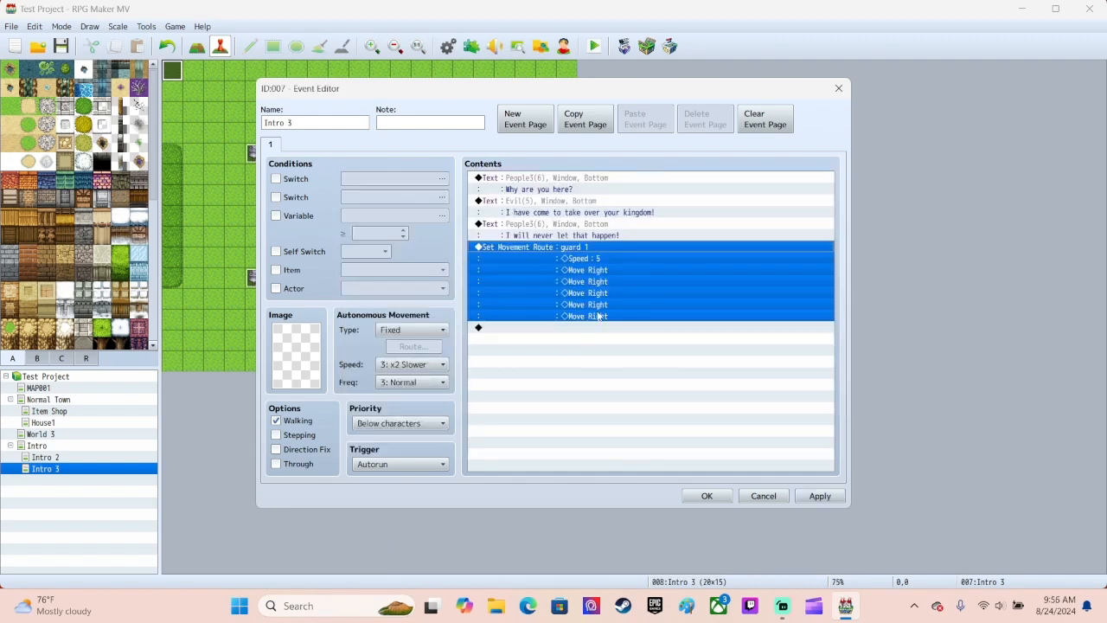
Add a movement route for guard 2 to the Intro 3 event, starting with Change Speed set to 5: x2 Faster.
left_click(558, 330)
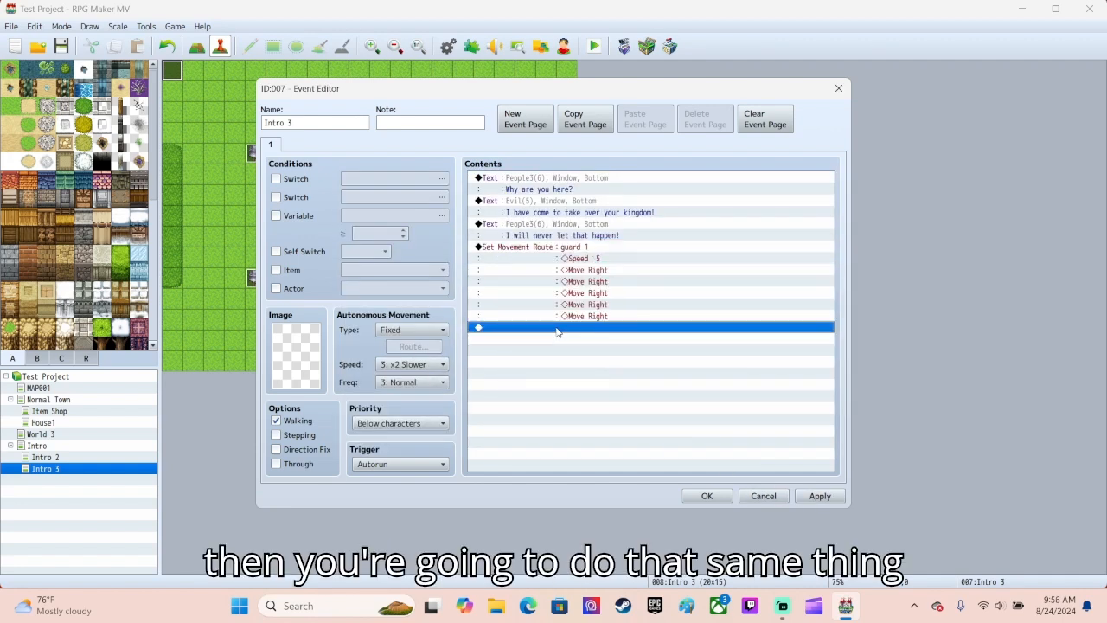
right_click(558, 329)
left_click(530, 336)
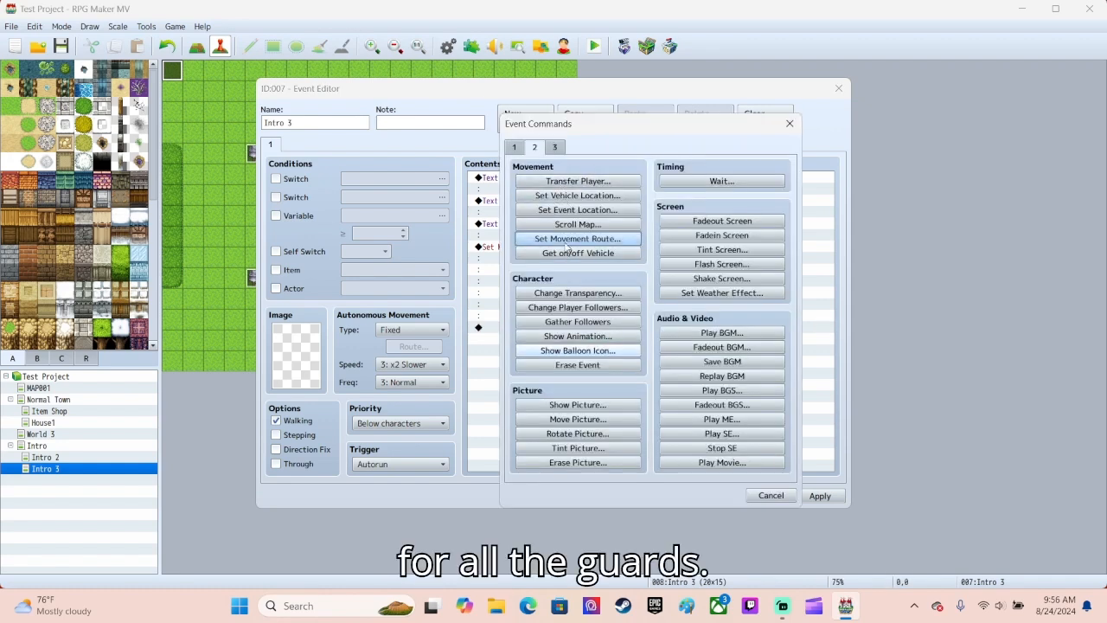
left_click(567, 244)
left_click(489, 200)
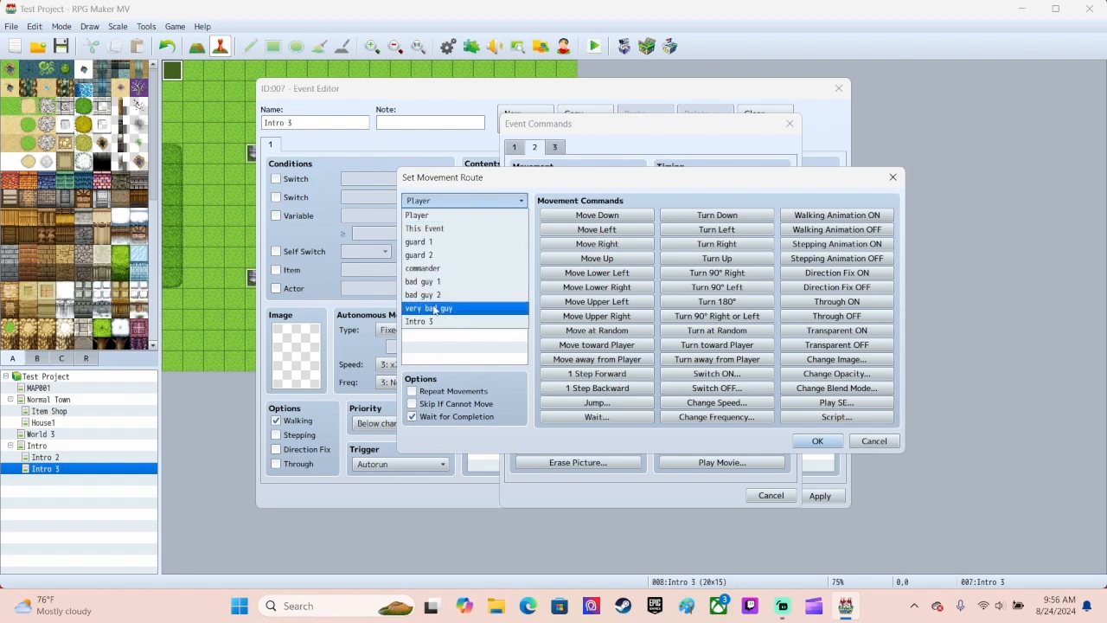
left_click(430, 254)
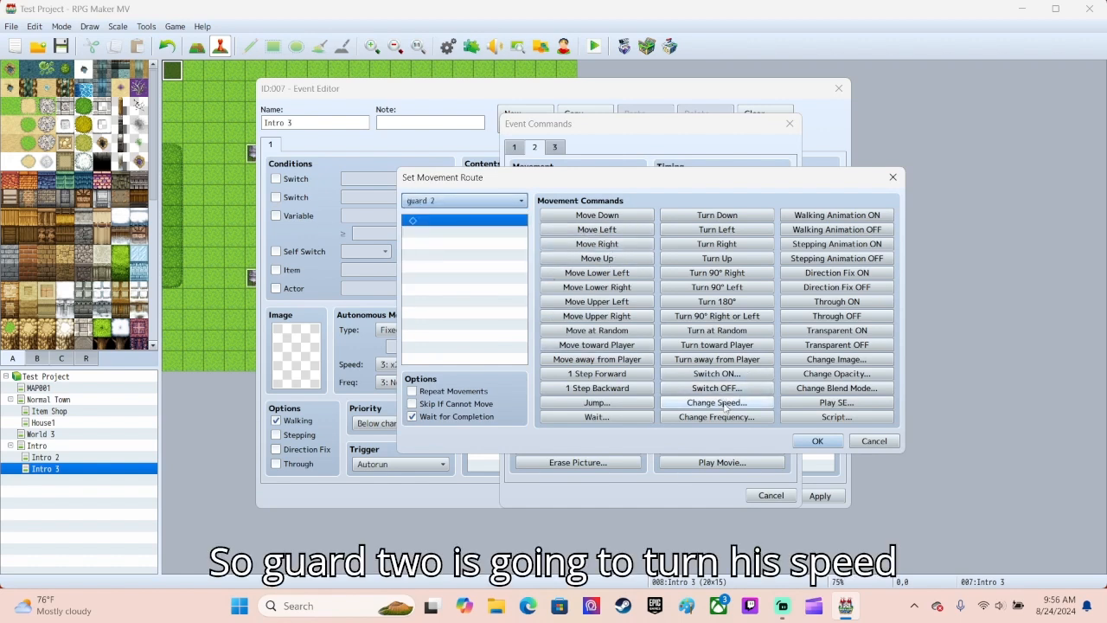
left_click(717, 403)
left_click(622, 315)
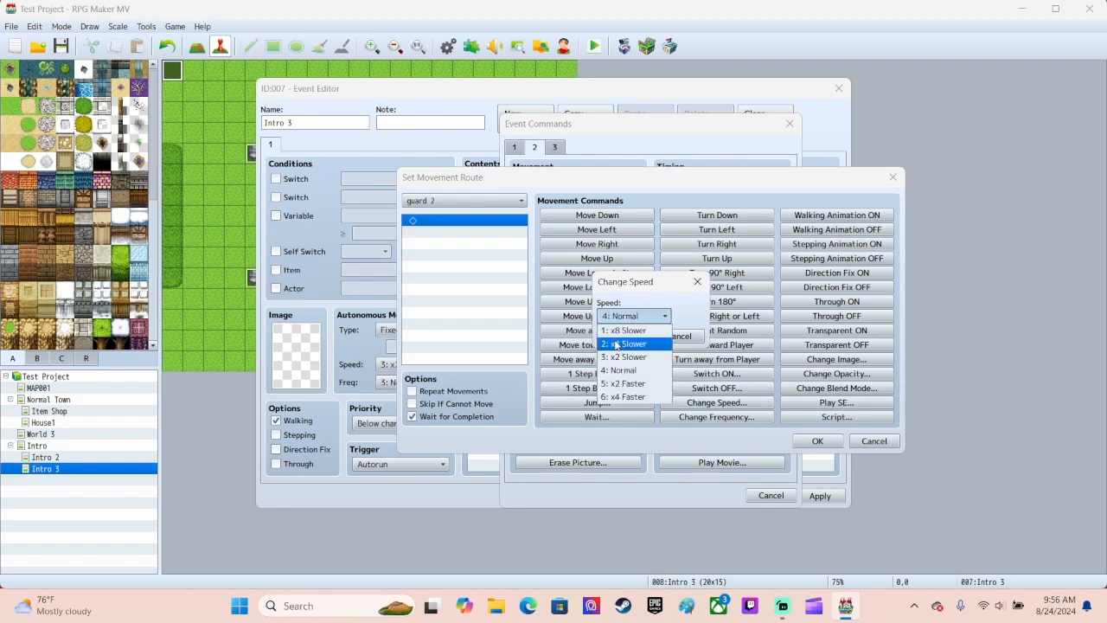
left_click(623, 383)
left_click(636, 336)
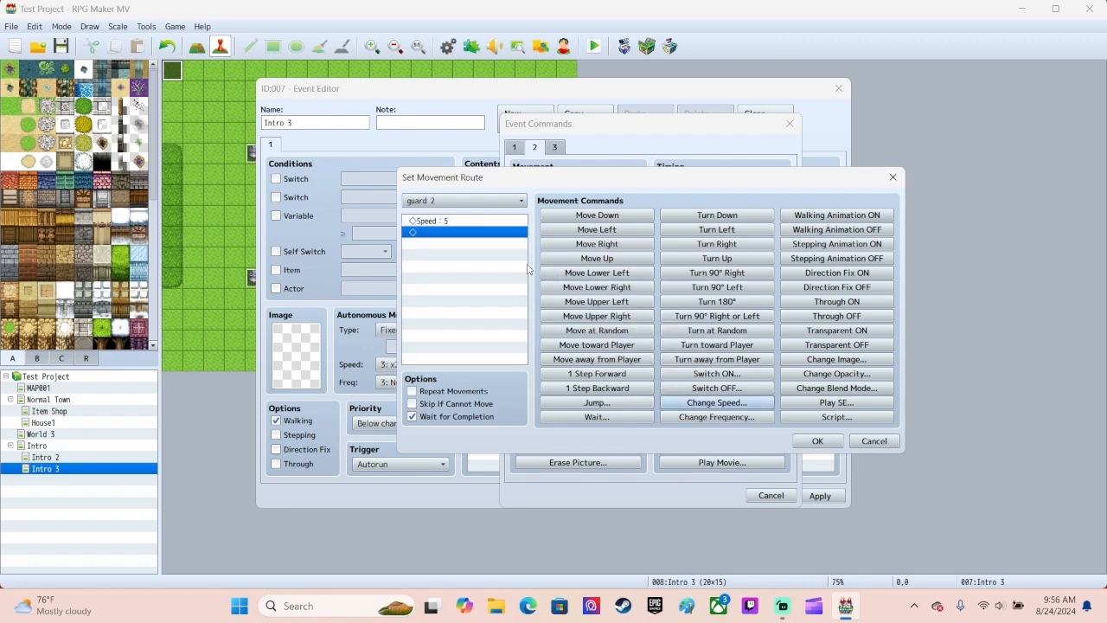
Add five Move Right commands to guard 2's movement route.
left_click(613, 245)
left_click(613, 245)
left_click(612, 245)
left_click(612, 245)
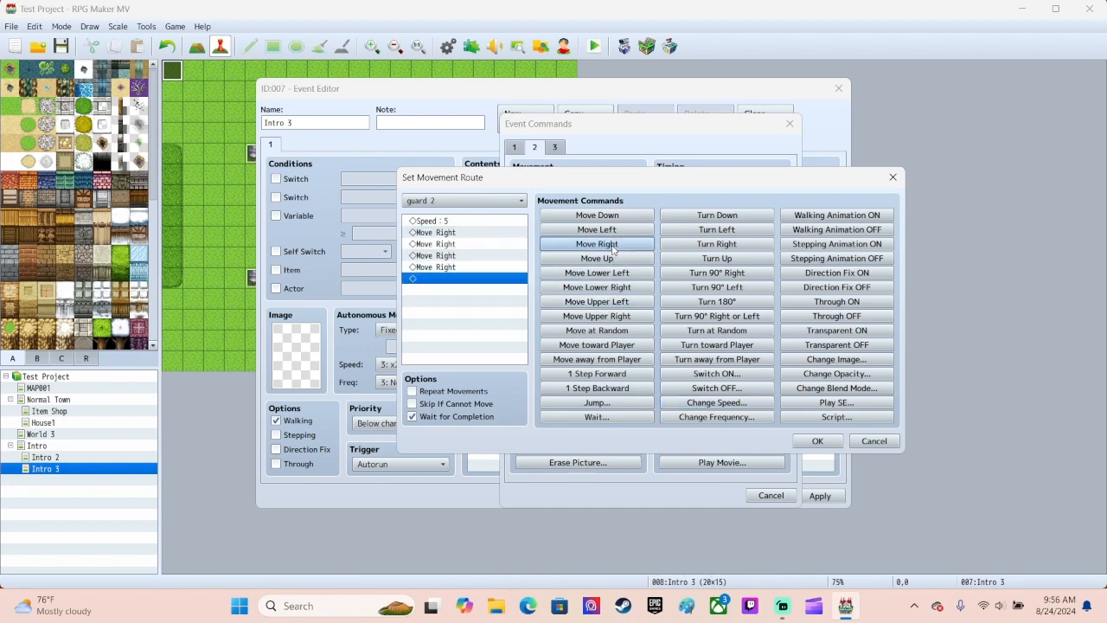
left_click(817, 441)
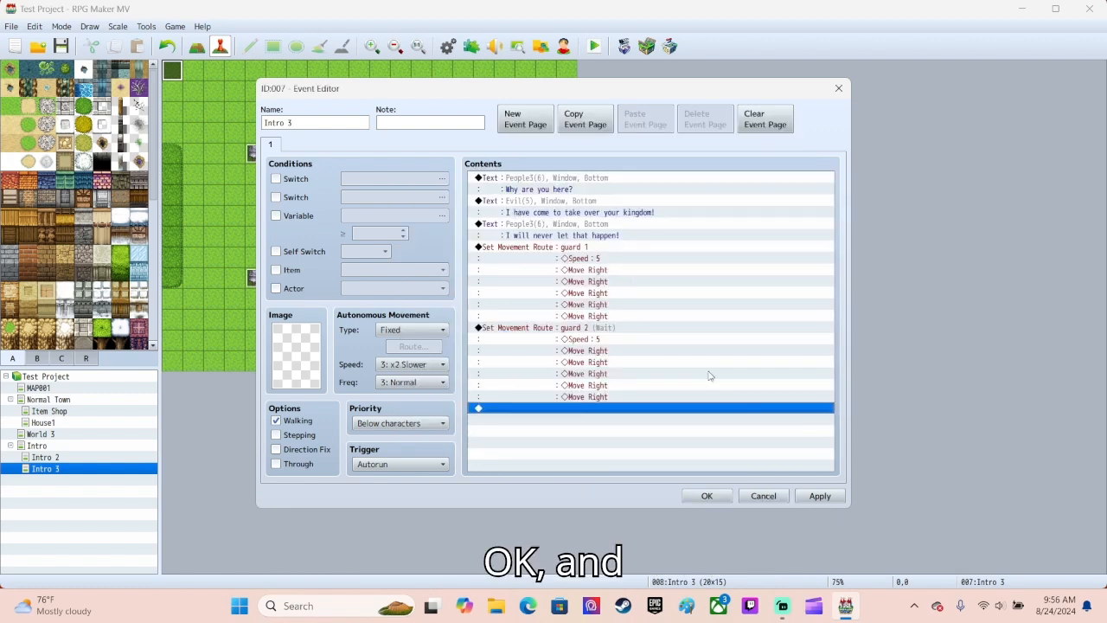
Add a movement route for bad guy 1 after guard 2's route, starting with Change Speed set to 5: x2 Faster.
double_click(538, 417)
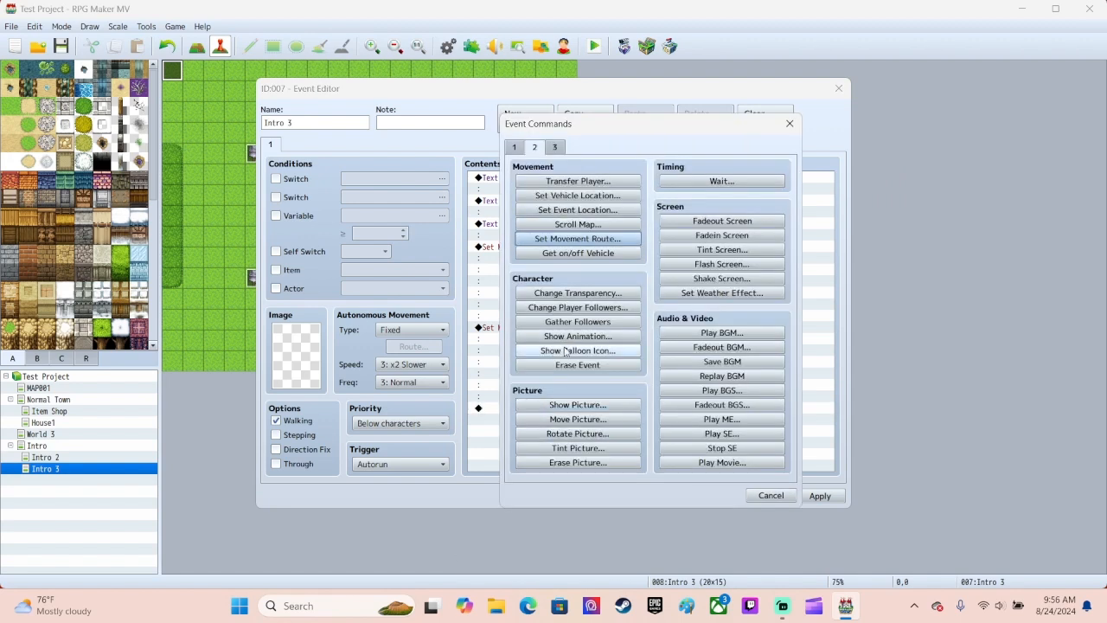
left_click(563, 240)
left_click(504, 200)
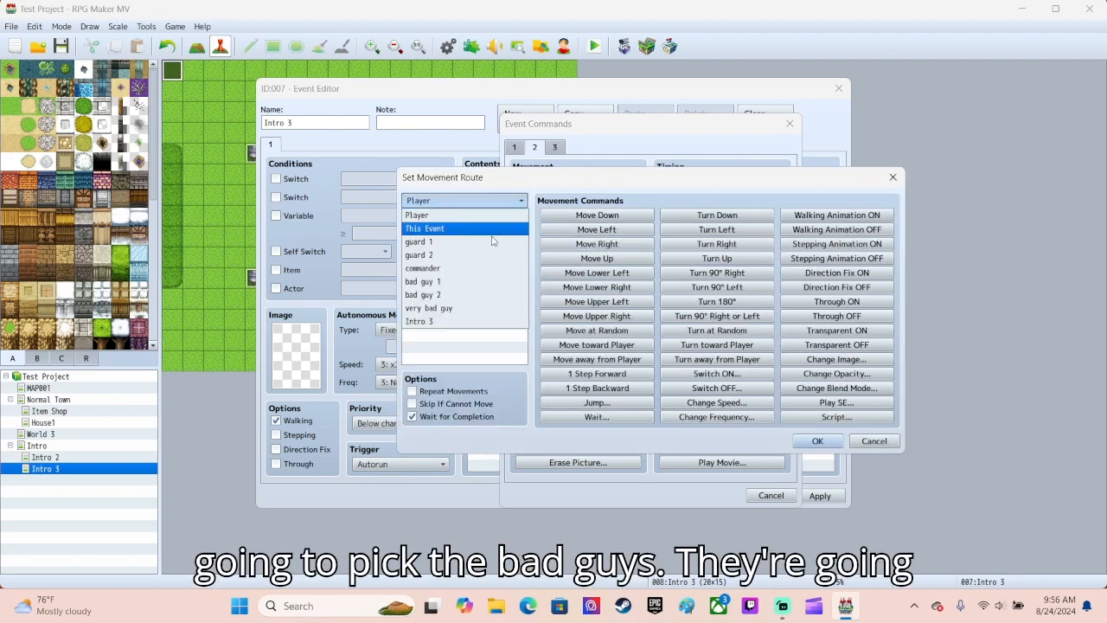
left_click(439, 285)
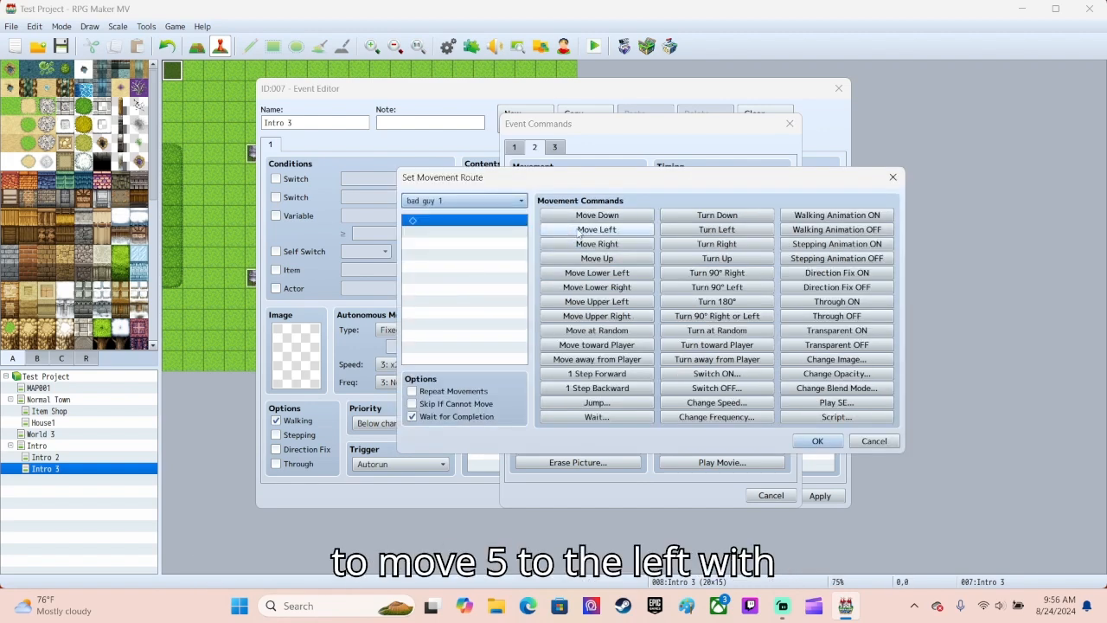
left_click(731, 404)
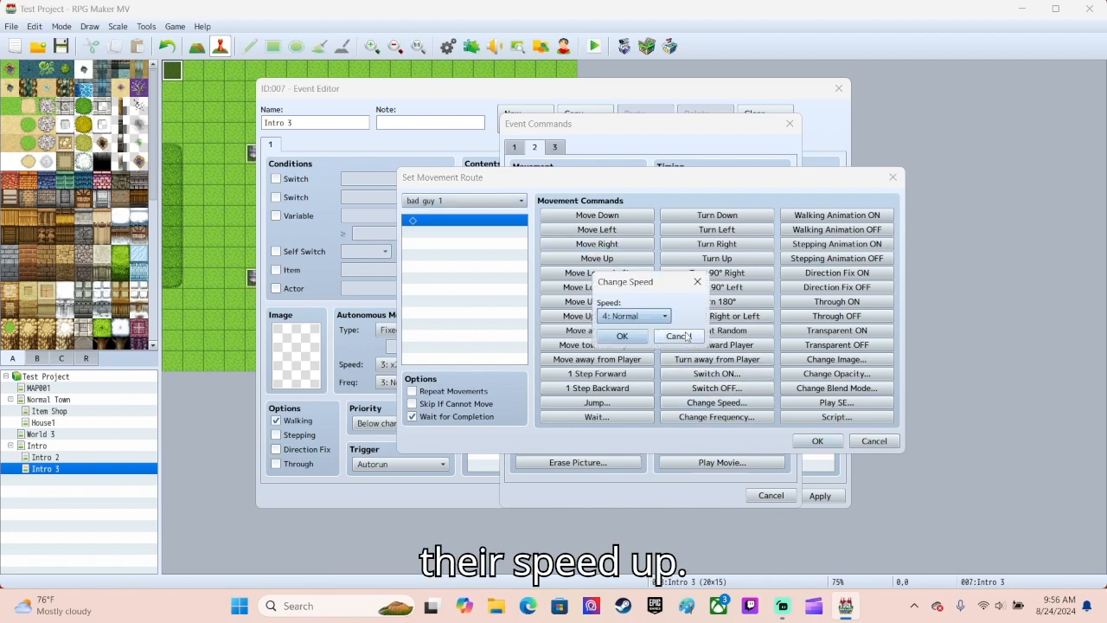
left_click(664, 317)
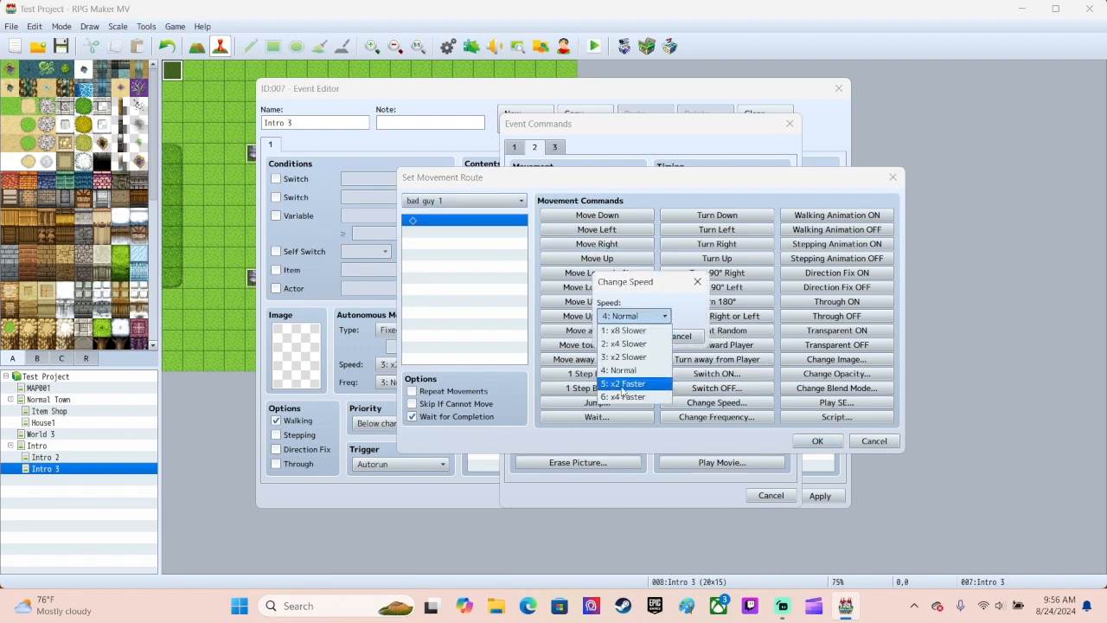
left_click(623, 383)
left_click(622, 336)
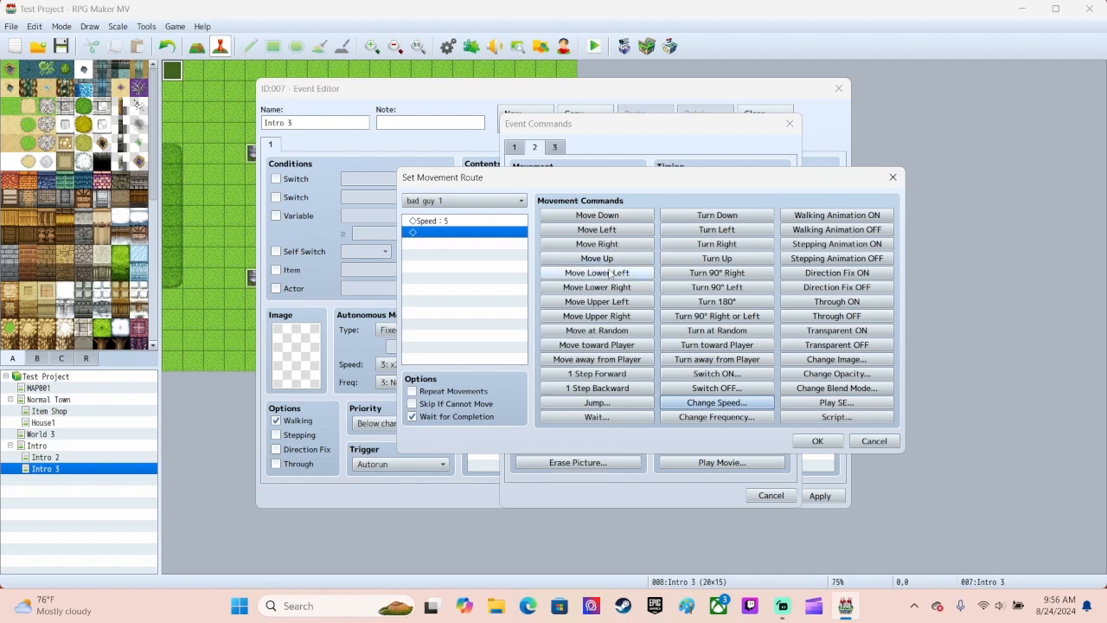
Add five Move Left commands to bad guy 1's movement route.
left_click(609, 231)
left_click(608, 230)
left_click(608, 231)
left_click(609, 232)
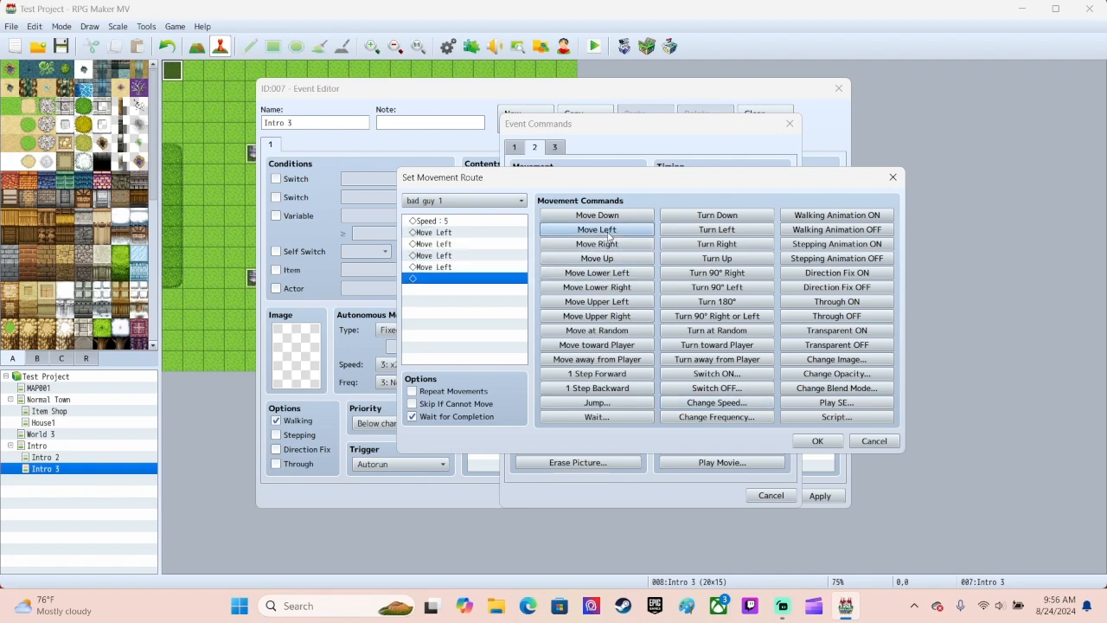
left_click(608, 233)
left_click(812, 442)
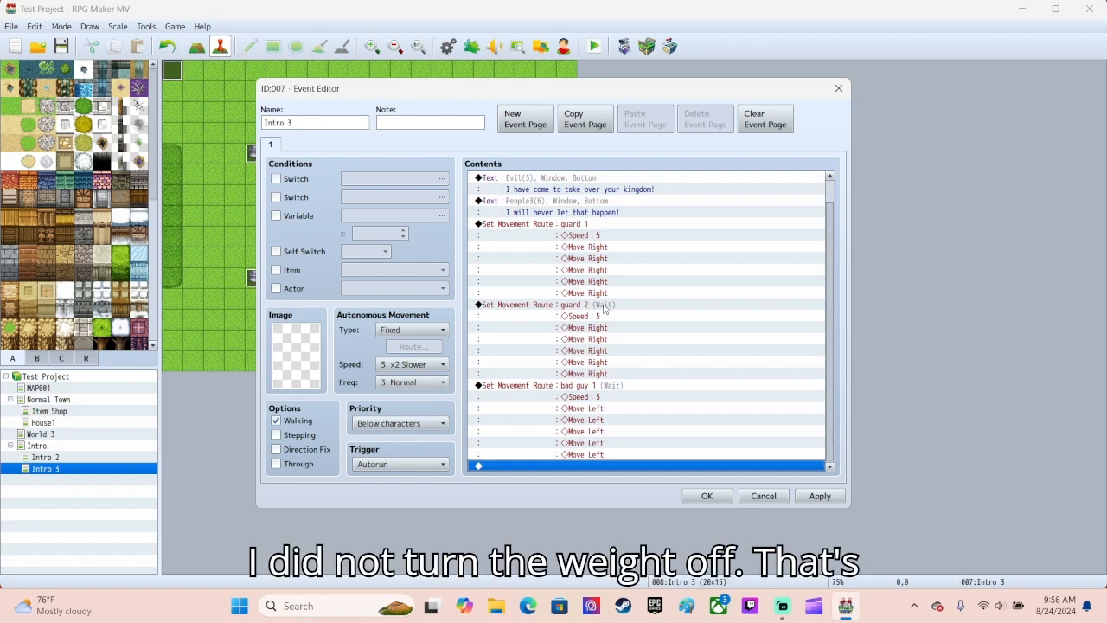
Turn off Wait for Completion in the existing movement routes of guard 2 and bad guy 1.
right_click(603, 330)
left_click(620, 324)
left_click(358, 417)
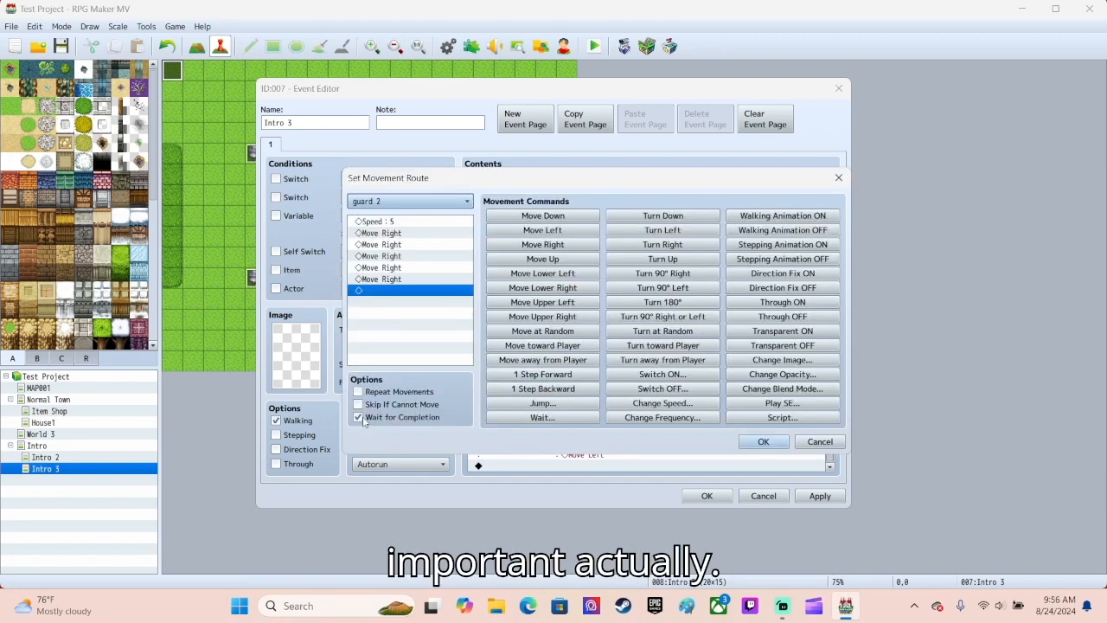
left_click(753, 442)
left_click(602, 409)
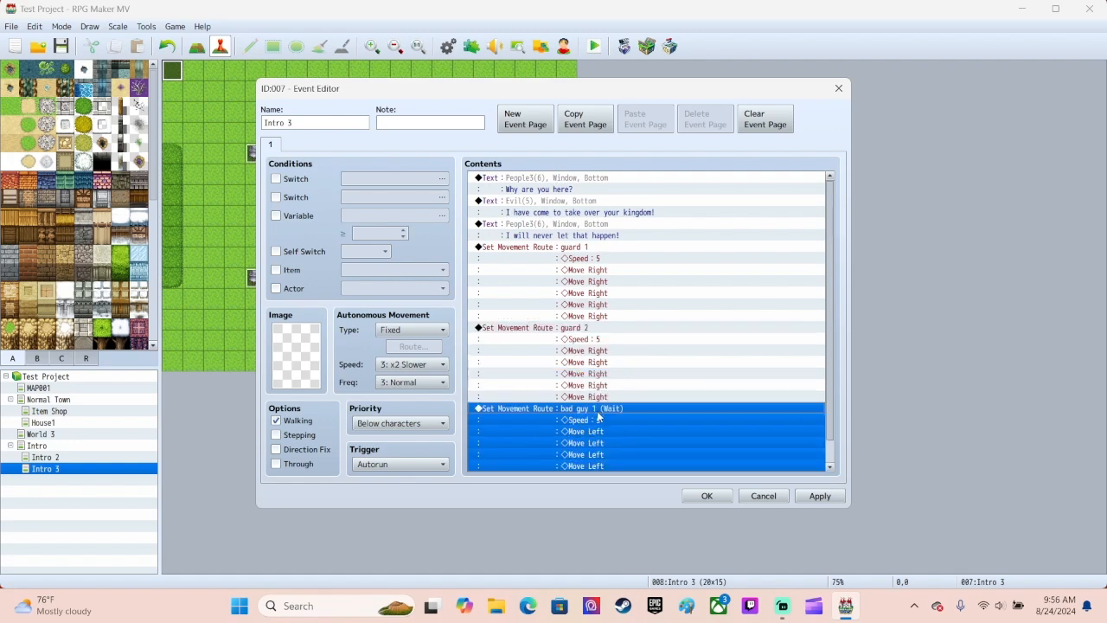
right_click(599, 412)
left_click(626, 428)
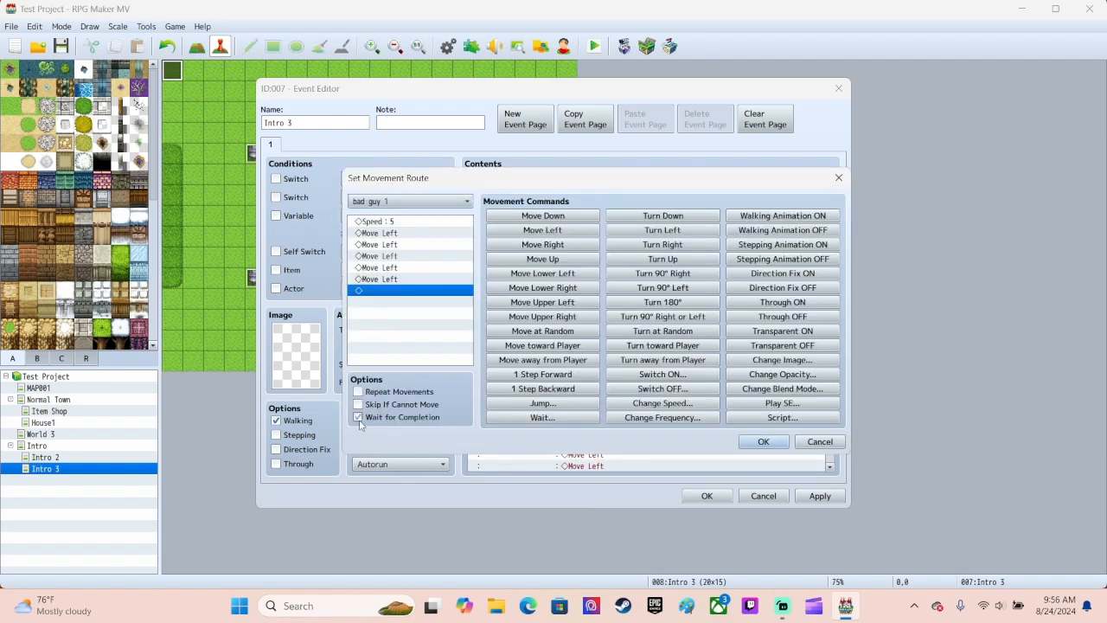
left_click(761, 442)
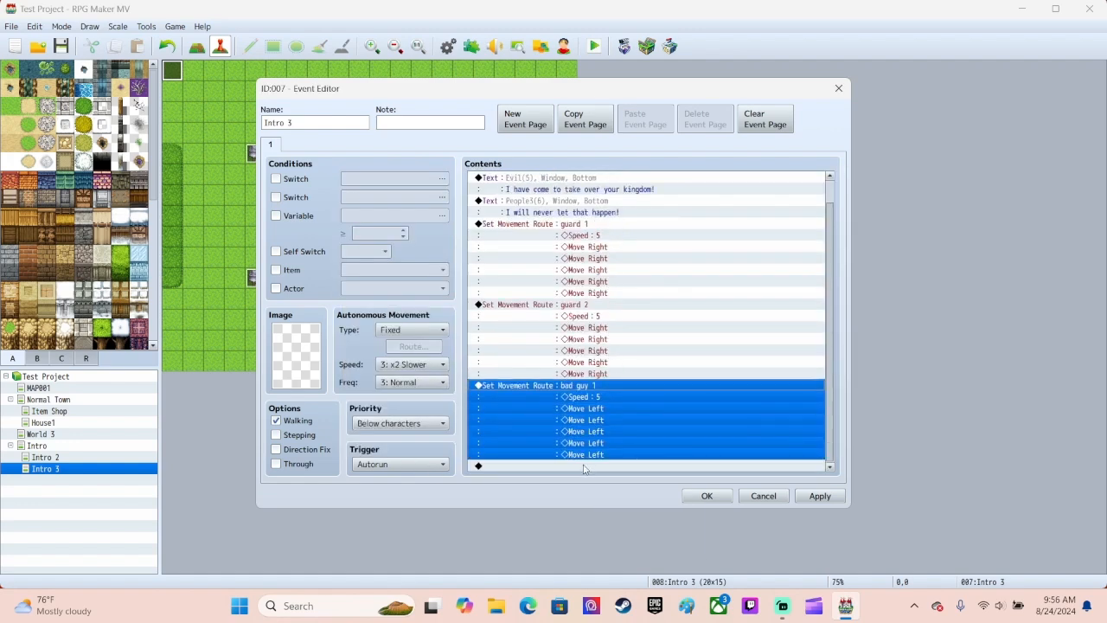
Add a movement route for bad guy 2 with Wait for Completion off and Change Speed set to 5: x2 Faster.
double_click(584, 468)
left_click(576, 235)
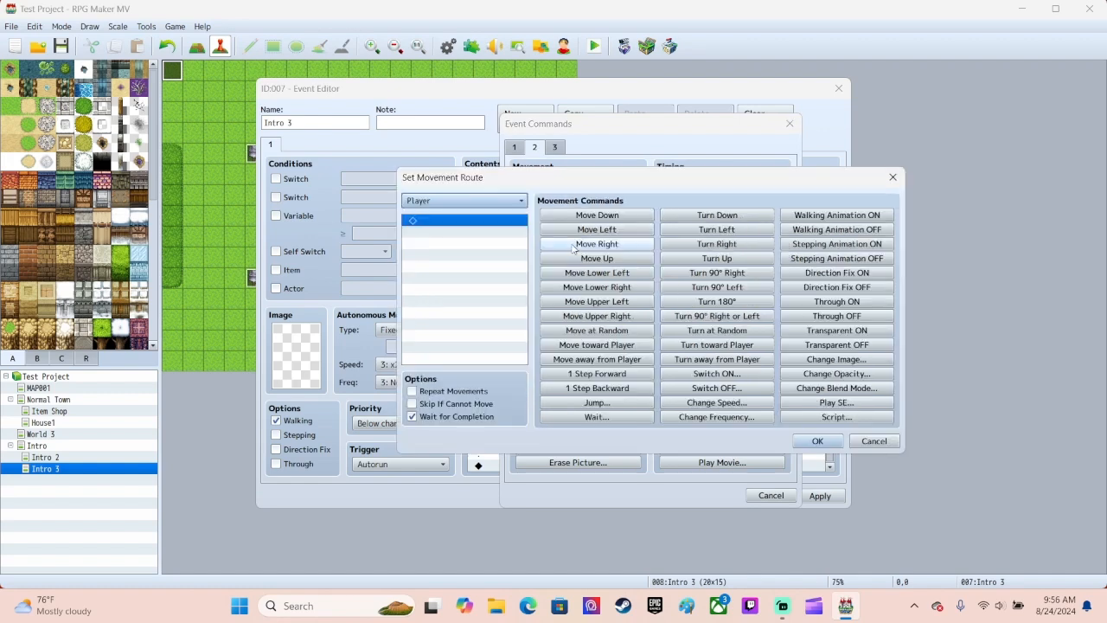
left_click(468, 200)
left_click(461, 304)
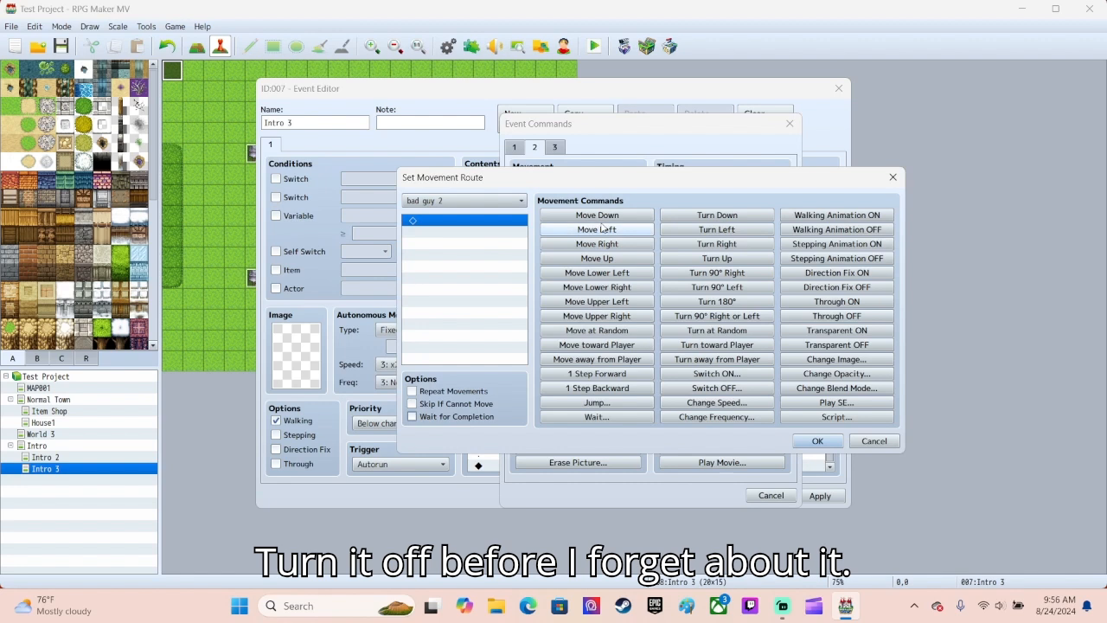
left_click(727, 404)
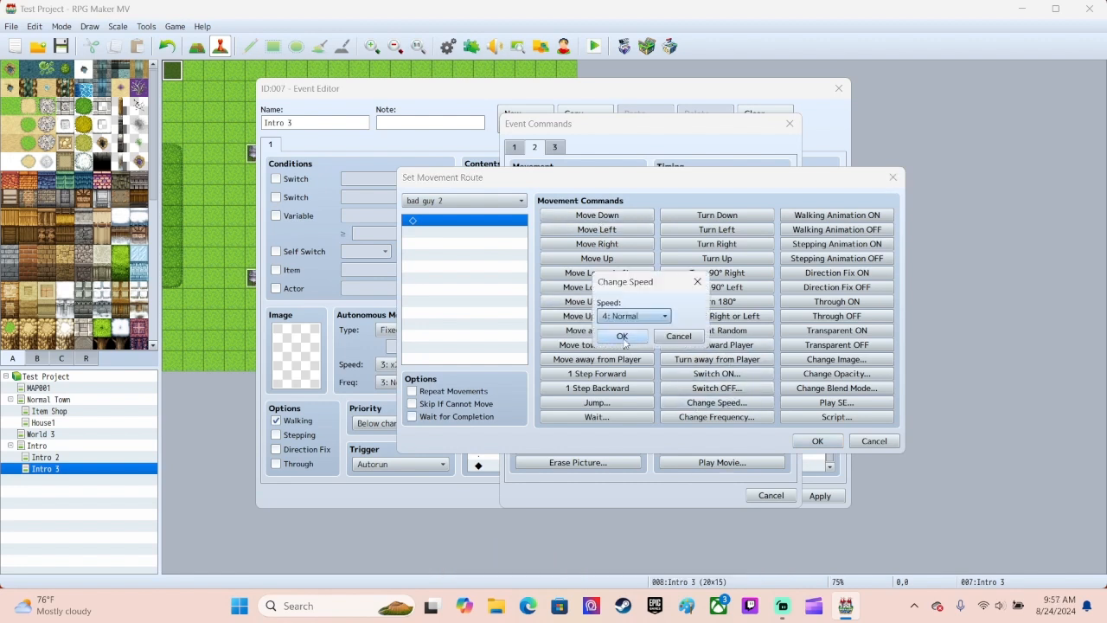
left_click(634, 316)
left_click(624, 384)
left_click(625, 337)
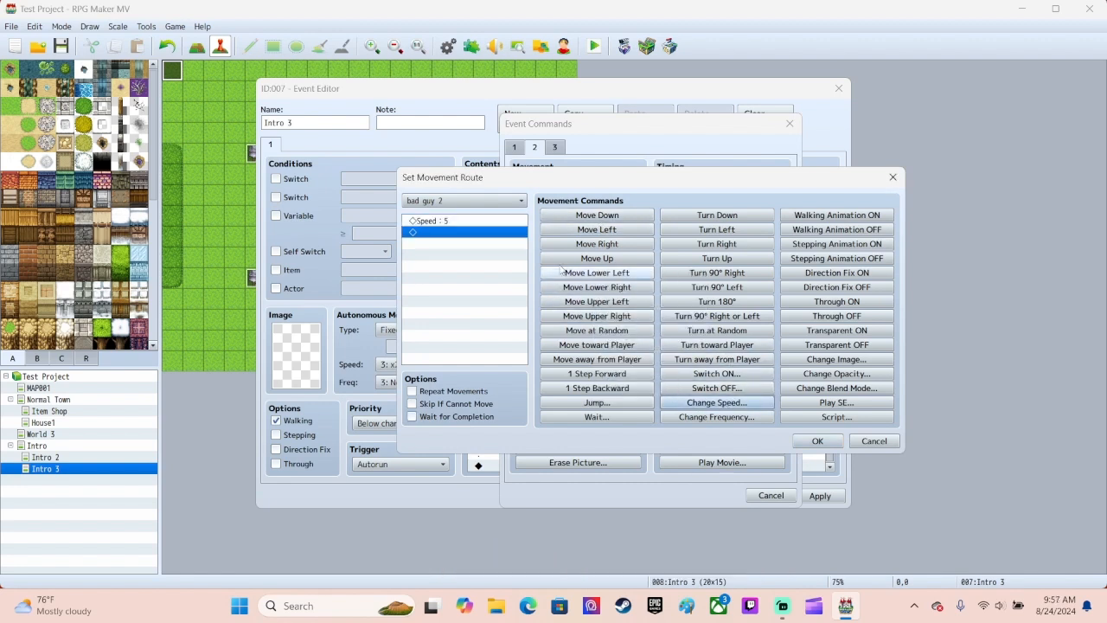
Add five Move Left commands to bad guy 2's movement route.
left_click(597, 229)
left_click(597, 229)
left_click(597, 229)
left_click(598, 230)
left_click(597, 230)
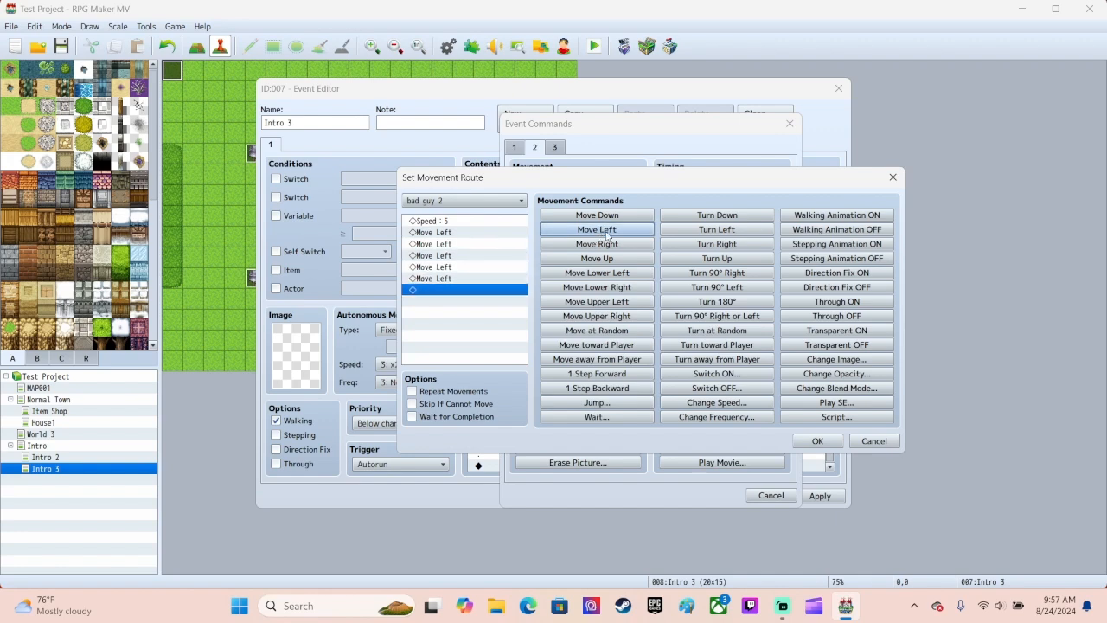
left_click(818, 442)
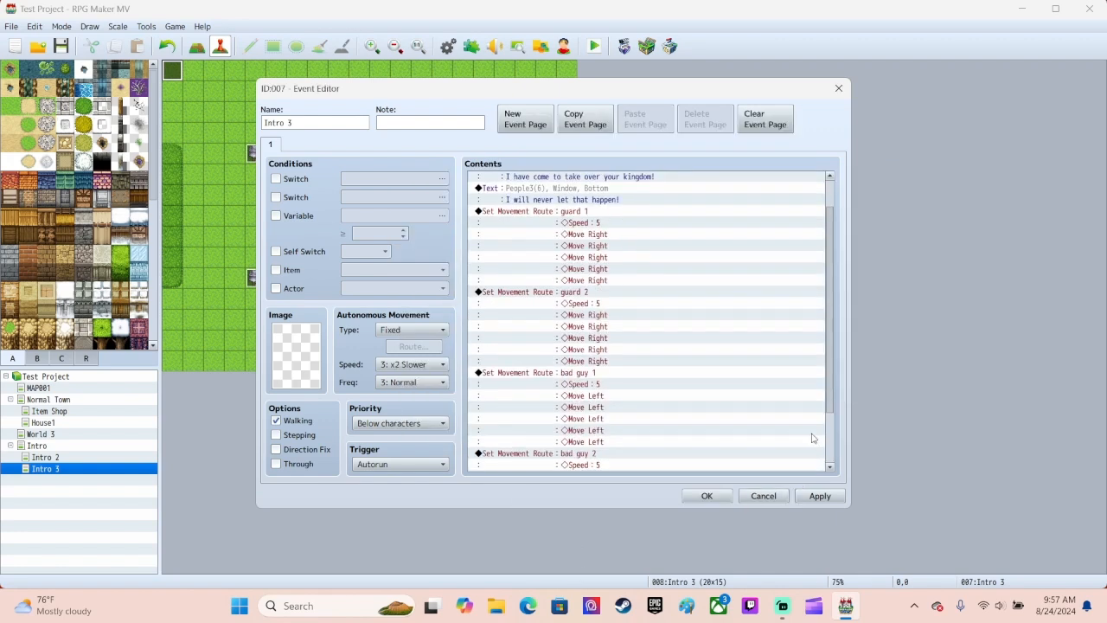
Add a movement route for the commander at the end of the event, starting with Change Speed set to 5: x2 Faster.
scroll(684, 350, "down", 2)
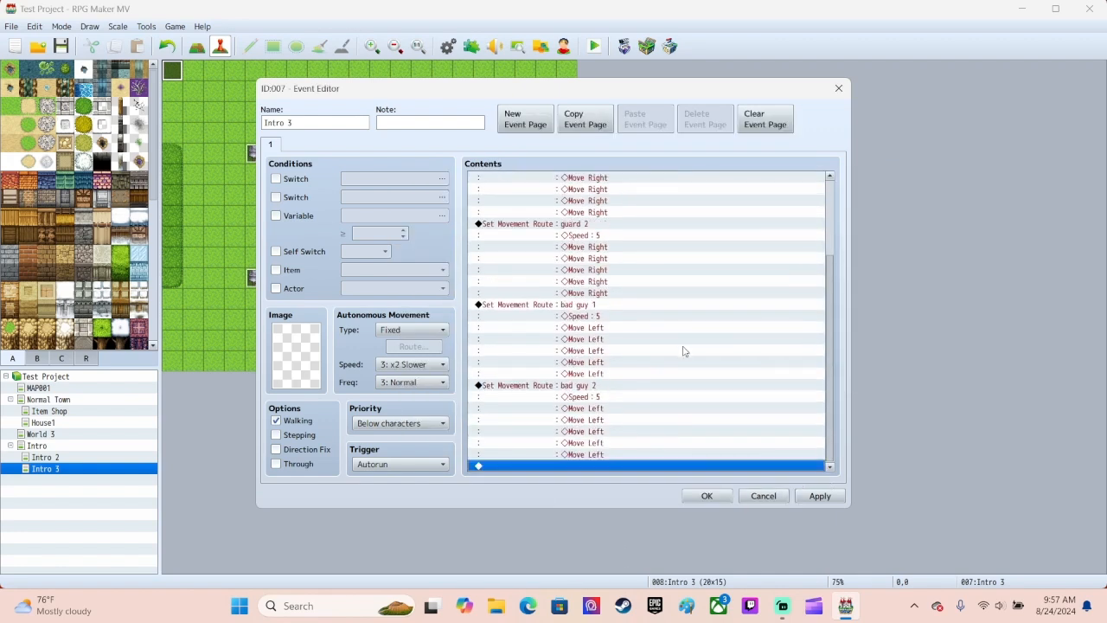
double_click(520, 467)
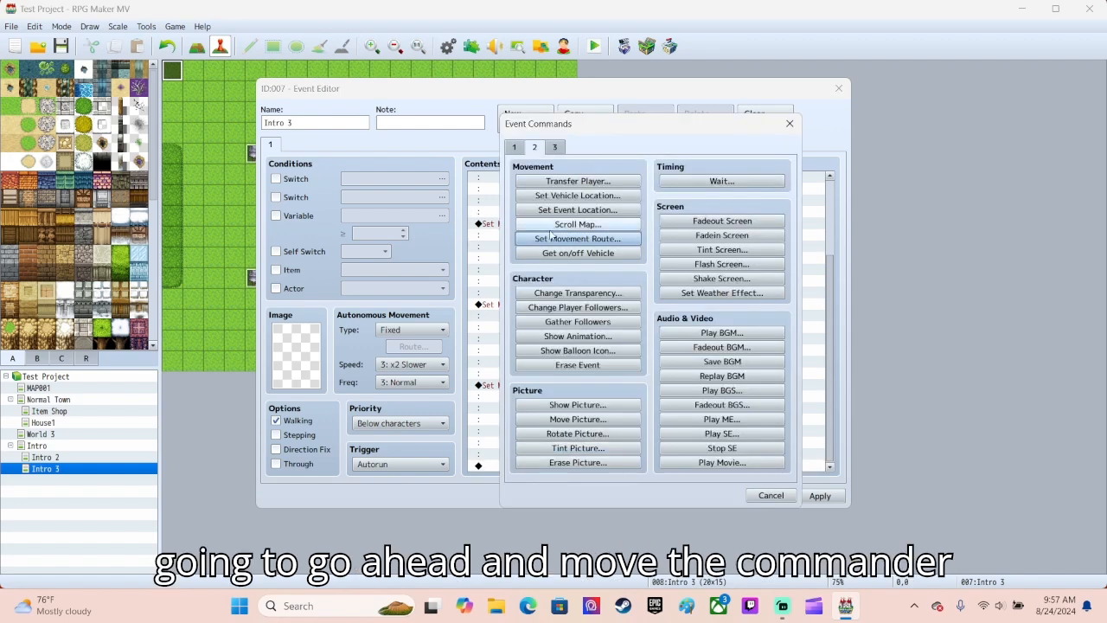
left_click(578, 241)
left_click(464, 201)
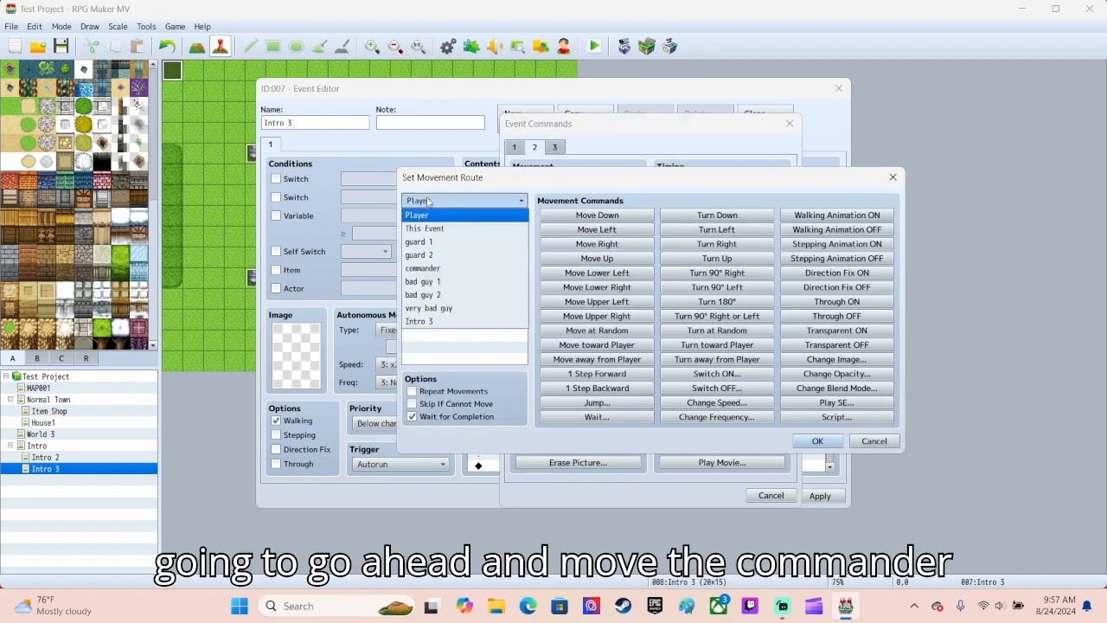
left_click(432, 273)
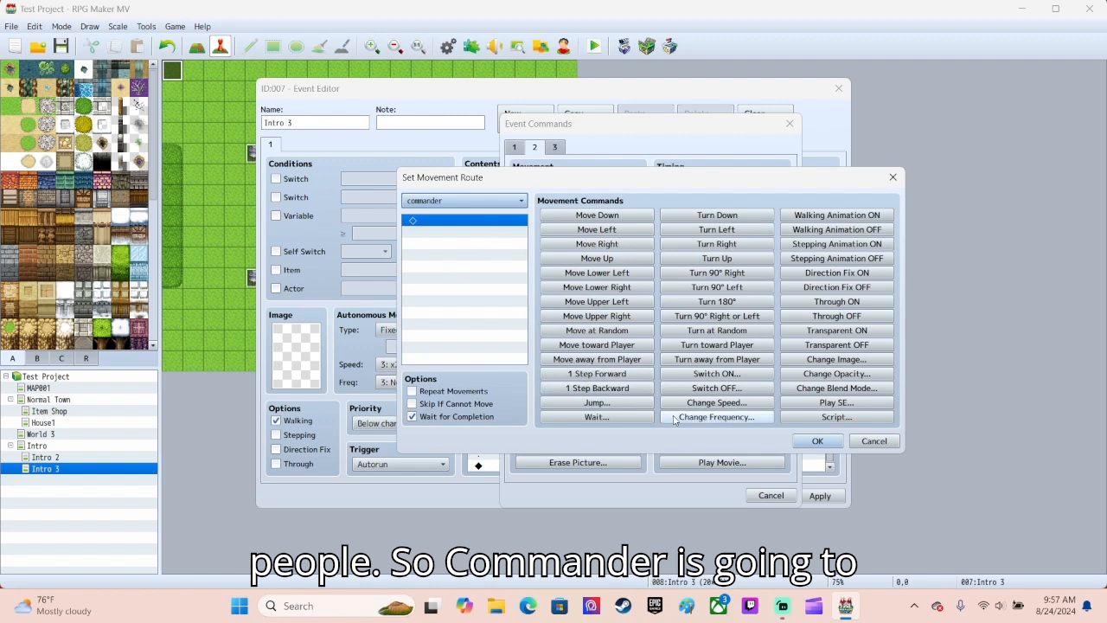
left_click(717, 403)
left_click(642, 317)
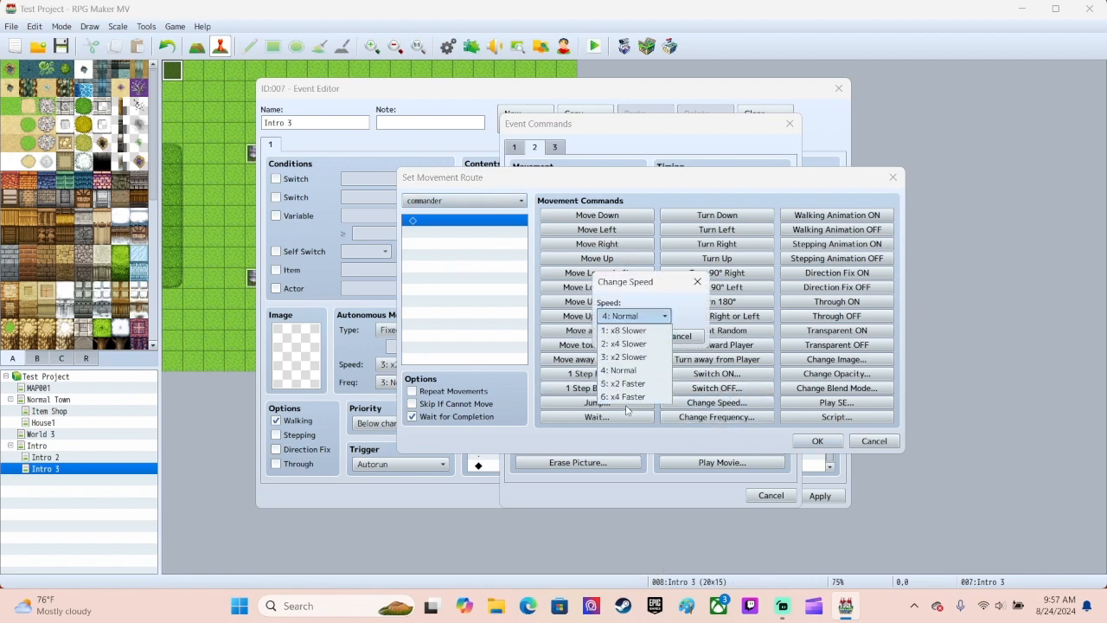
left_click(637, 385)
left_click(622, 337)
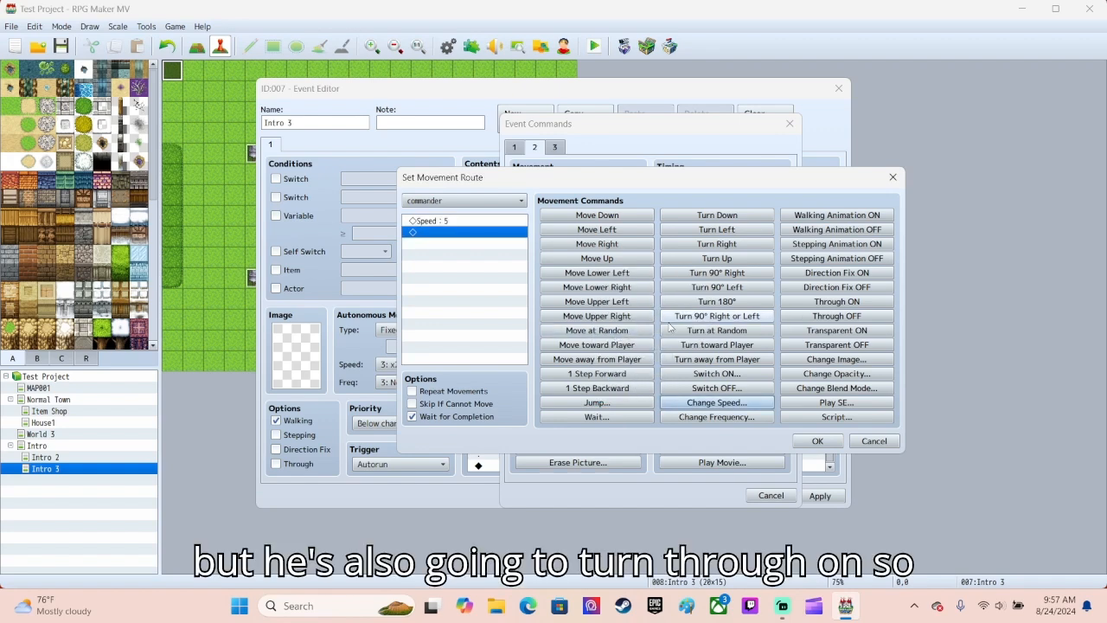
Add Through ON and five Move Right commands to the commander's route, with Wait for Completion turned off.
left_click(836, 301)
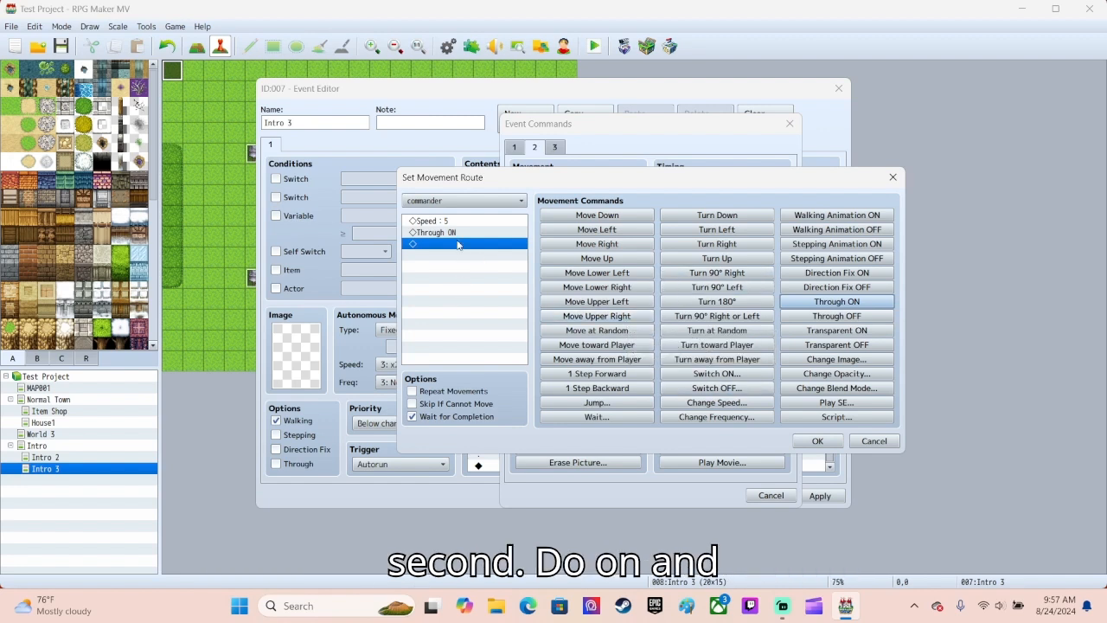
left_click(605, 245)
left_click(608, 246)
left_click(607, 245)
left_click(607, 245)
left_click(607, 246)
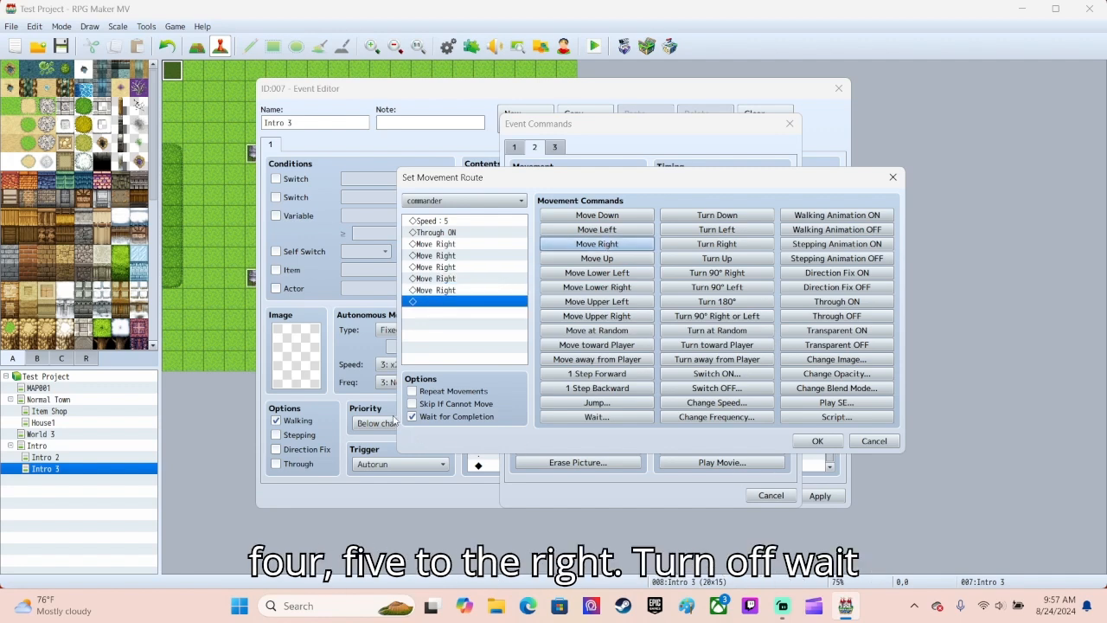
left_click(817, 442)
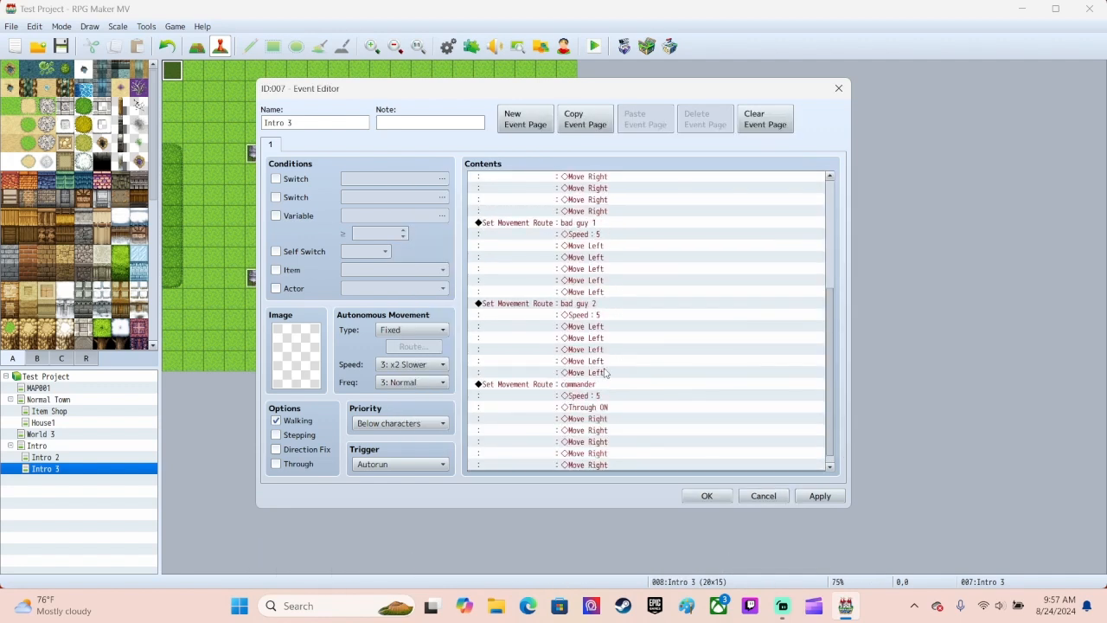
Add a movement route for very bad guy at the end of the event, starting with Change Speed set to 5: x2 Faster.
double_click(584, 467)
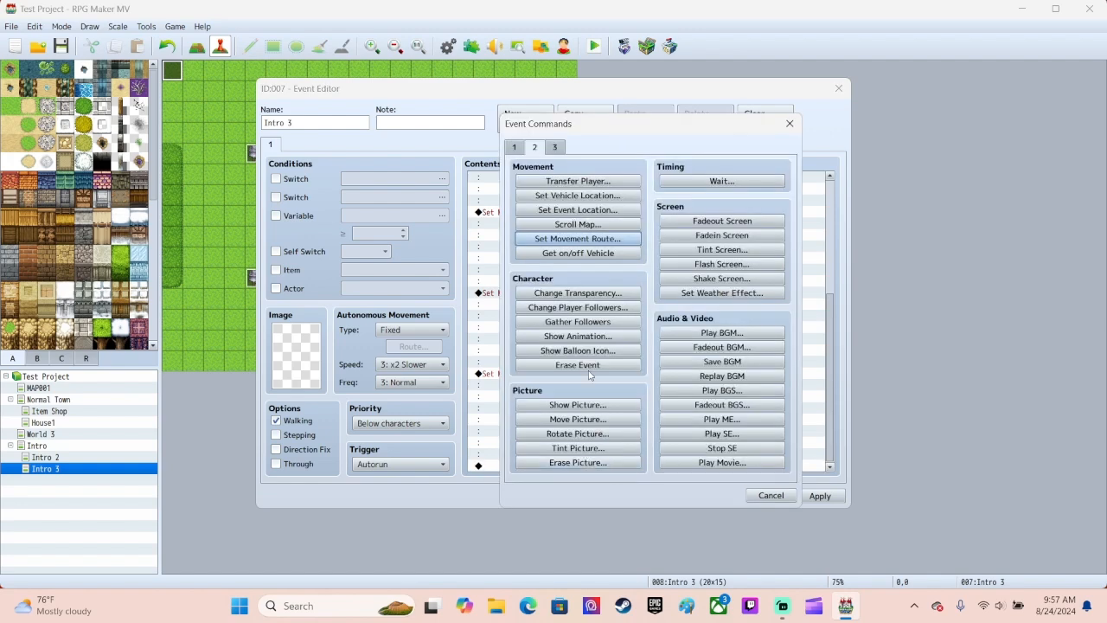
left_click(578, 238)
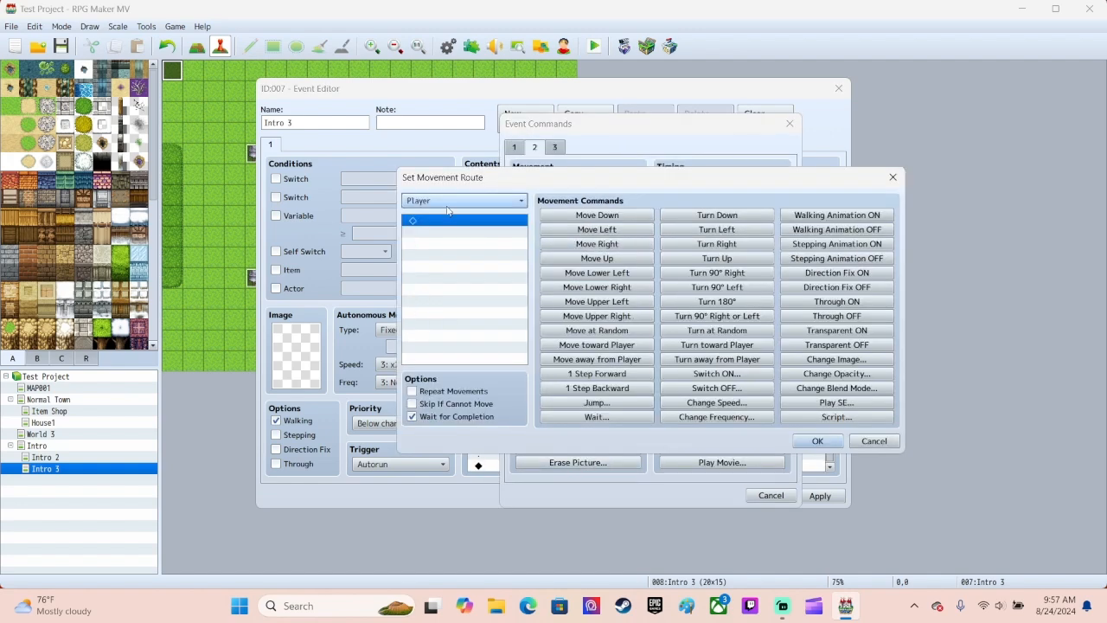
left_click(448, 204)
left_click(441, 311)
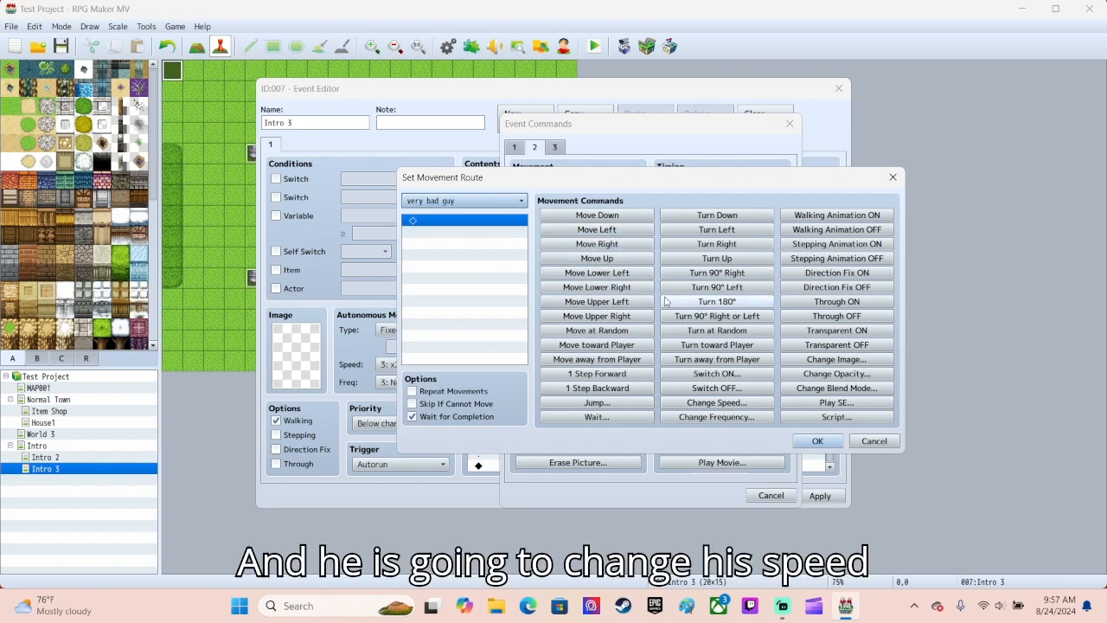
left_click(717, 402)
left_click(640, 316)
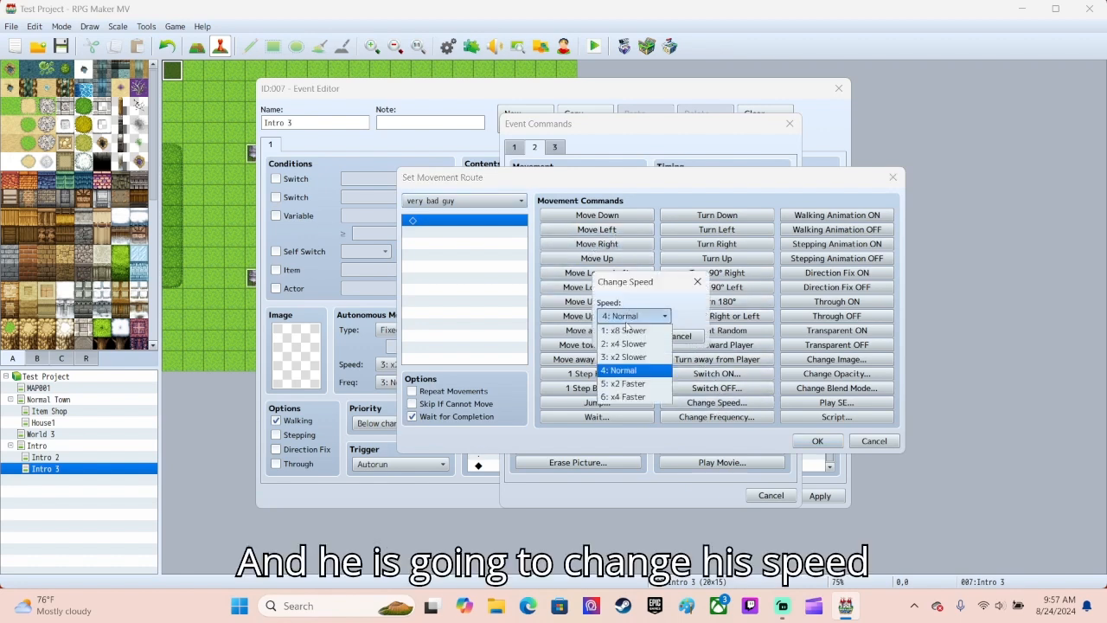
left_click(628, 384)
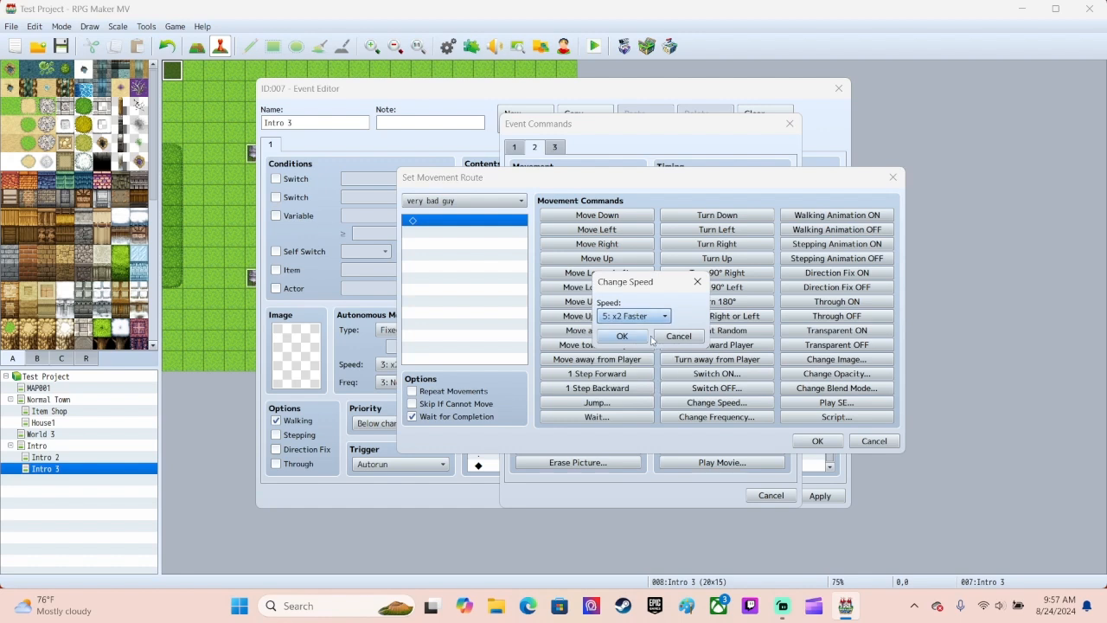
left_click(623, 337)
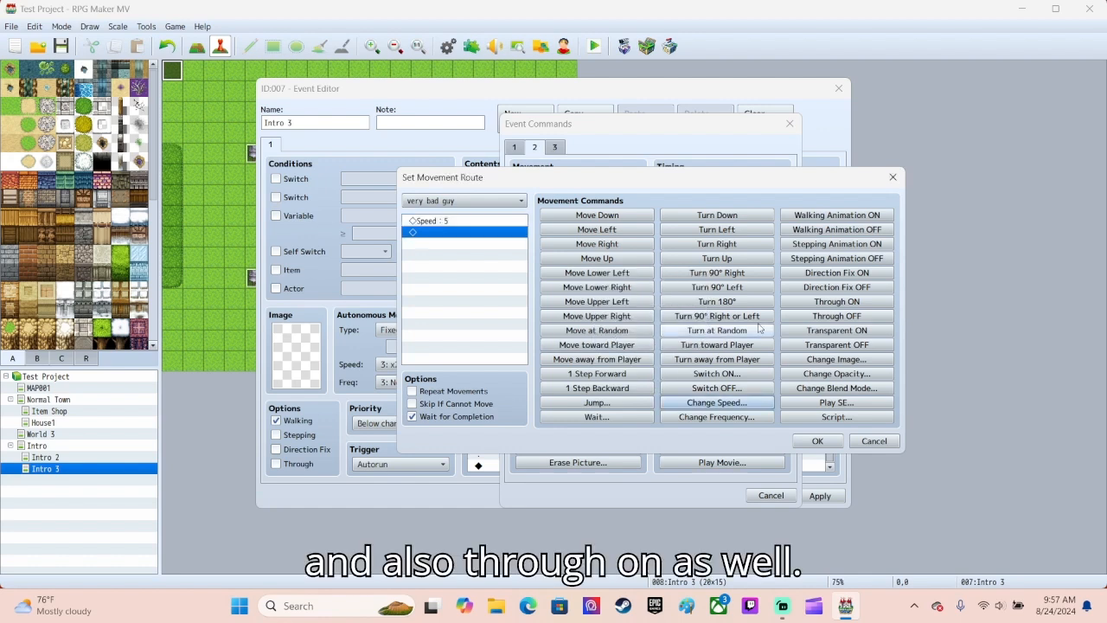
Add Through ON and five Move Left commands to very bad guy's route, keeping Wait for Completion on.
left_click(836, 302)
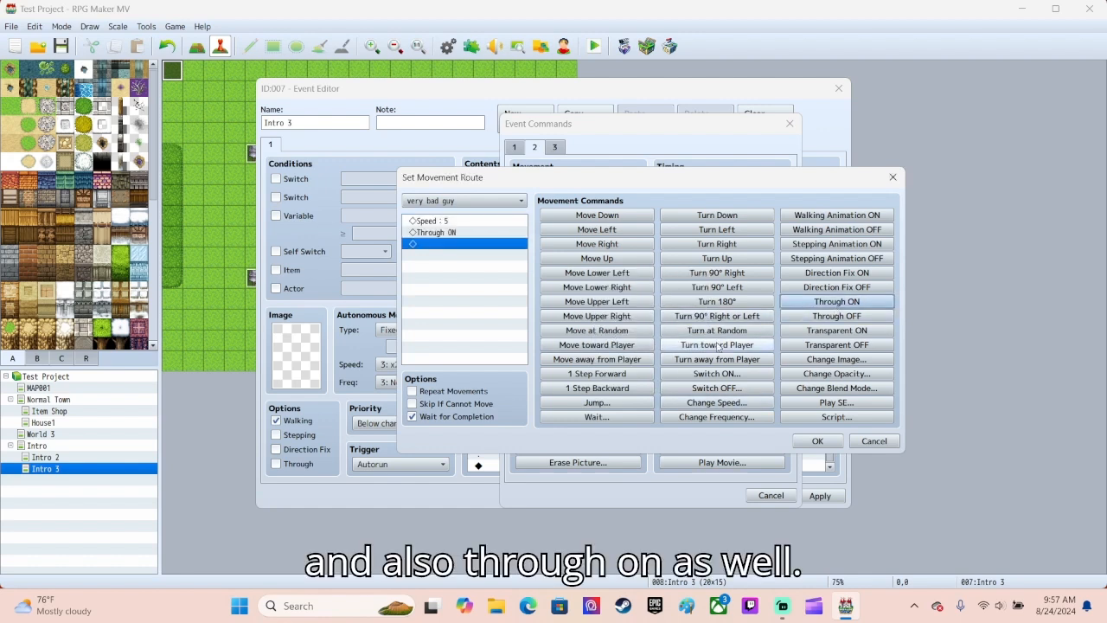
left_click(580, 232)
left_click(580, 232)
left_click(580, 231)
left_click(579, 232)
left_click(579, 232)
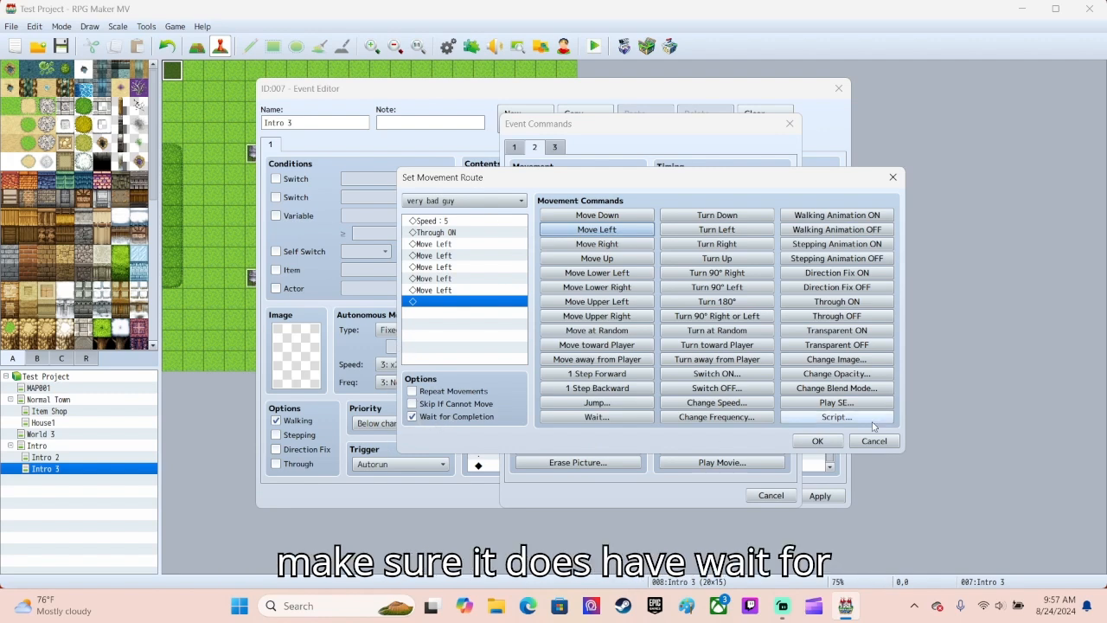
left_click(813, 441)
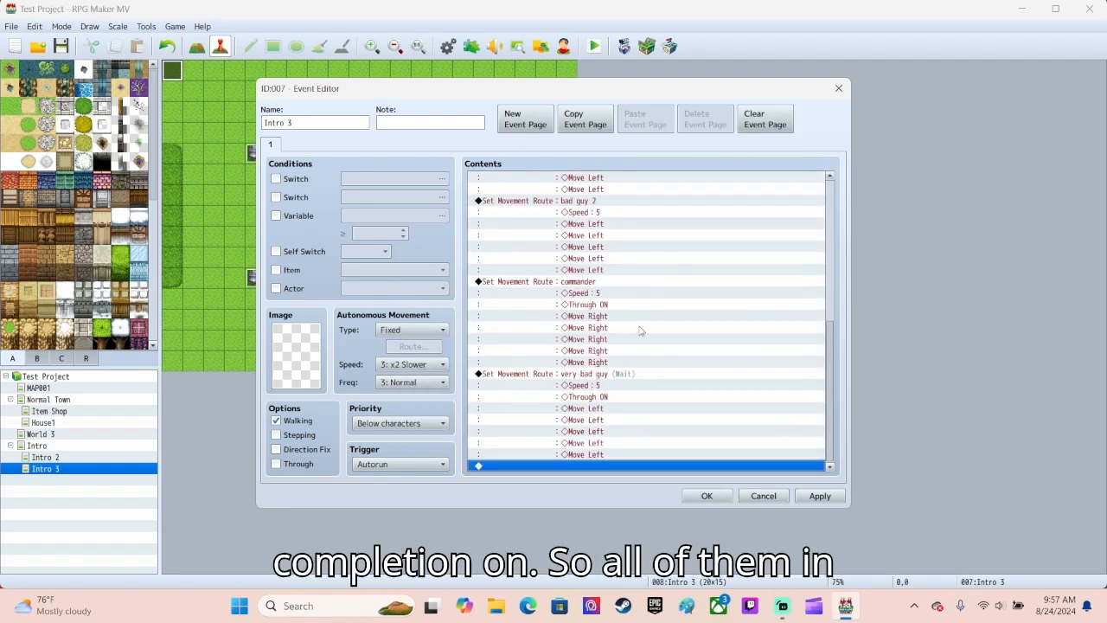
Start a Show Animation command at the end of the event and choose the commander as its character.
scroll(638, 333, "up", 8)
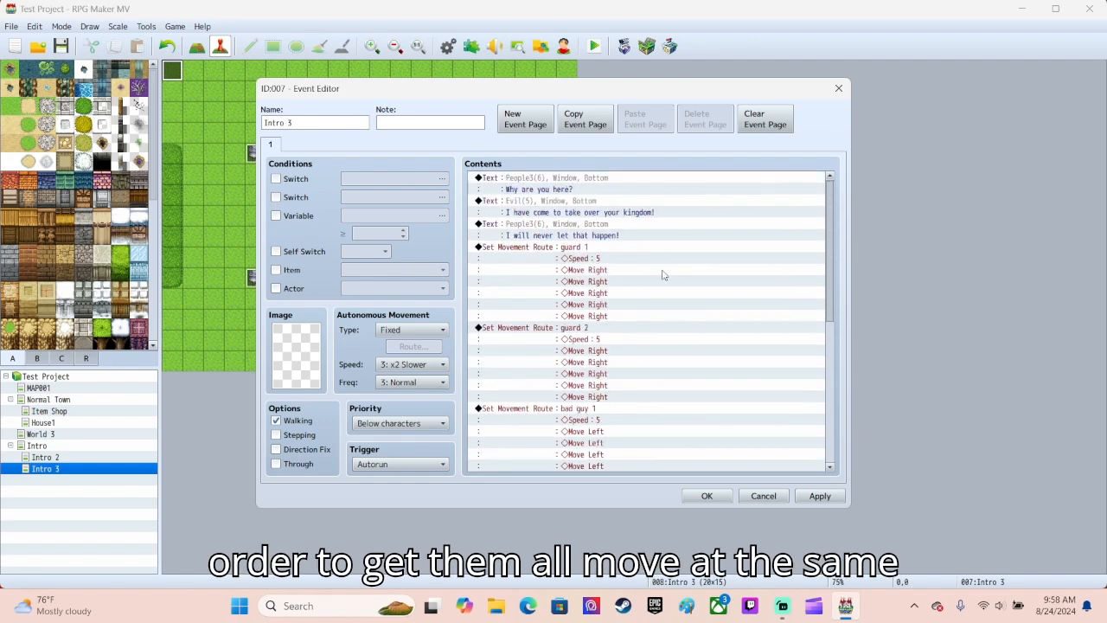
scroll(591, 258, "down", 8)
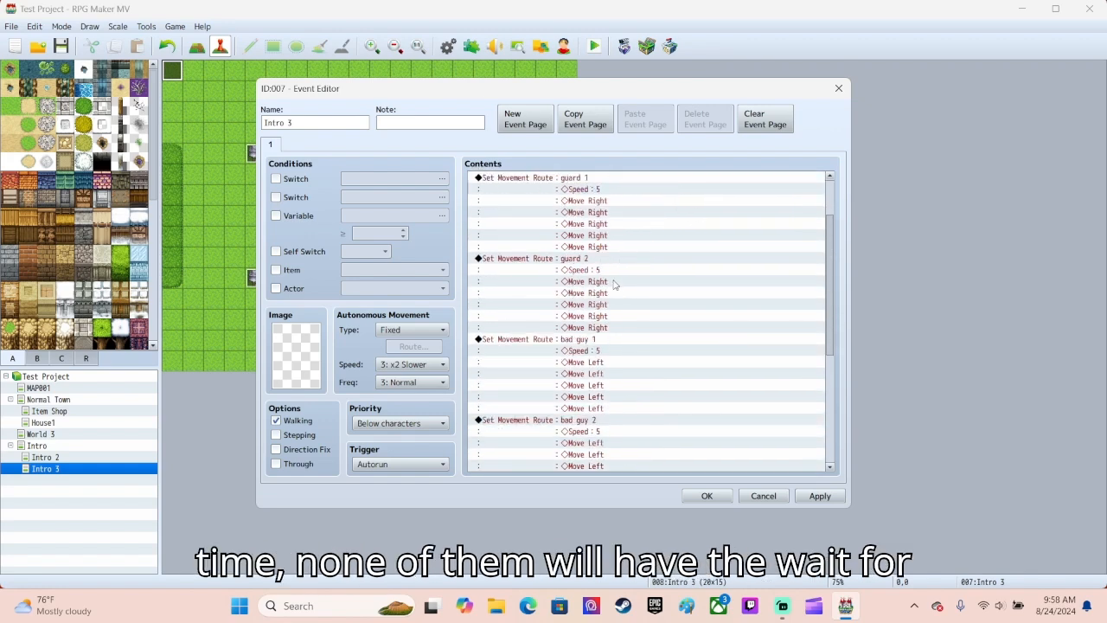
scroll(621, 419, "down", 1)
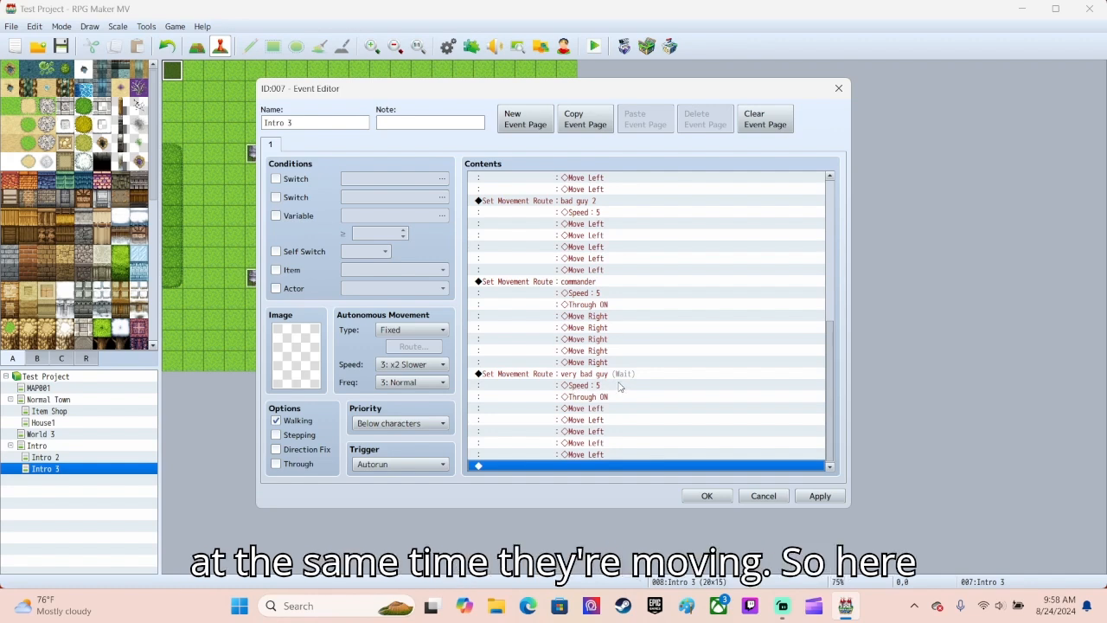
double_click(556, 467)
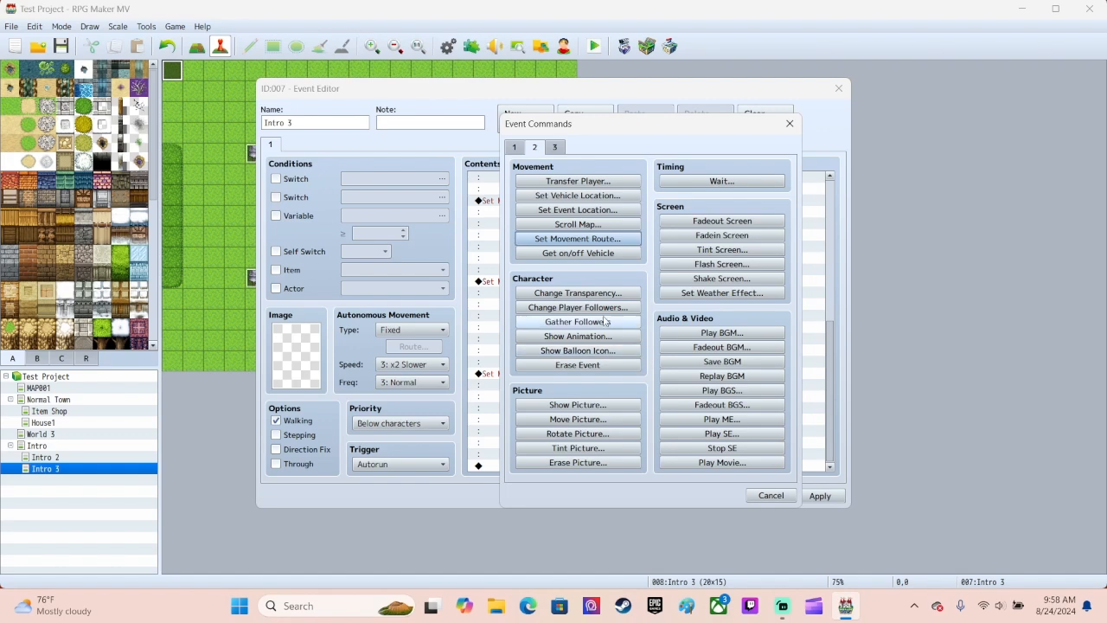
left_click(516, 146)
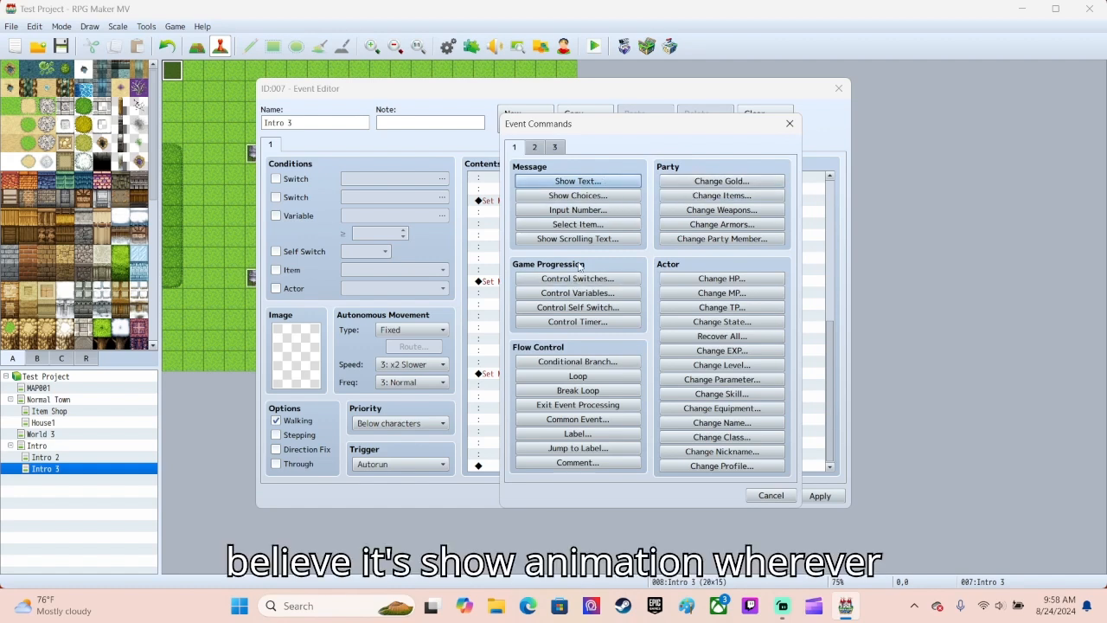
left_click(536, 147)
left_click(555, 147)
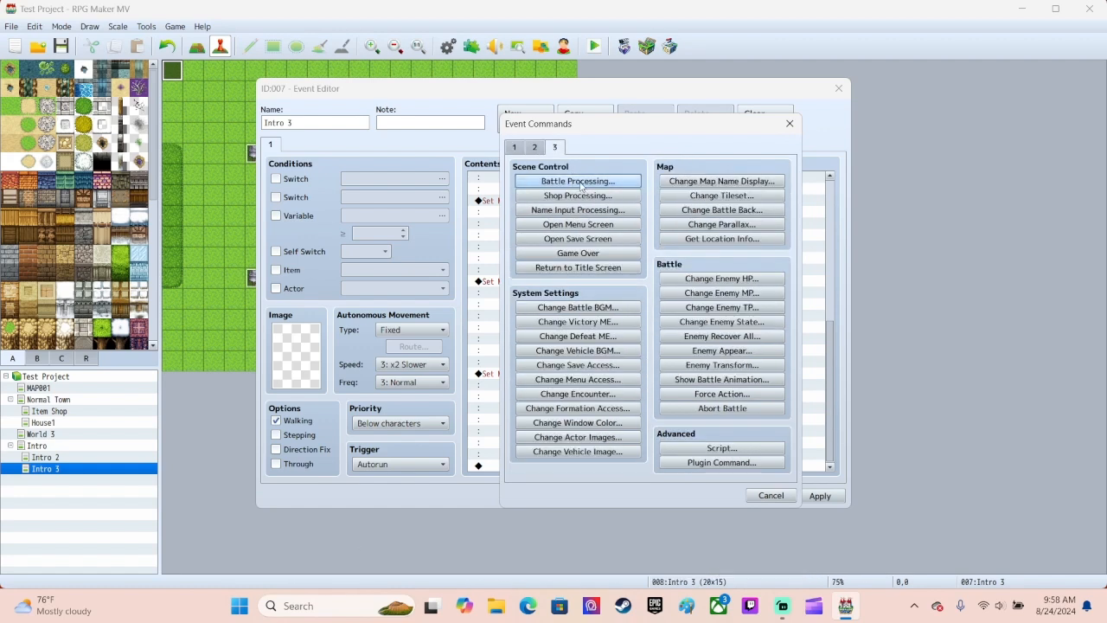
left_click(535, 147)
left_click(579, 336)
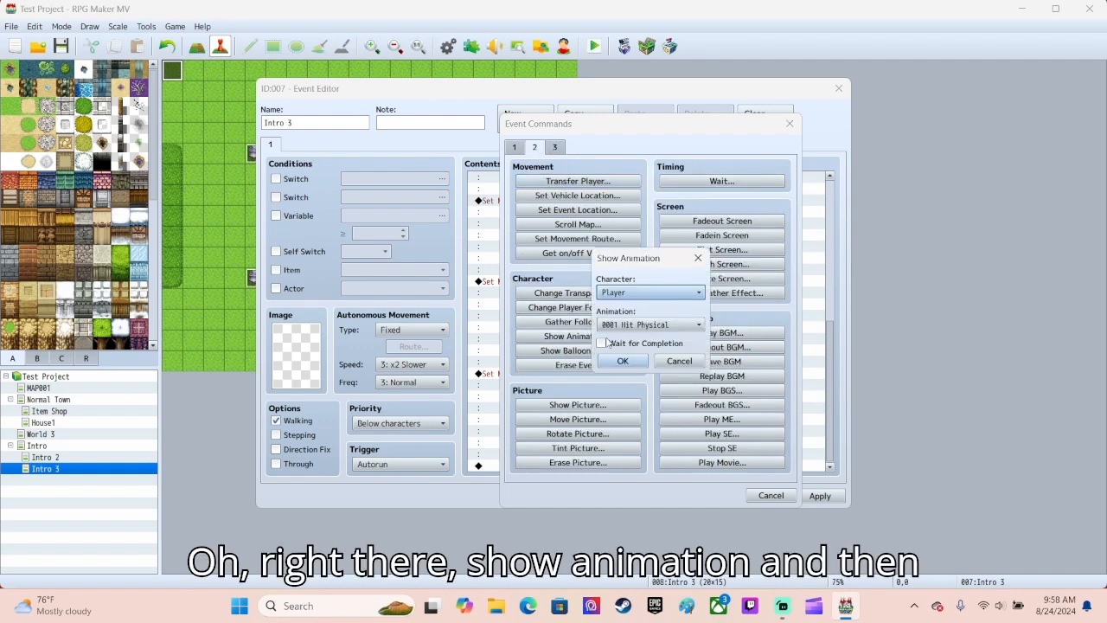
left_click(618, 295)
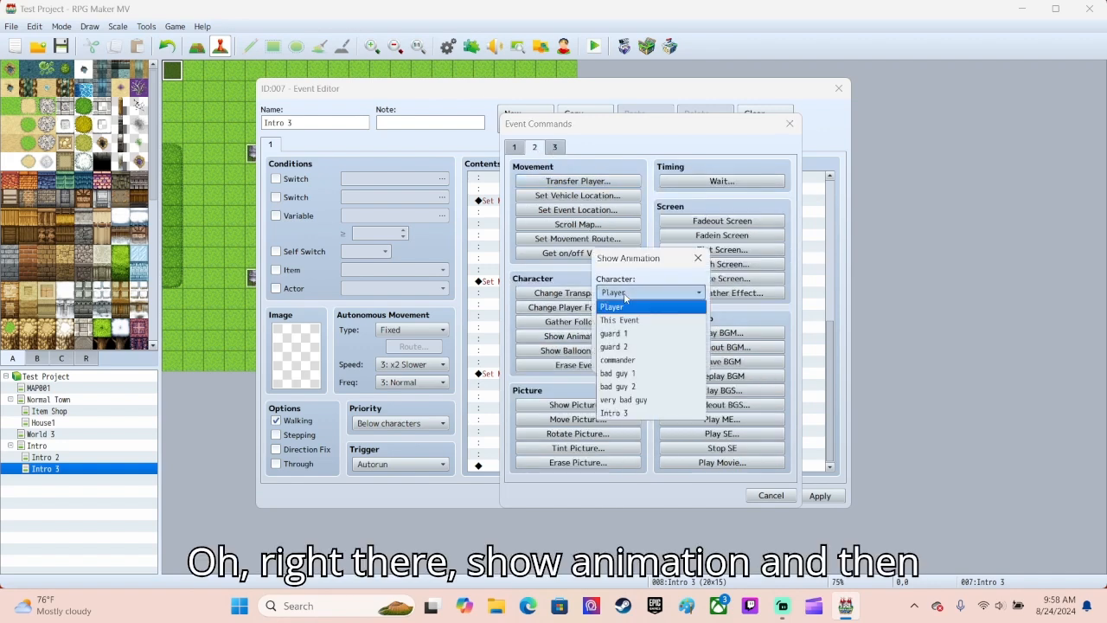
left_click(625, 360)
Set the commander's animation to 0030 General Special 1 with Wait for Completion off, and save the event.
left_click(626, 326)
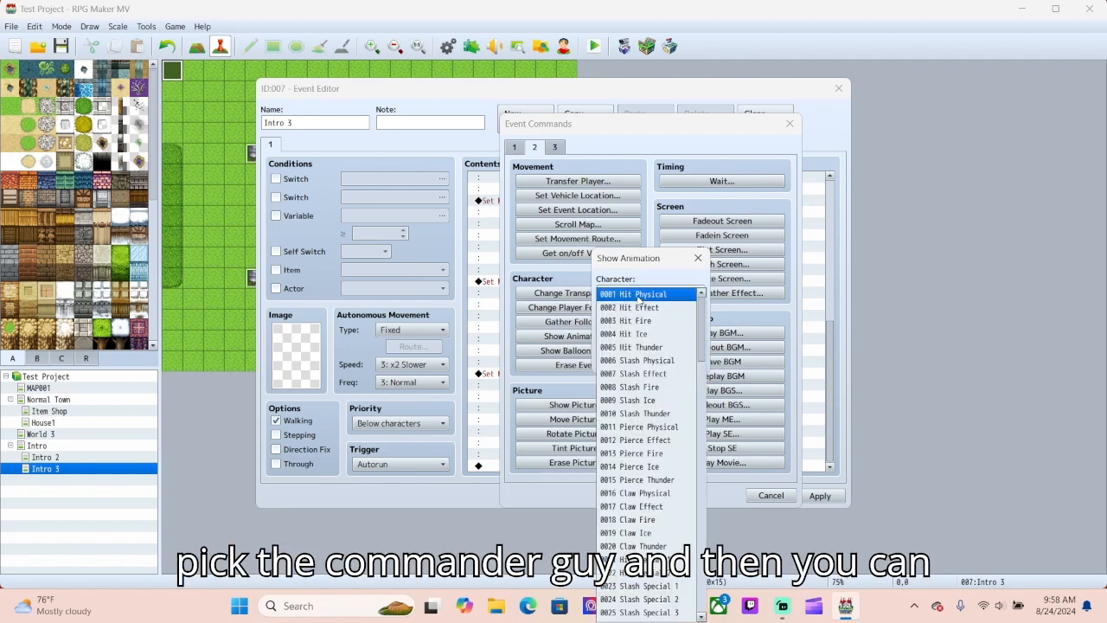
scroll(609, 469, "down", 4)
scroll(609, 459, "down", 2)
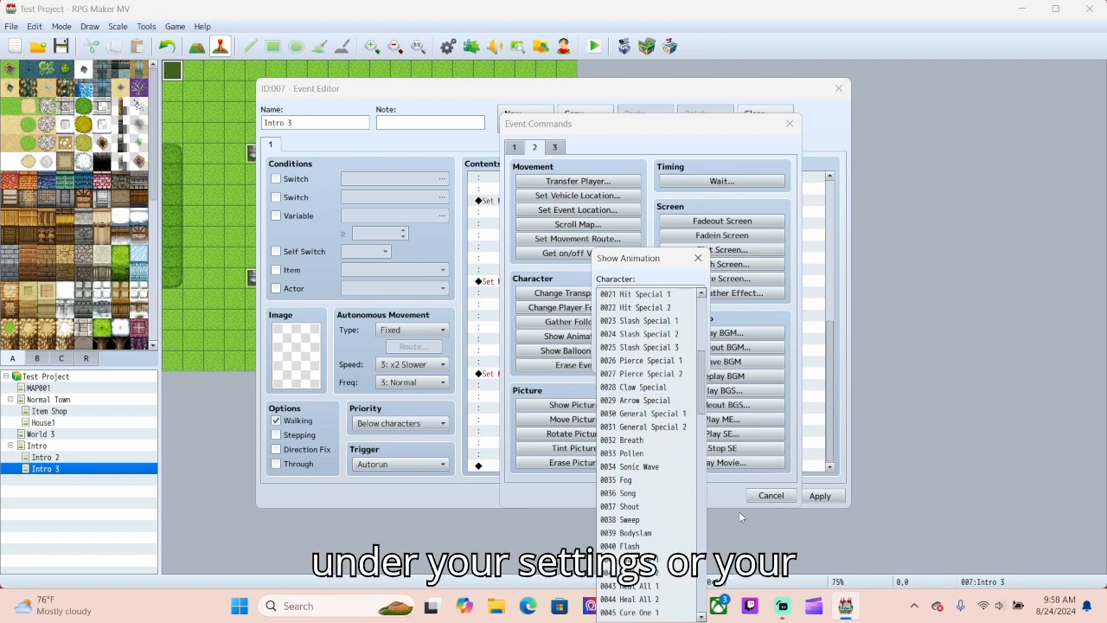
scroll(655, 533, "down", 2)
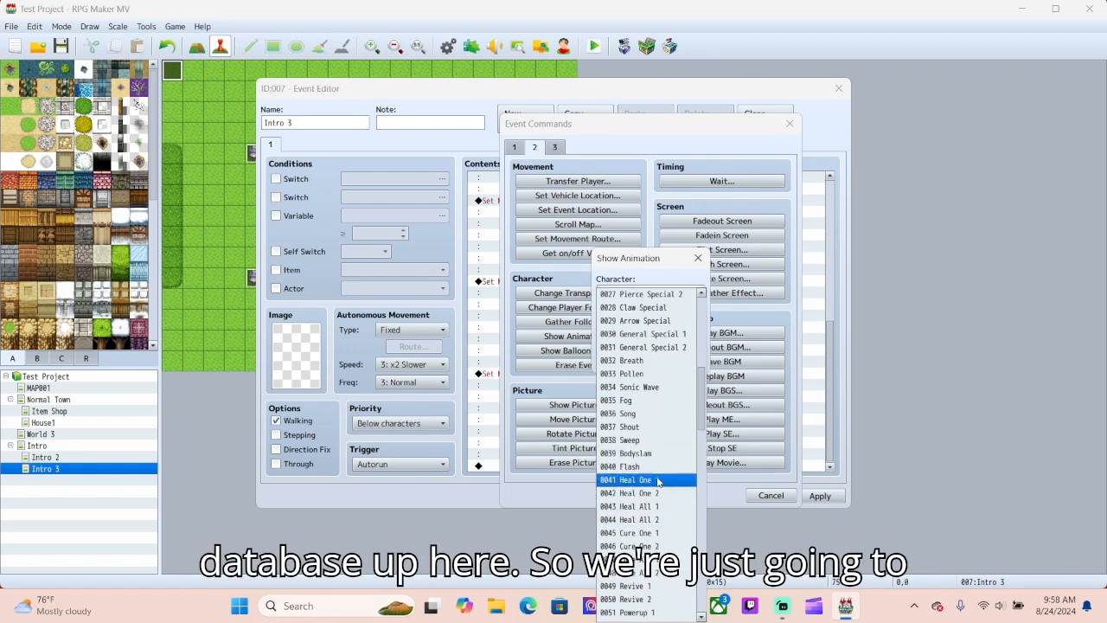
left_click(662, 334)
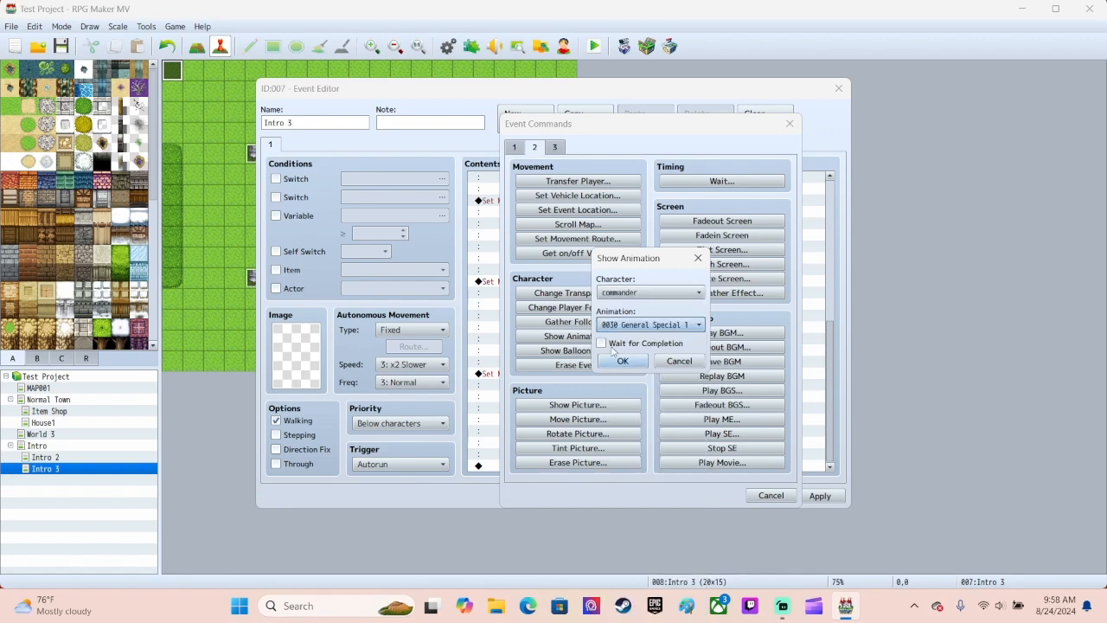
left_click(606, 345)
left_click(603, 344)
left_click(623, 361)
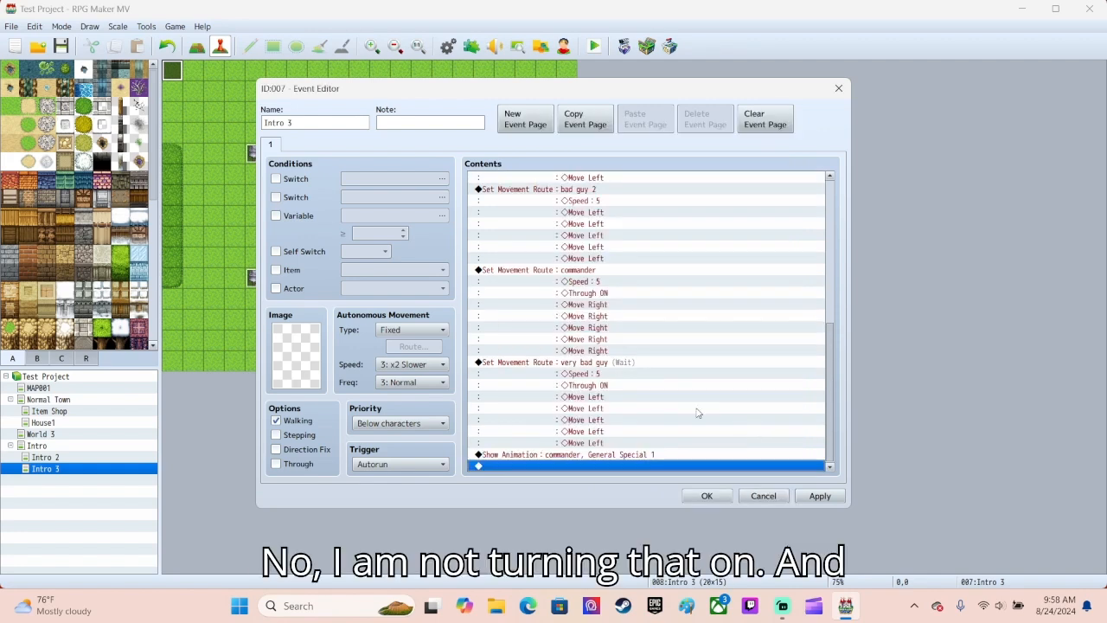
right_click(618, 469)
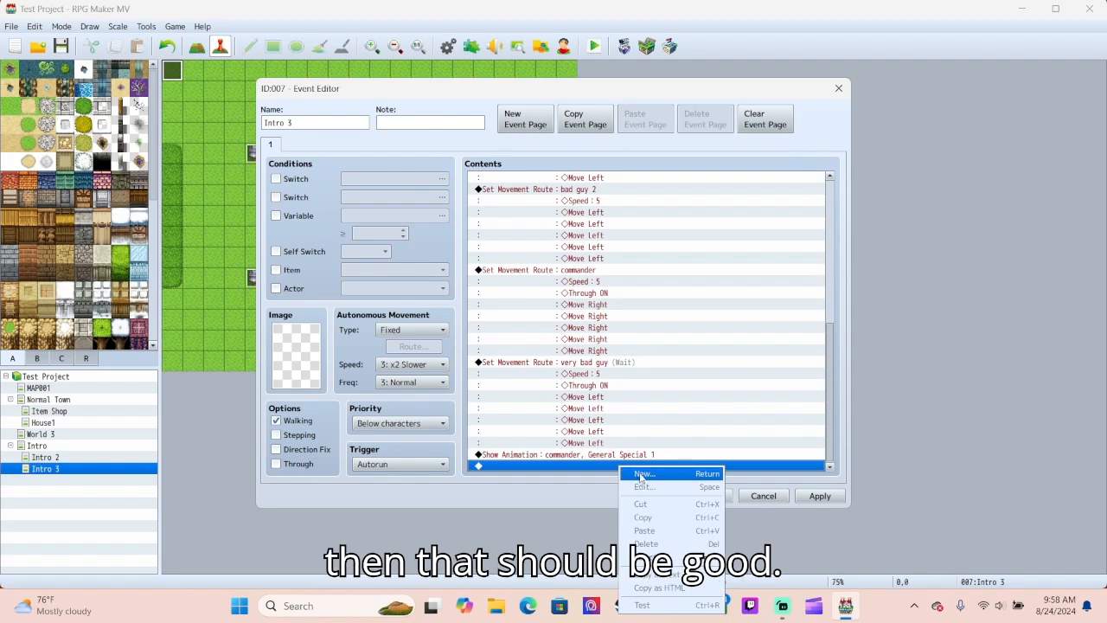
left_click(705, 404)
left_click(575, 468)
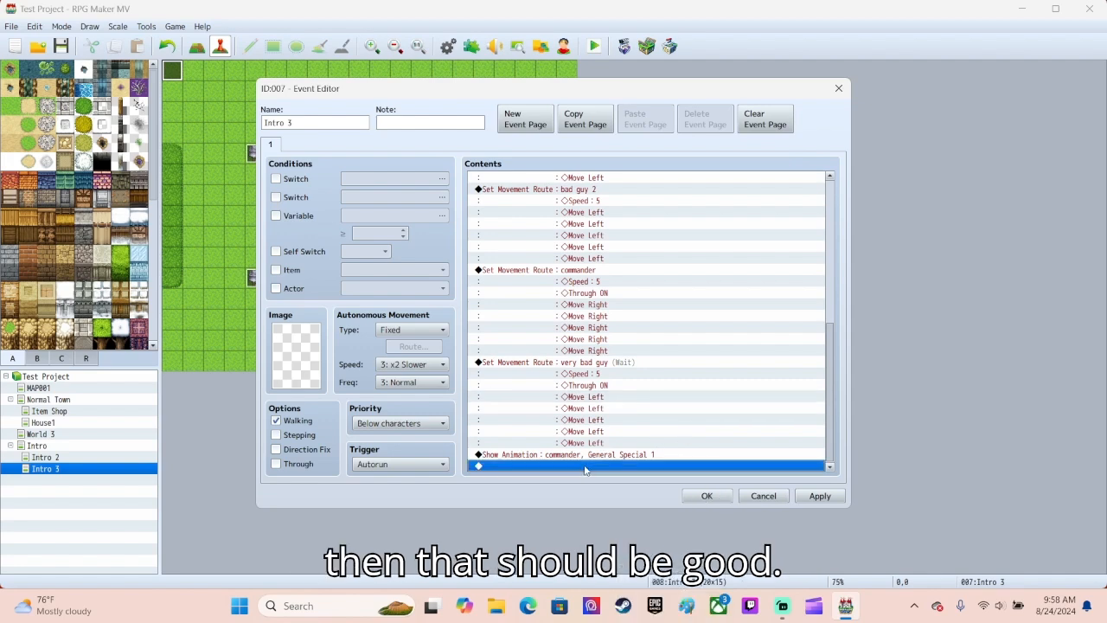
left_click(724, 499)
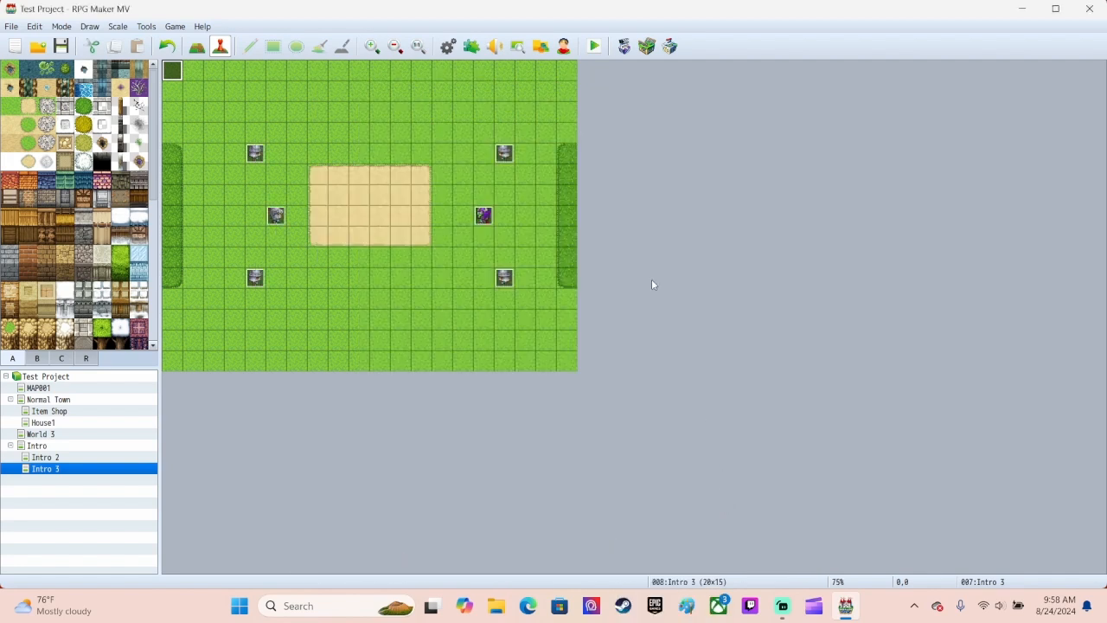
Playtest the intro from the throne room through the Intro 3 dialogue and battle charge, and end the playtest.
left_click(595, 47)
left_click(496, 320)
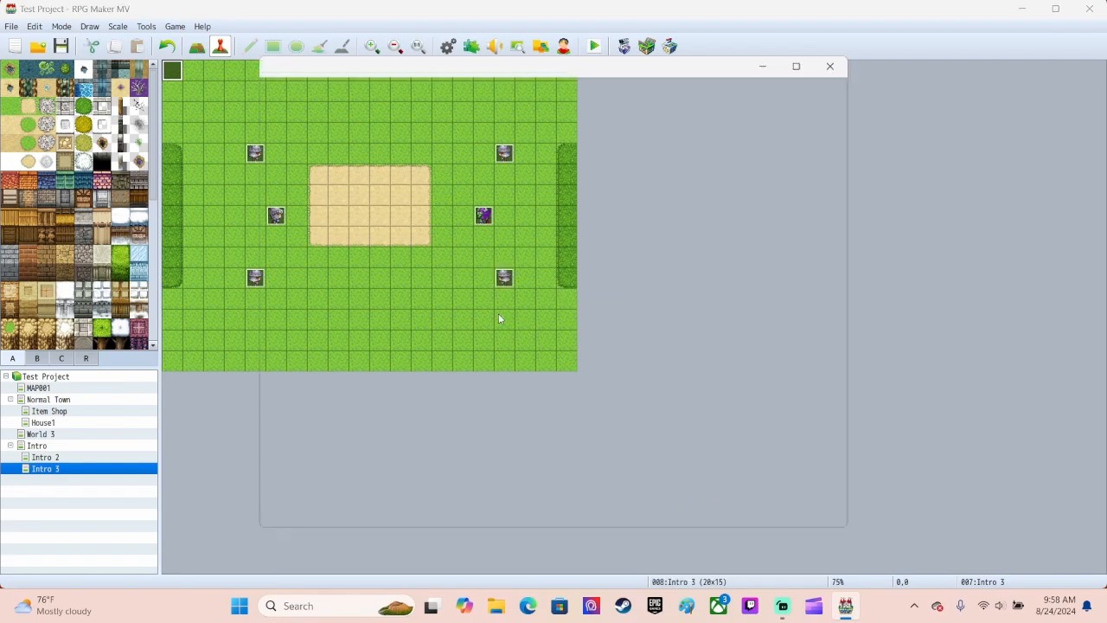
key("Return")
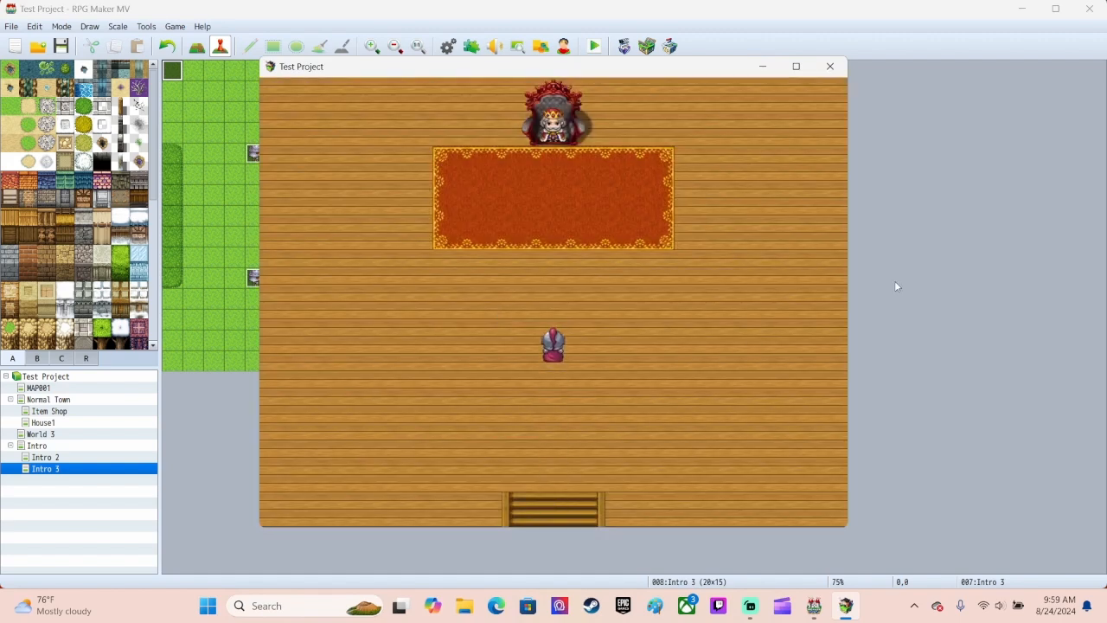
key("Return")
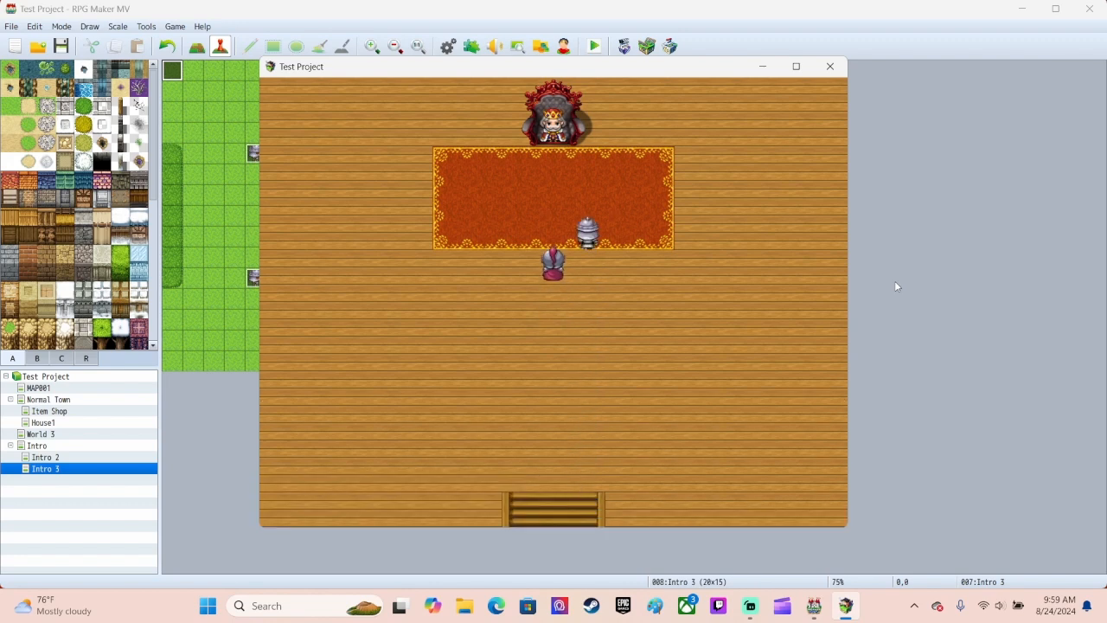
key("Return")
key("Return")
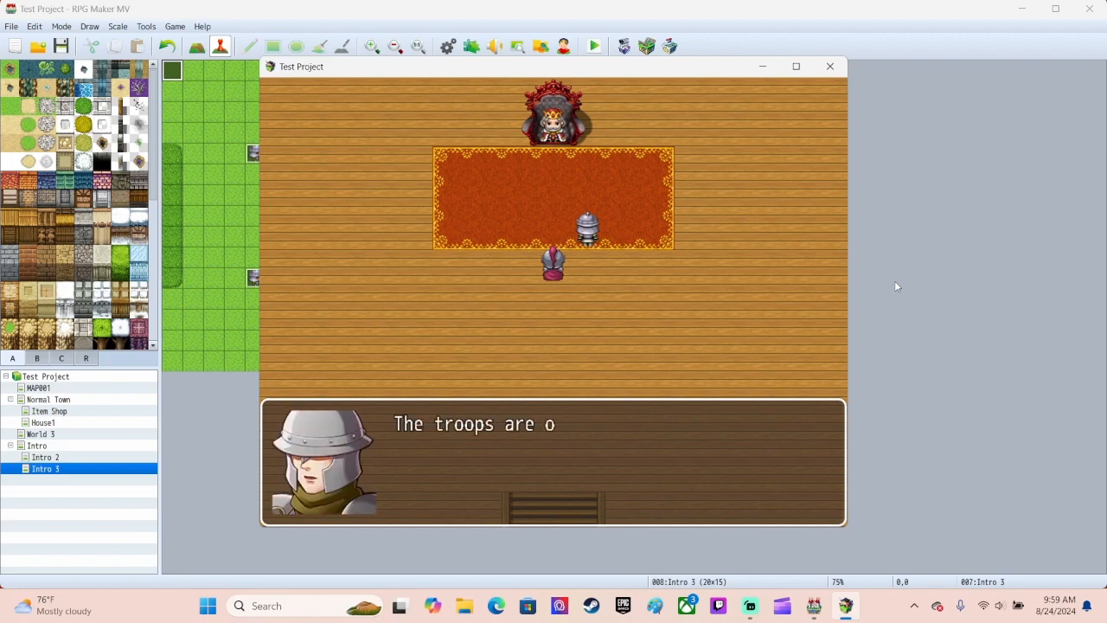
key("Return")
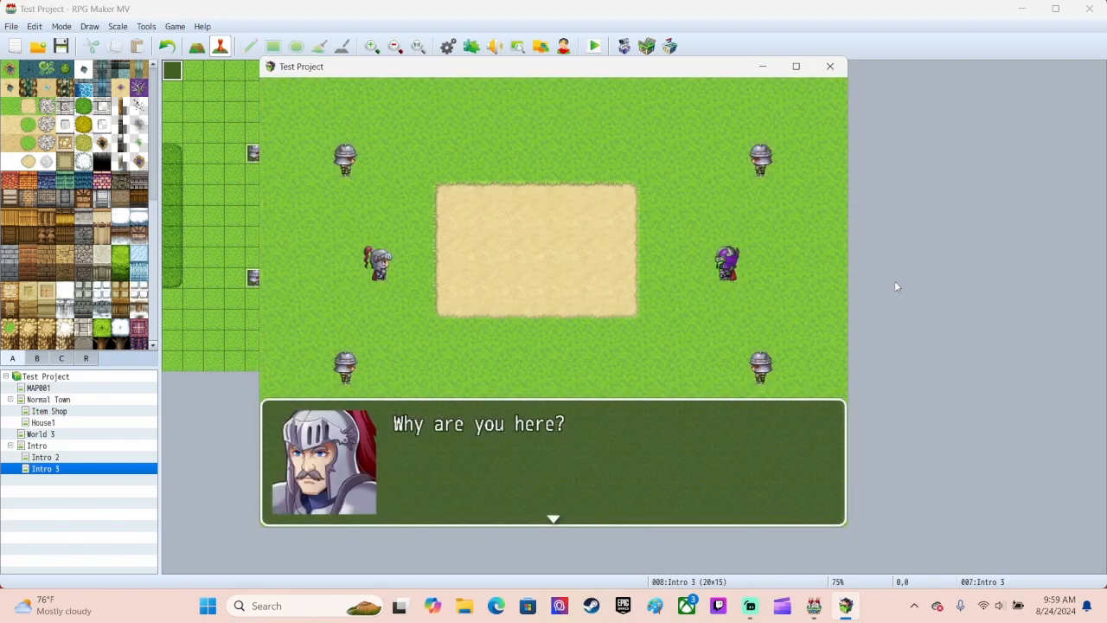
key("Return")
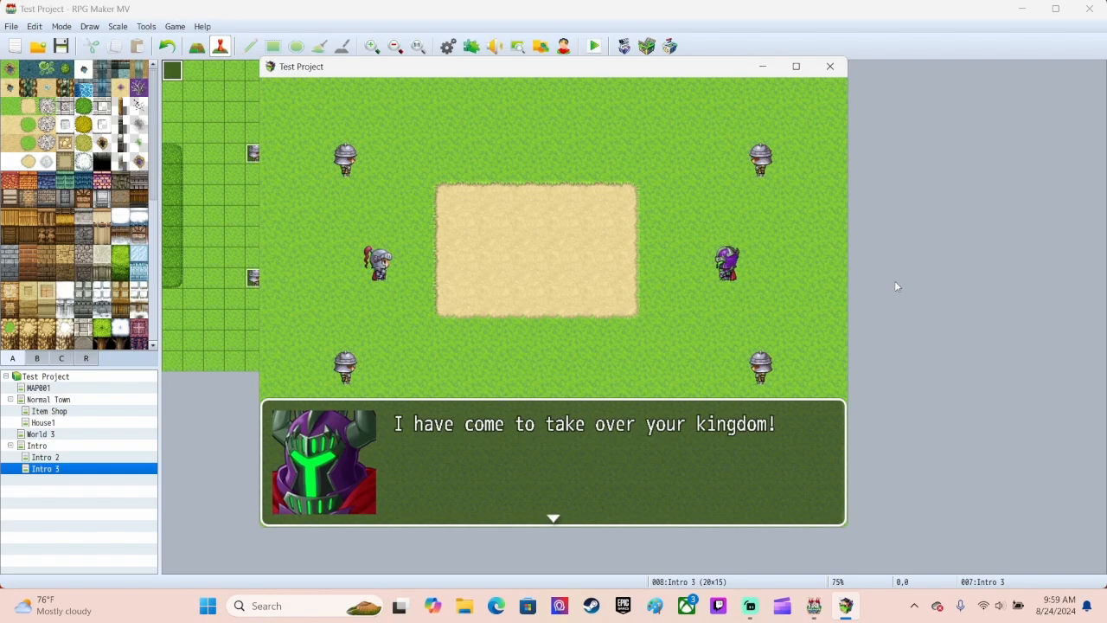
key("Return")
key("Return")
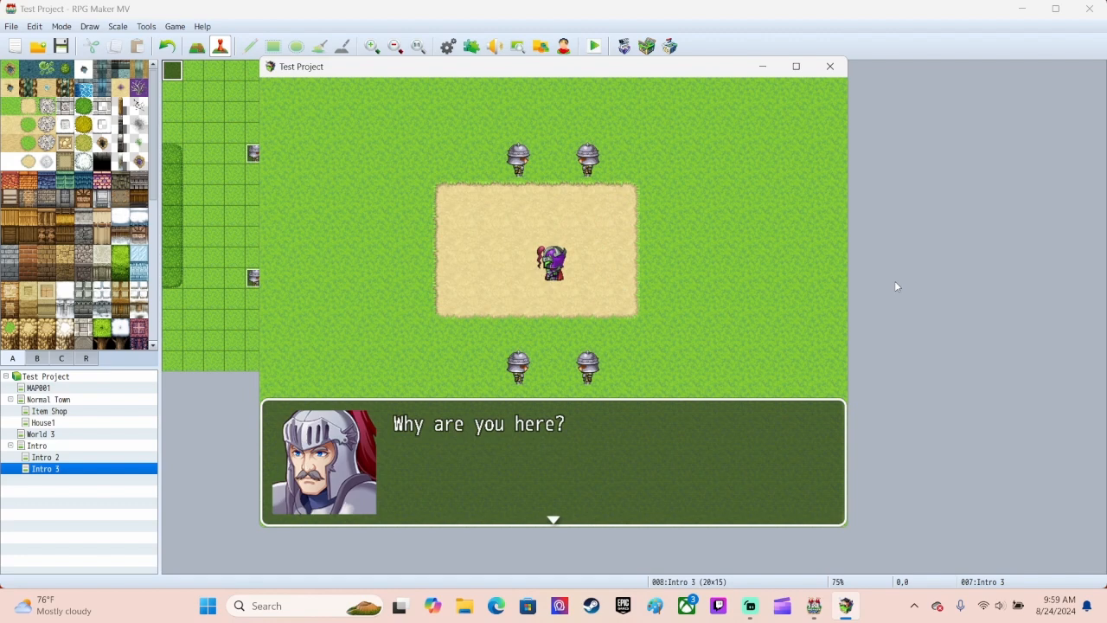
left_click(828, 66)
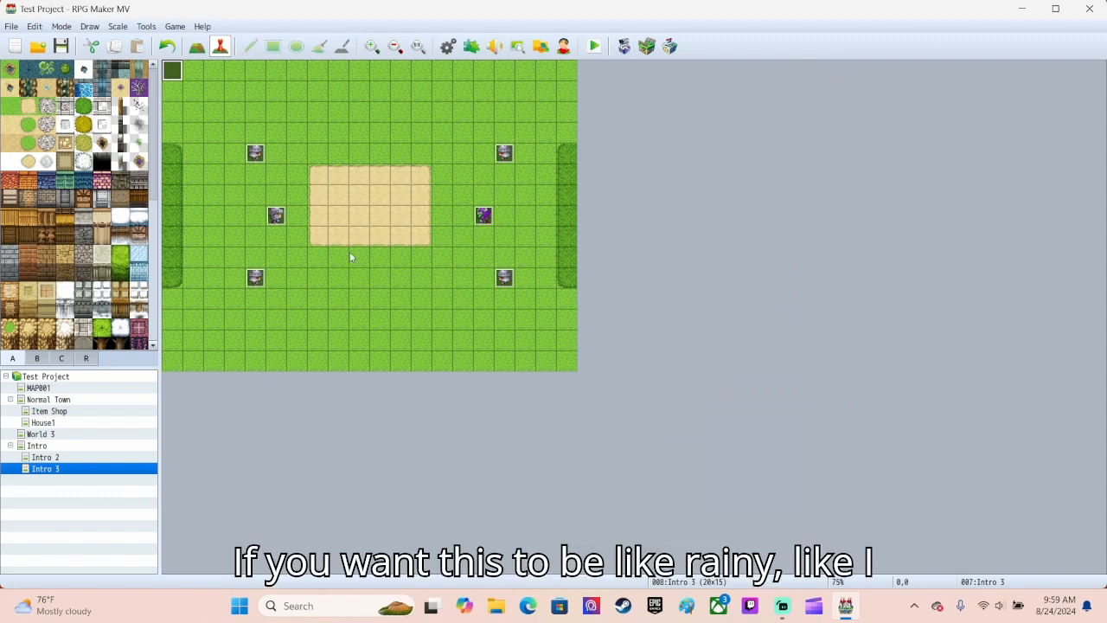
Insert a Fadein Screen command at the very start of the Intro 3 event, before the first dialogue text, and save the event.
double_click(174, 77)
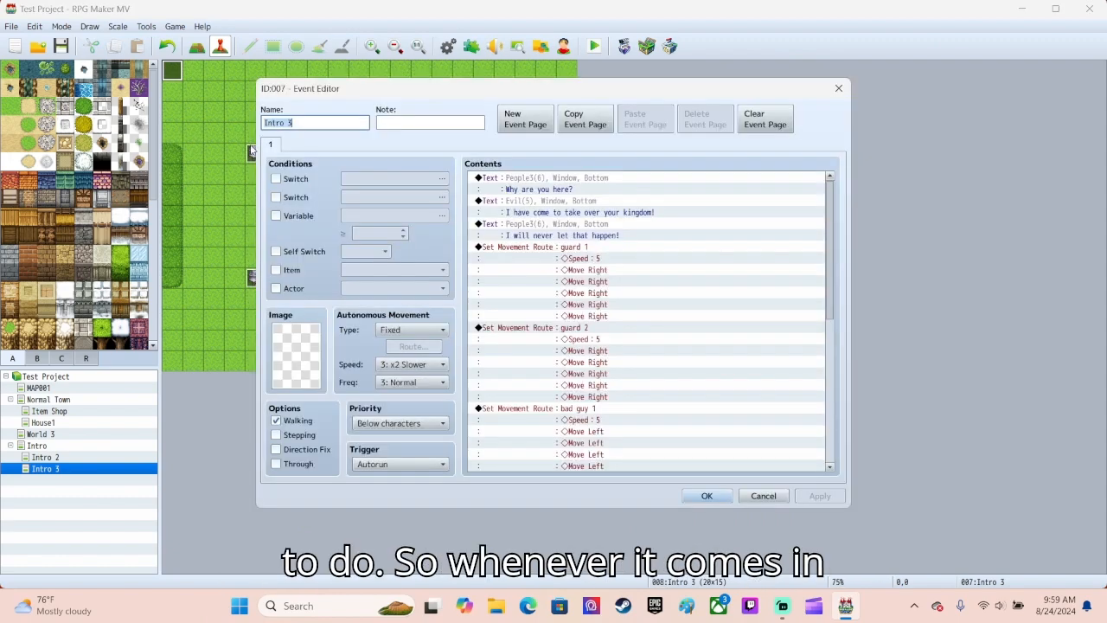
left_click(516, 178)
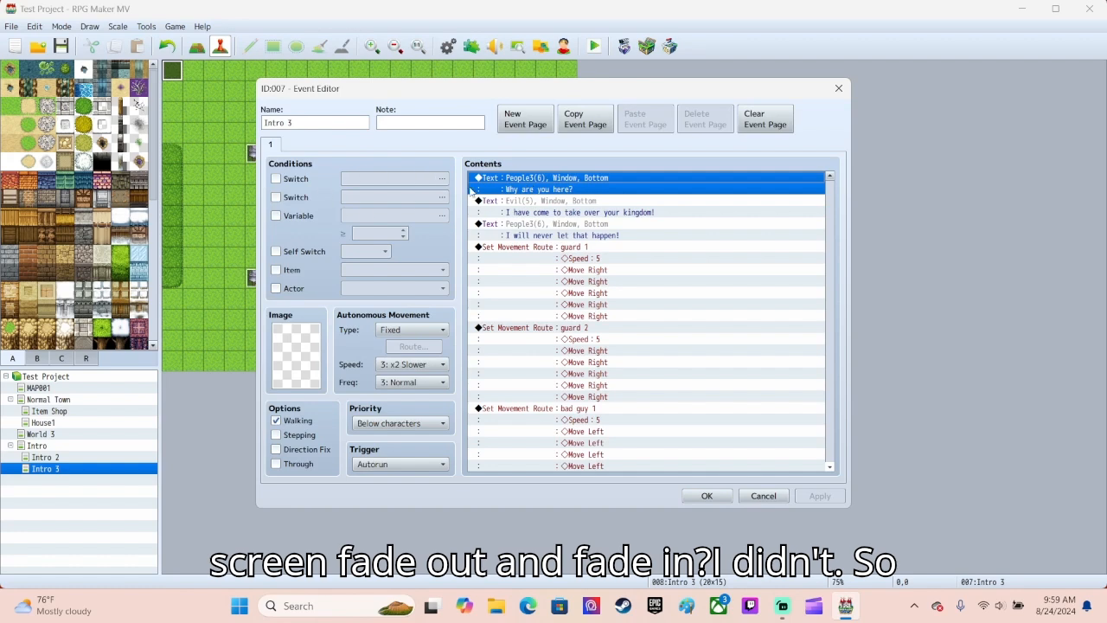
right_click(511, 182)
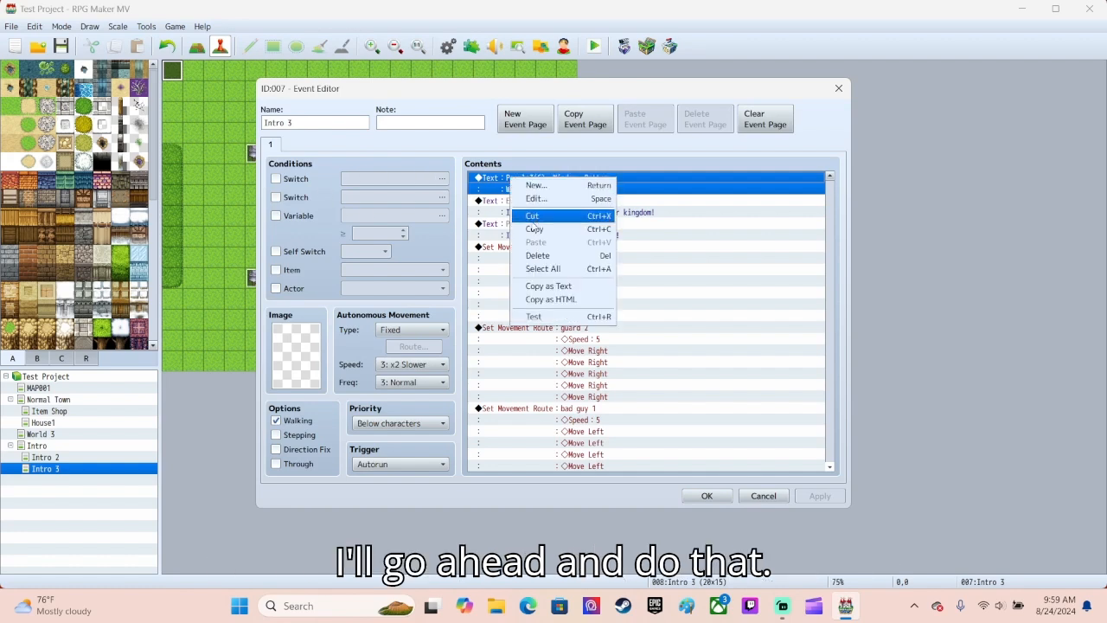
left_click(537, 185)
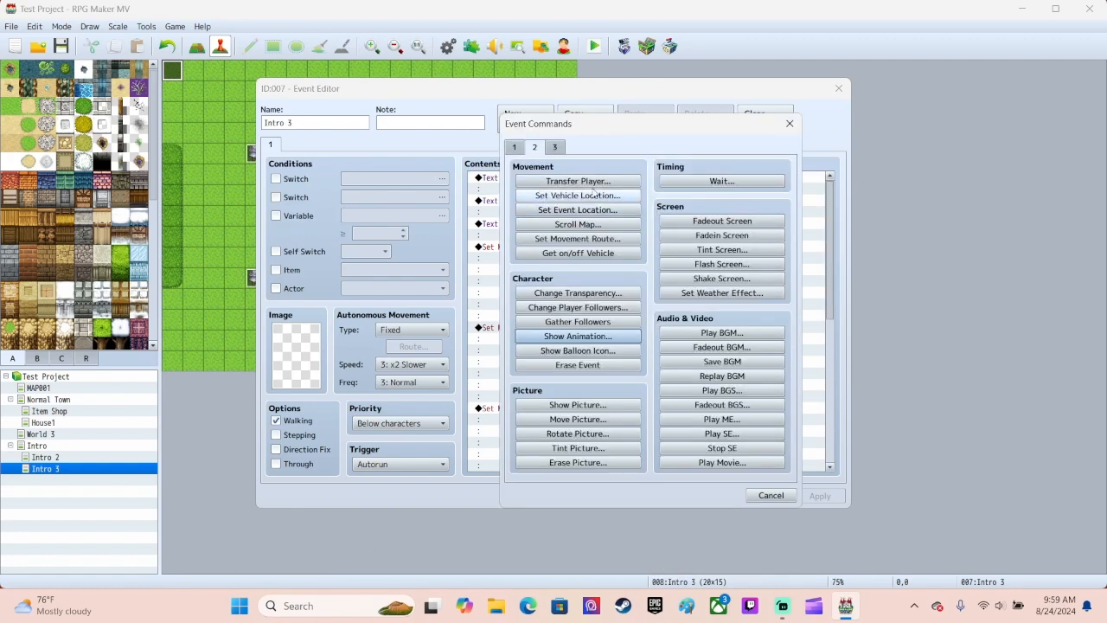
left_click(723, 235)
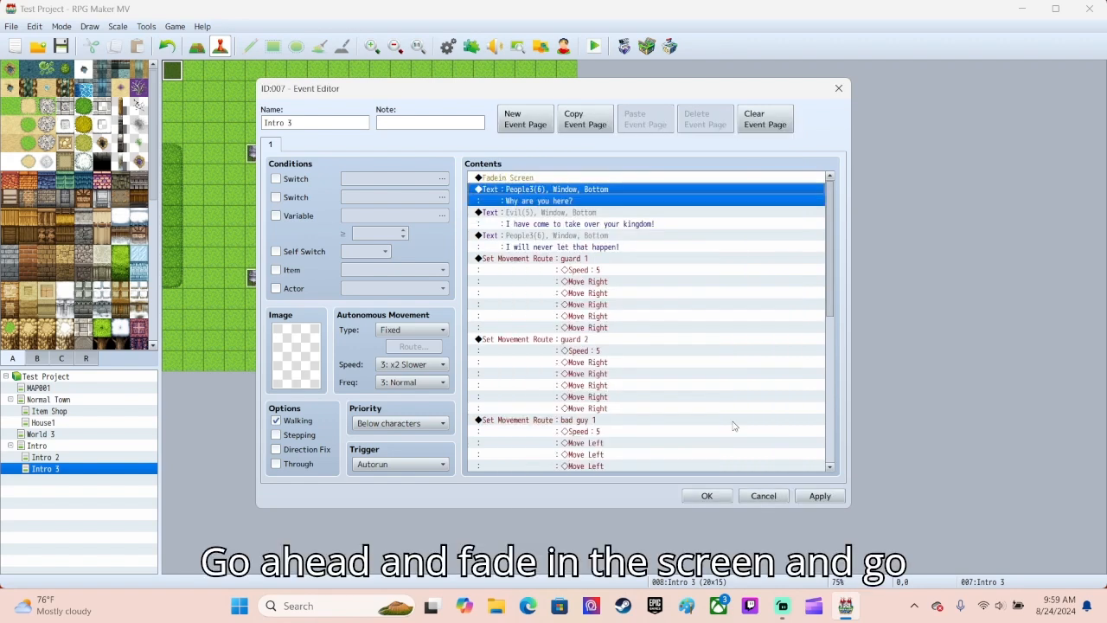
left_click(707, 496)
On the Intro 2 map, insert a Fadeout Screen command between Transfer Player and Control Self Switch in the Intro scene 2 event, and save it.
left_click(51, 458)
double_click(172, 69)
scroll(516, 354, "down", 1)
scroll(515, 355, "down", 5)
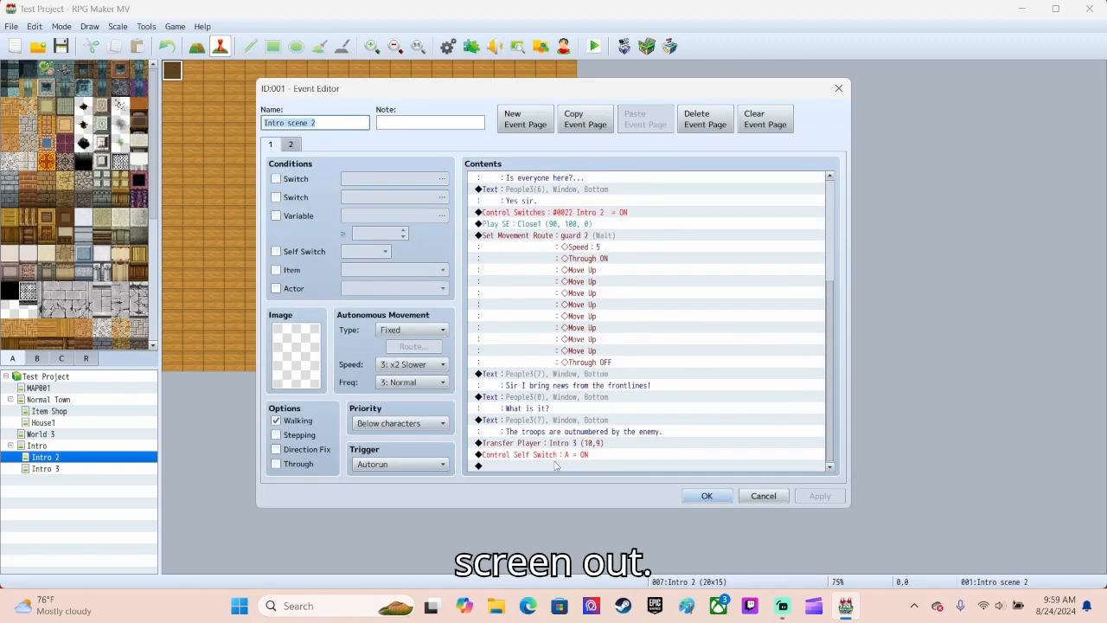
left_click(559, 456)
right_click(560, 456)
left_click(575, 463)
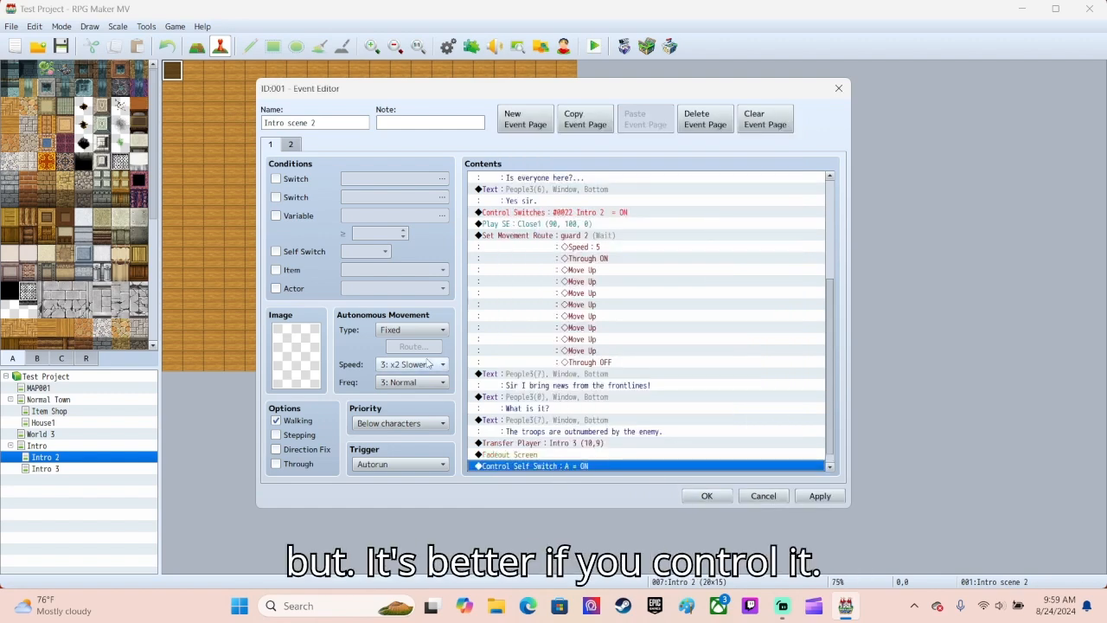
left_click(705, 496)
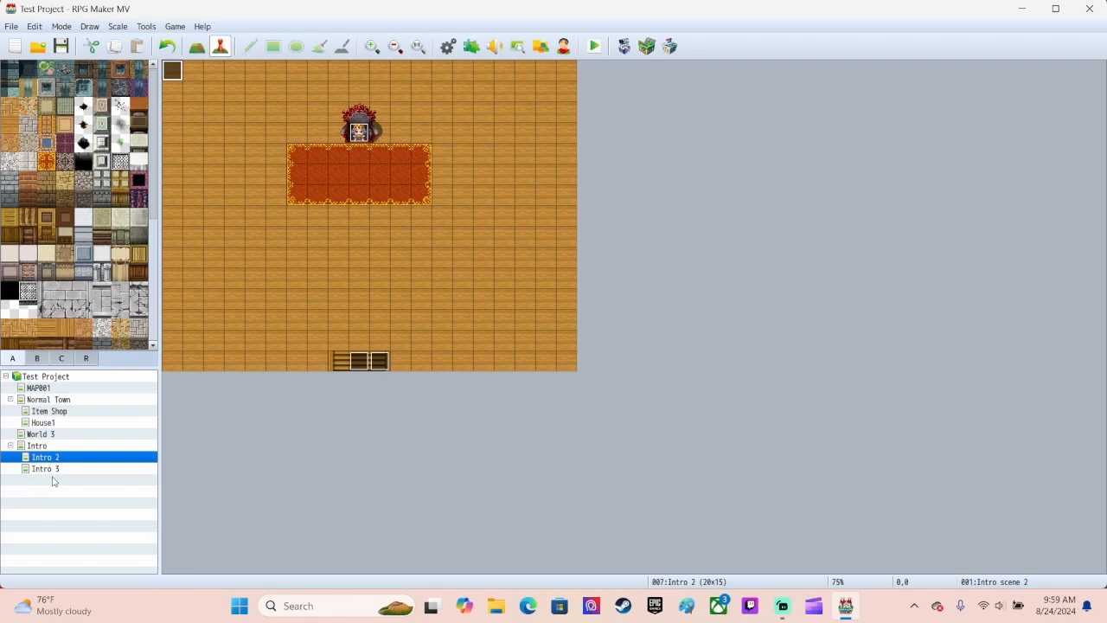
Reopen the Intro 3 event on the Intro 3 map for editing.
left_click(52, 469)
double_click(172, 70)
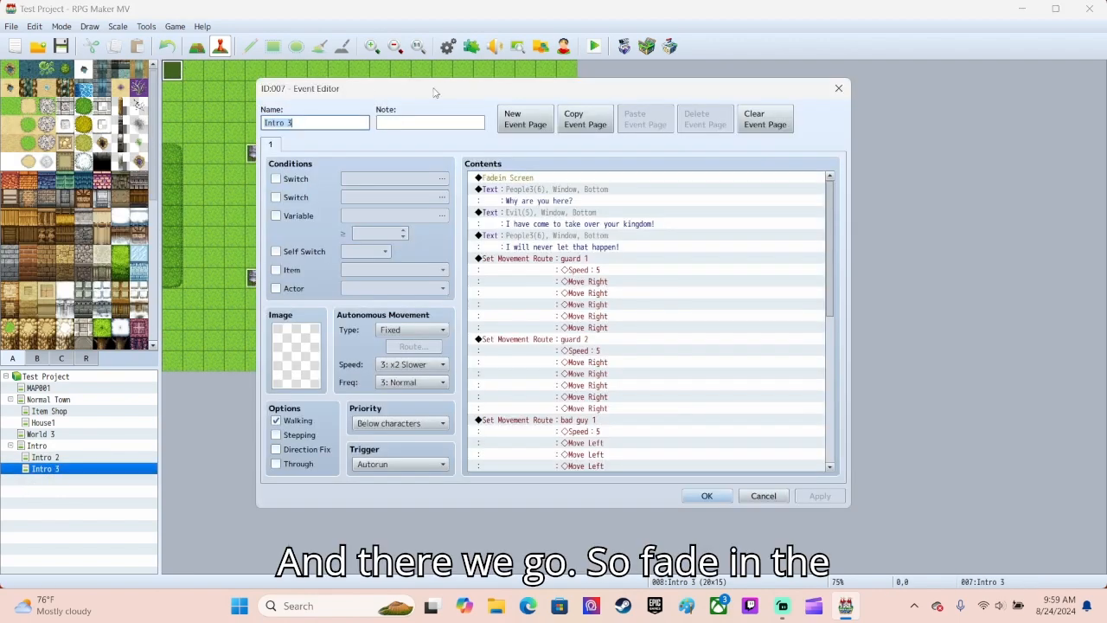
right_click(528, 192)
left_click(552, 200)
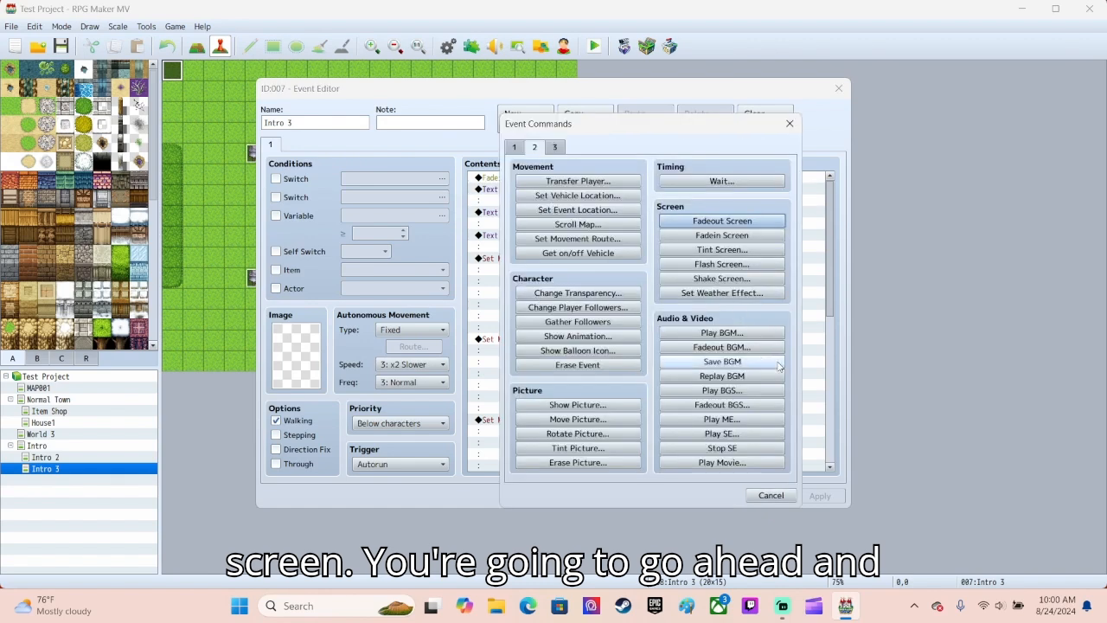
left_click(769, 495)
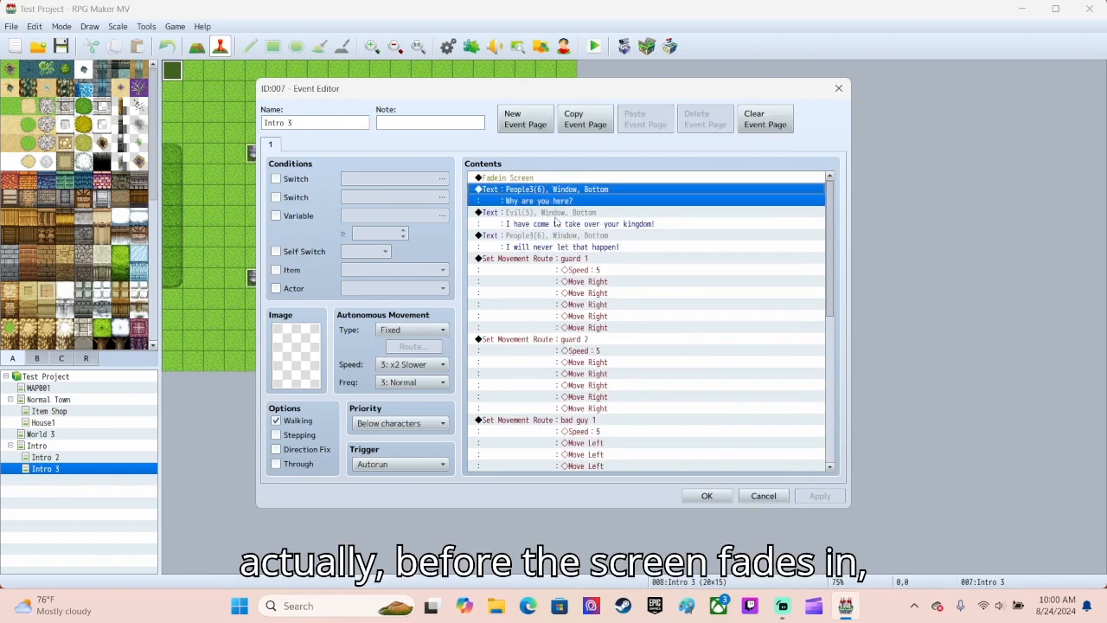
Insert a Set Weather Effect command before Fadein Screen, with type Storm, power 9 and Wait for Completion off.
right_click(530, 180)
left_click(545, 184)
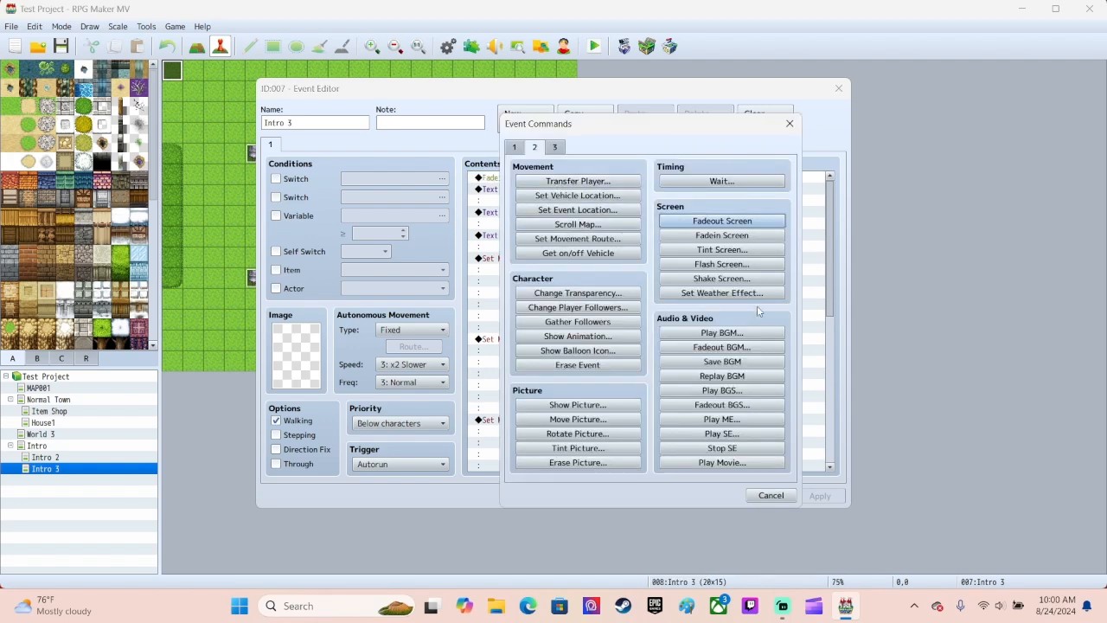
left_click(723, 293)
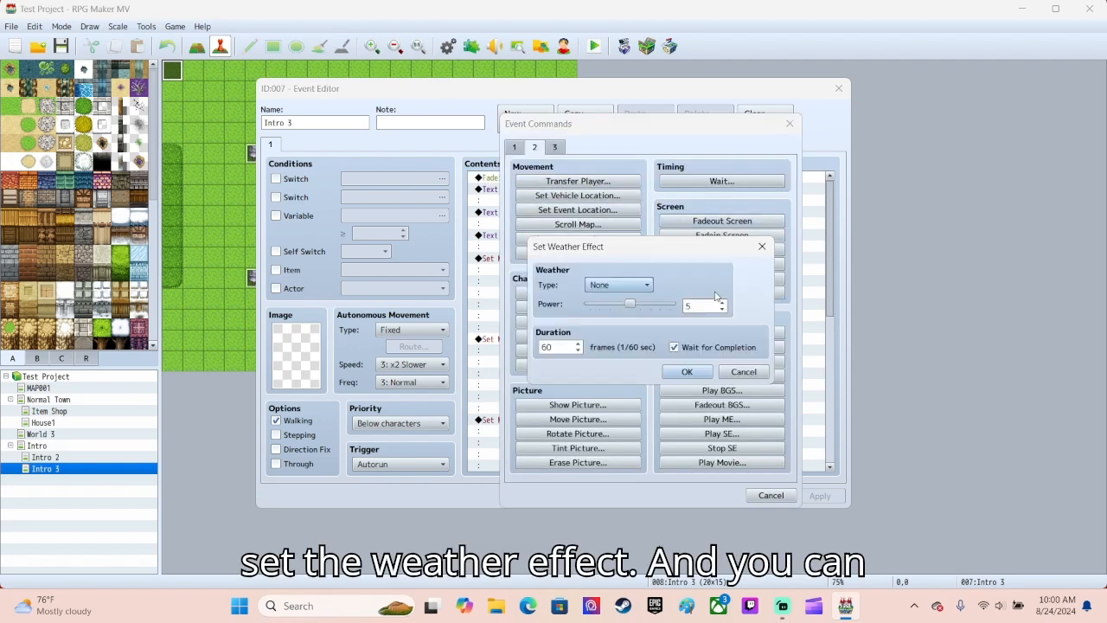
left_click(624, 285)
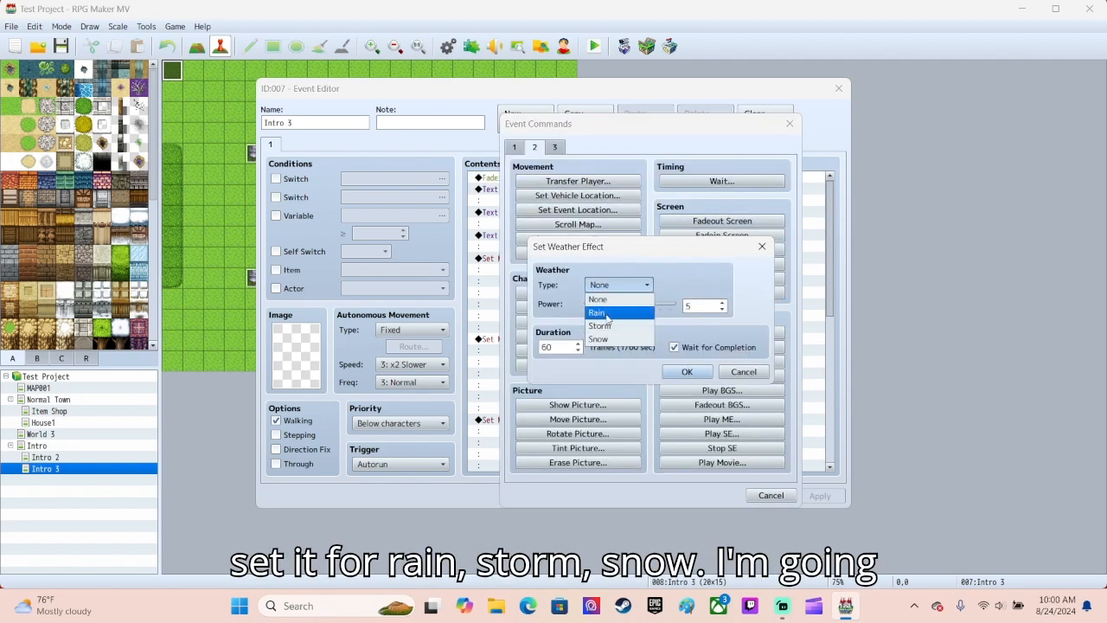
left_click(611, 327)
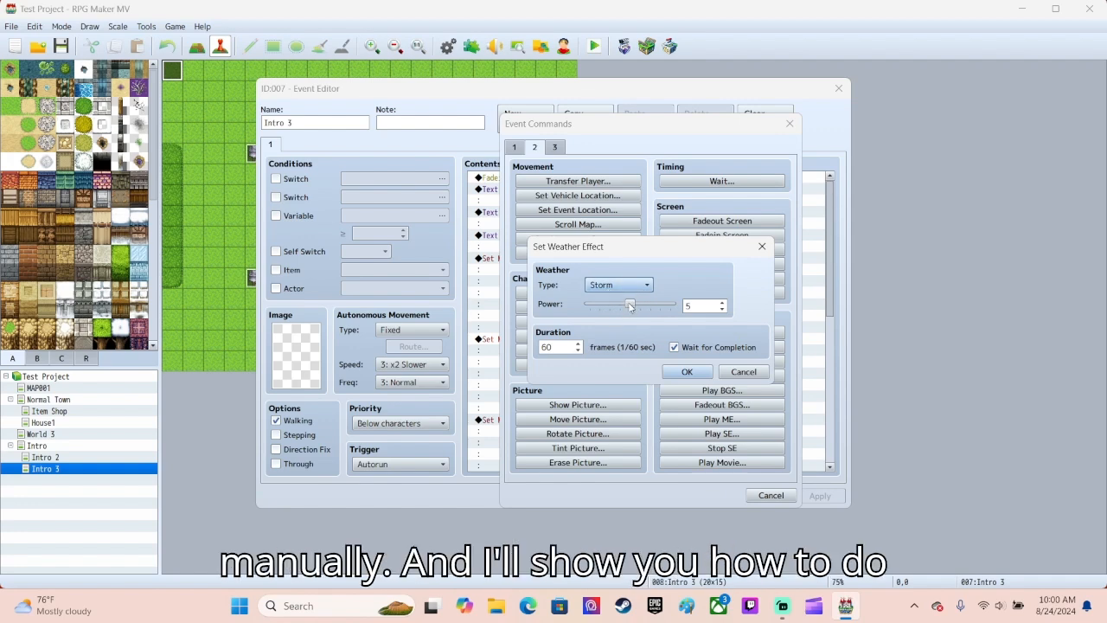
left_click_drag(632, 304, 674, 311)
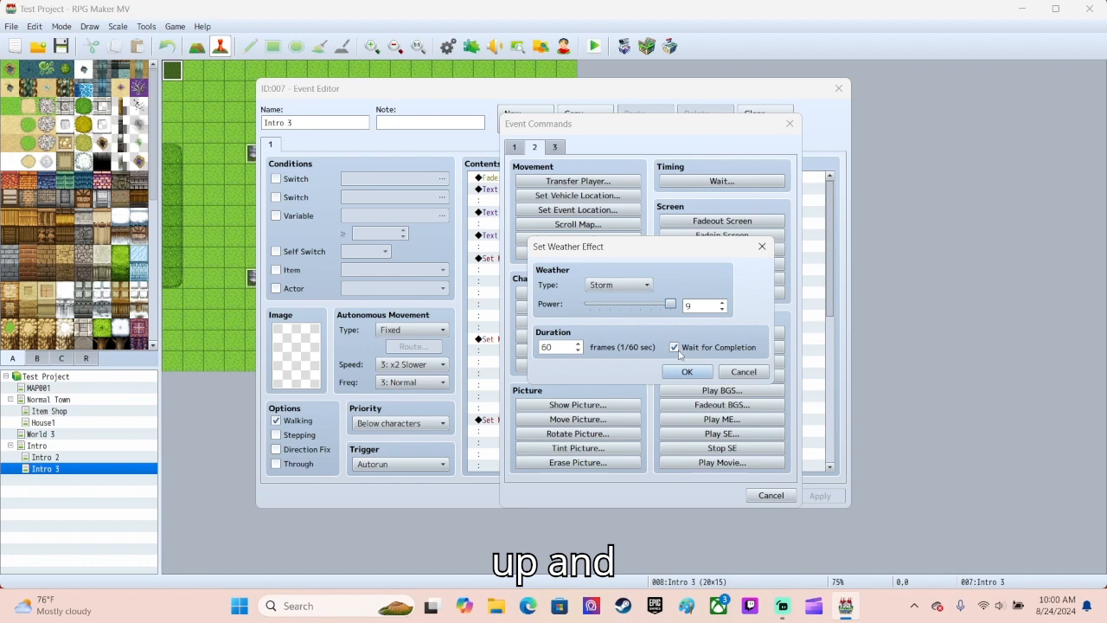
left_click(675, 348)
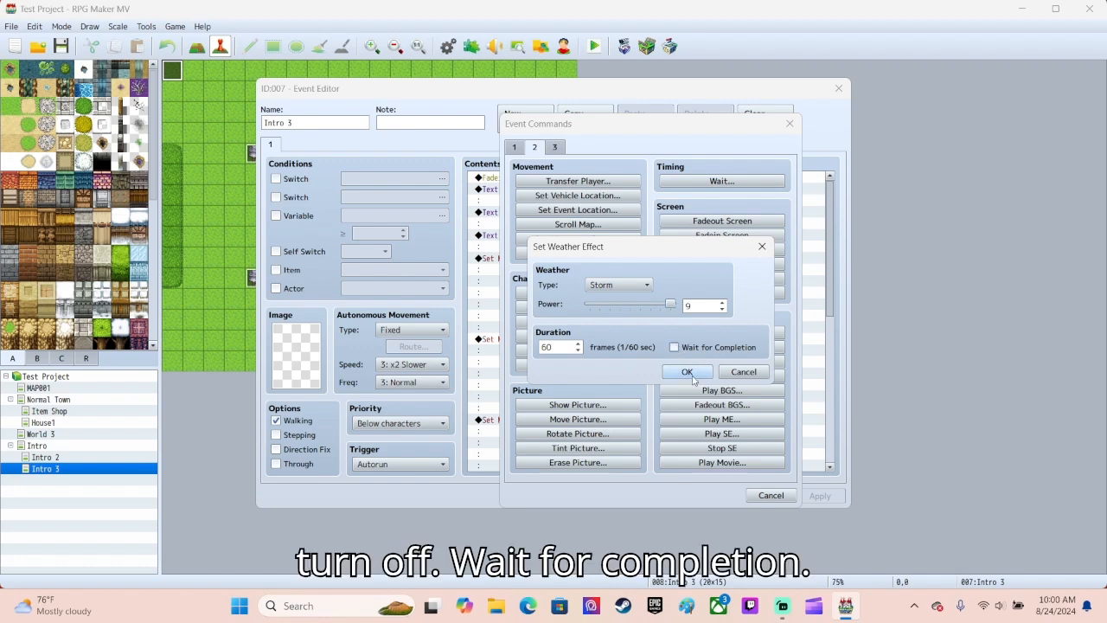
left_click(689, 372)
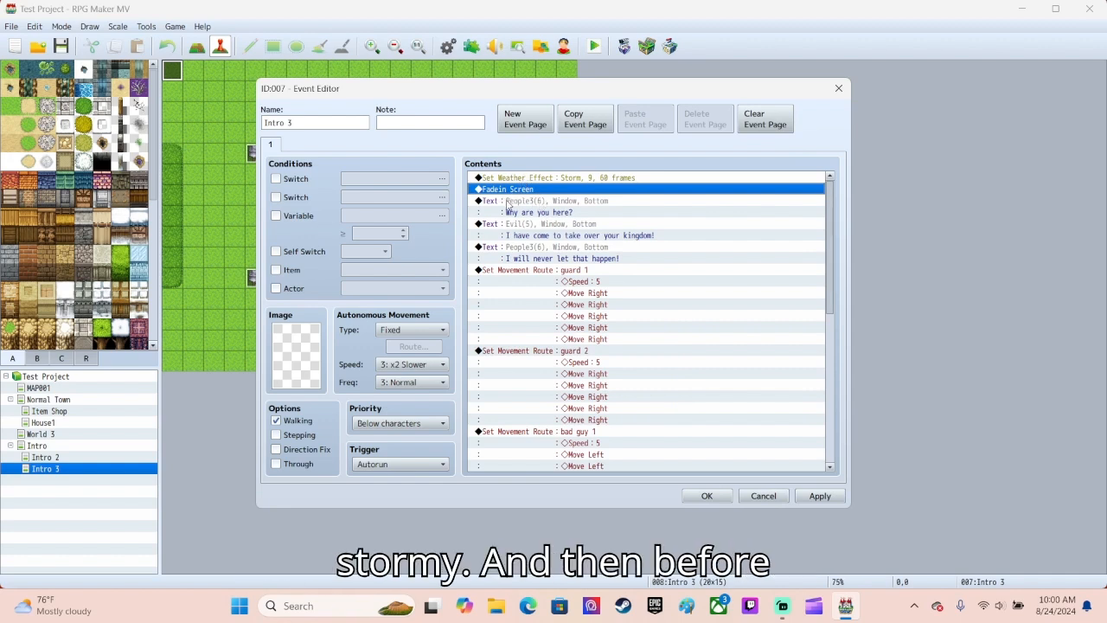
Start a Play SE command before the "Why are you here?" text and find the Thunder sounds.
left_click(529, 201)
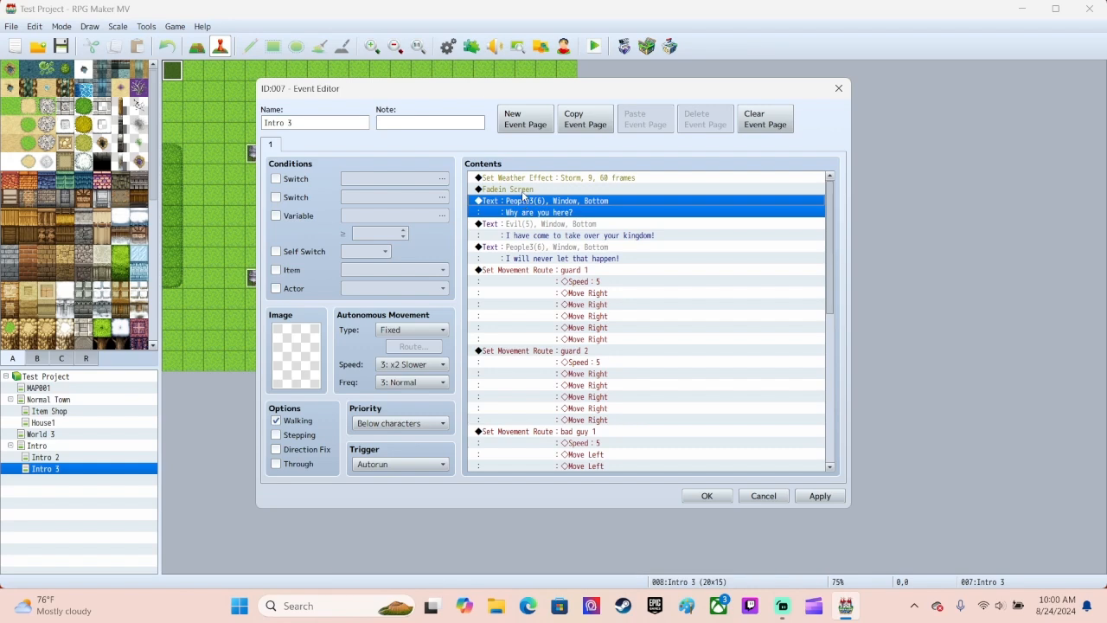
right_click(547, 202)
left_click(562, 208)
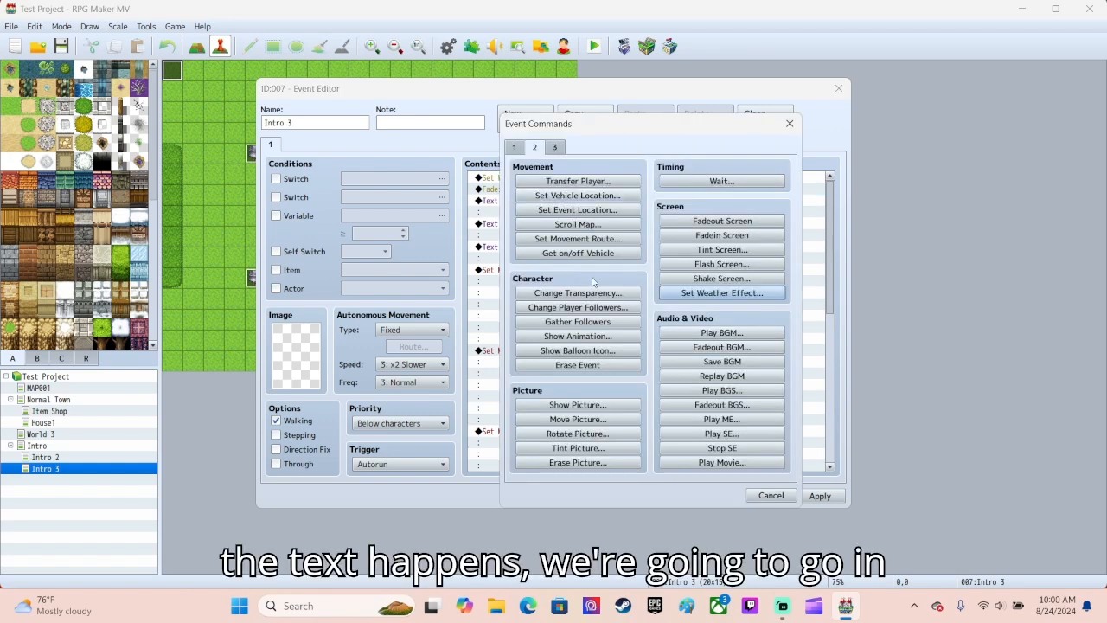
left_click(734, 438)
scroll(579, 378, "down", 4)
scroll(597, 381, "down", 10)
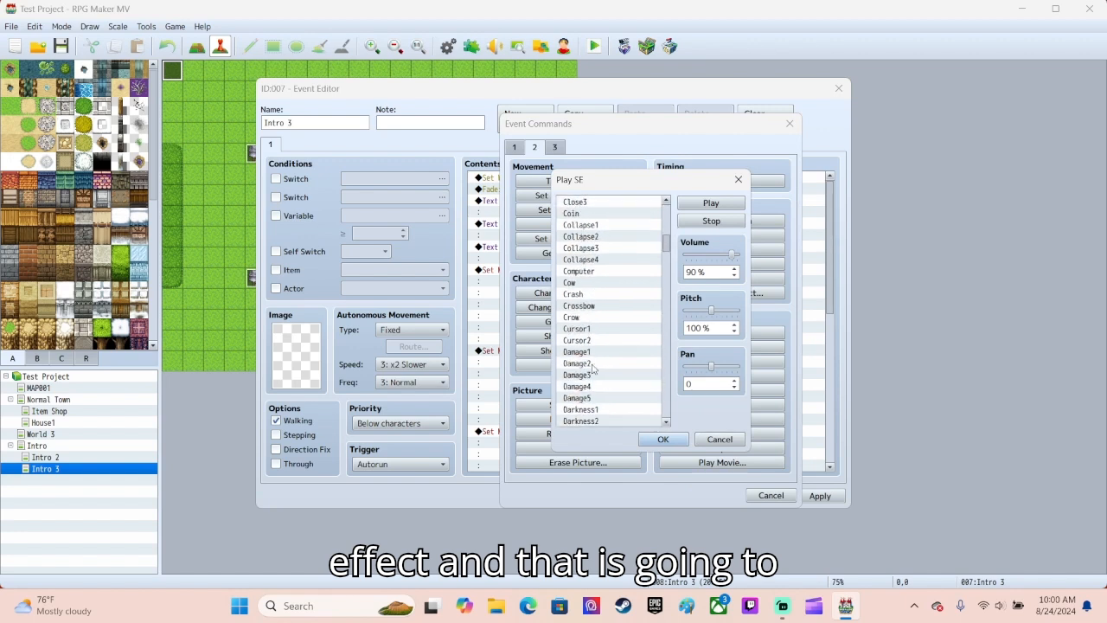
scroll(613, 386, "down", 5)
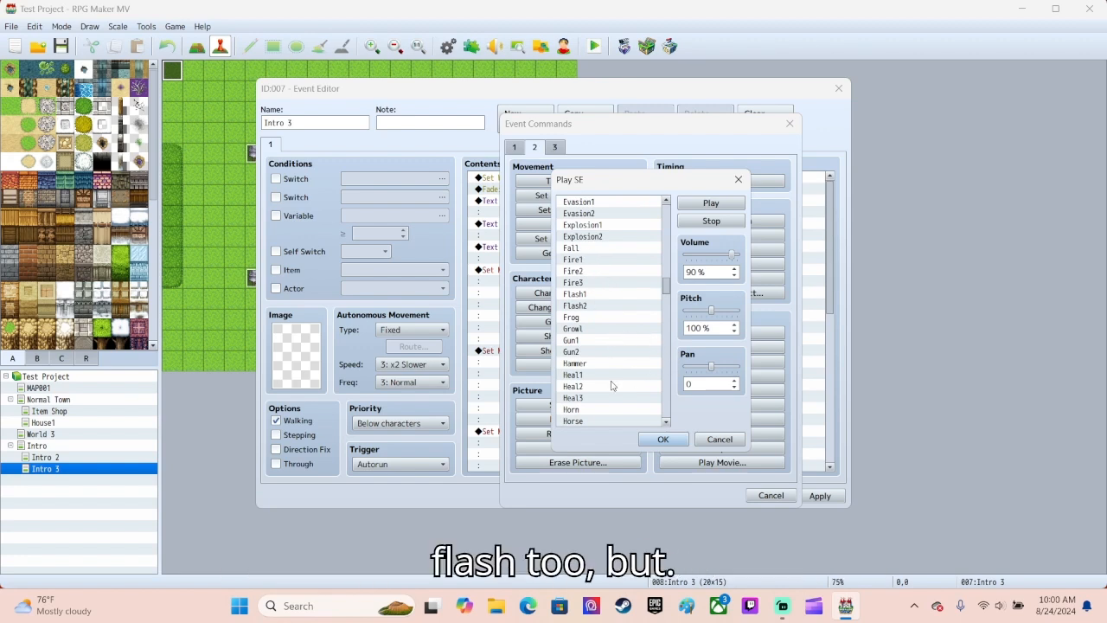
scroll(596, 360, "down", 6)
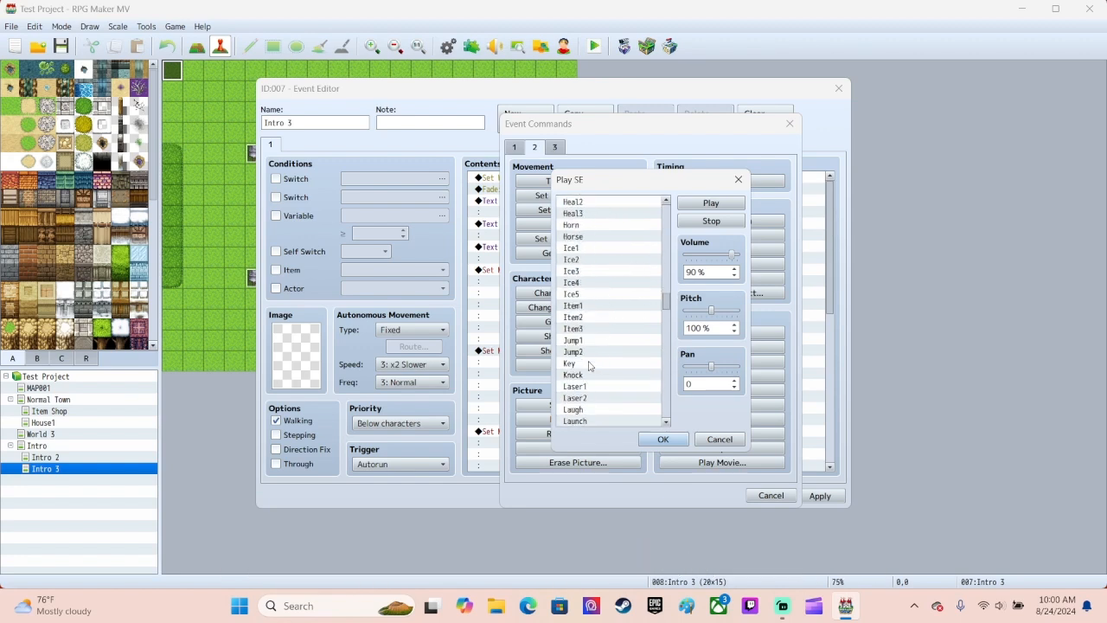
scroll(578, 389, "down", 10)
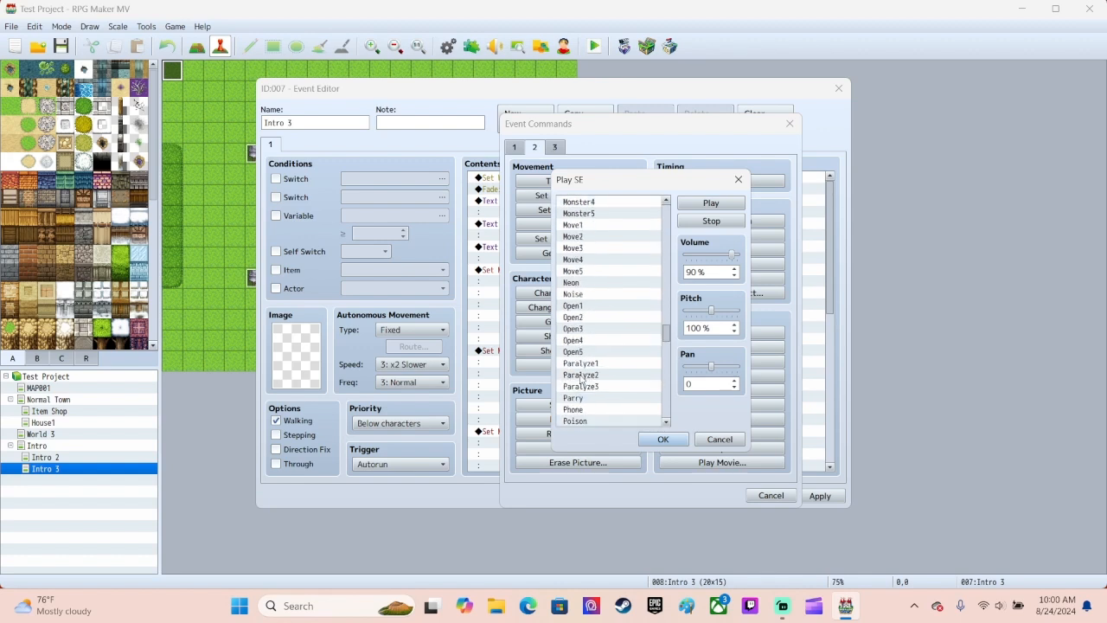
scroll(583, 379, "down", 12)
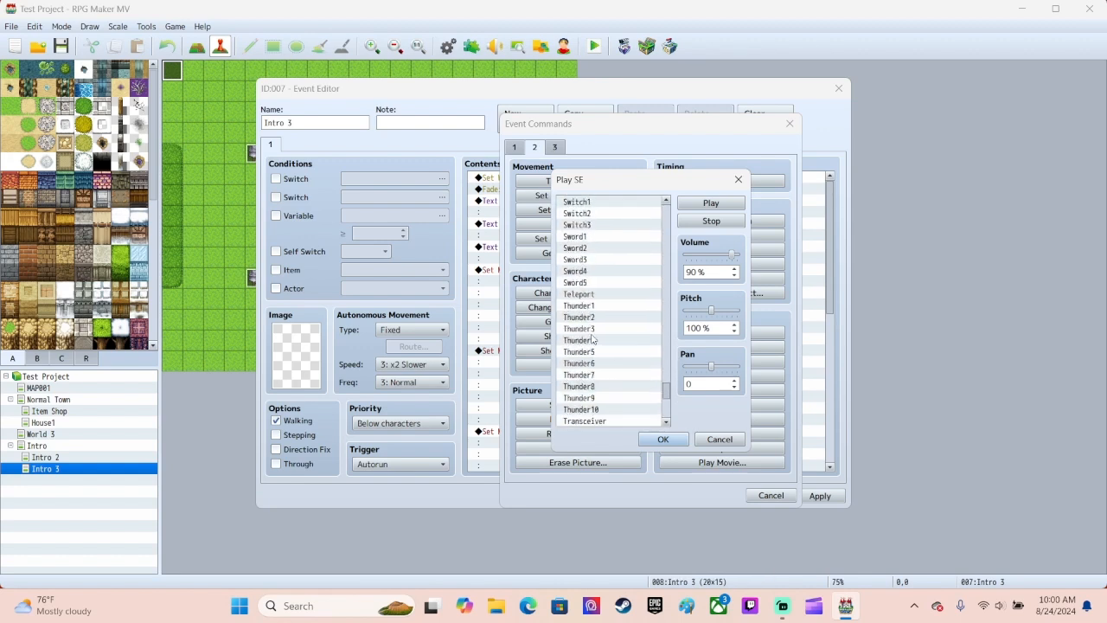
Preview the sounds Thunder3 through Thunder6 and insert Thunder6 as the sound effect.
left_click(593, 340)
left_click(714, 204)
left_click(588, 329)
left_click(714, 204)
left_click(588, 340)
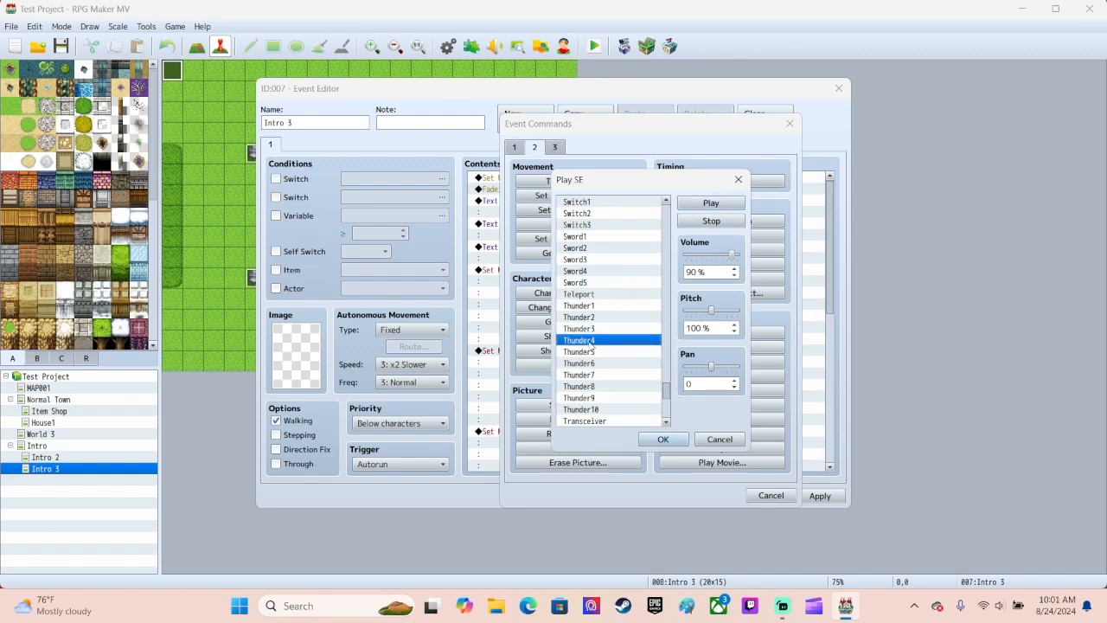
left_click(711, 203)
left_click(589, 351)
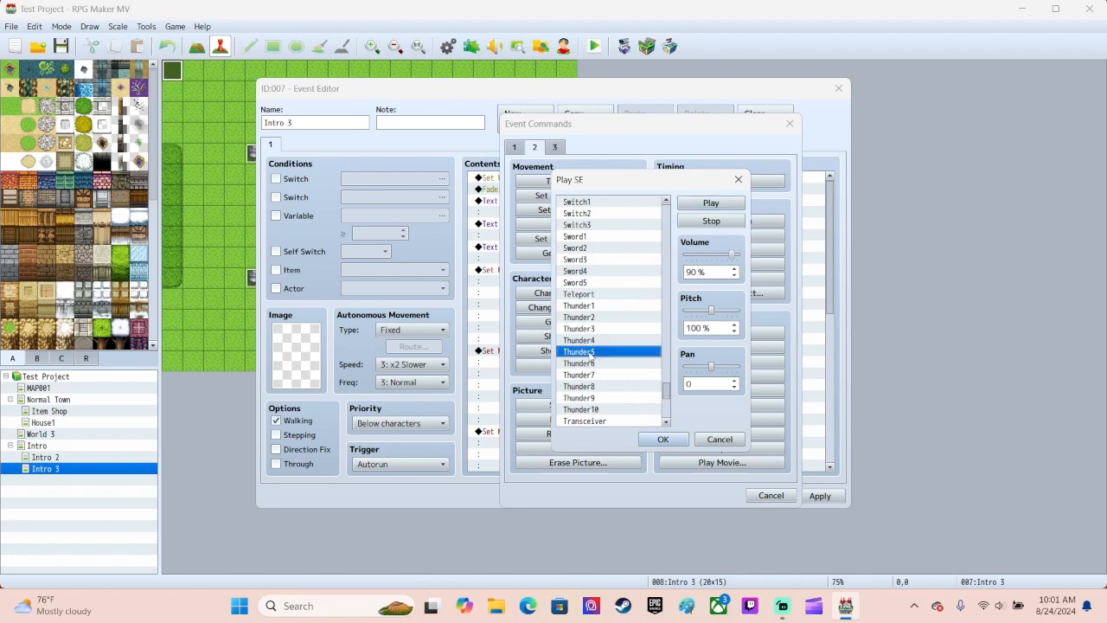
left_click(718, 205)
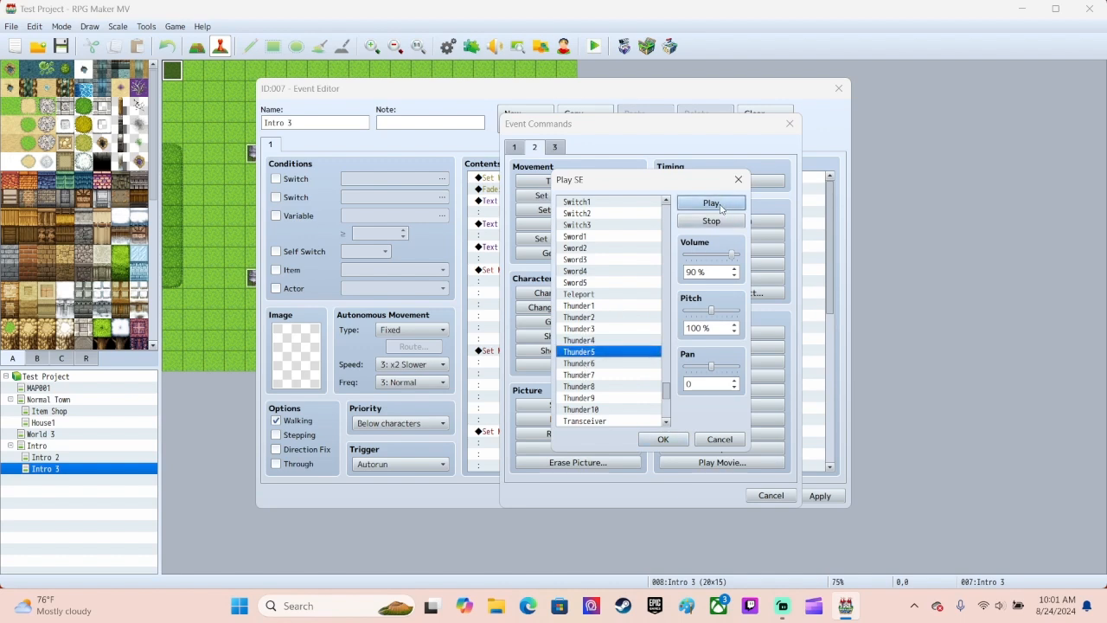
left_click(603, 363)
left_click(708, 204)
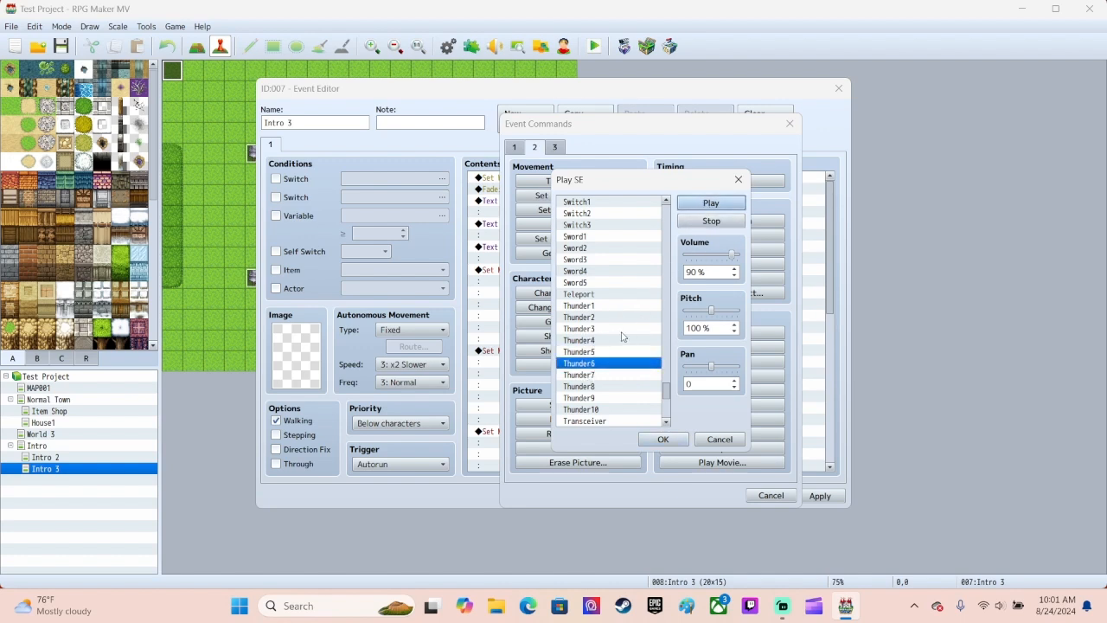
left_click(662, 439)
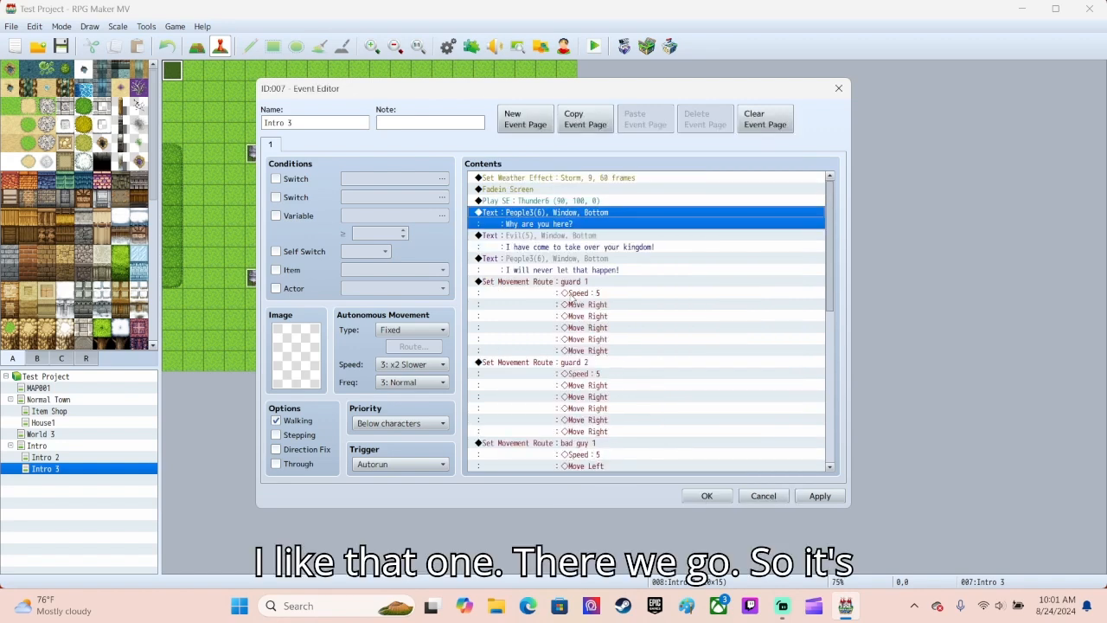
Add a white Flash Screen command ahead of the first dialogue text, lasting 30 frames with Wait for Completion on.
right_click(558, 212)
left_click(588, 215)
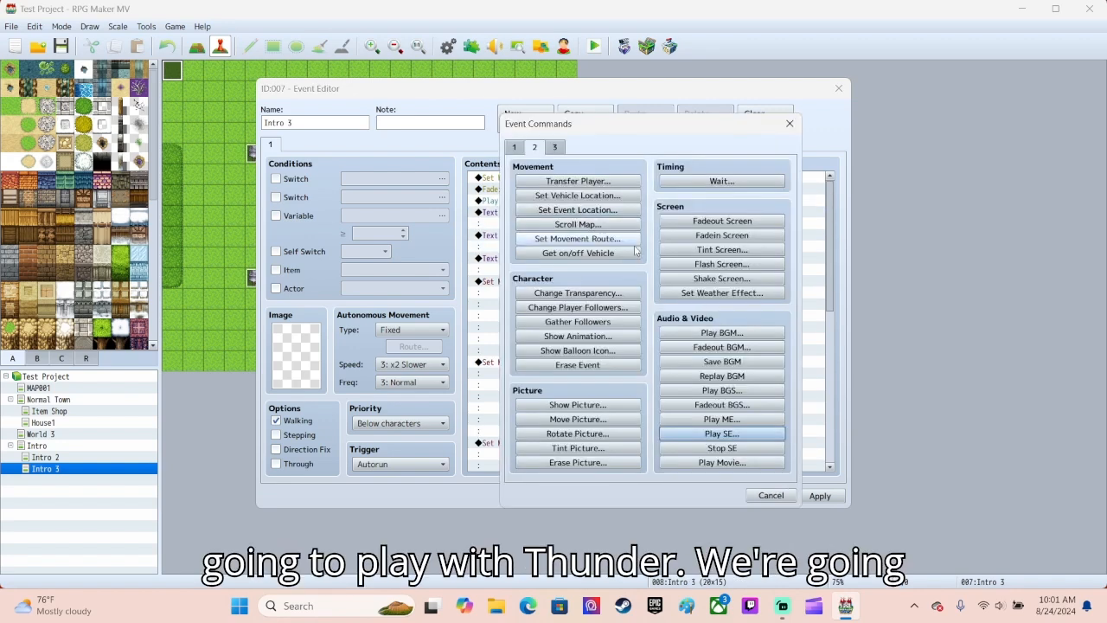
left_click(723, 264)
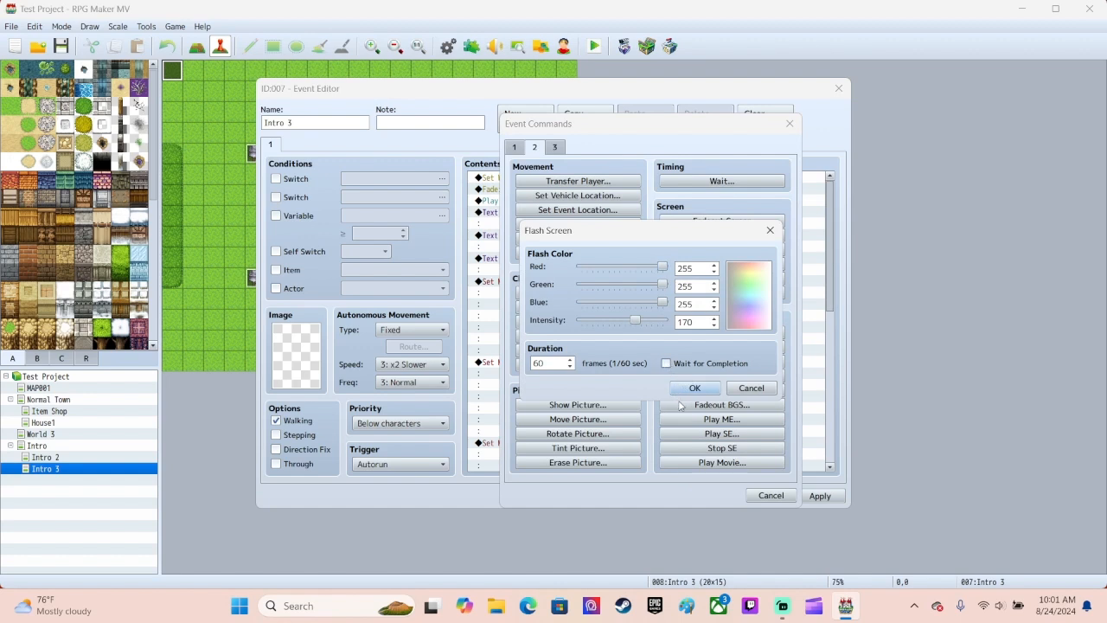
left_click(667, 364)
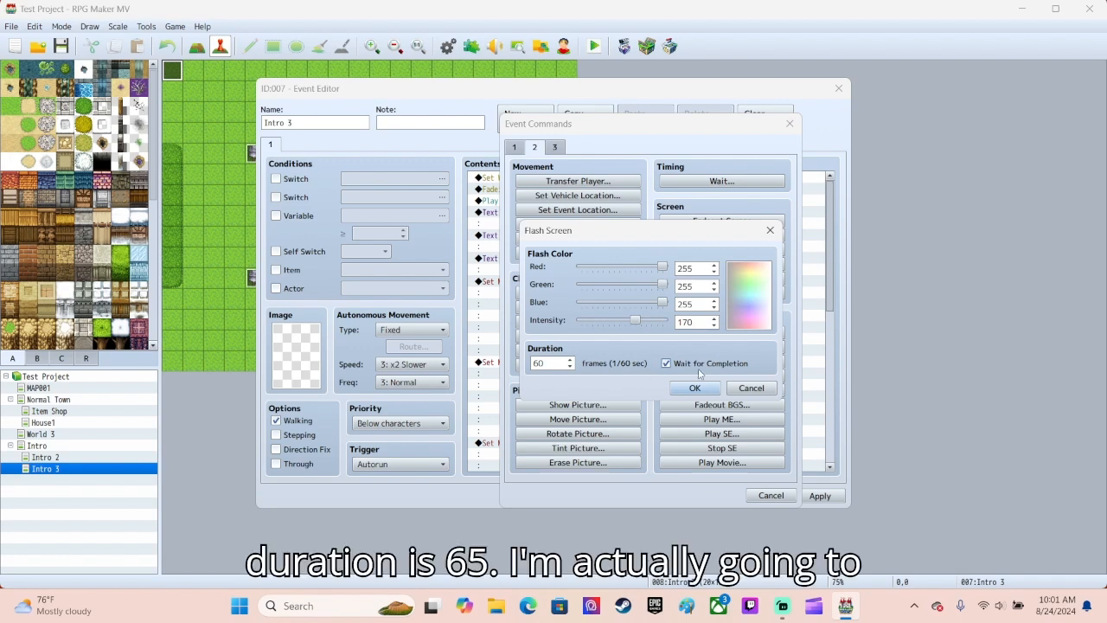
double_click(551, 363)
type("30")
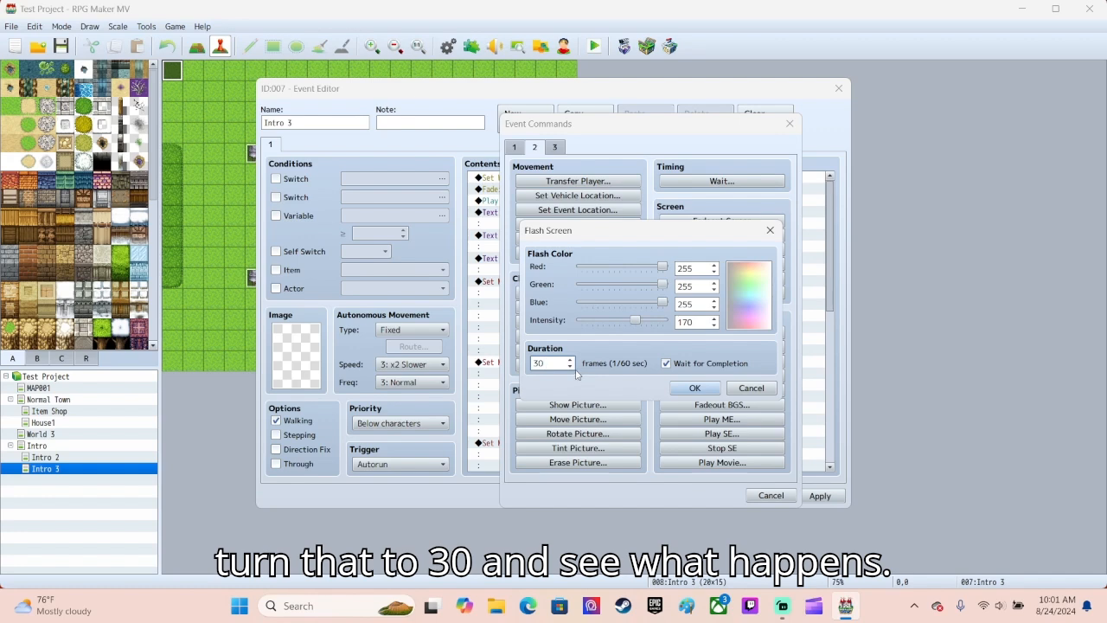
left_click(700, 387)
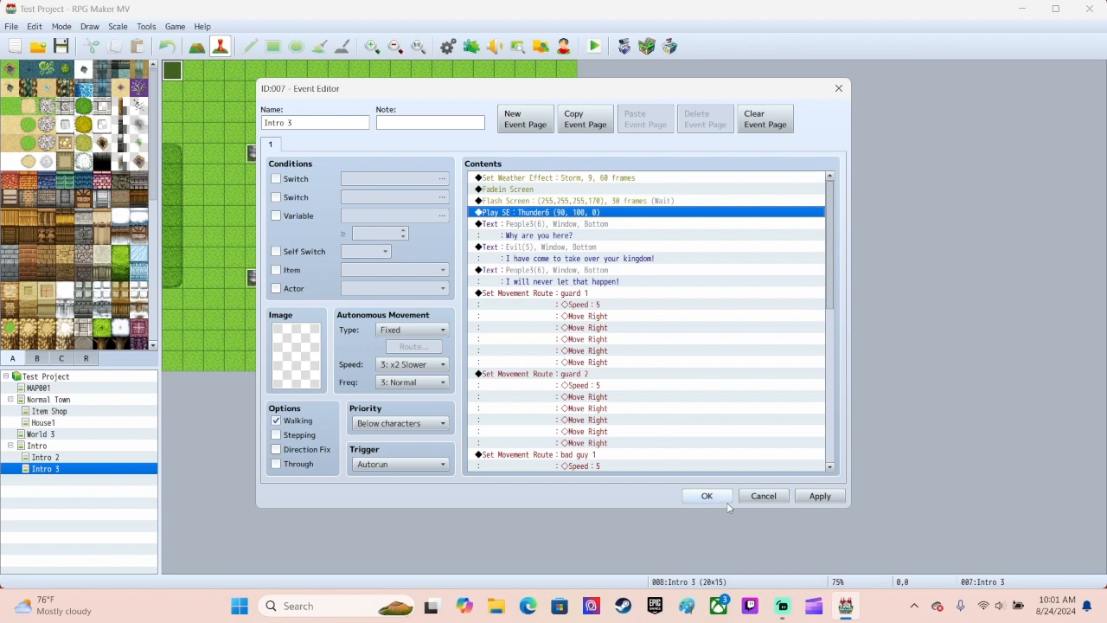
Review the rest of the Intro 3 event's command list and accept the event's changes.
scroll(631, 375, "down", 4)
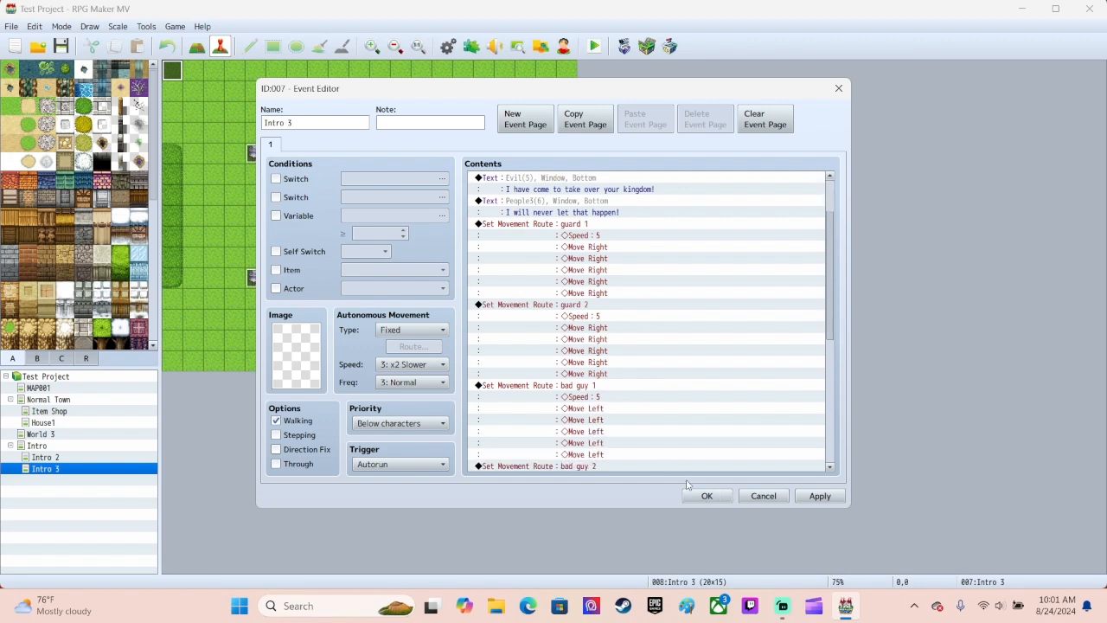
scroll(611, 433, "down", 5)
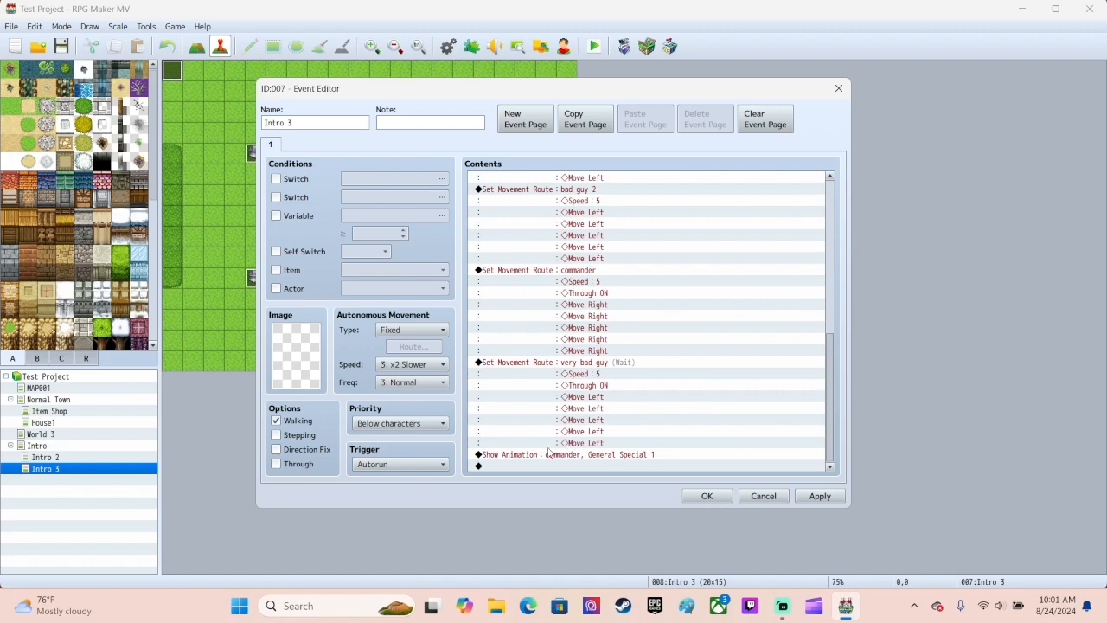
left_click(707, 496)
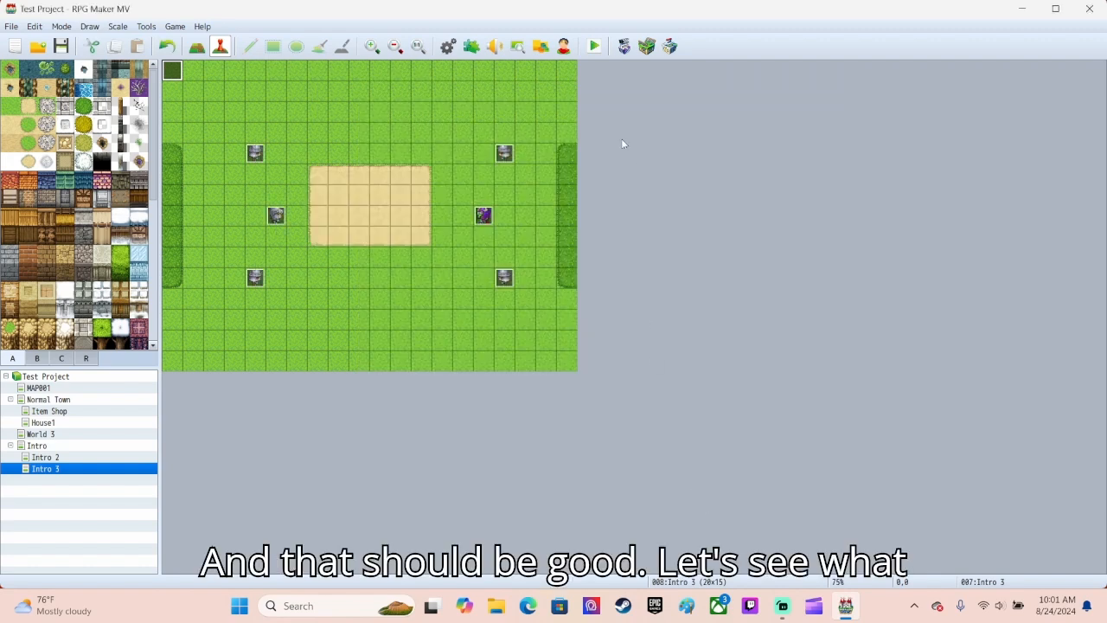
Start a playtest with the project saved, begin a new game and advance the opening text and throne room dialogue to the battlefield scene.
left_click(594, 46)
left_click(502, 315)
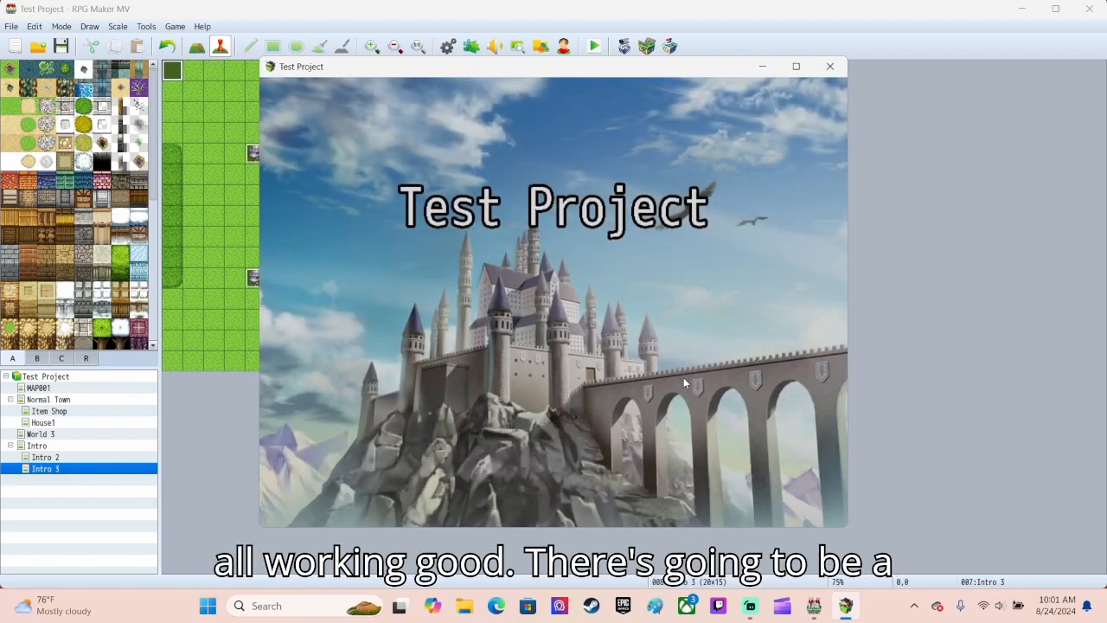
key("Return")
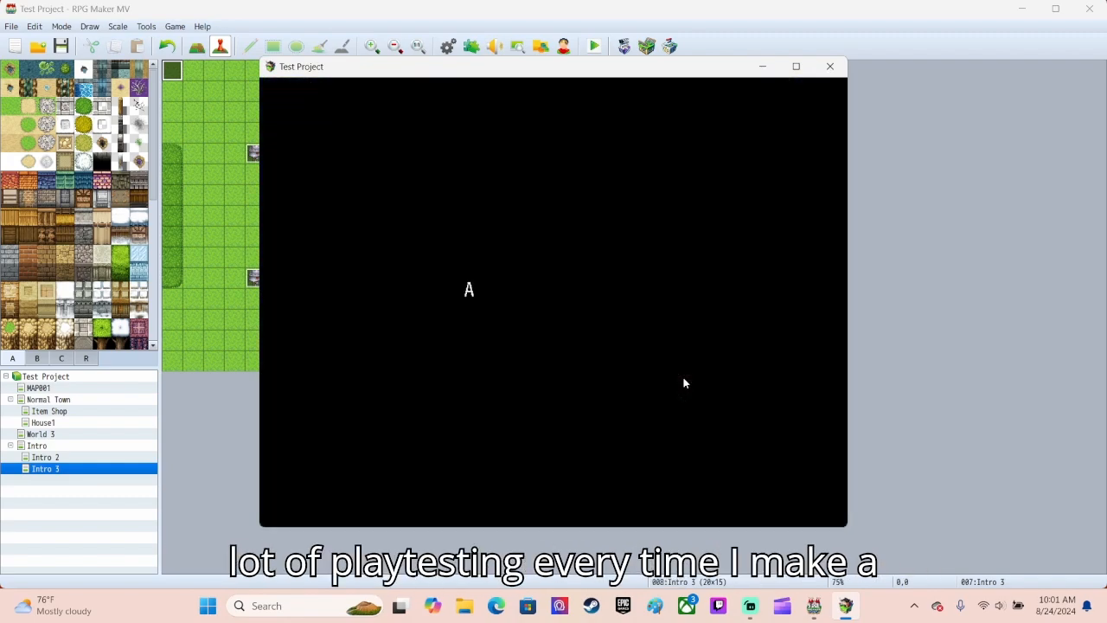
key("Return")
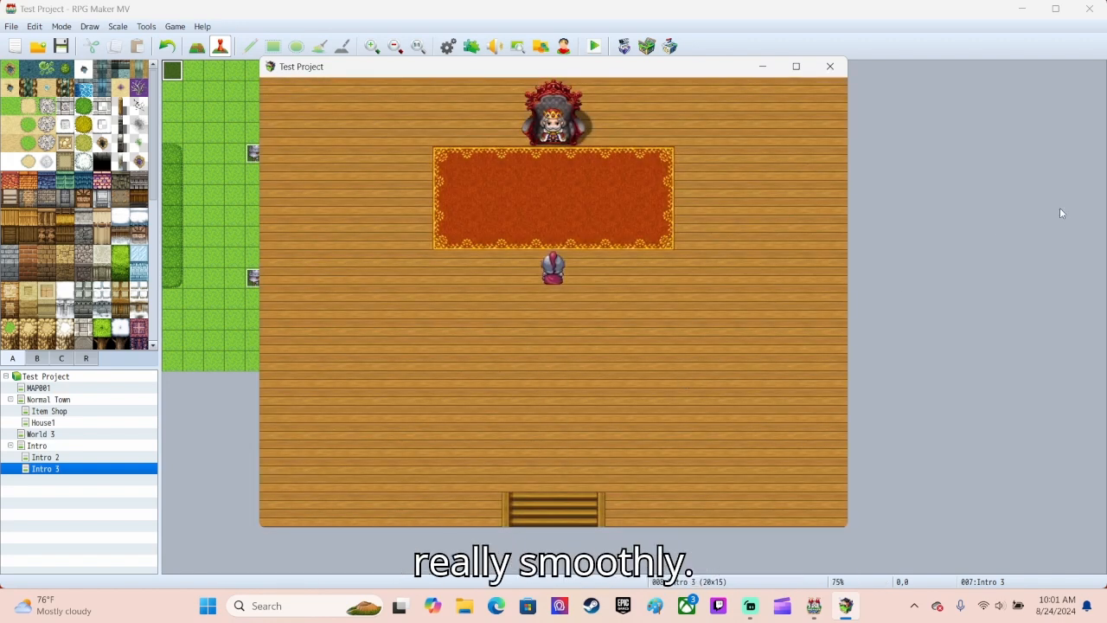
key("Return")
key("Return")
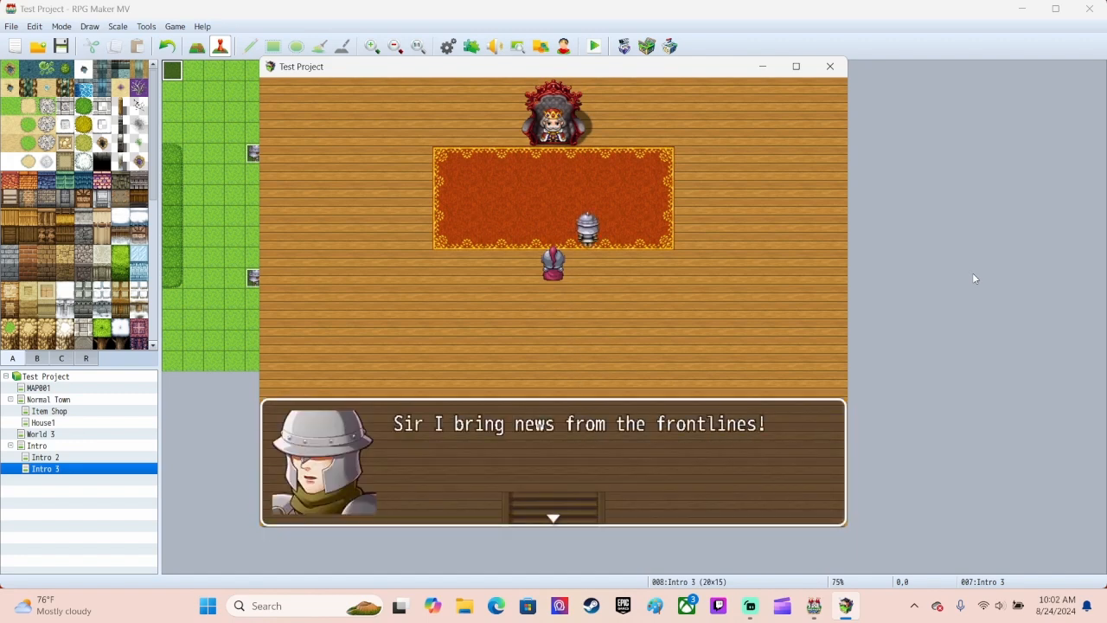
key("Return")
key("Return")
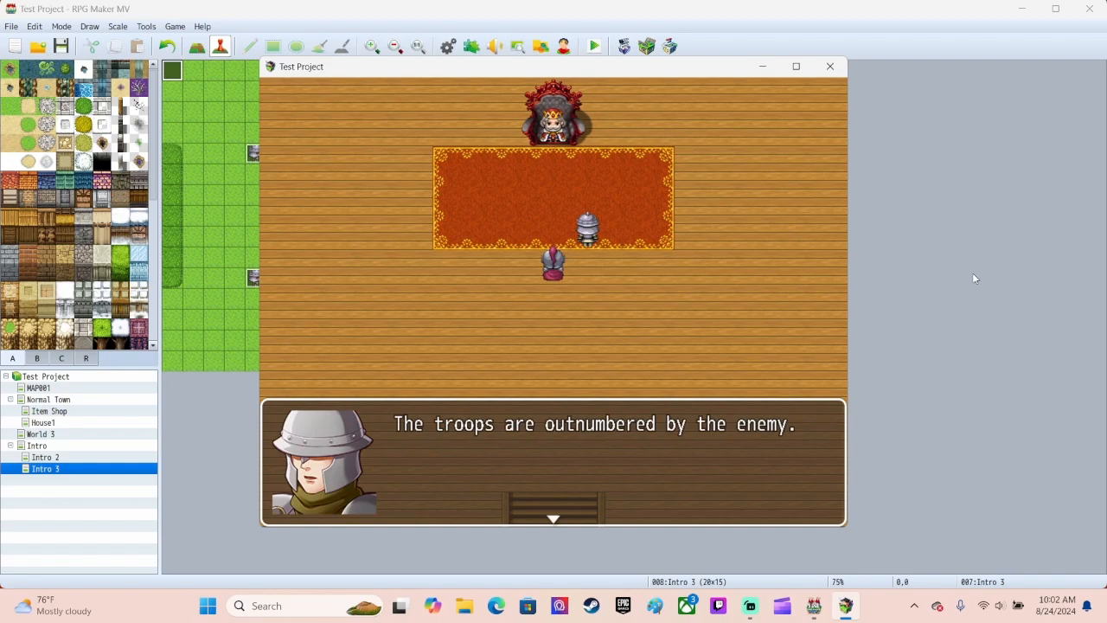
key("Return")
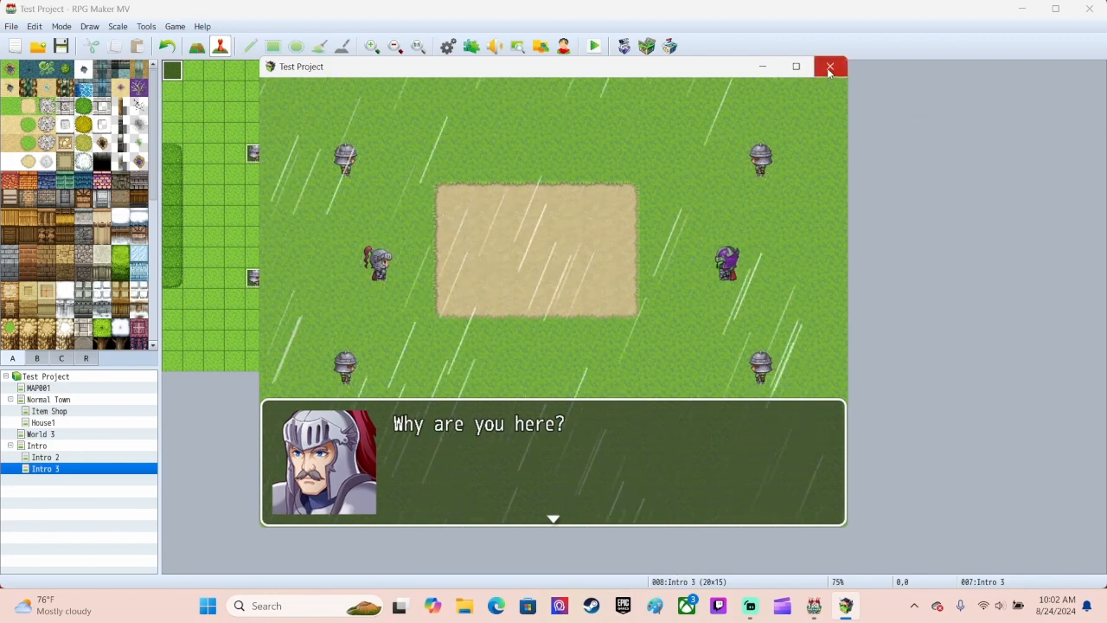
Play through the battlefield dialogue and charge, and close the playtest.
key("Return")
key("Return")
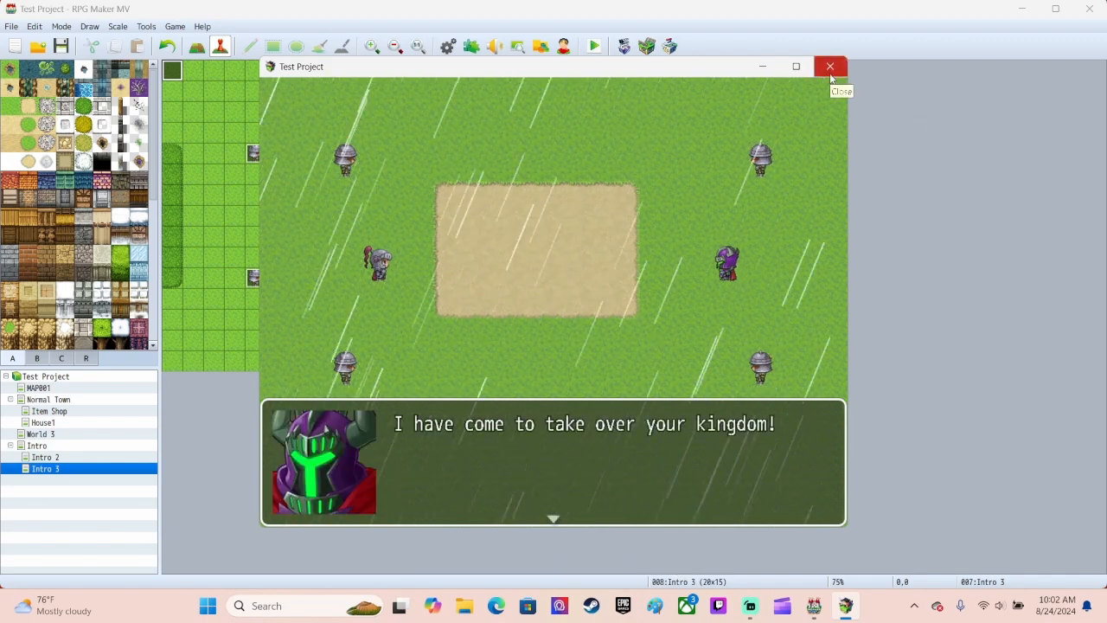
key("Return")
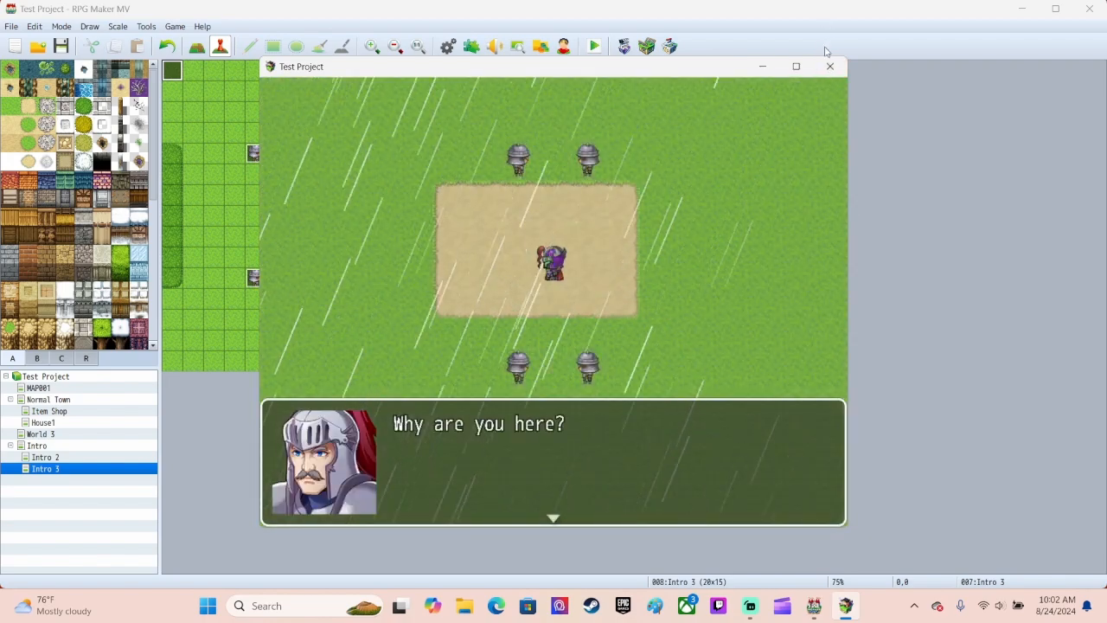
left_click(830, 67)
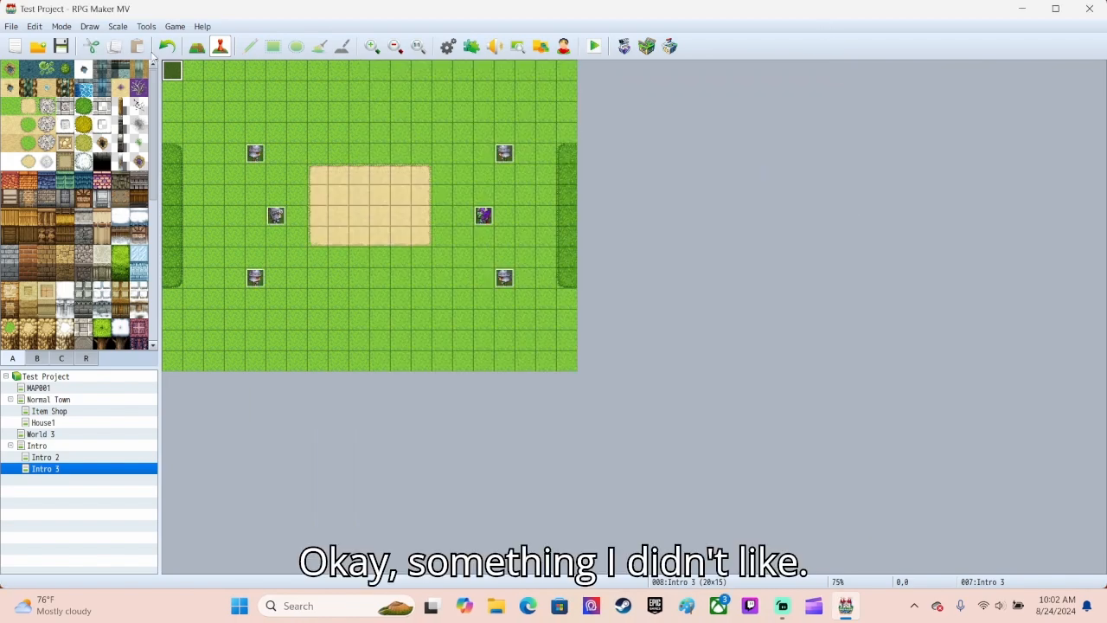
In the Intro 3 event, turn off Wait for Completion for the Flash Screen command, and delete that command.
double_click(171, 70)
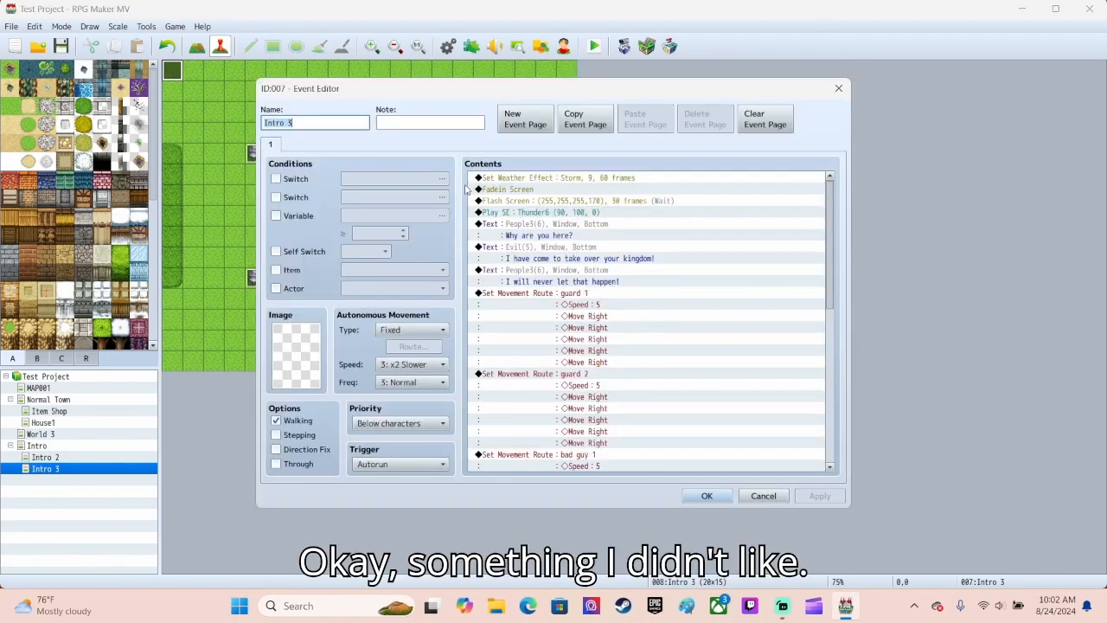
left_click(541, 203)
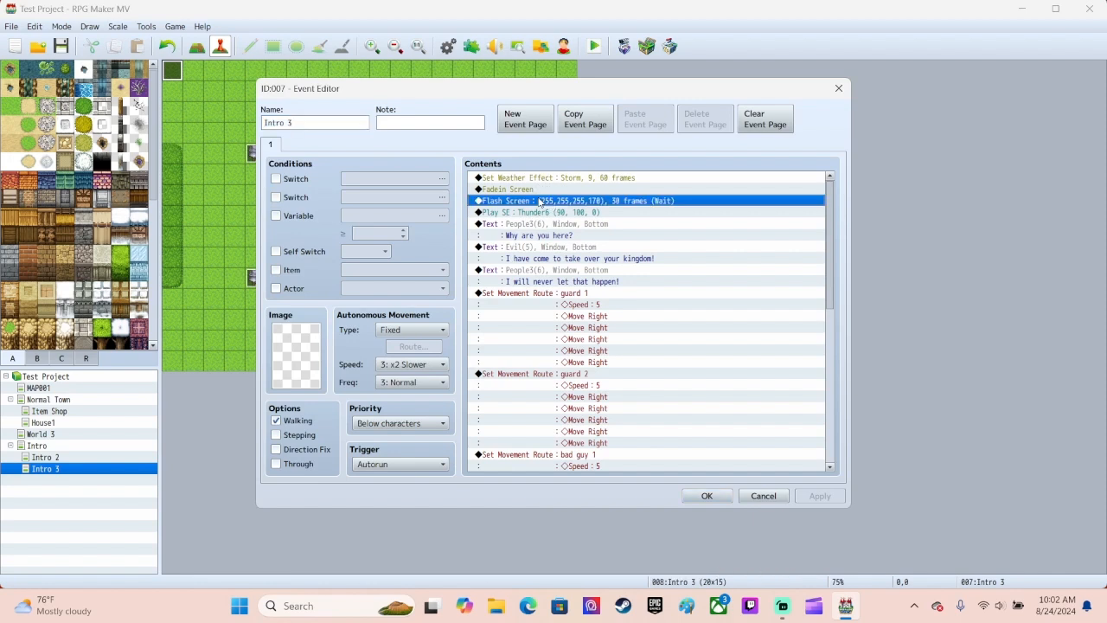
right_click(540, 201)
left_click(561, 221)
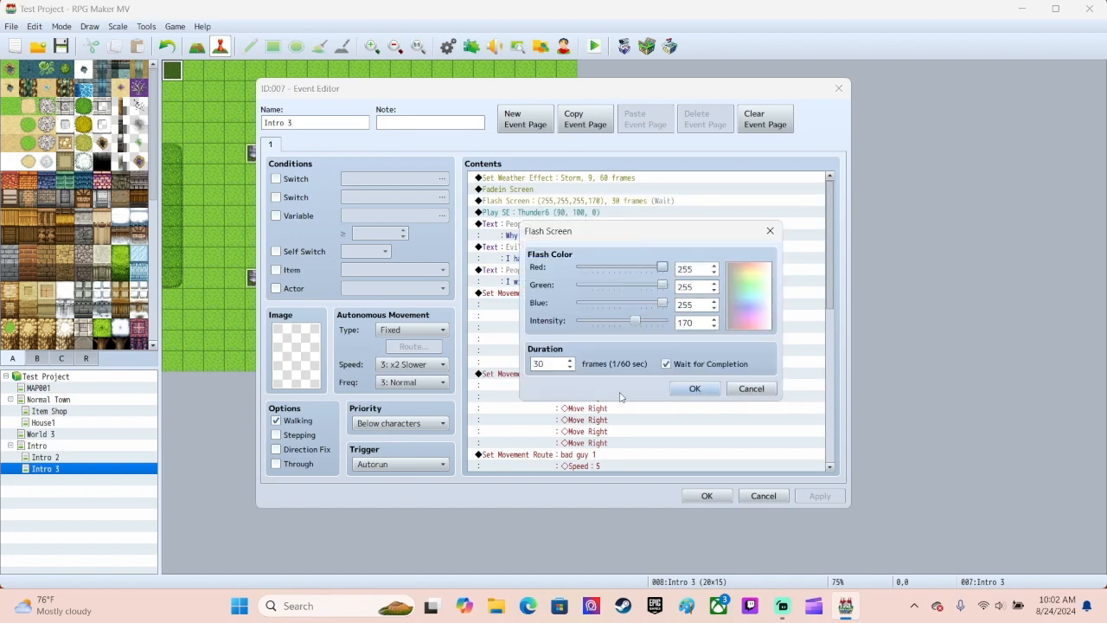
left_click(666, 365)
left_click(695, 389)
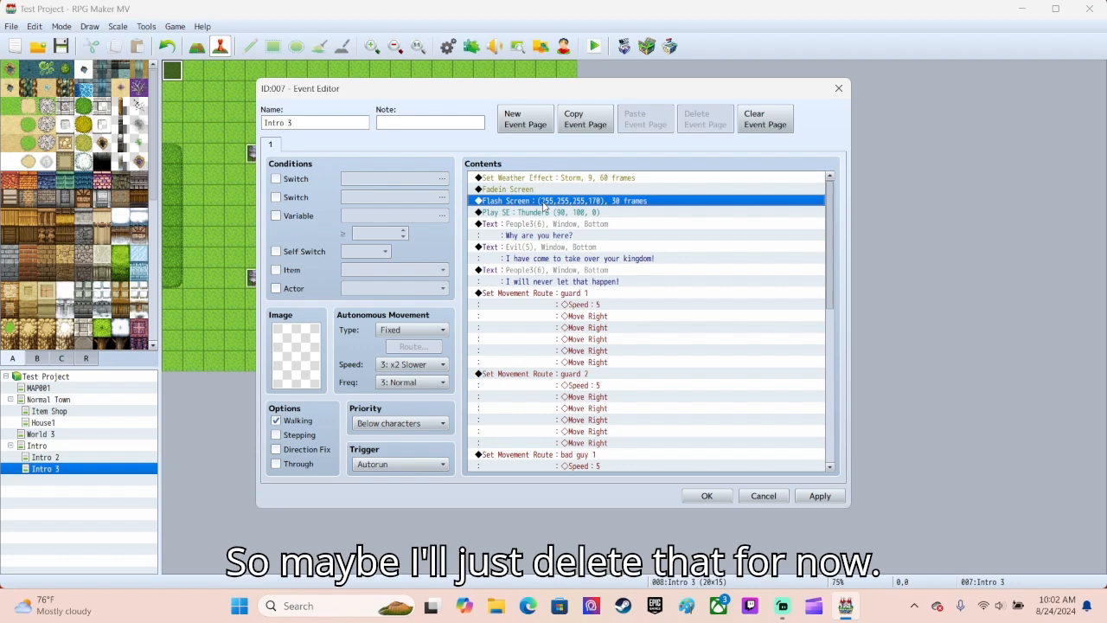
key("Delete")
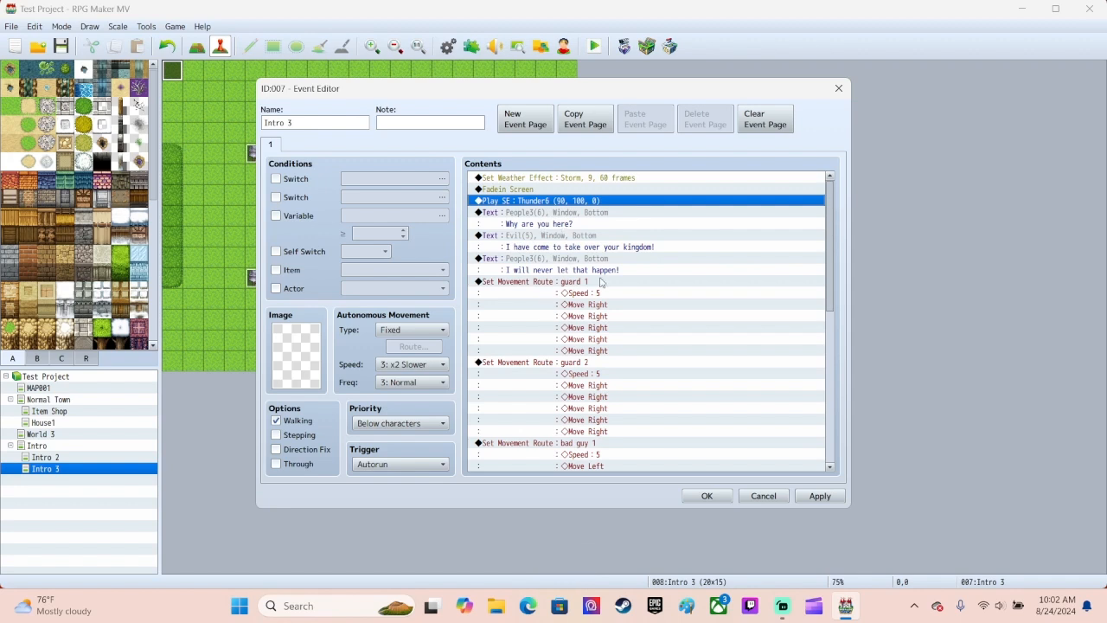
Add a Fadeout BGM command lasting 1 second after the commander's Show Animation at the end of the event.
scroll(601, 281, "down", 10)
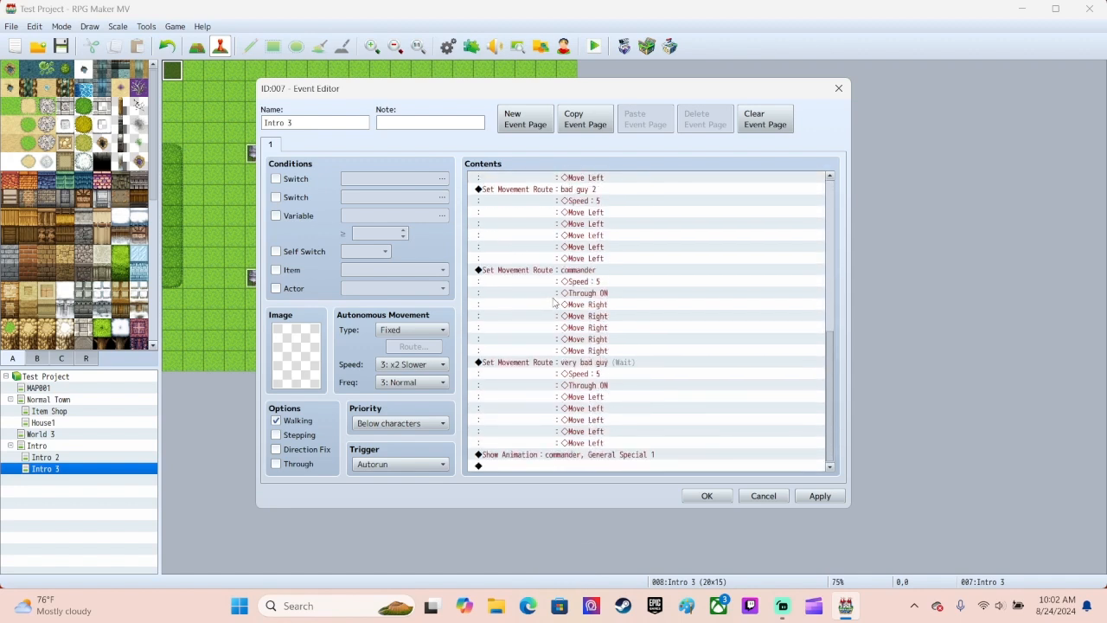
left_click(546, 465)
right_click(541, 466)
left_click(566, 471)
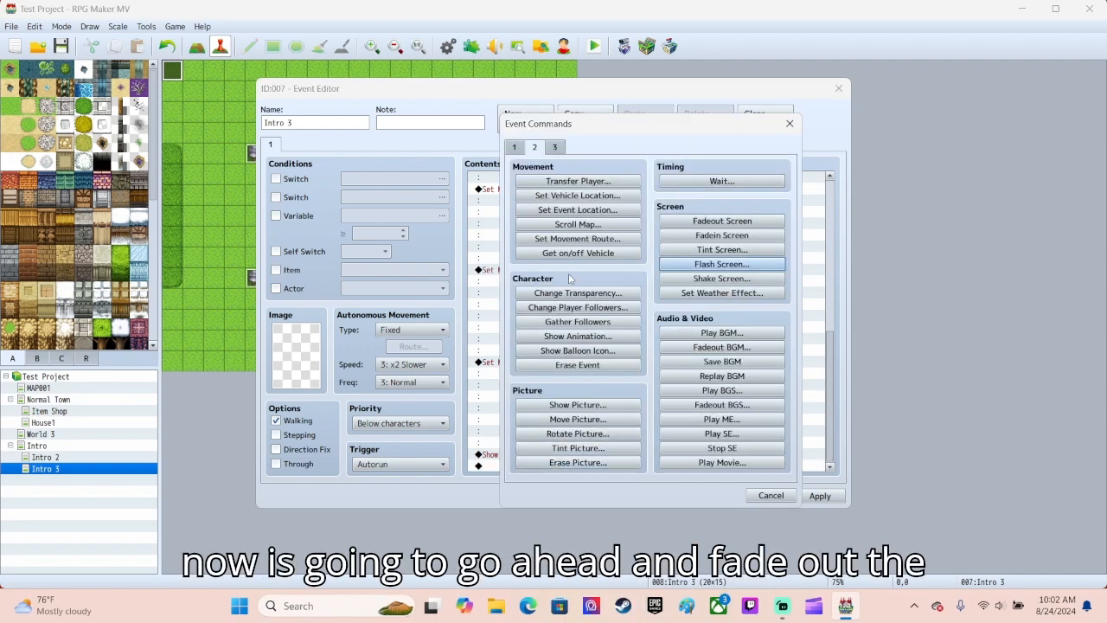
left_click(721, 347)
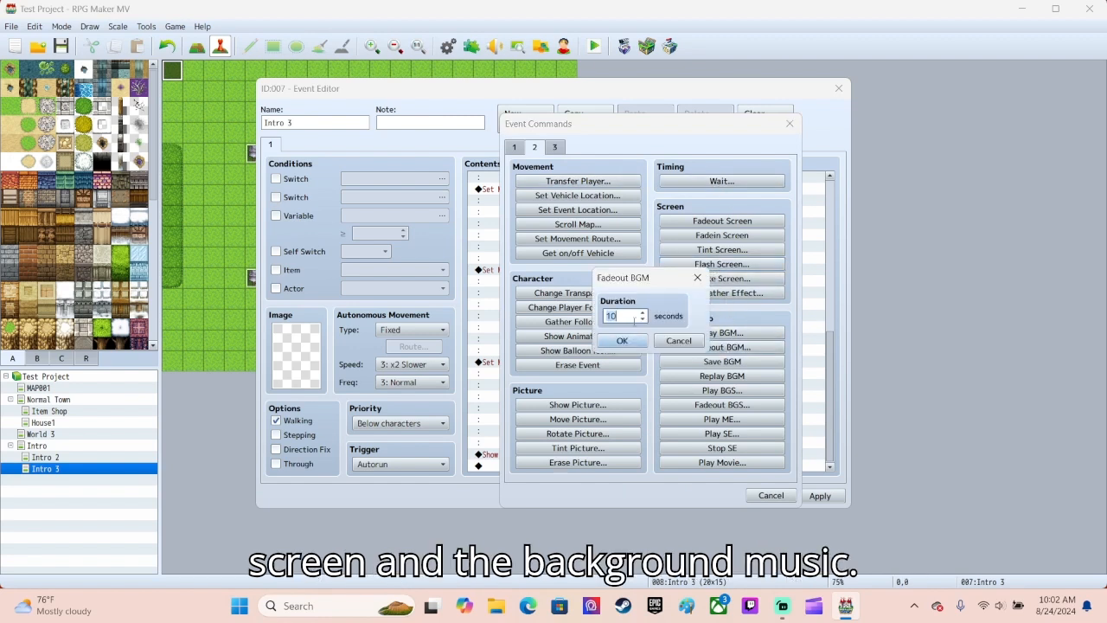
type("1")
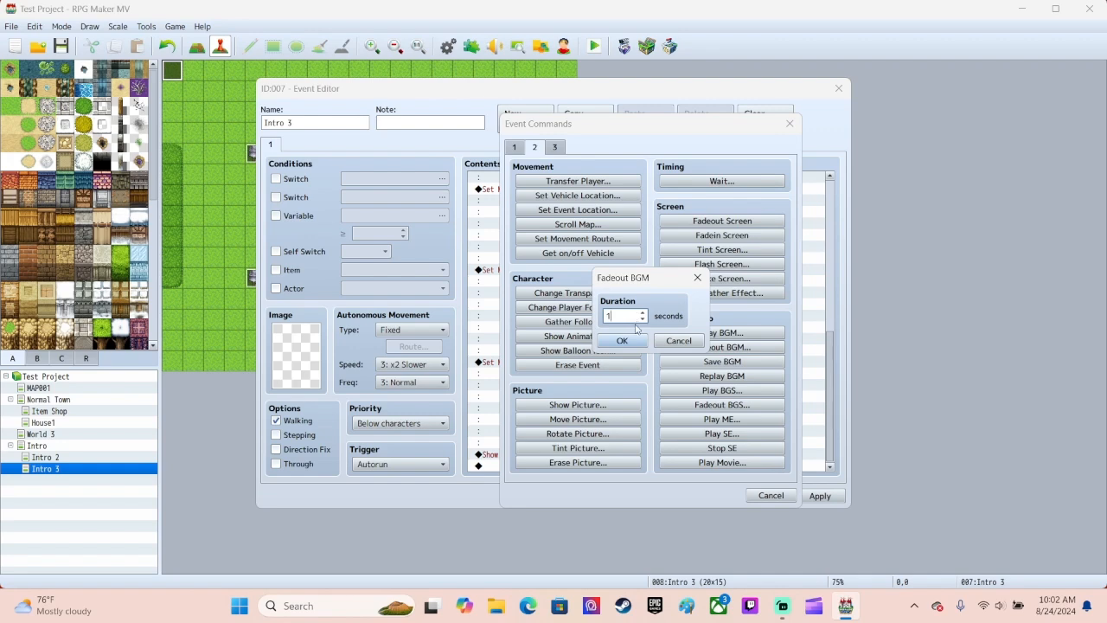
left_click(630, 341)
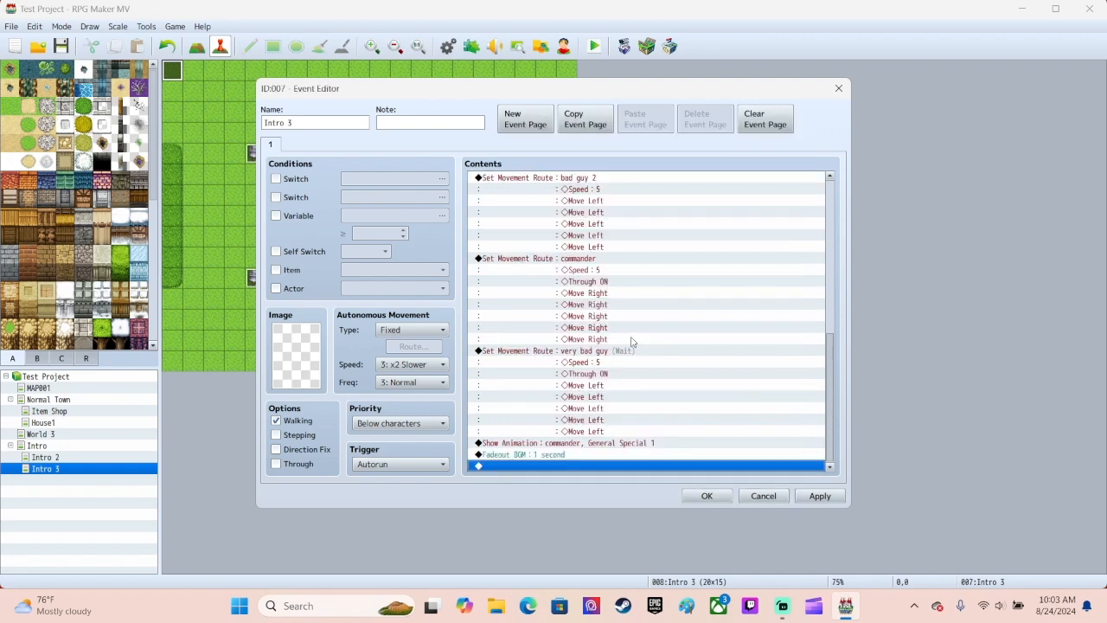
Append a Fadeout Screen command after the Fadeout BGM command and accept the event.
left_click(546, 455)
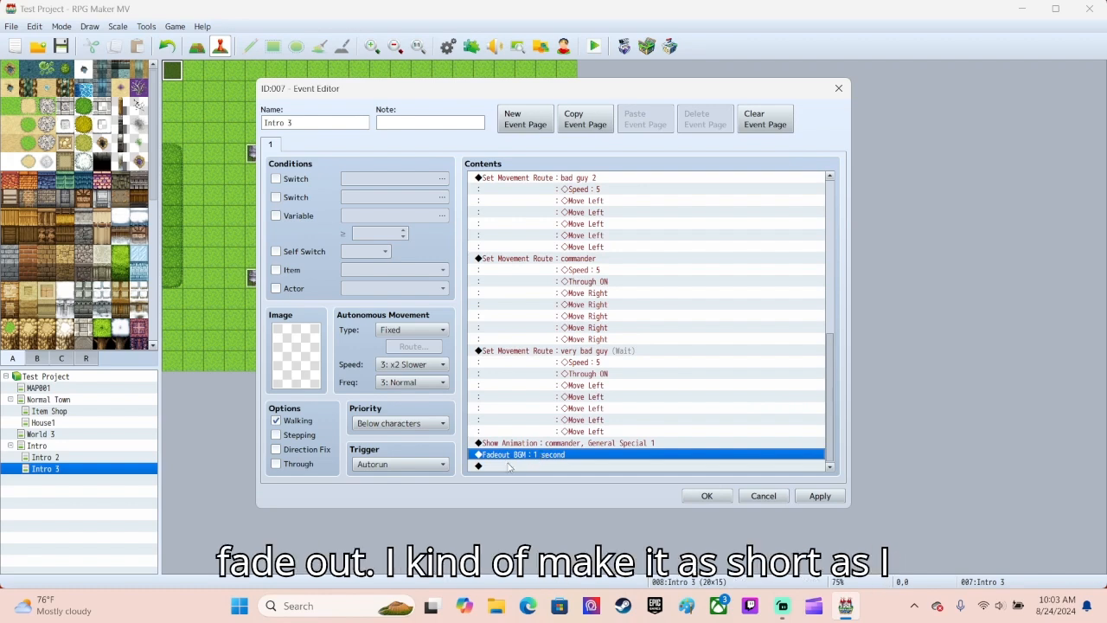
double_click(509, 466)
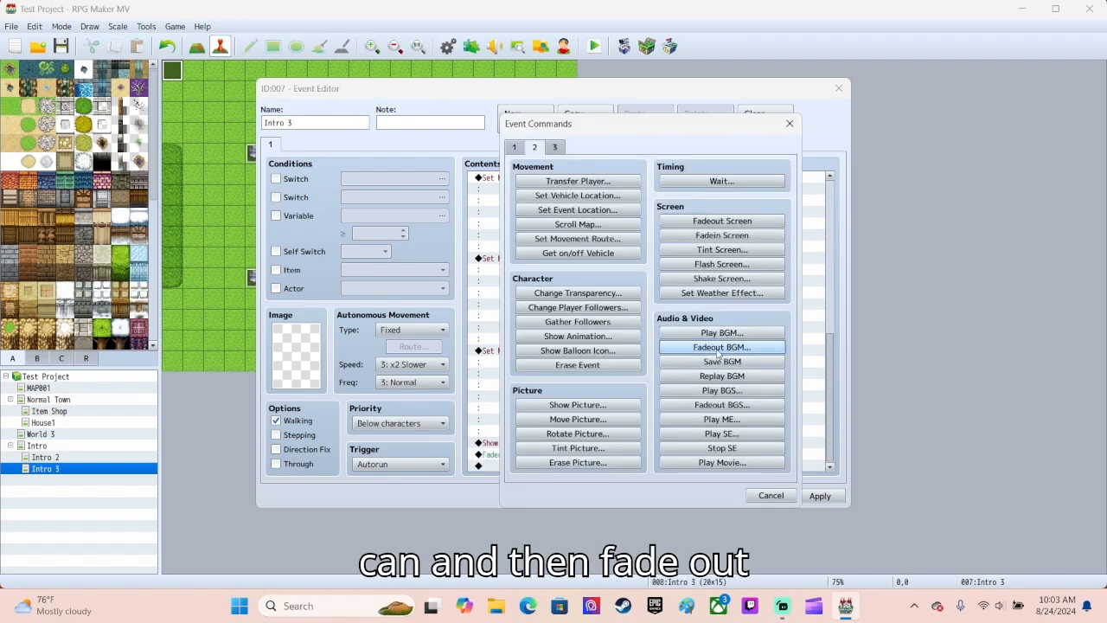
left_click(692, 223)
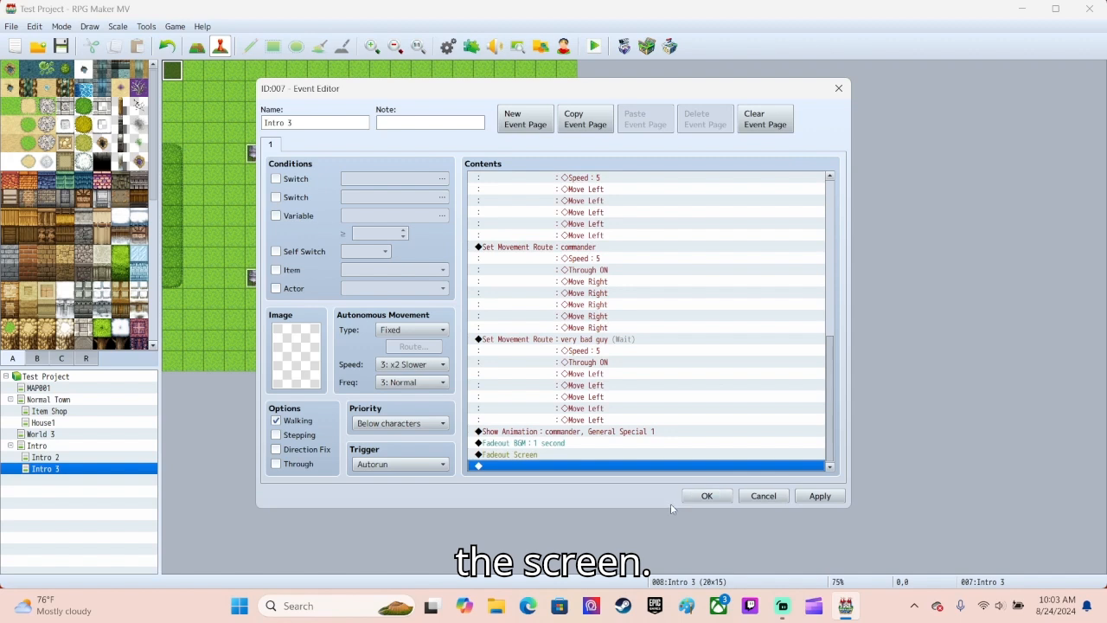
left_click(703, 500)
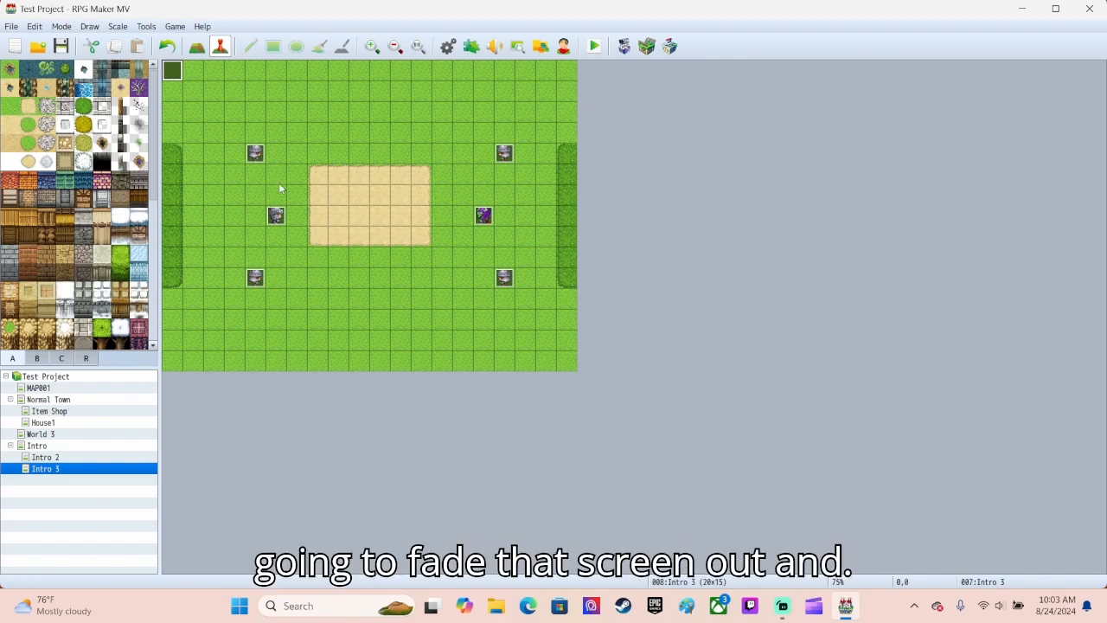
View the Normal Town map, and reopen the Intro 3 map's autorun event at the end of its command list.
left_click(52, 401)
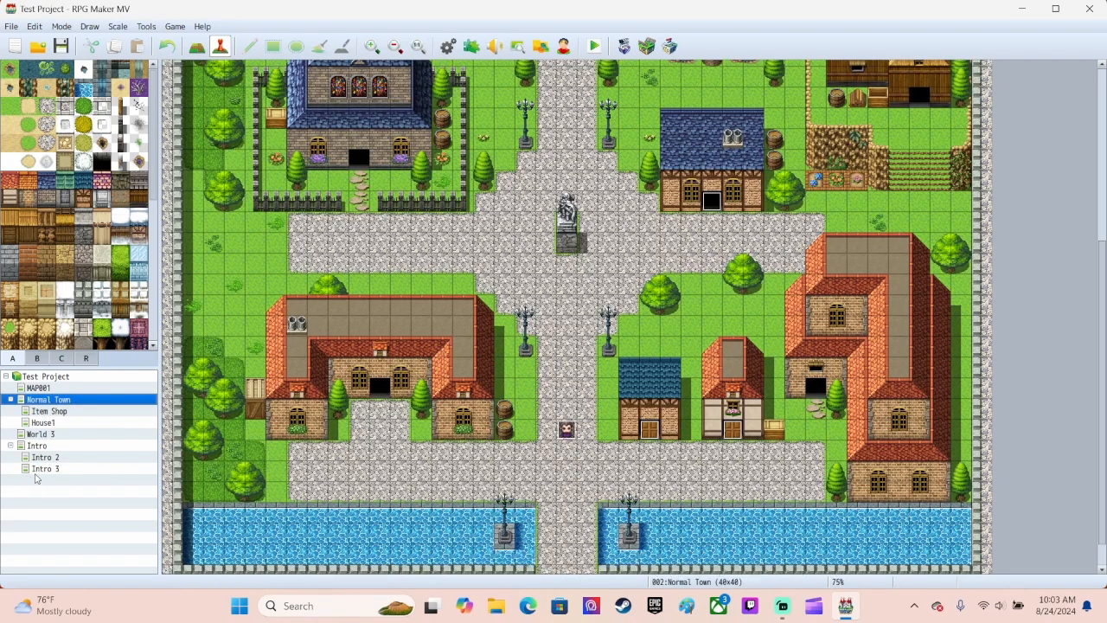
left_click(45, 468)
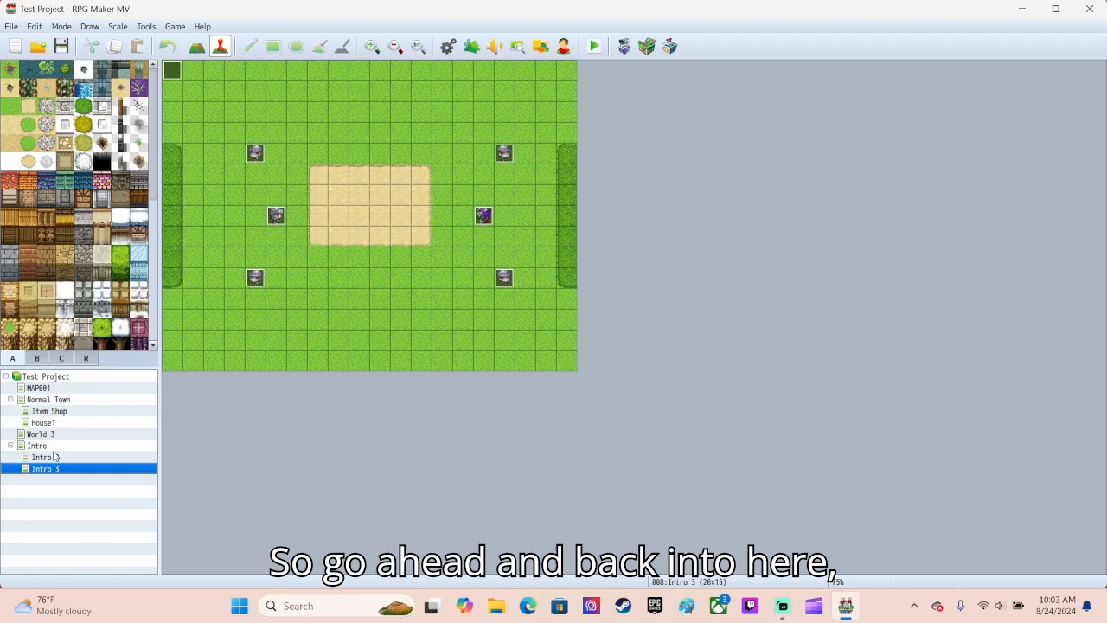
double_click(177, 72)
scroll(630, 435, "down", 2)
scroll(636, 430, "down", 8)
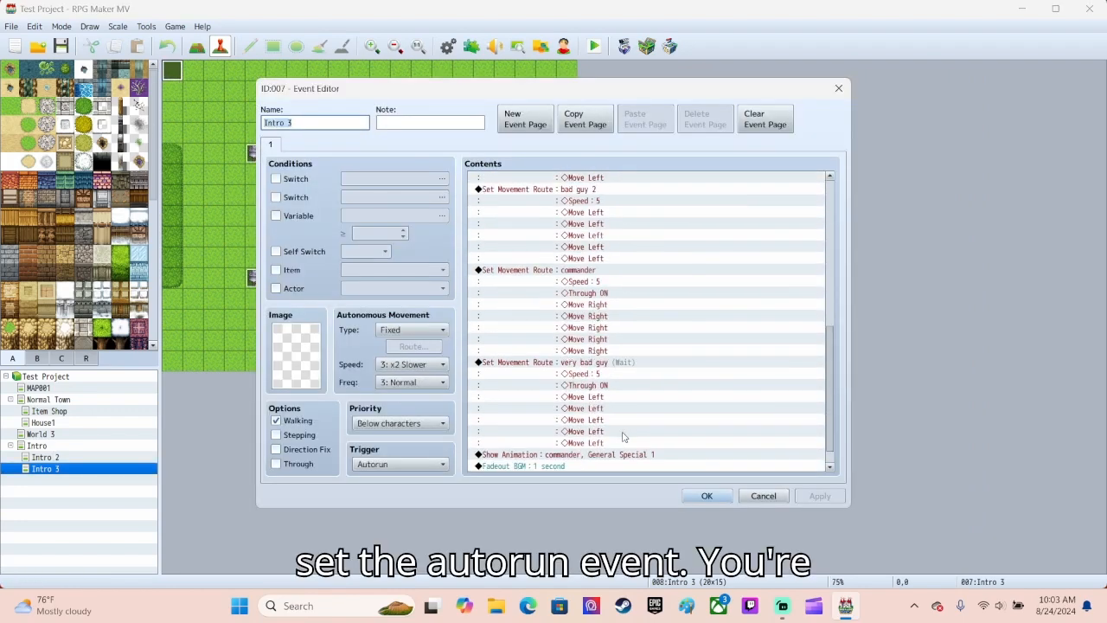
Append a Transfer Player command after Fadeout Screen, sending the player to Normal Town (19,33) with direction Down.
left_click(505, 466)
right_click(506, 467)
left_click(519, 474)
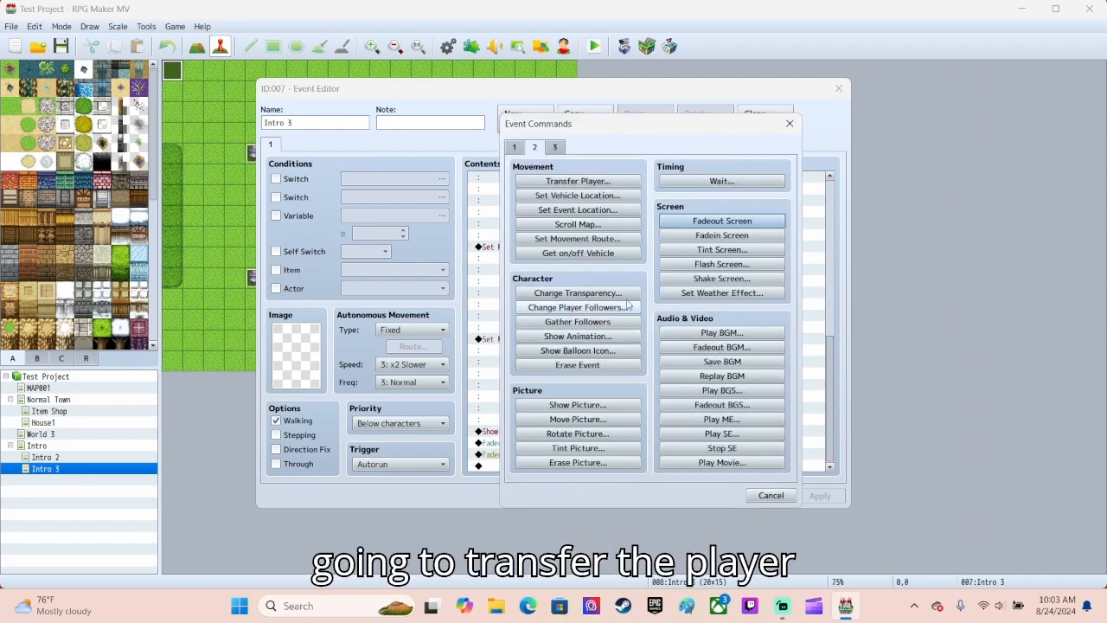
left_click(590, 183)
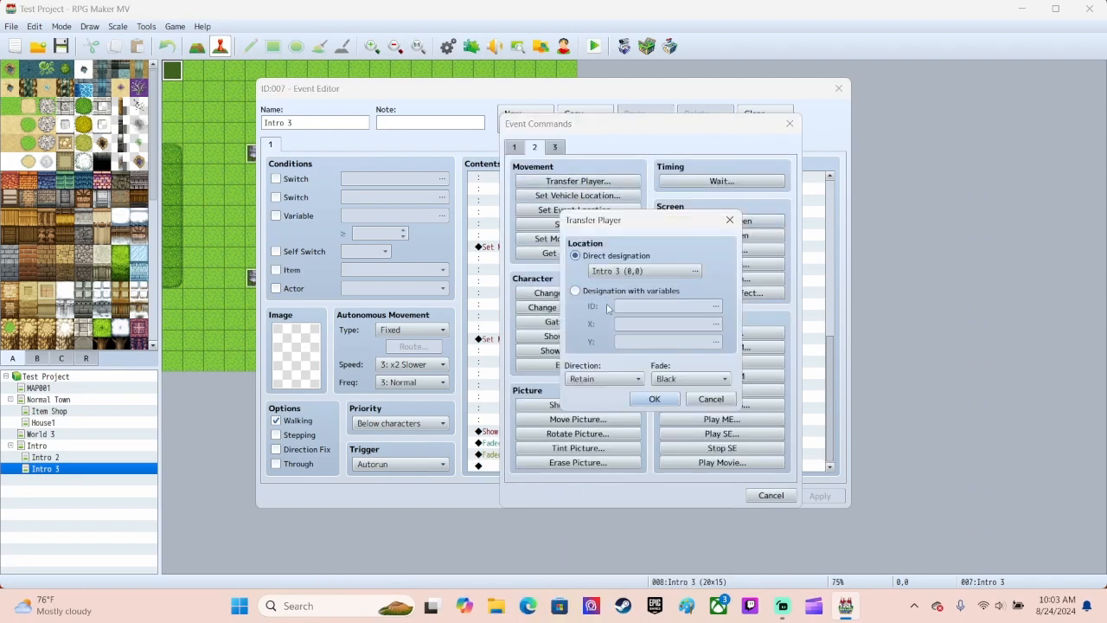
left_click(620, 272)
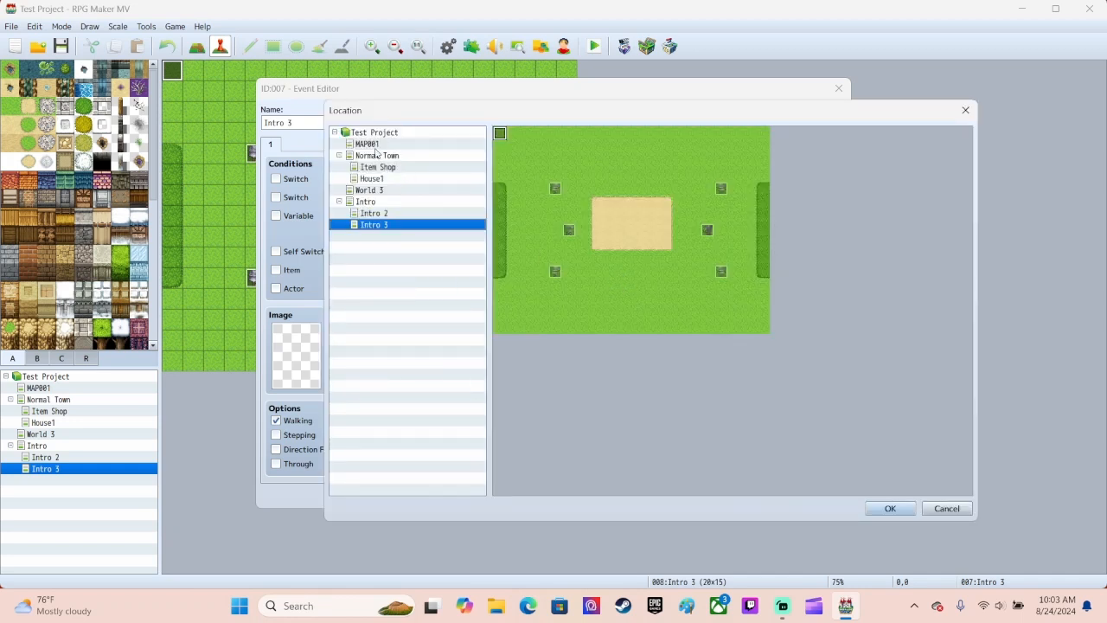
left_click(378, 155)
left_click(687, 411)
left_click(888, 509)
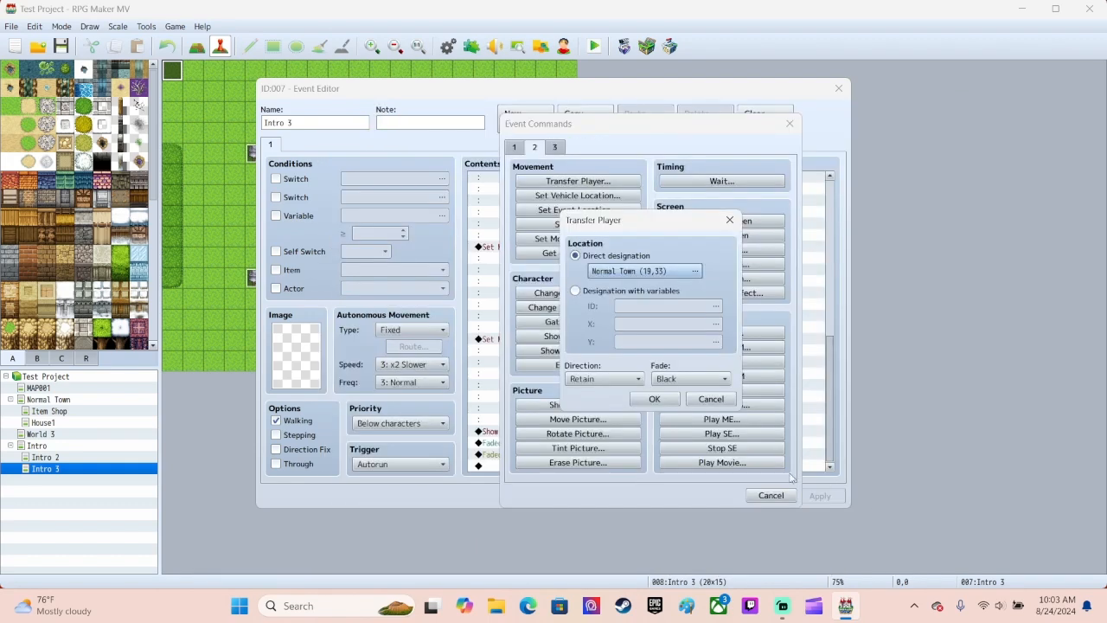
left_click(610, 379)
left_click(597, 403)
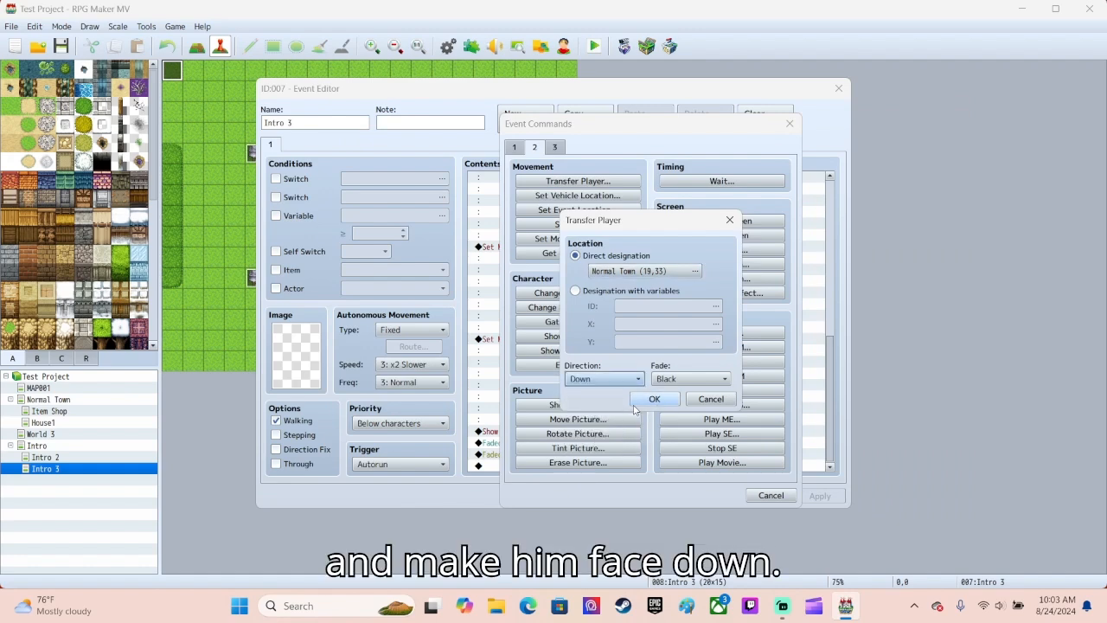
left_click(654, 398)
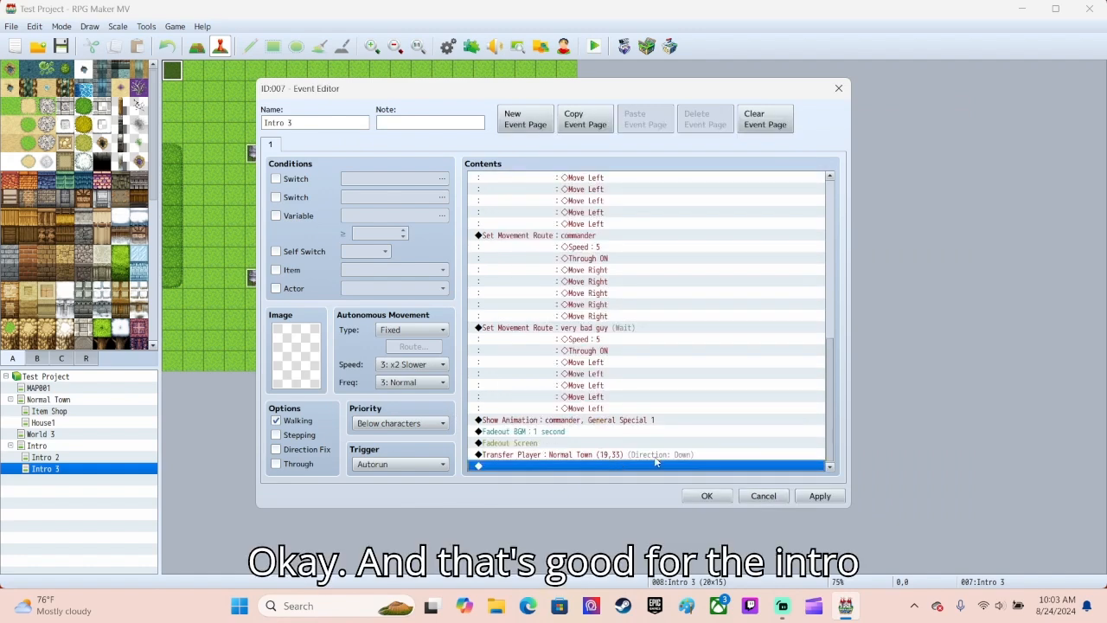
Accept the Intro 3 event and create a new event on the Normal Town map at tile (11,39).
left_click(705, 497)
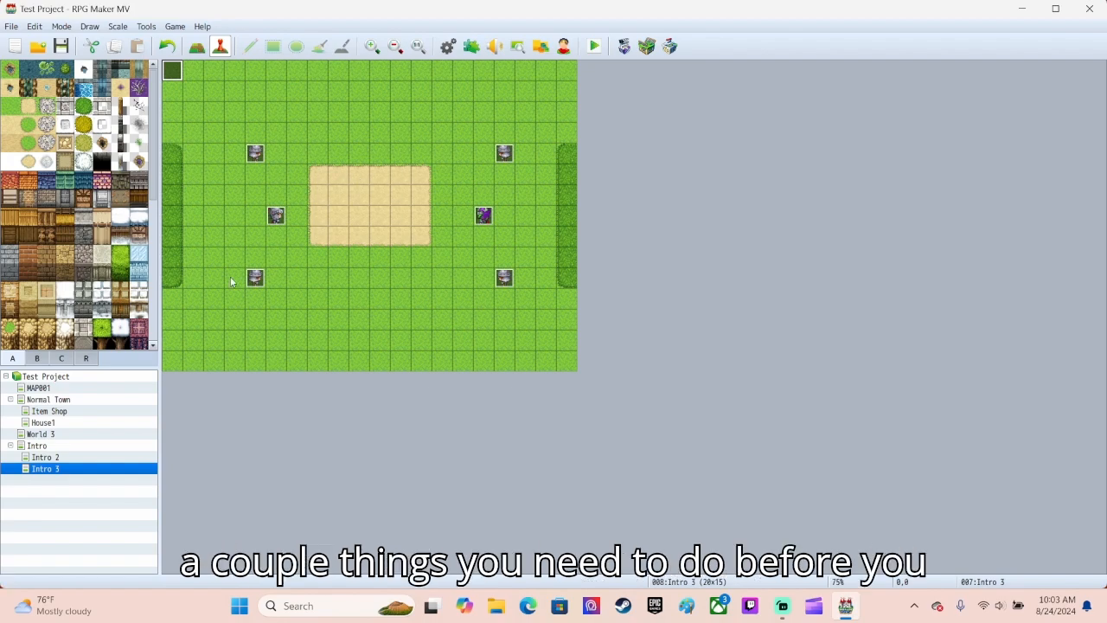
left_click(59, 403)
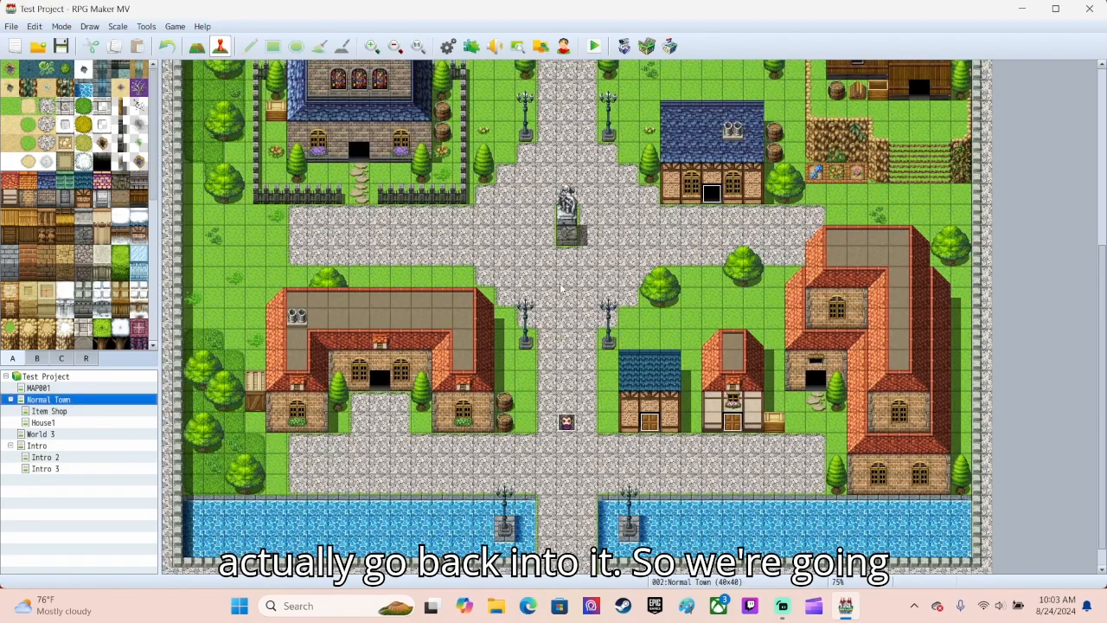
scroll(538, 277, "up", 3)
scroll(535, 311, "down", 3)
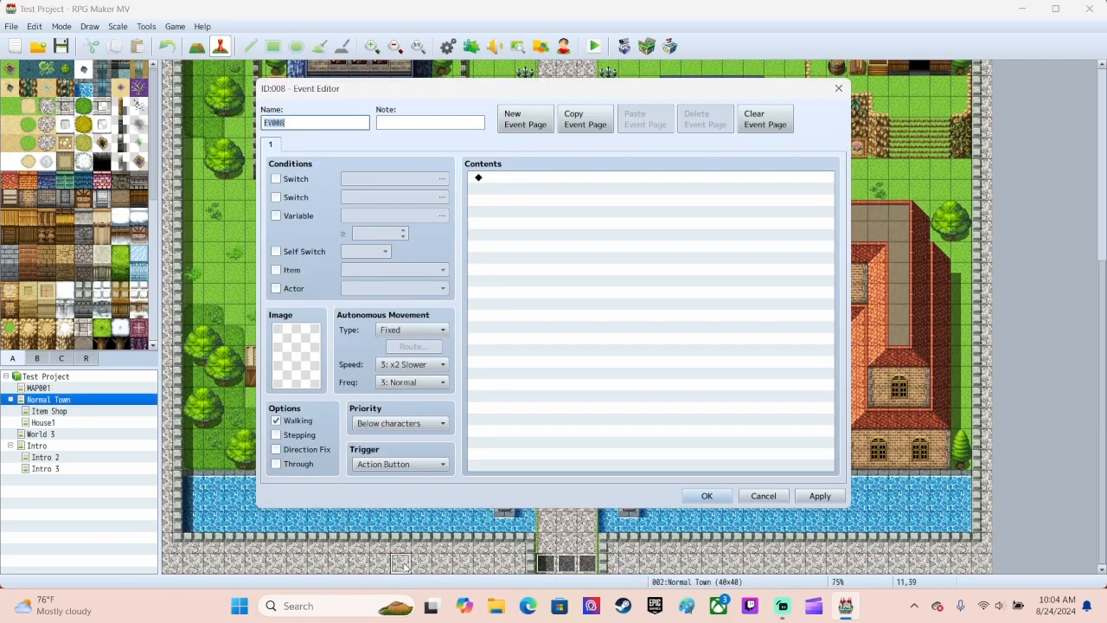
double_click(405, 563)
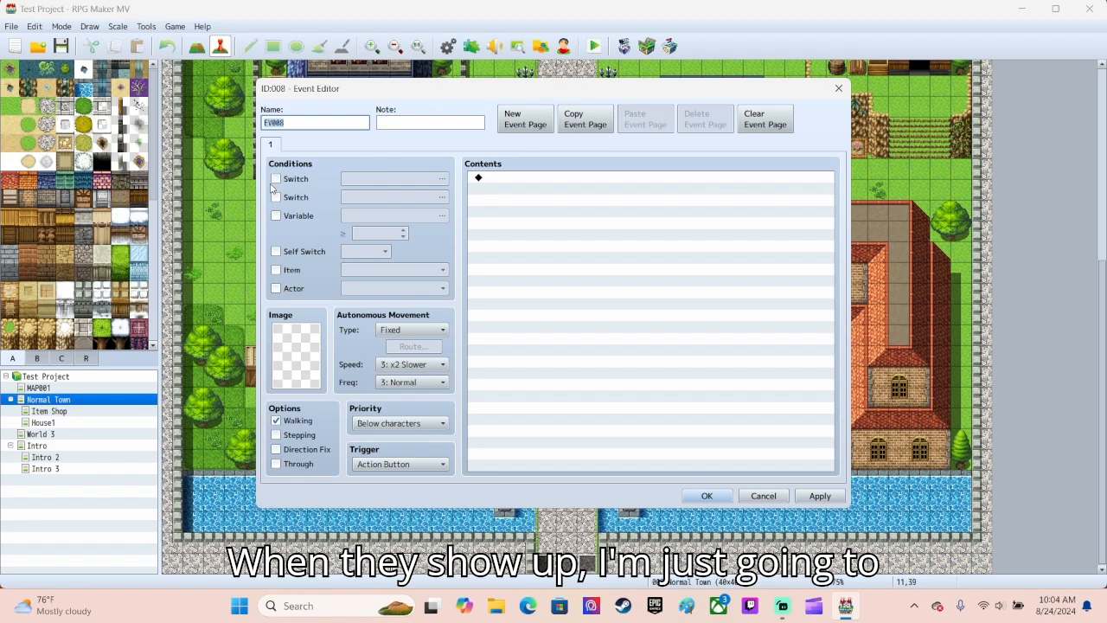
Name the new event Intro 4 and set its trigger to Autorun.
type("Intr")
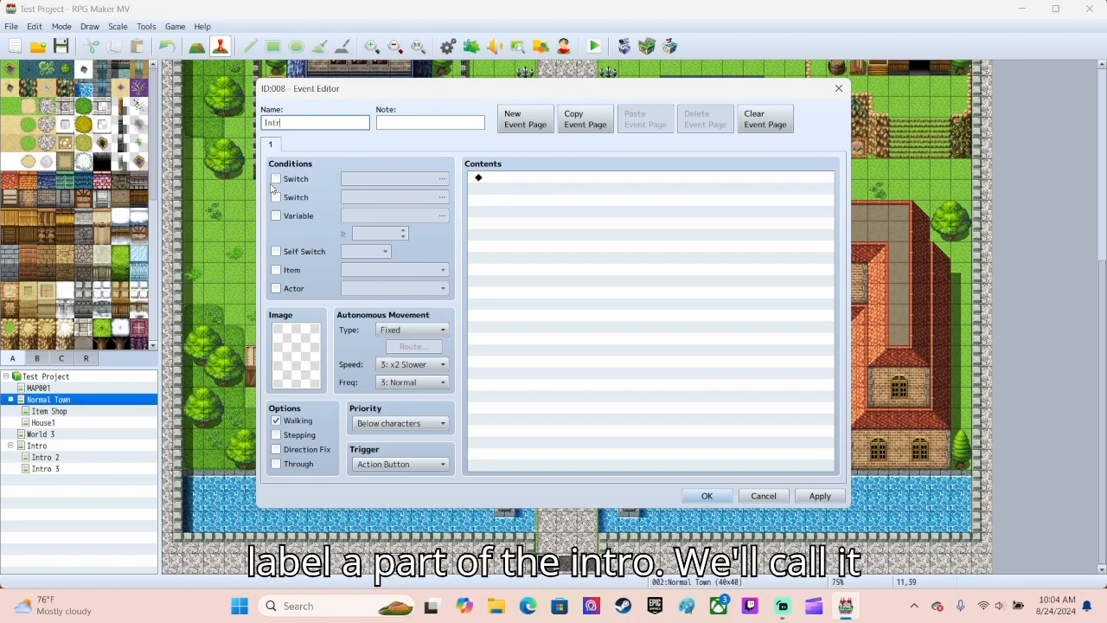
type("o 4")
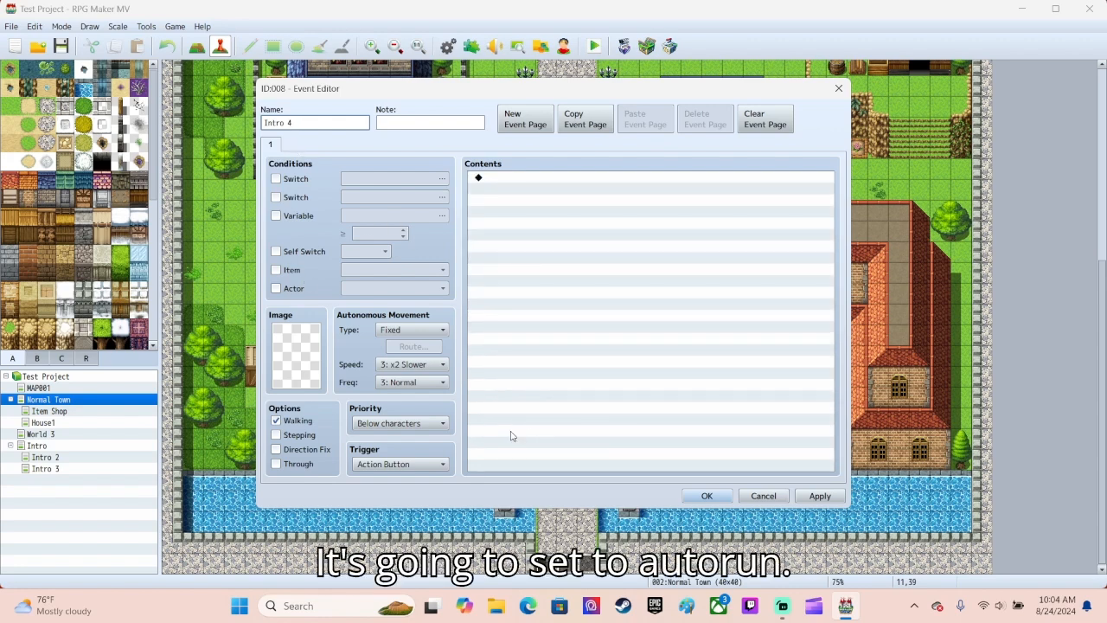
left_click(415, 465)
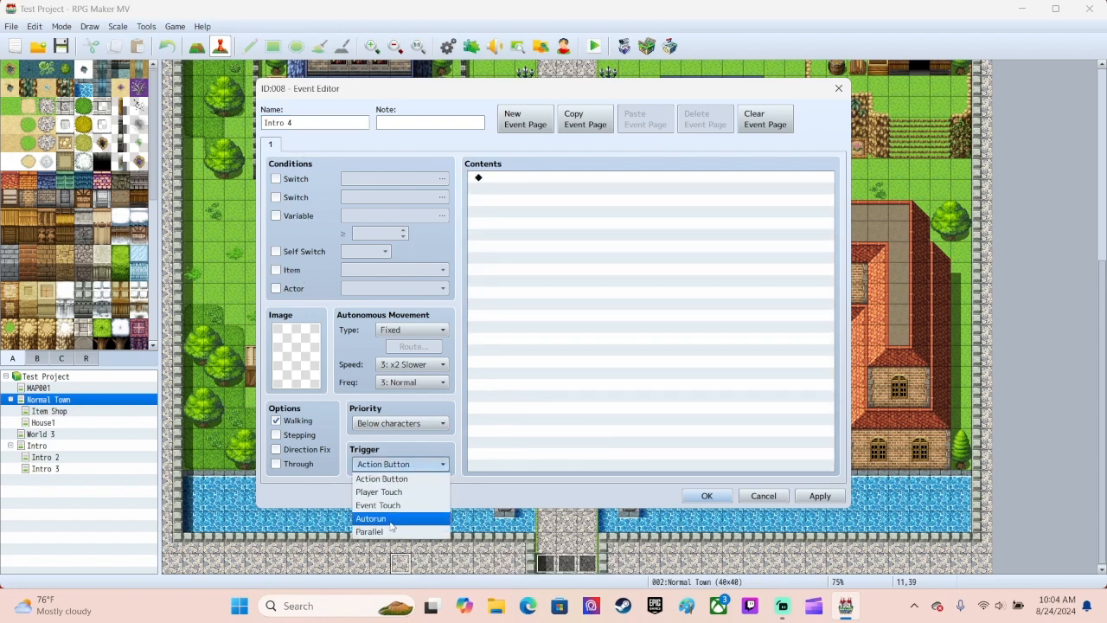
left_click(406, 520)
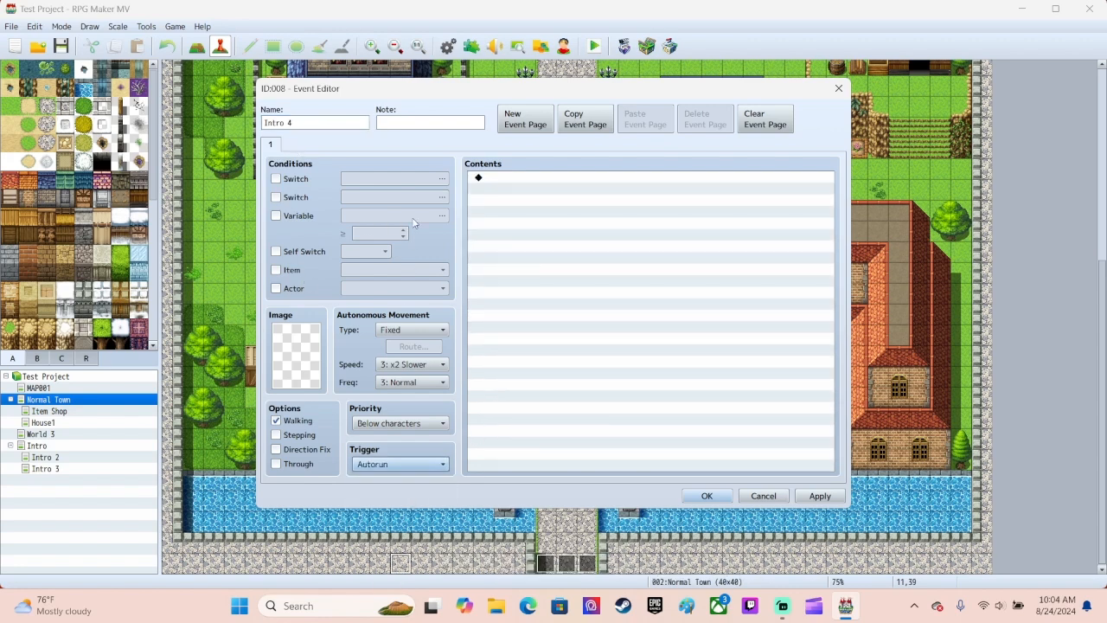
Add a Change Transparency command set to OFF as the first command of the Intro 4 event.
double_click(509, 177)
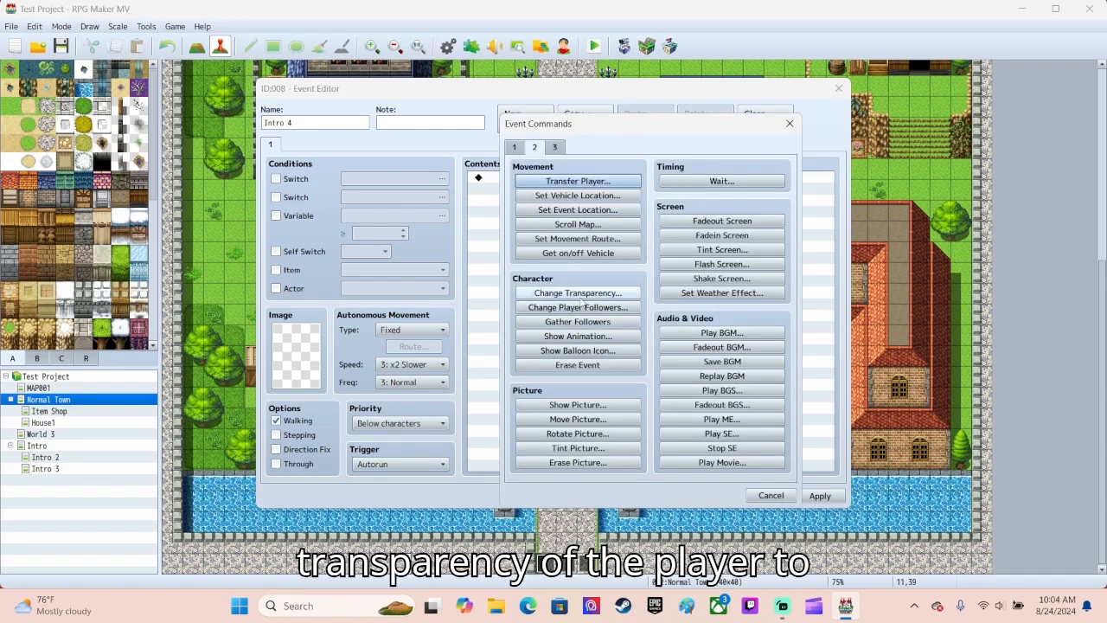
left_click(582, 294)
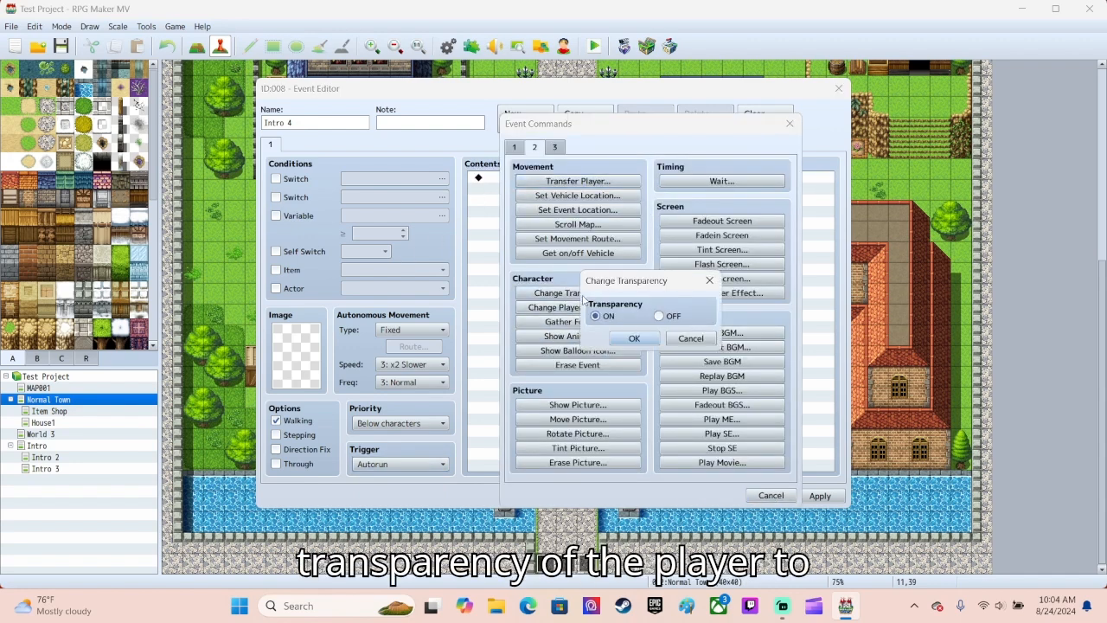
left_click(674, 316)
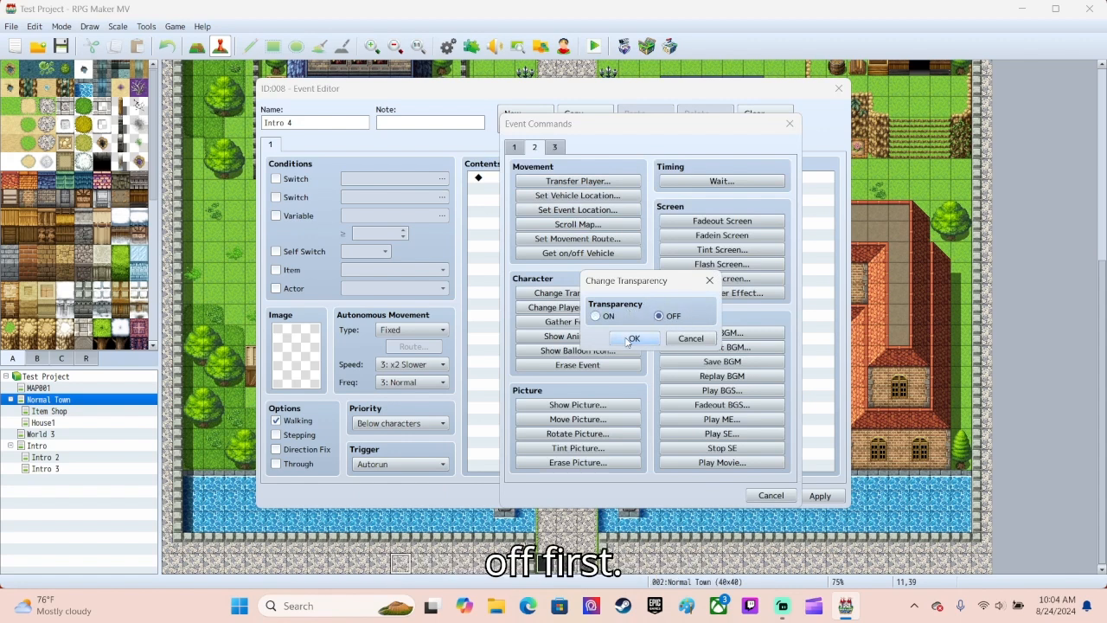
left_click(631, 339)
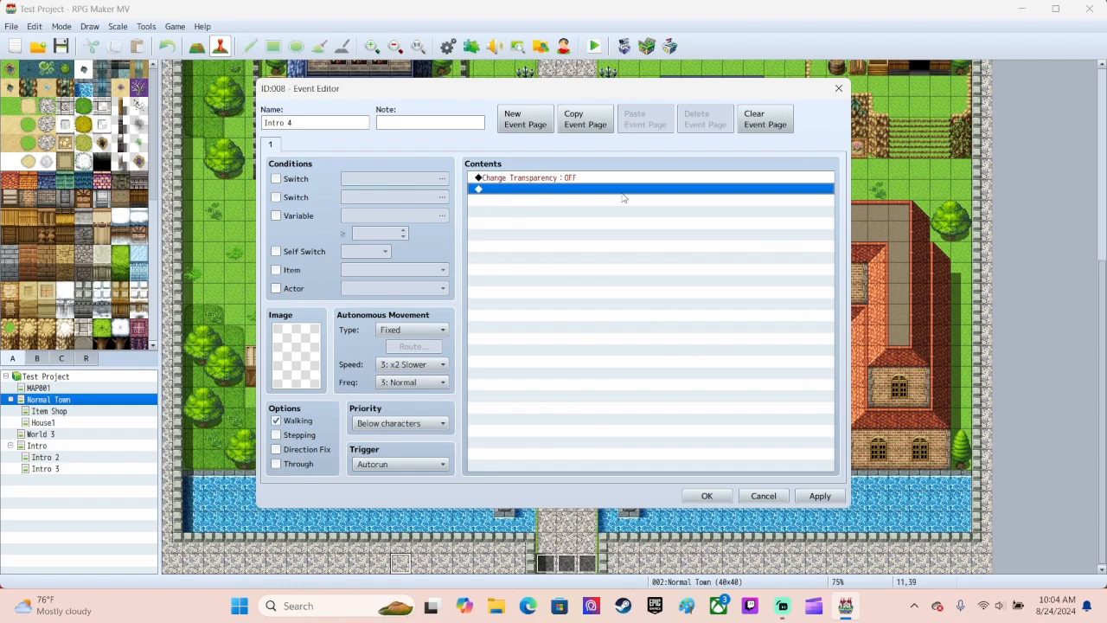
Append a Fadein Screen command after Change Transparency in the Intro 4 event.
right_click(575, 189)
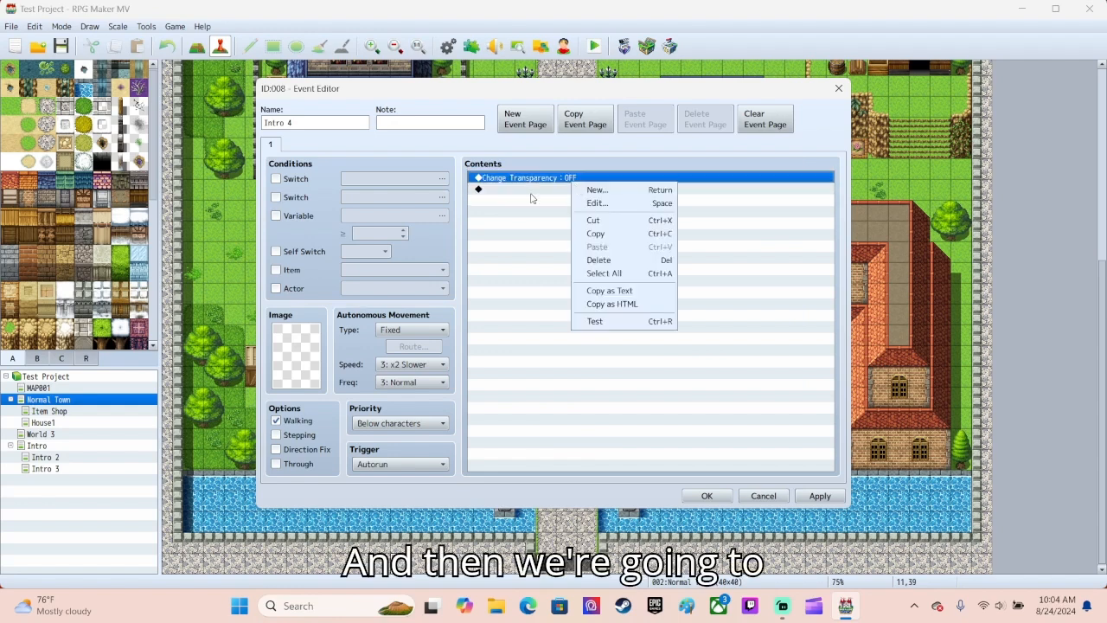
left_click(534, 198)
right_click(533, 196)
left_click(571, 205)
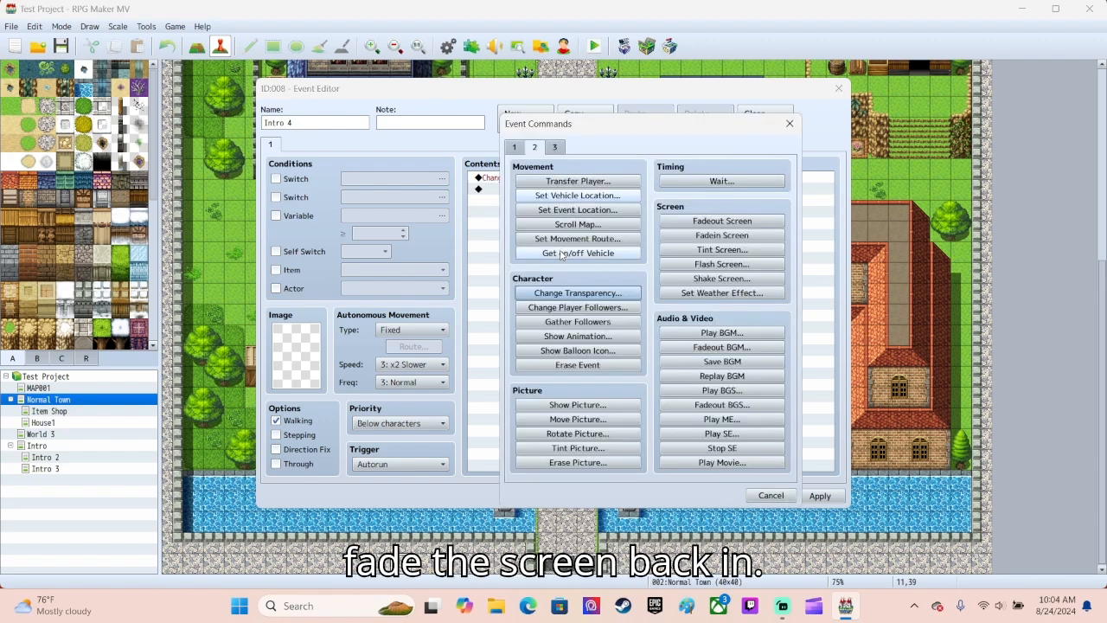
left_click(715, 238)
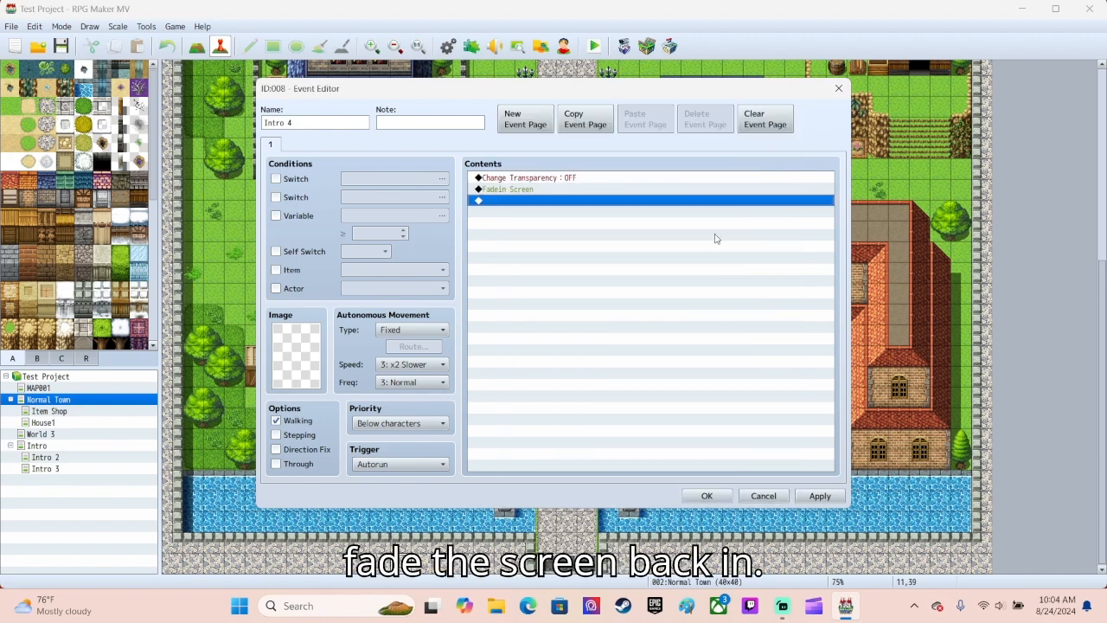
Append a Control Self Switch command that turns self switch A ON after Fadein Screen.
right_click(517, 203)
left_click(524, 206)
left_click(524, 153)
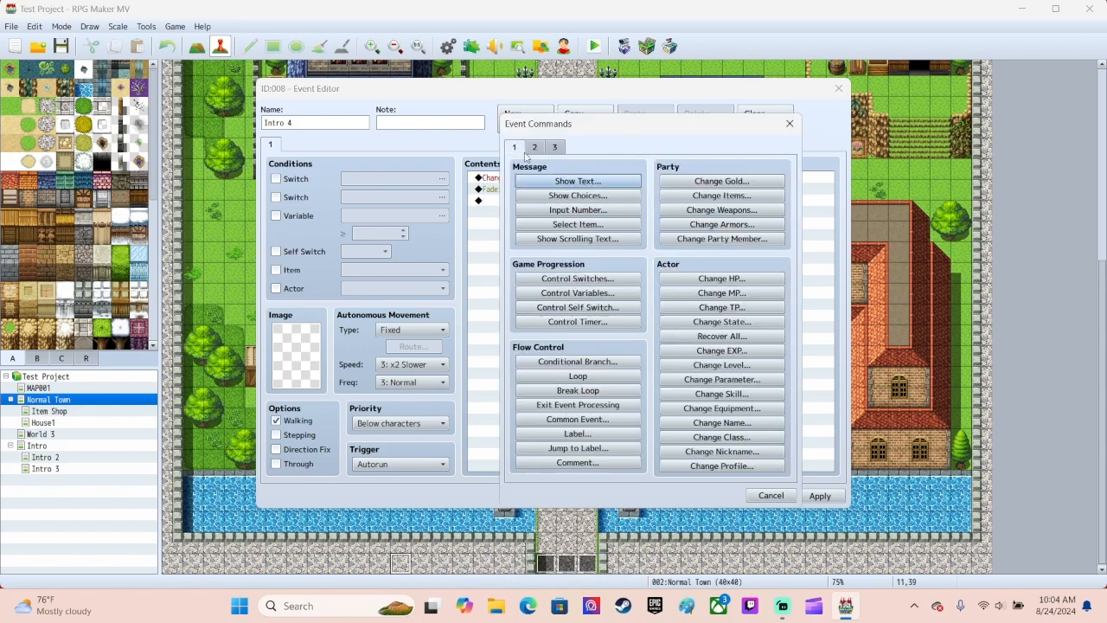
left_click(572, 308)
left_click(638, 361)
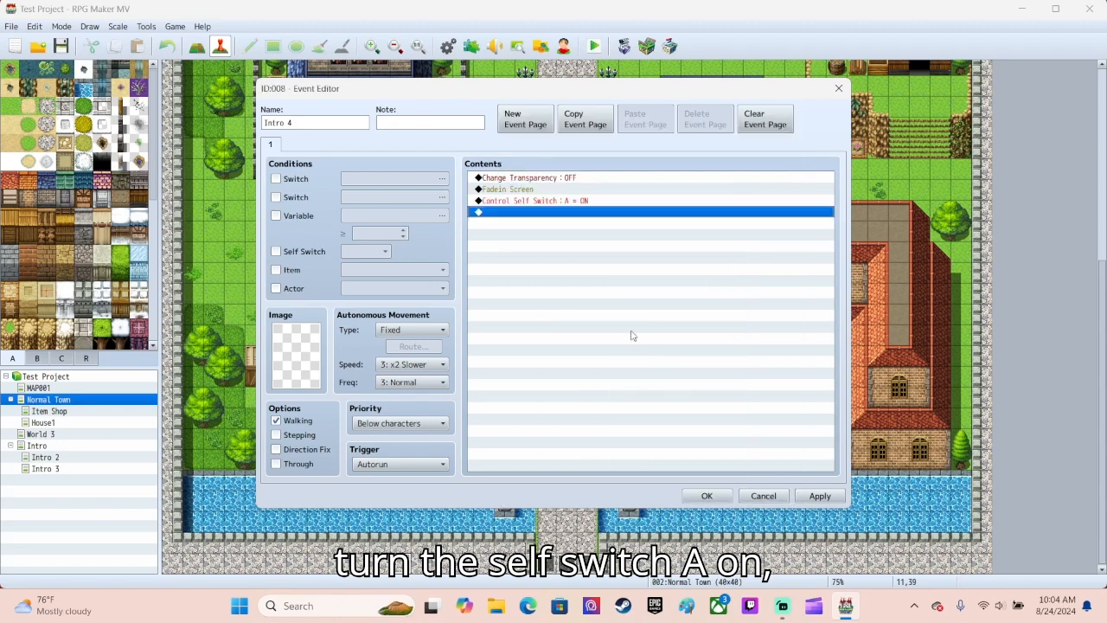
Add an empty second event page conditioned on Self Switch A and accept the Intro 4 event.
left_click(524, 121)
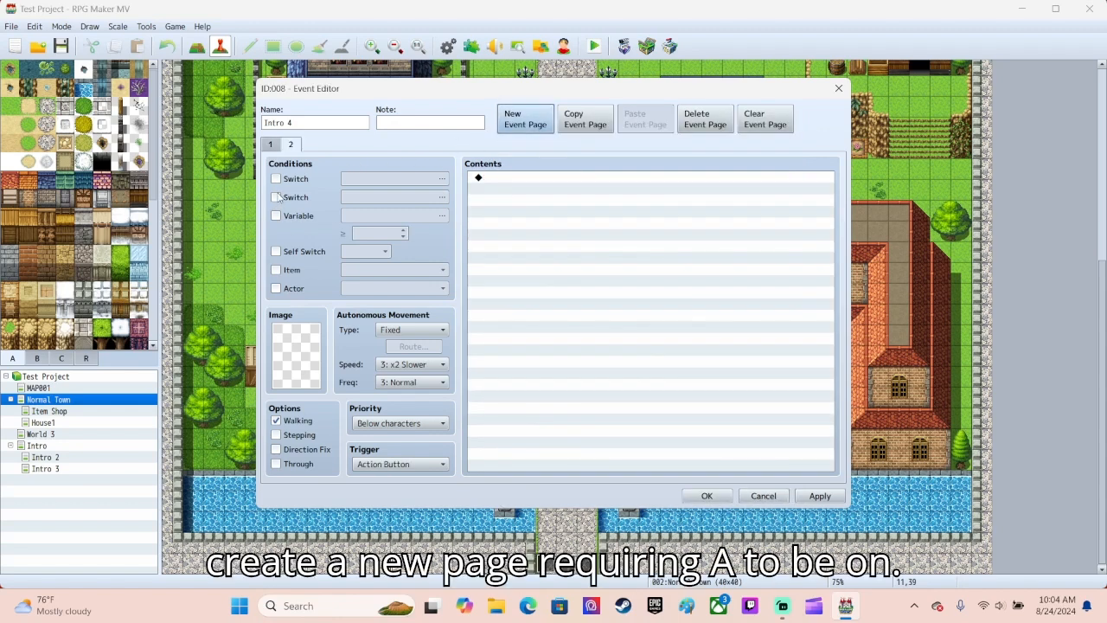
left_click(276, 215)
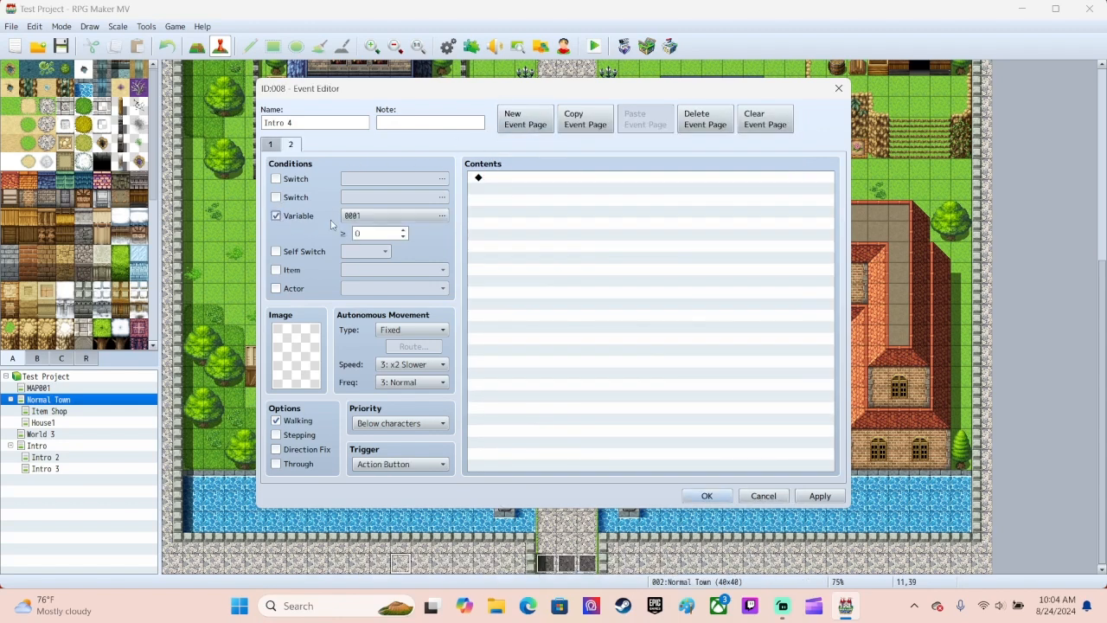
left_click(276, 252)
left_click(276, 216)
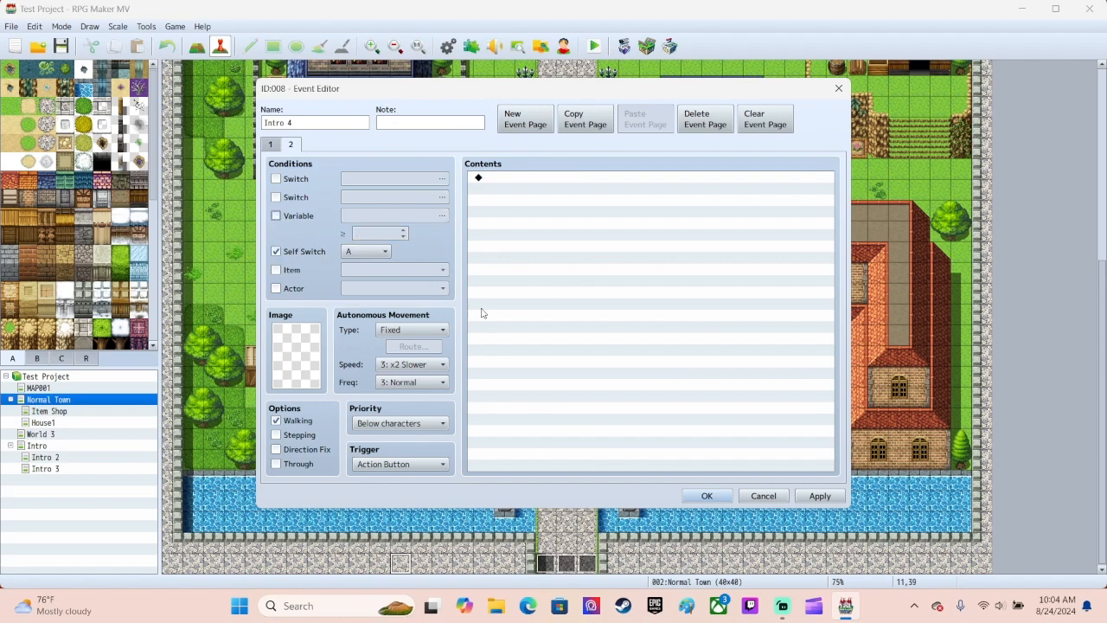
left_click(692, 499)
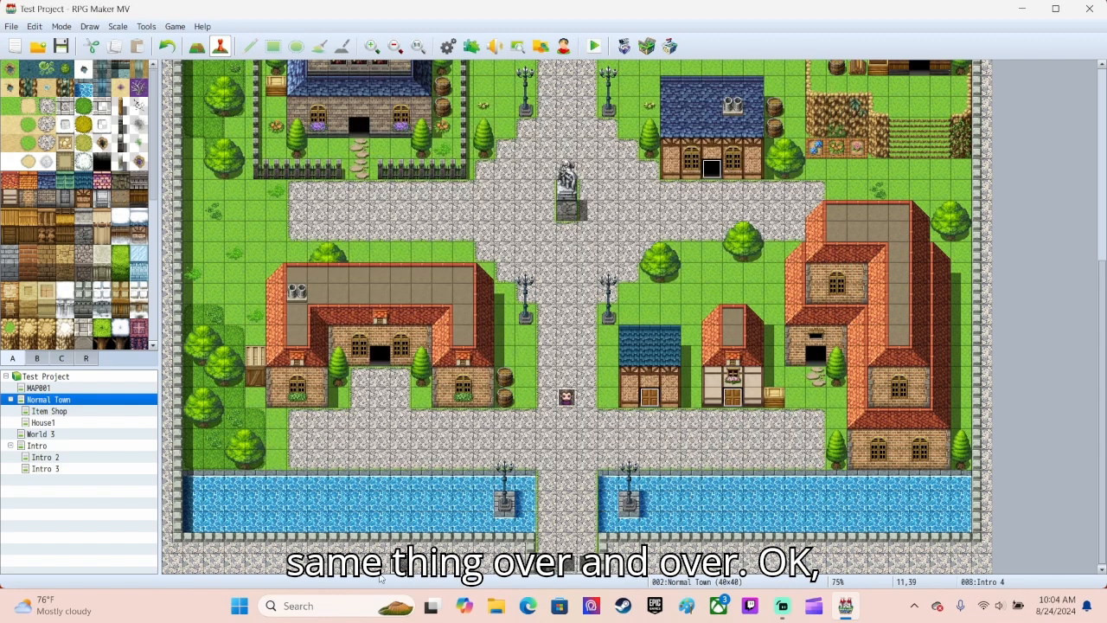
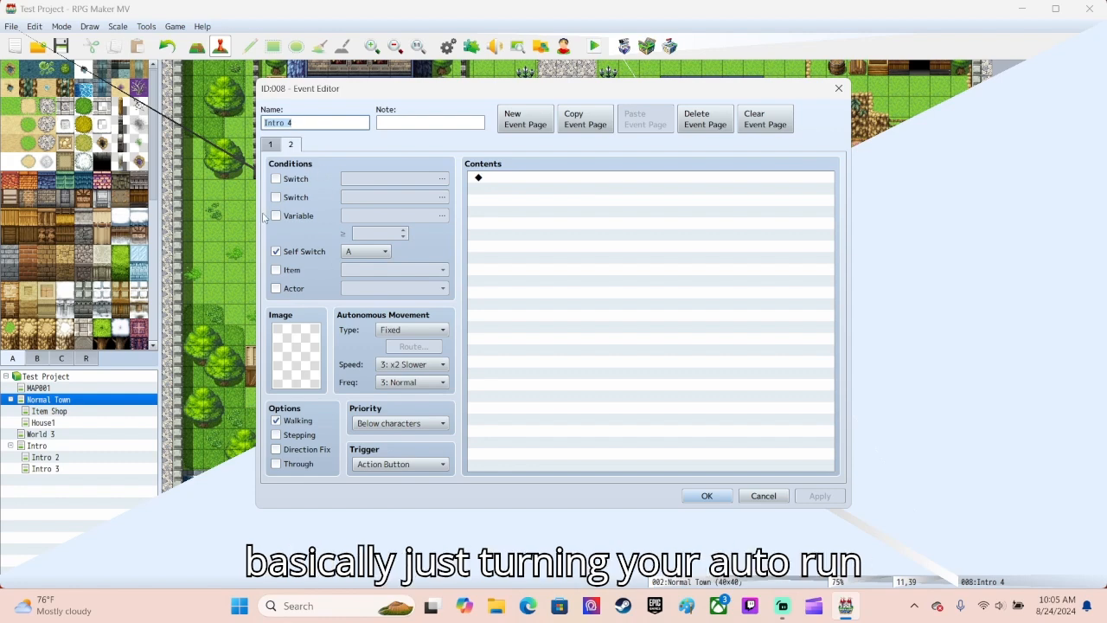
Review the commands on page 1 and the self switch condition on page 2 of Intro 4, and close the event.
left_click(270, 144)
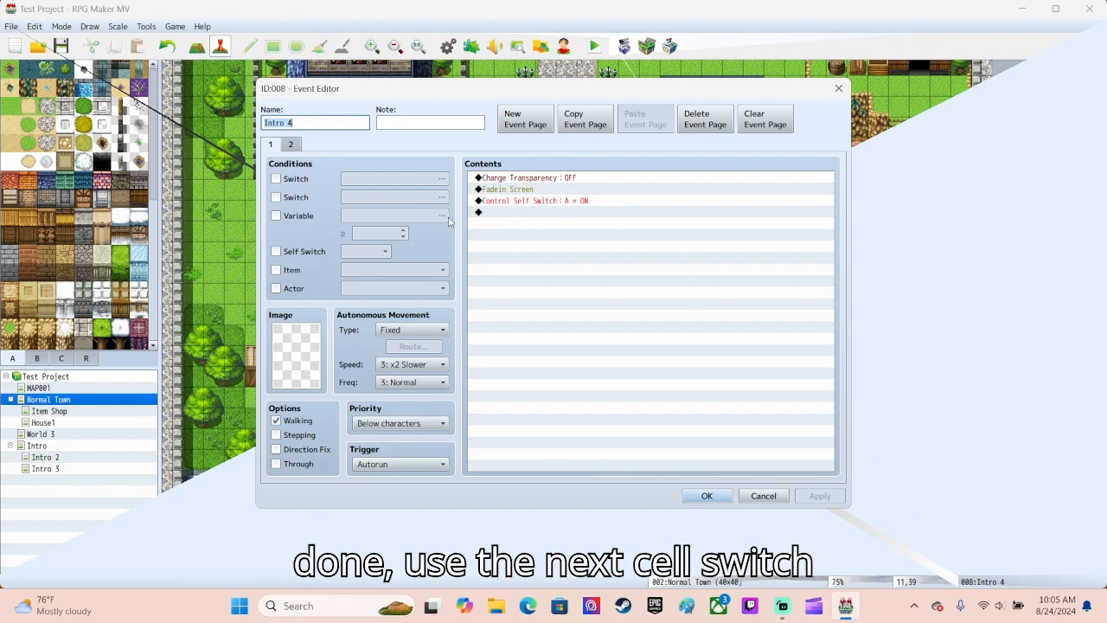
left_click(292, 144)
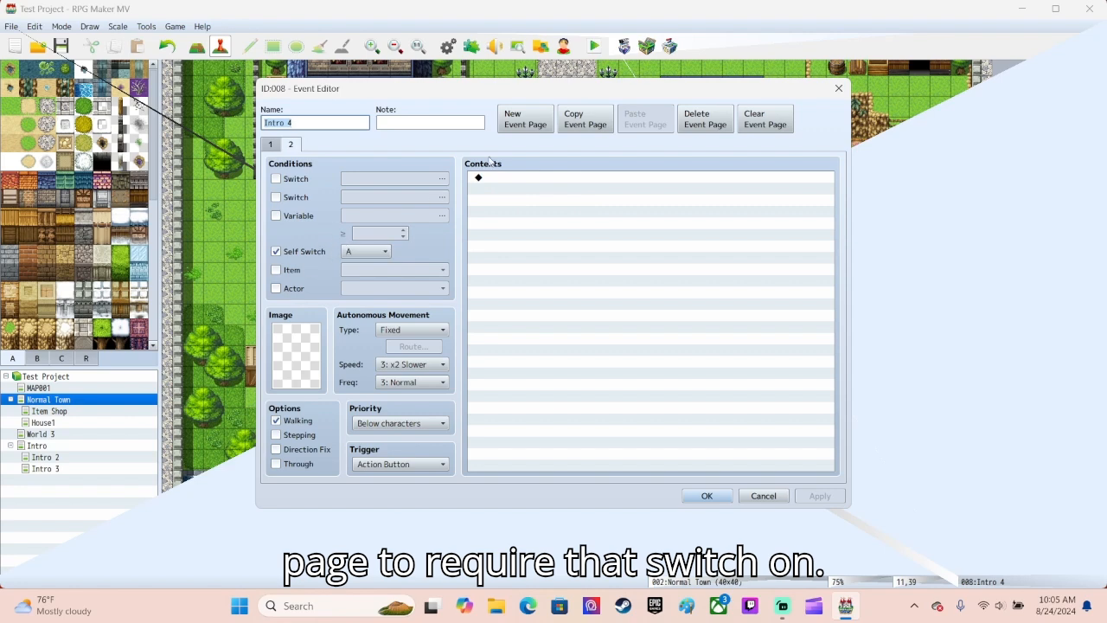
left_click(703, 497)
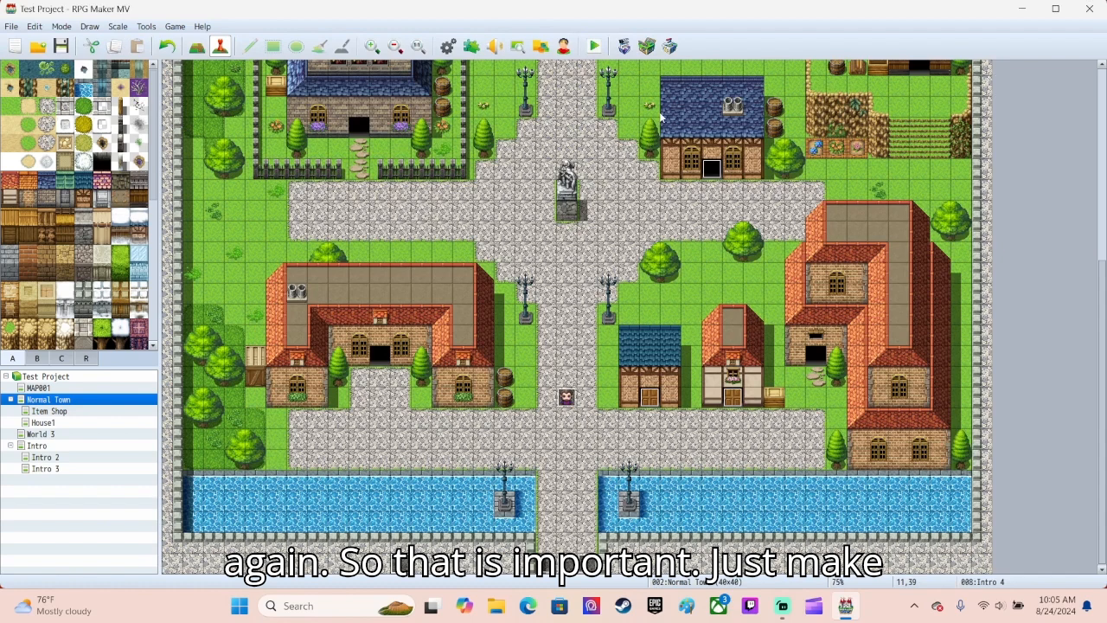
Playtest the game and advance through all intro dialogue, from the opening text to the transfer into Normal Town.
left_click(595, 46)
left_click(511, 325)
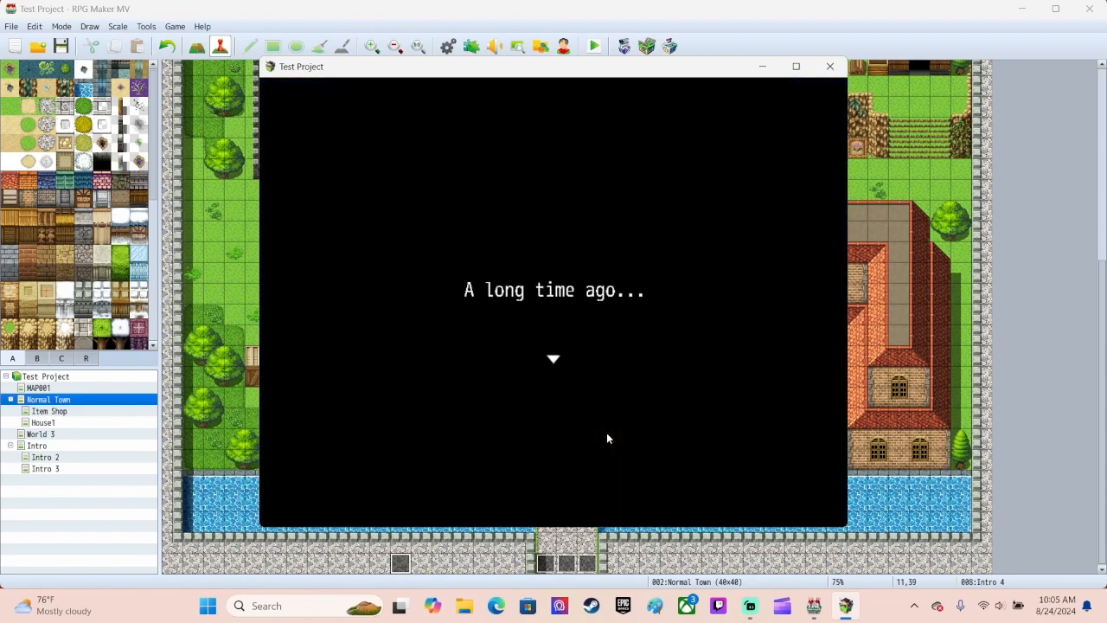
key("Return")
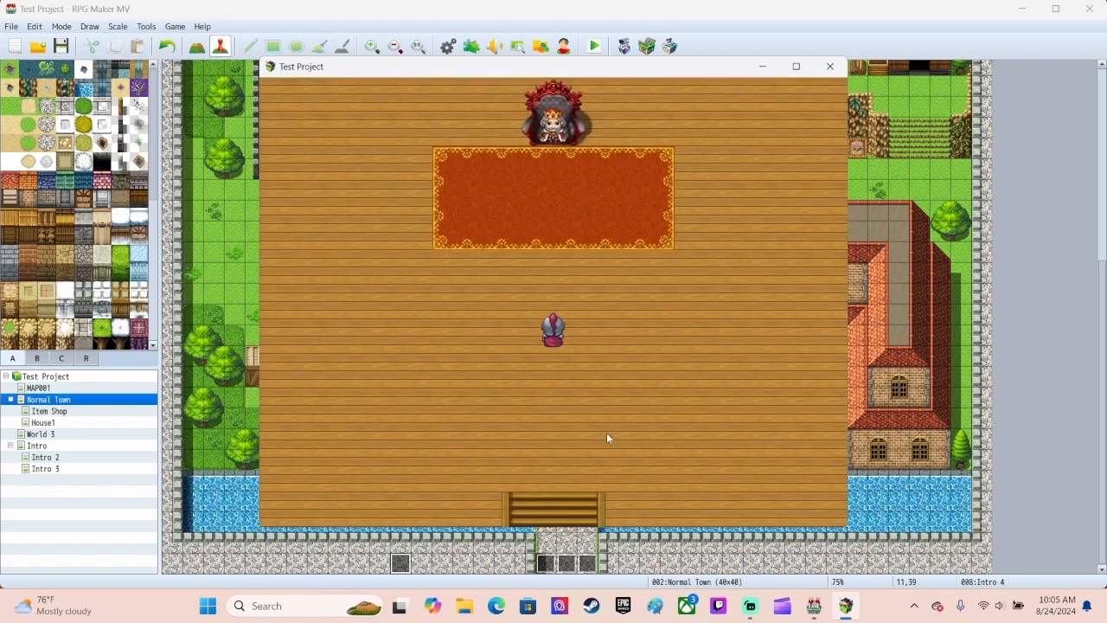
key("Return")
key("Return")
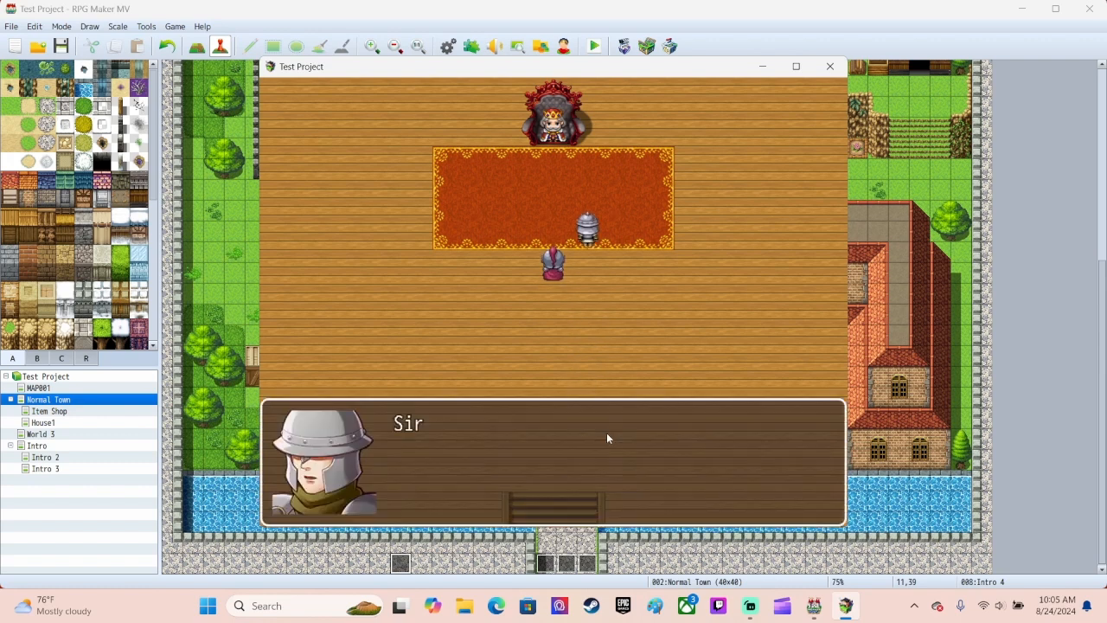
key("Return")
key("Return")
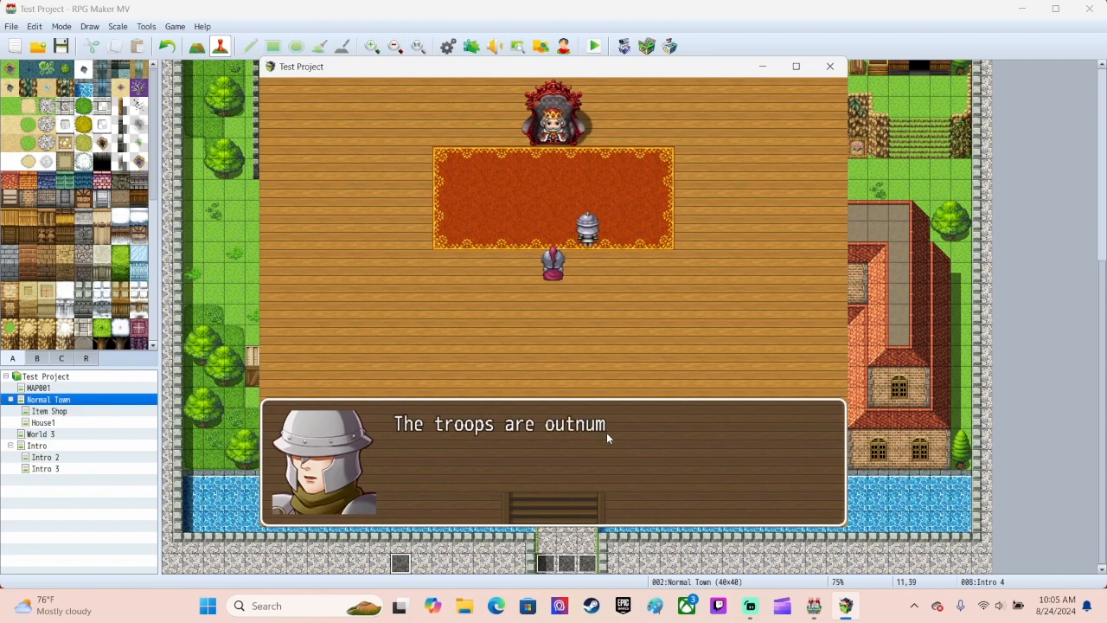
key("Return")
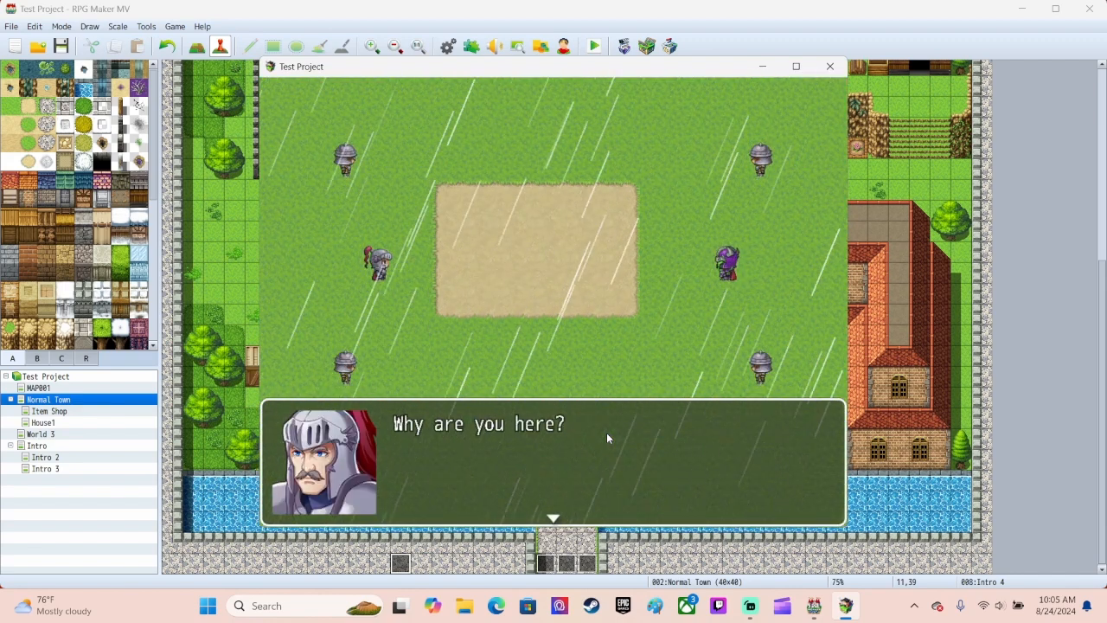
key("Return")
key("Return")
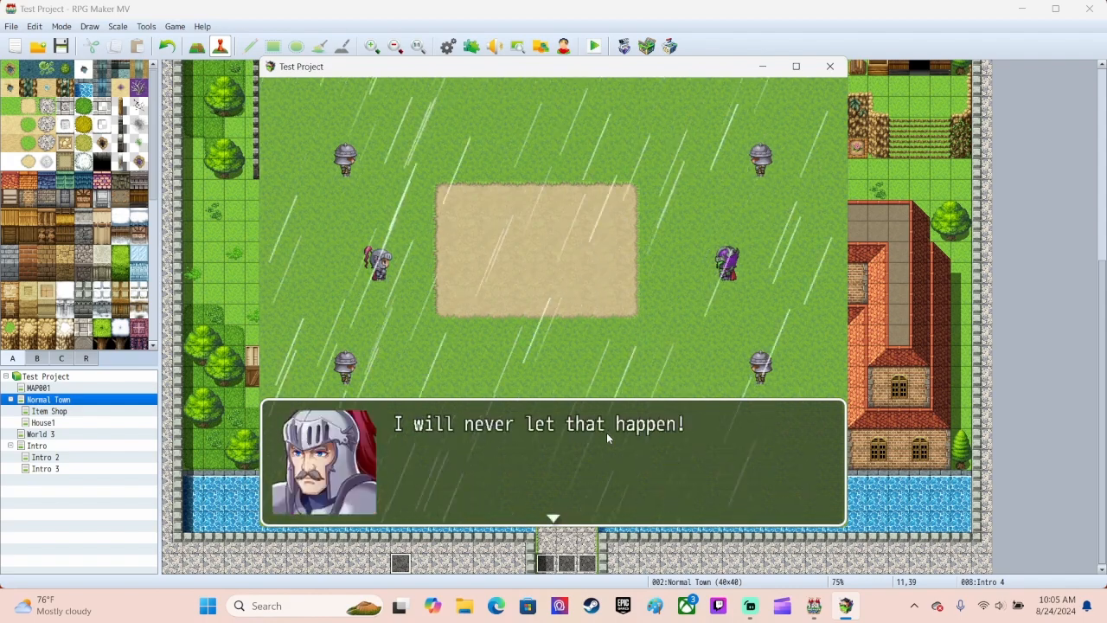
key("Return")
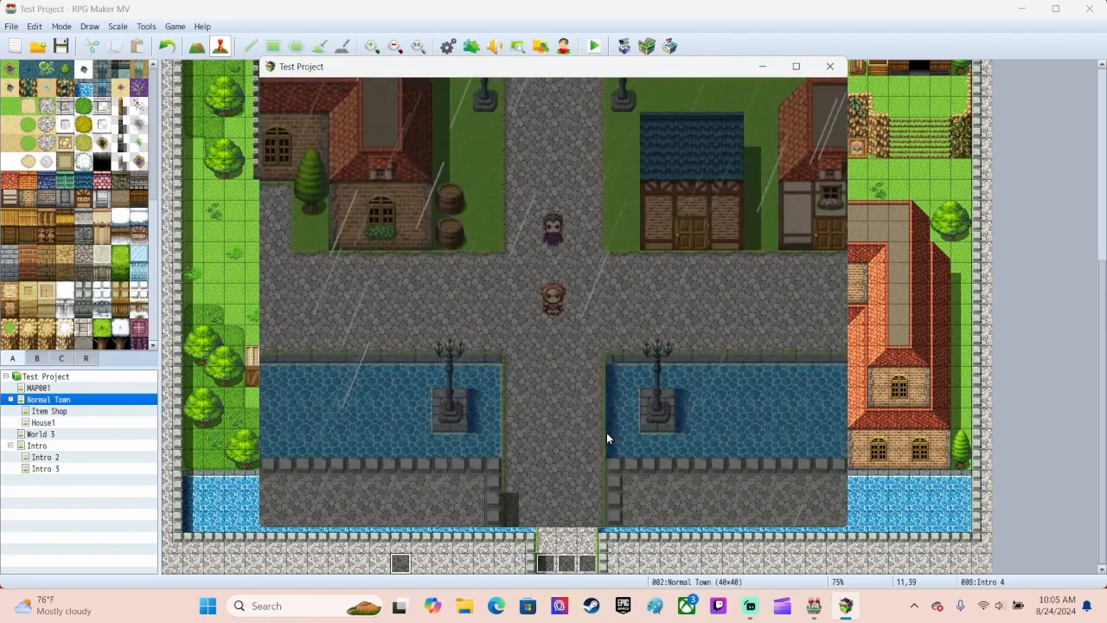
Walk the player down in Normal Town, check that the party menu opens, and end the playtest.
key("Down")
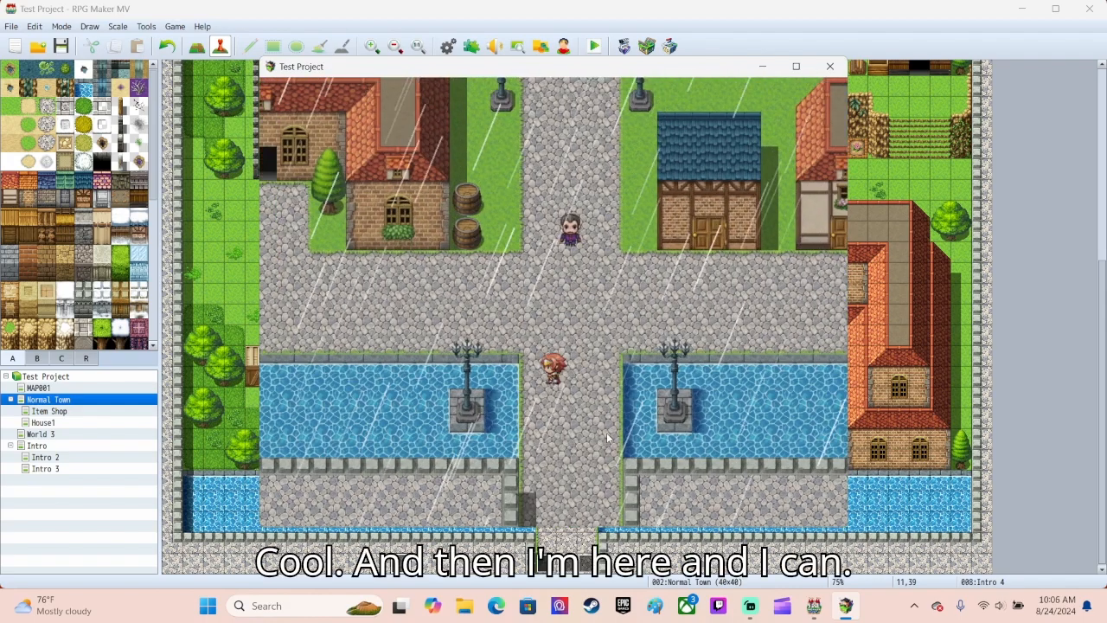
key("Escape")
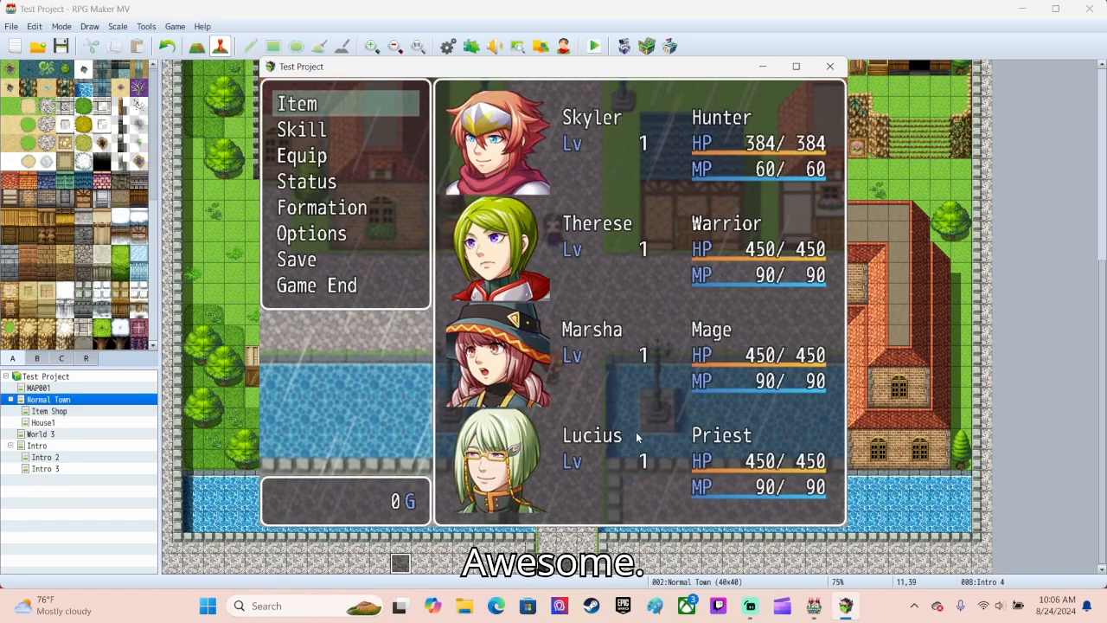
key("Escape")
left_click(837, 71)
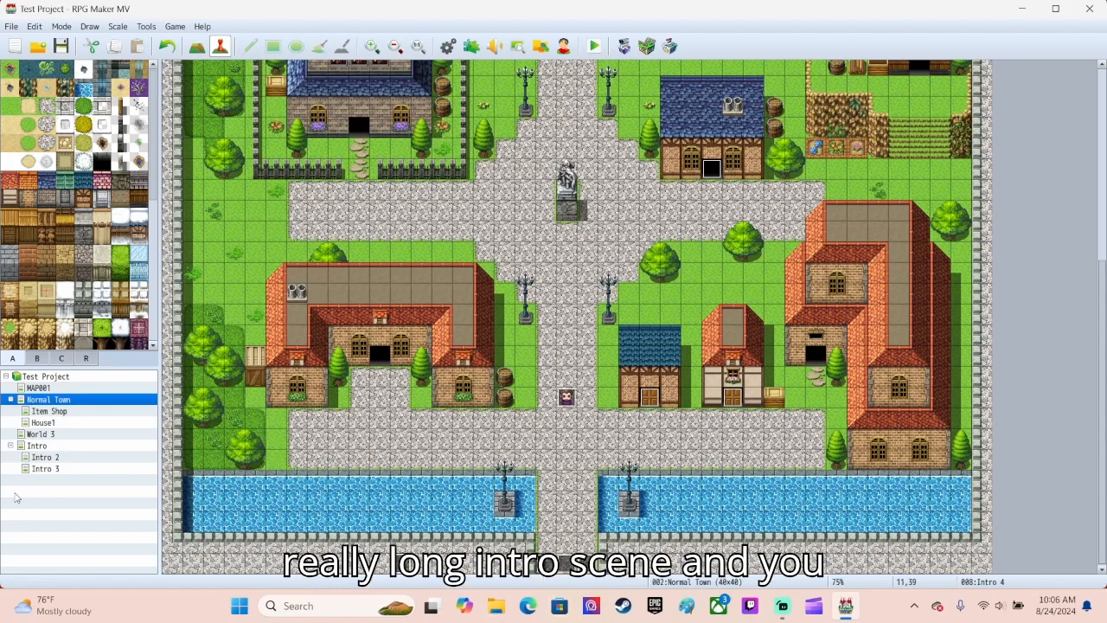
On the Intro map, create an event named "bypass intro" just right of the Intro scene event, with the Autorun trigger.
left_click(37, 446)
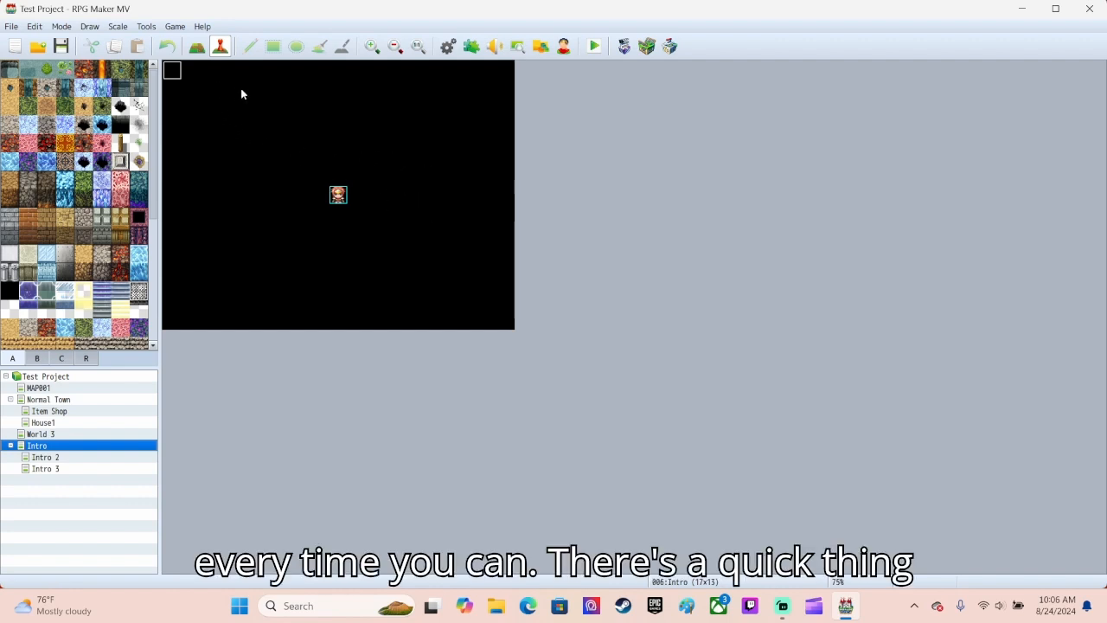
double_click(194, 71)
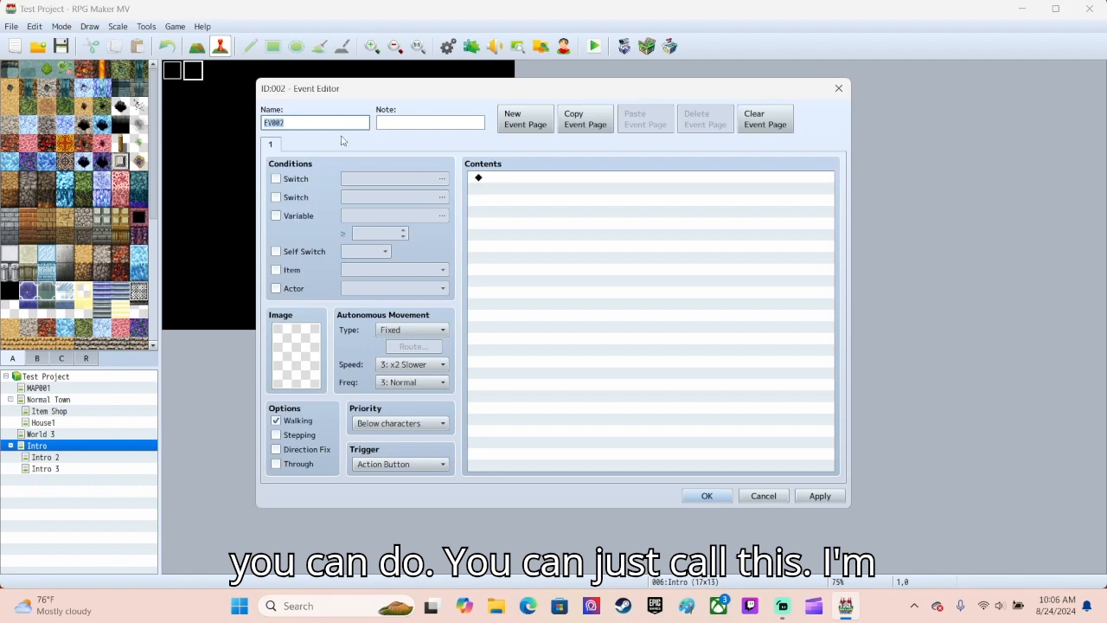
type("by")
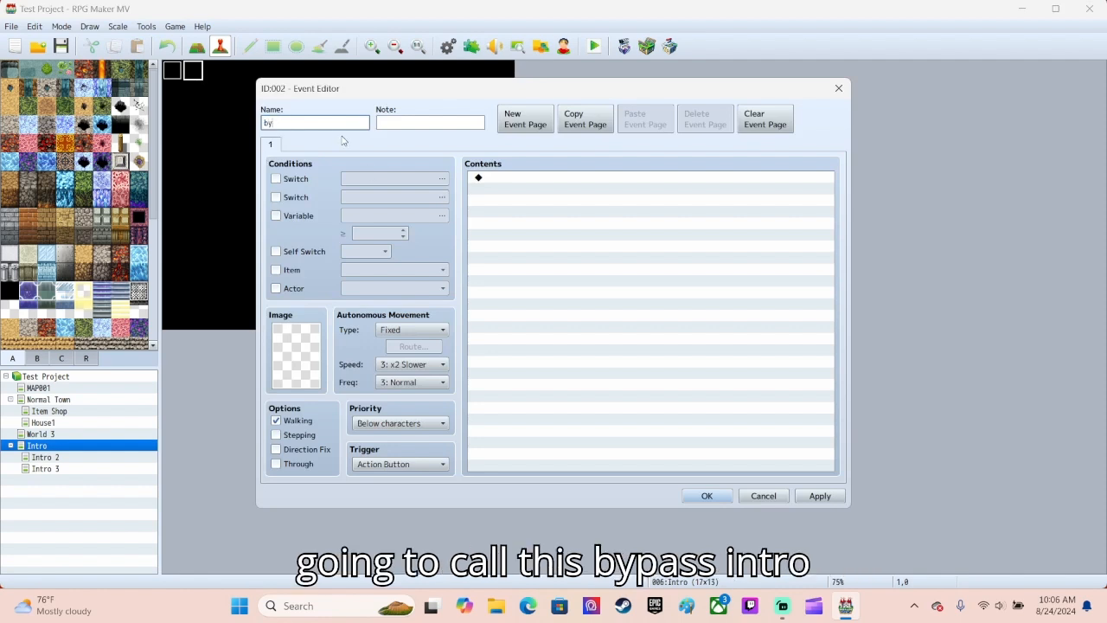
type("pass intro")
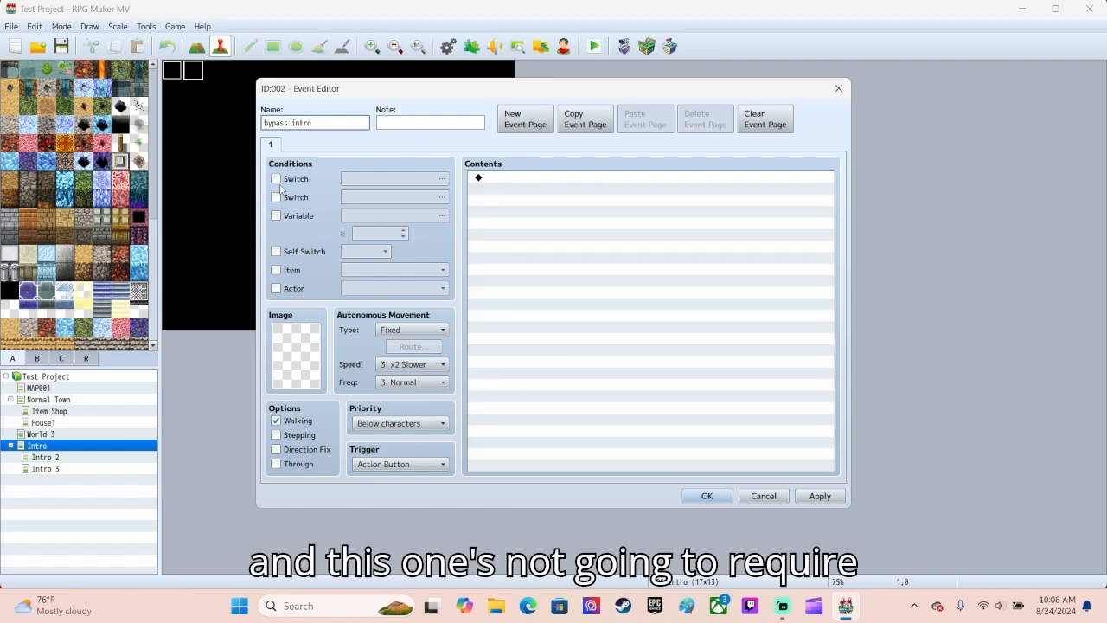
left_click(374, 467)
left_click(372, 519)
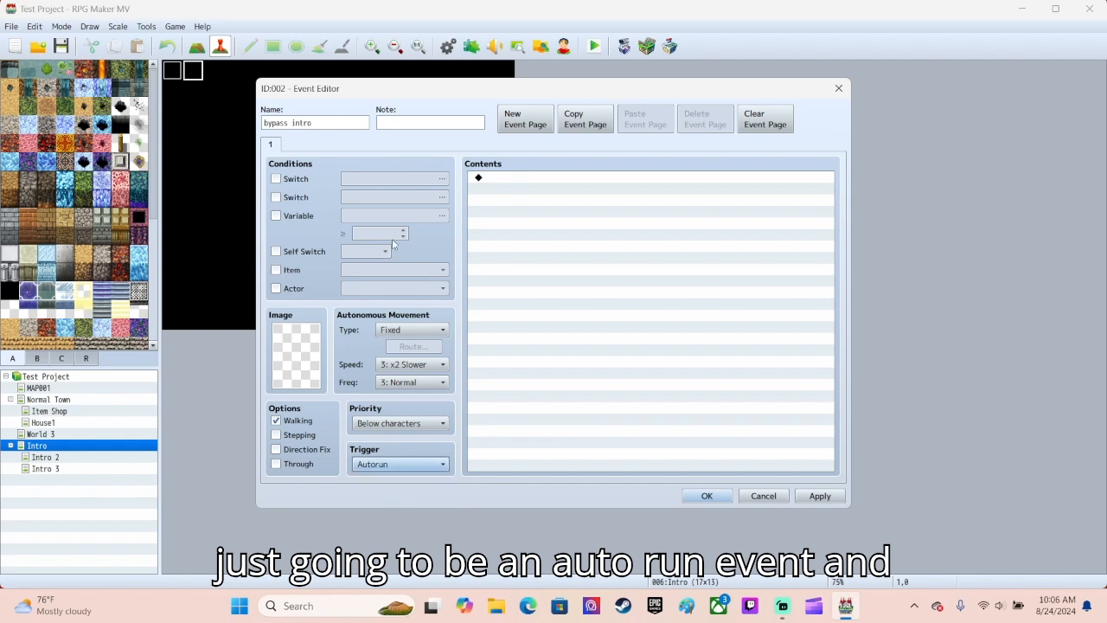
Add a Transfer Player command to Normal Town (19,33) in the bypass intro event and accept the event.
double_click(515, 179)
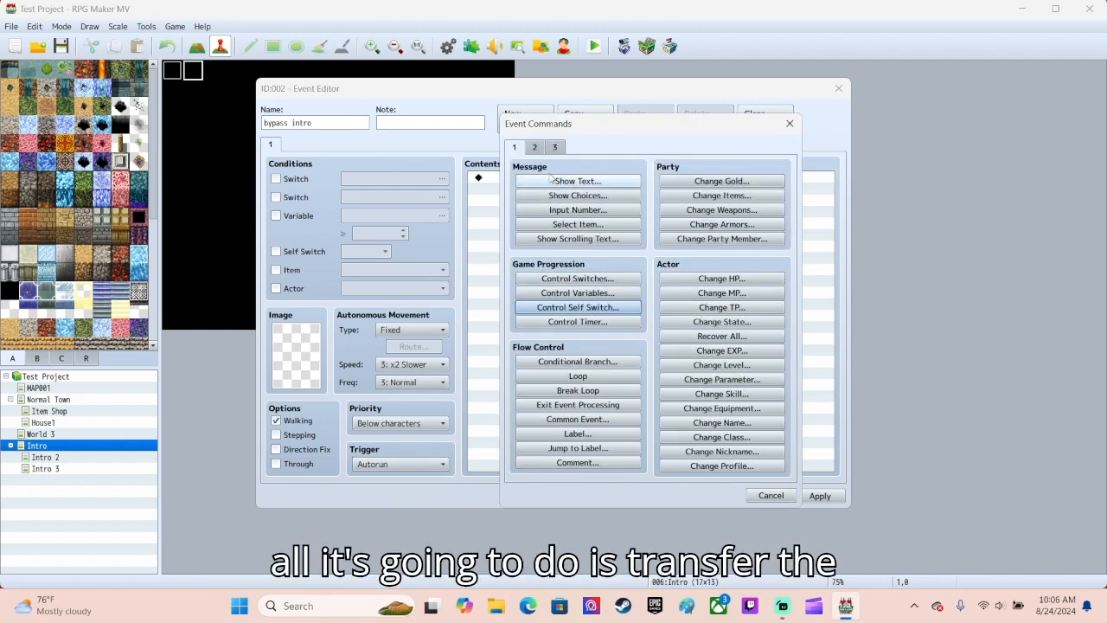
left_click(536, 148)
left_click(578, 181)
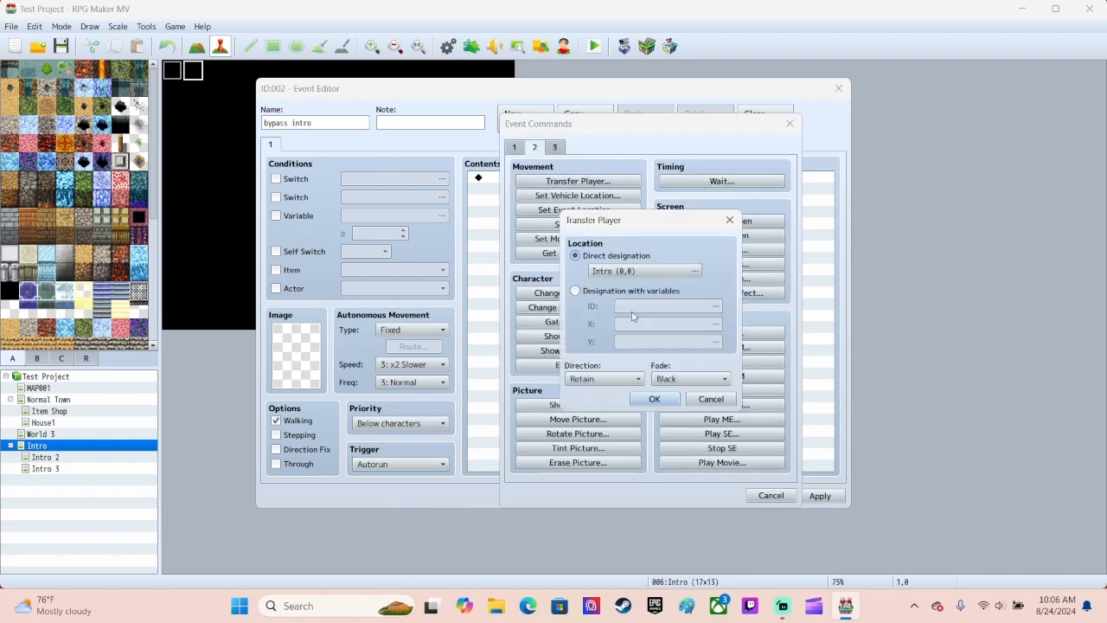
left_click(645, 272)
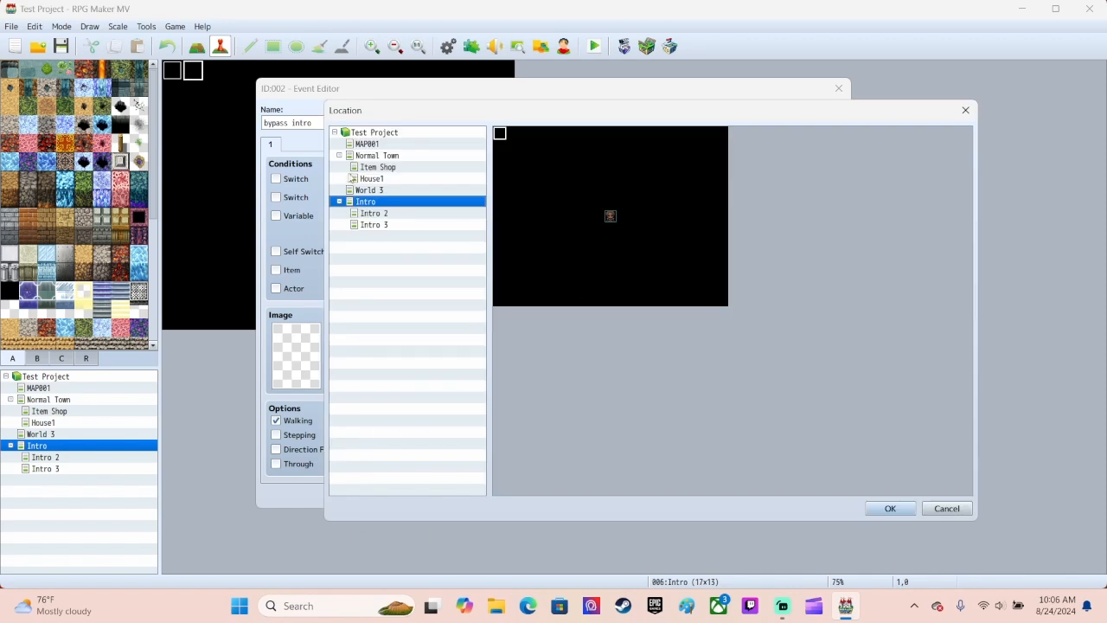
left_click(378, 156)
left_click(688, 410)
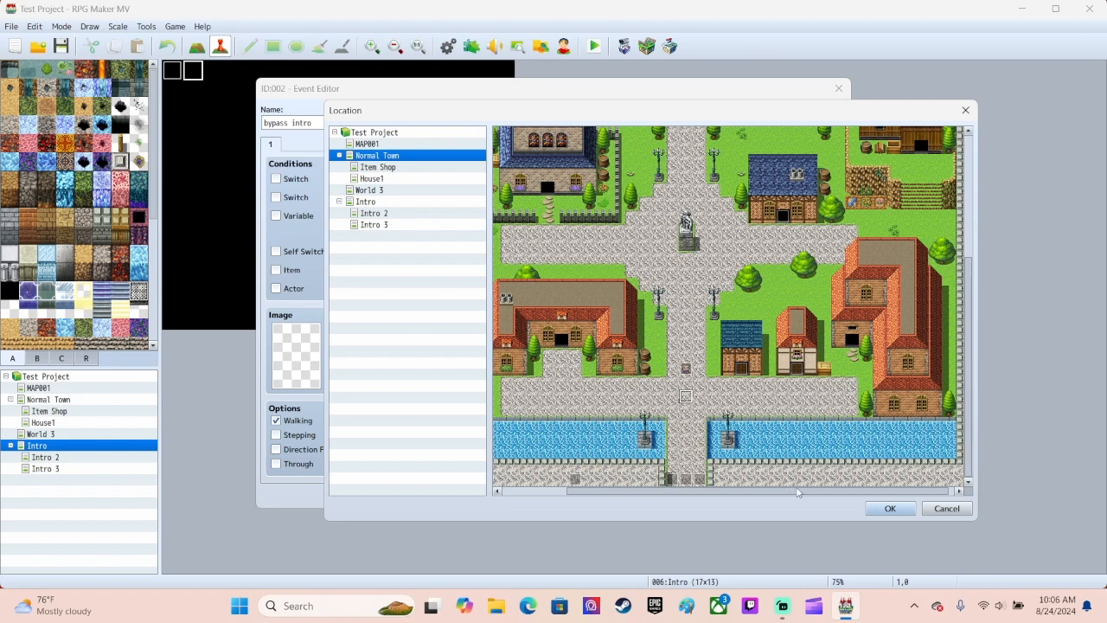
left_click(870, 510)
left_click(654, 401)
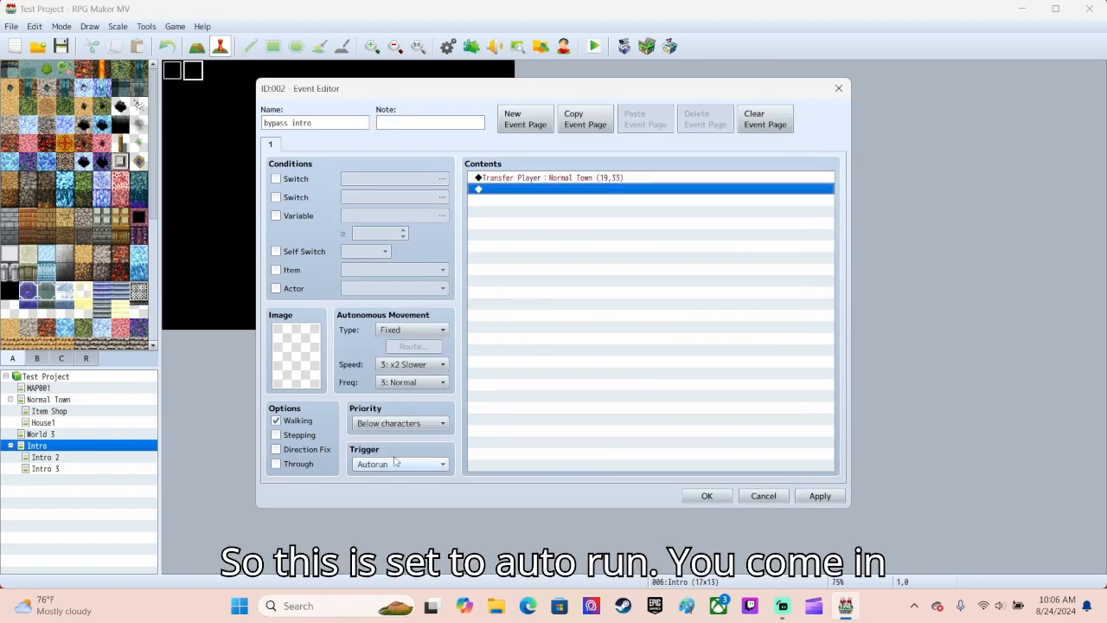
left_click(706, 496)
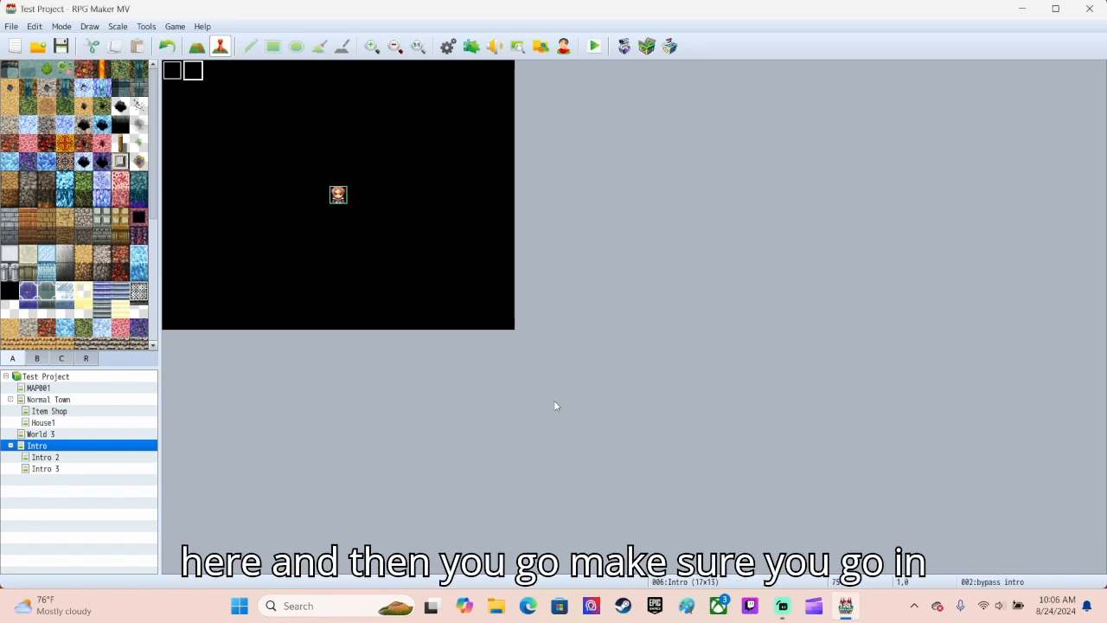
Condition page 1 of the Intro scene event on Self Switch B, and recheck the bypass intro event.
double_click(172, 73)
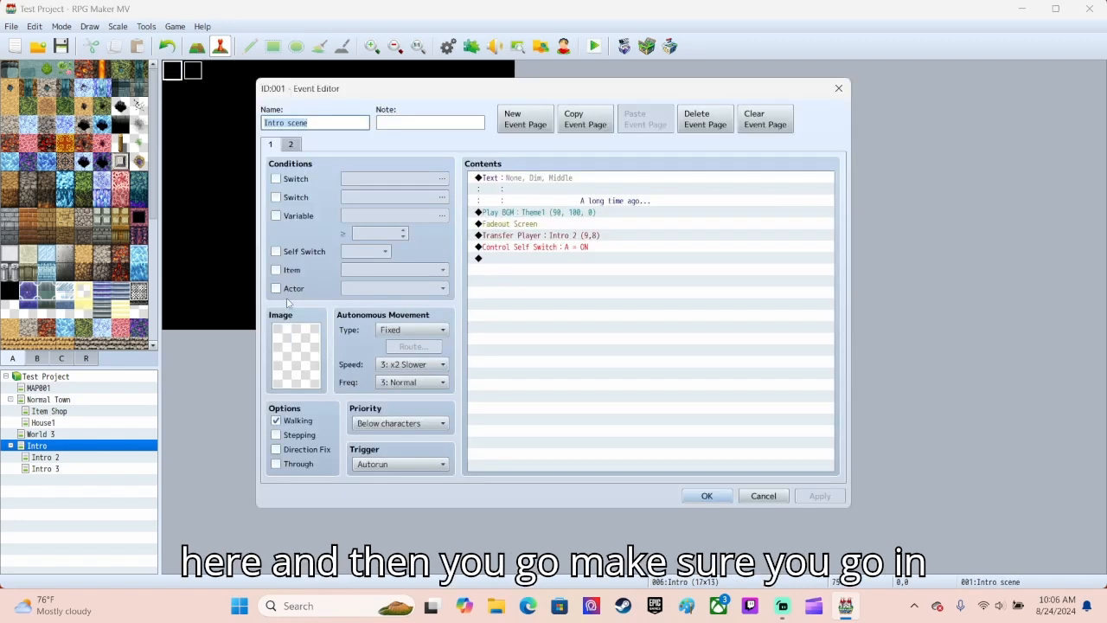
left_click(299, 255)
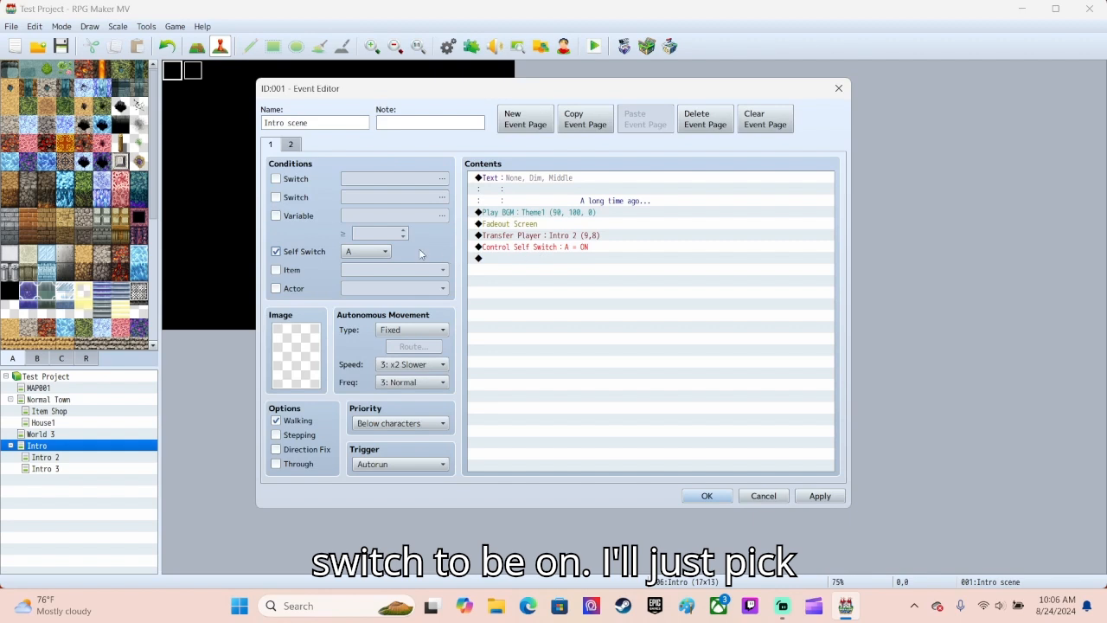
left_click(366, 251)
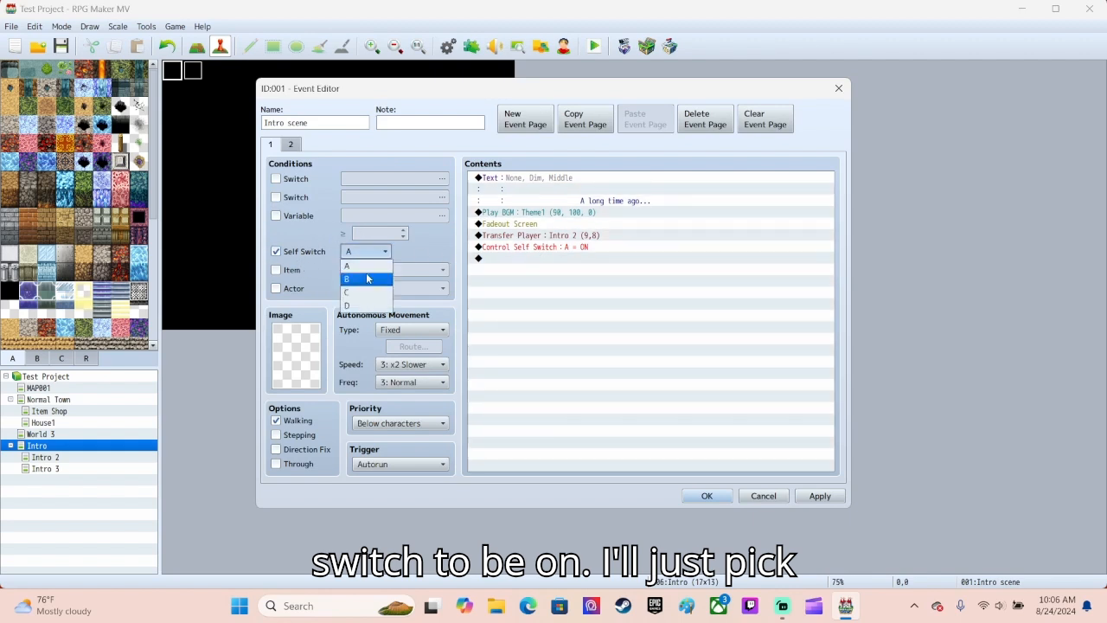
left_click(363, 269)
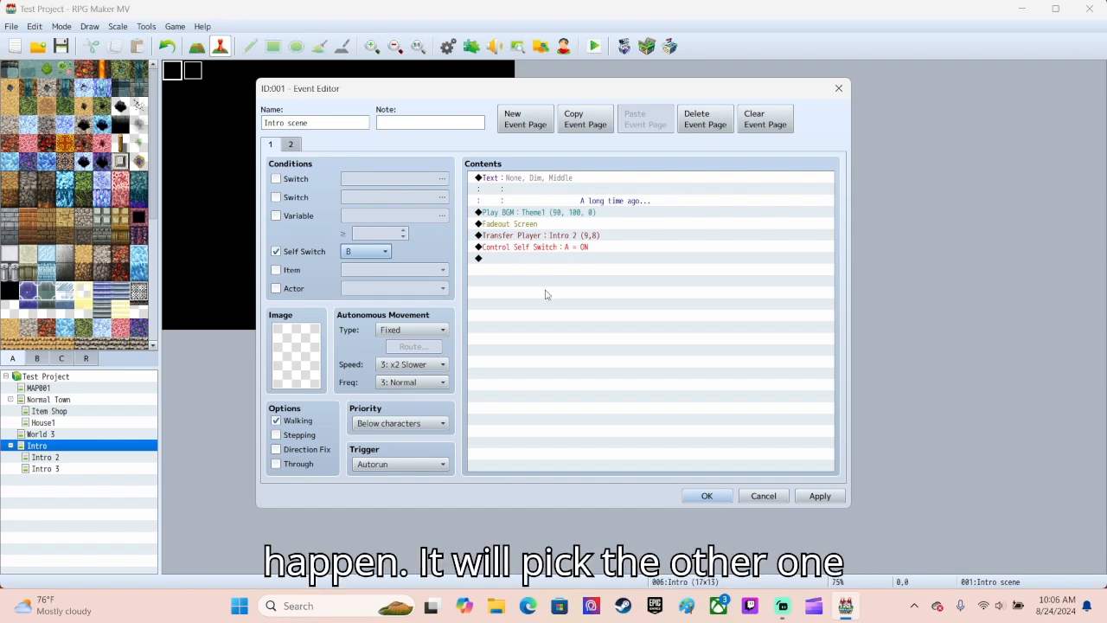
left_click(707, 496)
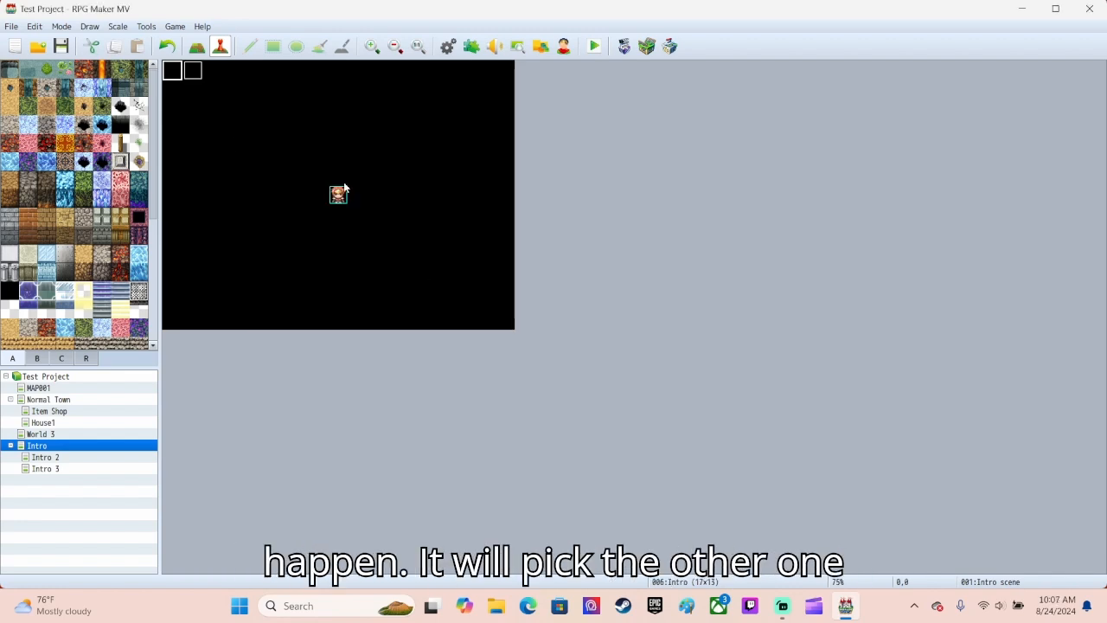
double_click(193, 70)
left_click(707, 496)
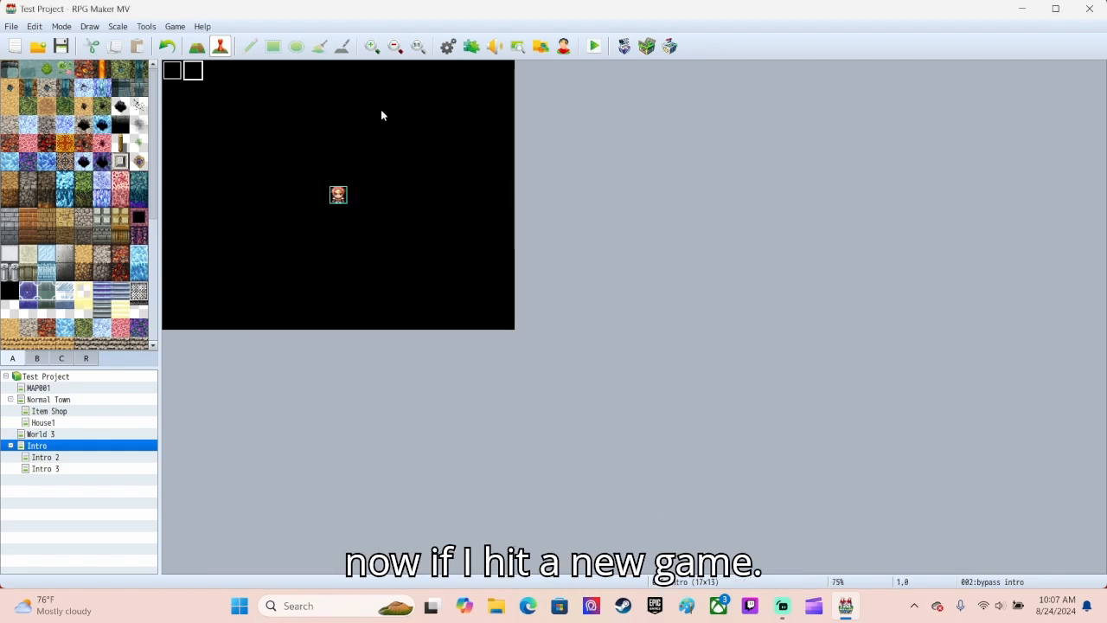
Save the changes and playtest a new game to check that the intro is skipped, and end the playtest.
left_click(594, 46)
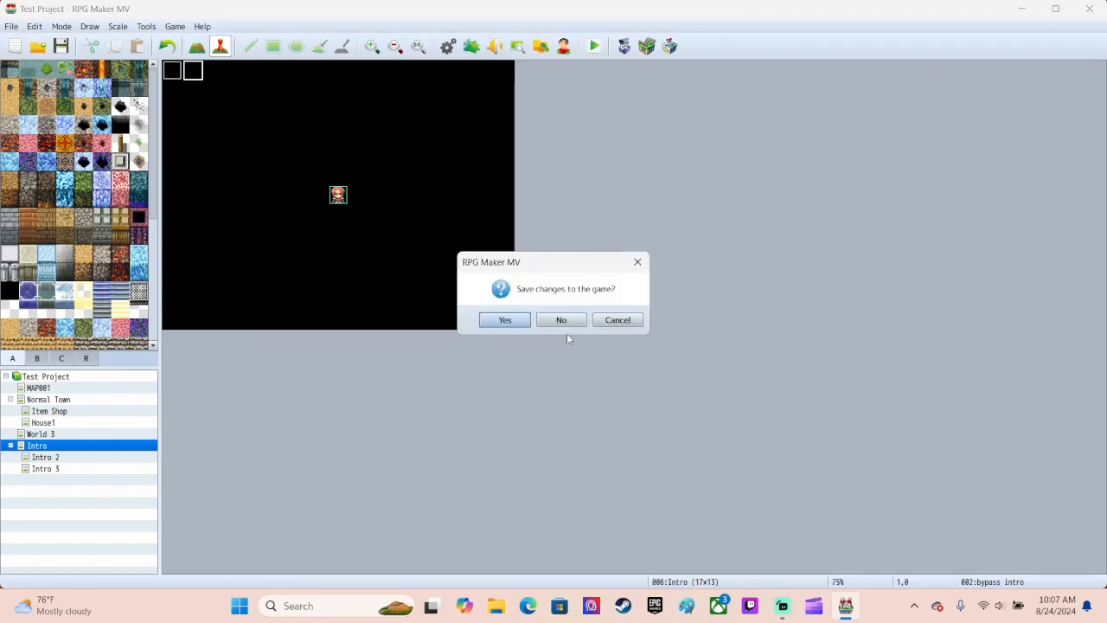
left_click(506, 320)
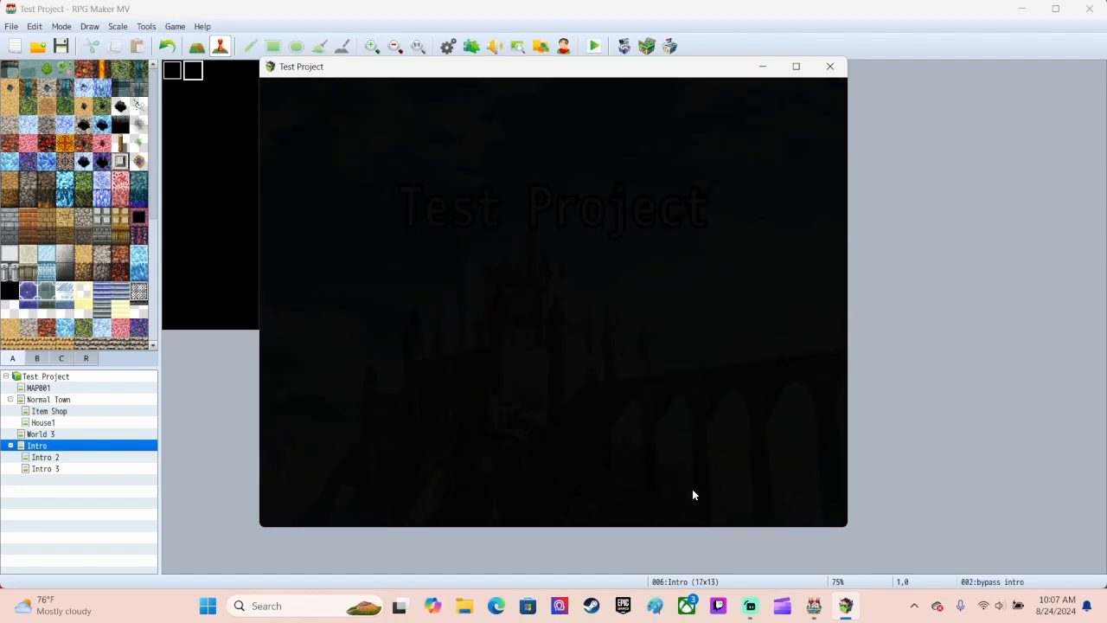
key("Return")
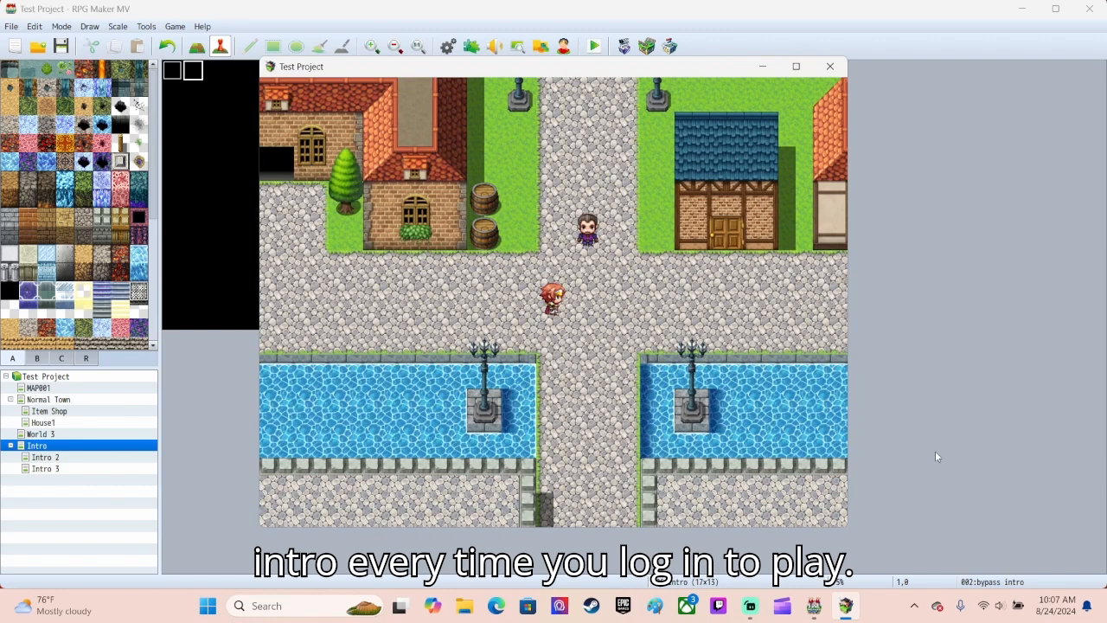
left_click(830, 66)
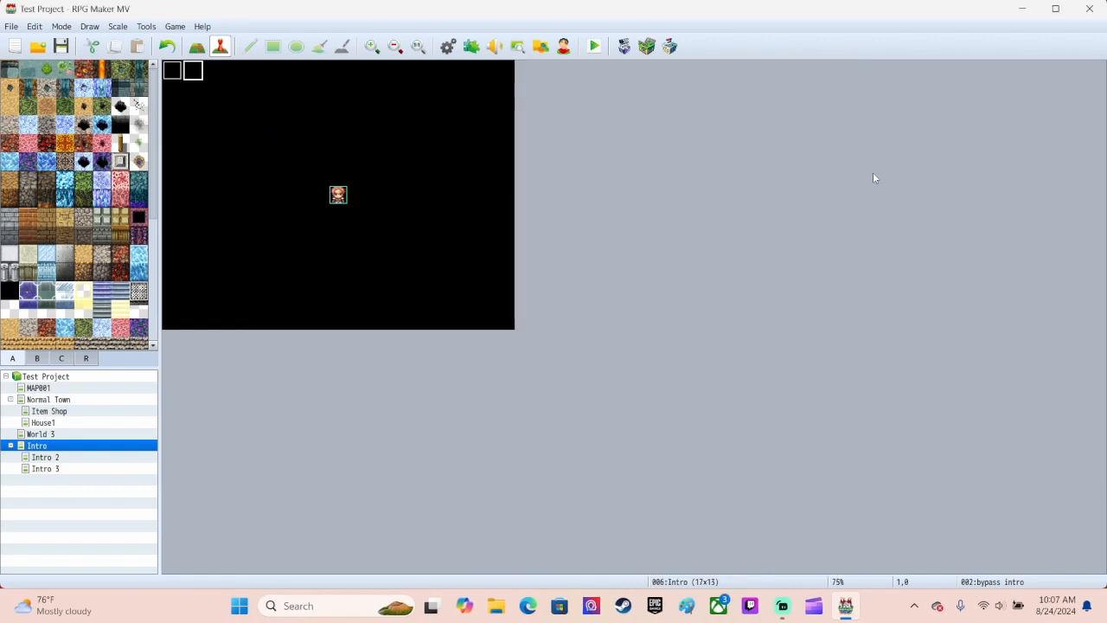
Review the bypass intro event, its available editing actions, and the Intro scene event's self switch condition without changing anything.
double_click(193, 71)
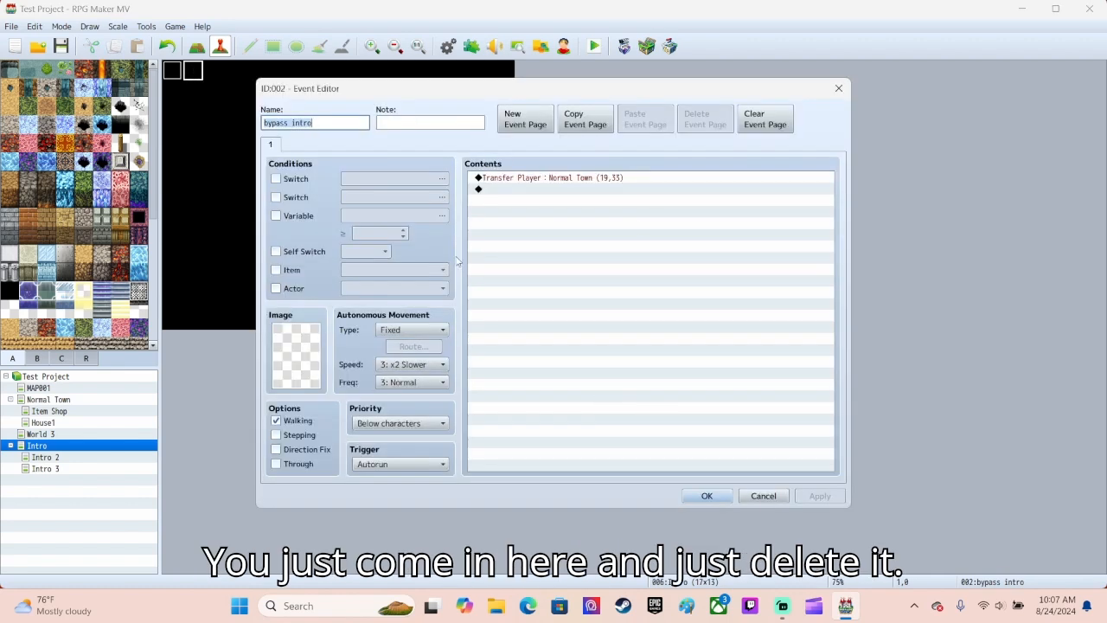
left_click(838, 89)
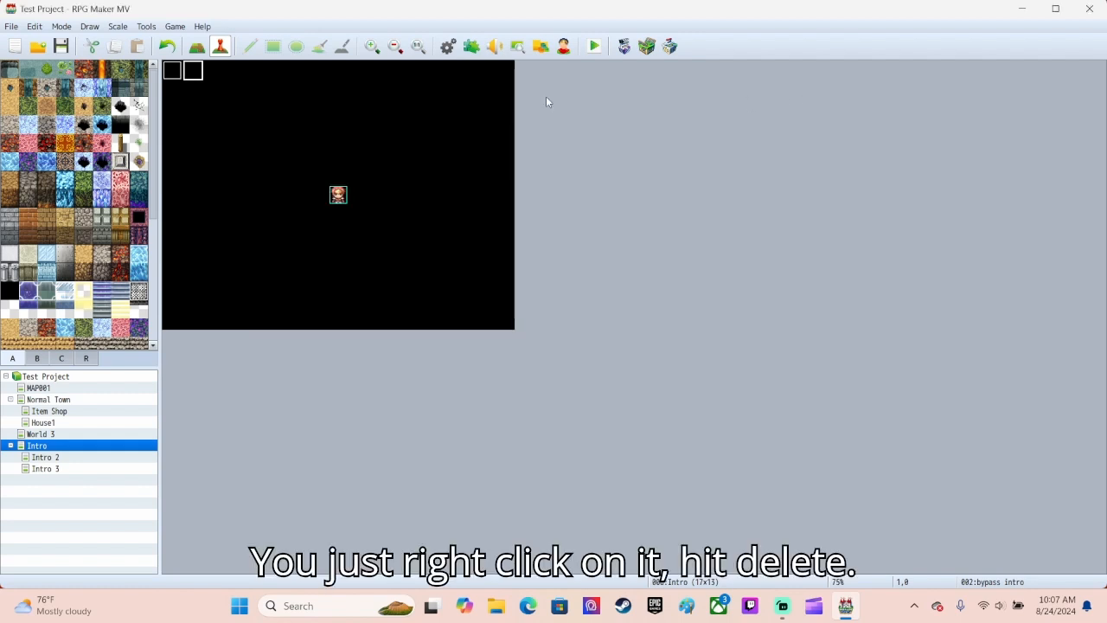
right_click(200, 80)
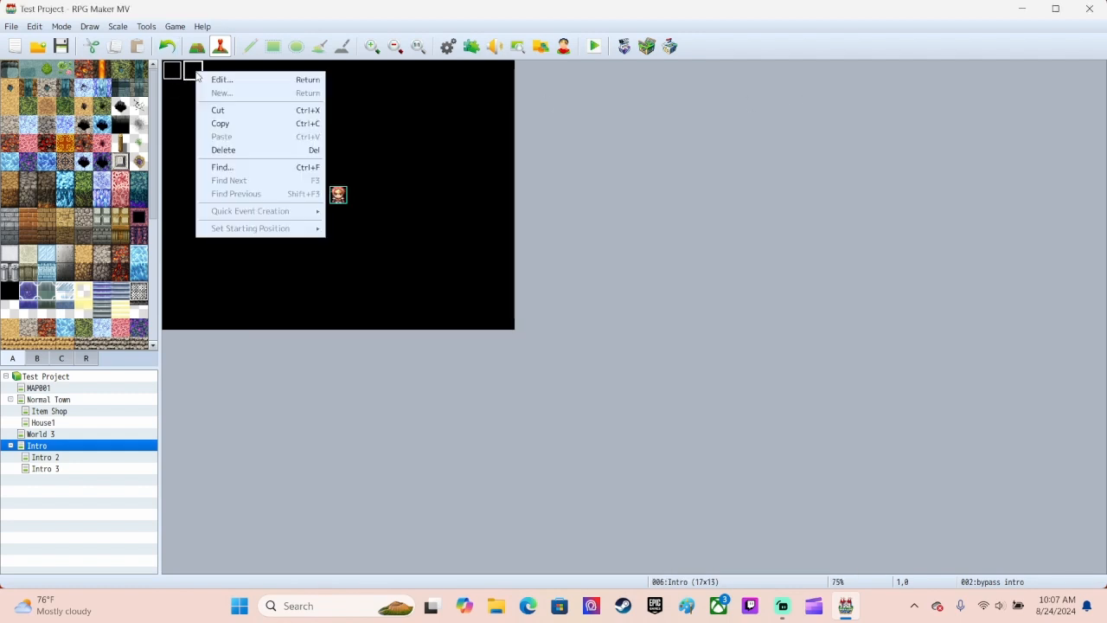
left_click(705, 202)
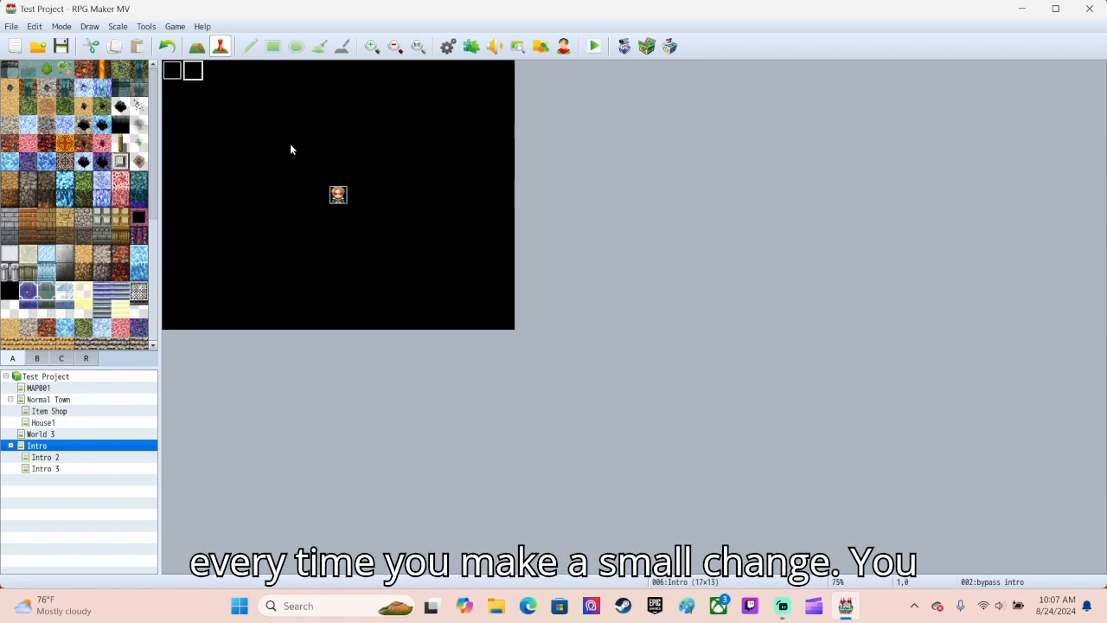
double_click(174, 73)
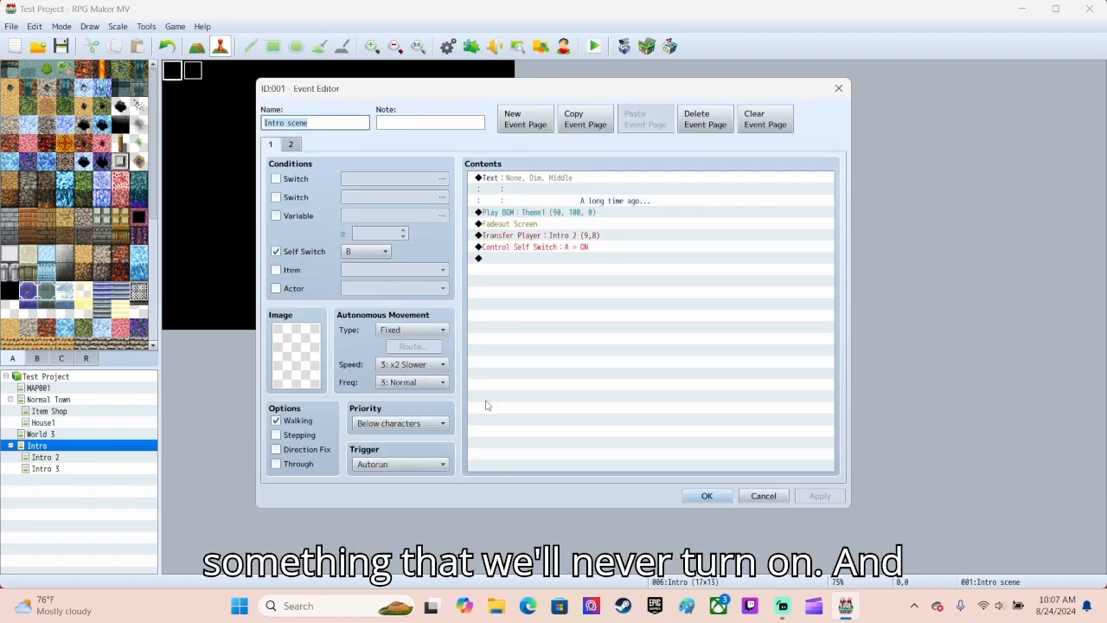
left_click(690, 495)
double_click(192, 70)
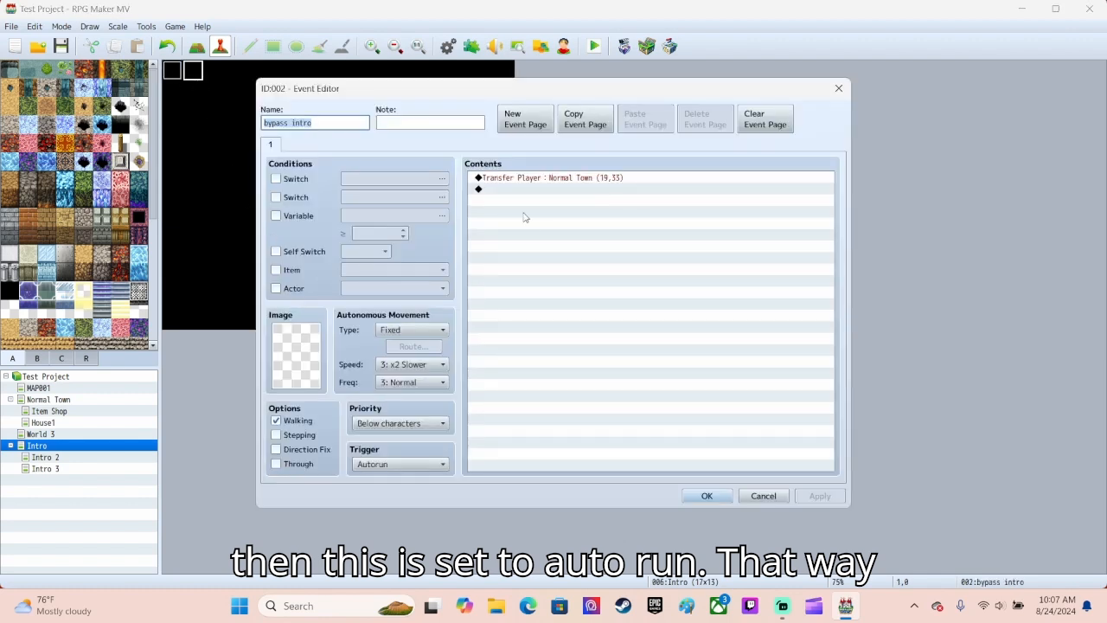
left_click(769, 499)
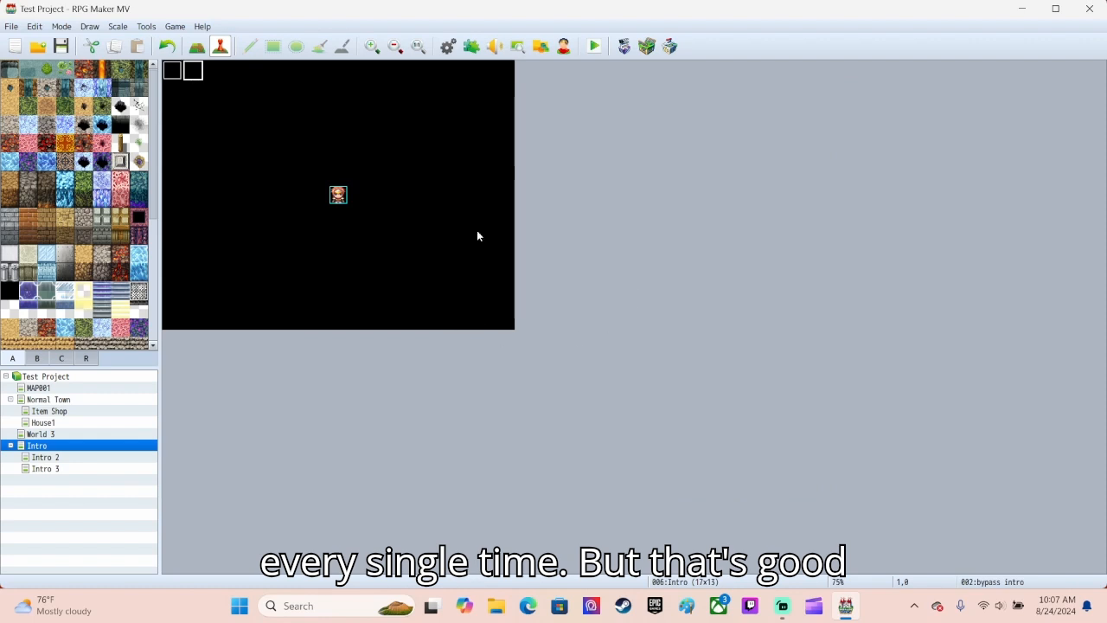
left_click(40, 459)
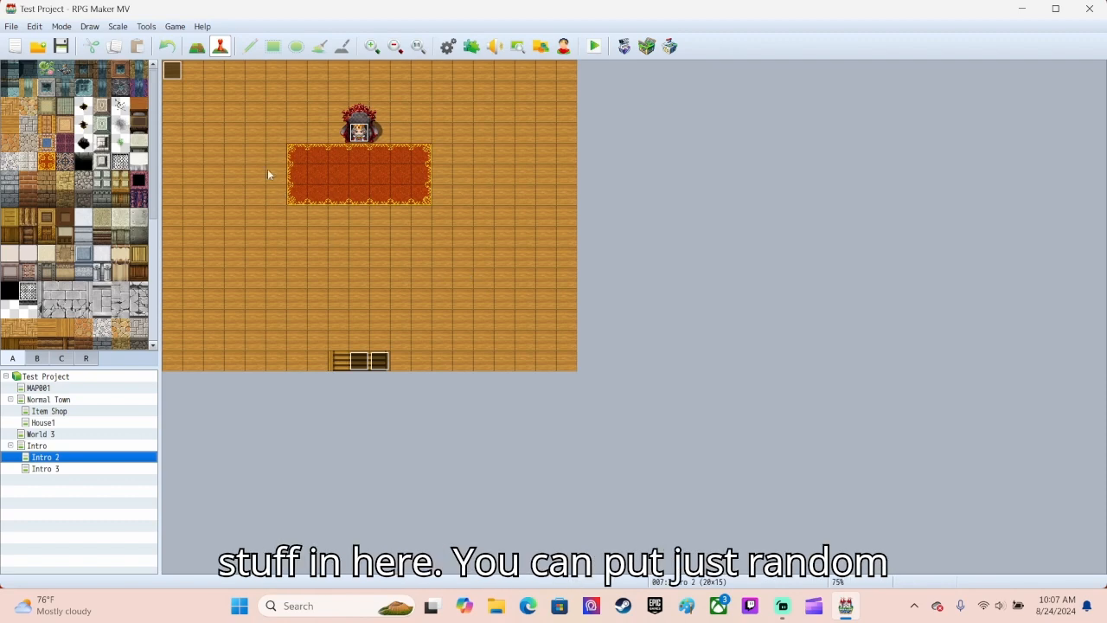
double_click(252, 241)
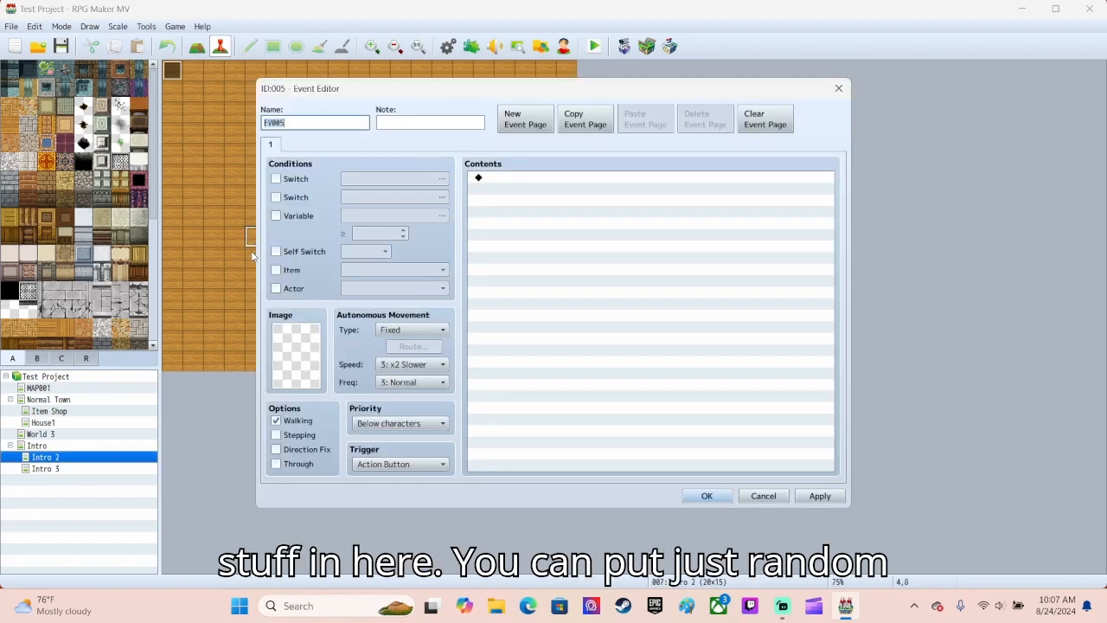
double_click(305, 367)
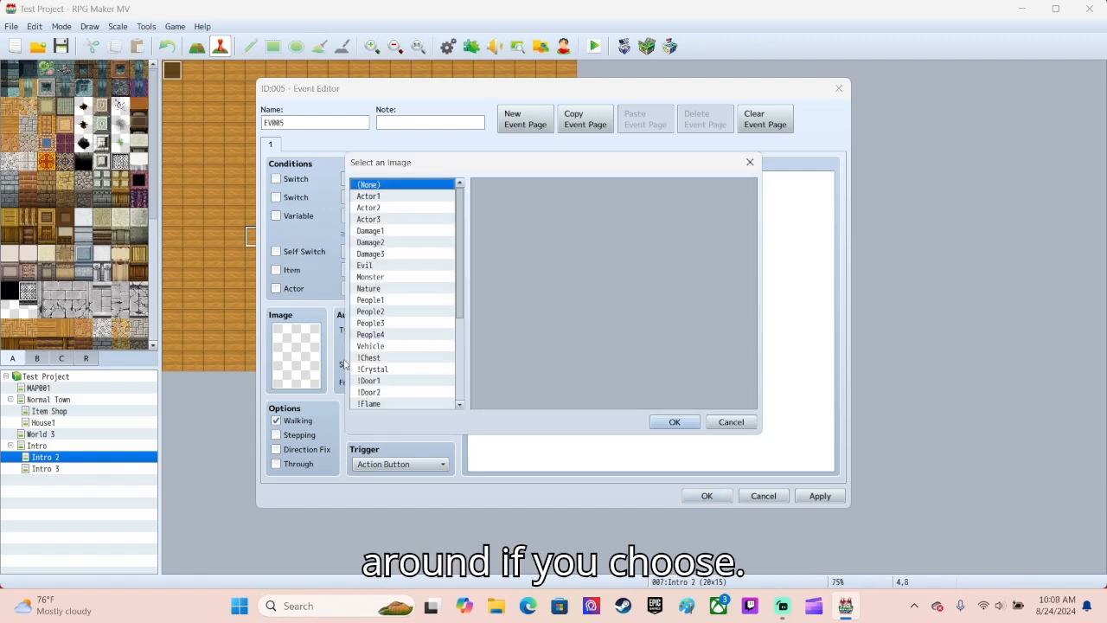
left_click(424, 300)
left_click(732, 424)
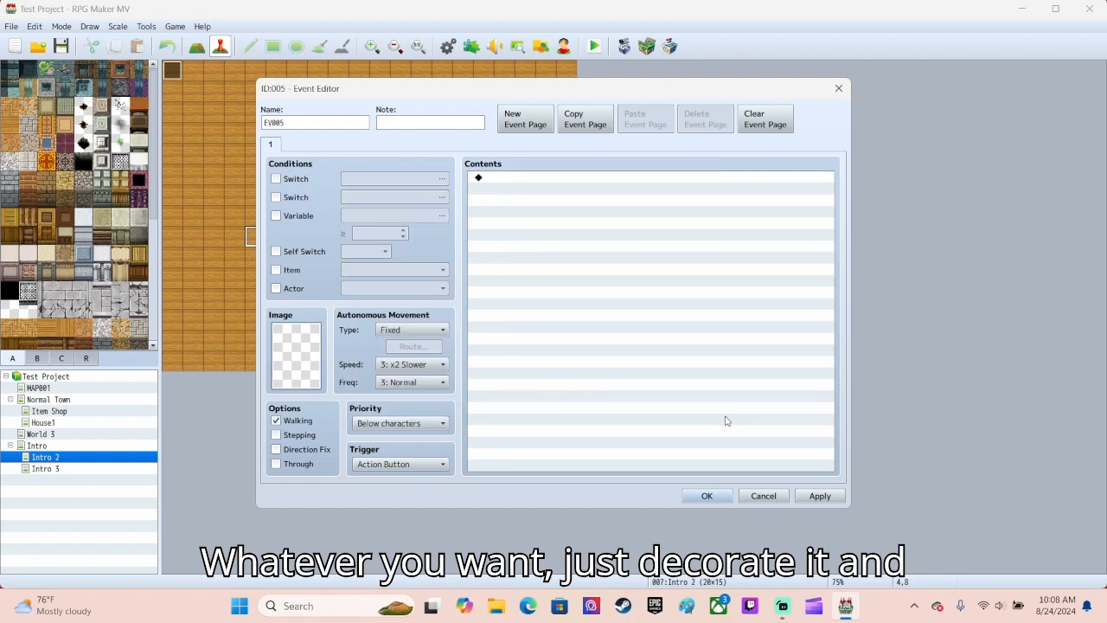
left_click(765, 499)
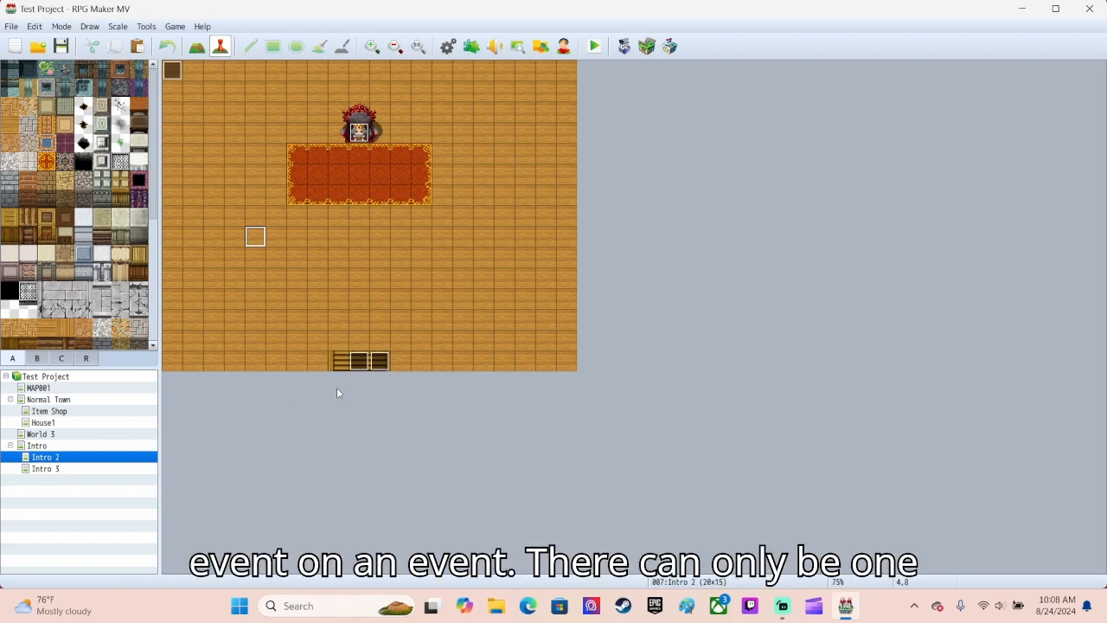
left_click(463, 236)
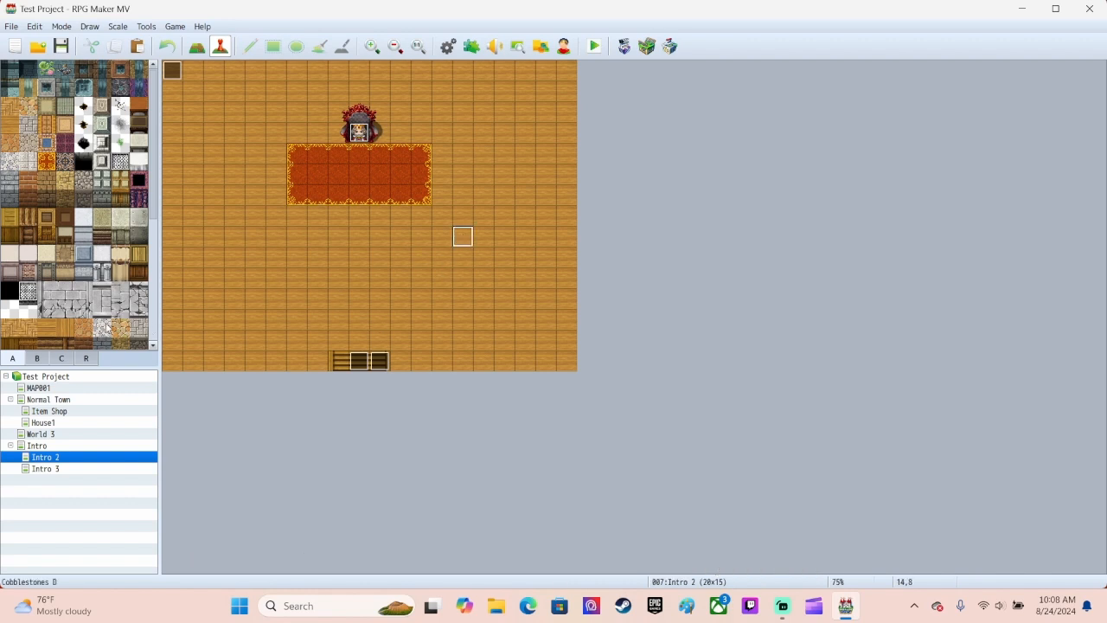